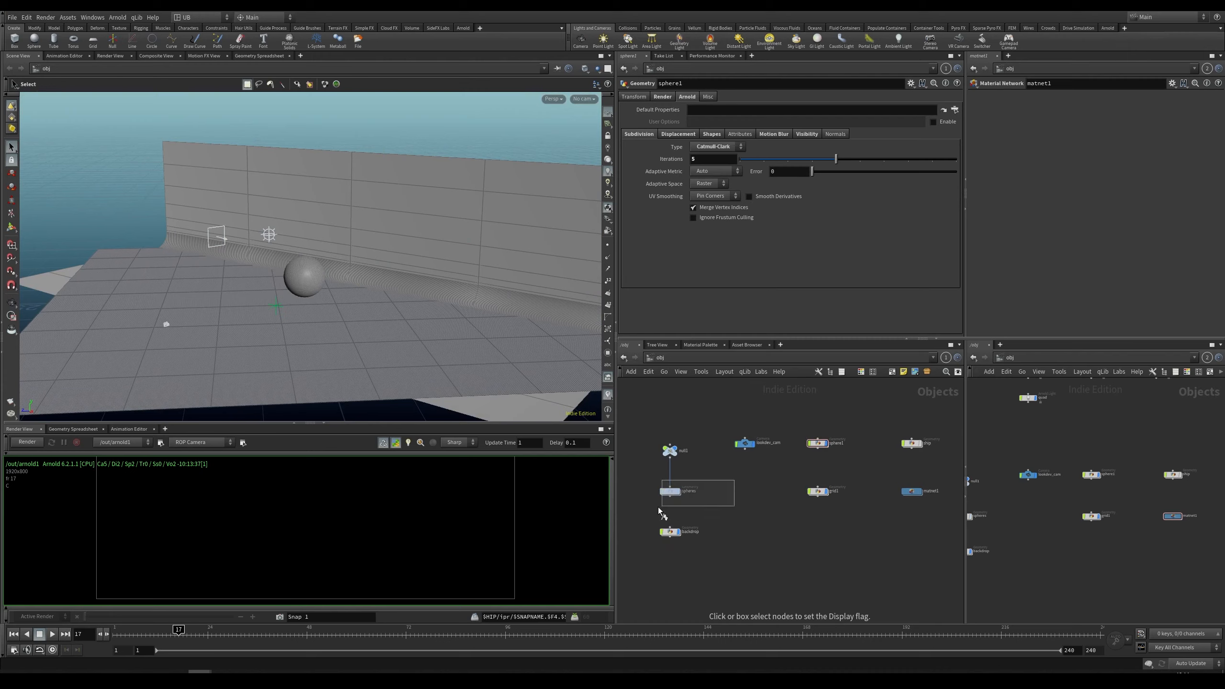
# Step: Switch to the look-dev camera, select the HDRI light node and turn on Enable Light
pyautogui.moveTo(658, 508); pyautogui.dragTo(658, 509)
pyautogui.keyDown('alt'); pyautogui.moveTo(233, 263); pyautogui.dragTo(363, 264); pyautogui.keyUp('alt')
pyautogui.scroll(6, 363, 265)
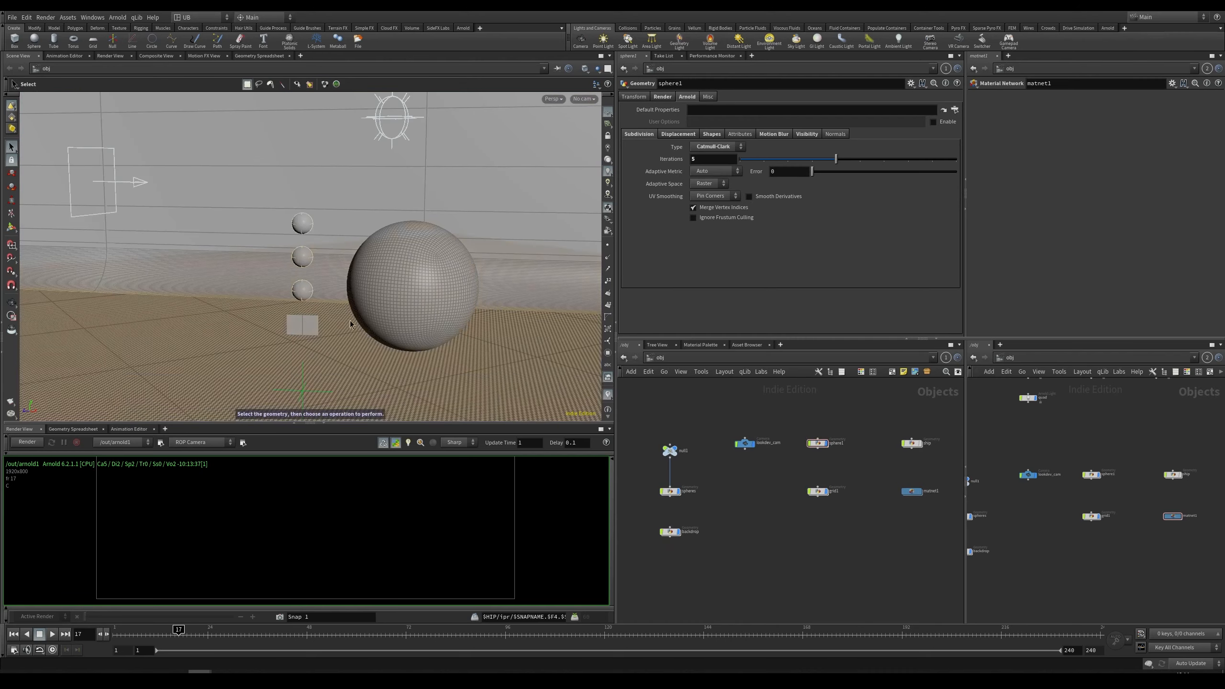
pyautogui.keyDown('alt'); pyautogui.moveTo(350, 324); pyautogui.dragTo(298, 312); pyautogui.keyUp('alt')
pyautogui.press('[')
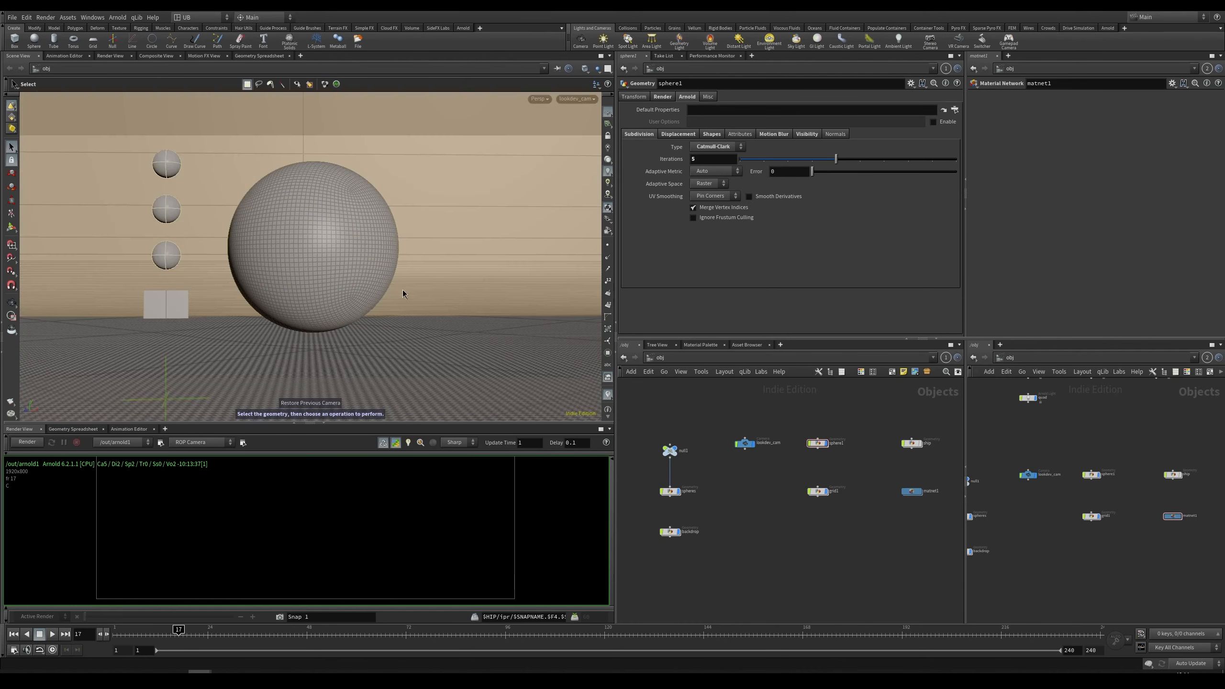
pyautogui.moveTo(790, 403); pyautogui.dragTo(769, 499, button='middle')
pyautogui.click(797, 423)
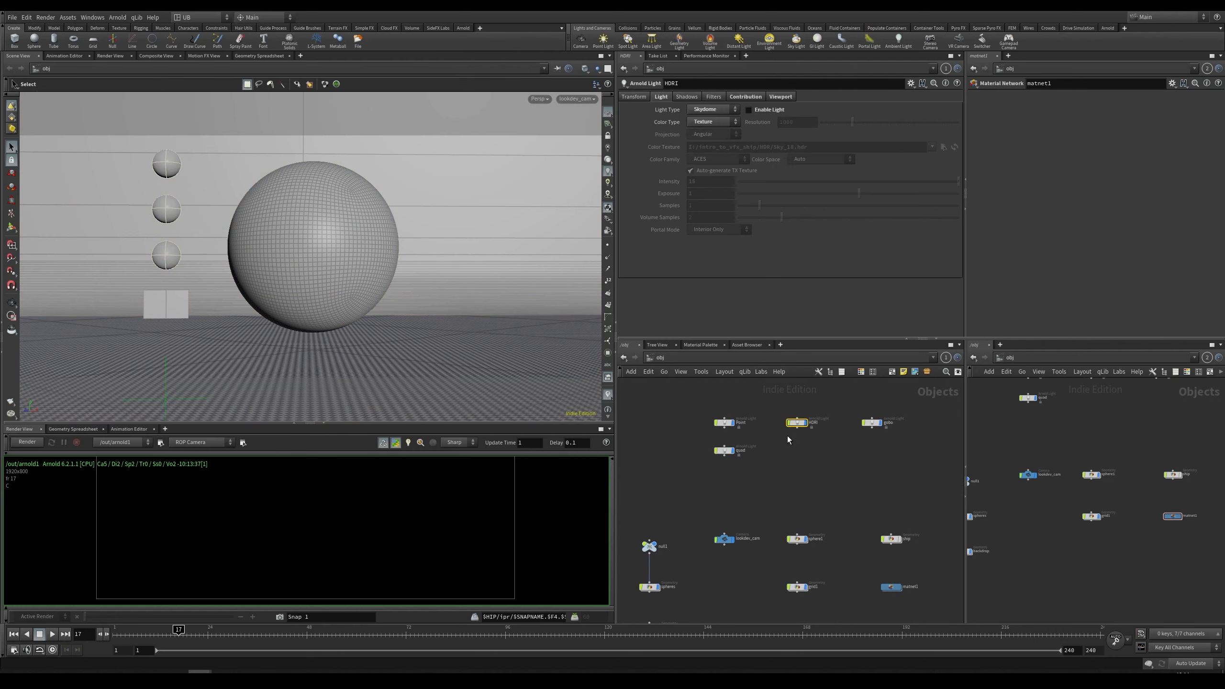
pyautogui.click(767, 111)
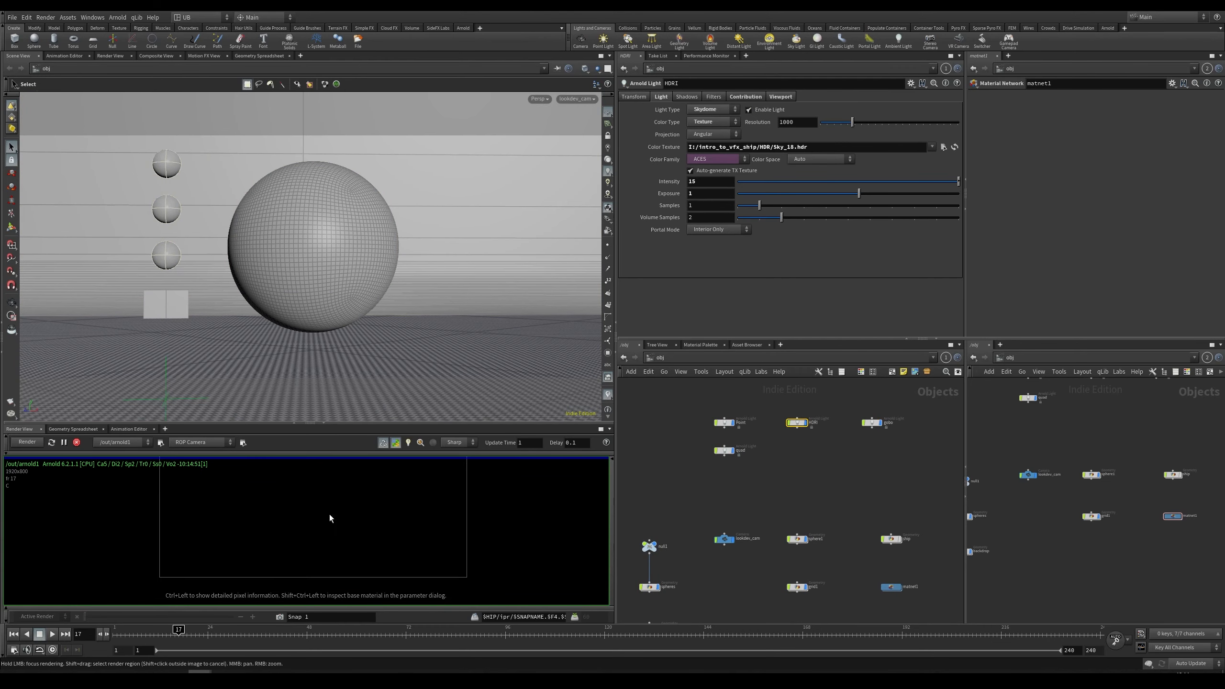
# Step: Enlarge the render view and zoom around the render to inspect the sphere, reference balls and colour chart
pyautogui.moveTo(335, 423); pyautogui.dragTo(337, 320)
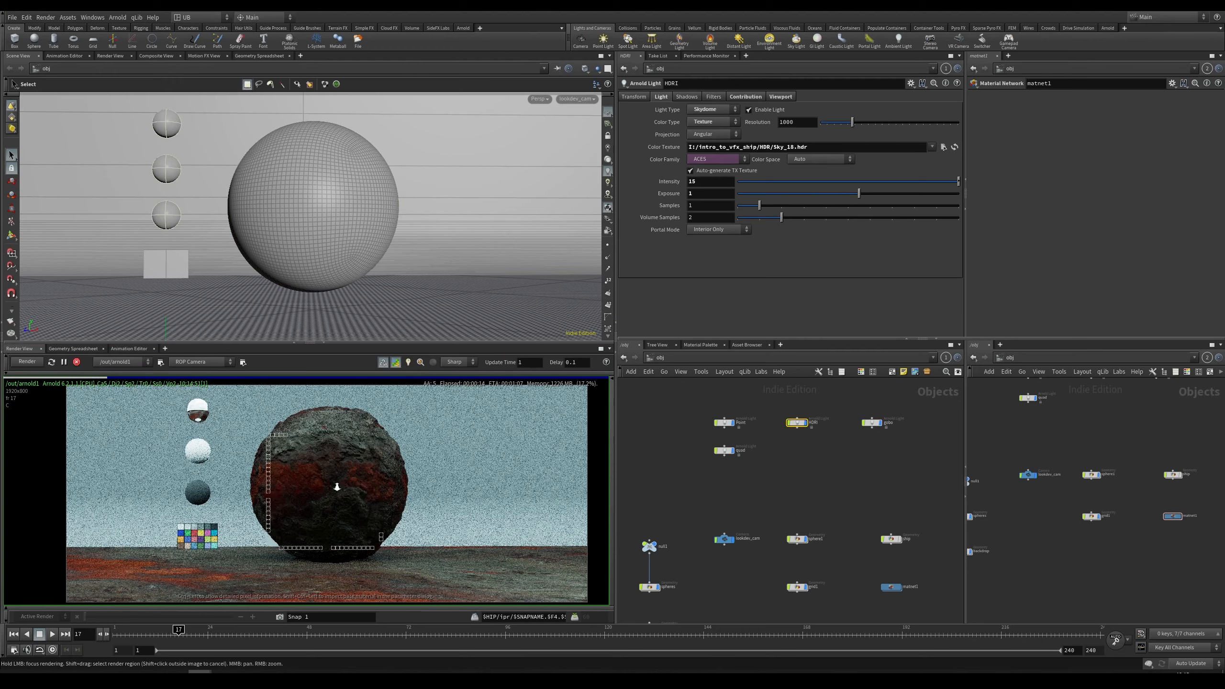
pyautogui.moveTo(336, 487); pyautogui.dragTo(374, 527, button='right')
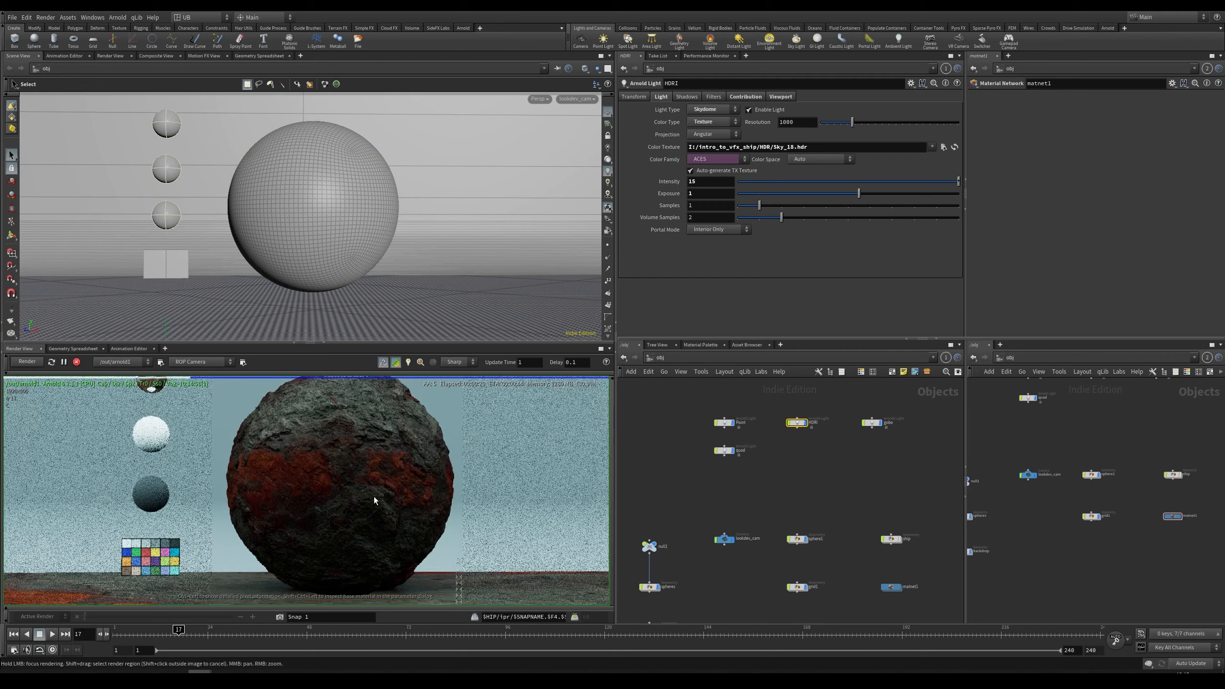
pyautogui.moveTo(365, 474); pyautogui.dragTo(370, 477, button='middle')
pyautogui.scroll(-2, 364, 488)
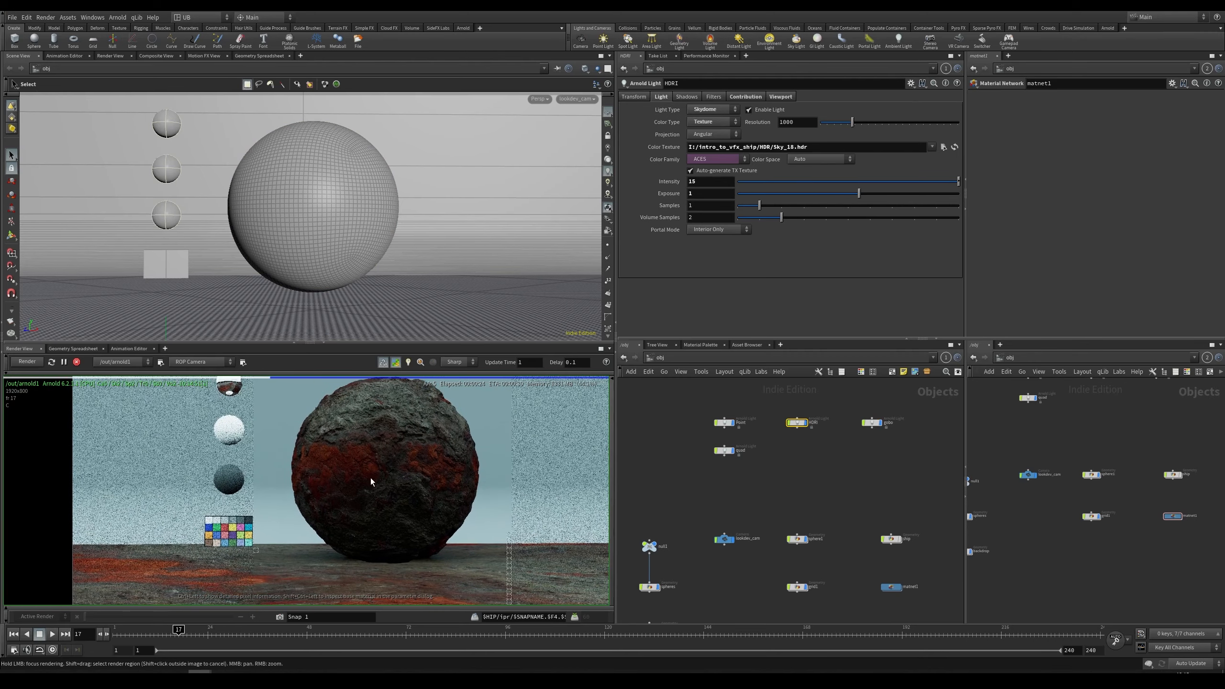
pyautogui.scroll(-2, 383, 491)
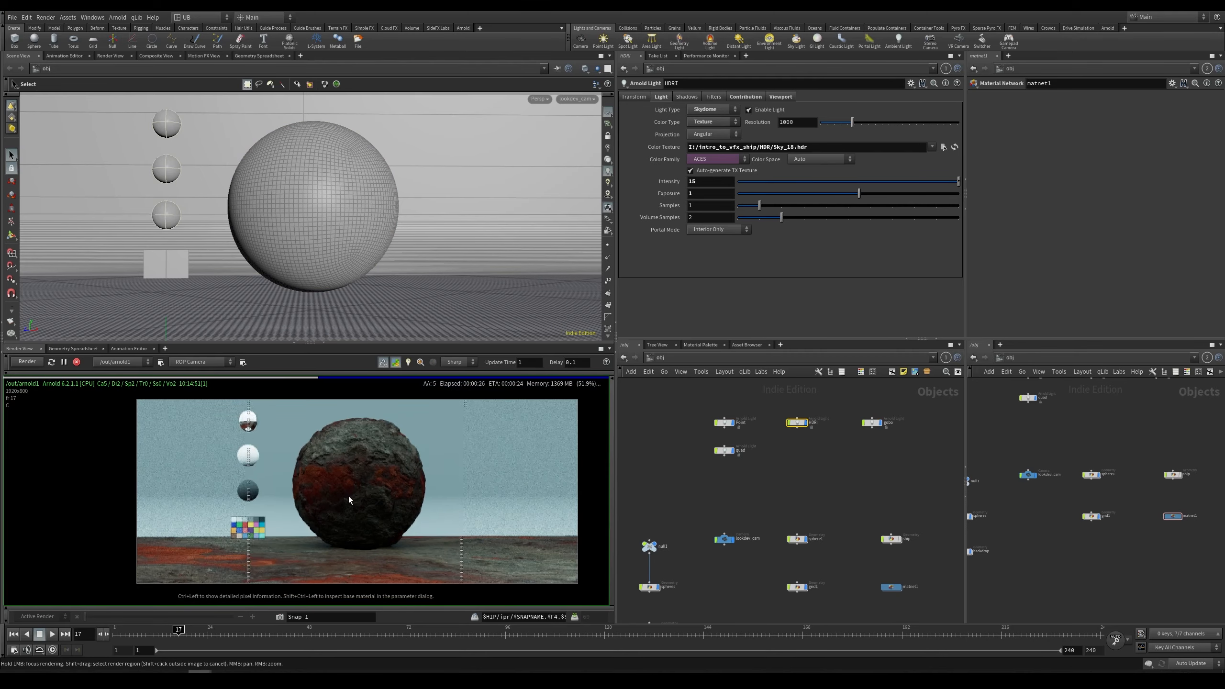
pyautogui.scroll(3, 398, 471)
pyautogui.scroll(2, 317, 443)
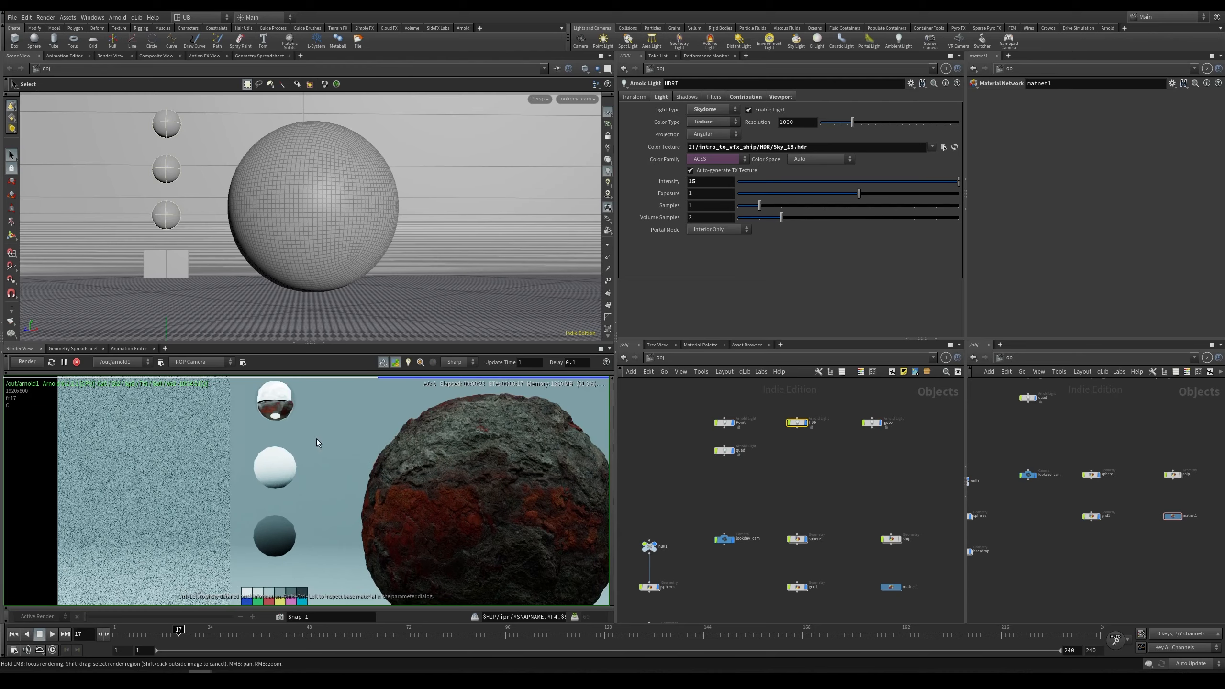
pyautogui.scroll(2, 278, 484)
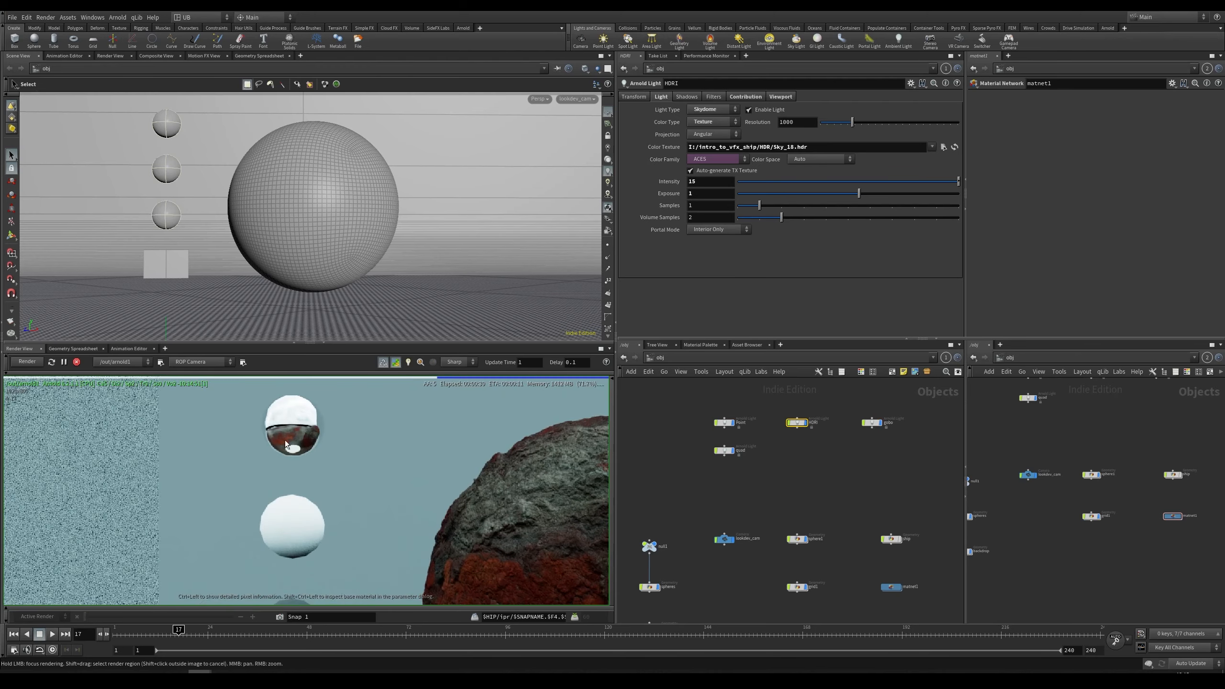
pyautogui.scroll(-2, 287, 492)
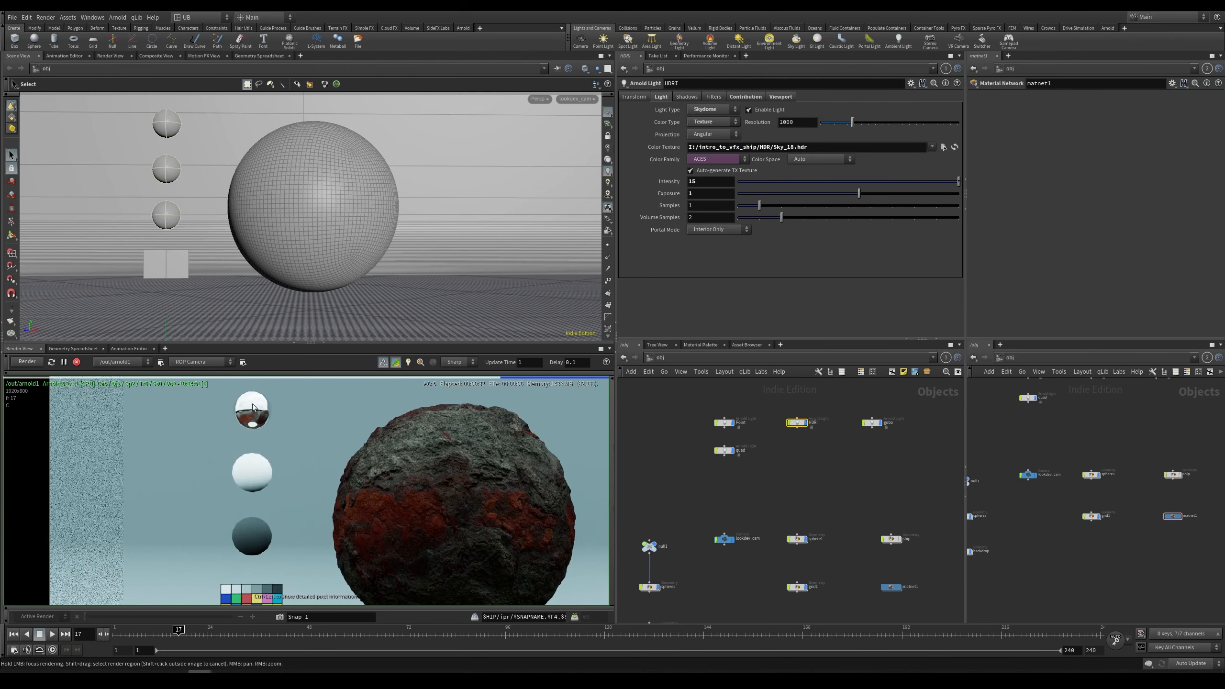
pyautogui.scroll(4, 268, 416)
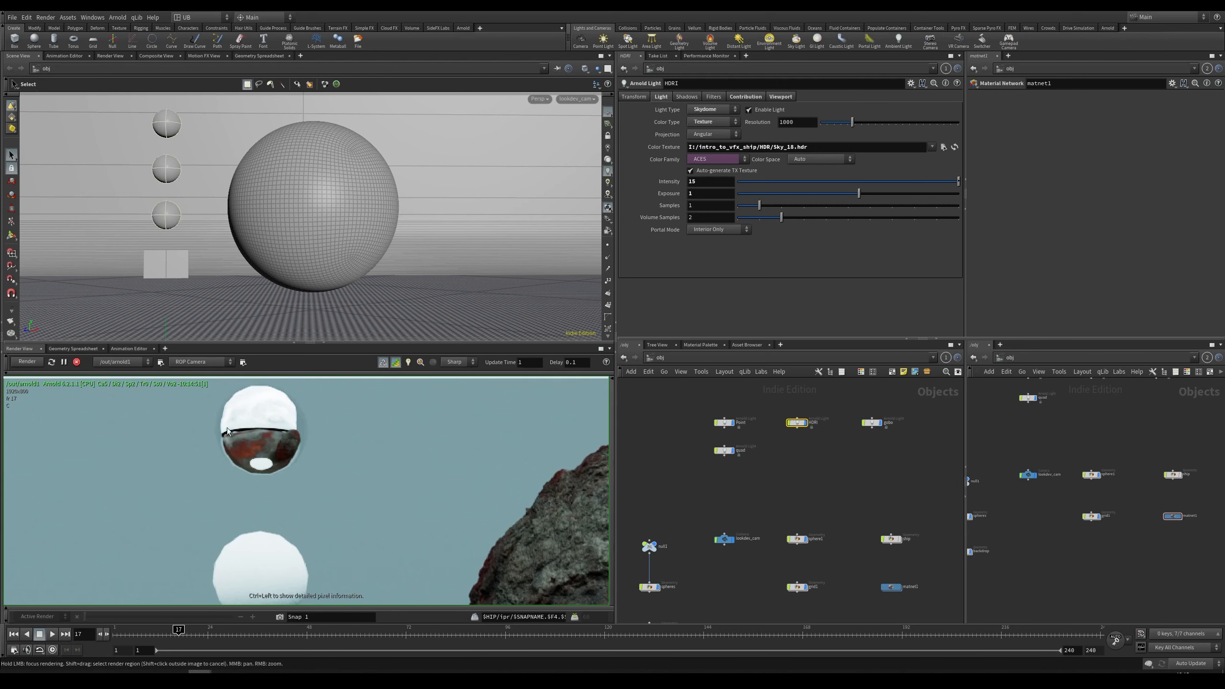
pyautogui.moveTo(330, 505)
pyautogui.mouseDown(button='middle')
pyautogui.moveTo(334, 412)
pyautogui.moveTo(338, 505)
pyautogui.mouseUp(button='middle')
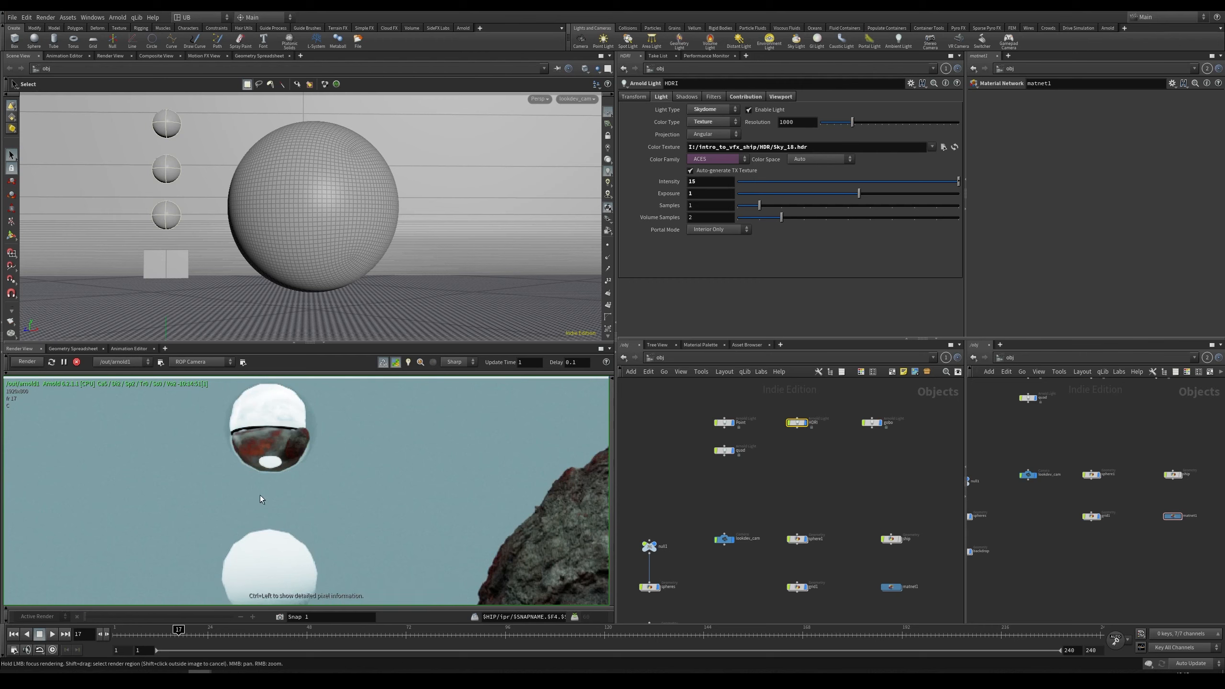
pyautogui.moveTo(301, 465); pyautogui.dragTo(324, 435, button='middle')
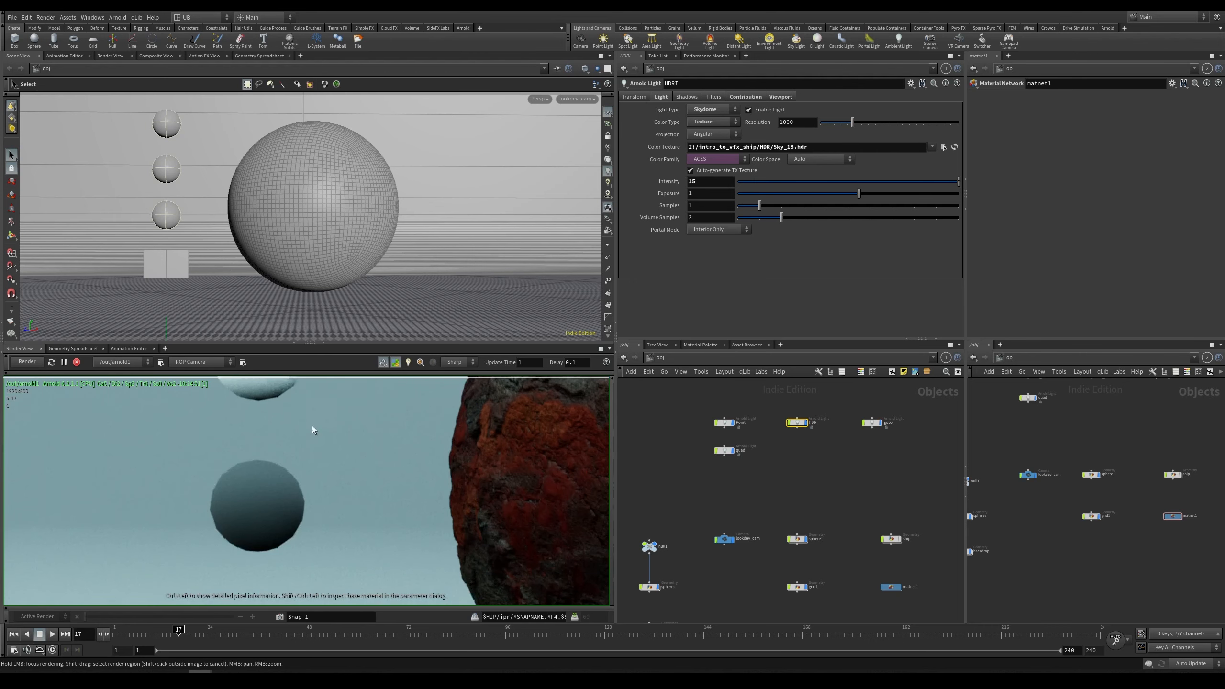
pyautogui.moveTo(241, 487); pyautogui.dragTo(296, 452, button='middle')
pyautogui.moveTo(345, 467); pyautogui.dragTo(361, 497, button='right')
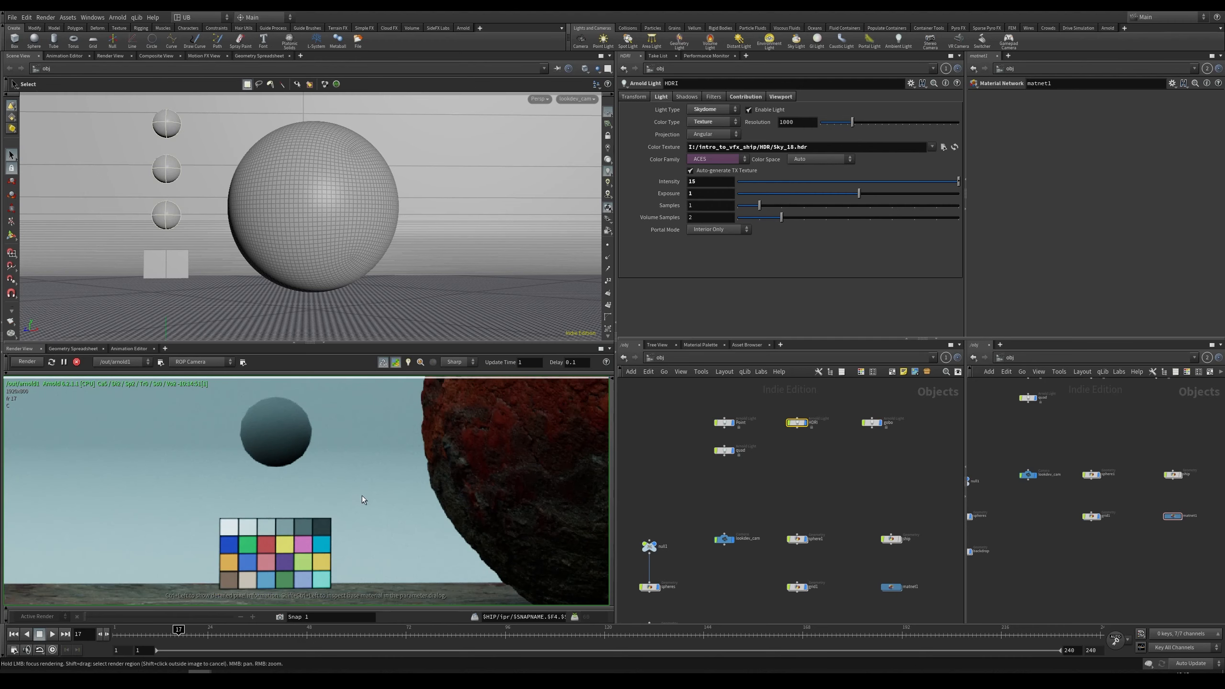
pyautogui.moveTo(309, 539); pyautogui.dragTo(313, 491, button='middle')
pyautogui.moveTo(313, 491); pyautogui.dragTo(316, 527, button='right')
pyautogui.moveTo(316, 527); pyautogui.dragTo(287, 541, button='middle')
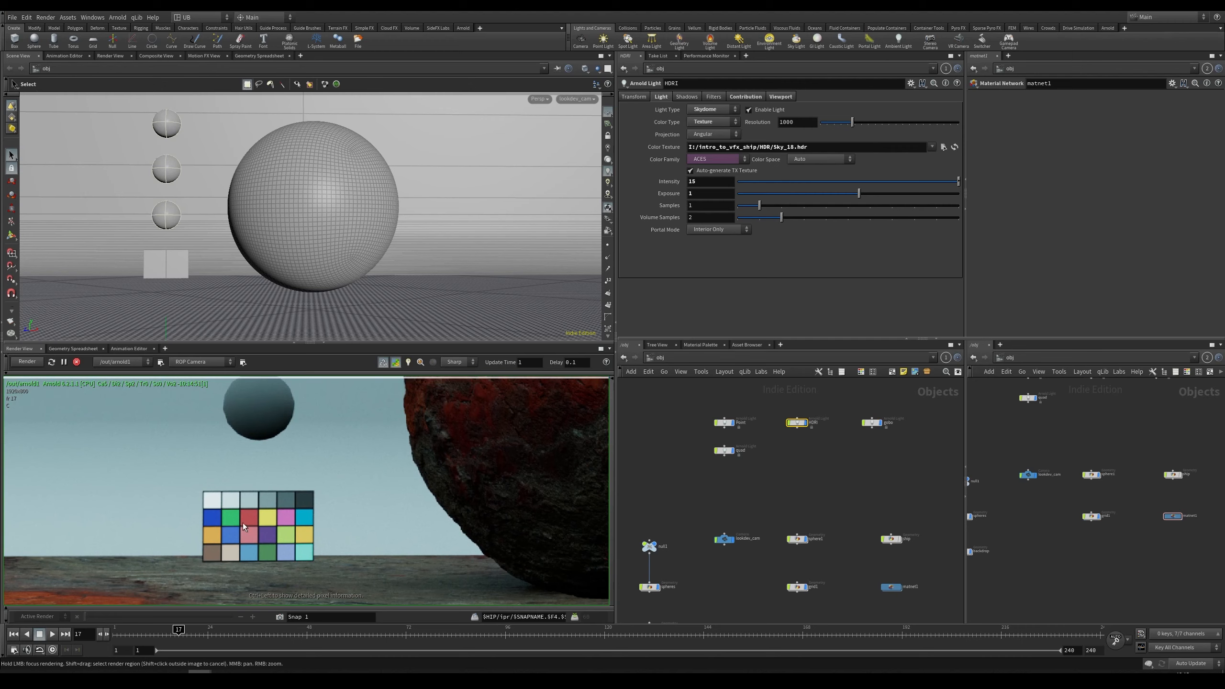
pyautogui.moveTo(304, 475); pyautogui.dragTo(249, 490, button='middle')
pyautogui.moveTo(249, 490); pyautogui.dragTo(270, 517, button='right')
pyautogui.moveTo(317, 494); pyautogui.dragTo(237, 491, button='middle')
pyautogui.moveTo(255, 408); pyautogui.dragTo(273, 456, button='middle')
pyautogui.moveTo(272, 457); pyautogui.dragTo(230, 388, button='right')
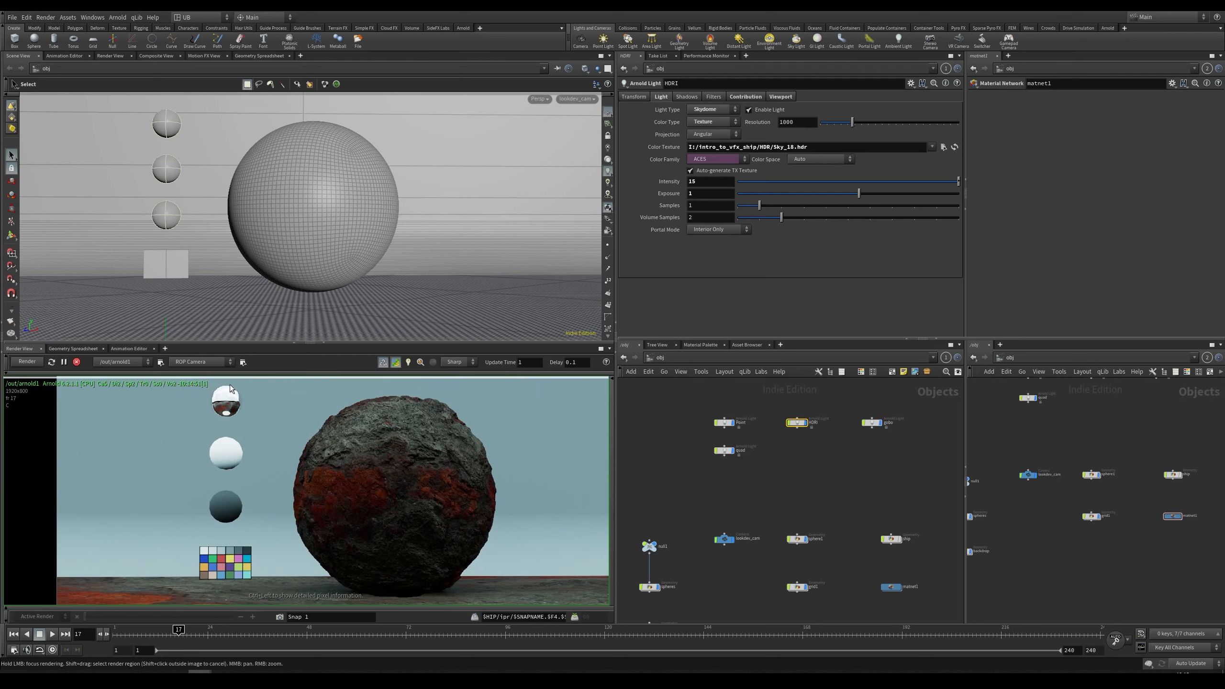
pyautogui.moveTo(310, 517); pyautogui.dragTo(260, 500, button='middle')
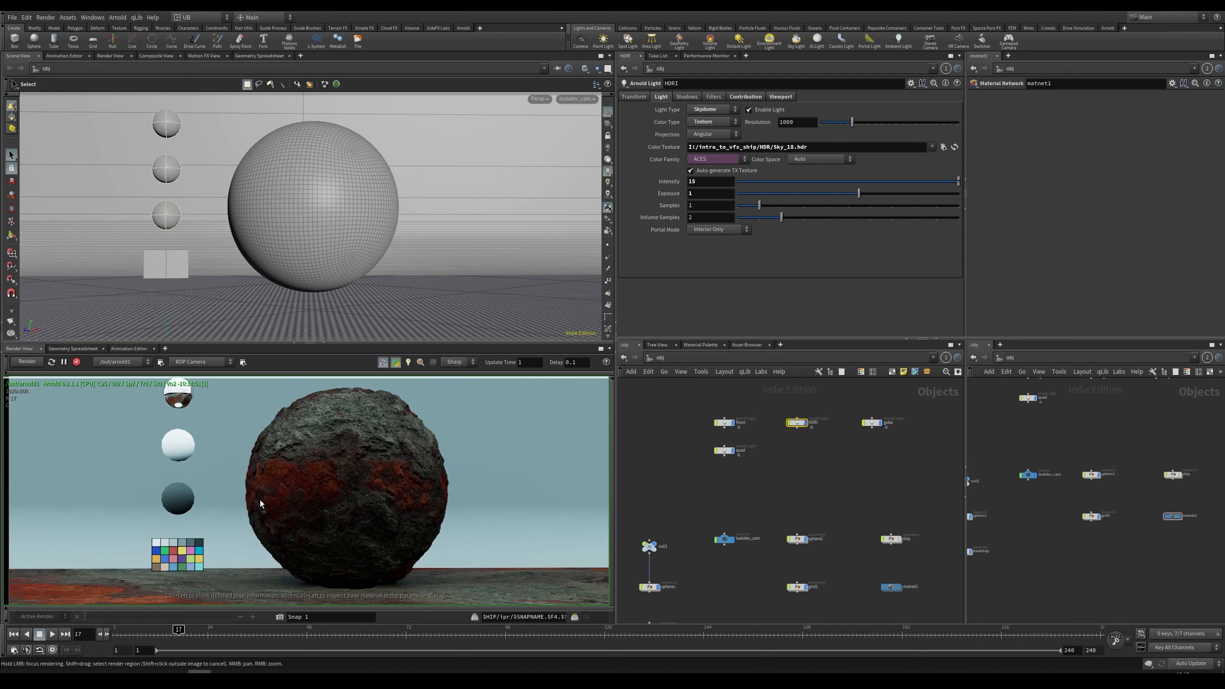
pyautogui.moveTo(349, 463); pyautogui.dragTo(355, 536, button='right')
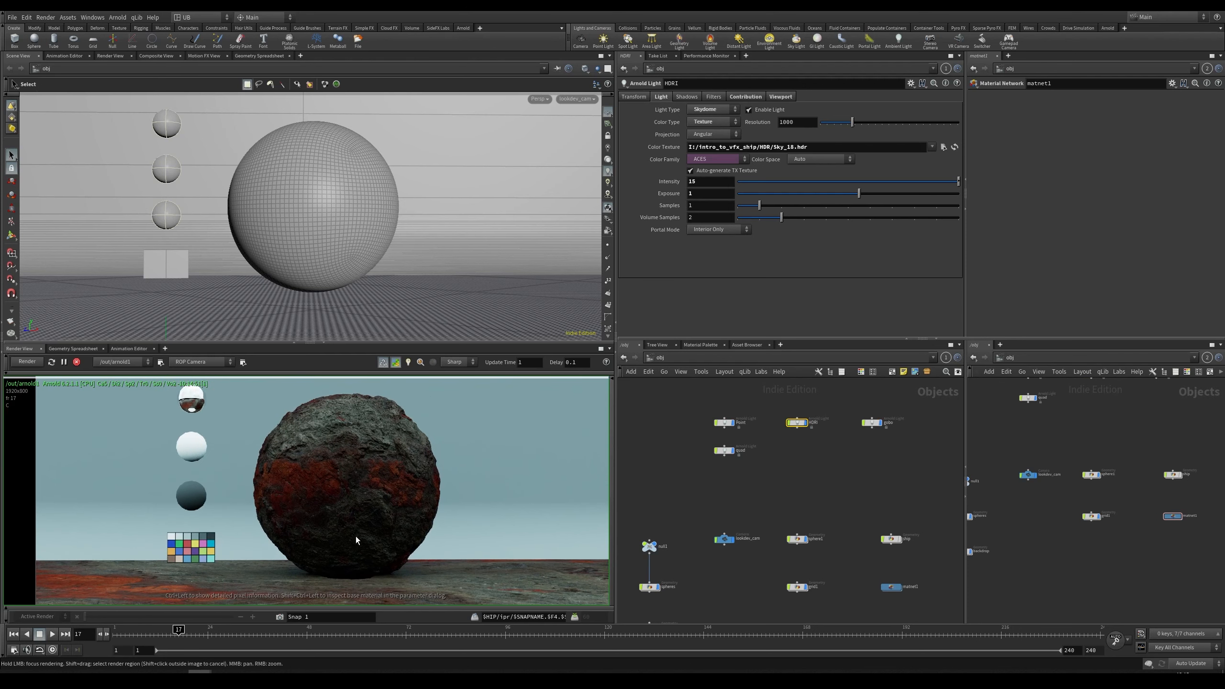
pyautogui.moveTo(323, 490); pyautogui.dragTo(338, 502, button='middle')
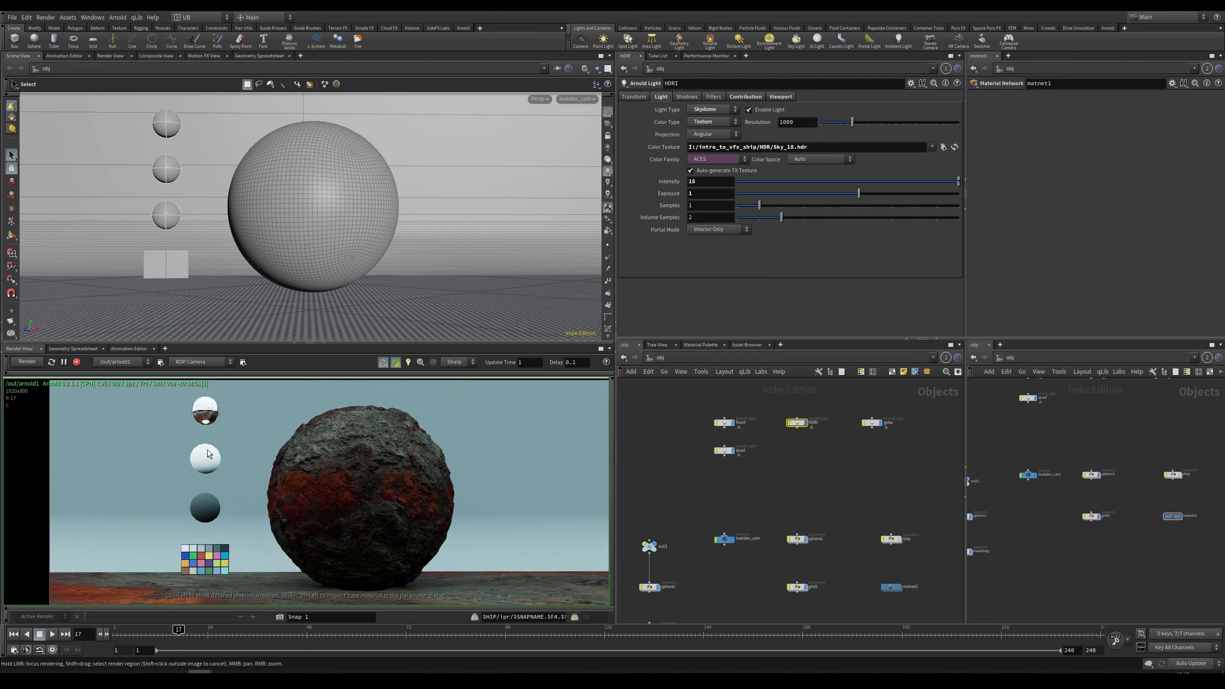
pyautogui.moveTo(208, 458); pyautogui.dragTo(263, 425, button='right')
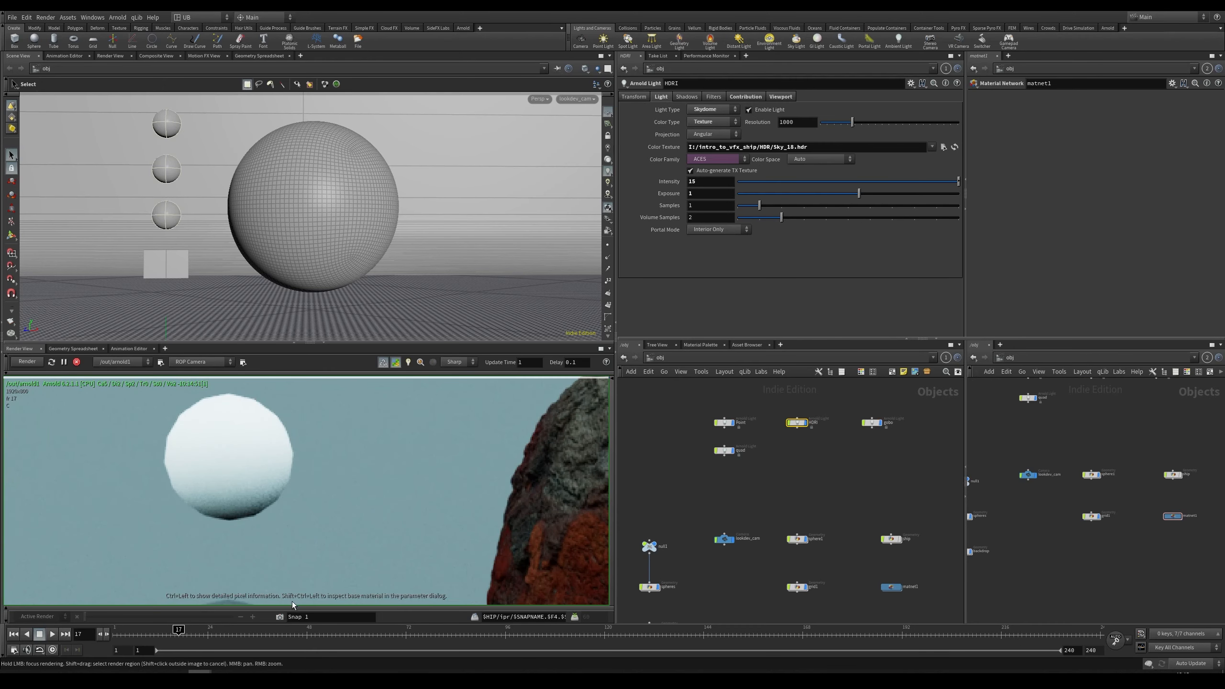
# Step: Step the render view's display gain down to 0.25 and back up to 1 while inspecting the shading
pyautogui.click(259, 608)
pyautogui.click(207, 604)
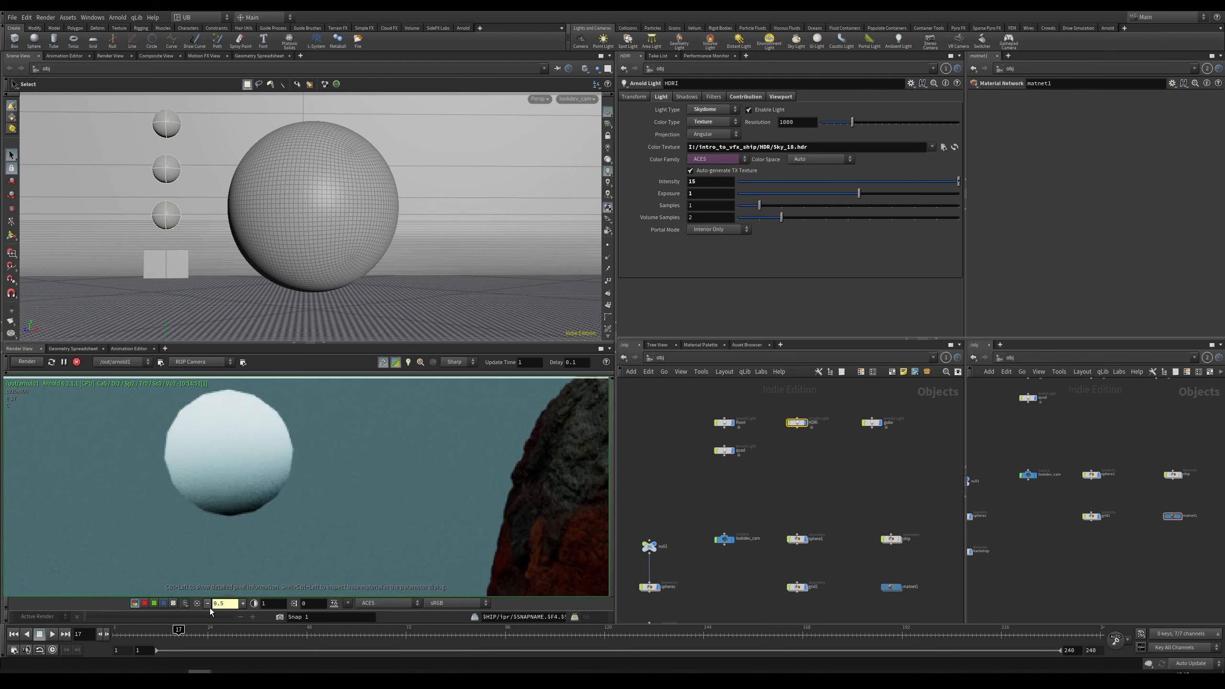
pyautogui.click(208, 604)
pyautogui.moveTo(235, 425); pyautogui.dragTo(239, 452, button='middle')
pyautogui.moveTo(239, 453); pyautogui.dragTo(268, 449, button='right')
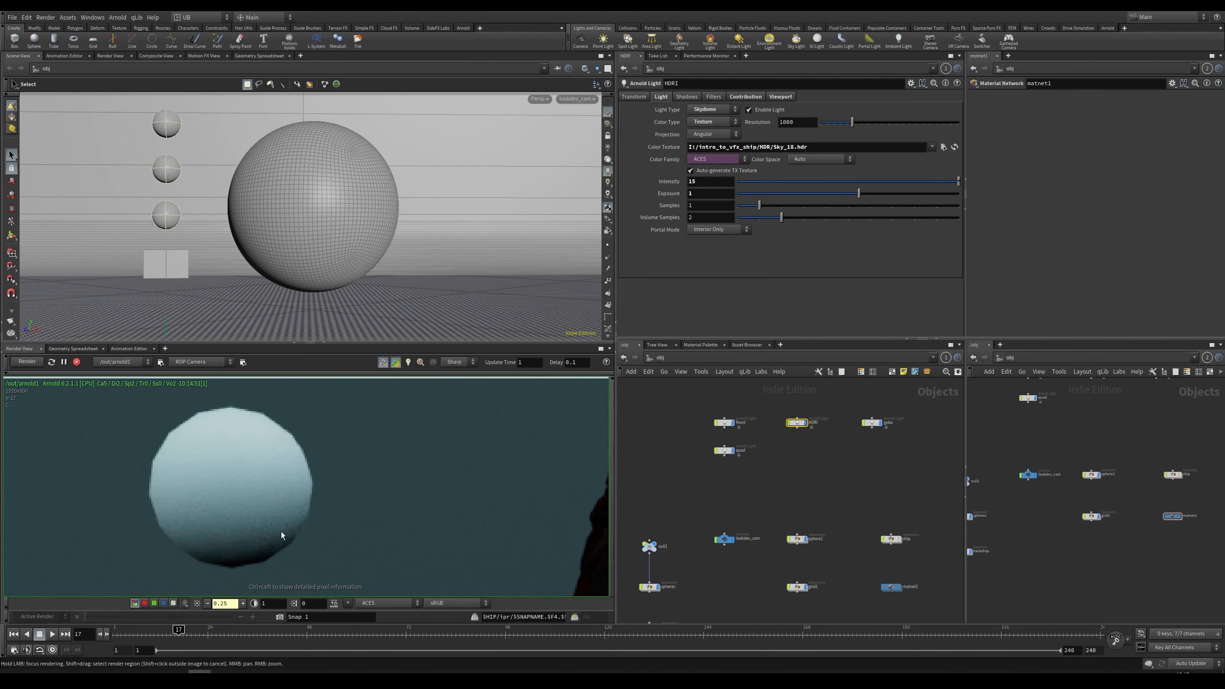
pyautogui.click(244, 604)
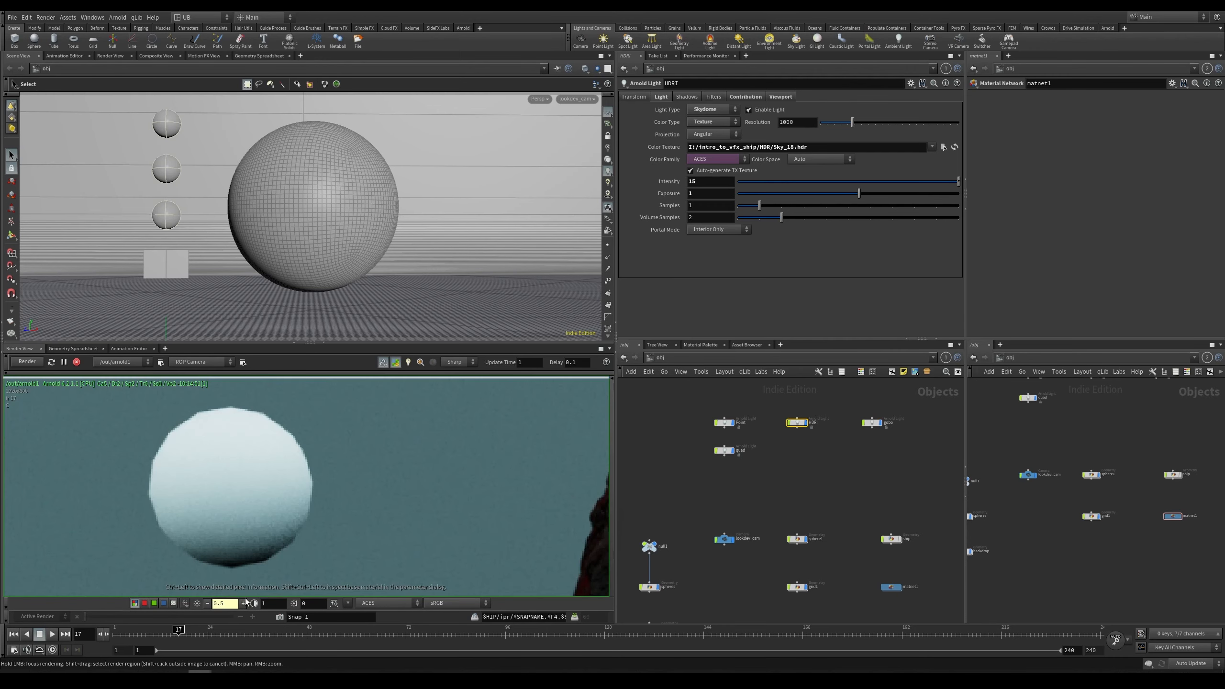
pyautogui.click(243, 604)
# Step: Pan and zoom the render view to examine the whole lit scene again
pyautogui.moveTo(343, 498); pyautogui.dragTo(265, 502, button='right')
pyautogui.moveTo(444, 496); pyautogui.dragTo(238, 501, button='middle')
pyautogui.moveTo(269, 502); pyautogui.dragTo(188, 513, button='right')
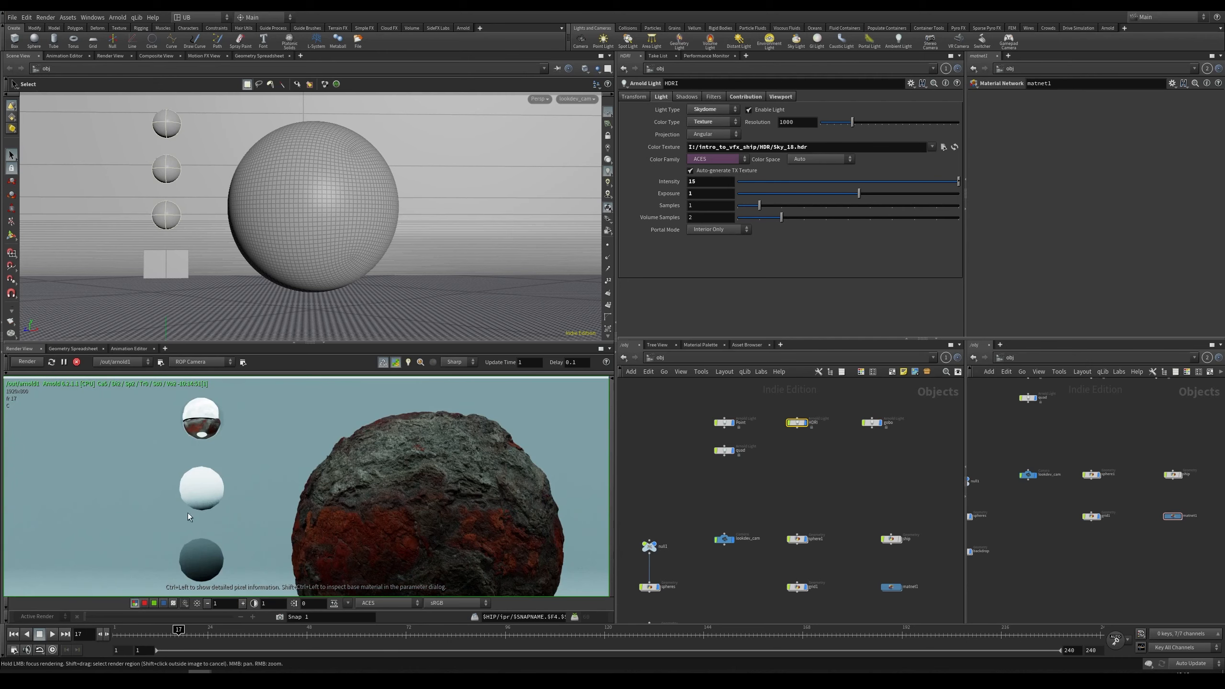
pyautogui.moveTo(189, 418); pyautogui.dragTo(285, 386, button='right')
pyautogui.moveTo(213, 403); pyautogui.dragTo(207, 447, button='middle')
pyautogui.moveTo(207, 447); pyautogui.dragTo(235, 505, button='right')
pyautogui.moveTo(381, 517); pyautogui.dragTo(216, 450, button='middle')
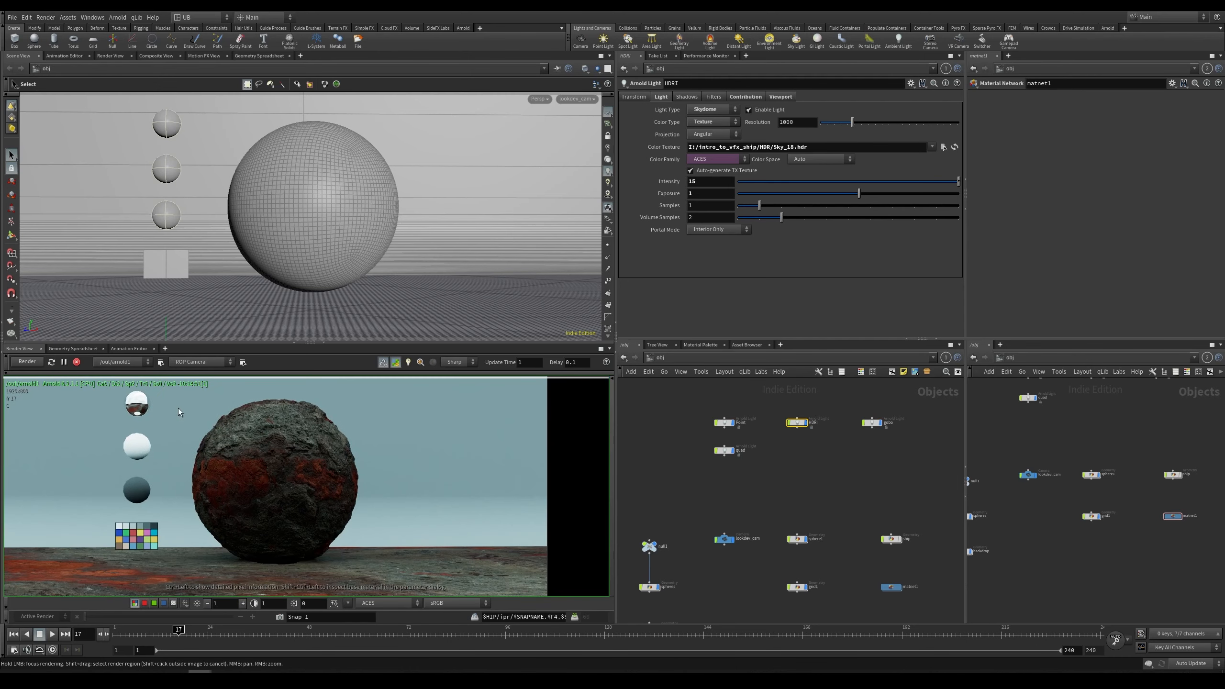
pyautogui.moveTo(123, 464); pyautogui.dragTo(156, 466, button='middle')
pyautogui.moveTo(246, 491); pyautogui.dragTo(303, 469, button='middle')
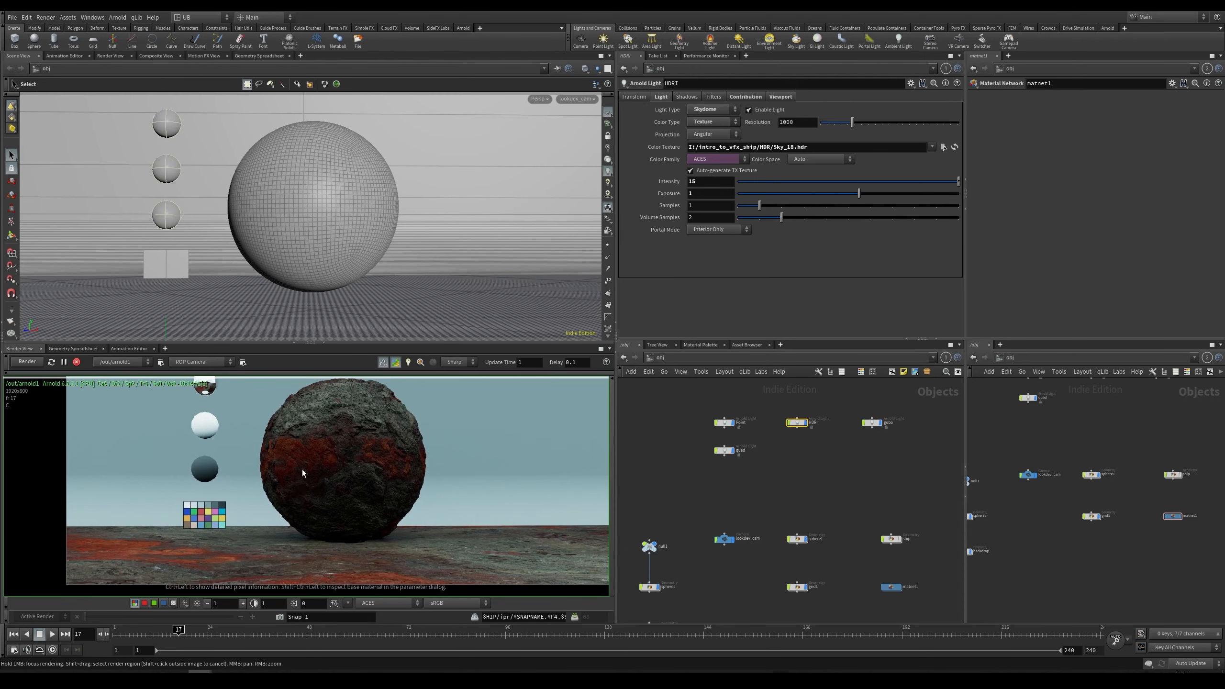
pyautogui.moveTo(302, 469); pyautogui.dragTo(282, 477, button='right')
pyautogui.moveTo(288, 477); pyautogui.dragTo(281, 482, button='middle')
pyautogui.moveTo(281, 482); pyautogui.dragTo(400, 448, button='right')
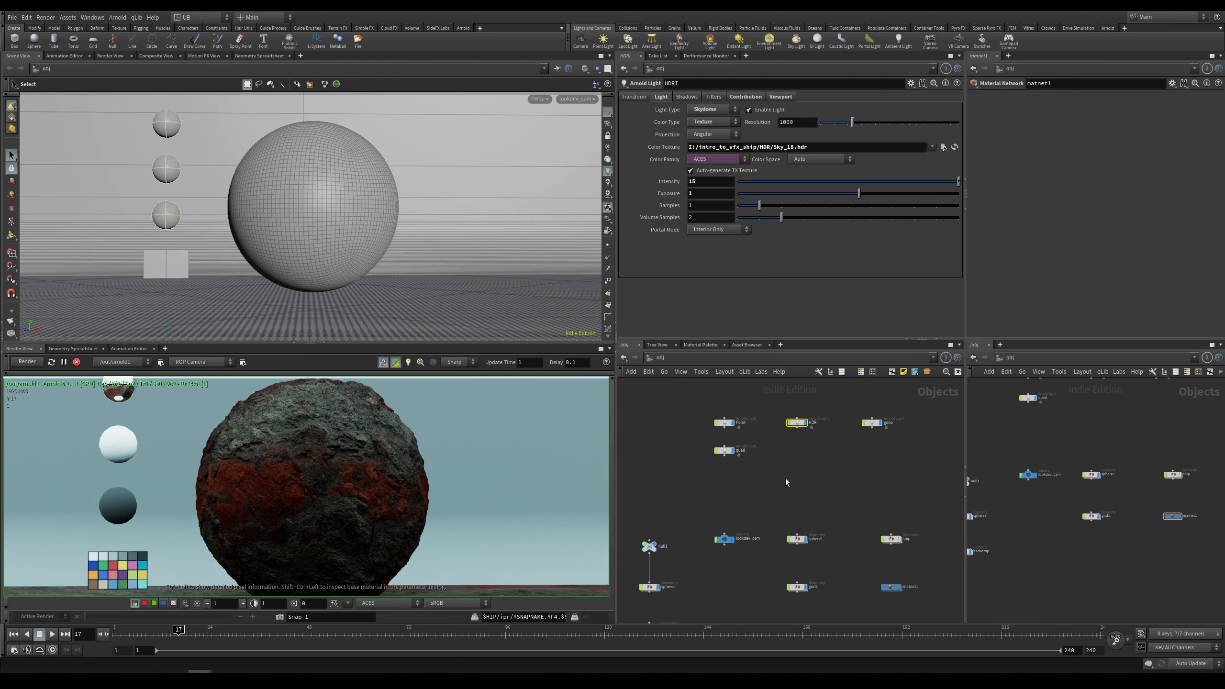
pyautogui.moveTo(778, 443); pyautogui.dragTo(777, 445)
pyautogui.moveTo(797, 462); pyautogui.dragTo(784, 463, button='middle')
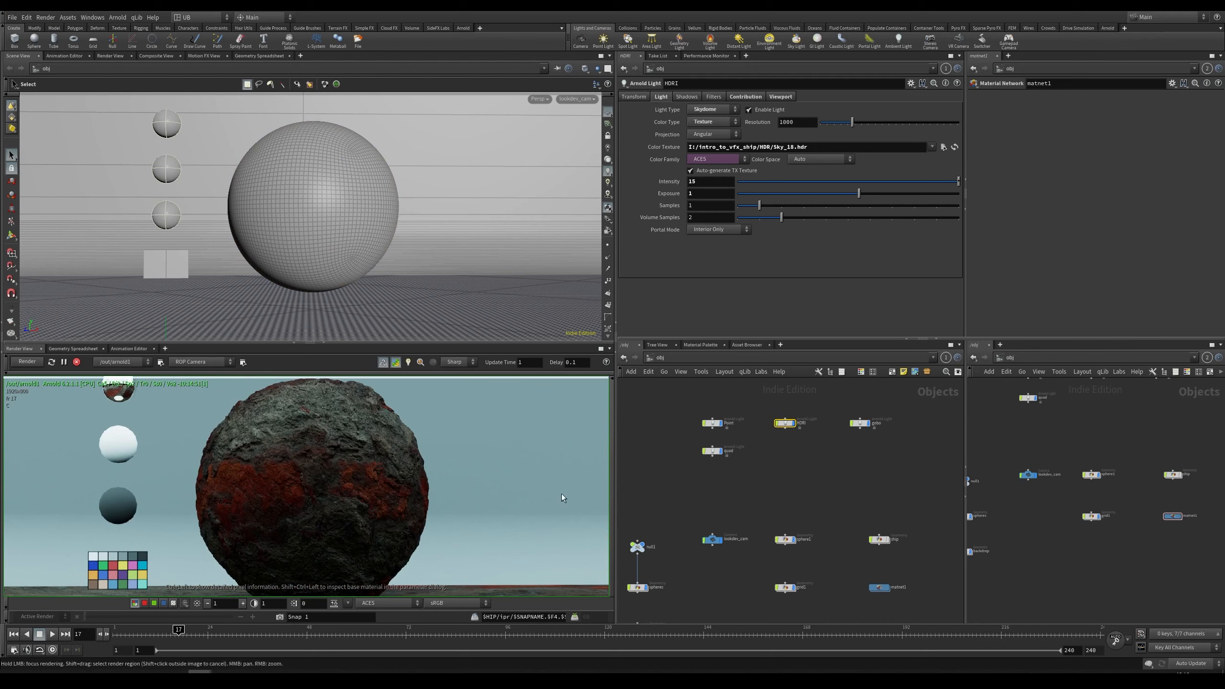
pyautogui.moveTo(410, 461); pyautogui.dragTo(360, 473, button='right')
pyautogui.moveTo(359, 476); pyautogui.dragTo(341, 484, button='middle')
# Step: Add a new Arnold Light node to the object network
pyautogui.scroll(5, 839, 454)
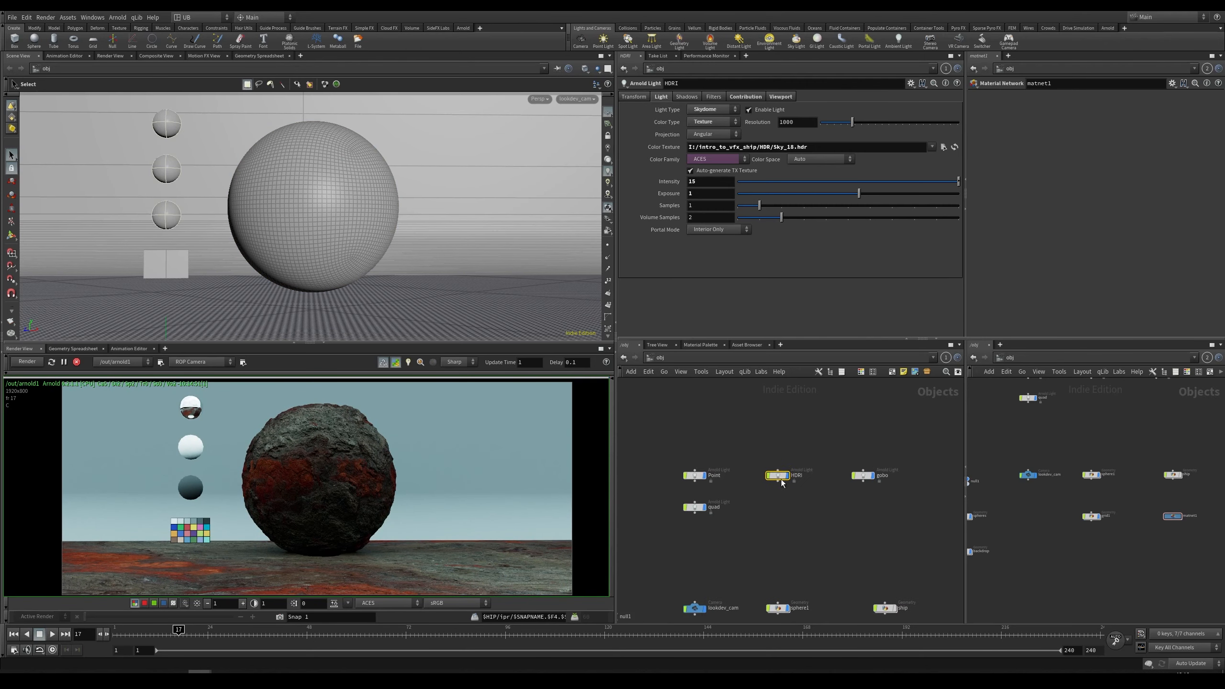
pyautogui.scroll(-1, 749, 526)
pyautogui.moveTo(769, 505); pyautogui.dragTo(795, 481, button='middle')
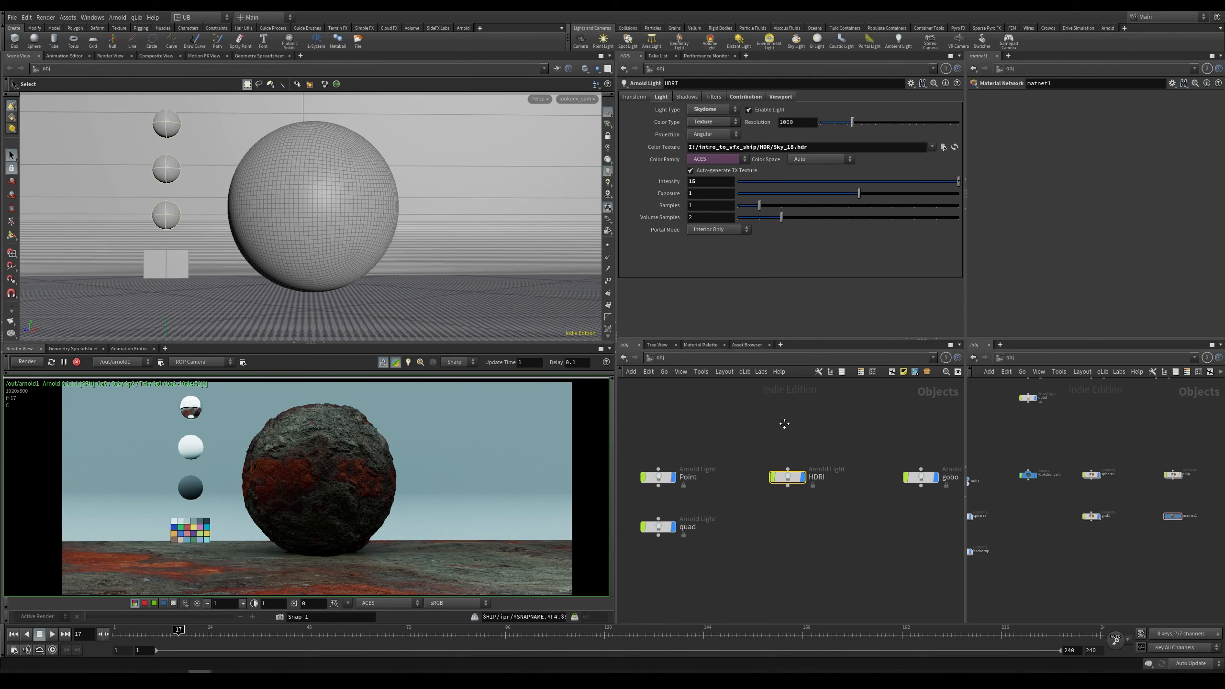
pyautogui.click(790, 394)
pyautogui.press('Tab')
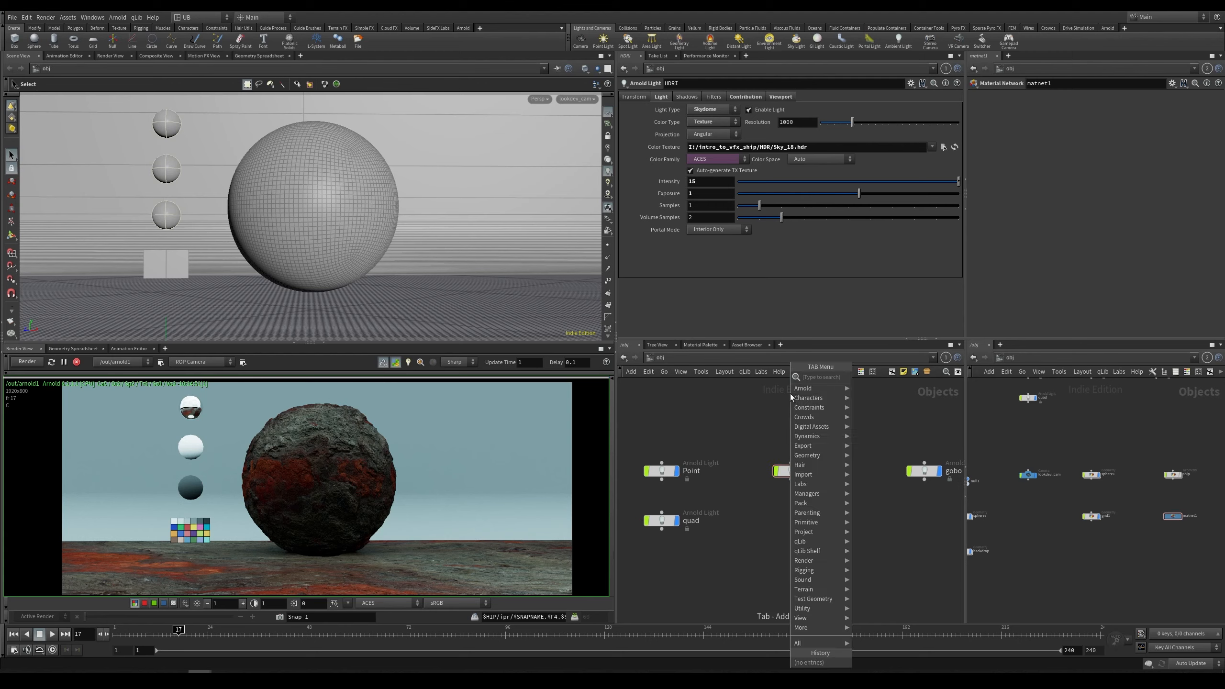
pyautogui.write('lig')
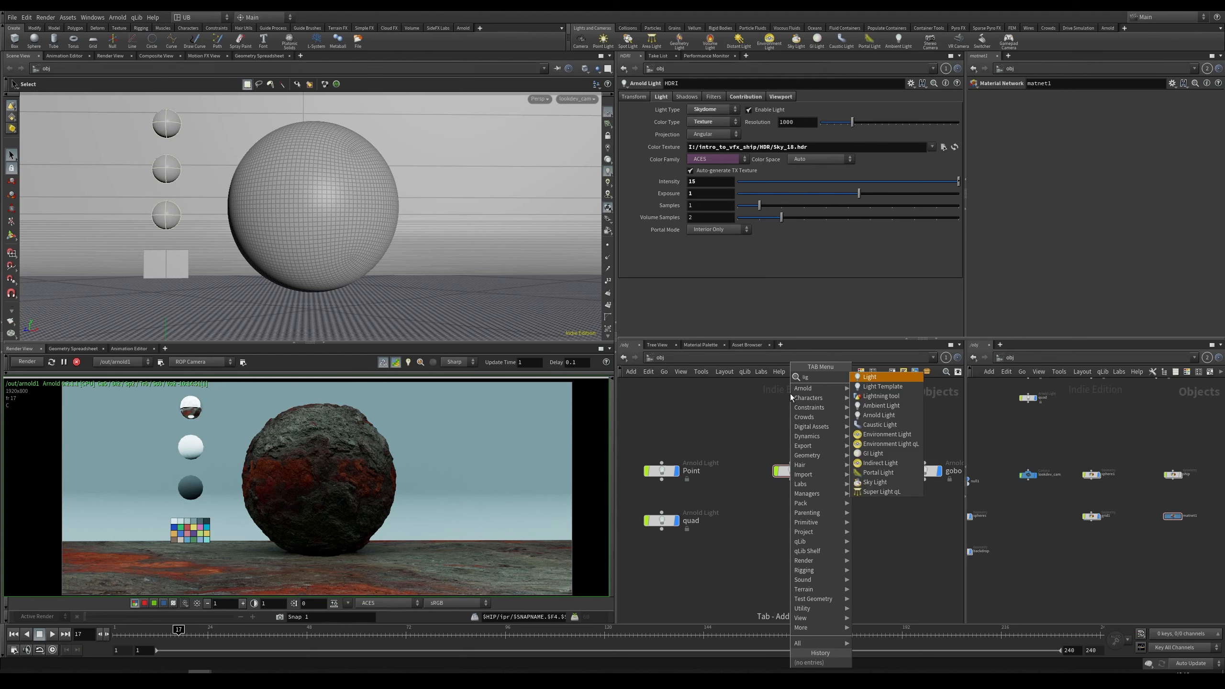
pyautogui.press('BackSpace')
pyautogui.press('BackSpace')
pyautogui.press('BackSpace')
pyautogui.write('arno')
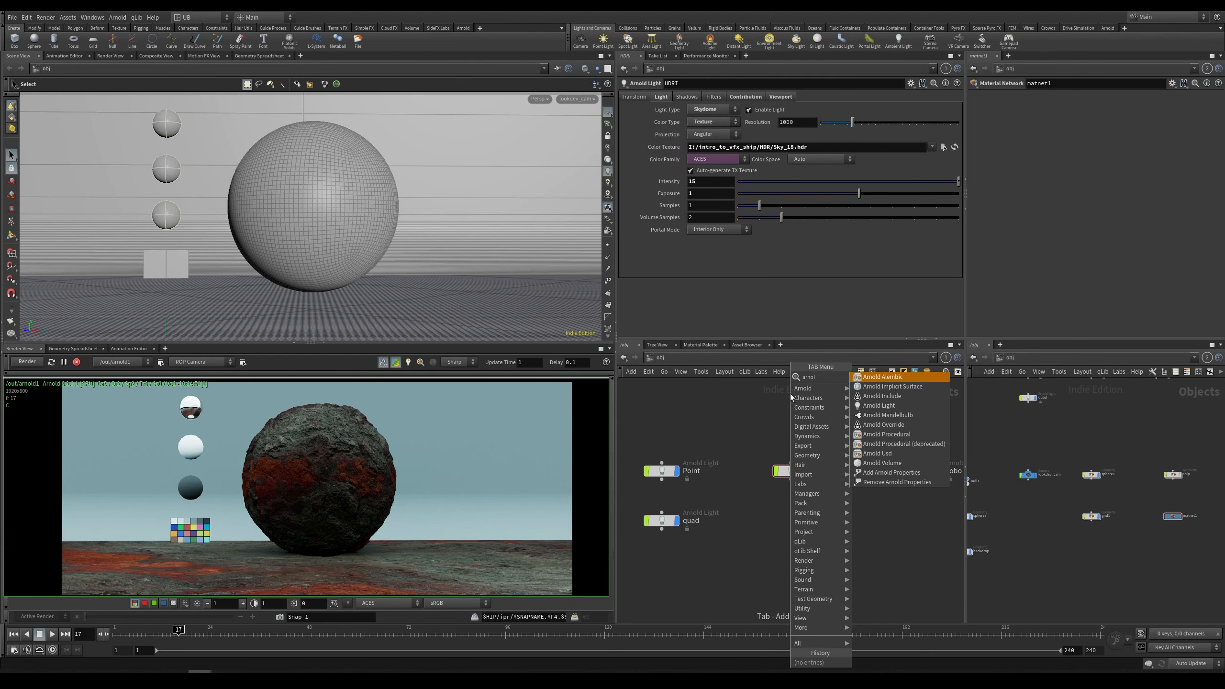
pyautogui.write('l')
pyautogui.press('Down')
pyautogui.press('Down')
pyautogui.press('Down')
pyautogui.press('Down')
pyautogui.press('Up')
pyautogui.press('Return')
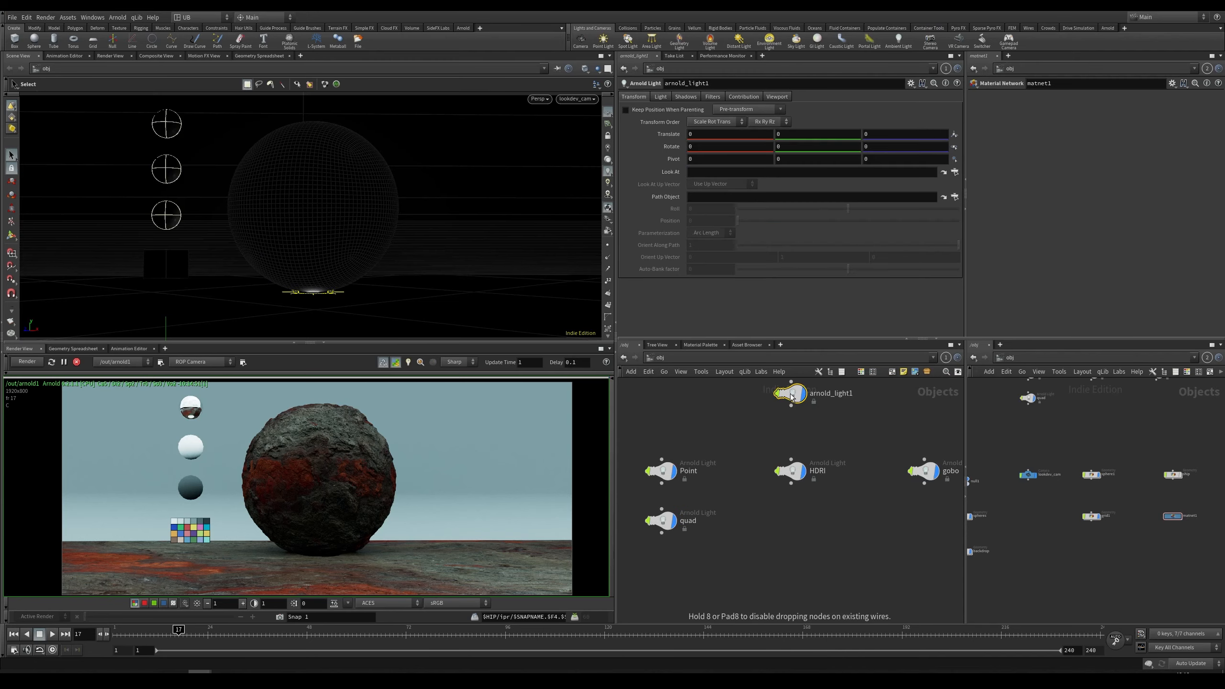
# Step: Select the new Arnold light and set its Y translation to 8
pyautogui.click(791, 394)
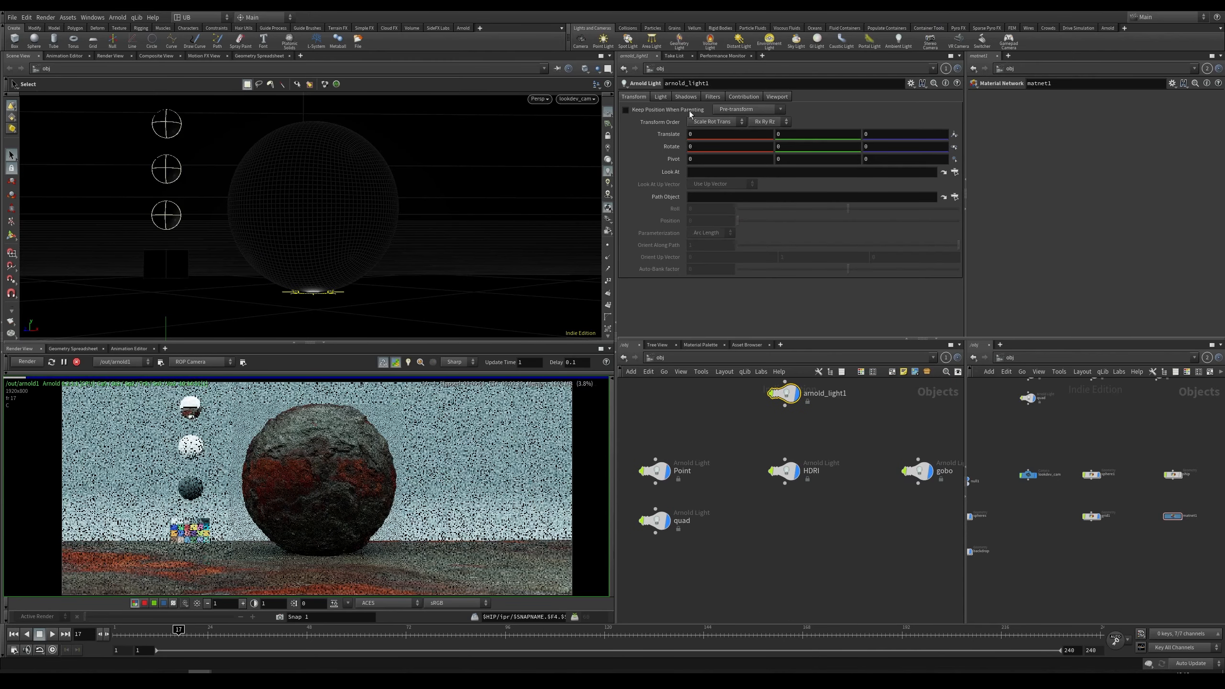
pyautogui.moveTo(757, 440); pyautogui.dragTo(755, 475, button='middle')
pyautogui.moveTo(741, 420); pyautogui.dragTo(837, 466)
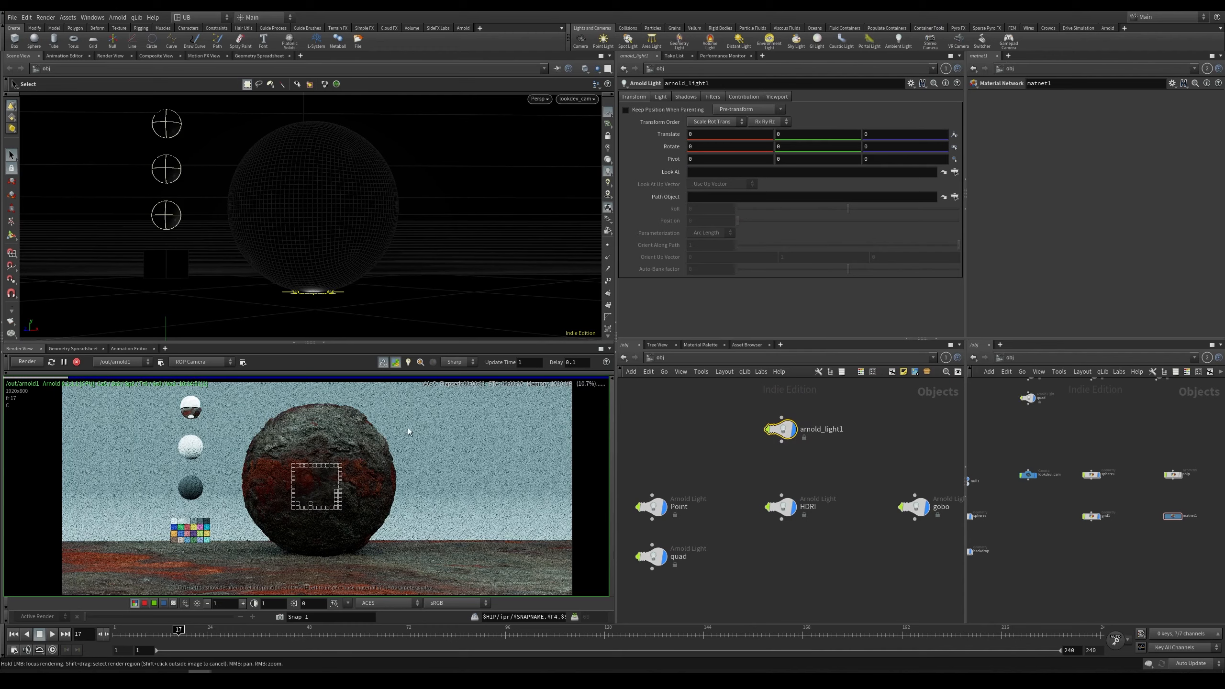
pyautogui.press('Escape')
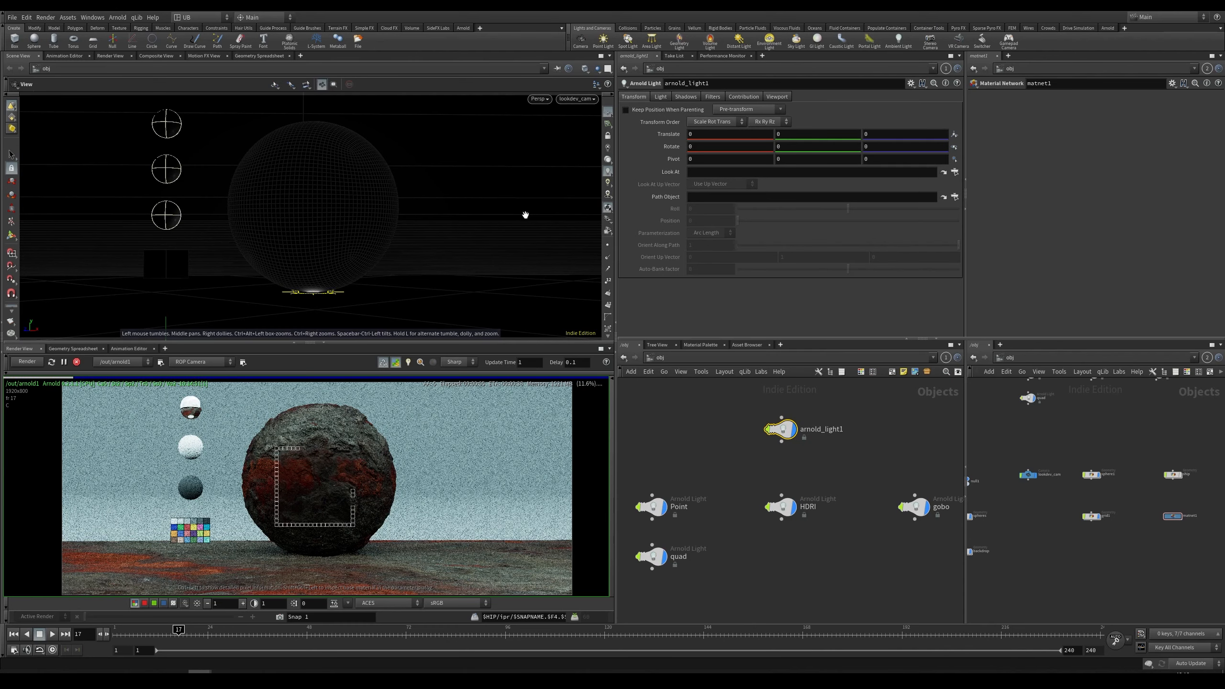
pyautogui.moveTo(812, 134)
pyautogui.mouseDown(button='middle')
pyautogui.moveTo(854, 112)
pyautogui.moveTo(800, 121)
pyautogui.mouseUp(button='middle')
pyautogui.moveTo(798, 134); pyautogui.dragTo(697, 158)
pyautogui.write('8')
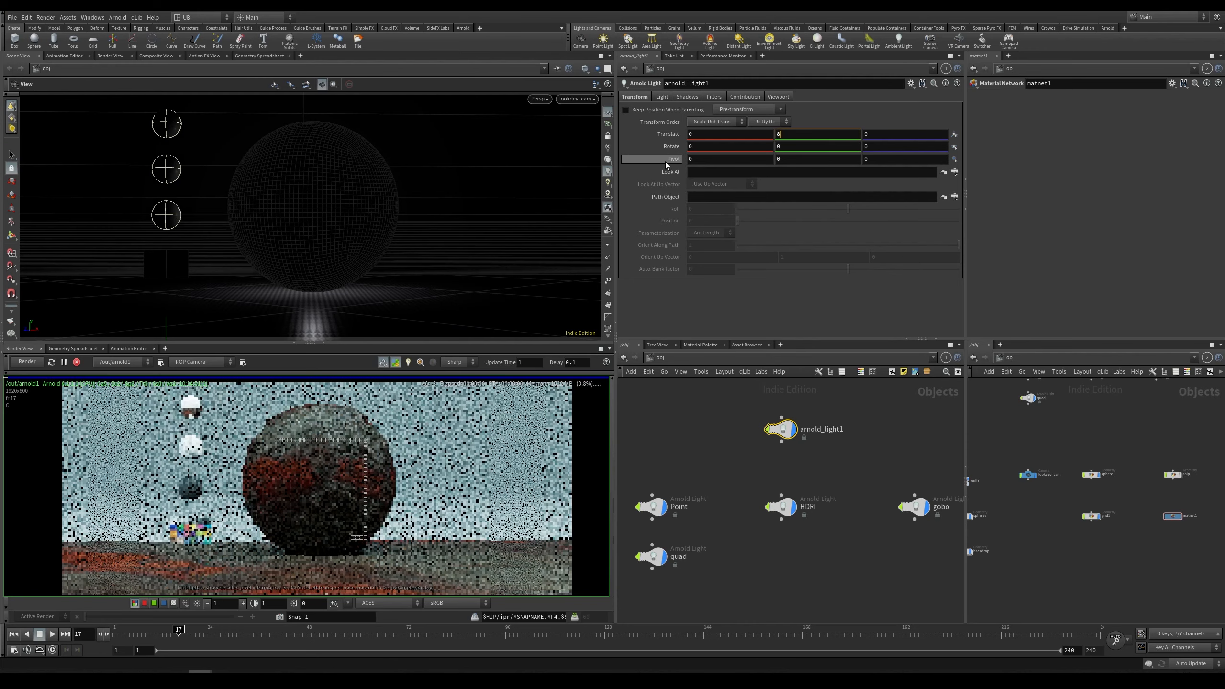
pyautogui.press('Return')
# Step: Set the new Arnold light's exposure to 10
pyautogui.click(662, 96)
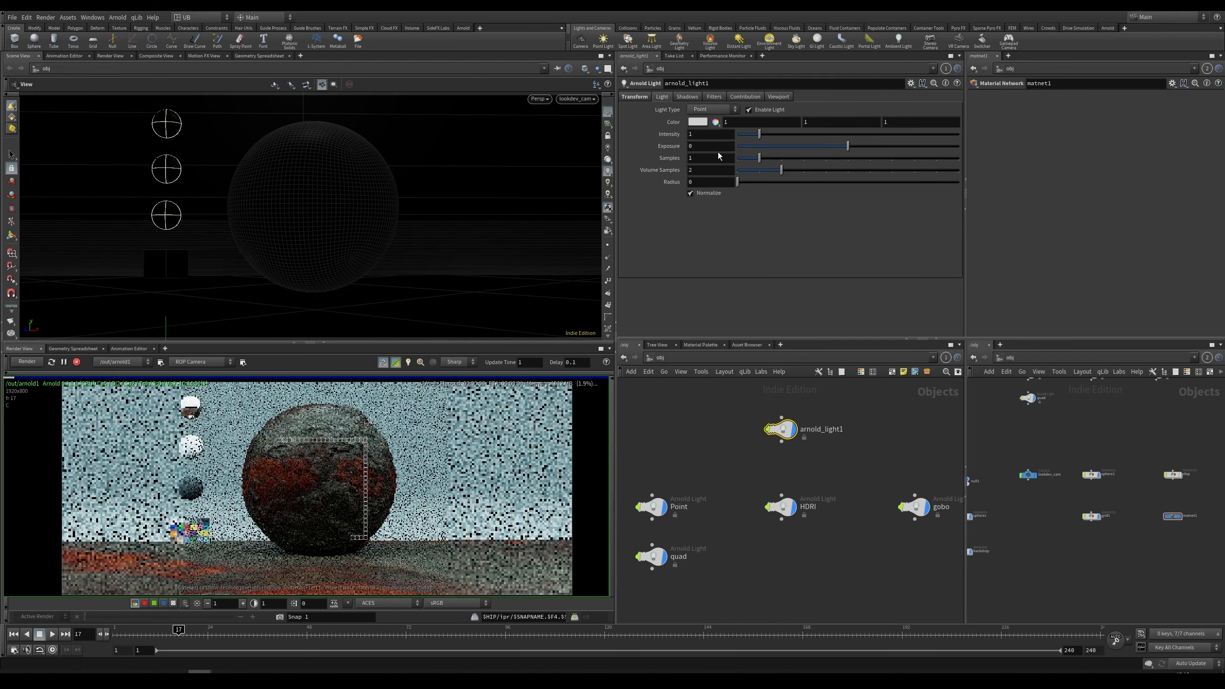
pyautogui.moveTo(713, 145); pyautogui.dragTo(636, 154)
pyautogui.write('10')
pyautogui.press('Return')
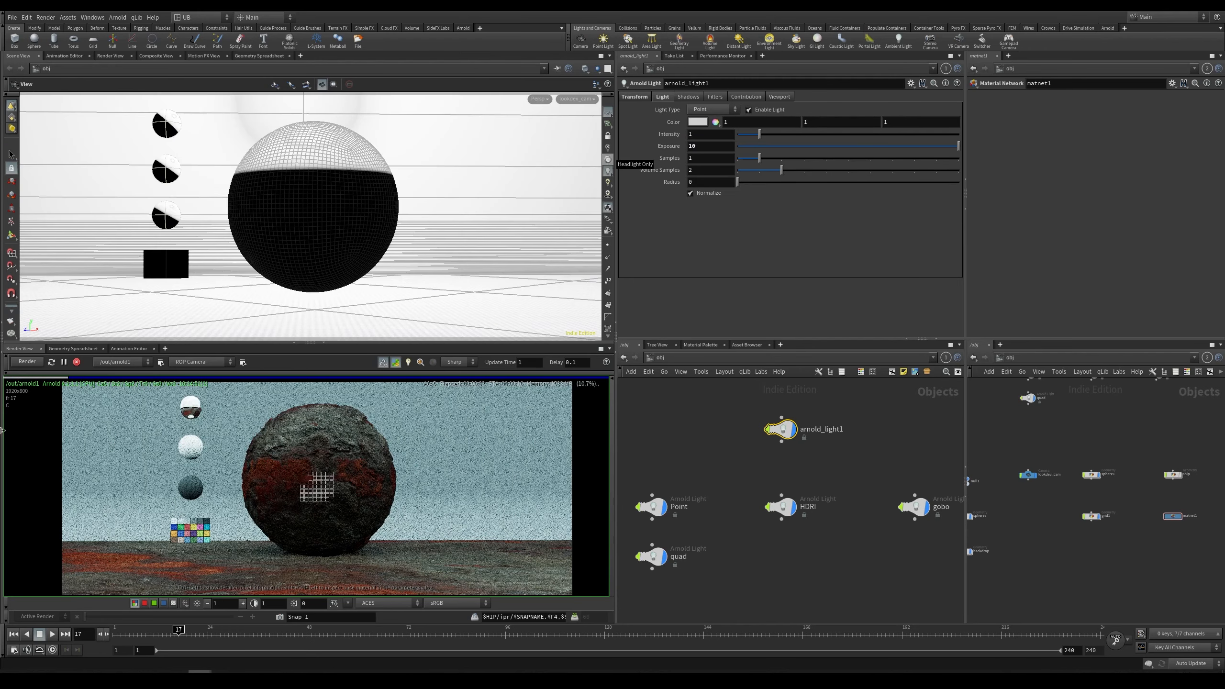
# Step: Delete the new Arnold light from the object network
pyautogui.scroll(4, 350, 447)
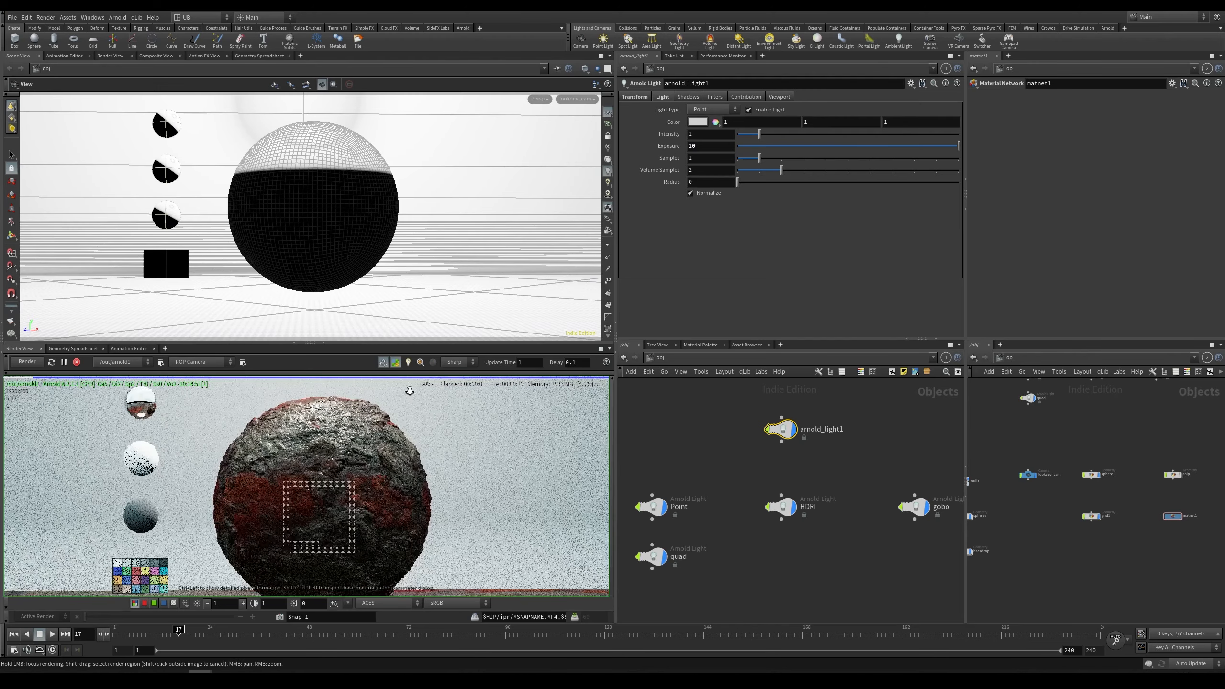
pyautogui.scroll(-5, 351, 447)
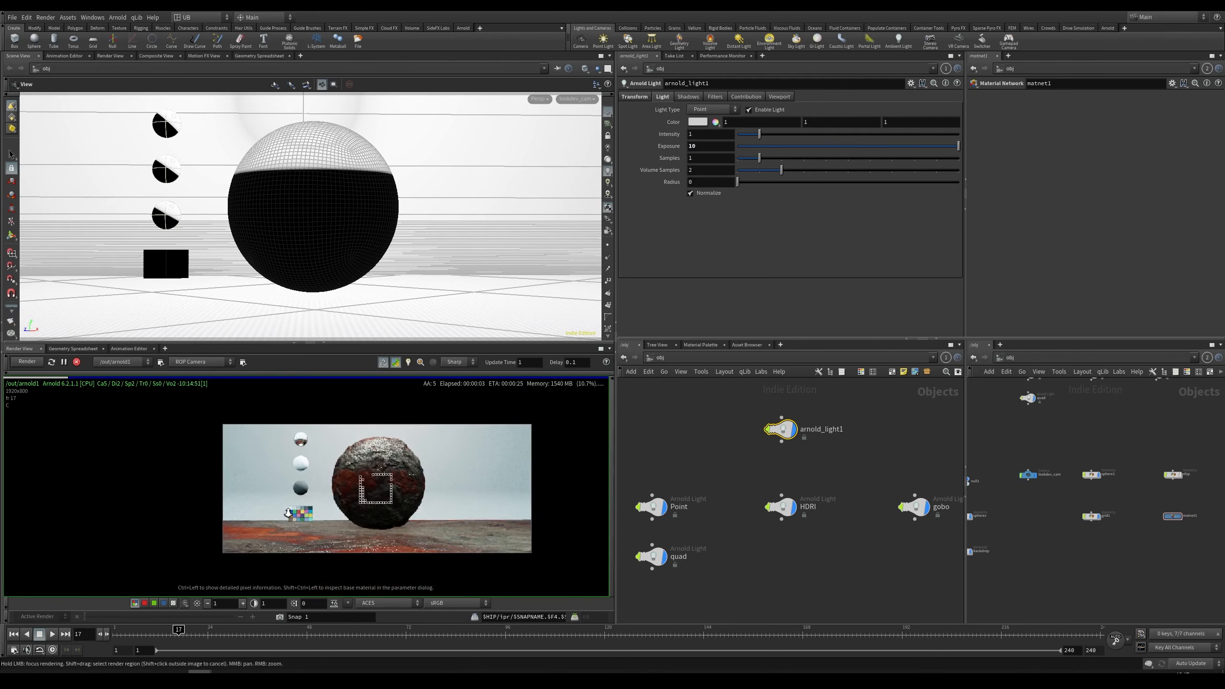
pyautogui.press('Delete')
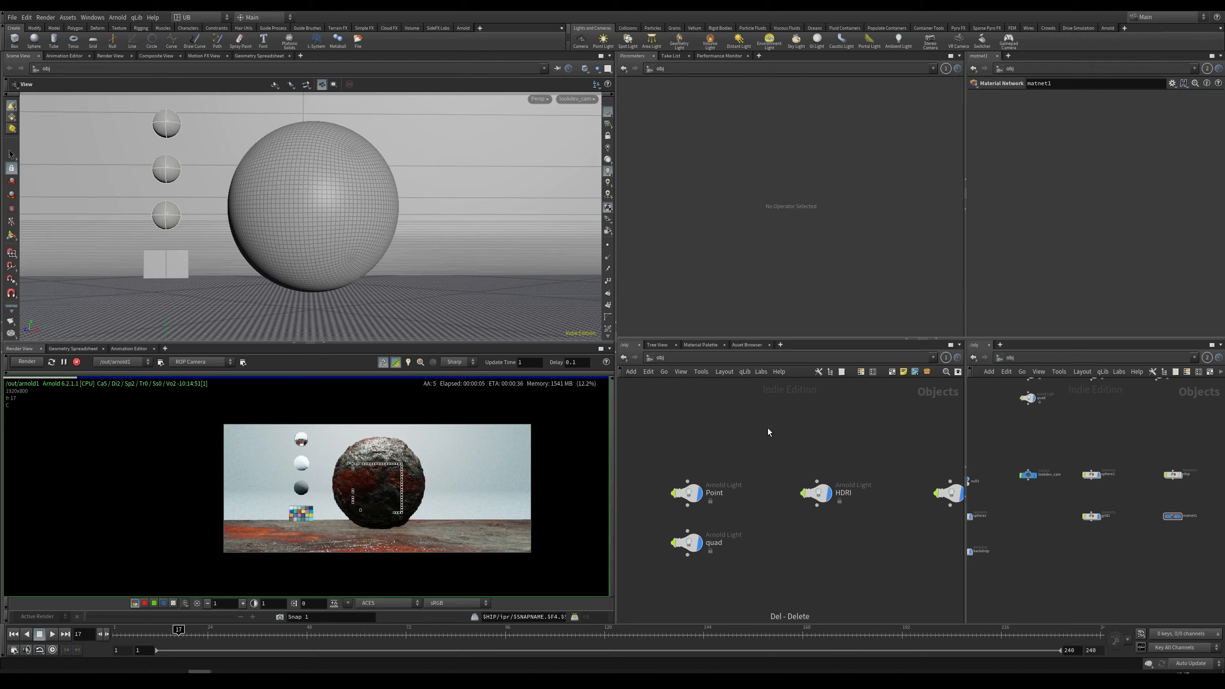
# Step: Navigate the object network and inspect the HDRI skydome light's parameters
pyautogui.scroll(3, 476, 497)
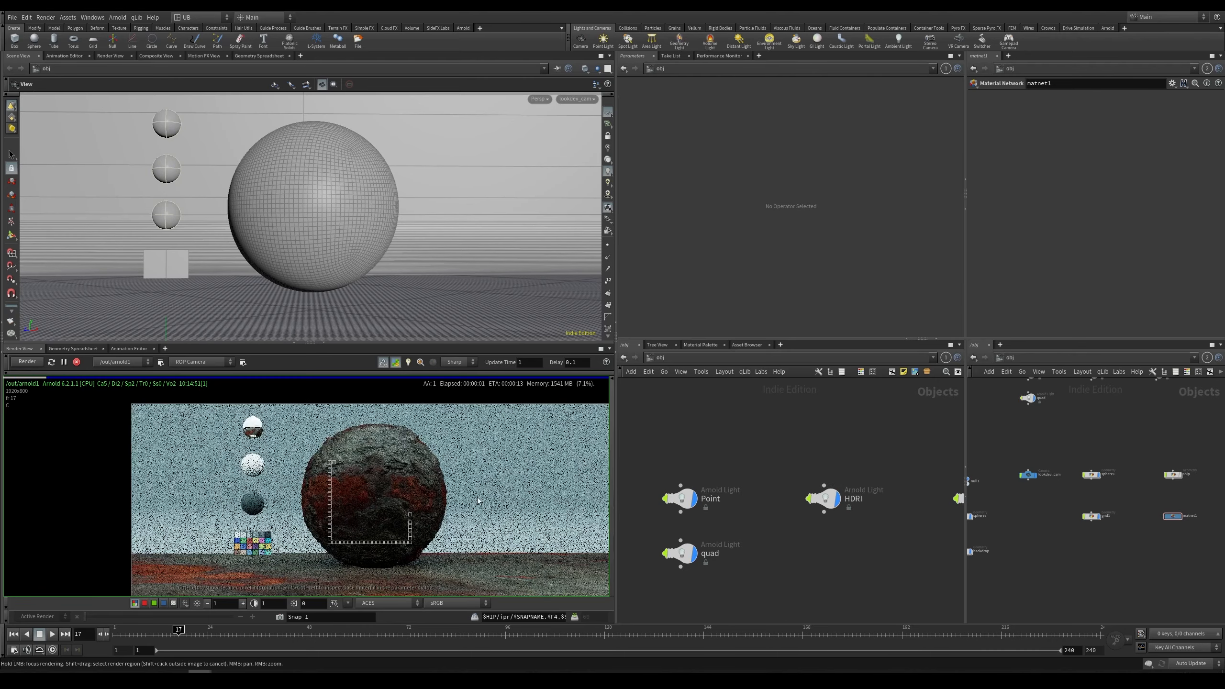
pyautogui.scroll(1, 347, 476)
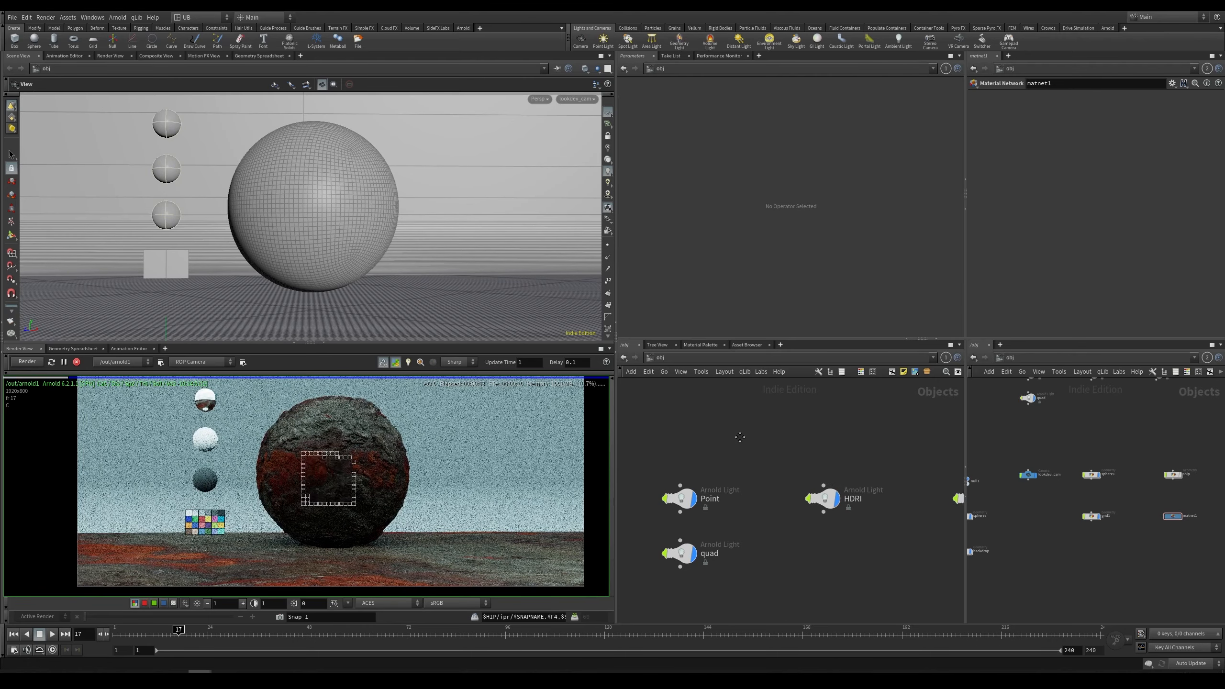
pyautogui.moveTo(740, 437); pyautogui.dragTo(737, 409, button='middle')
pyautogui.scroll(-2, 833, 468)
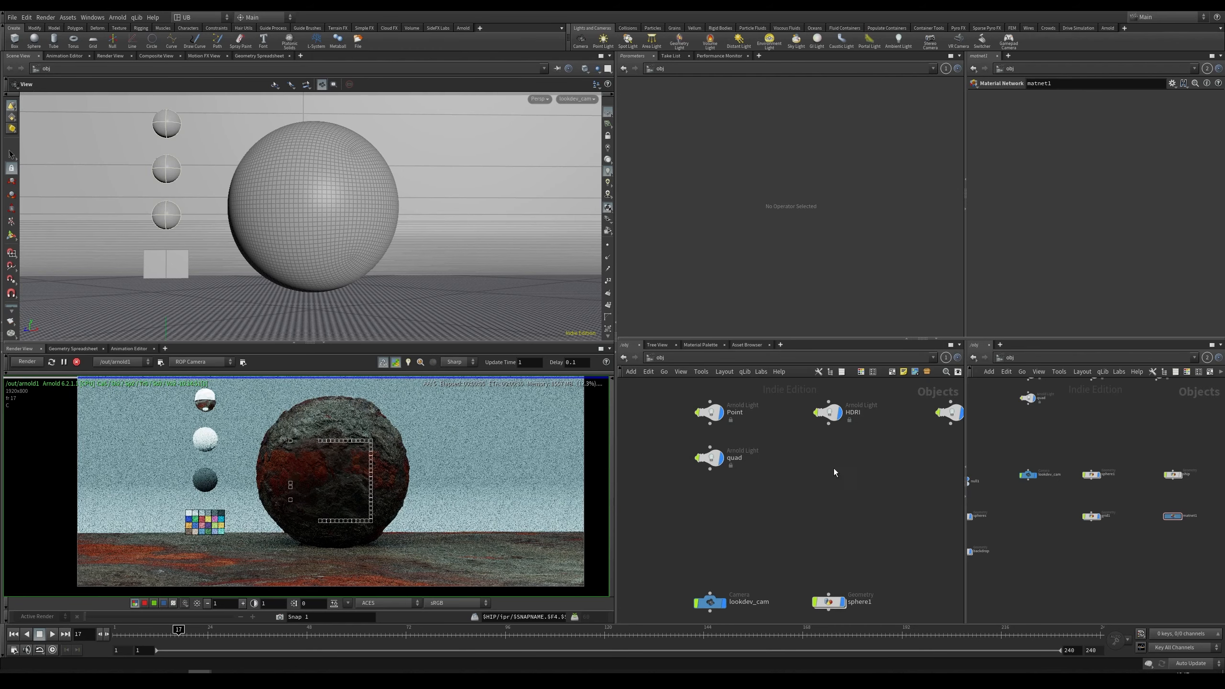
pyautogui.click(811, 418)
pyautogui.moveTo(796, 527); pyautogui.dragTo(816, 448, button='middle')
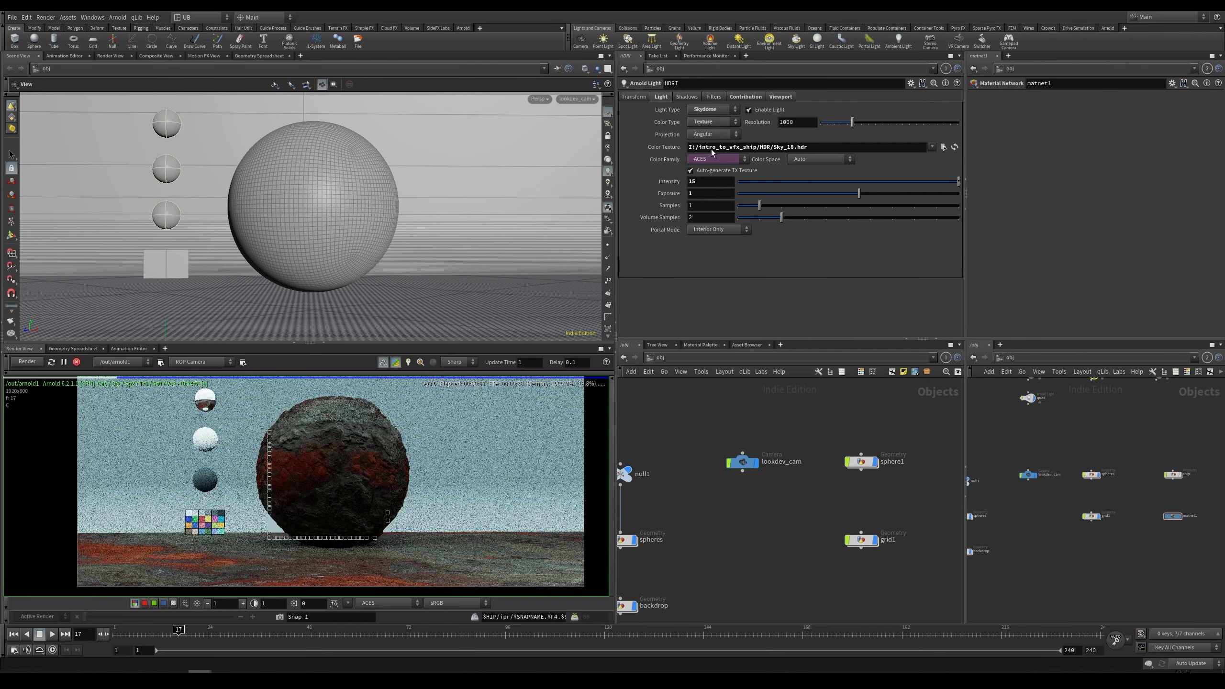
pyautogui.moveTo(814, 147); pyautogui.dragTo(644, 194)
pyautogui.moveTo(786, 507); pyautogui.dragTo(741, 636, button='middle')
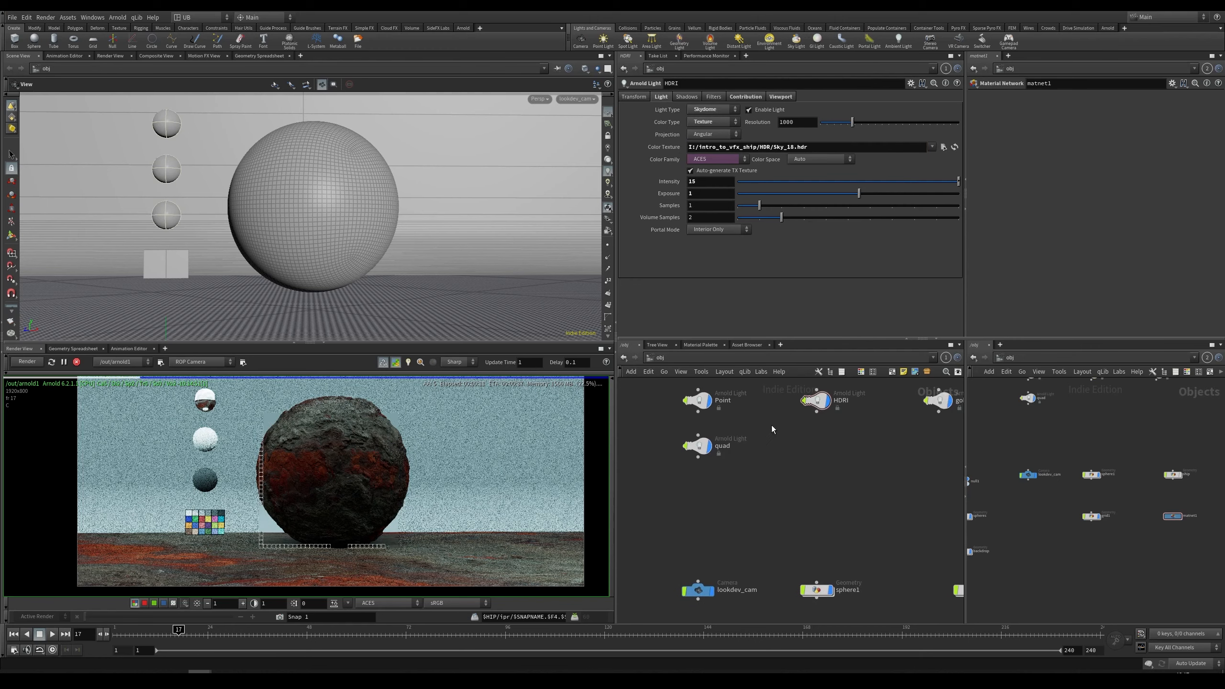
pyautogui.moveTo(840, 403); pyautogui.dragTo(810, 429, button='middle')
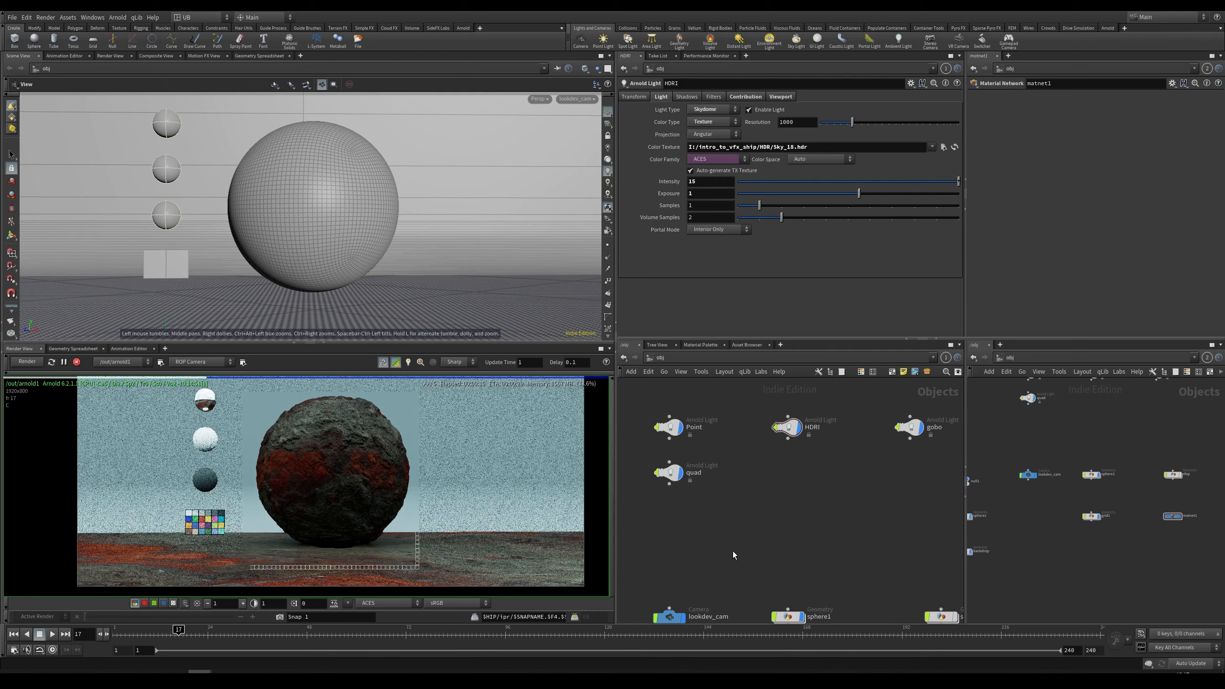
pyautogui.moveTo(732, 552); pyautogui.dragTo(825, 415, button='middle')
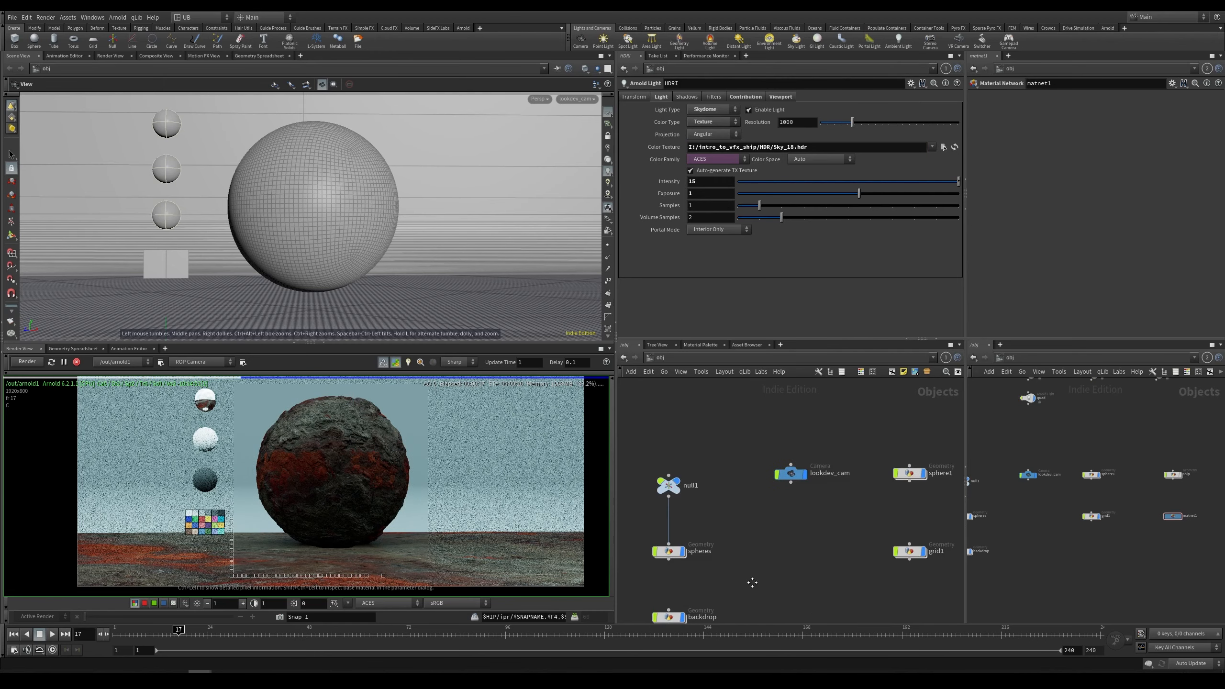
pyautogui.moveTo(752, 582); pyautogui.dragTo(754, 493, button='middle')
# Step: Select the backdrop object and restart the Arnold interactive render
pyautogui.click(670, 527)
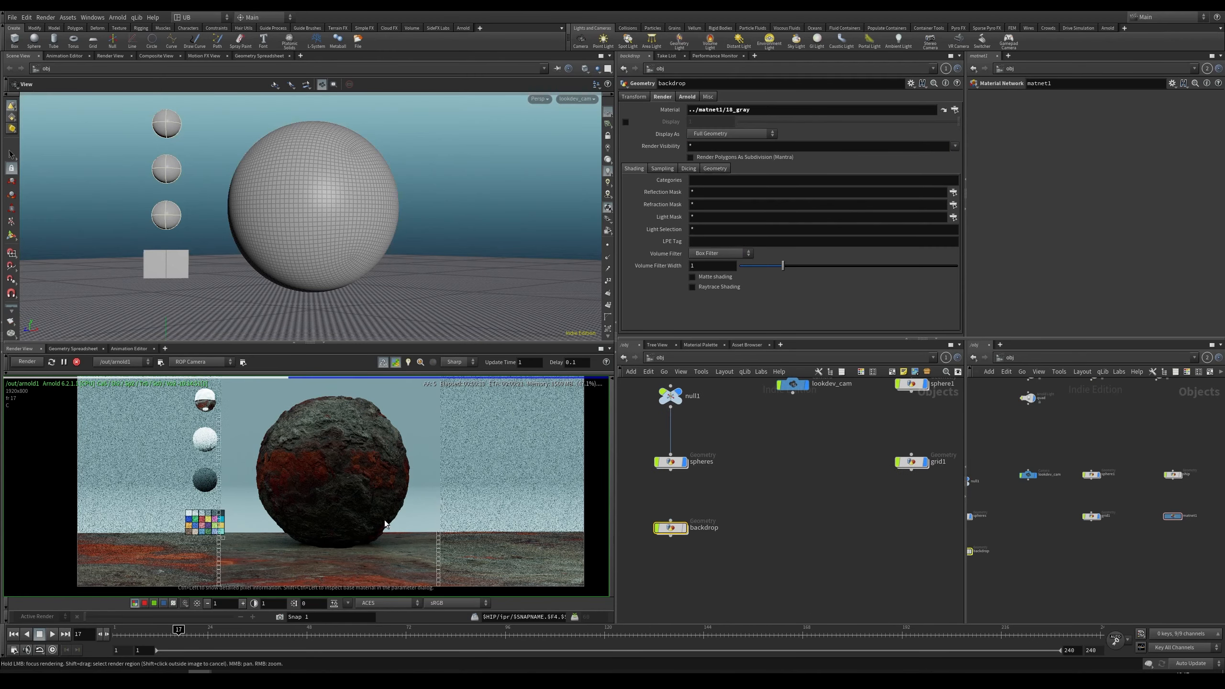
pyautogui.moveTo(295, 473); pyautogui.dragTo(269, 487, button='middle')
pyautogui.click(27, 362)
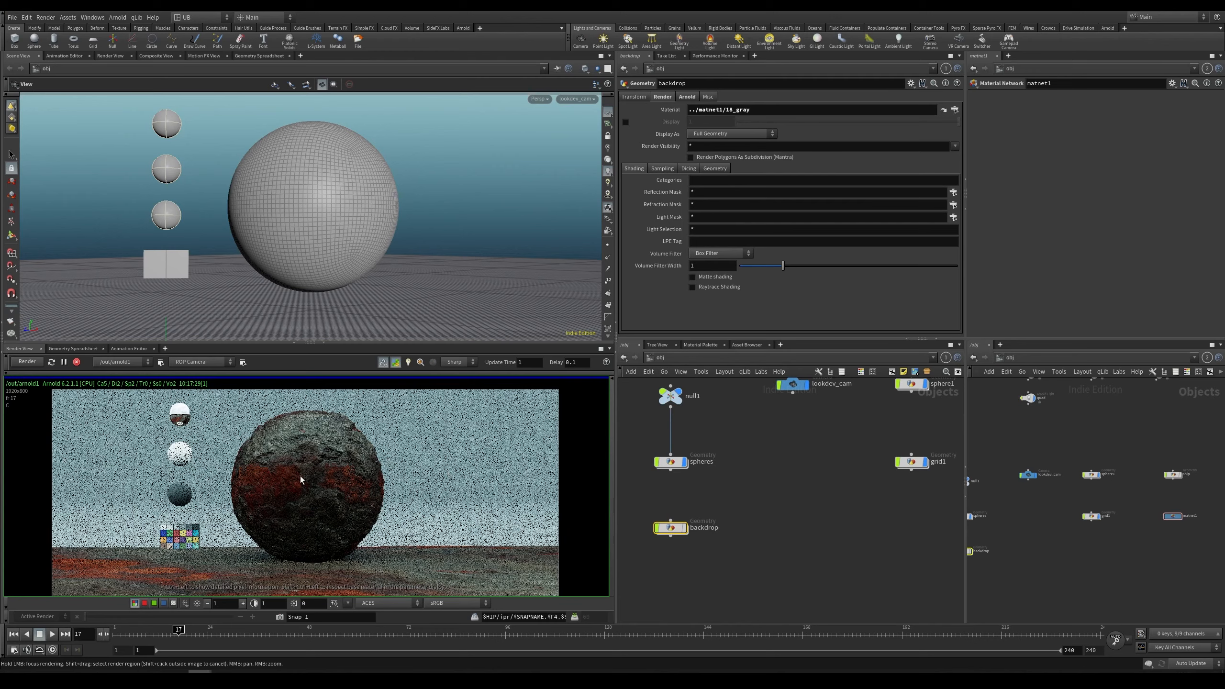
# Step: Set the HDRI skydome light's camera contribution to 1
pyautogui.scroll(-1, 301, 476)
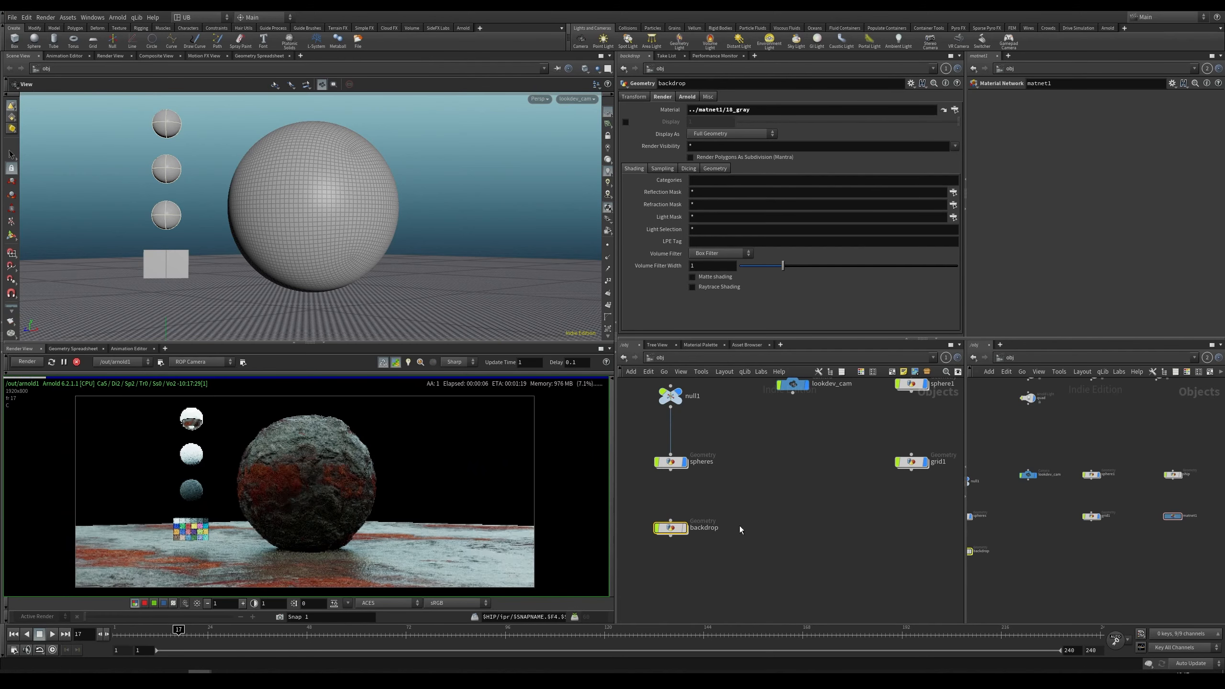
pyautogui.scroll(5, 792, 511)
pyautogui.scroll(-2, 791, 515)
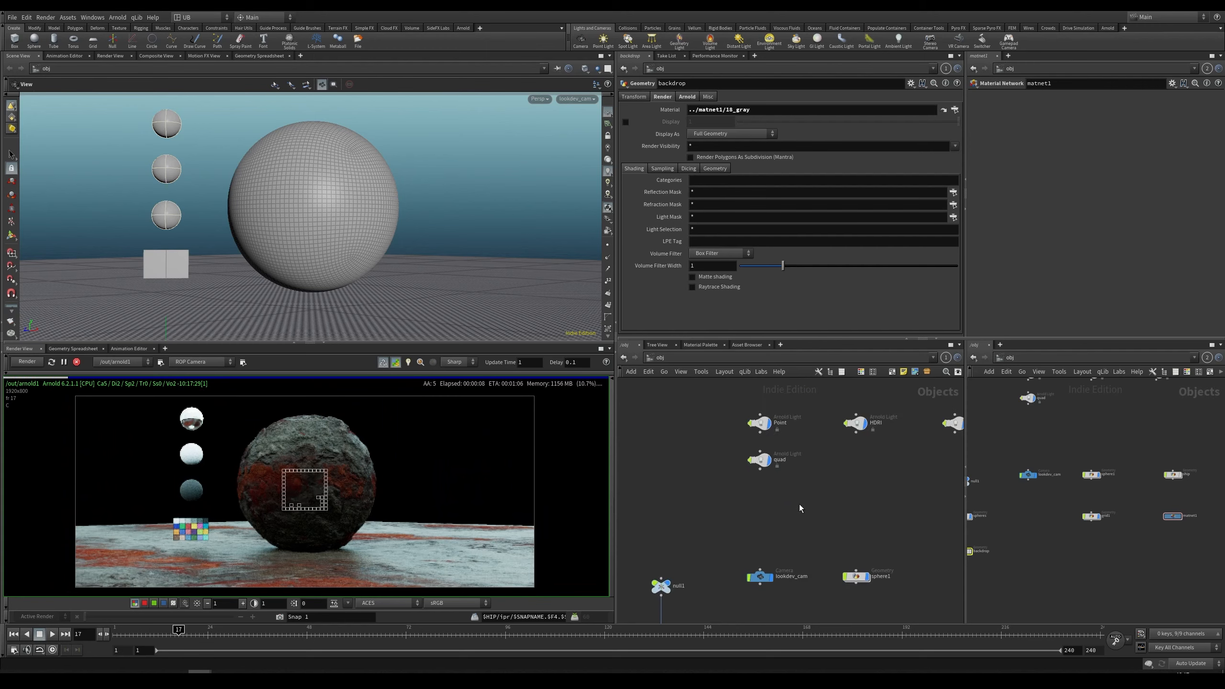
pyautogui.moveTo(842, 477); pyautogui.dragTo(815, 516, button='middle')
pyautogui.scroll(3, 815, 516)
pyautogui.moveTo(882, 406); pyautogui.dragTo(795, 464)
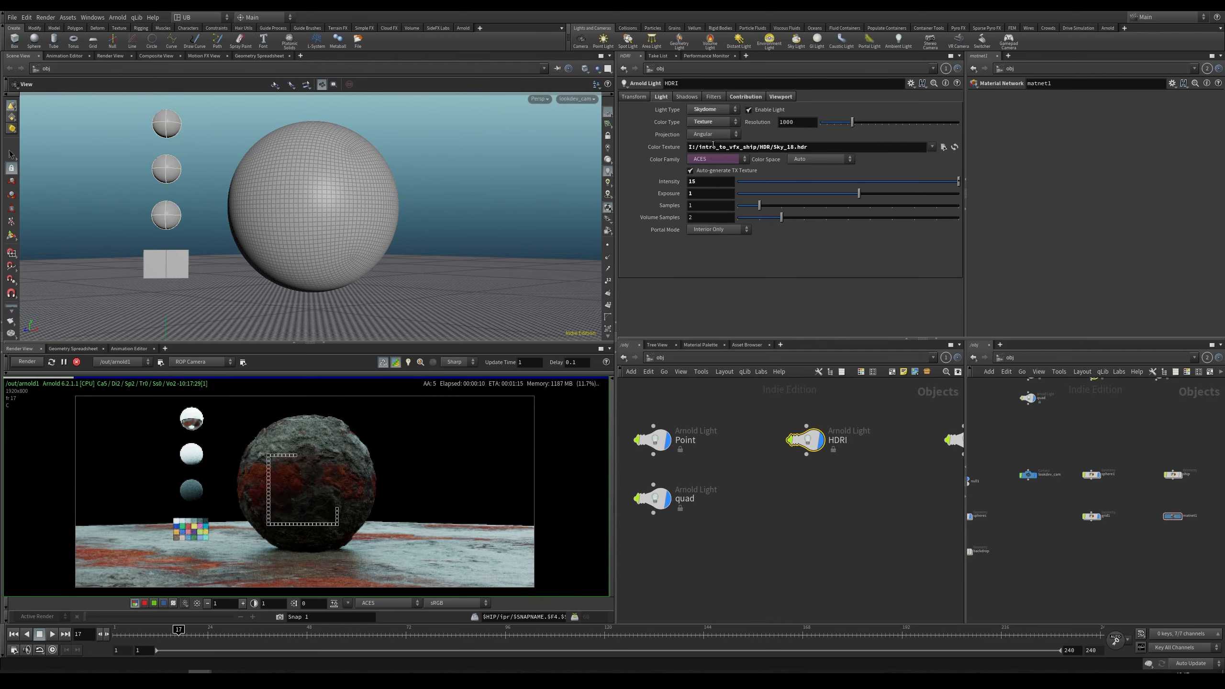
pyautogui.click(745, 97)
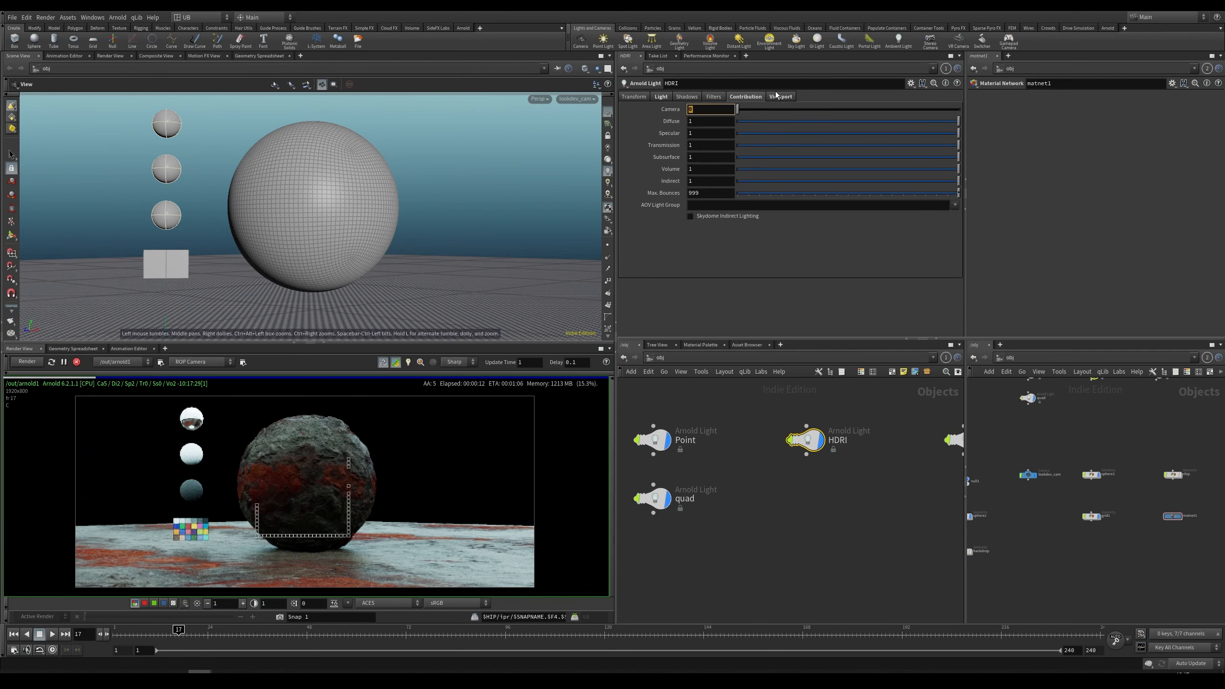
pyautogui.write('1')
pyautogui.press('Return')
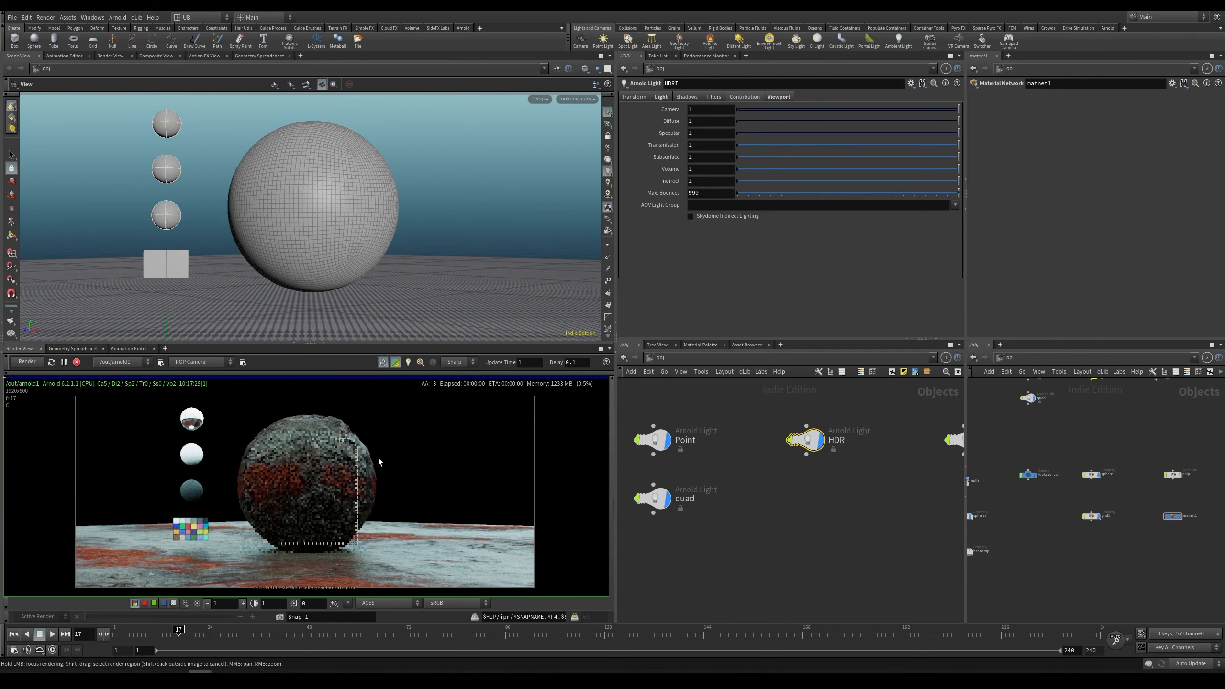
# Step: Lower the render view's display gain to 0.125
pyautogui.moveTo(475, 459); pyautogui.dragTo(474, 455, button='right')
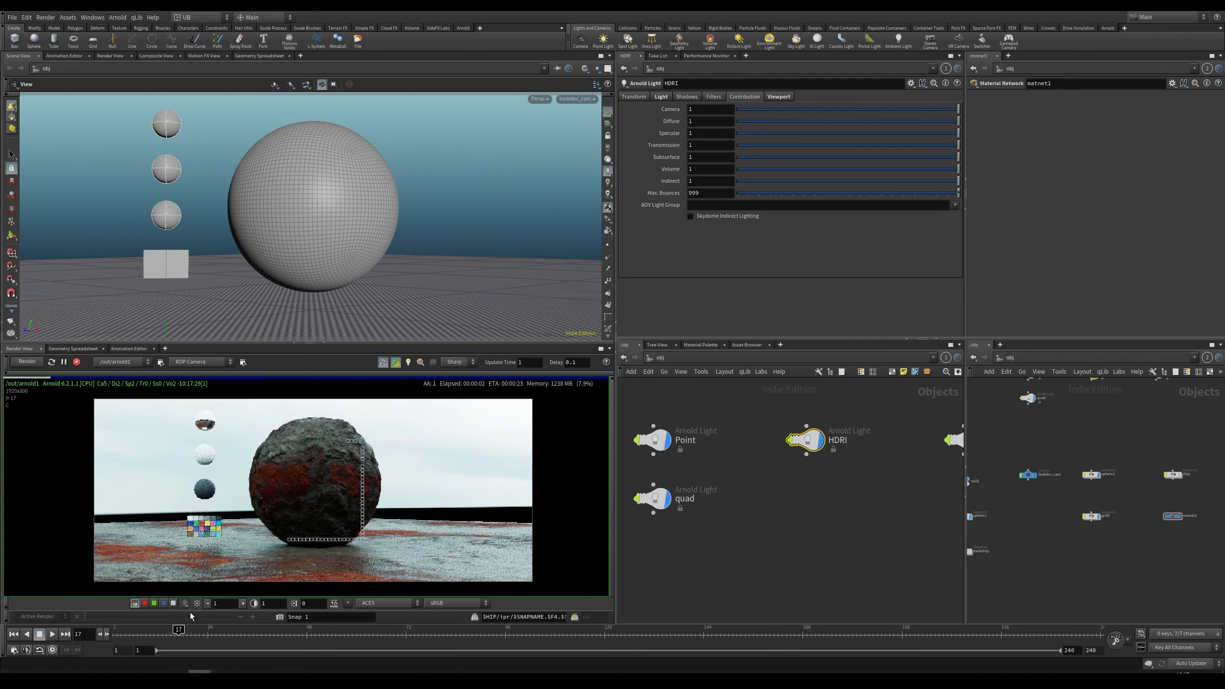
pyautogui.doubleClick(208, 605)
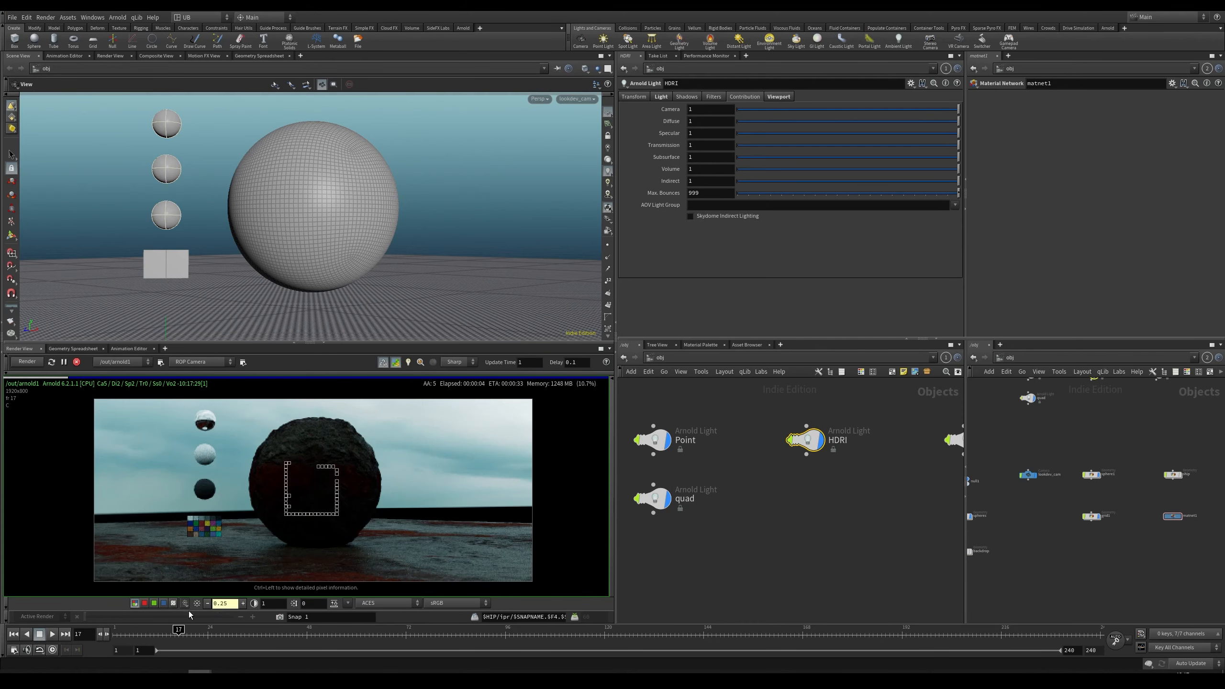
pyautogui.click(208, 603)
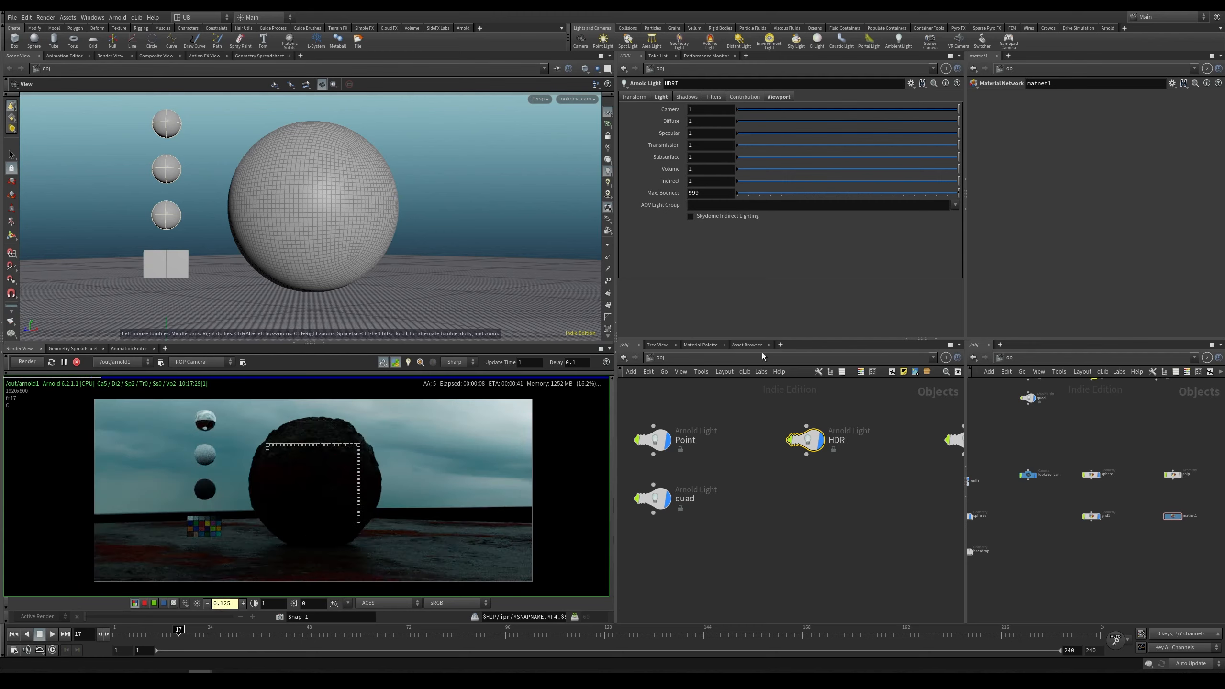
pyautogui.scroll(-3, 771, 482)
pyautogui.scroll(4, 766, 506)
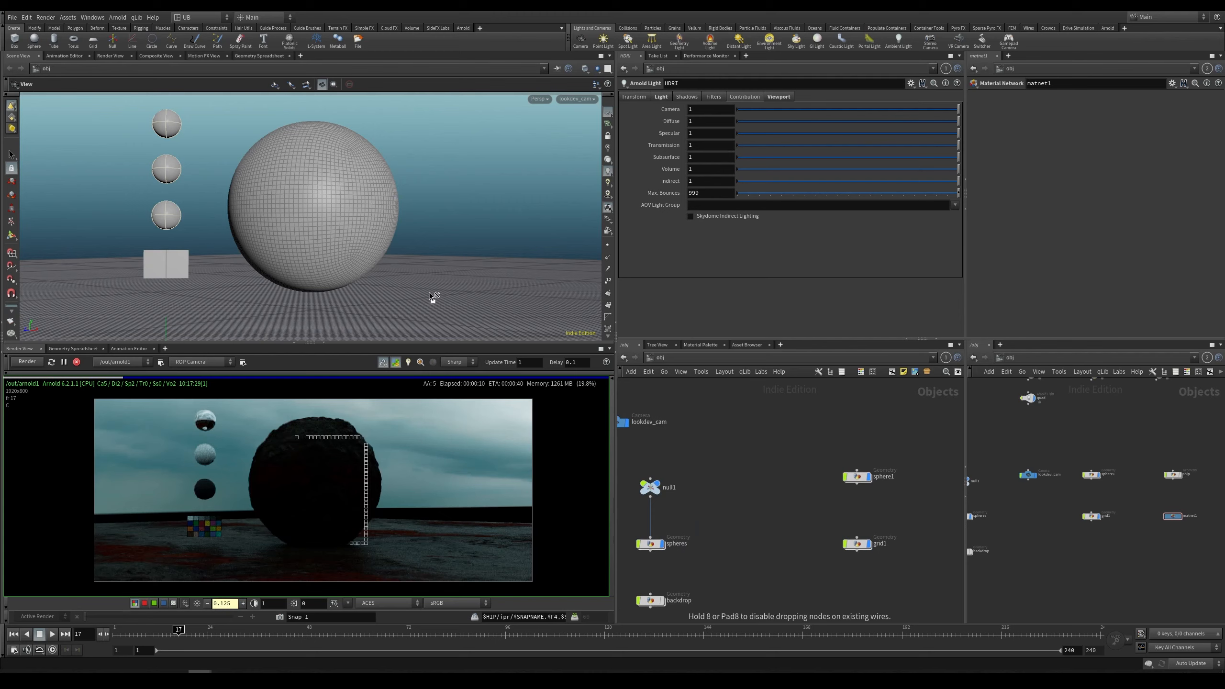
# Step: Unlock the viewport from the camera and orbit to view the lights and objects from outside
pyautogui.click(608, 136)
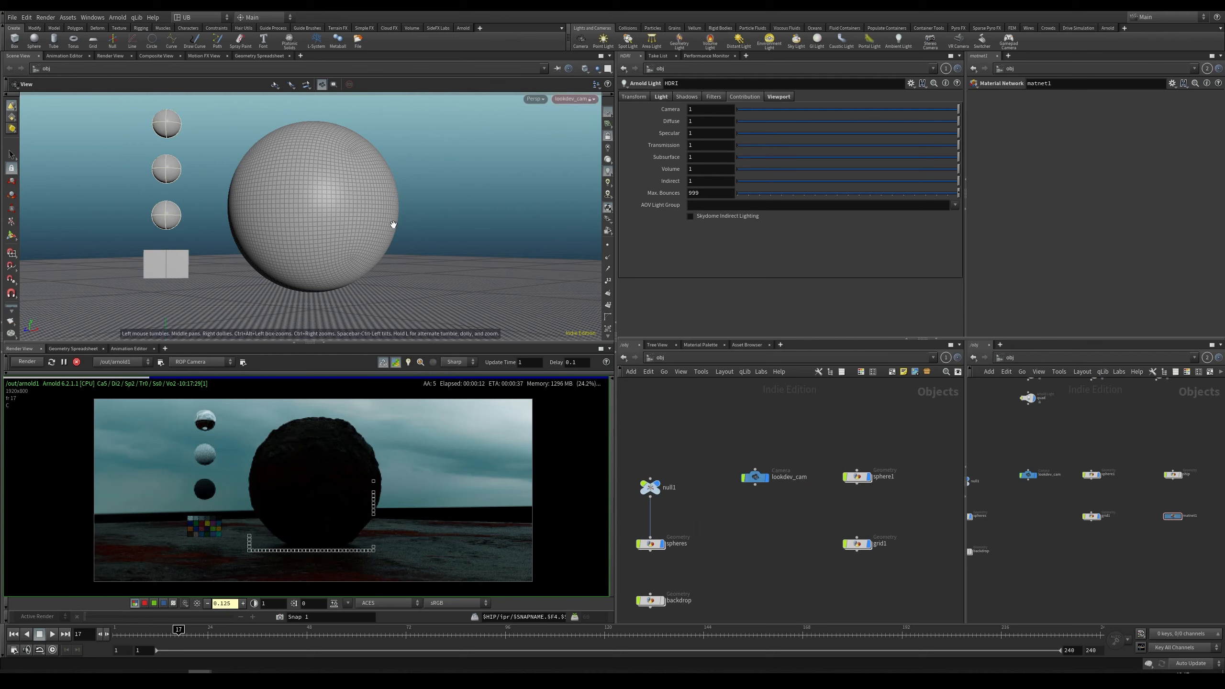
pyautogui.moveTo(391, 223); pyautogui.dragTo(248, 274, button='right')
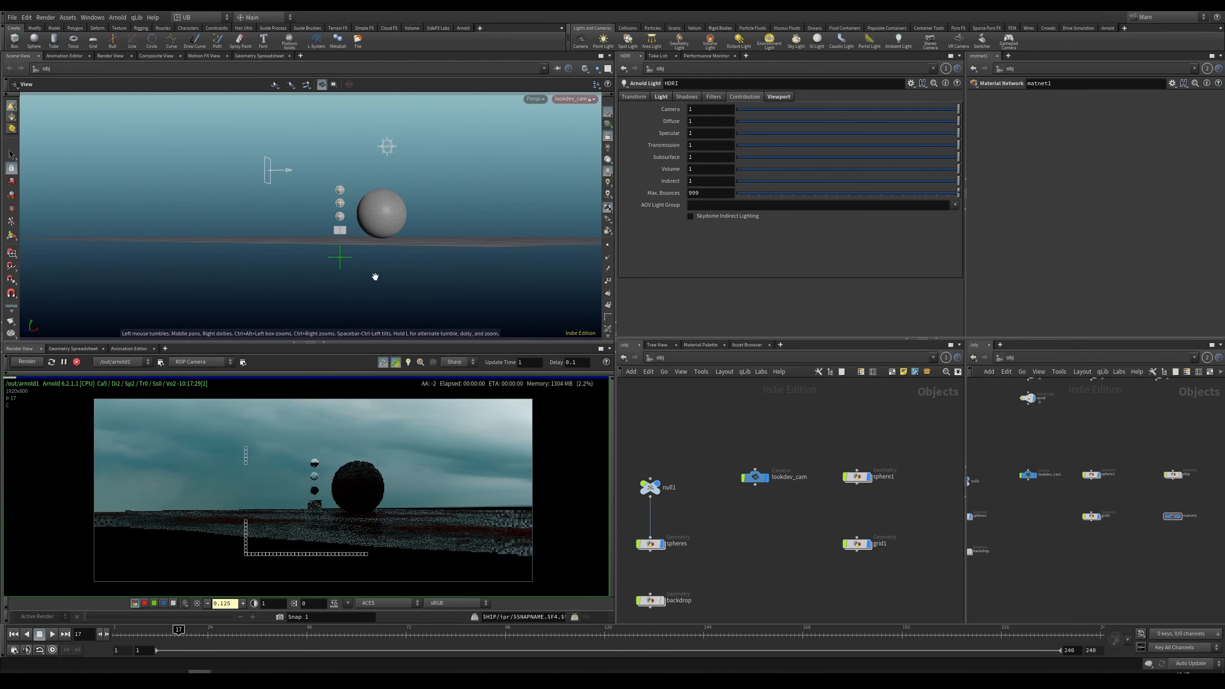
pyautogui.moveTo(375, 274); pyautogui.dragTo(450, 263)
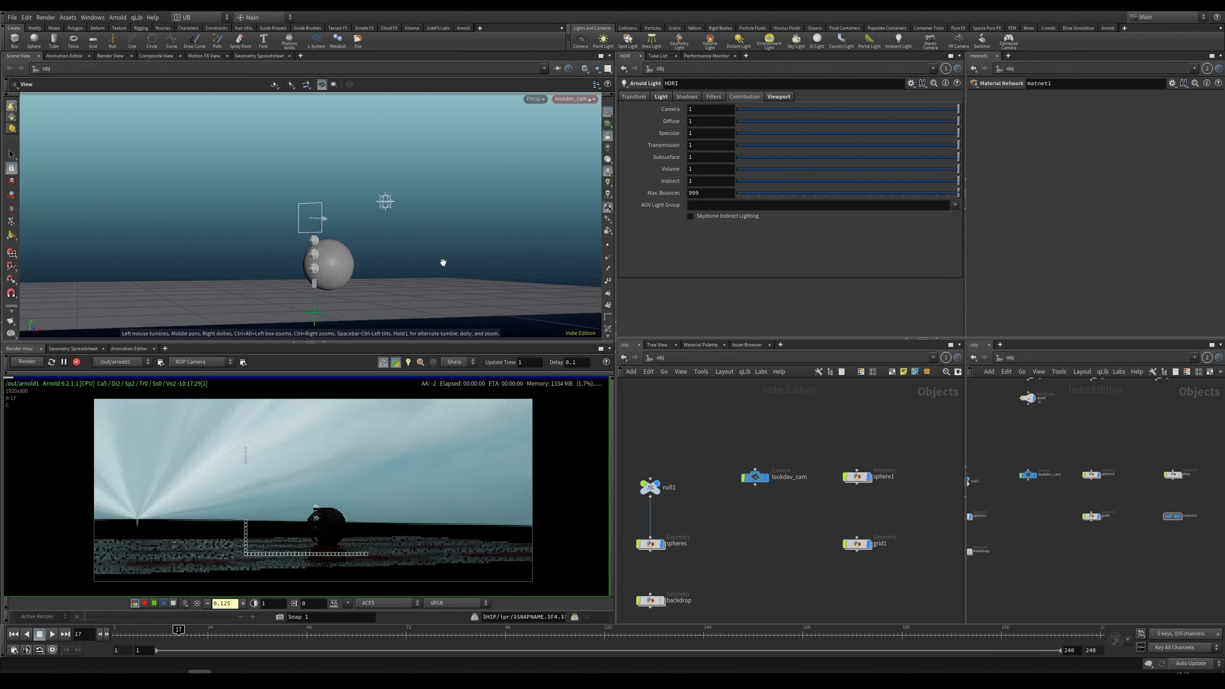
pyautogui.moveTo(443, 266)
pyautogui.mouseDown()
pyautogui.moveTo(377, 265)
pyautogui.moveTo(448, 268)
pyautogui.mouseUp()
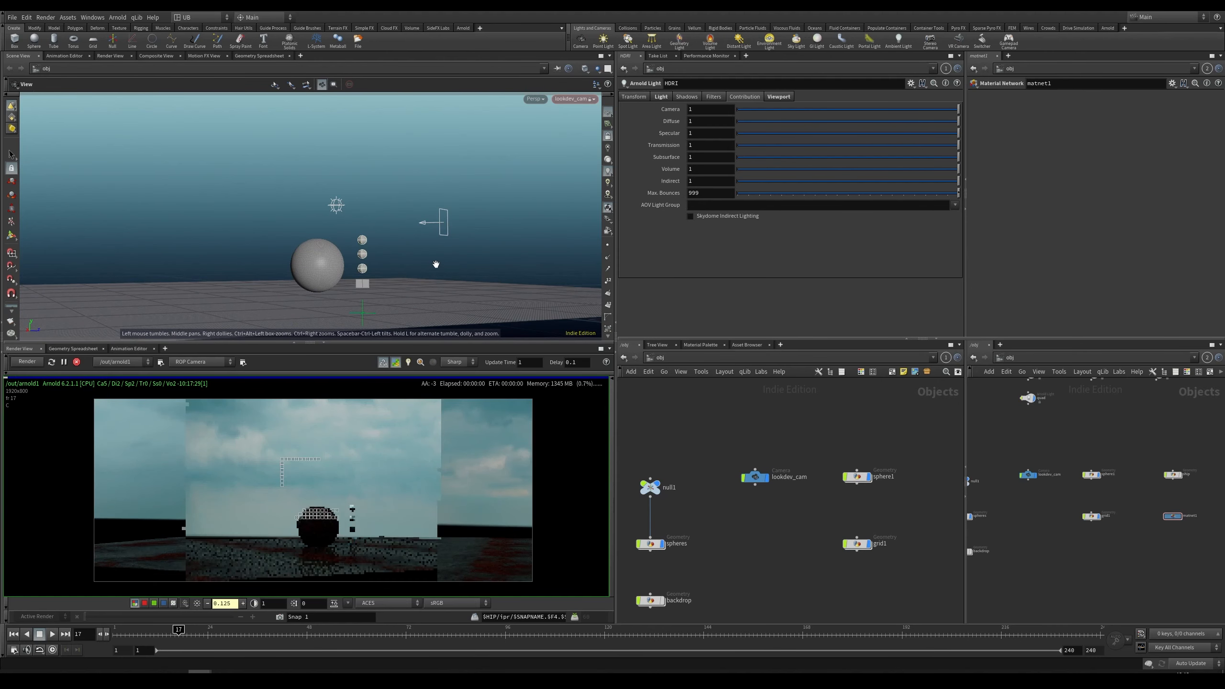
# Step: Set the HDRI skydome light's projection to Lat / Long and restart the render
pyautogui.moveTo(798, 394); pyautogui.dragTo(793, 515, button='middle')
pyautogui.click(853, 435)
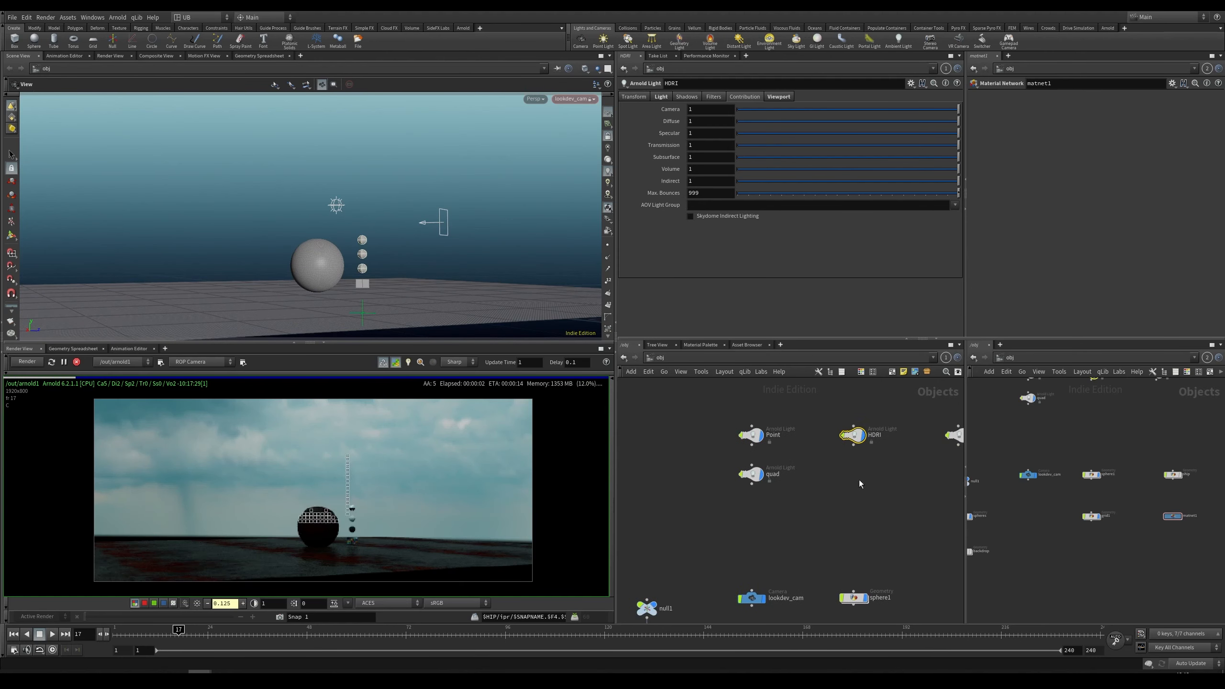
pyautogui.moveTo(861, 484); pyautogui.dragTo(826, 476, button='middle')
pyautogui.click(661, 98)
pyautogui.click(718, 135)
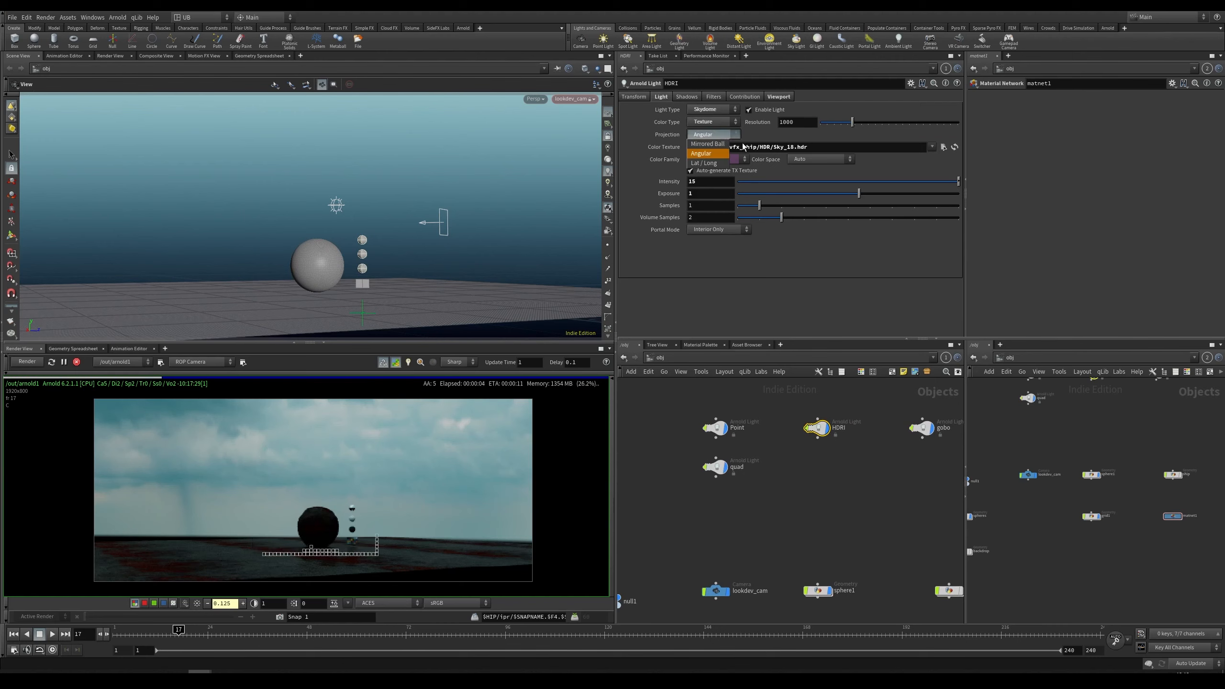
pyautogui.click(709, 154)
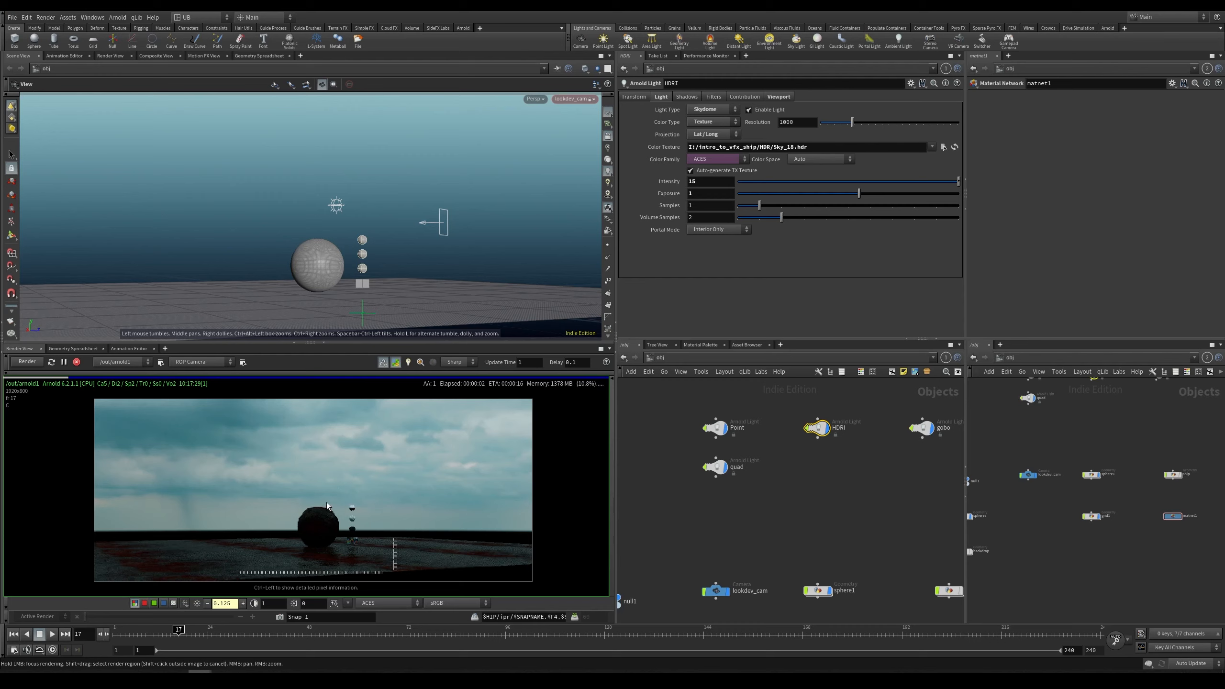
pyautogui.moveTo(335, 500); pyautogui.dragTo(327, 500, button='middle')
pyautogui.click(51, 362)
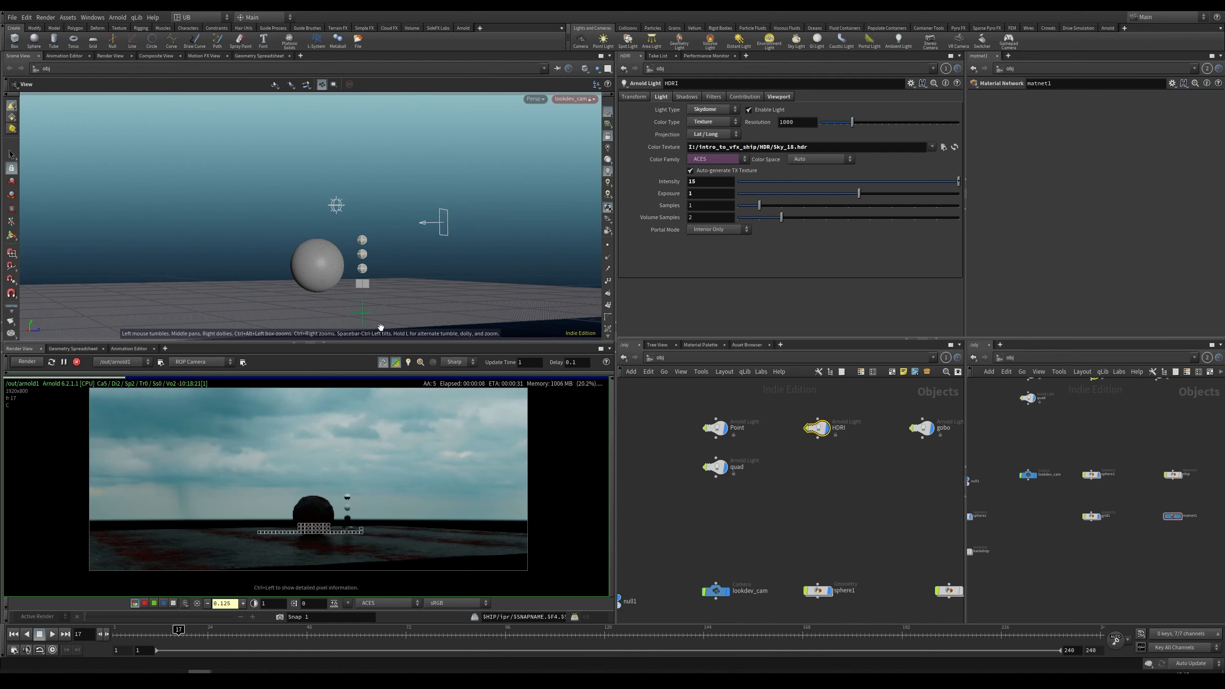
# Step: Orbit the view and inspect the sphere and backdrop in the render view
pyautogui.moveTo(385, 241); pyautogui.dragTo(467, 257)
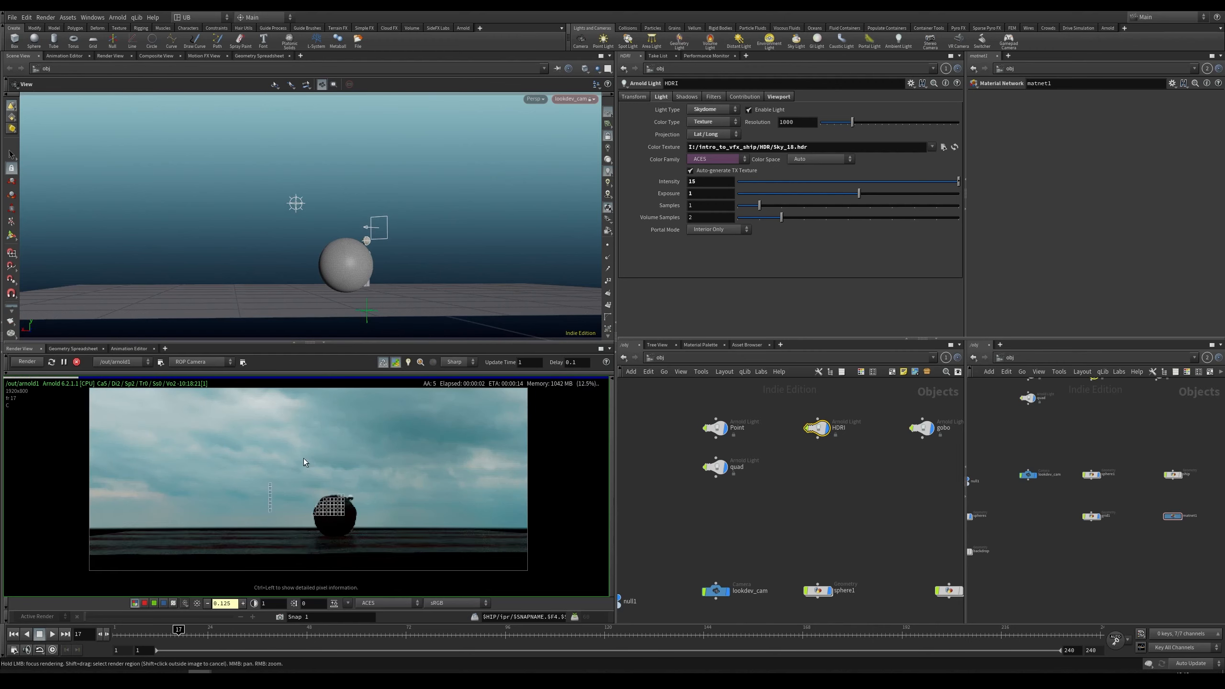
pyautogui.moveTo(327, 467); pyautogui.dragTo(329, 500, button='middle')
pyautogui.moveTo(329, 501)
pyautogui.mouseDown(button='right')
pyautogui.moveTo(368, 510)
pyautogui.moveTo(348, 437)
pyautogui.moveTo(319, 489)
pyautogui.mouseUp(button='right')
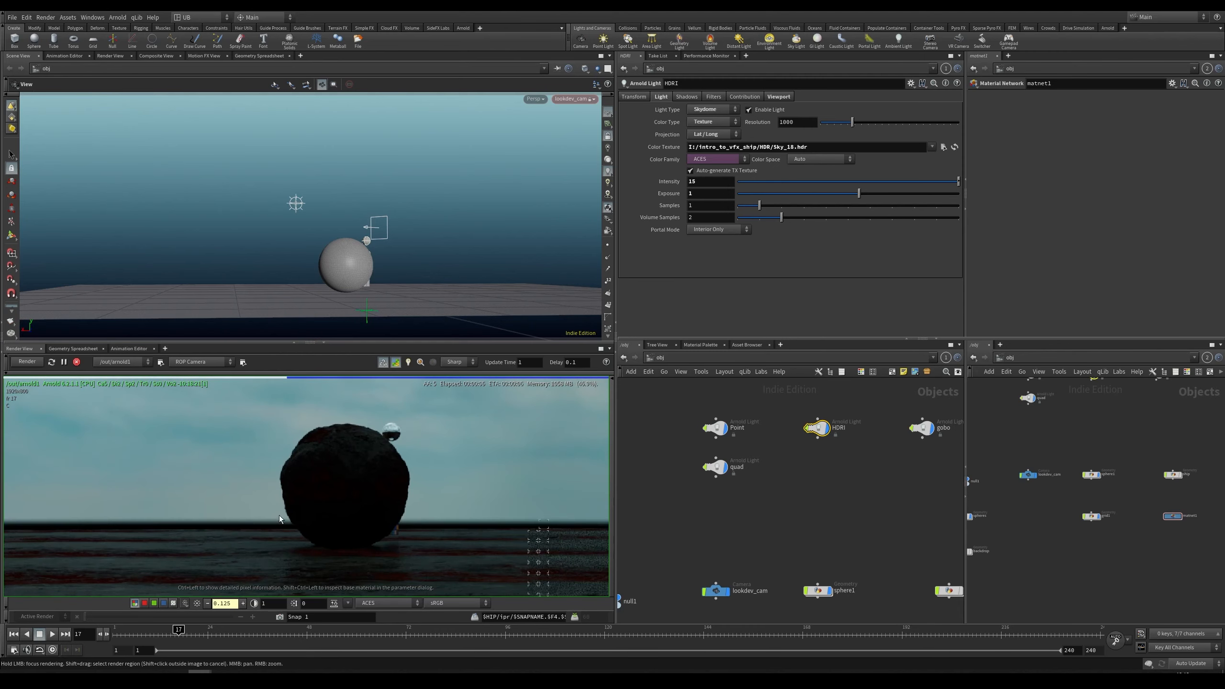
pyautogui.moveTo(362, 470); pyautogui.dragTo(298, 490, button='middle')
pyautogui.scroll(-5, 355, 461)
pyautogui.moveTo(355, 463); pyautogui.dragTo(362, 490, button='middle')
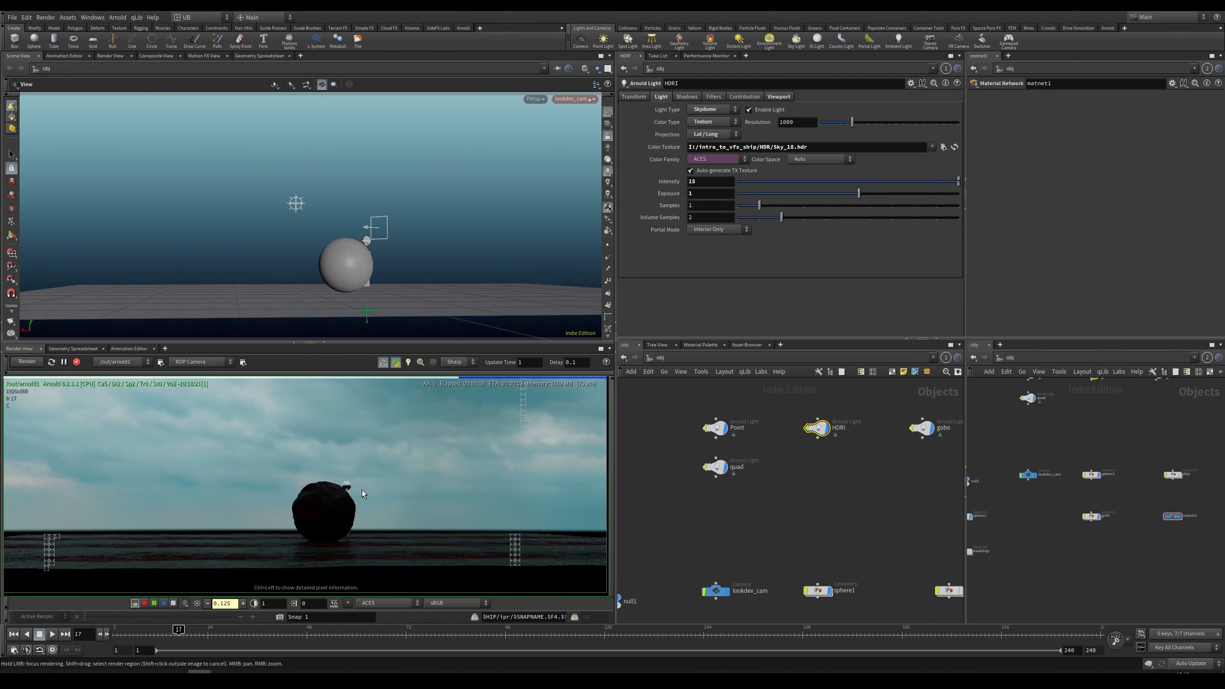
pyautogui.scroll(-2, 338, 487)
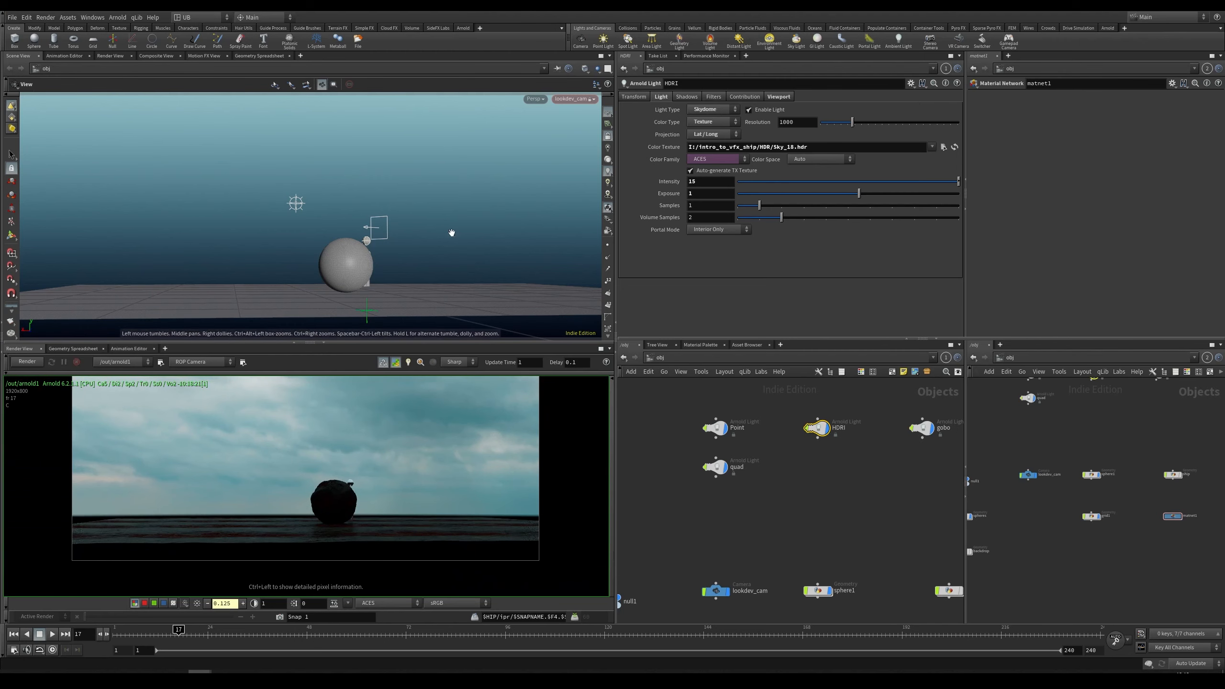
# Step: Undo the viewport changes to return to the look-dev camera view
pyautogui.hotkey('ctrl', 'z')
pyautogui.moveTo(451, 233); pyautogui.dragTo(457, 222)
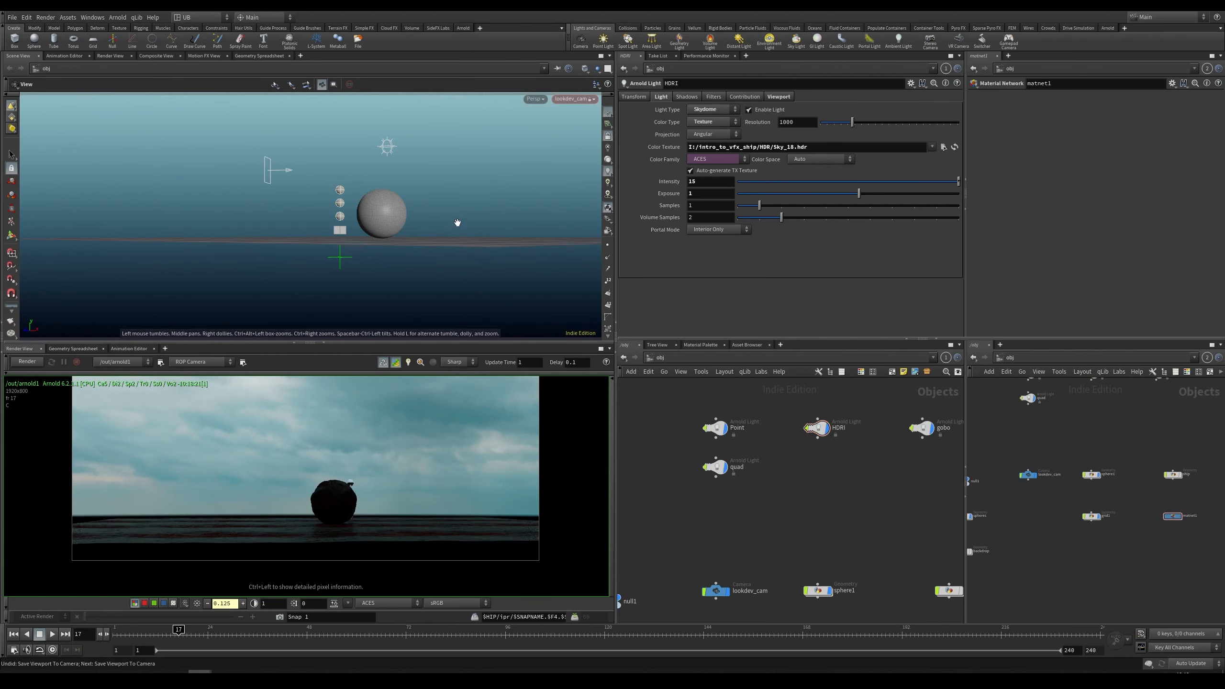
pyautogui.hotkey('ctrl', 'z')
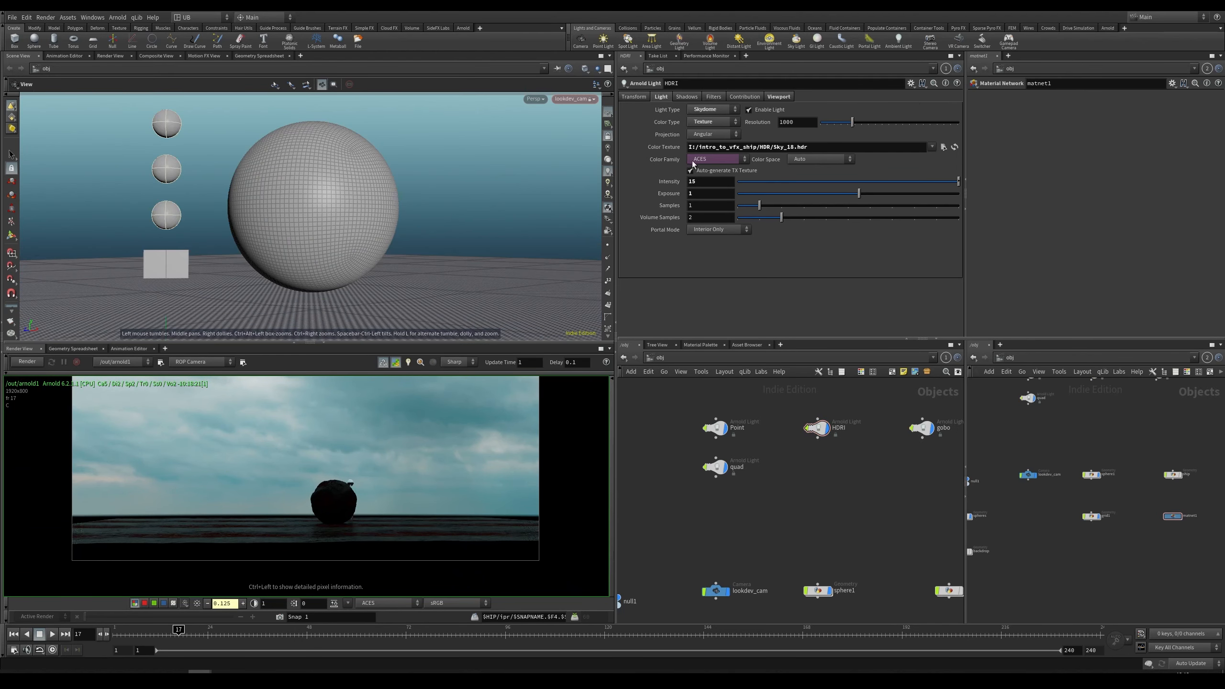
# Step: Set the HDRI skydome light's projection back to Lat / Long and restart the render
pyautogui.click(713, 134)
pyautogui.click(713, 167)
pyautogui.click(27, 362)
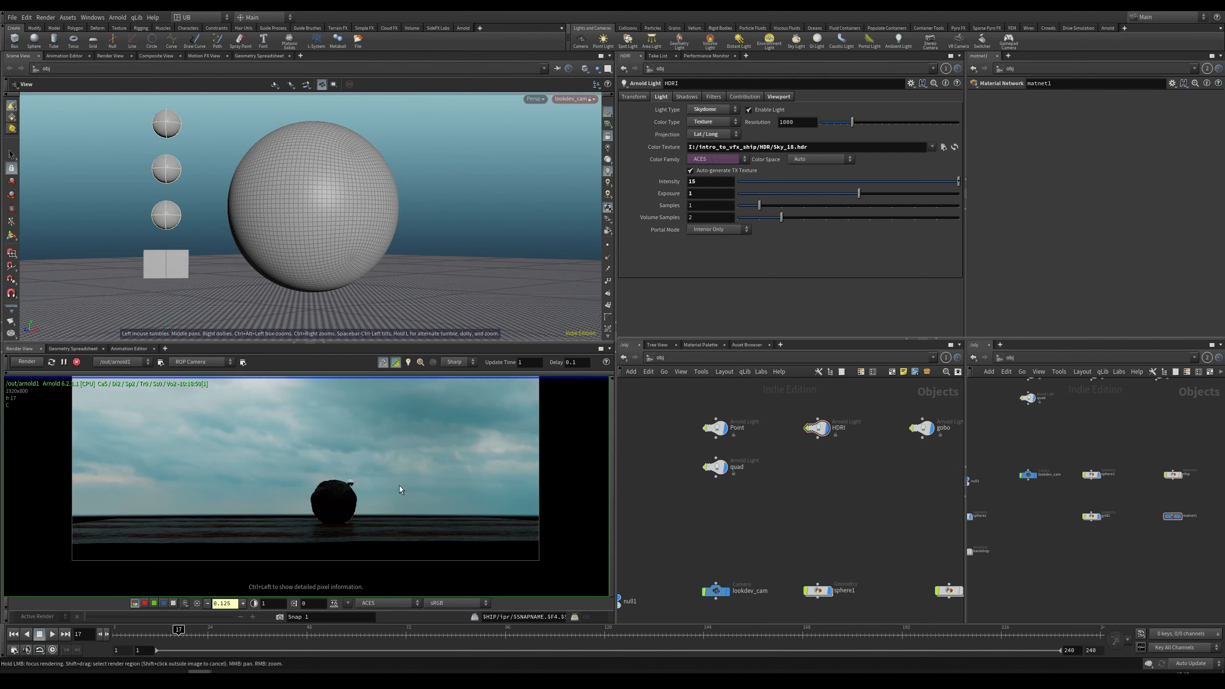
pyautogui.moveTo(393, 483); pyautogui.dragTo(388, 493, button='middle')
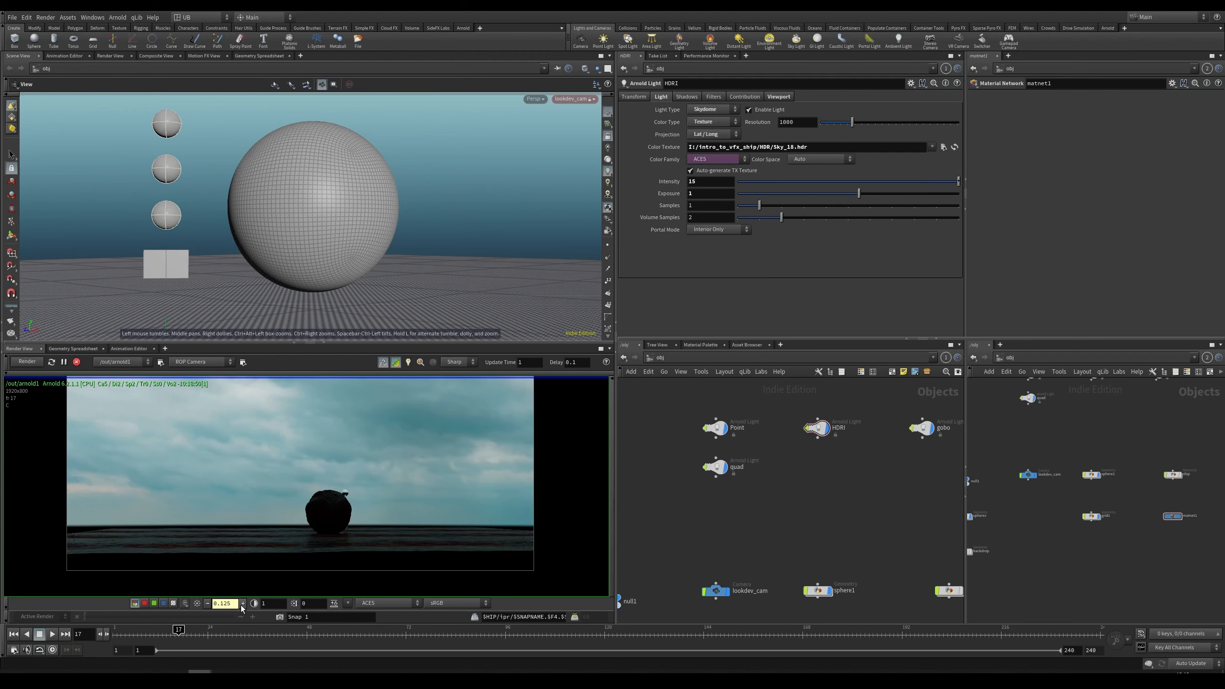
# Step: Set the render view's display gain to 1
pyautogui.write('1')
pyautogui.press('Return')
pyautogui.scroll(7, 412, 491)
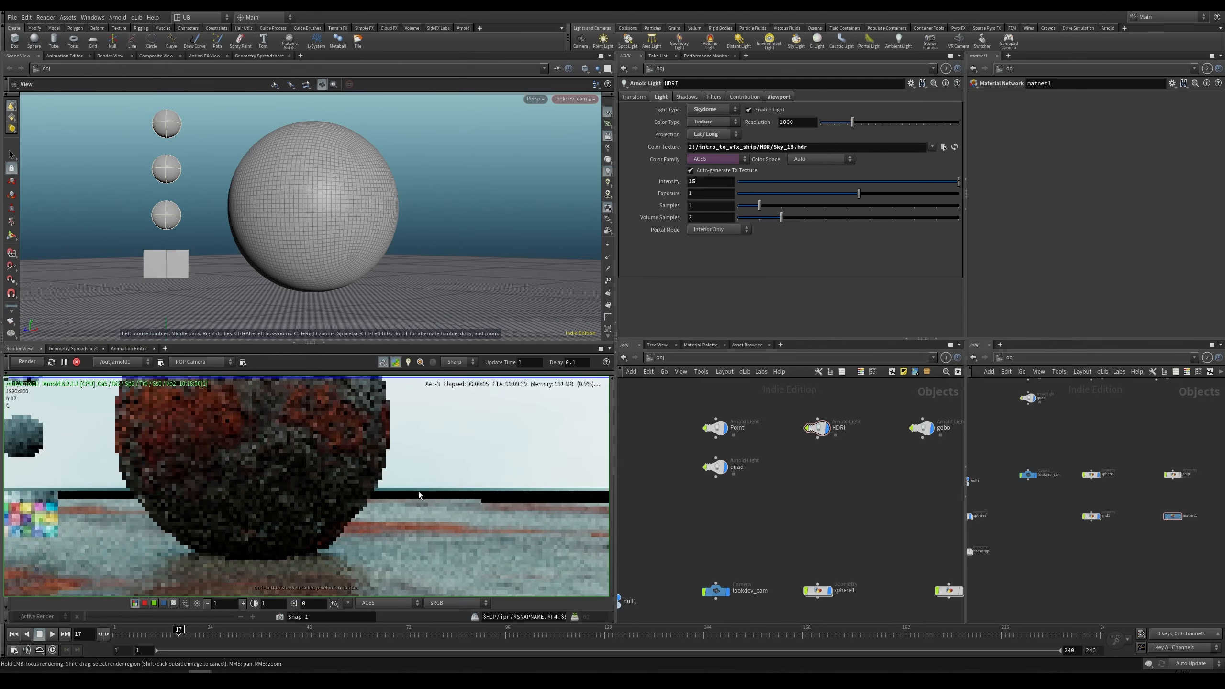
pyautogui.scroll(-9, 329, 467)
pyautogui.moveTo(328, 467); pyautogui.dragTo(342, 501, button='middle')
pyautogui.scroll(4, 313, 481)
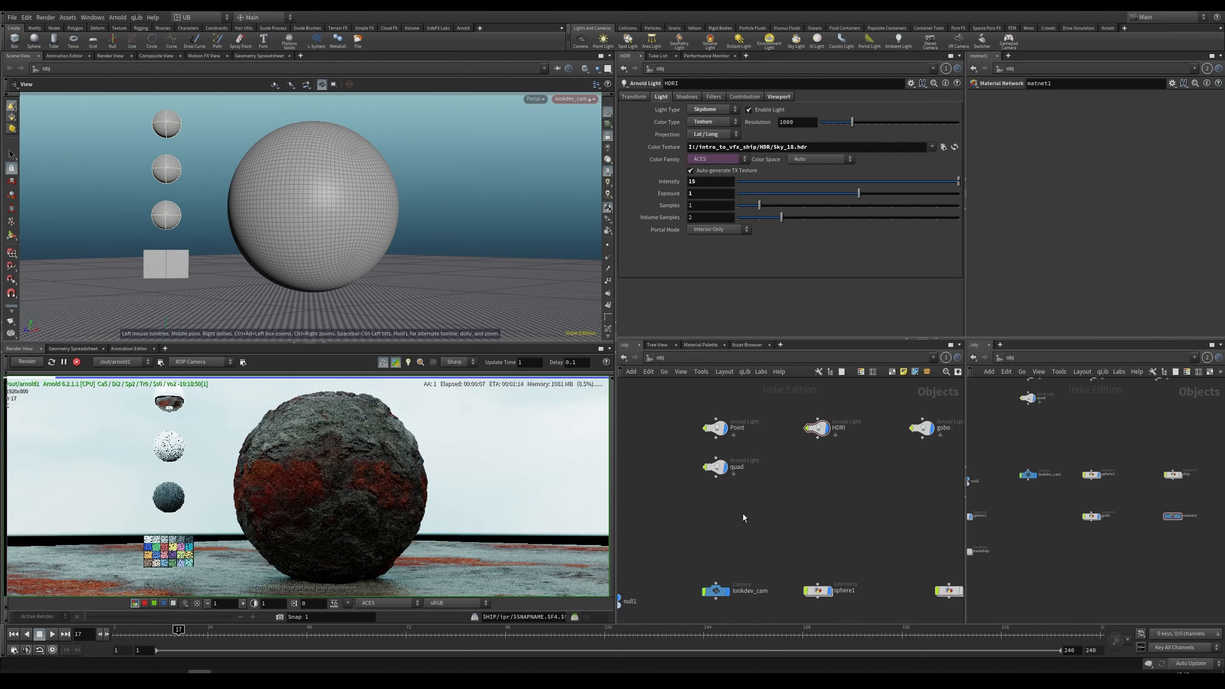
# Step: Select the backdrop geometry node, restart the render and inspect the backdrop in the render view
pyautogui.moveTo(732, 551); pyautogui.dragTo(824, 379, button='middle')
pyautogui.click(701, 542)
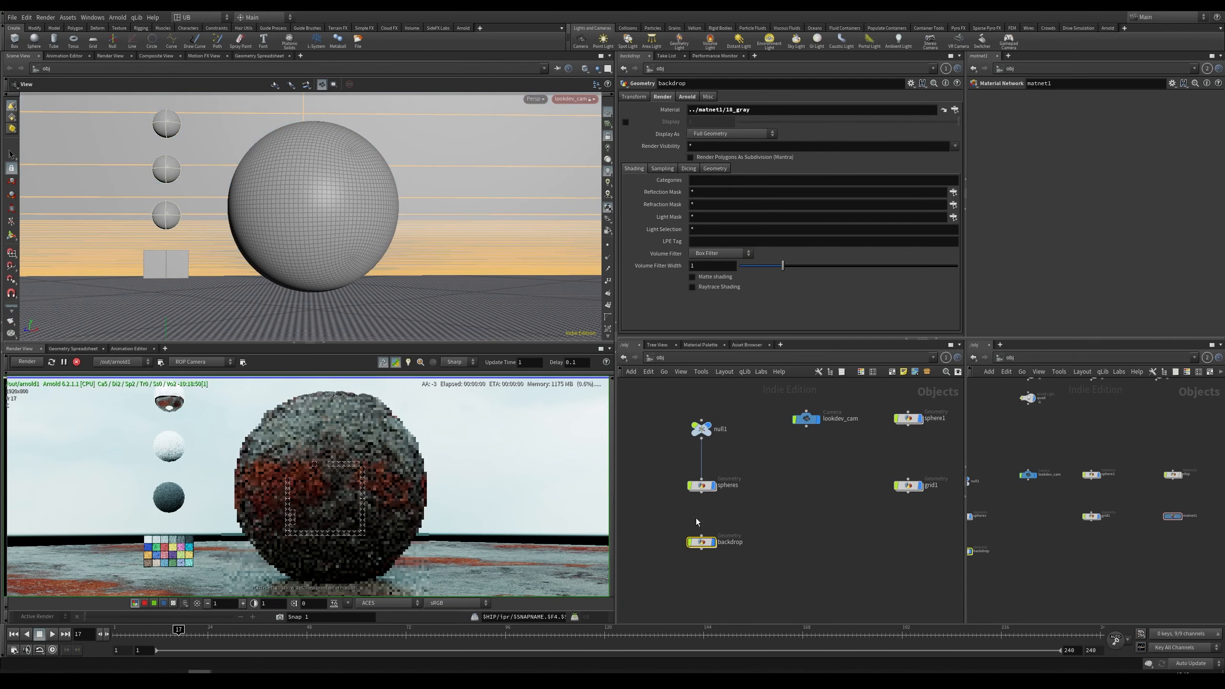
pyautogui.click(51, 361)
pyautogui.scroll(-4, 376, 519)
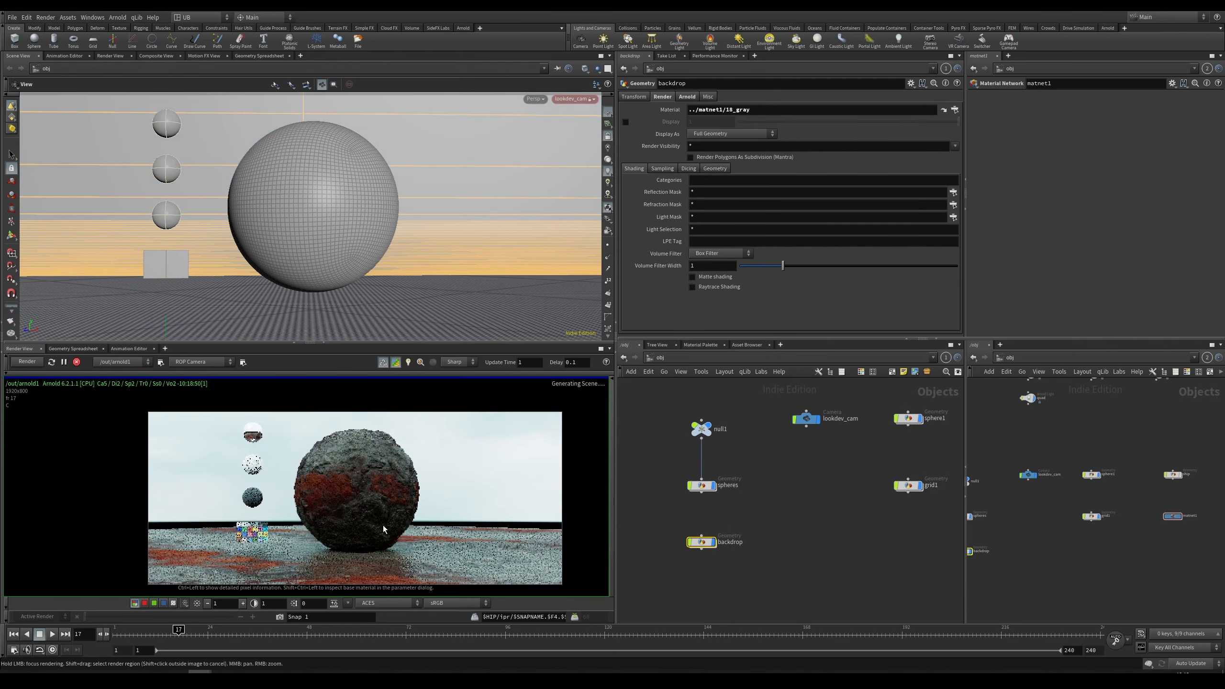
pyautogui.scroll(6, 405, 554)
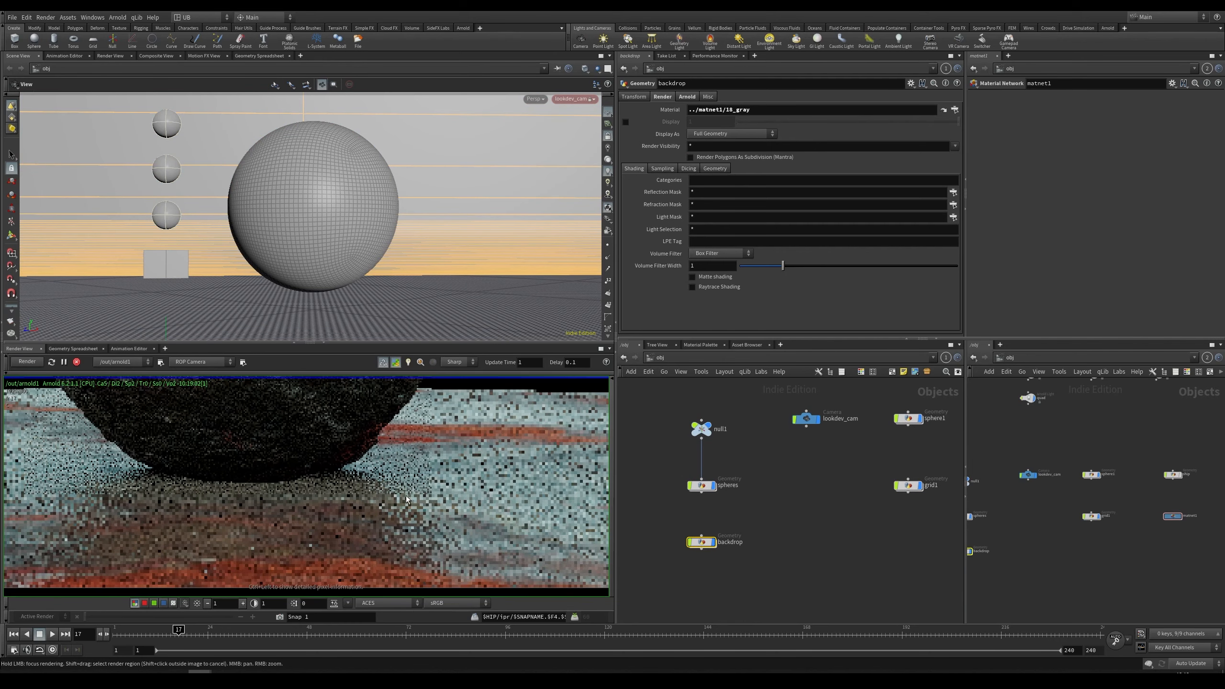
pyautogui.moveTo(405, 496); pyautogui.dragTo(384, 534, button='middle')
pyautogui.scroll(-2, 383, 525)
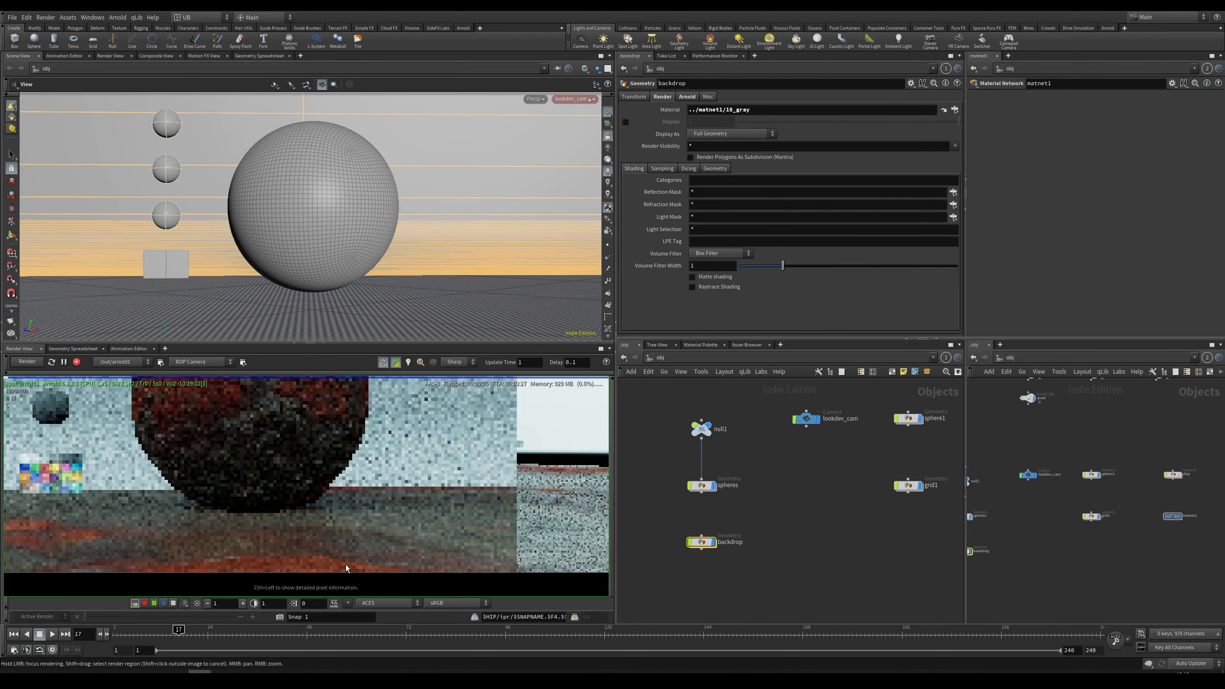
pyautogui.scroll(4, 410, 521)
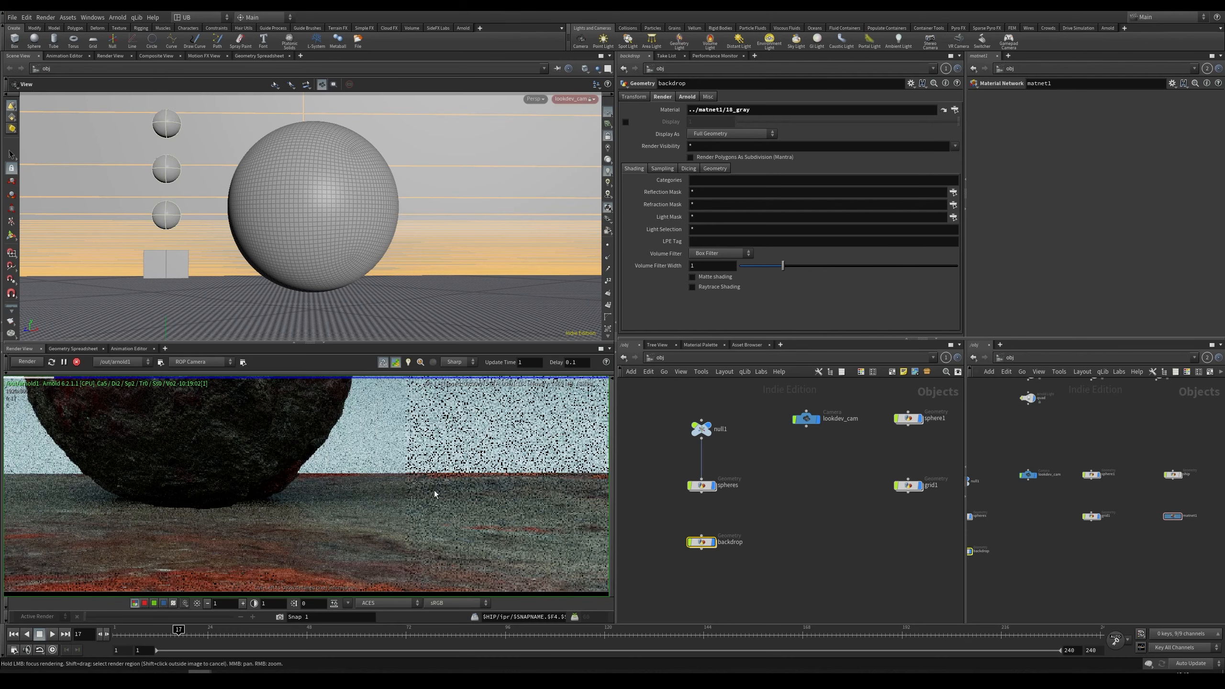
pyautogui.scroll(-3, 434, 491)
pyautogui.moveTo(386, 471); pyautogui.dragTo(353, 409, button='middle')
# Step: Zoom and pan around the render to examine the noise on the backdrop floor
pyautogui.click(714, 542)
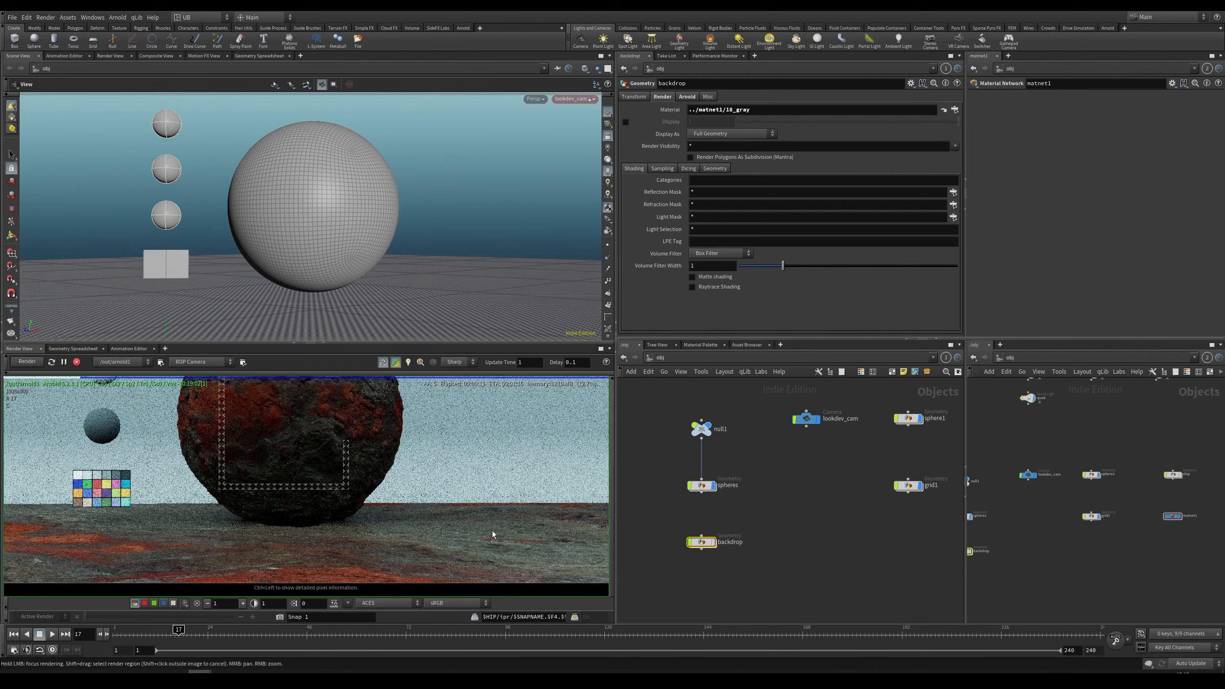
pyautogui.moveTo(410, 519); pyautogui.dragTo(331, 491, button='middle')
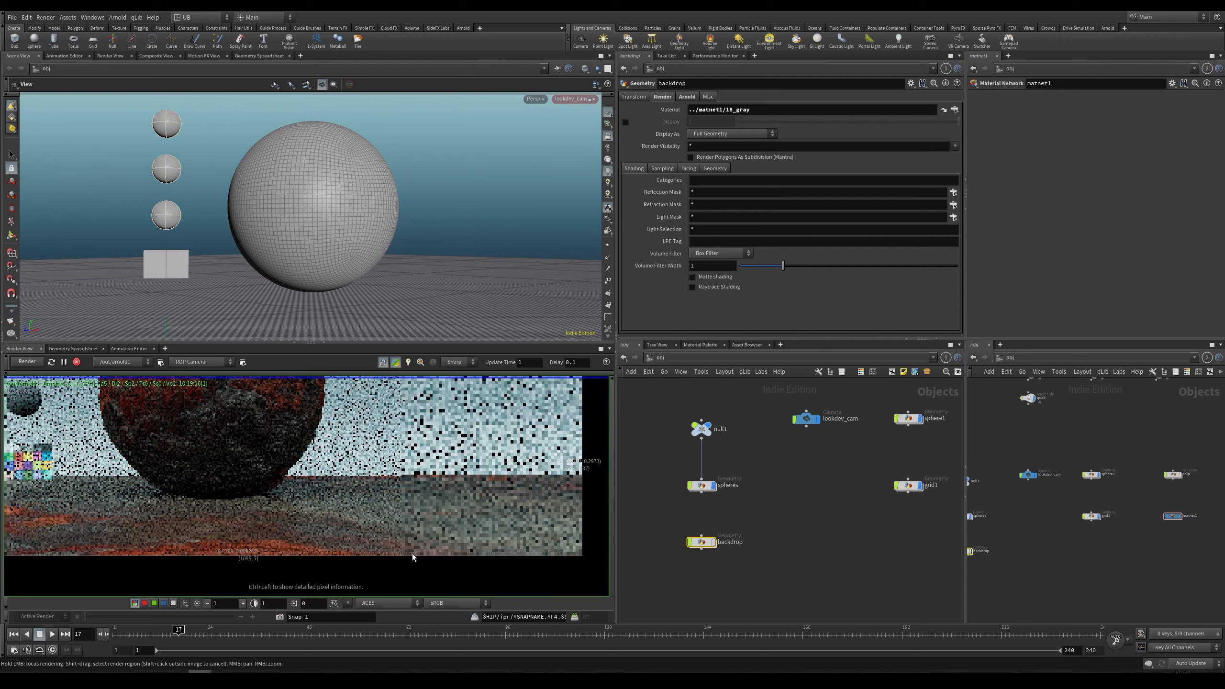
pyautogui.moveTo(390, 522); pyautogui.dragTo(456, 529, button='right')
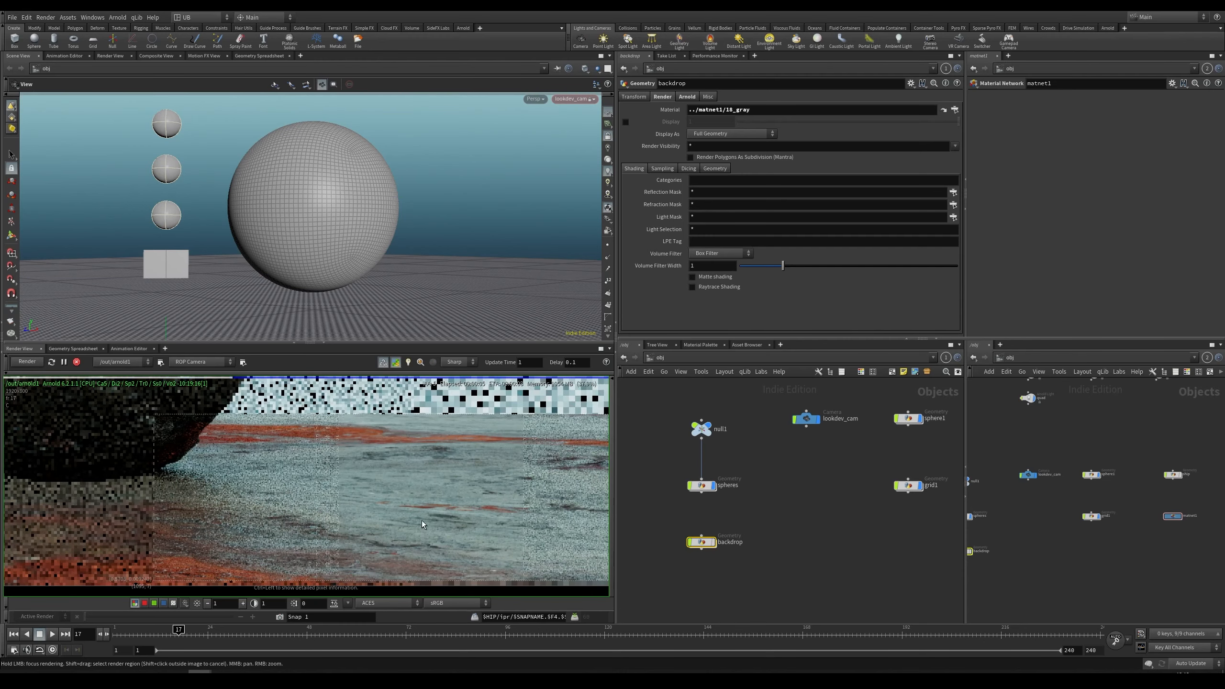
pyautogui.scroll(6, 371, 526)
pyautogui.scroll(-5, 414, 484)
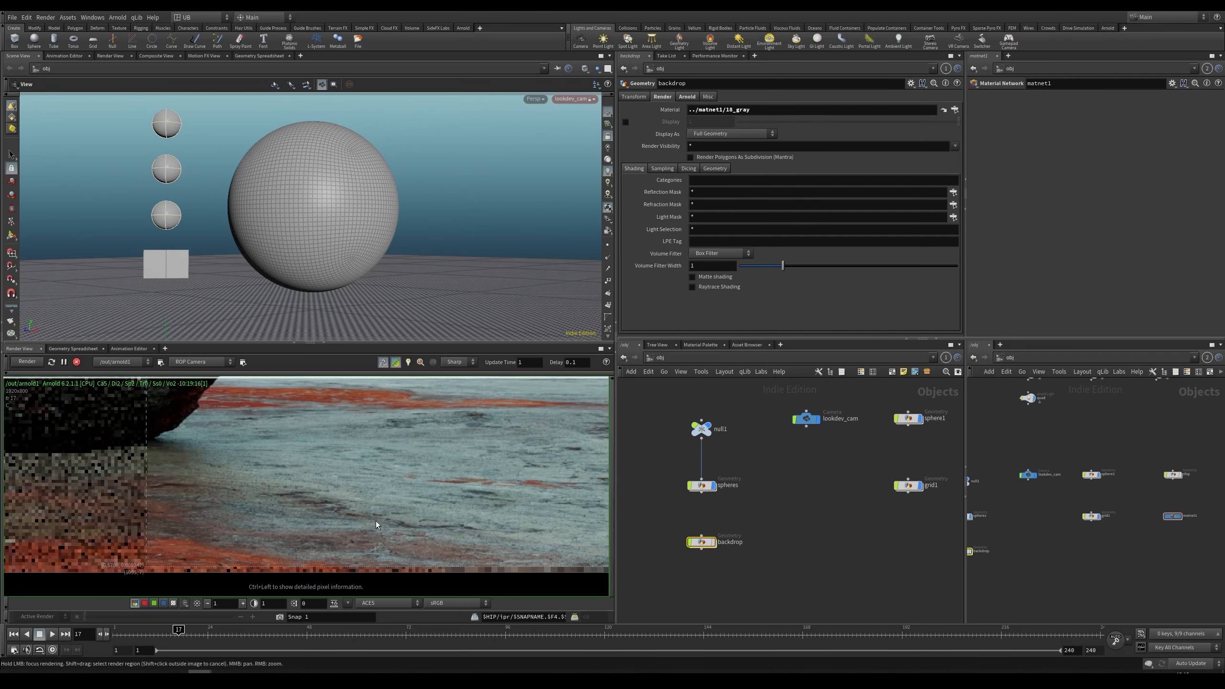
pyautogui.moveTo(375, 521); pyautogui.dragTo(346, 512, button='middle')
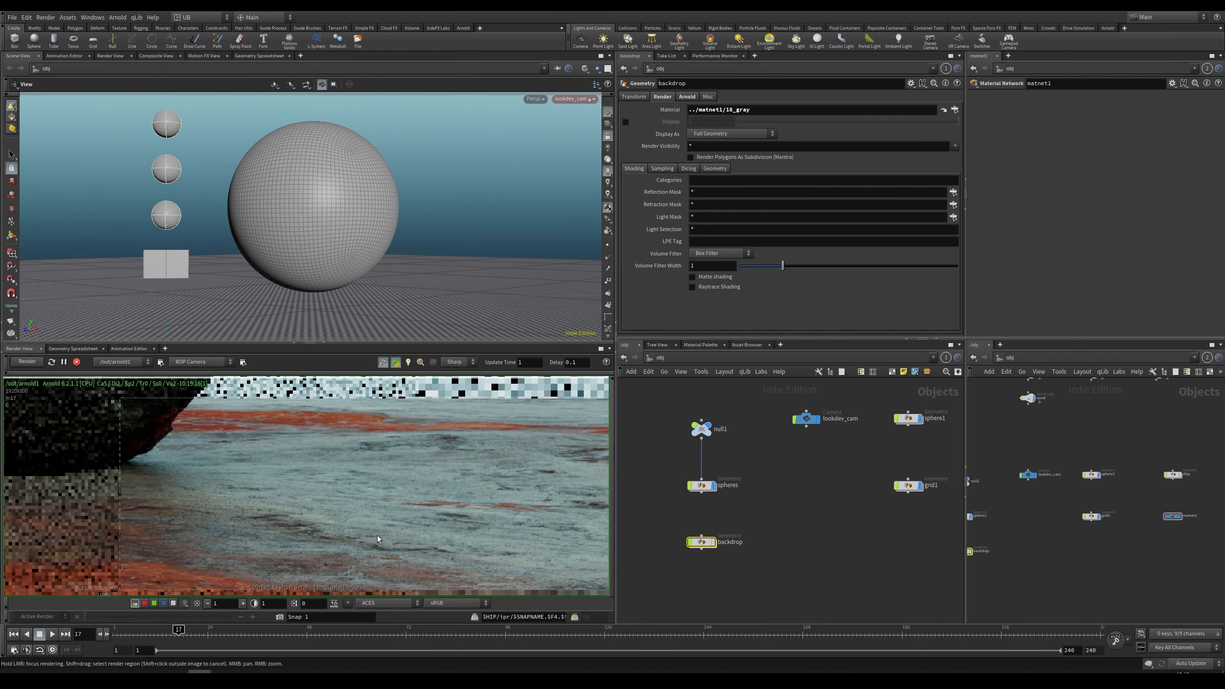
pyautogui.moveTo(377, 535); pyautogui.dragTo(508, 461, button='right')
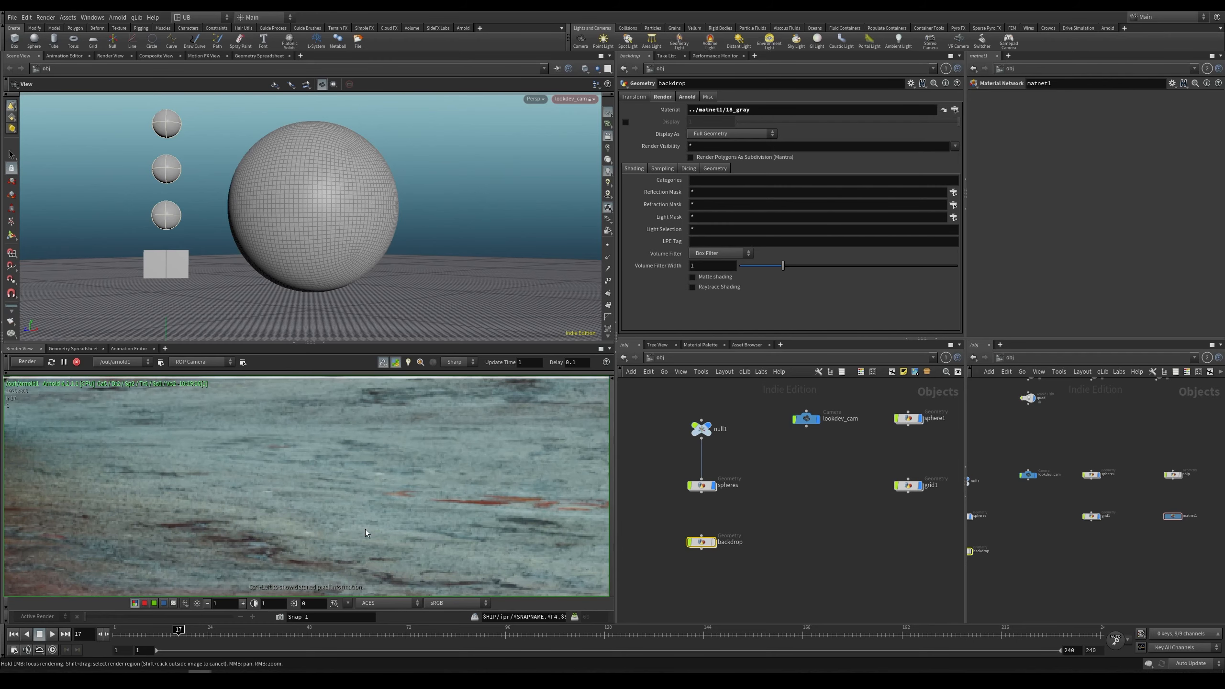
pyautogui.moveTo(409, 471); pyautogui.dragTo(308, 509, button='right')
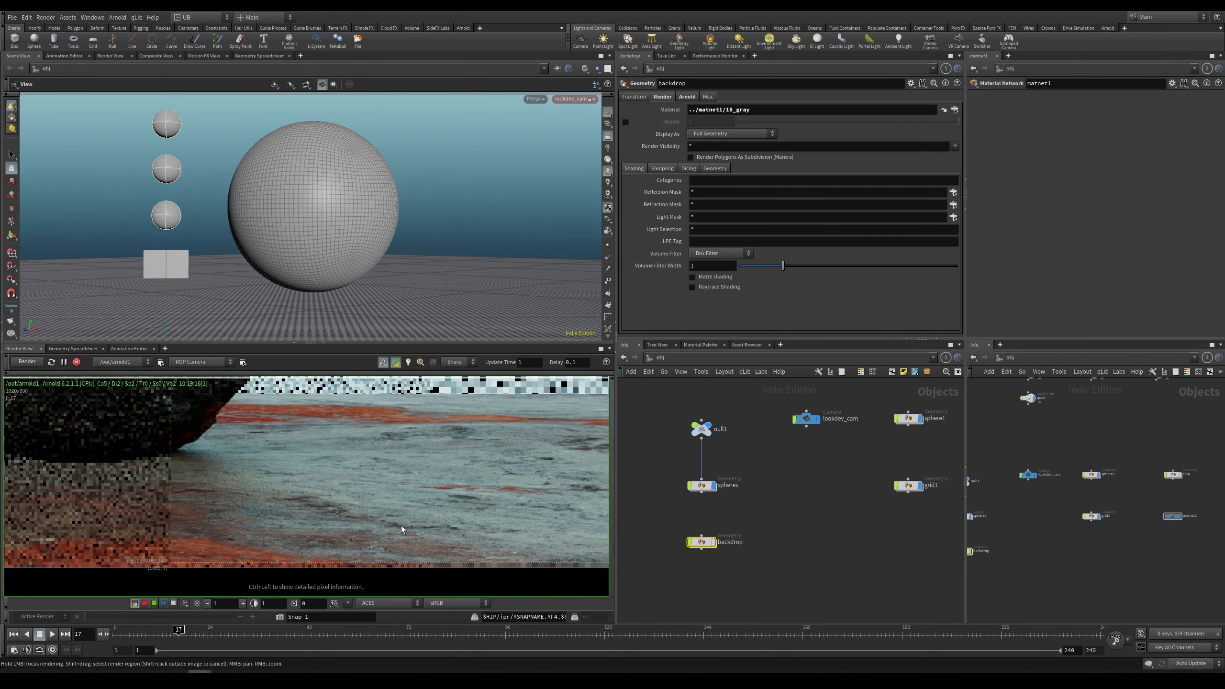
pyautogui.moveTo(281, 433); pyautogui.dragTo(189, 467, button='middle')
pyautogui.moveTo(440, 432); pyautogui.dragTo(403, 494, button='middle')
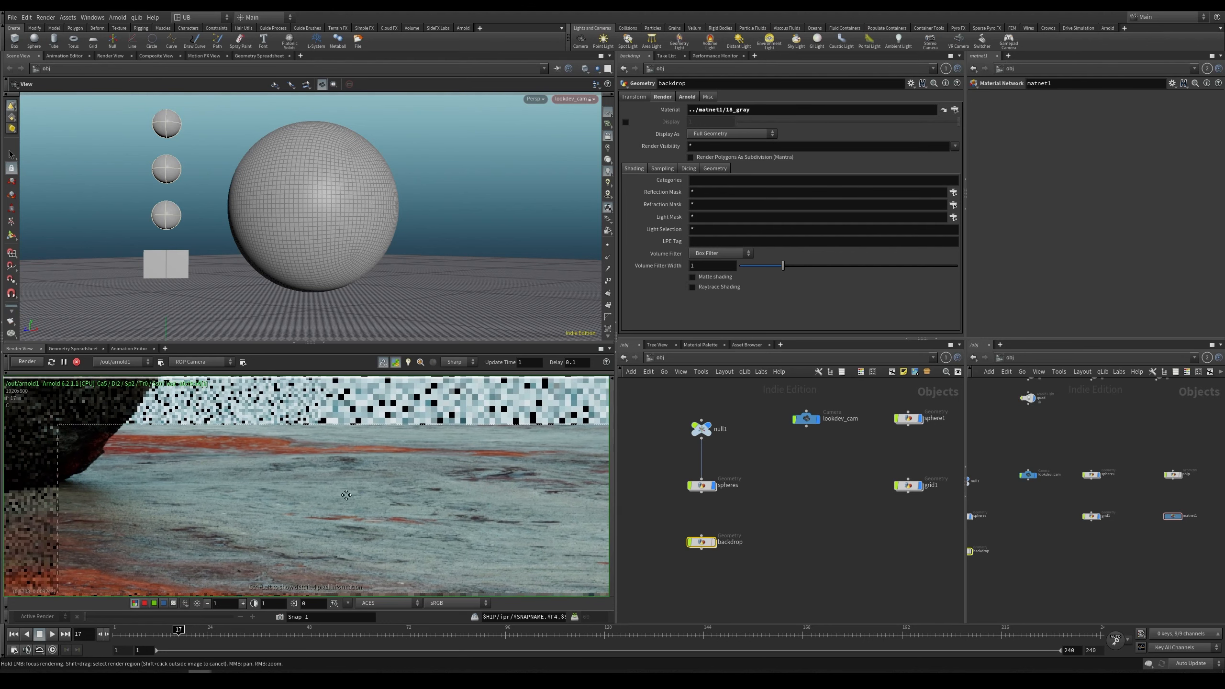
pyautogui.moveTo(357, 478); pyautogui.dragTo(354, 507, button='right')
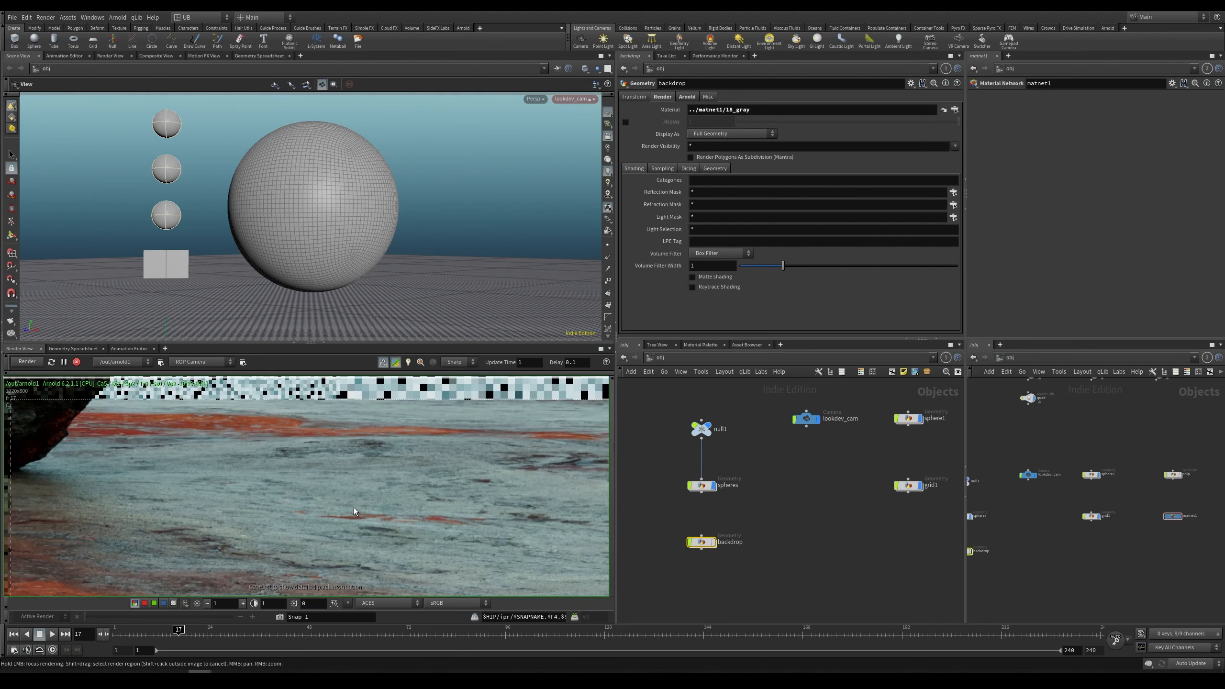
pyautogui.moveTo(331, 532); pyautogui.dragTo(348, 491, button='middle')
pyautogui.moveTo(384, 474)
pyautogui.mouseDown(button='right')
pyautogui.moveTo(391, 486)
pyautogui.moveTo(375, 481)
pyautogui.mouseUp(button='right')
pyautogui.moveTo(247, 512); pyautogui.dragTo(190, 534, button='right')
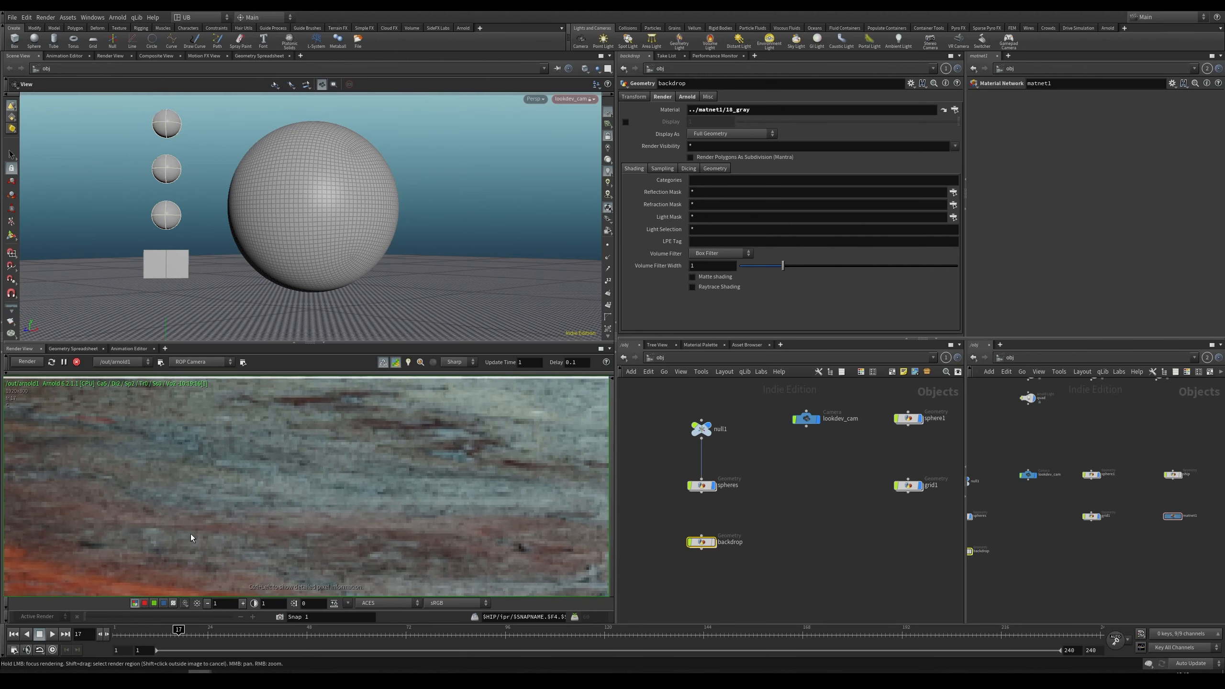
pyautogui.moveTo(387, 506); pyautogui.dragTo(330, 522, button='right')
# Step: Restart the render and zoom in on the sphere to inspect it
pyautogui.hotkey('space', 'h')
pyautogui.moveTo(768, 525); pyautogui.dragTo(659, 573)
pyautogui.press('r')
pyautogui.click(21, 365)
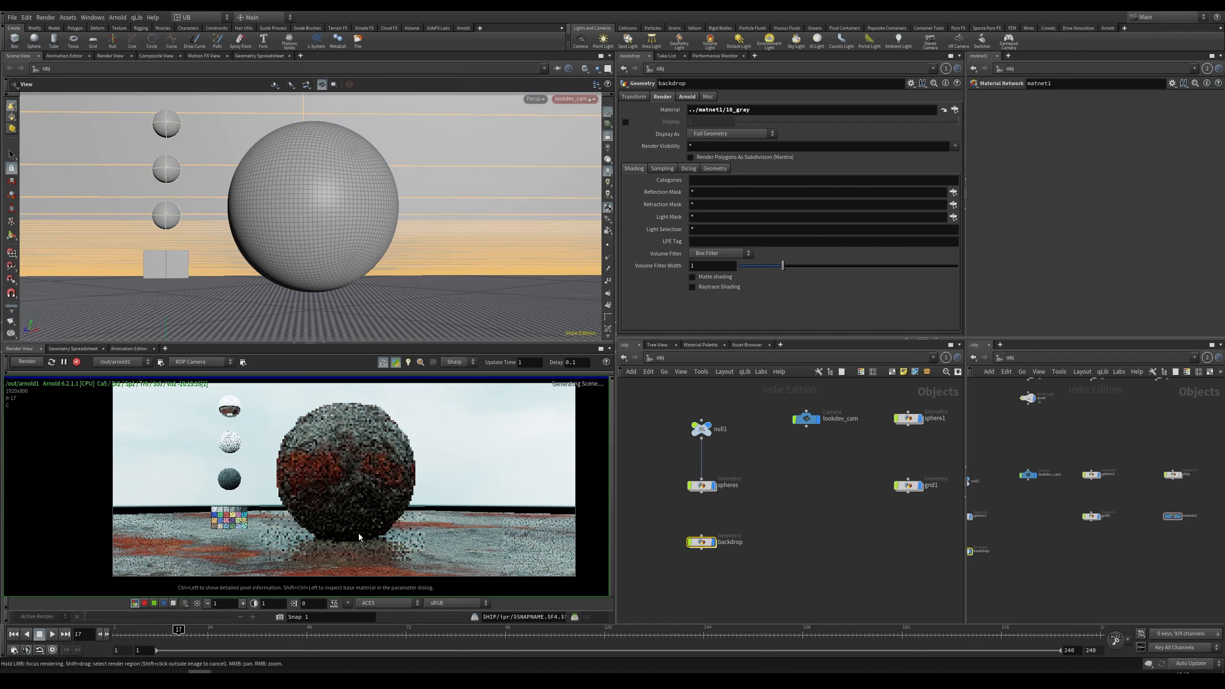
pyautogui.moveTo(394, 500); pyautogui.dragTo(385, 500, button='middle')
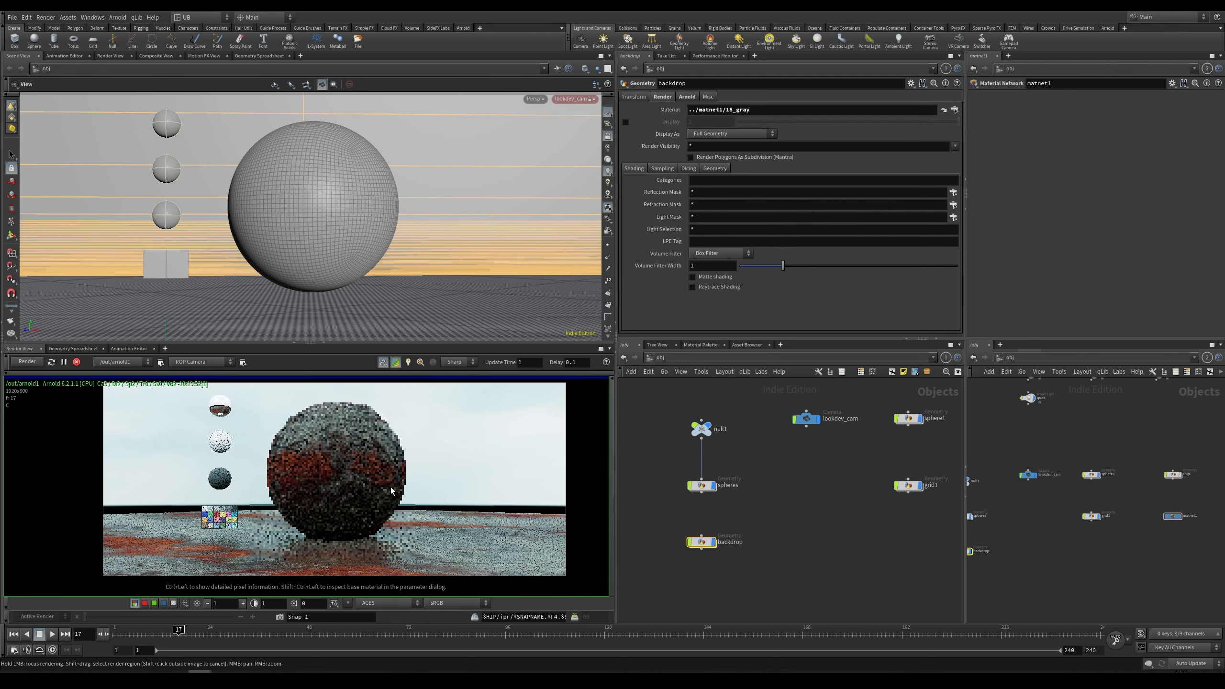
pyautogui.scroll(1, 396, 499)
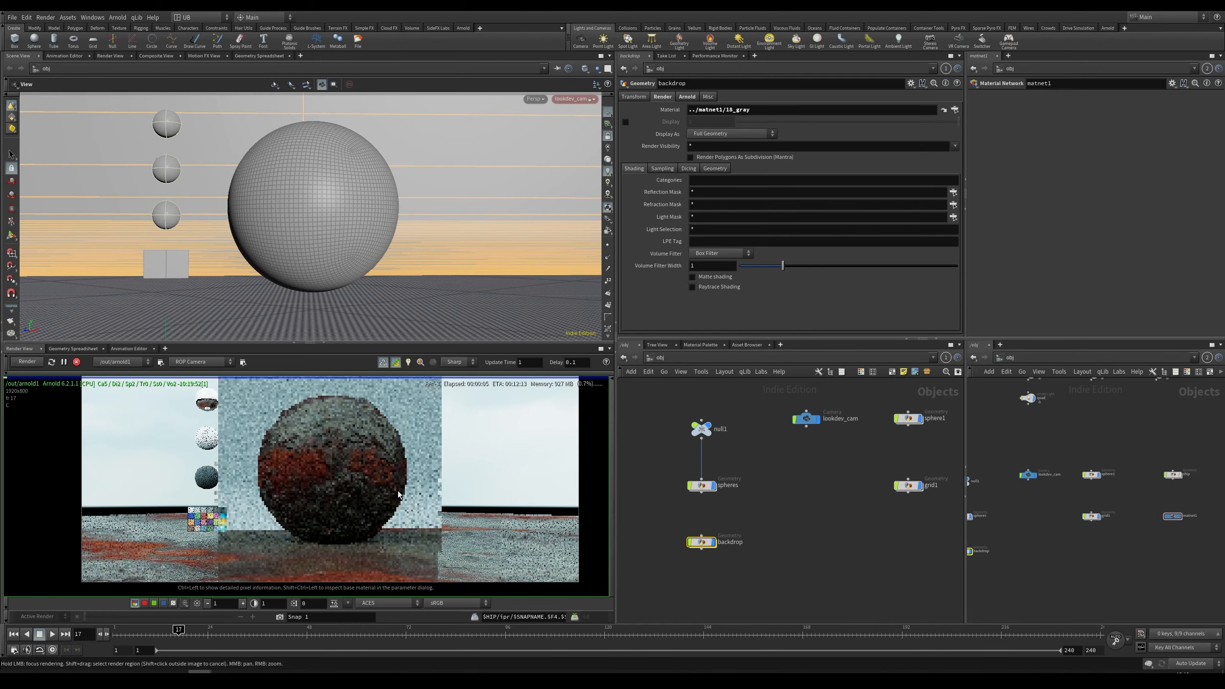
pyautogui.moveTo(379, 475); pyautogui.dragTo(343, 493, button='middle')
pyautogui.scroll(3, 396, 469)
pyautogui.scroll(-3, 367, 489)
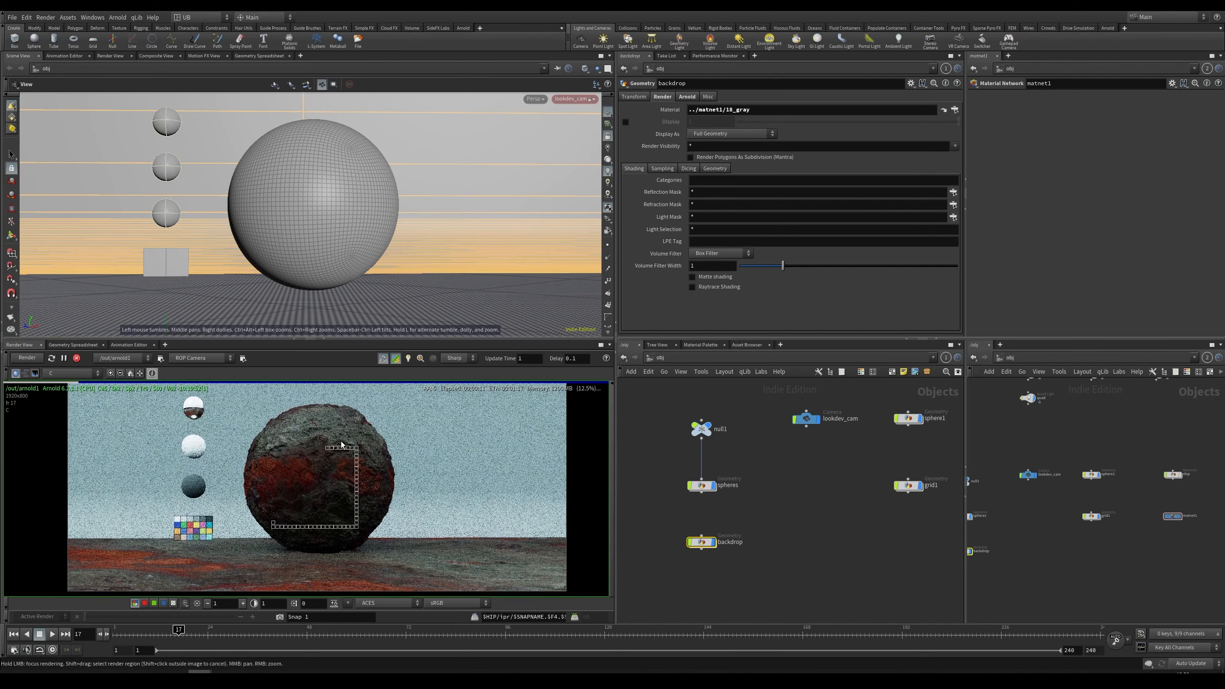
pyautogui.scroll(3, 322, 451)
# Step: Display the specular_direct and diffuse_direct AOVs in the render view, then return to the beauty pass
pyautogui.click(73, 372)
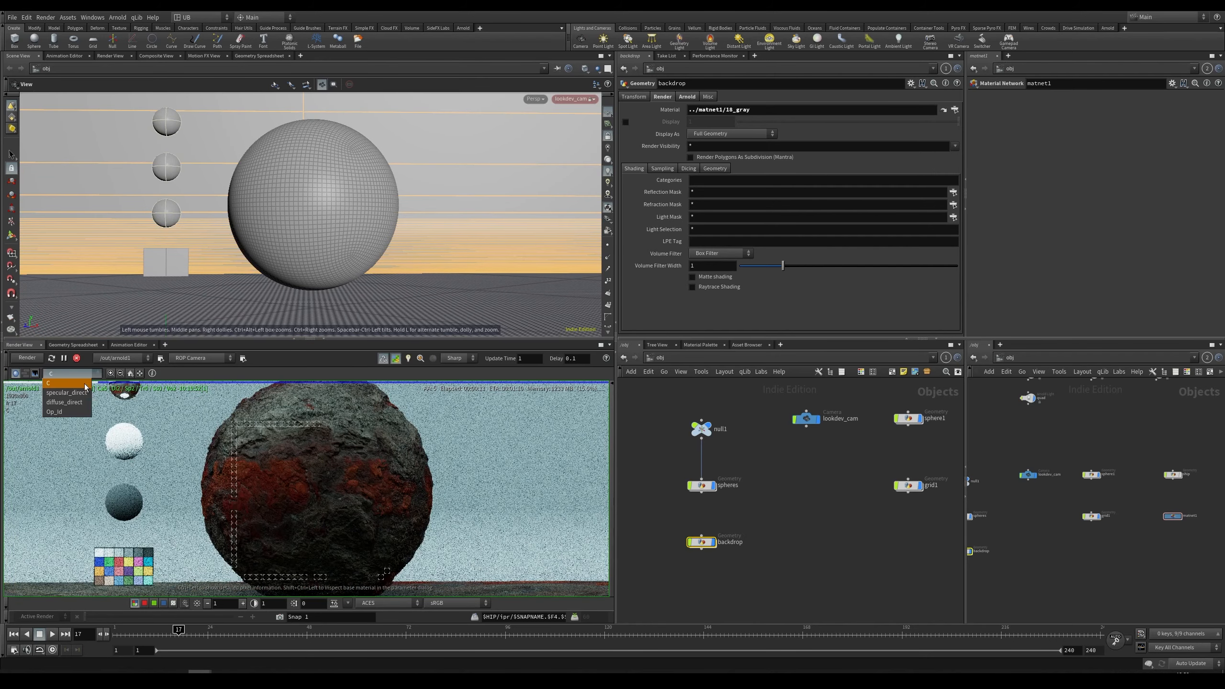
pyautogui.click(65, 388)
pyautogui.scroll(-2, 275, 463)
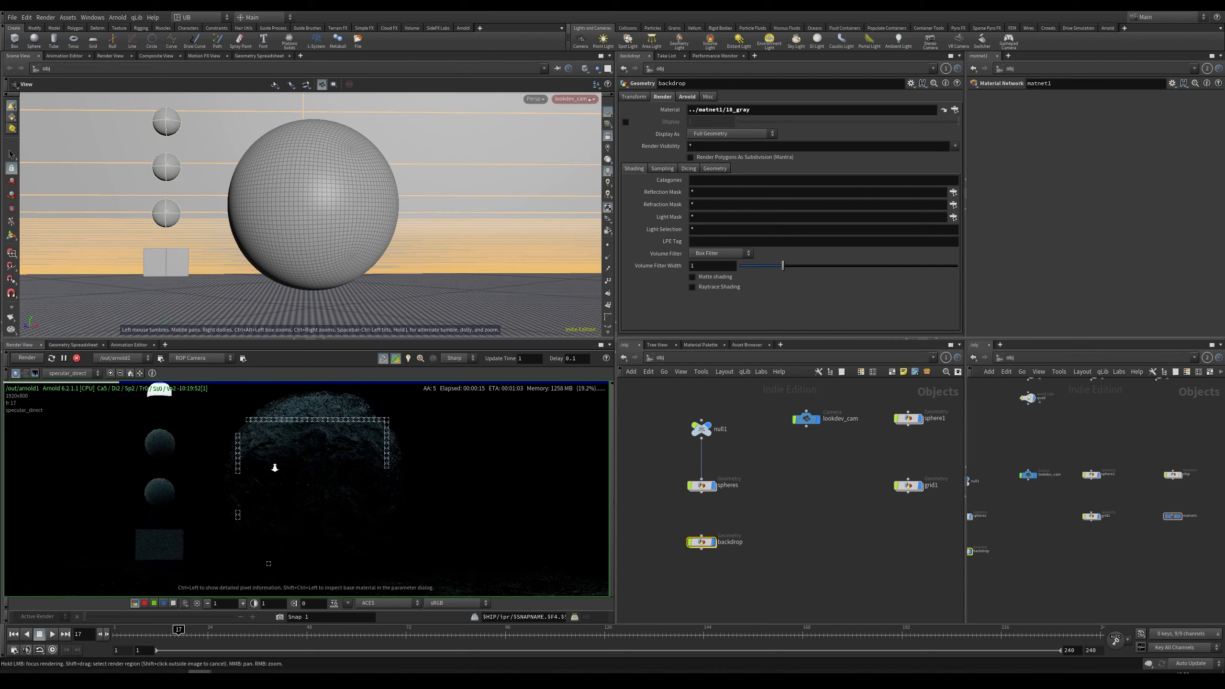
pyautogui.click(72, 373)
pyautogui.click(65, 402)
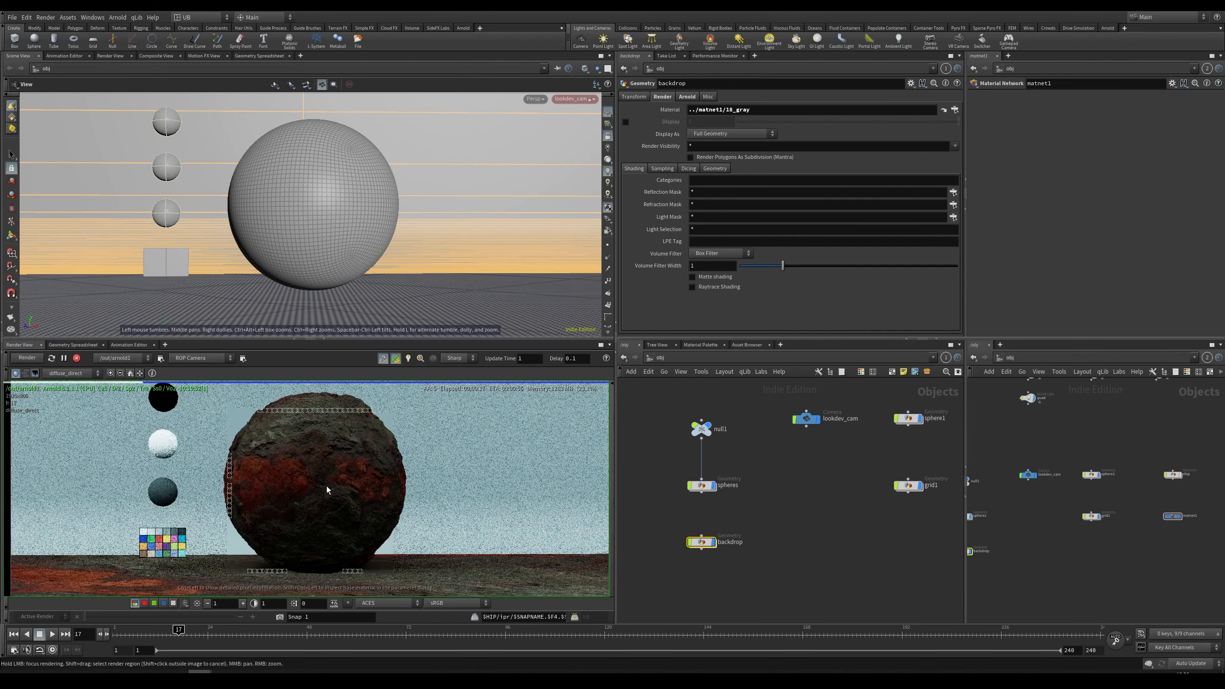
pyautogui.moveTo(345, 494); pyautogui.dragTo(363, 484, button='middle')
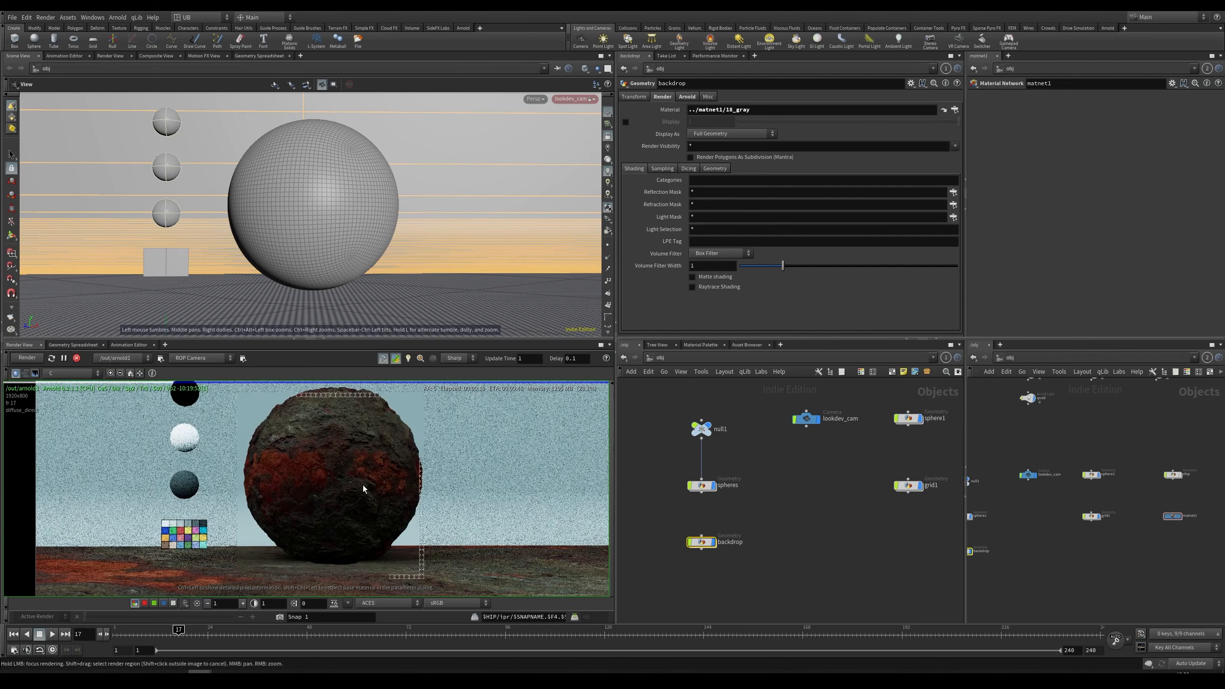
pyautogui.press('pageup')
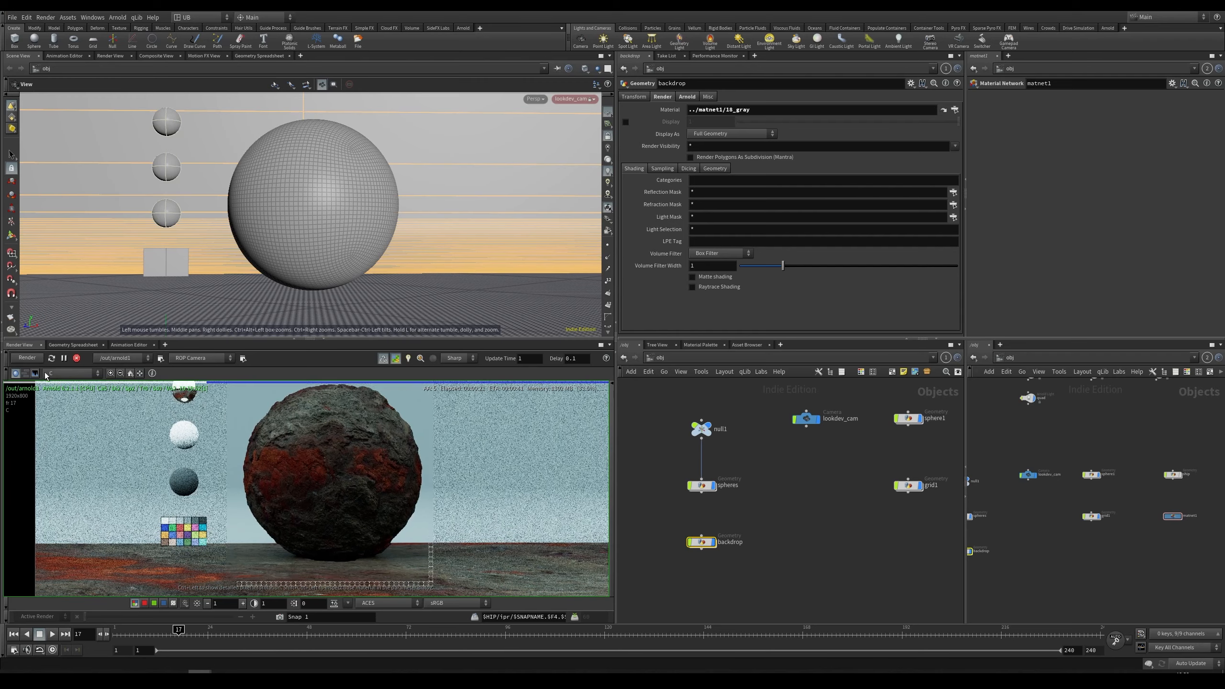
pyautogui.moveTo(342, 516); pyautogui.dragTo(334, 511, button='middle')
pyautogui.moveTo(334, 511); pyautogui.dragTo(325, 500, button='right')
pyautogui.scroll(1, 324, 501)
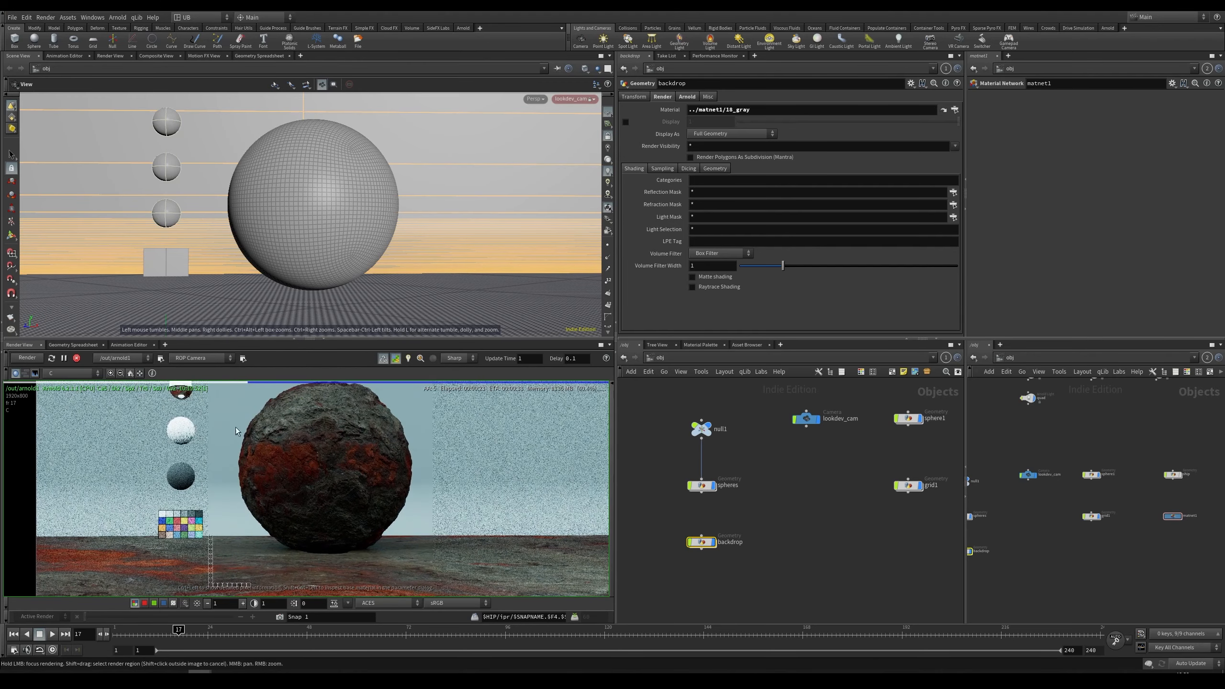
# Step: Display the specular_direct AOV in the render view and pan around to examine the sphere and backdrop
pyautogui.click(74, 375)
pyautogui.click(66, 392)
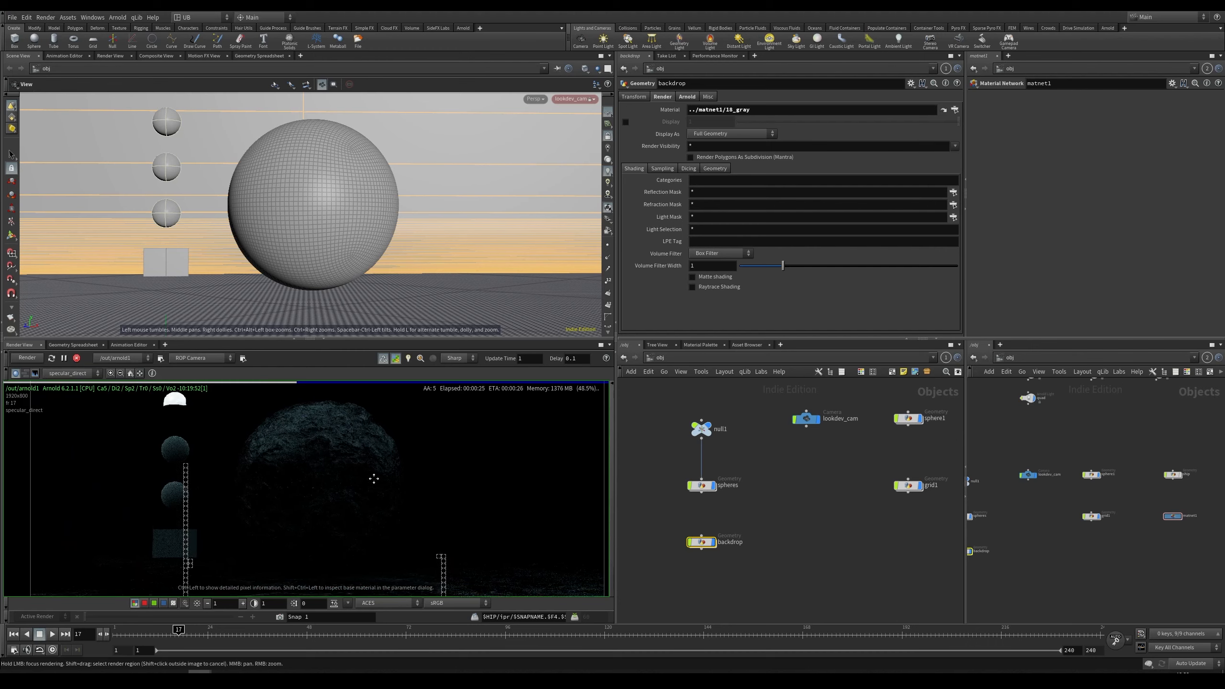
pyautogui.scroll(4, 308, 456)
pyautogui.scroll(-4, 366, 468)
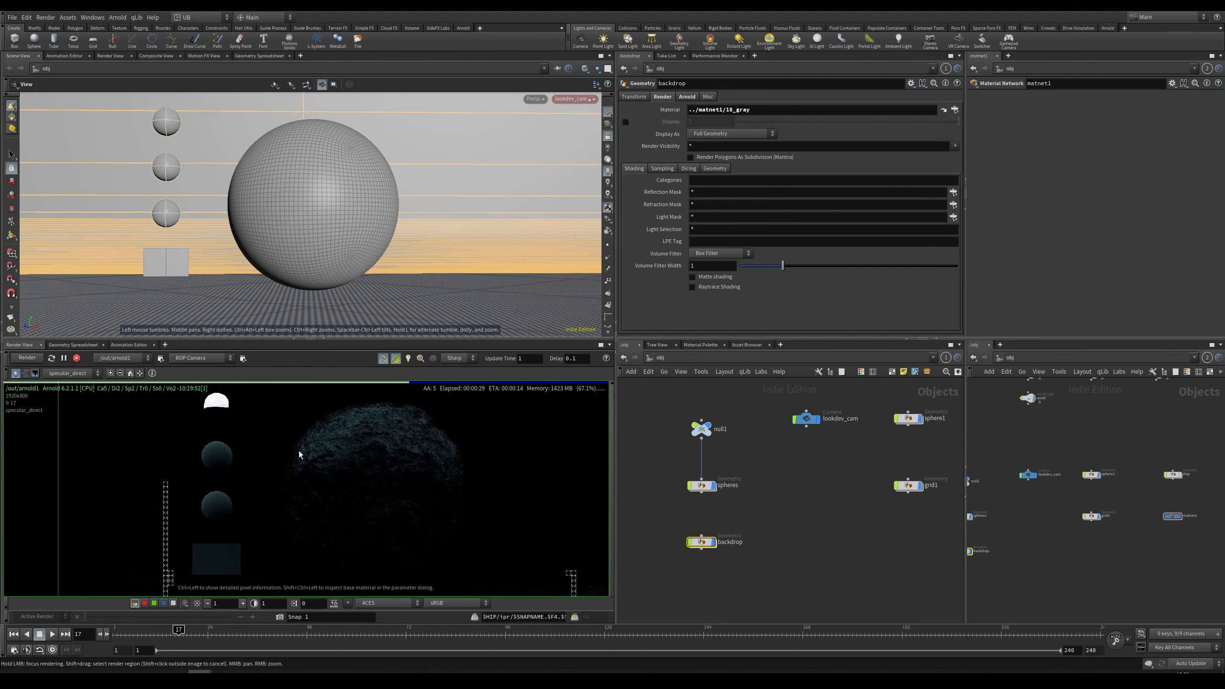
pyautogui.moveTo(381, 496); pyautogui.dragTo(344, 483, button='middle')
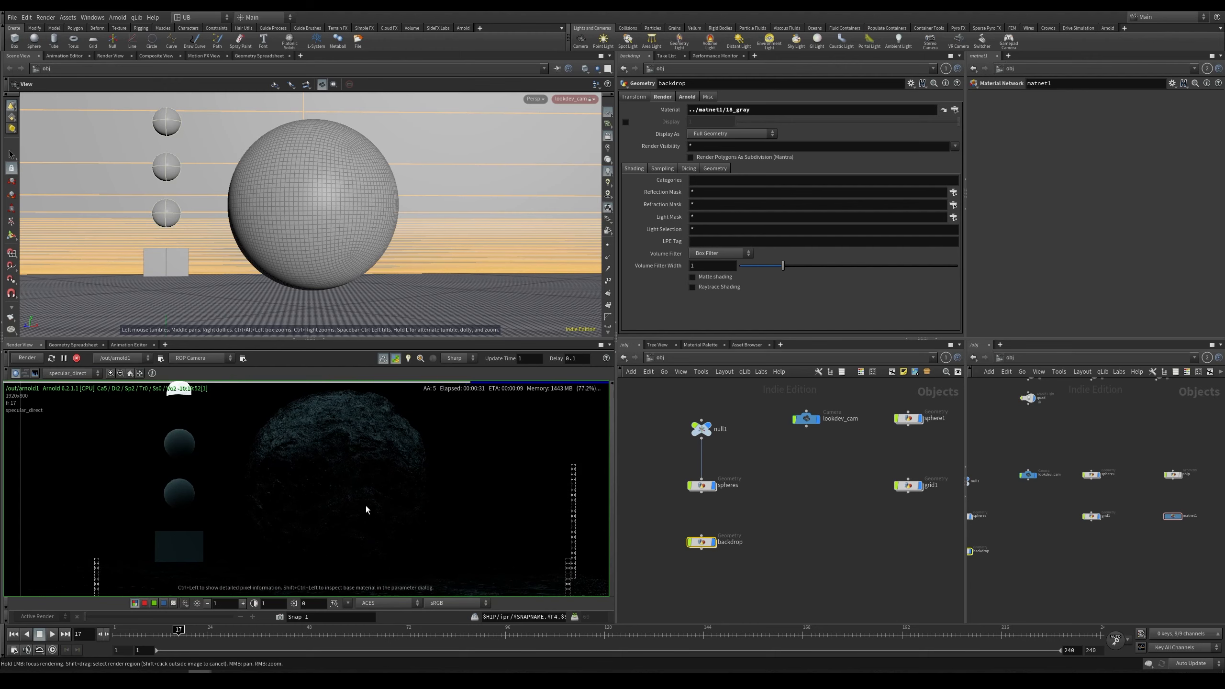
pyautogui.moveTo(350, 472); pyautogui.dragTo(264, 415, button='right')
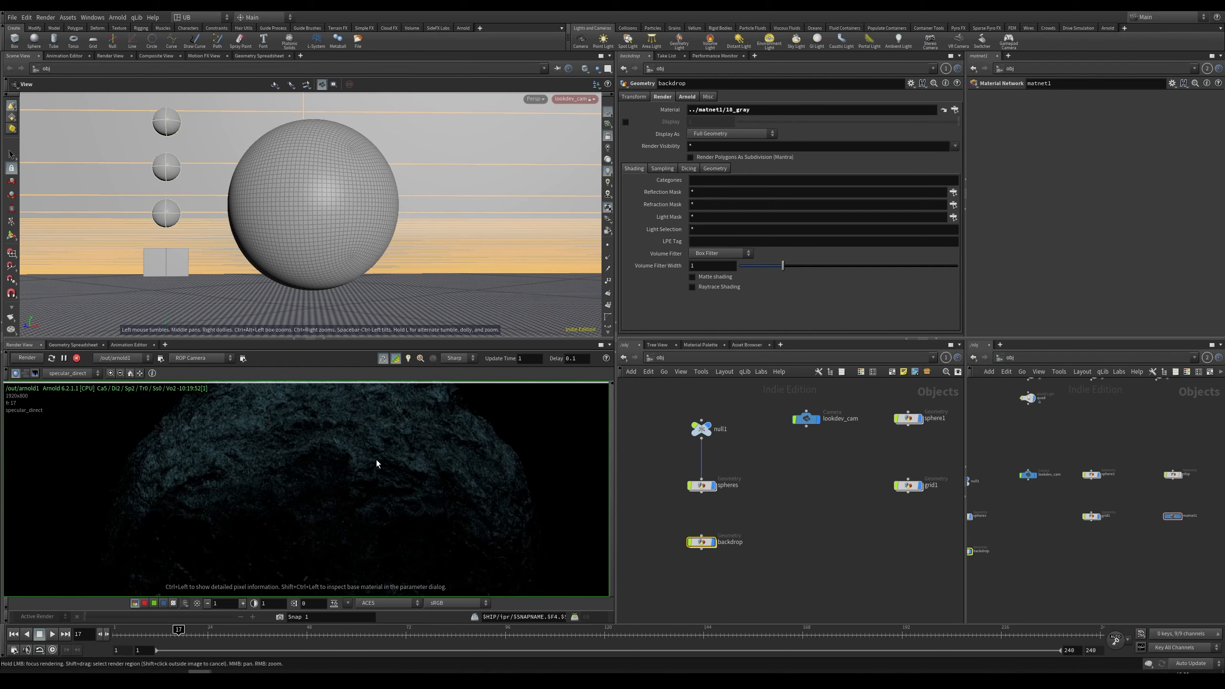
pyautogui.moveTo(376, 463); pyautogui.dragTo(376, 435, button='right')
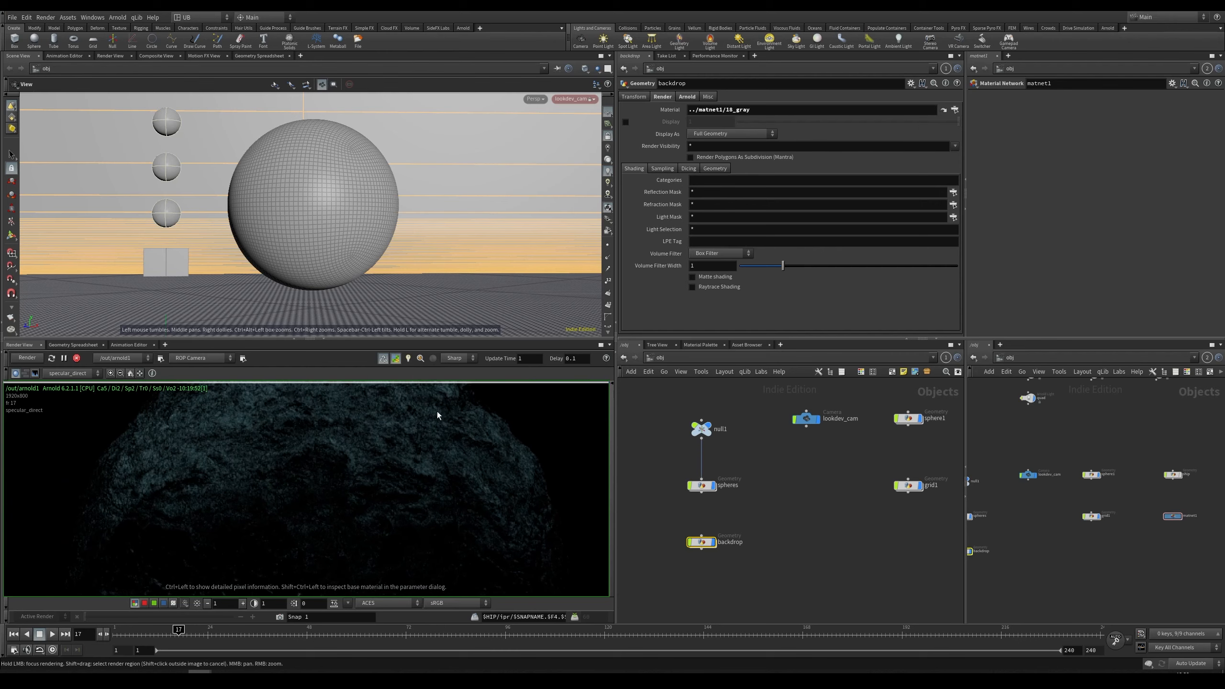
pyautogui.moveTo(410, 471); pyautogui.dragTo(375, 479, button='right')
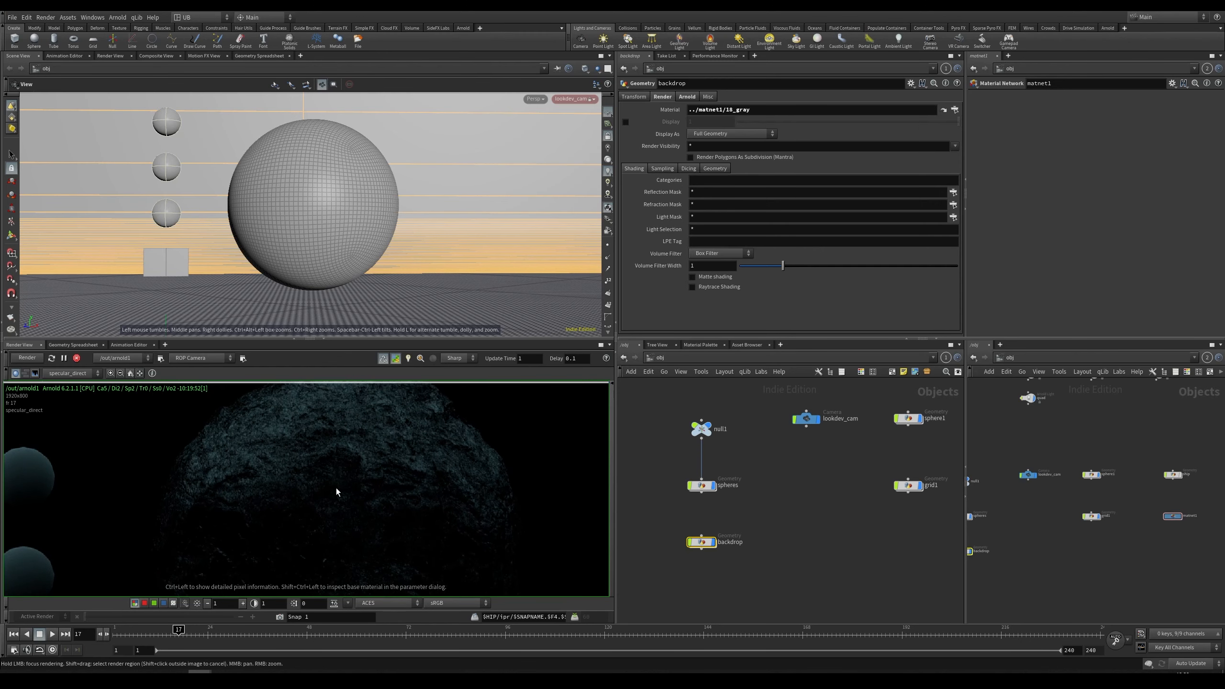
pyautogui.click(81, 372)
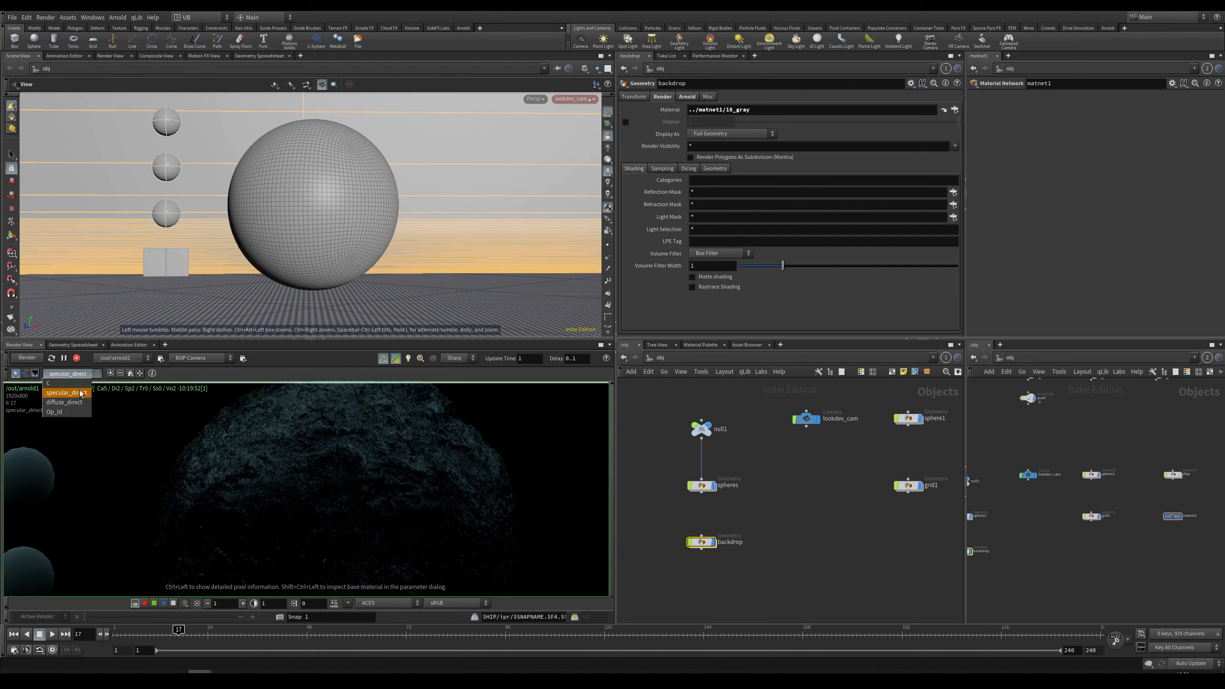
pyautogui.click(129, 416)
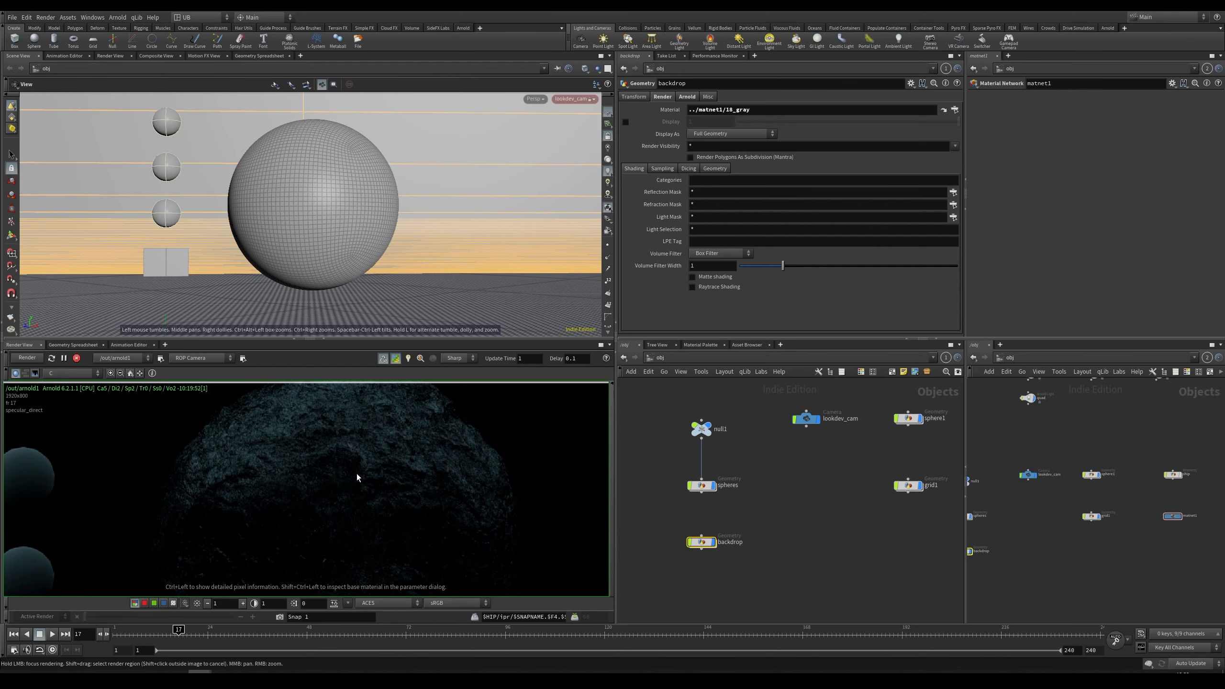
pyautogui.moveTo(357, 474); pyautogui.dragTo(377, 504, button='right')
pyautogui.moveTo(377, 504)
pyautogui.mouseDown(button='middle')
pyautogui.moveTo(346, 484)
pyautogui.moveTo(364, 482)
pyautogui.mouseUp(button='middle')
pyautogui.moveTo(364, 482); pyautogui.dragTo(331, 491, button='right')
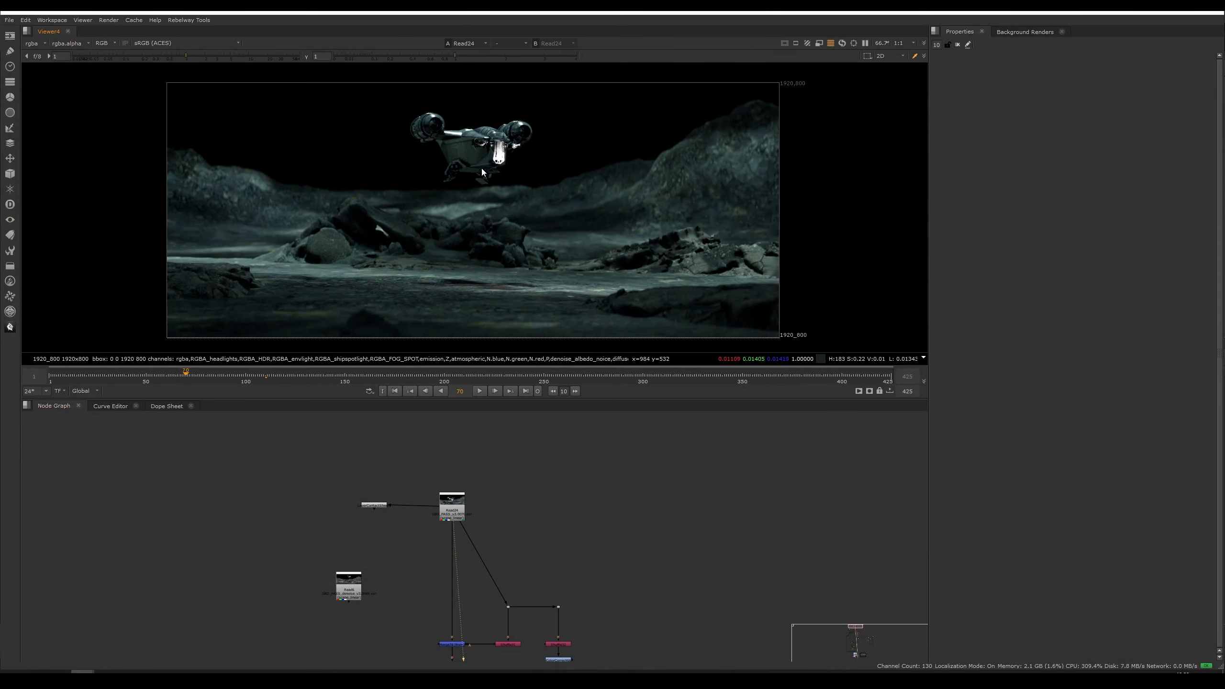
# Step: Switch to Nuke and browse the compositing node graph, viewing the read nodes of the rendered shot
pyautogui.scroll(2, 476, 216)
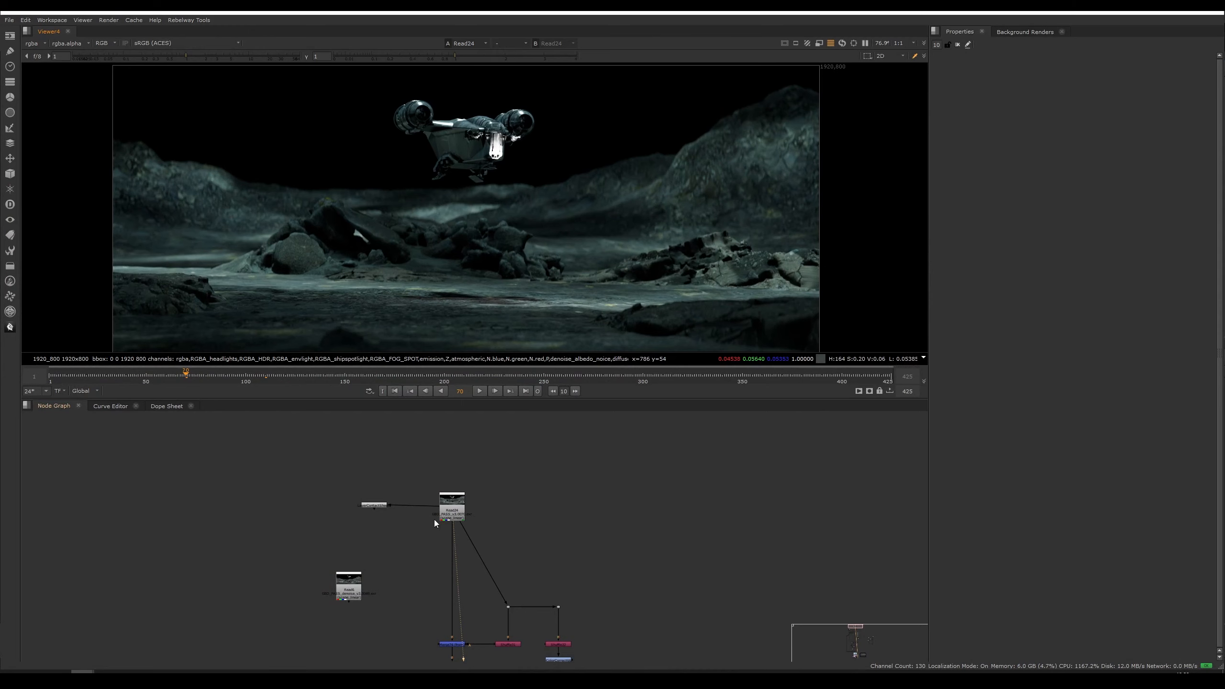
pyautogui.click(451, 506)
pyautogui.scroll(-6, 509, 509)
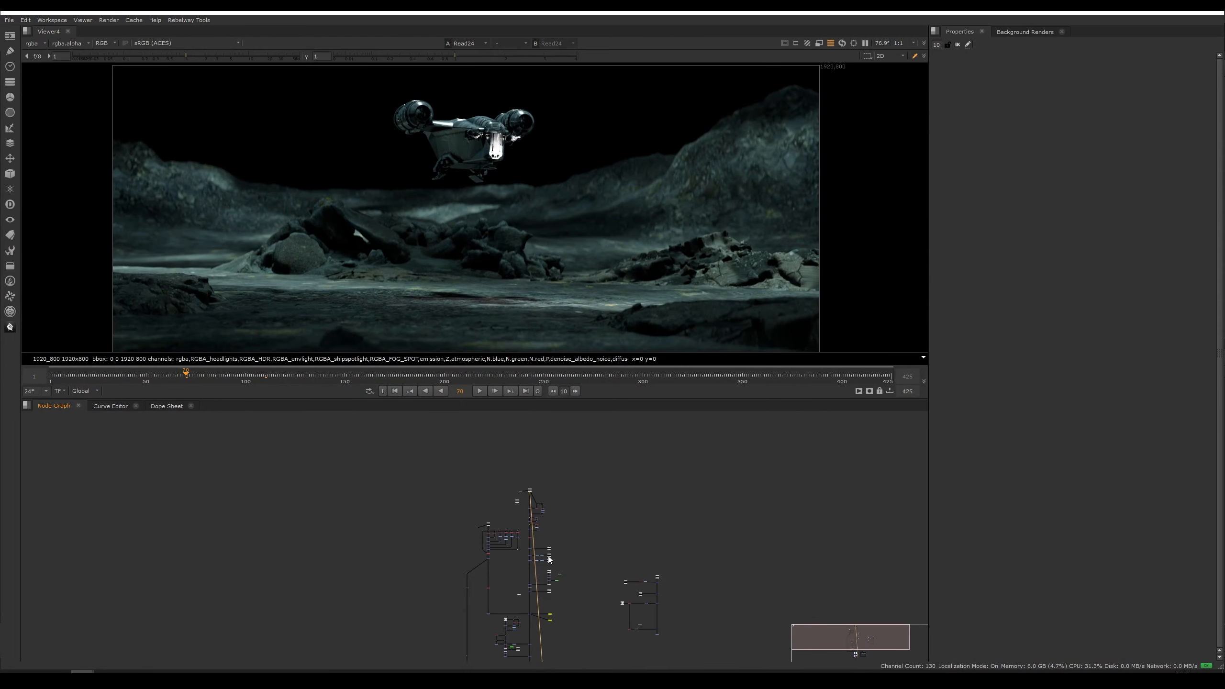
pyautogui.moveTo(579, 524); pyautogui.dragTo(583, 467, button='middle')
pyautogui.scroll(-2, 582, 468)
pyautogui.moveTo(577, 438); pyautogui.dragTo(446, 641)
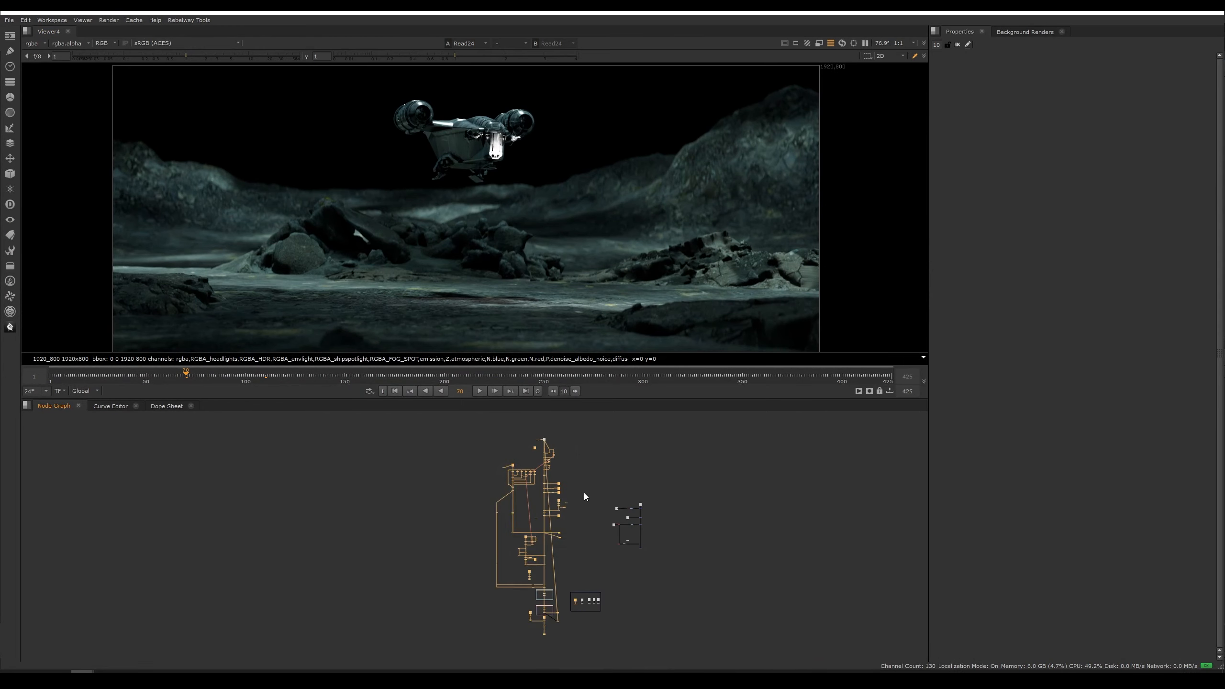
pyautogui.click(584, 493)
pyautogui.scroll(7, 587, 464)
pyautogui.scroll(3, 326, 467)
pyautogui.moveTo(326, 467); pyautogui.dragTo(354, 508, button='middle')
pyautogui.click(345, 506)
pyautogui.press('1')
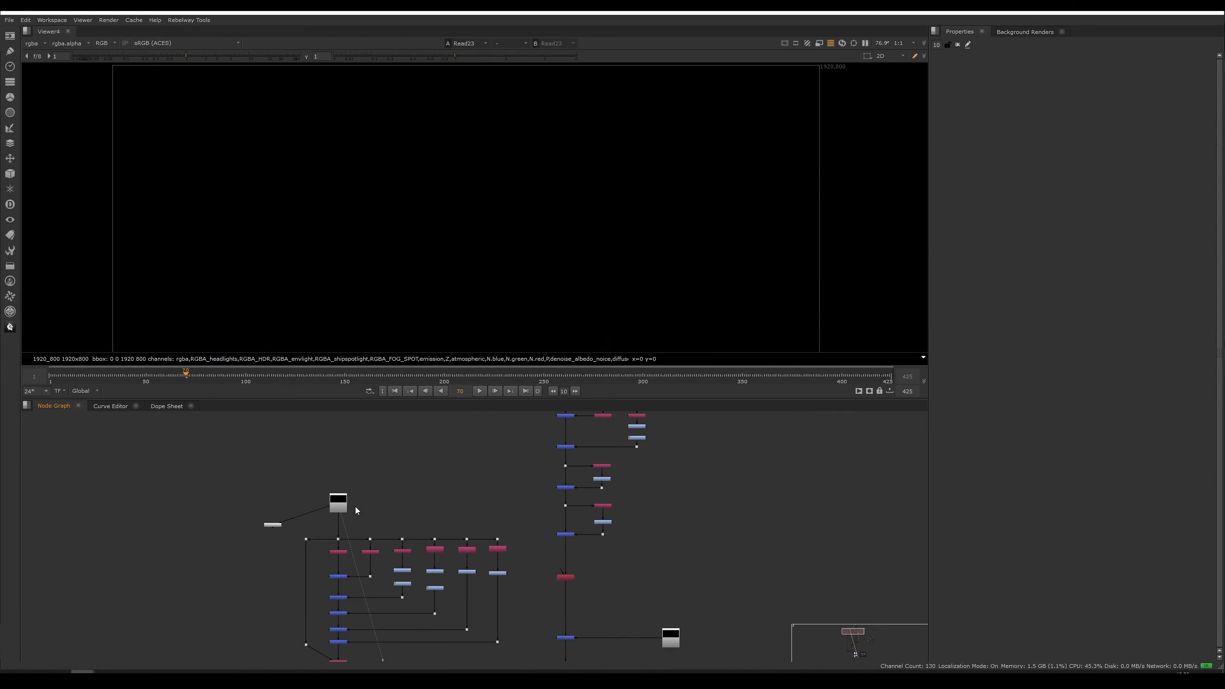
pyautogui.moveTo(424, 377)
pyautogui.mouseDown()
pyautogui.moveTo(446, 377)
pyautogui.moveTo(421, 378)
pyautogui.mouseUp()
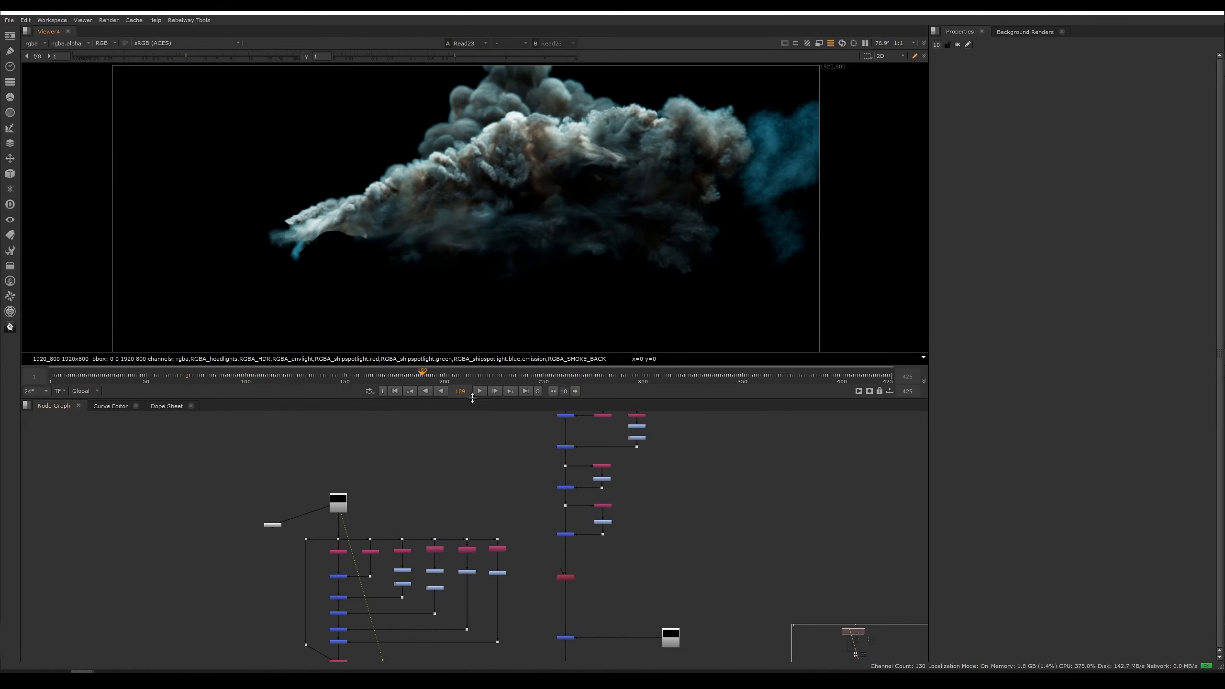
# Step: View another read node in the graph and scrub the timeline to examine the rendered frames
pyautogui.moveTo(480, 485); pyautogui.dragTo(408, 544, button='middle')
pyautogui.moveTo(477, 435); pyautogui.dragTo(449, 546, button='middle')
pyautogui.click(469, 491)
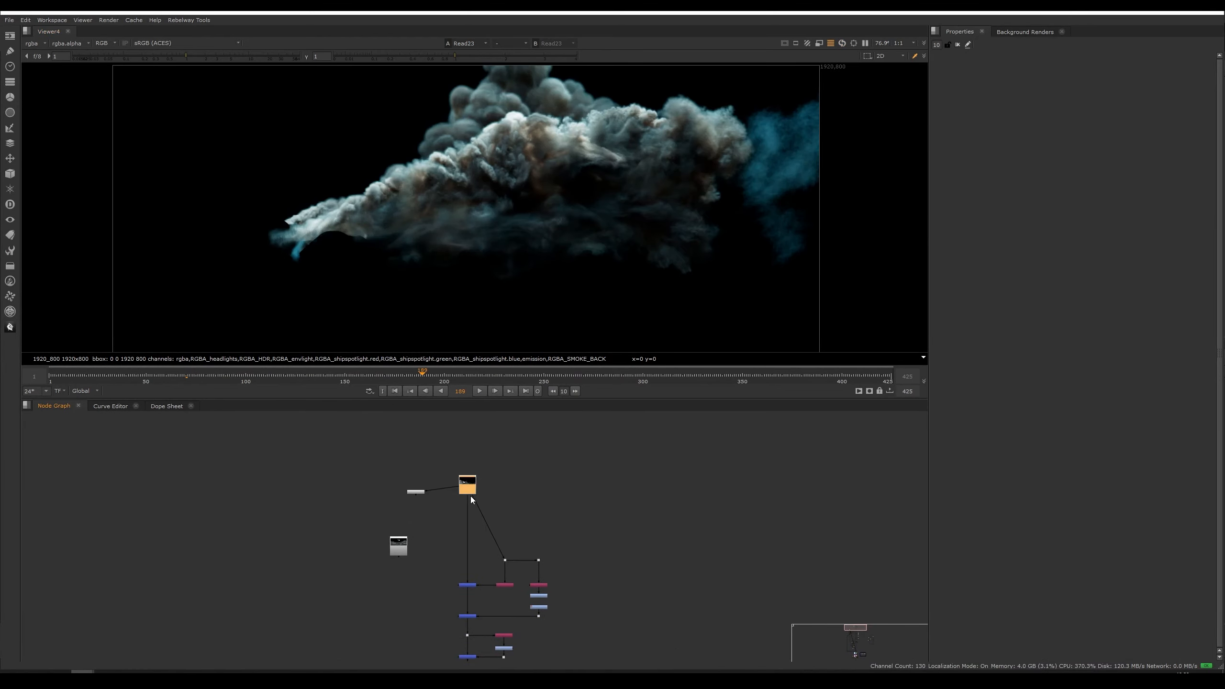
pyautogui.press('1')
pyautogui.click(434, 456)
pyautogui.click(278, 380)
pyautogui.scroll(-5, 337, 492)
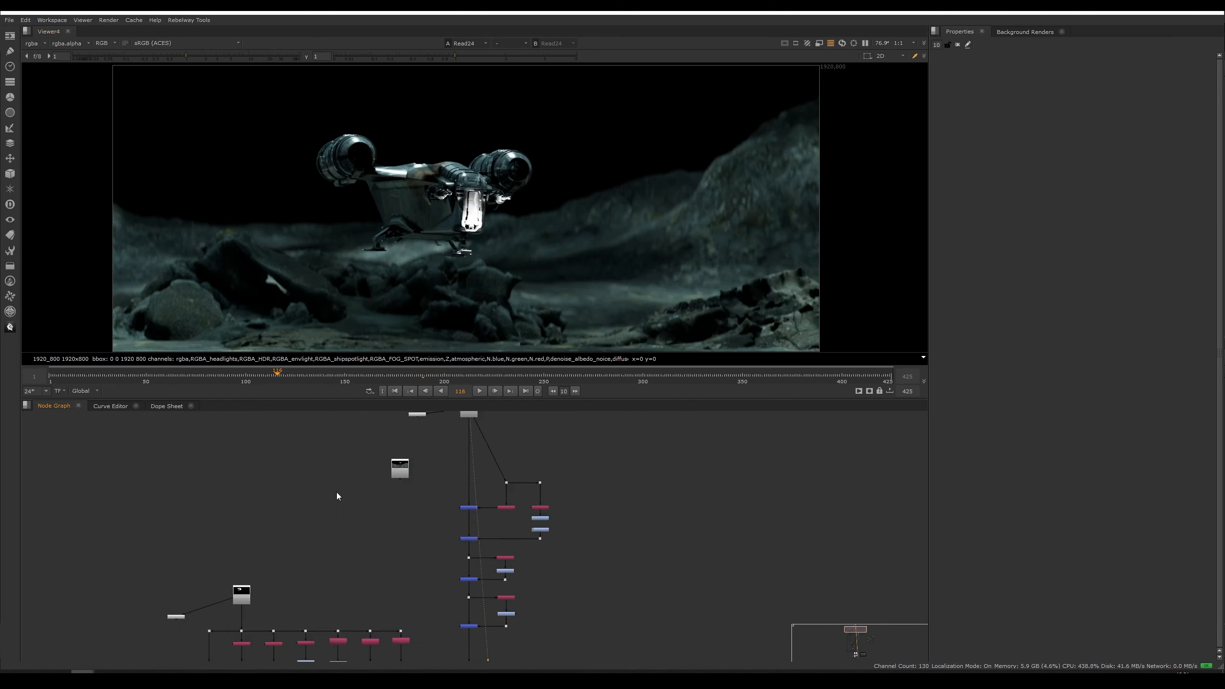
pyautogui.moveTo(436, 638)
pyautogui.mouseDown(button='middle')
pyautogui.moveTo(428, 489)
pyautogui.moveTo(456, 512)
pyautogui.moveTo(403, 658)
pyautogui.mouseUp(button='middle')
pyautogui.moveTo(407, 458); pyautogui.dragTo(404, 649, button='middle')
pyautogui.moveTo(402, 585); pyautogui.dragTo(393, 680, button='middle')
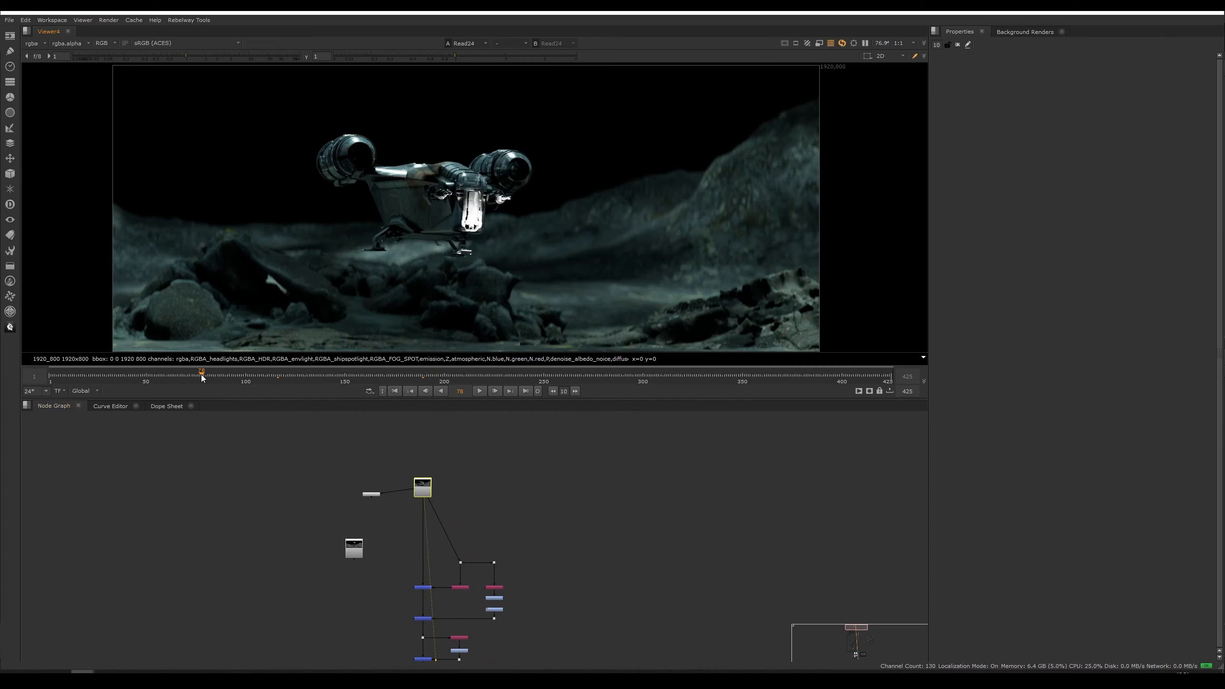
pyautogui.moveTo(201, 375); pyautogui.dragTo(199, 375)
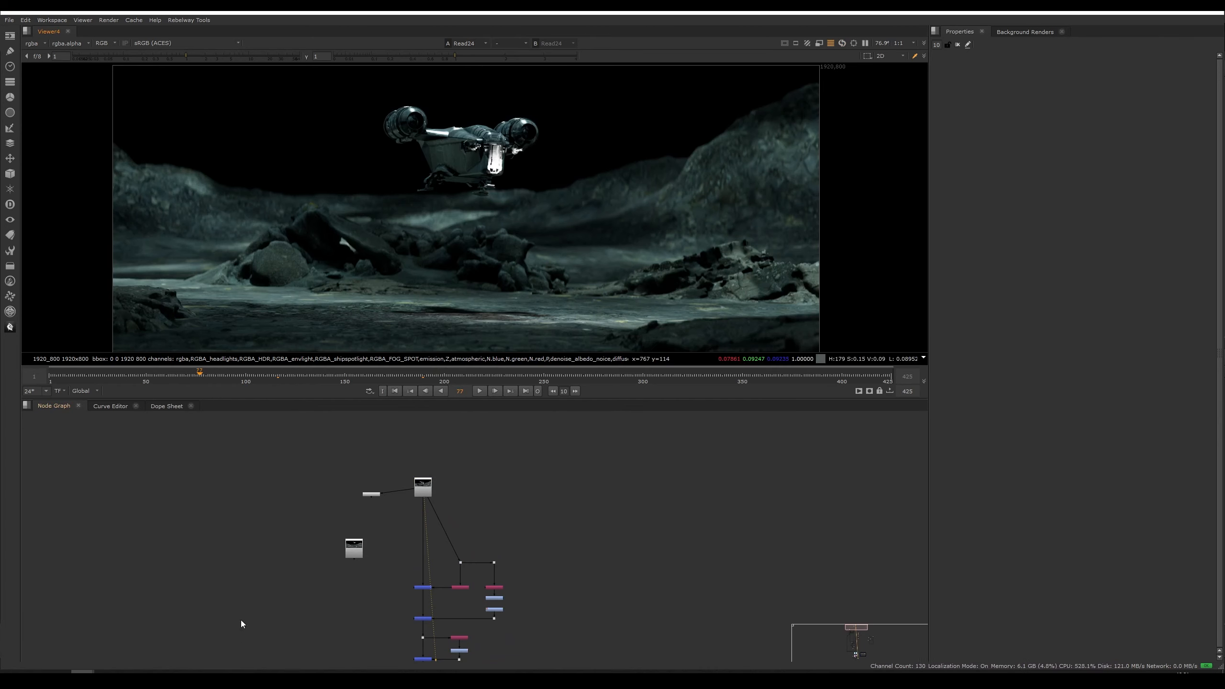
# Step: View the contact-sheet node and zoom into the individual light AOV layers such as headlights, HDR and envlight
pyautogui.scroll(3, 400, 470)
pyautogui.press('1')
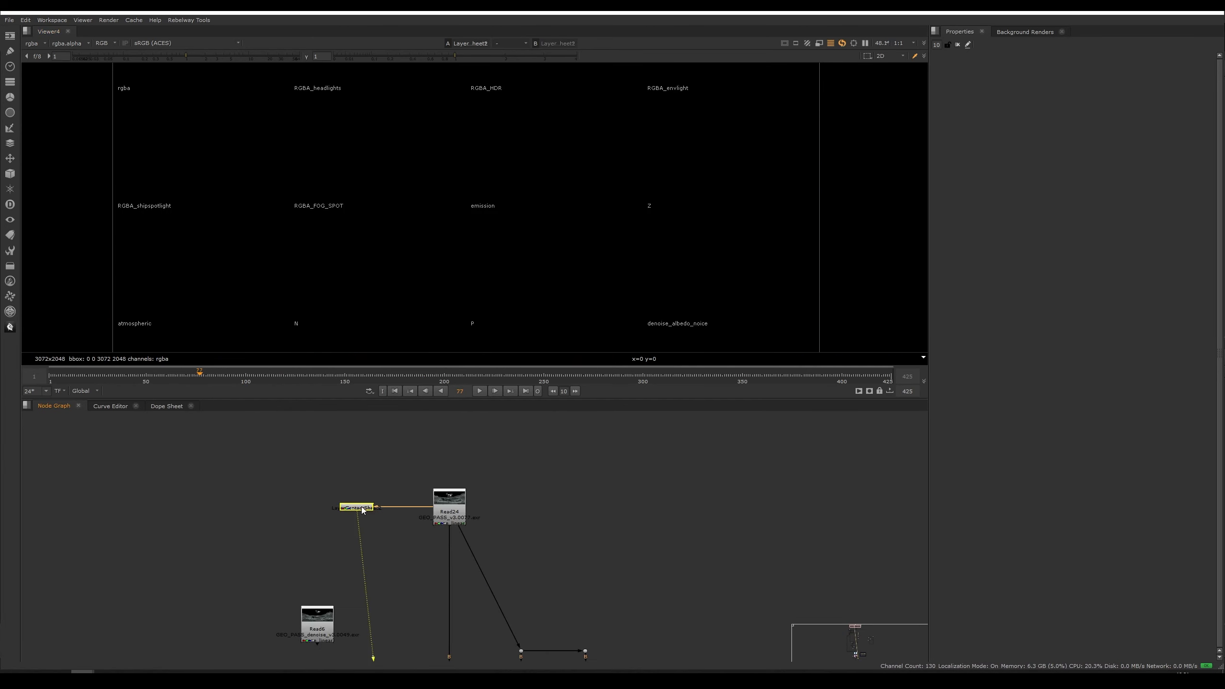
pyautogui.moveTo(362, 516); pyautogui.dragTo(357, 516)
pyautogui.moveTo(411, 191); pyautogui.dragTo(437, 253, button='middle')
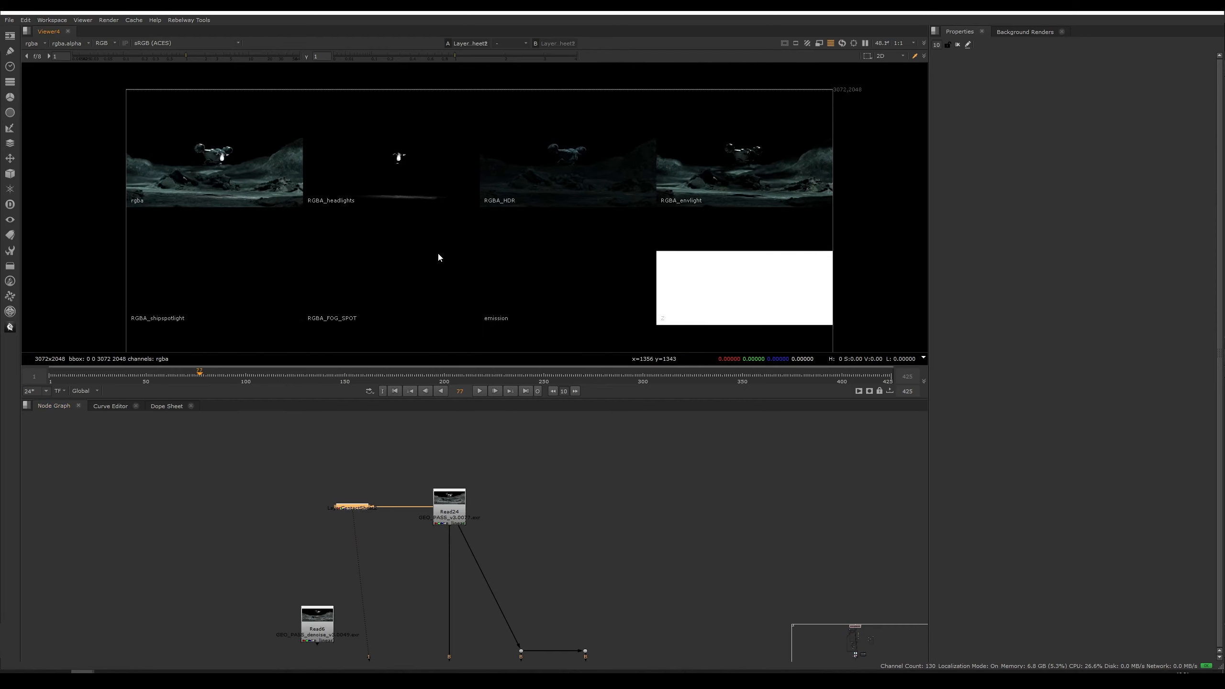
pyautogui.moveTo(526, 194); pyautogui.dragTo(495, 212, button='middle')
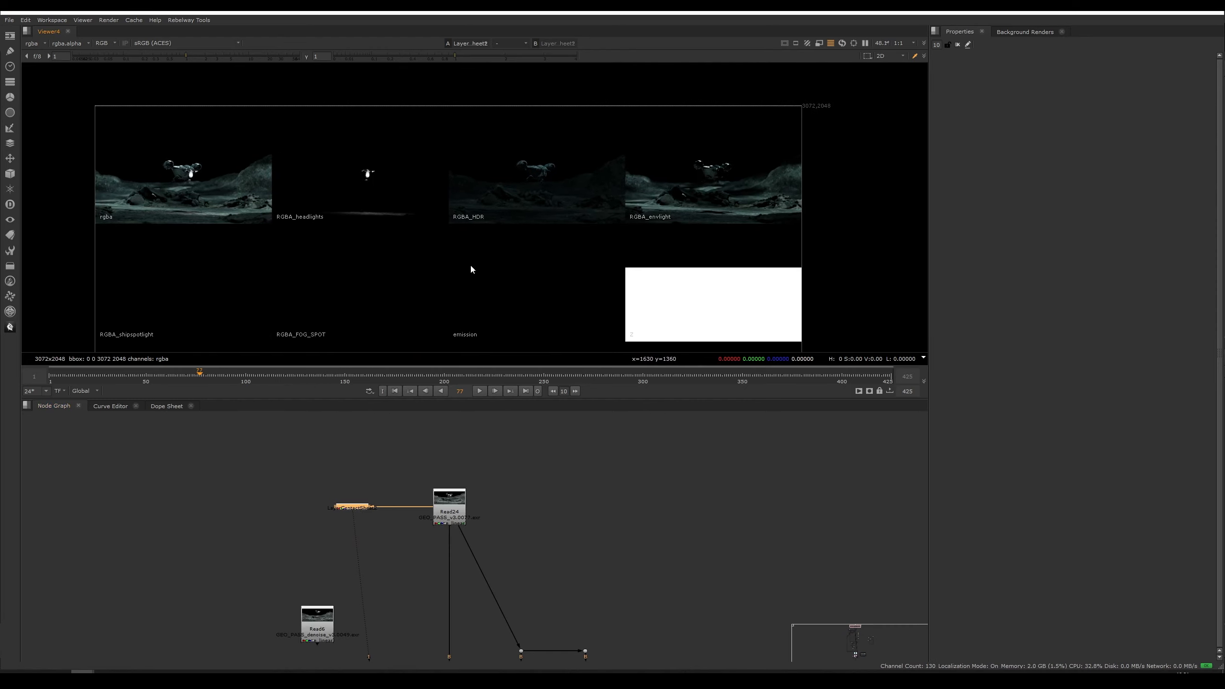
pyautogui.scroll(3, 544, 180)
pyautogui.moveTo(481, 216); pyautogui.dragTo(481, 258, button='middle')
pyautogui.scroll(5, 295, 217)
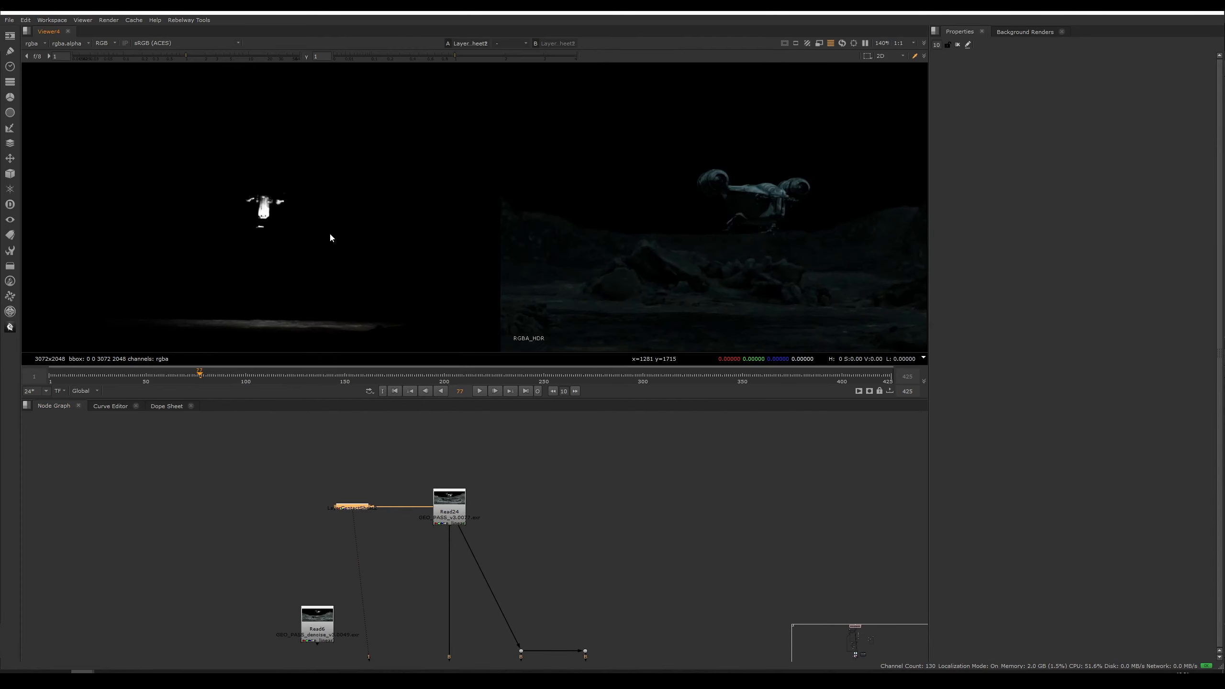
pyautogui.moveTo(248, 262); pyautogui.dragTo(417, 251, button='middle')
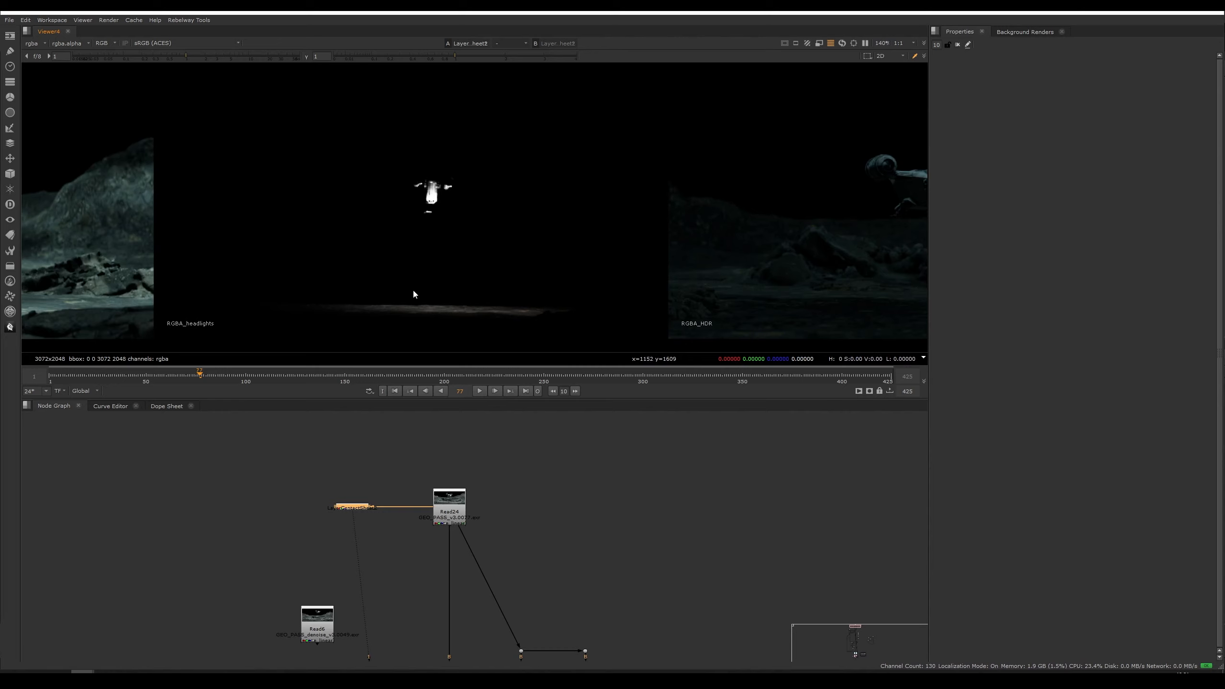
pyautogui.moveTo(839, 272); pyautogui.dragTo(636, 259, button='middle')
pyautogui.moveTo(477, 306); pyautogui.dragTo(400, 320, button='middle')
pyautogui.scroll(-3, 523, 255)
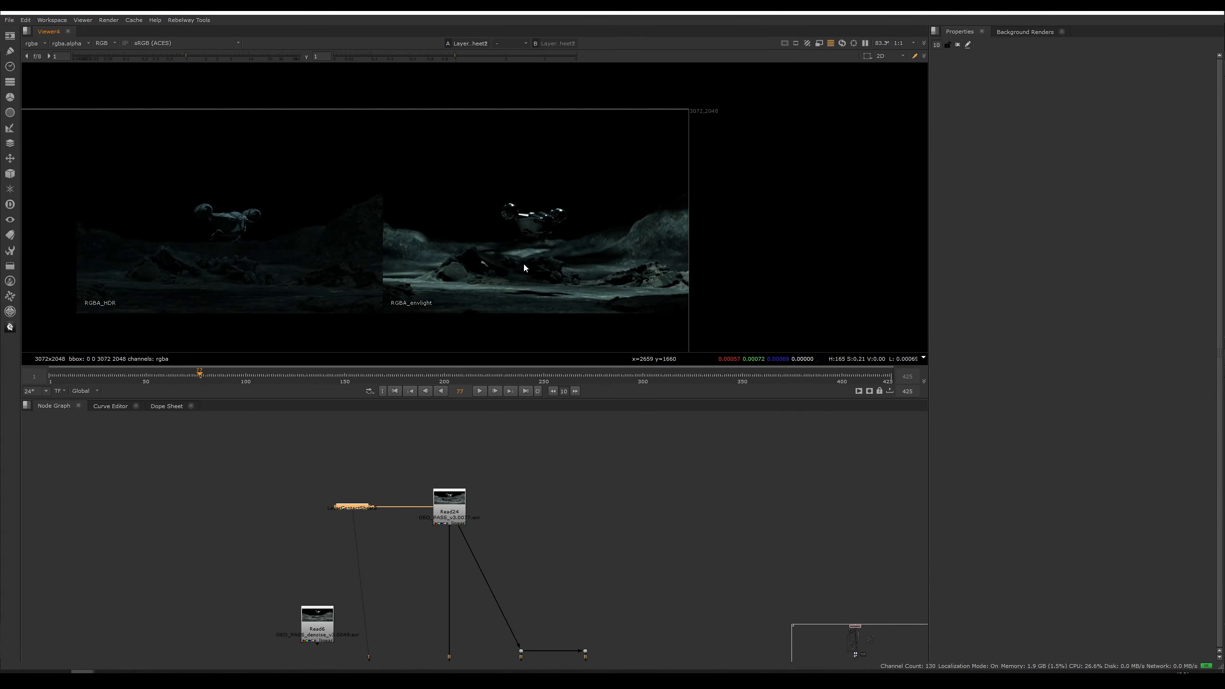
# Step: View the light-merge tree and re-enable the grade node in its first light branch
pyautogui.moveTo(474, 639); pyautogui.dragTo(482, 471, button='middle')
pyautogui.keyDown('ctrl'); pyautogui.keyDown('shift'); pyautogui.click(467, 591); pyautogui.keyUp('shift'); pyautogui.keyUp('ctrl')
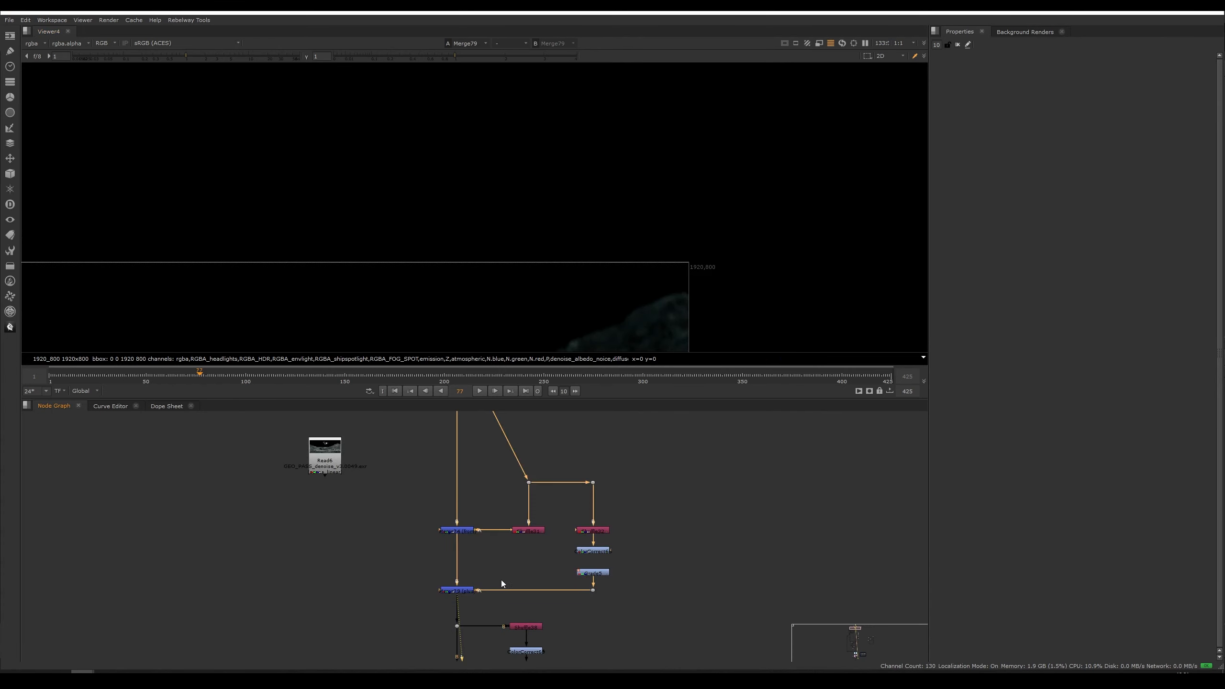
pyautogui.moveTo(485, 598); pyautogui.dragTo(475, 504, button='middle')
pyautogui.moveTo(391, 337); pyautogui.dragTo(591, 149, button='middle')
pyautogui.scroll(-2, 531, 227)
pyautogui.moveTo(527, 233); pyautogui.dragTo(577, 161, button='middle')
pyautogui.scroll(-2, 526, 198)
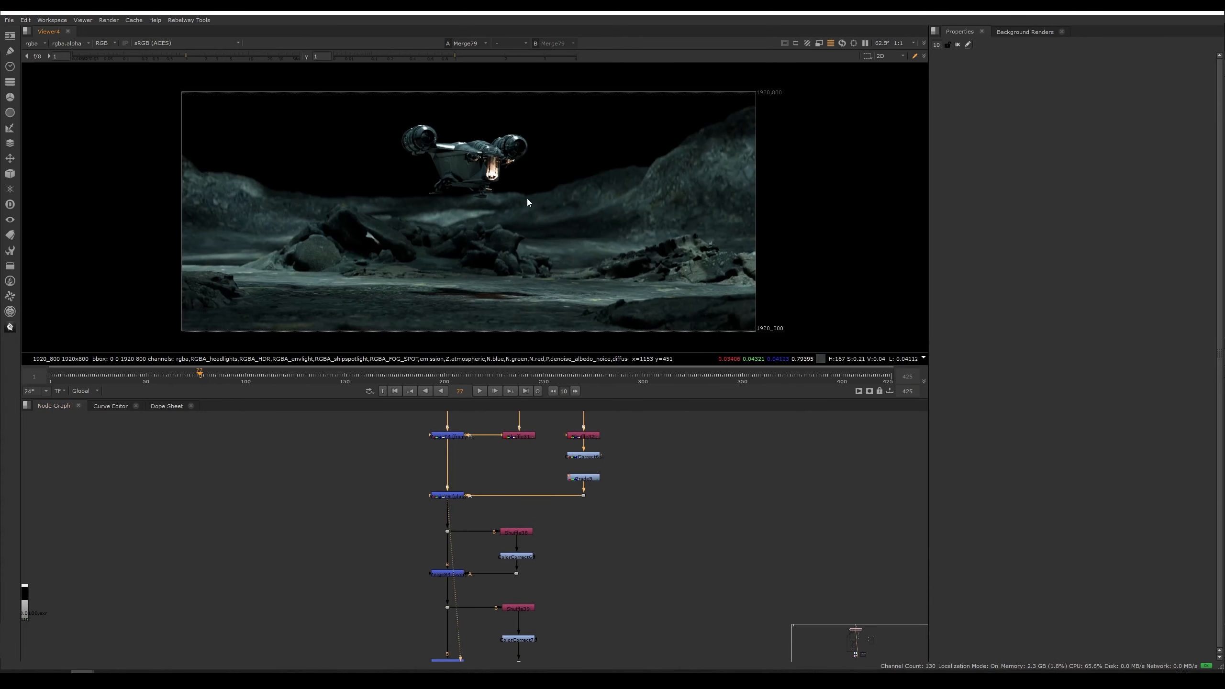
pyautogui.scroll(7, 545, 154)
pyautogui.click(596, 478)
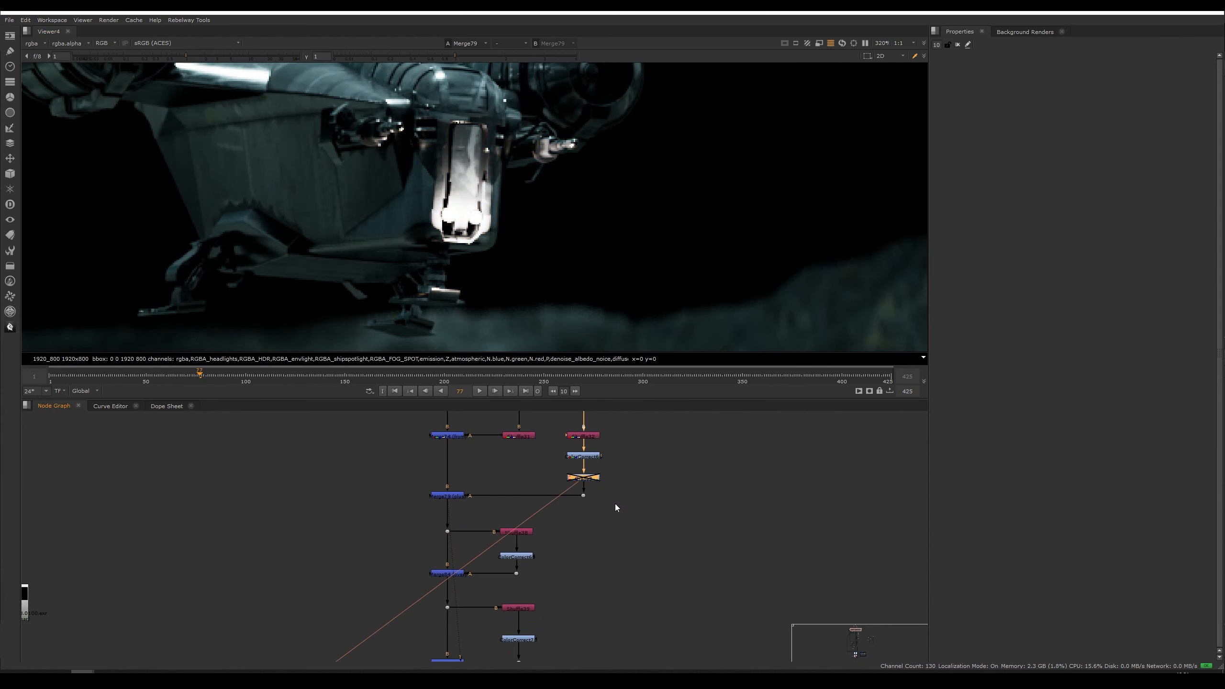
pyautogui.press('d')
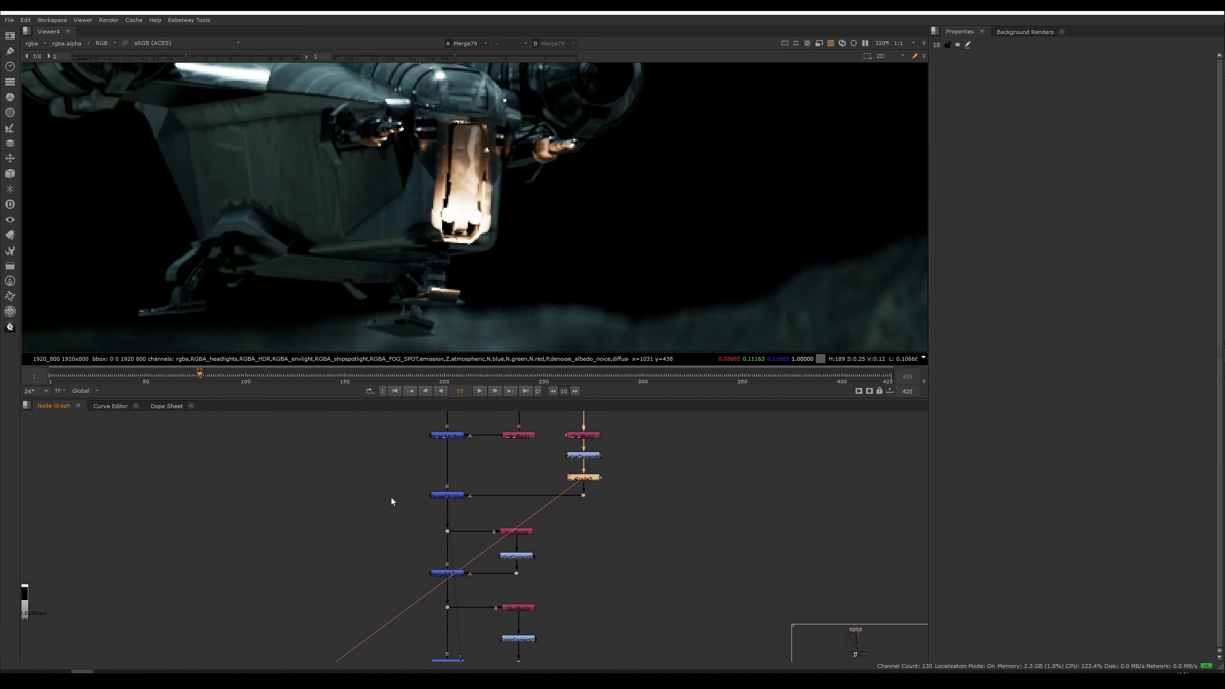
pyautogui.scroll(-5, 502, 192)
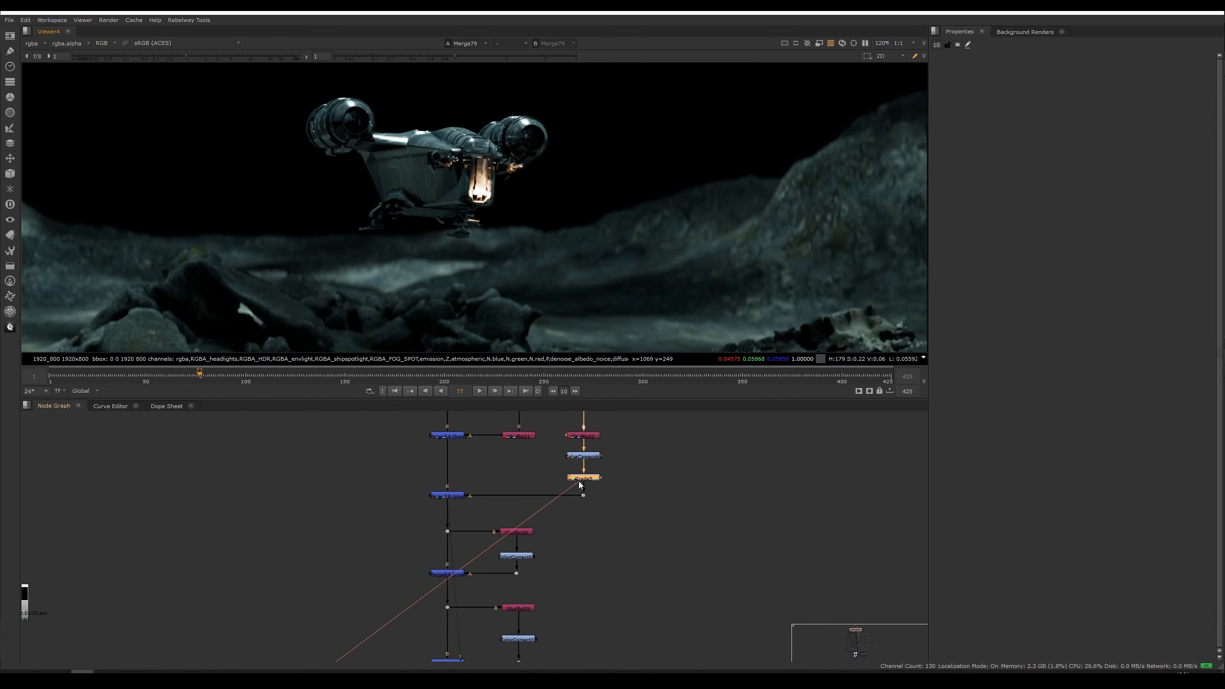
# Step: Try tinting that grade node's gain towards magenta with the colour wheel, then undo the change
pyautogui.doubleClick(584, 479)
pyautogui.click(1177, 129)
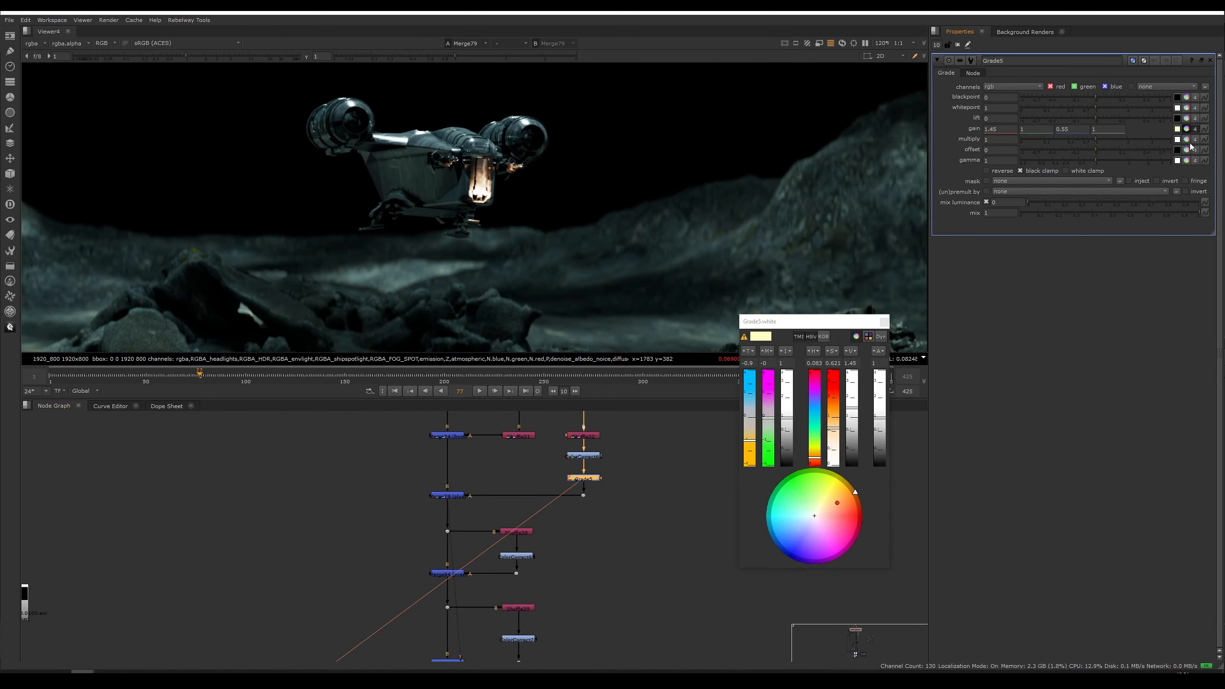
pyautogui.moveTo(771, 399); pyautogui.dragTo(769, 378)
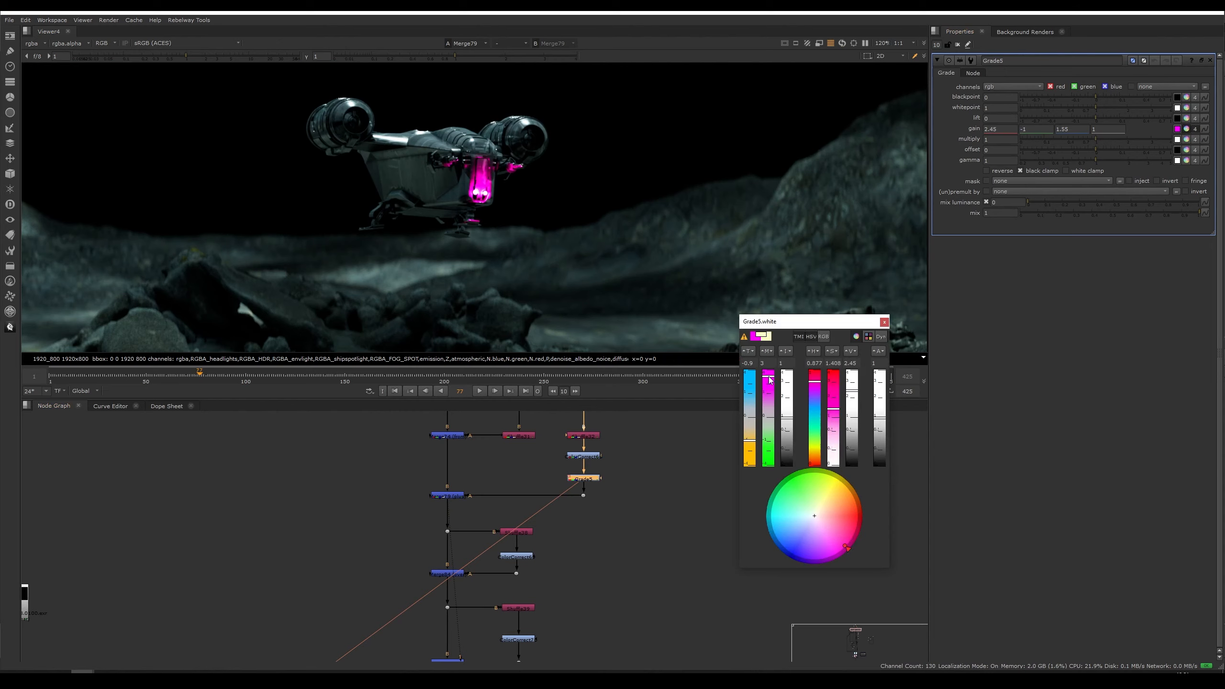
pyautogui.click(884, 322)
pyautogui.hotkey('ctrl', 'z')
# Step: View the lower merge nodes in turn and disable the grade node in the next light branch
pyautogui.moveTo(537, 604); pyautogui.dragTo(546, 517, button='middle')
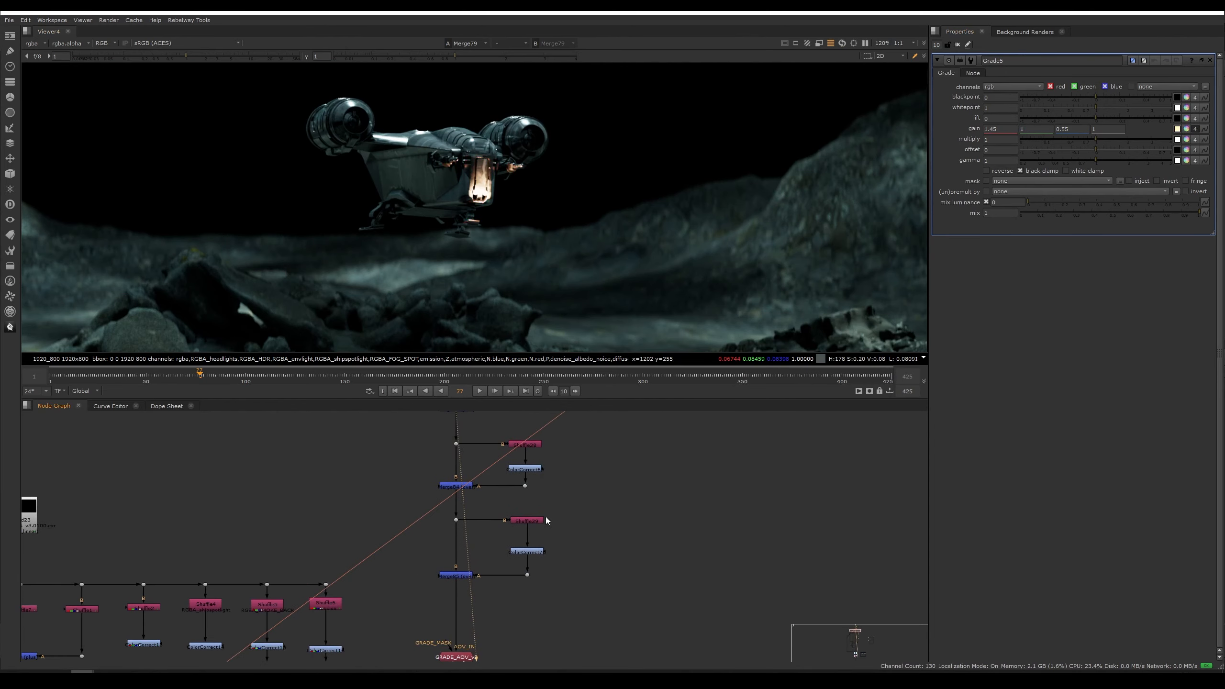
pyautogui.click(462, 491)
pyautogui.press('1')
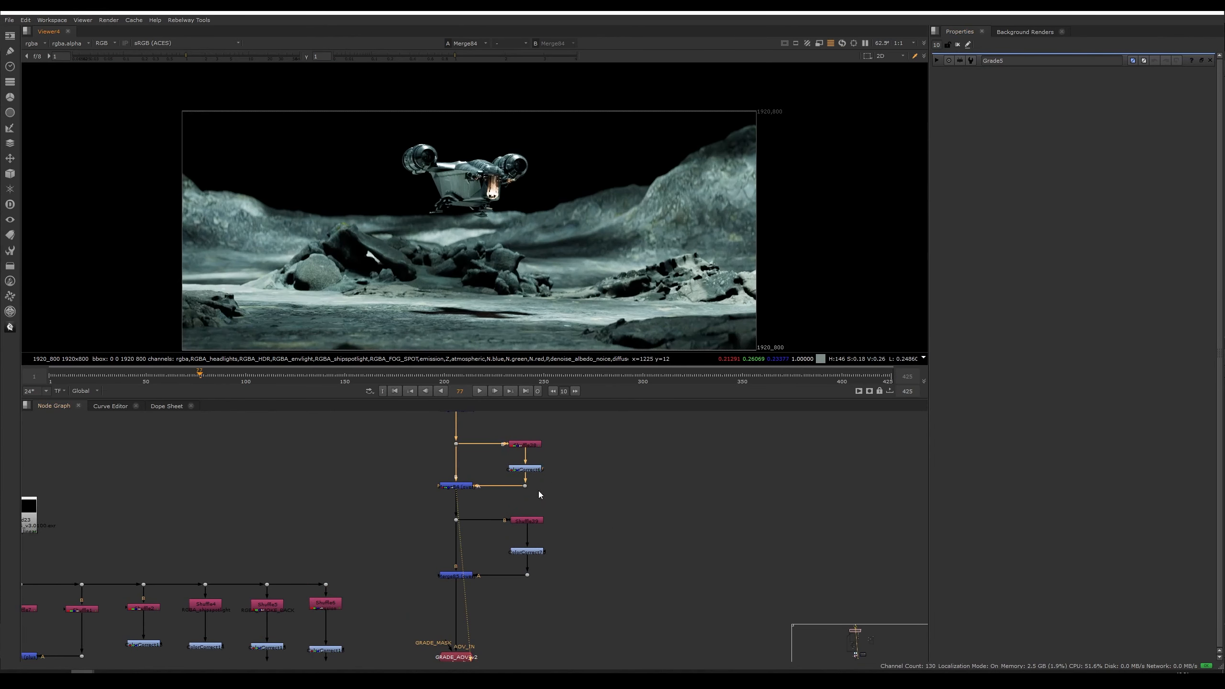
pyautogui.click(534, 471)
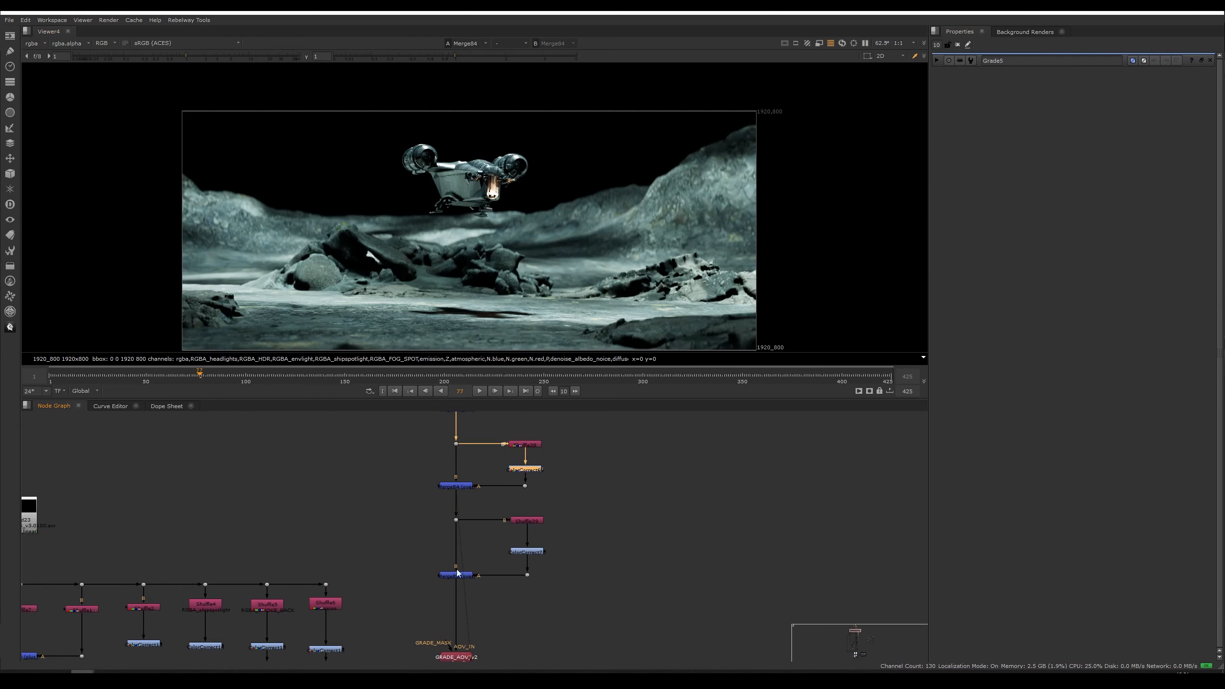
pyautogui.click(456, 574)
pyautogui.press('1')
pyautogui.click(536, 553)
pyautogui.press('d')
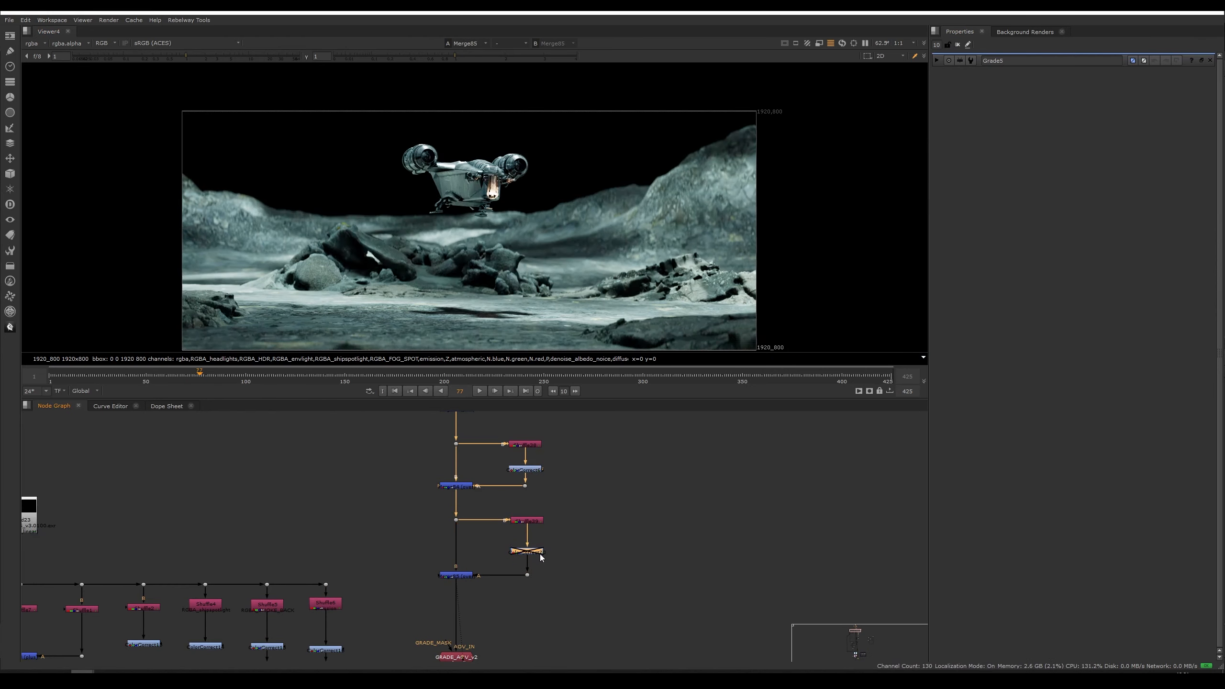
# Step: Toggle the lower branch's grade node and open the upper shuffle node's properties to check its input layer
pyautogui.press('d')
pyautogui.press('d')
pyautogui.press('d')
pyautogui.press('d')
pyautogui.doubleClick(531, 521)
pyautogui.click(532, 446)
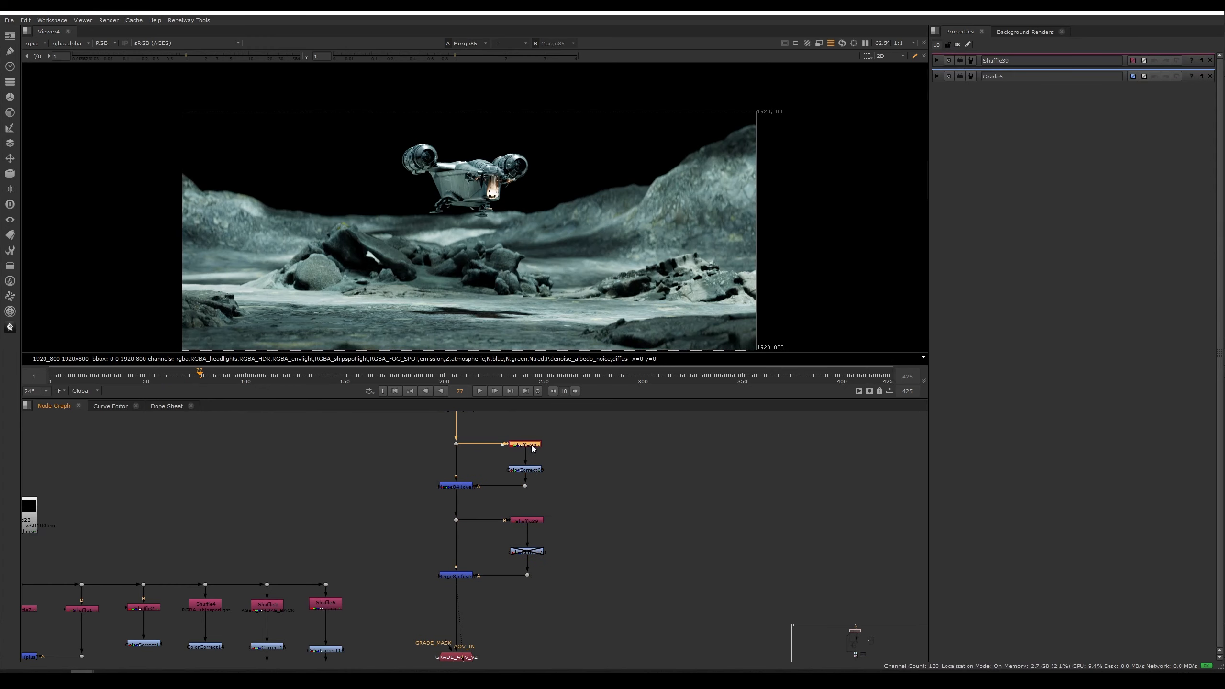
pyautogui.doubleClick(533, 447)
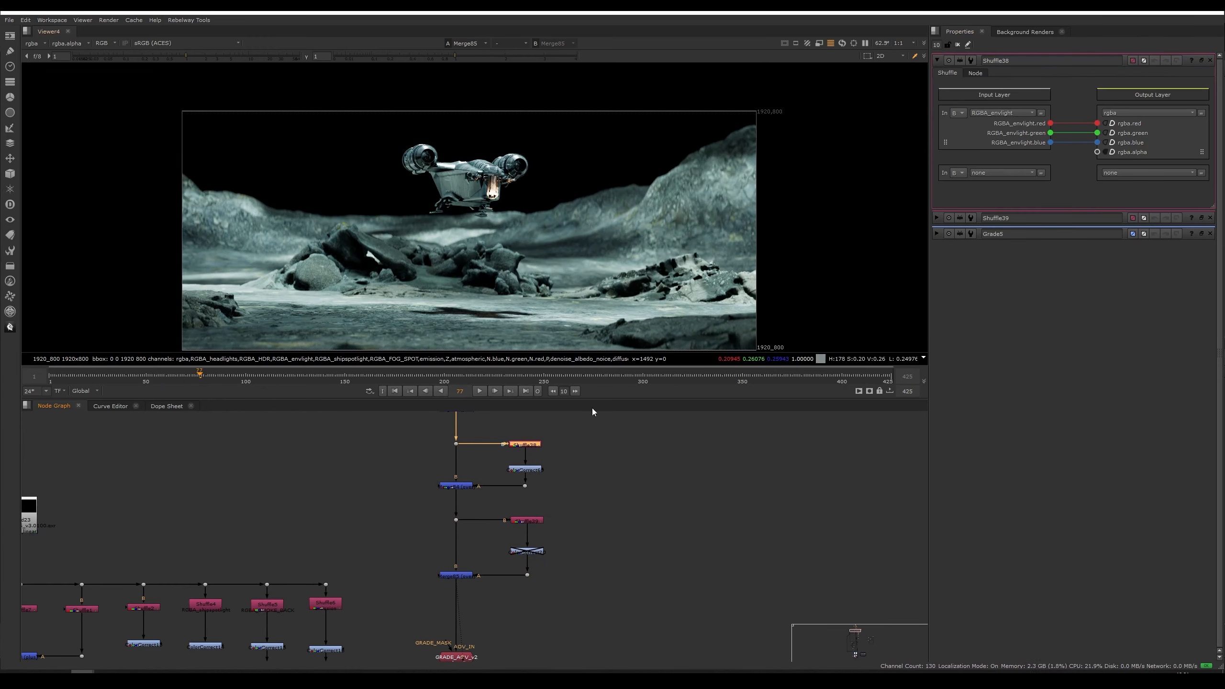
# Step: View the upper merge and try dragging the ColorCorrect node's master gain, then undo the change
pyautogui.scroll(3, 475, 469)
pyautogui.click(458, 493)
pyautogui.press('1')
pyautogui.click(555, 473)
pyautogui.doubleClick(554, 470)
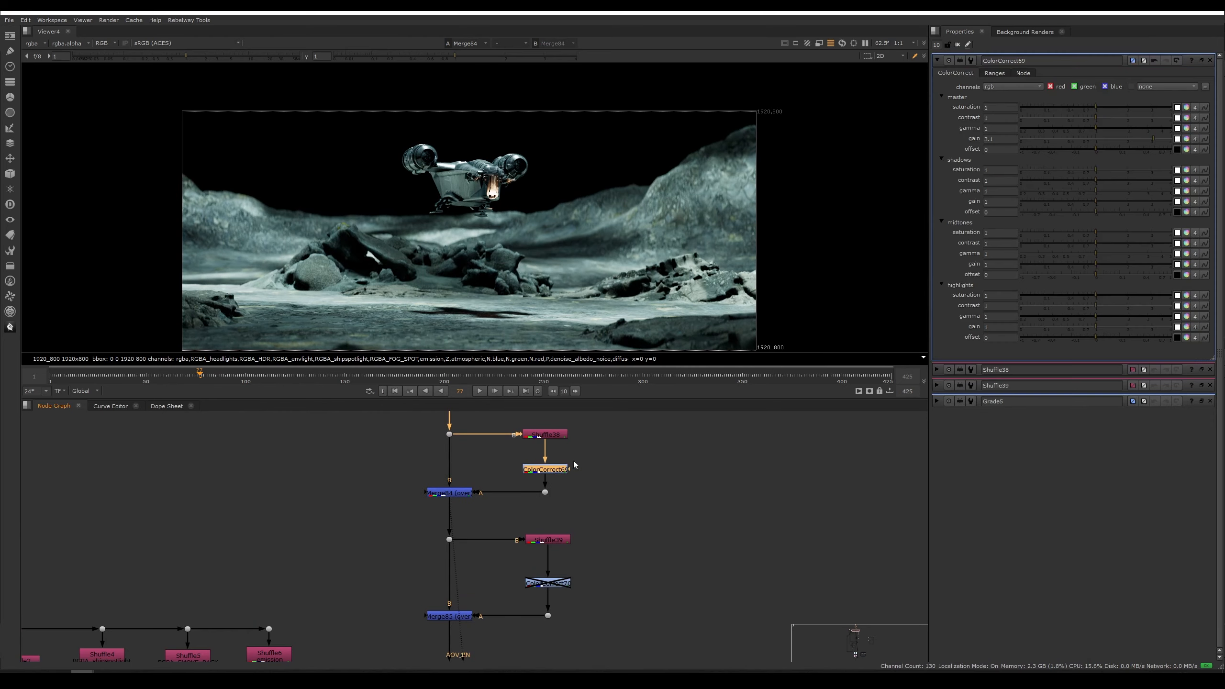
pyautogui.moveTo(1153, 139); pyautogui.dragTo(1118, 138)
pyautogui.hotkey('ctrl', 'z')
pyautogui.hotkey('ctrl', 'z')
# Step: Re-enable the colour-correct node in the lower light branch and view the lower merge node
pyautogui.click(540, 583)
pyautogui.press('d')
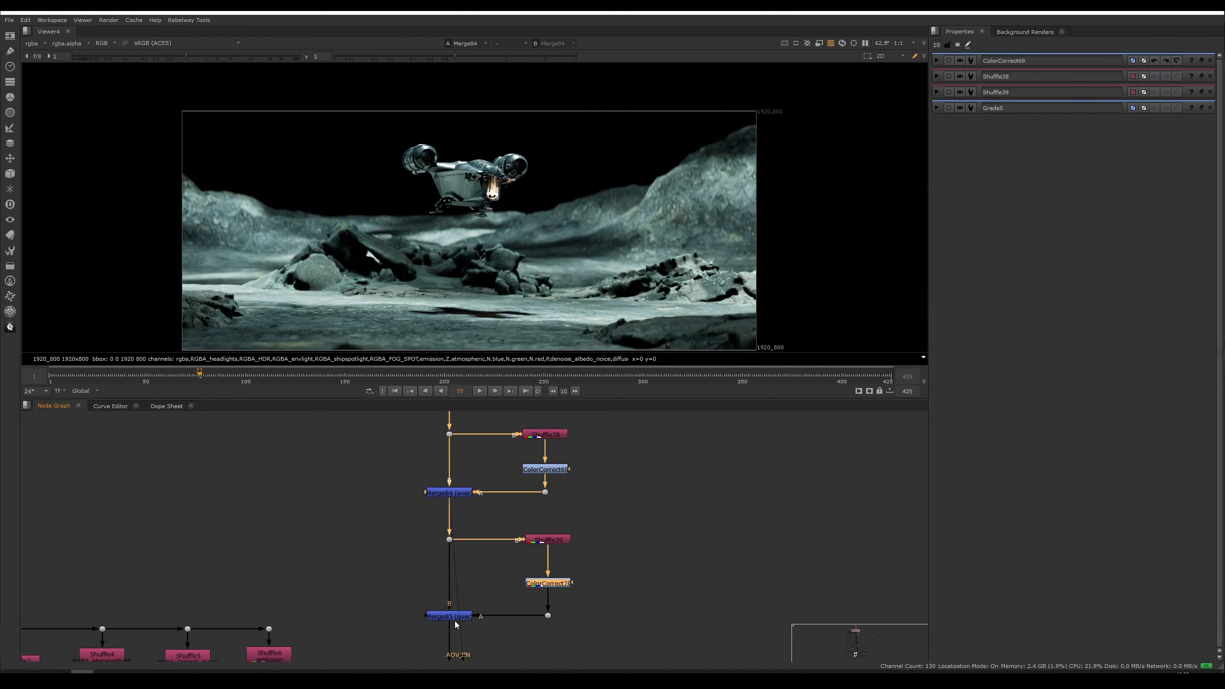
pyautogui.click(454, 619)
pyautogui.press('1')
# Step: Switch to Houdini and pan the object network to the Arnold light nodes
pyautogui.scroll(-2, 387, 520)
pyautogui.moveTo(199, 672)
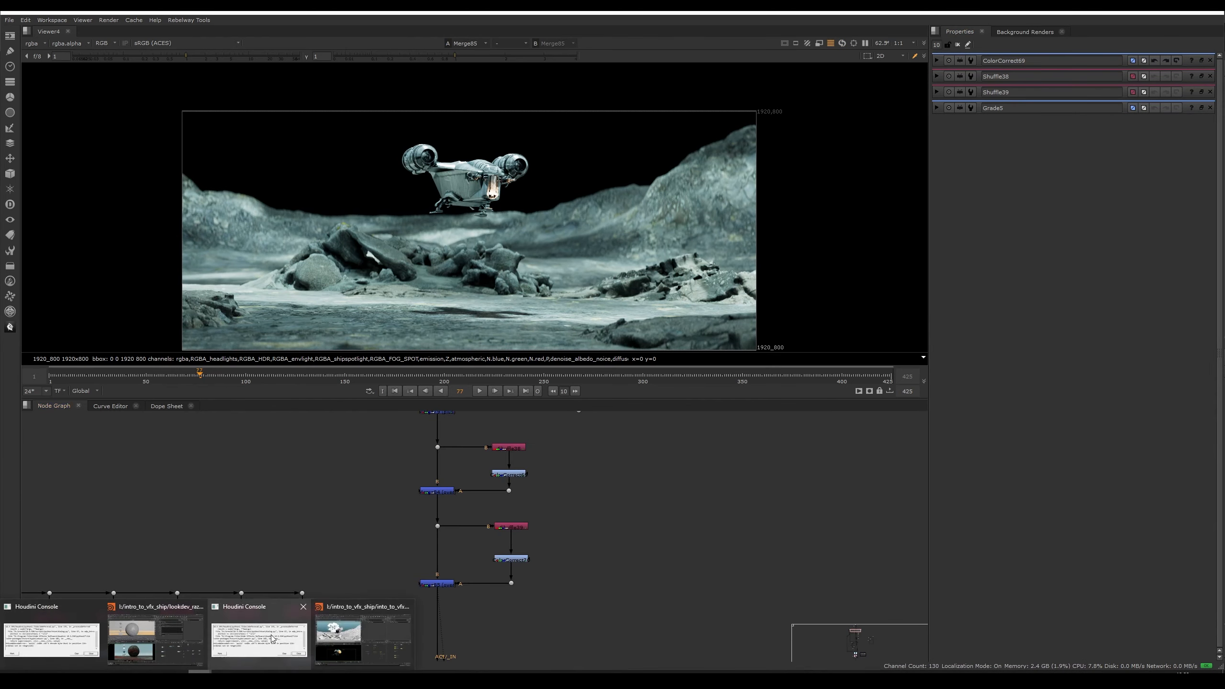
pyautogui.click(178, 638)
pyautogui.moveTo(748, 424); pyautogui.dragTo(739, 506, button='middle')
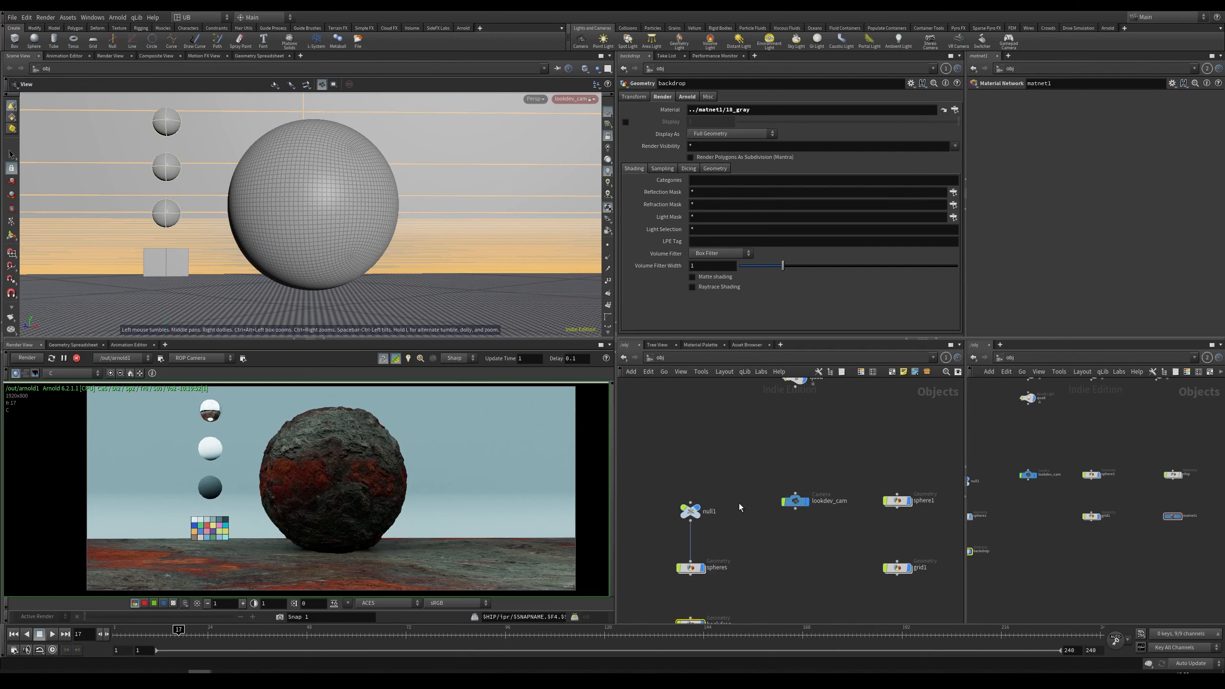
pyautogui.scroll(-4, 738, 506)
pyautogui.moveTo(733, 461); pyautogui.dragTo(724, 508, button='middle')
pyautogui.moveTo(798, 507); pyautogui.dragTo(715, 516, button='middle')
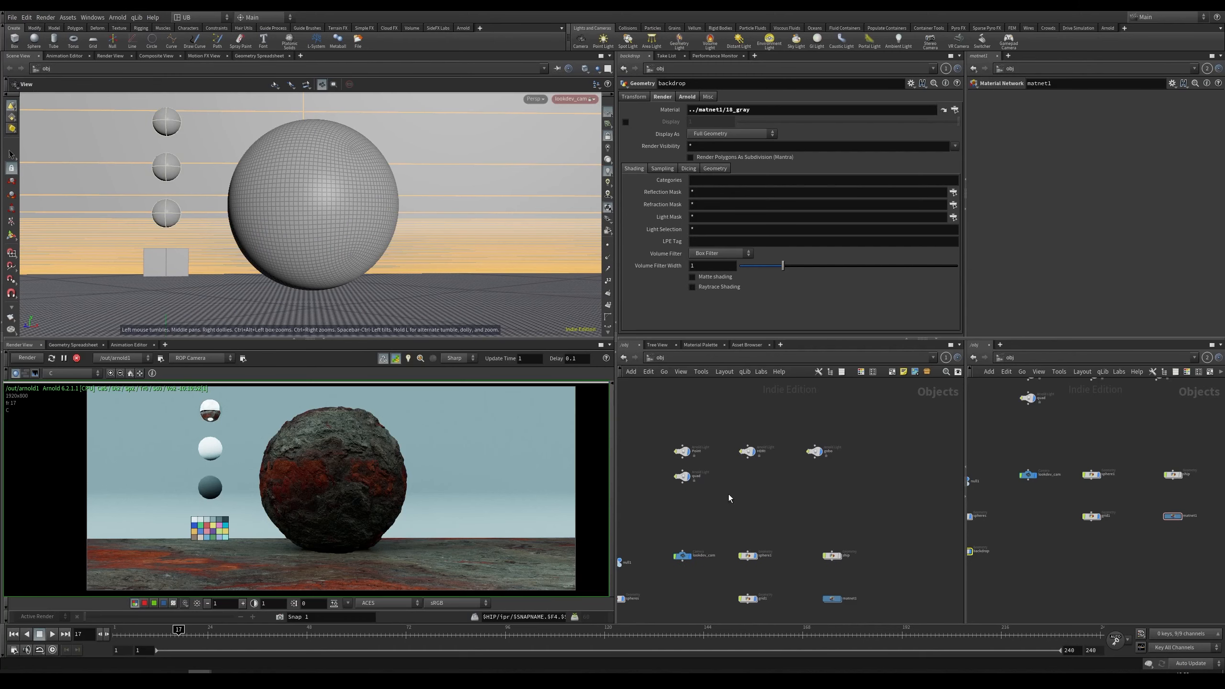
pyautogui.scroll(5, 727, 493)
pyautogui.scroll(-1, 761, 510)
pyautogui.moveTo(779, 458); pyautogui.dragTo(769, 506, button='middle')
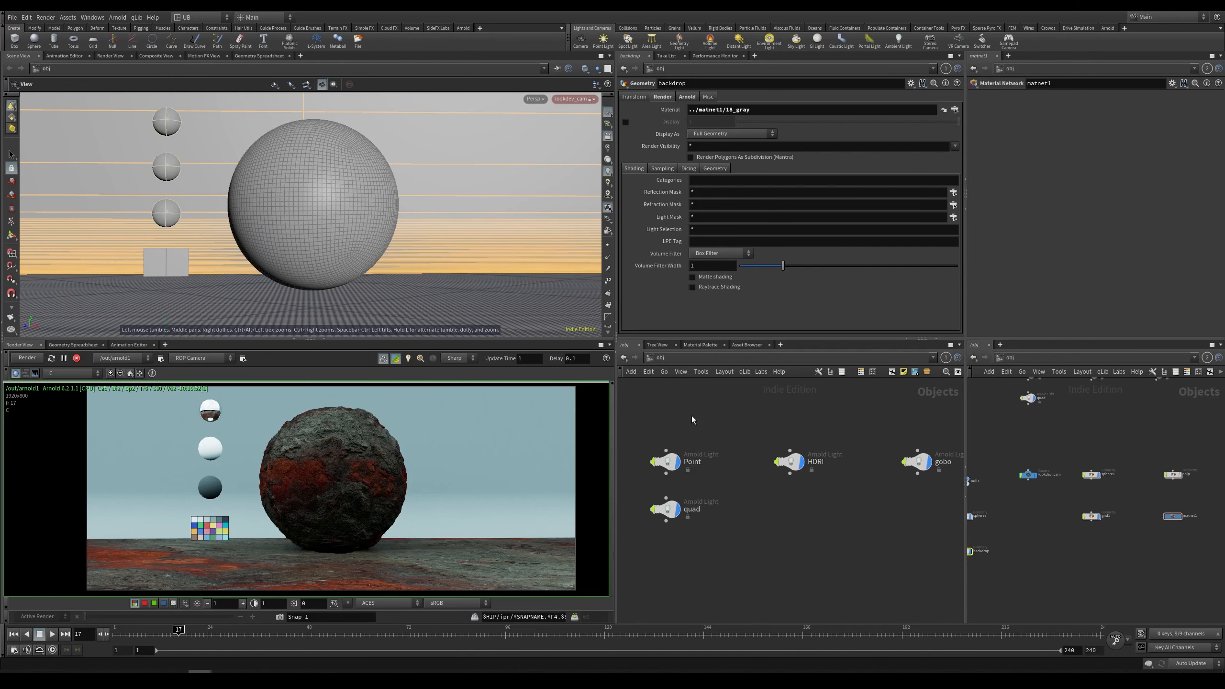
# Step: Inspect the HDRI light's settings and activate the Point light for the interactive render
pyautogui.moveTo(640, 413); pyautogui.dragTo(729, 483)
pyautogui.moveTo(798, 504); pyautogui.dragTo(821, 461, button='middle')
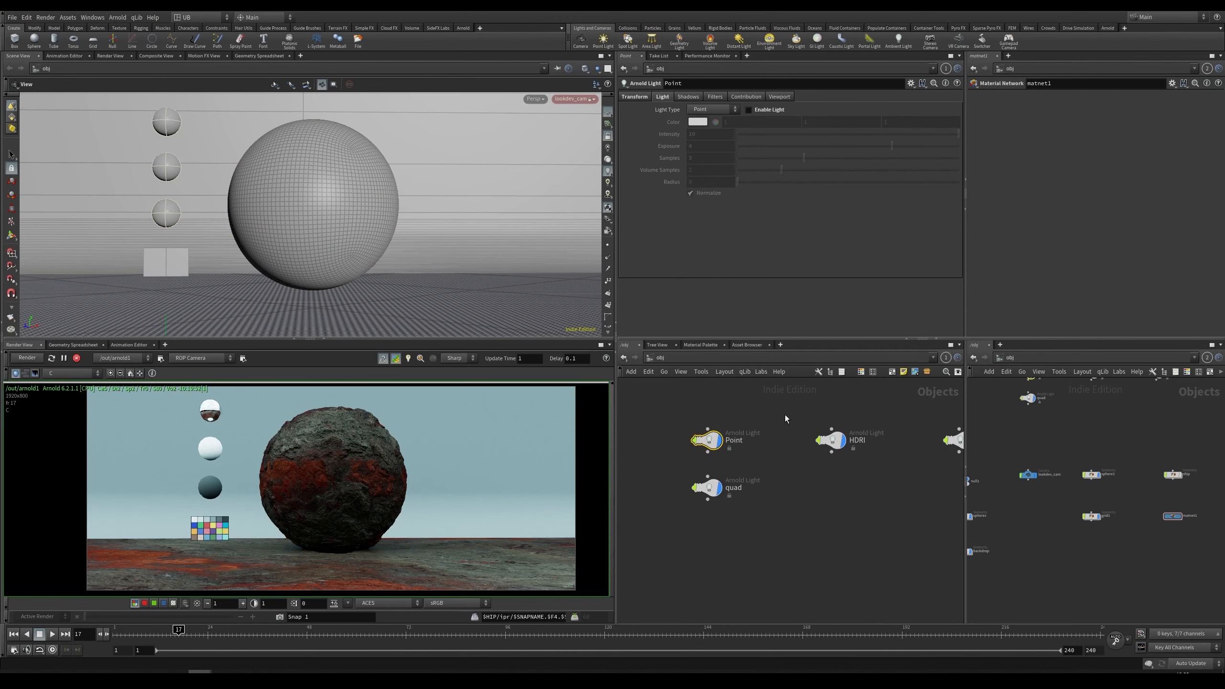
pyautogui.click(830, 440)
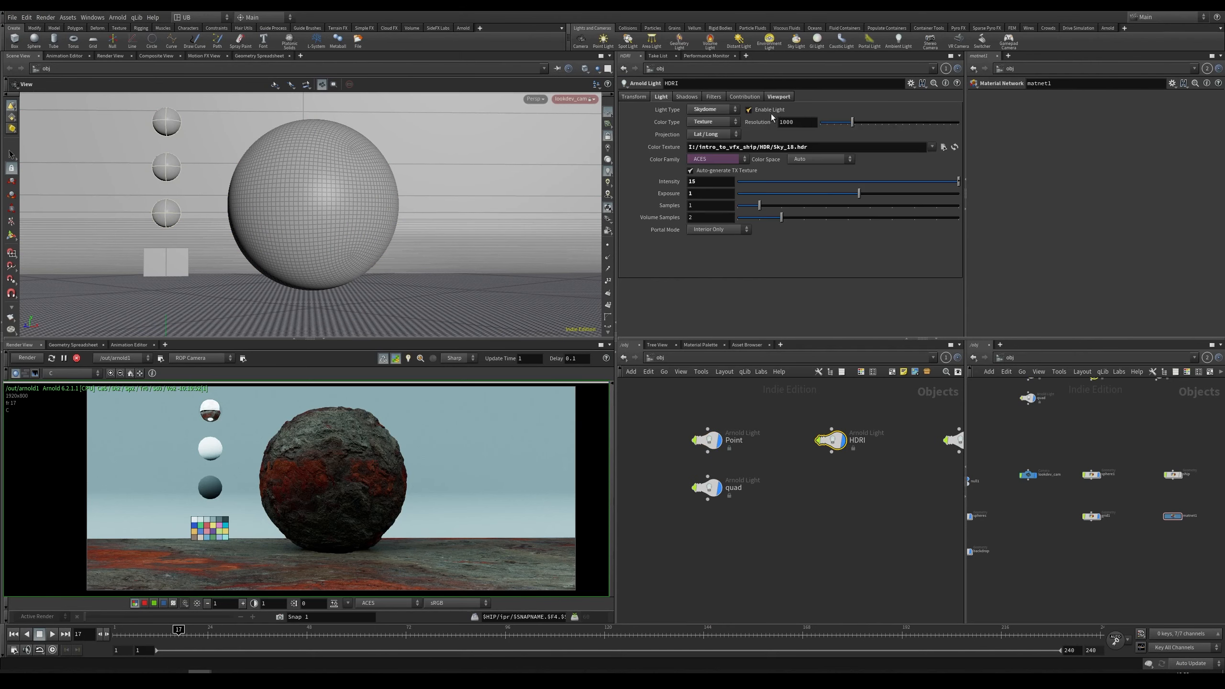
pyautogui.click(686, 442)
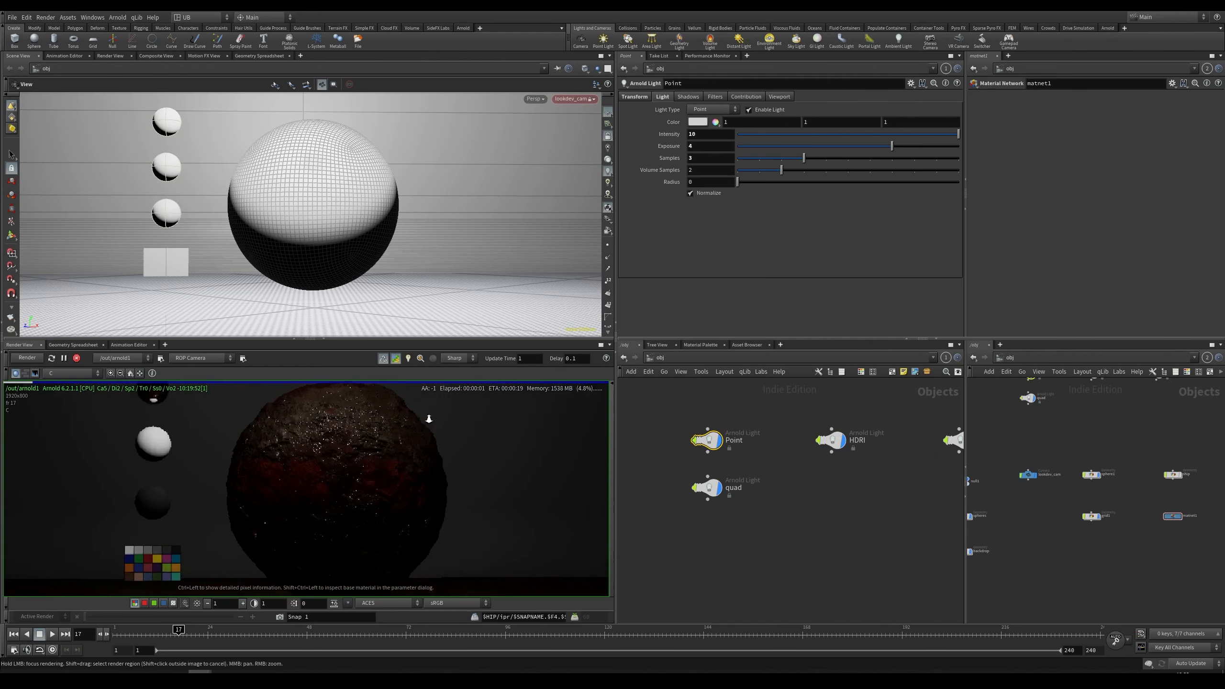
# Step: Enlarge the render view and zoom and pan around the Point-lit render to examine it
pyautogui.moveTo(332, 469); pyautogui.dragTo(332, 466, button='right')
pyautogui.moveTo(375, 470); pyautogui.dragTo(340, 481, button='middle')
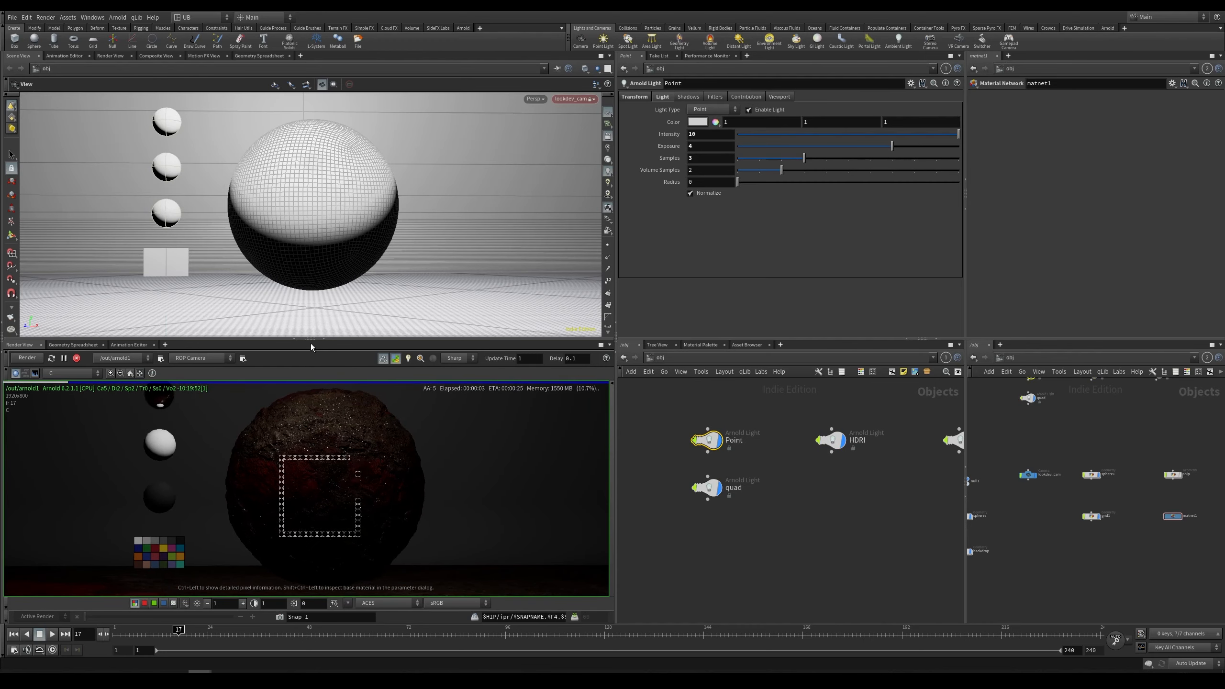
pyautogui.moveTo(311, 339); pyautogui.dragTo(331, 290)
pyautogui.moveTo(336, 449); pyautogui.dragTo(366, 408, button='right')
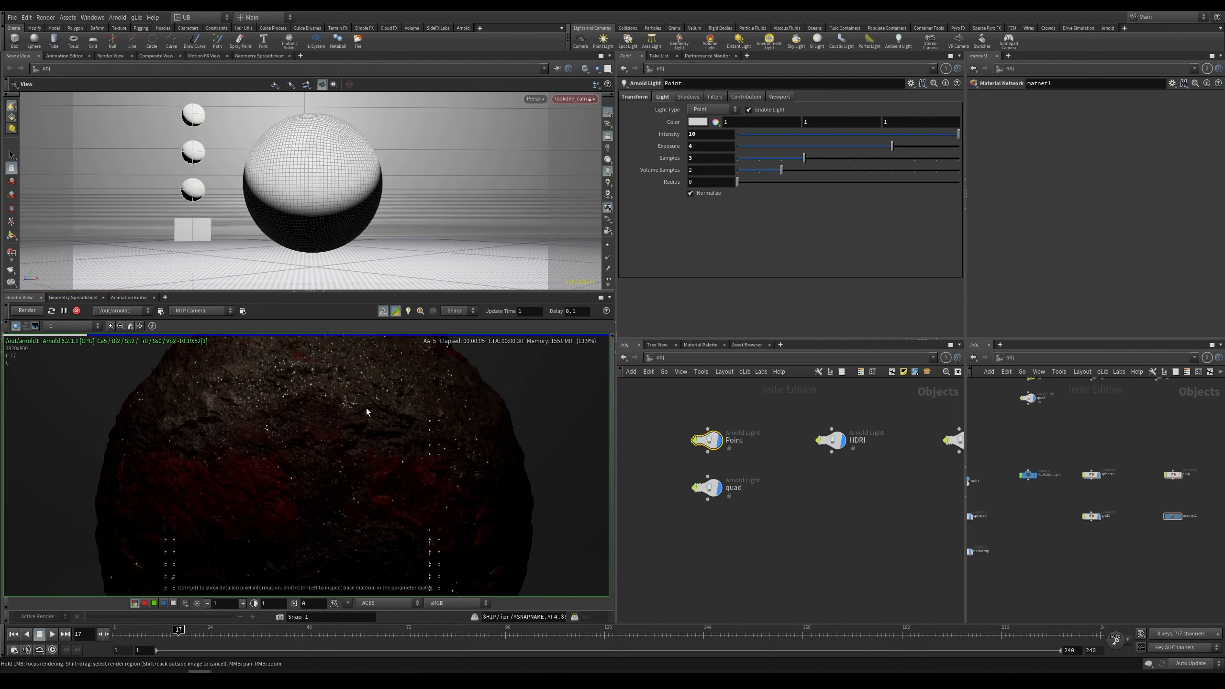
pyautogui.moveTo(329, 402); pyautogui.dragTo(324, 464, button='middle')
pyautogui.scroll(3, 322, 465)
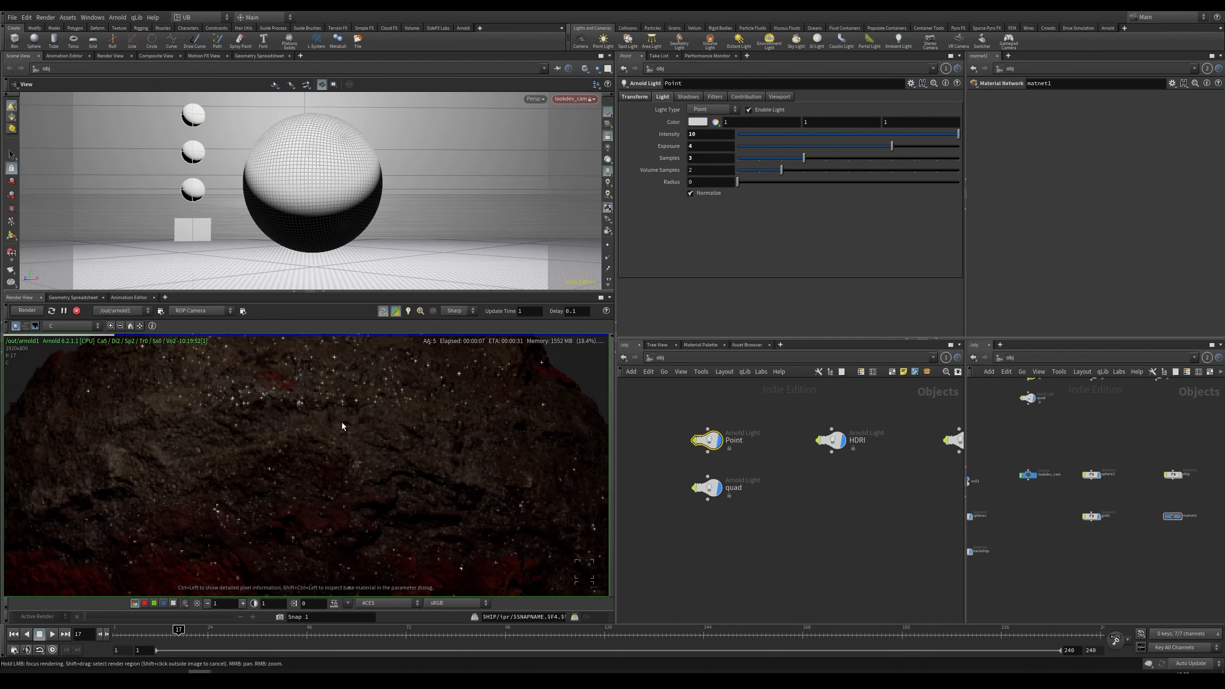
pyautogui.scroll(-2, 317, 508)
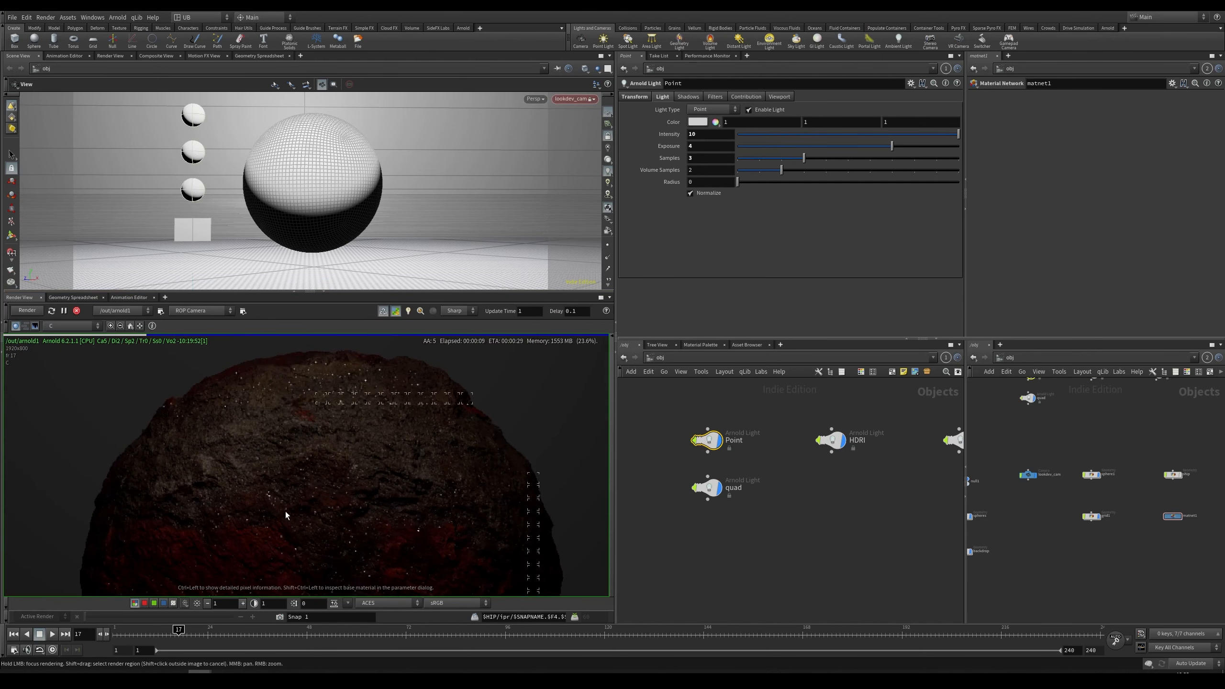
pyautogui.scroll(2, 257, 481)
pyautogui.scroll(2, 289, 488)
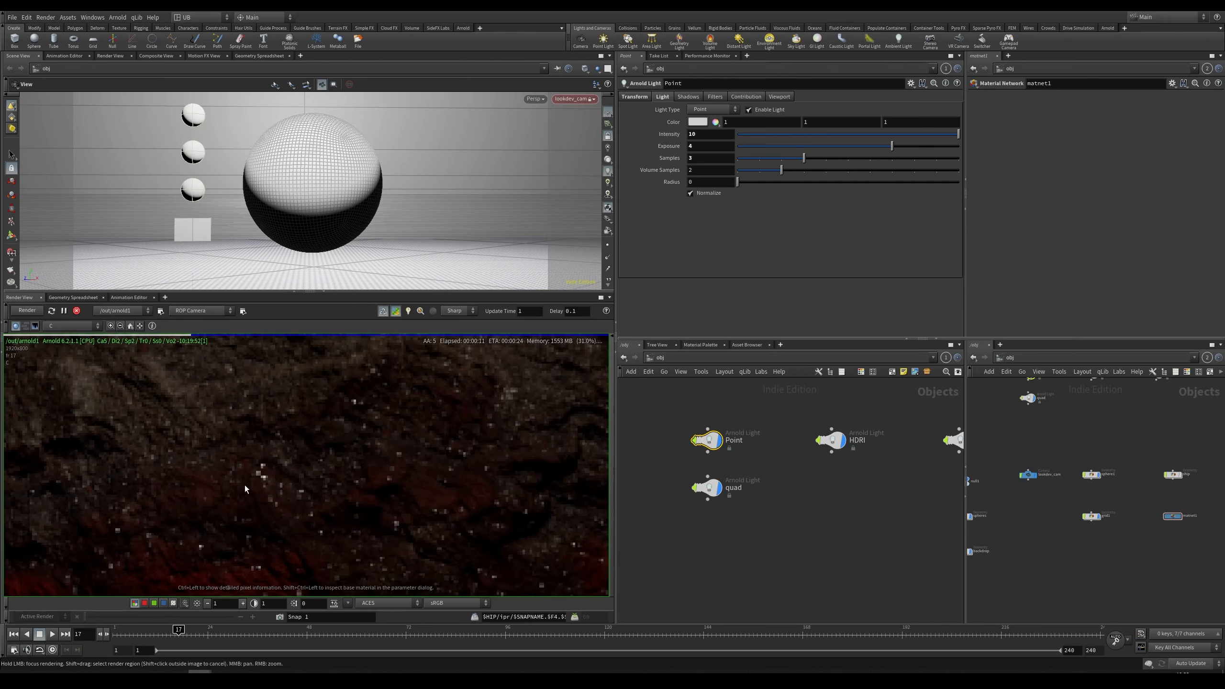
pyautogui.scroll(-5, 245, 489)
pyautogui.scroll(-3, 387, 452)
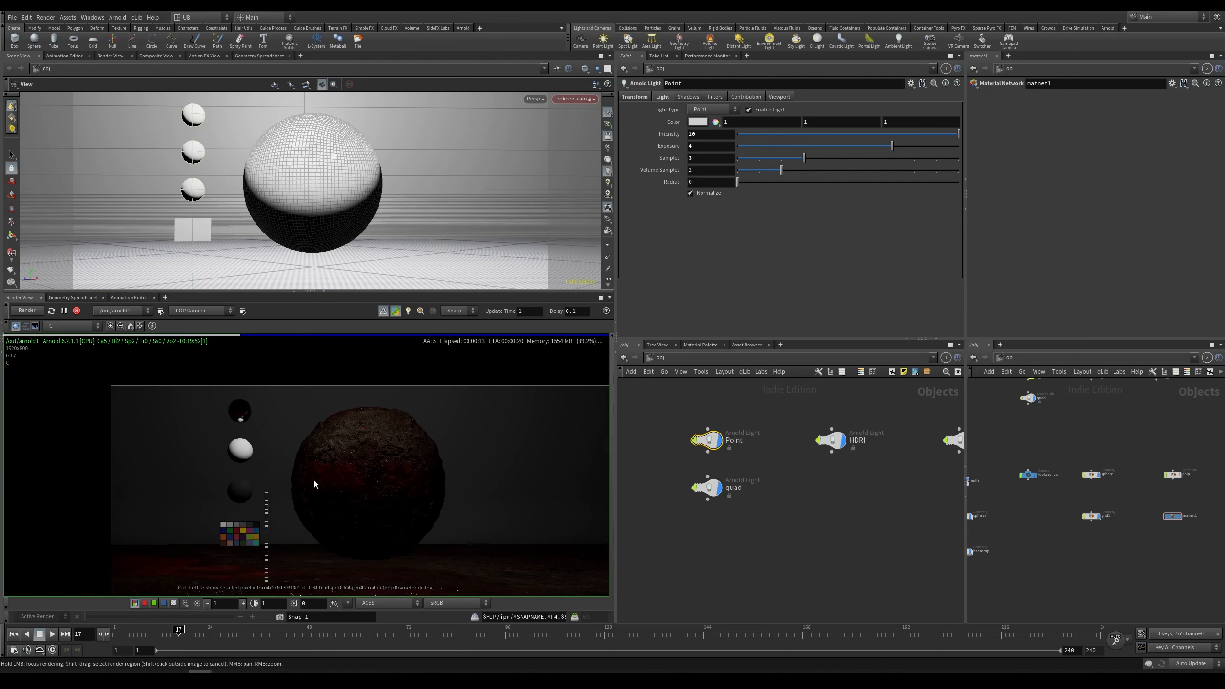
pyautogui.scroll(-2, 383, 462)
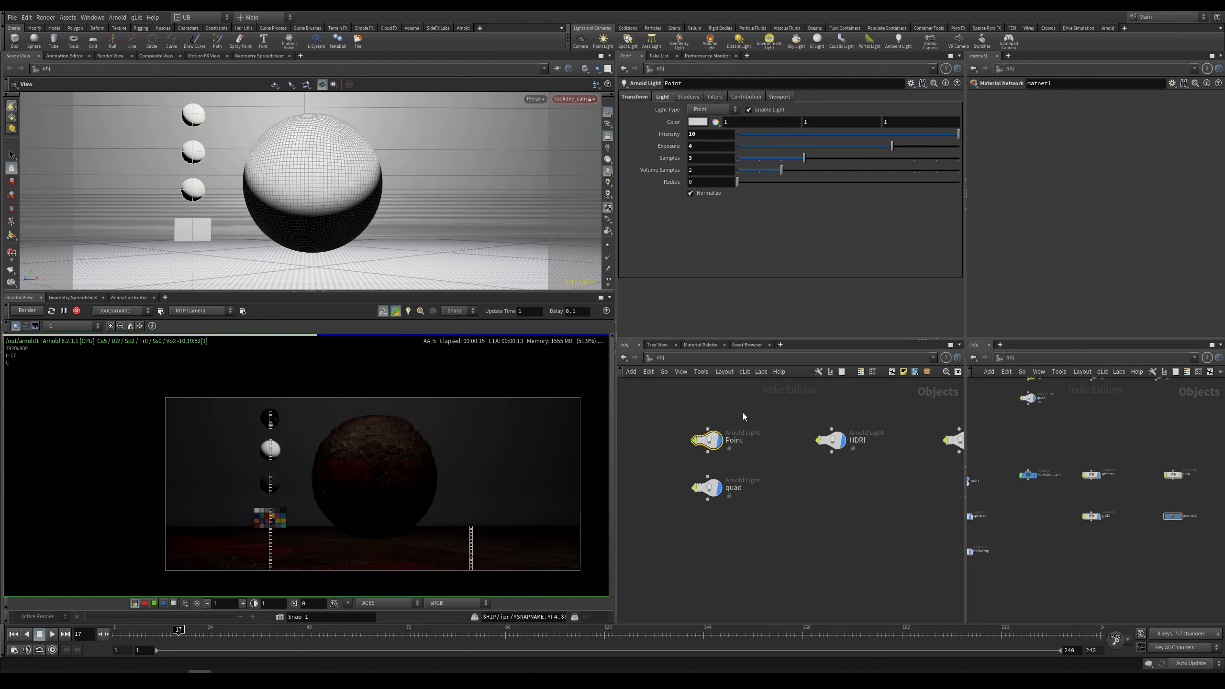
# Step: Select the quad light, enable it, and raise its exposure to about 6.71
pyautogui.moveTo(670, 456); pyautogui.dragTo(739, 515)
pyautogui.click(748, 109)
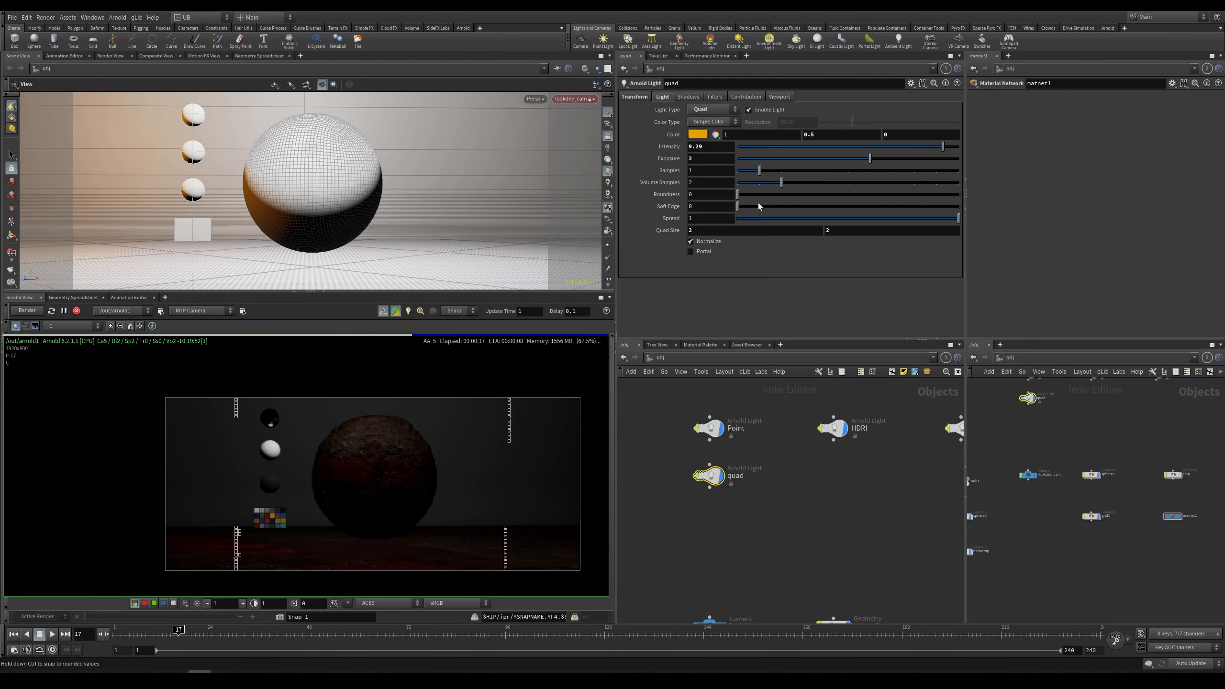
pyautogui.scroll(1, 389, 502)
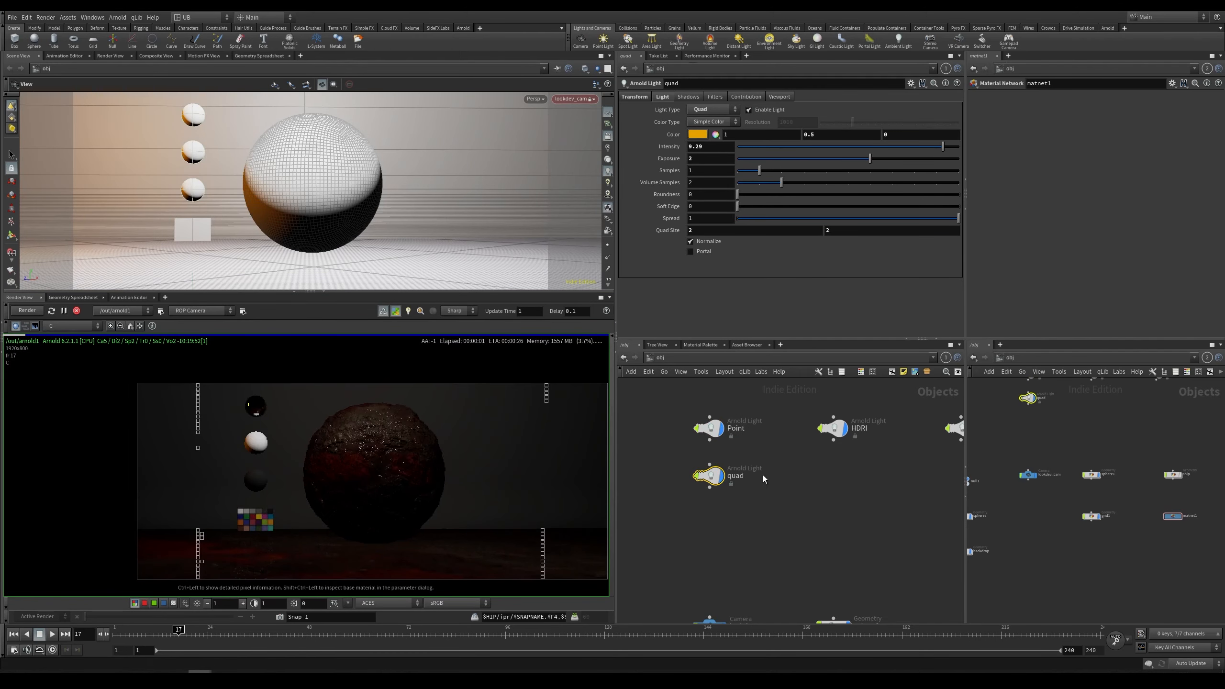
pyautogui.click(921, 158)
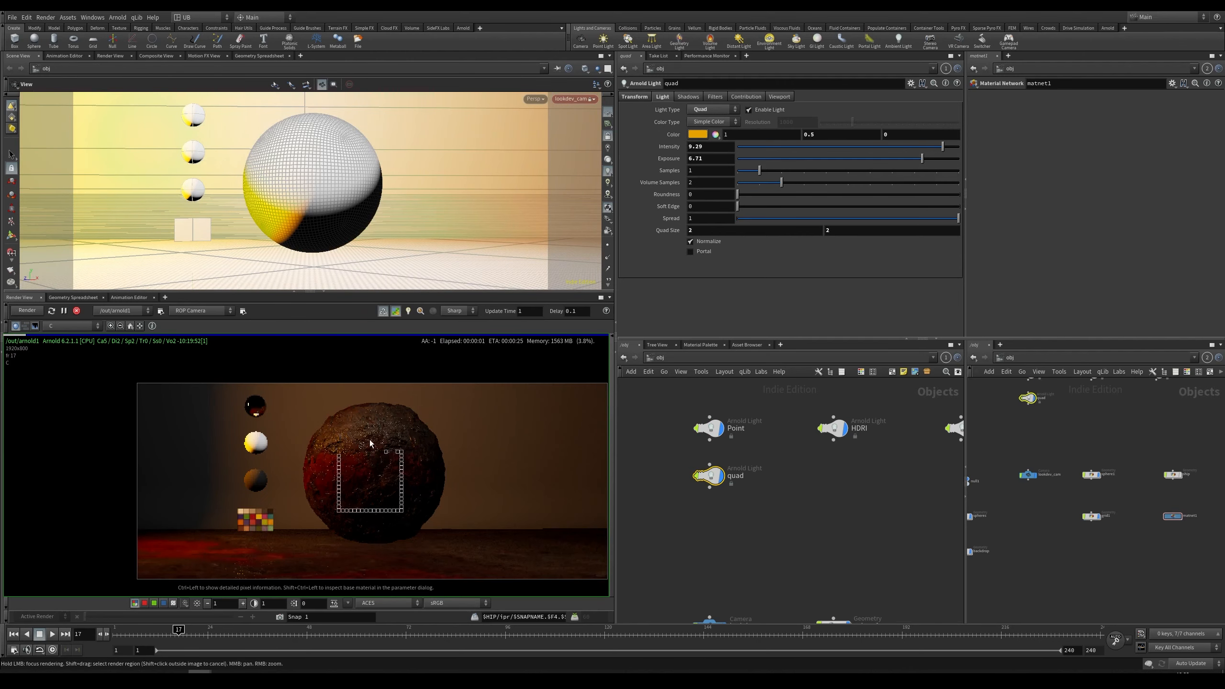
# Step: Reselect the quad light in the network and save the scene
pyautogui.moveTo(354, 506); pyautogui.dragTo(316, 479, button='middle')
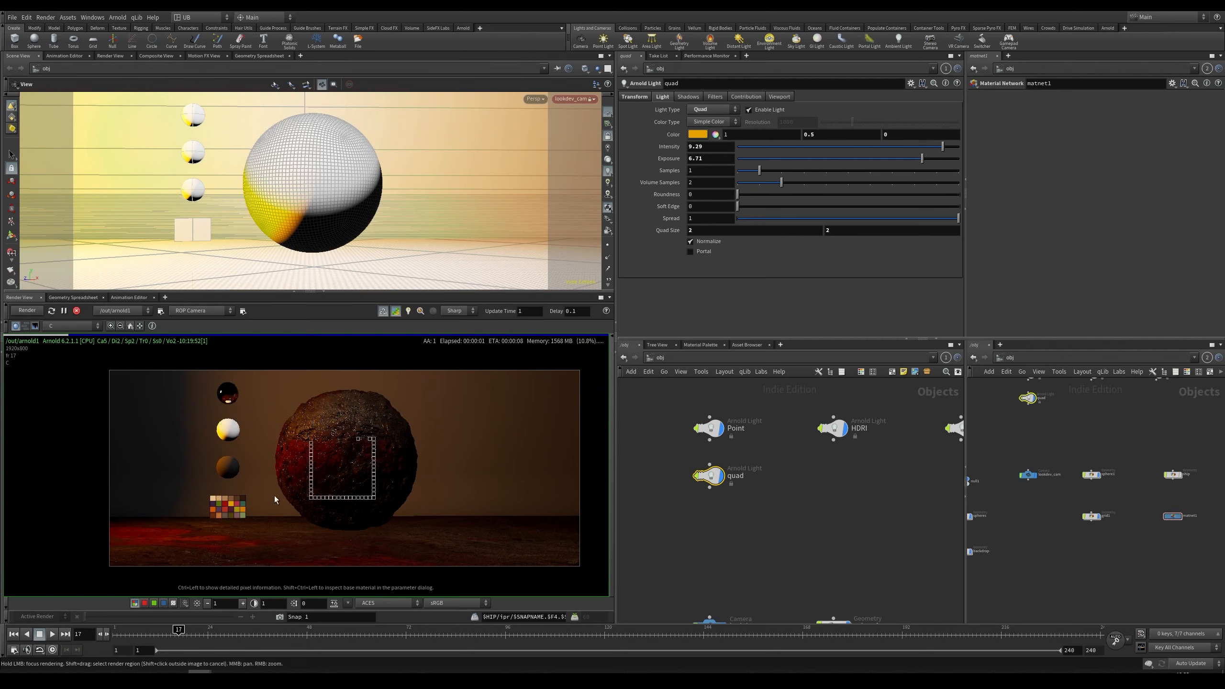
pyautogui.moveTo(778, 401); pyautogui.dragTo(656, 457)
pyautogui.moveTo(802, 458); pyautogui.dragTo(653, 521)
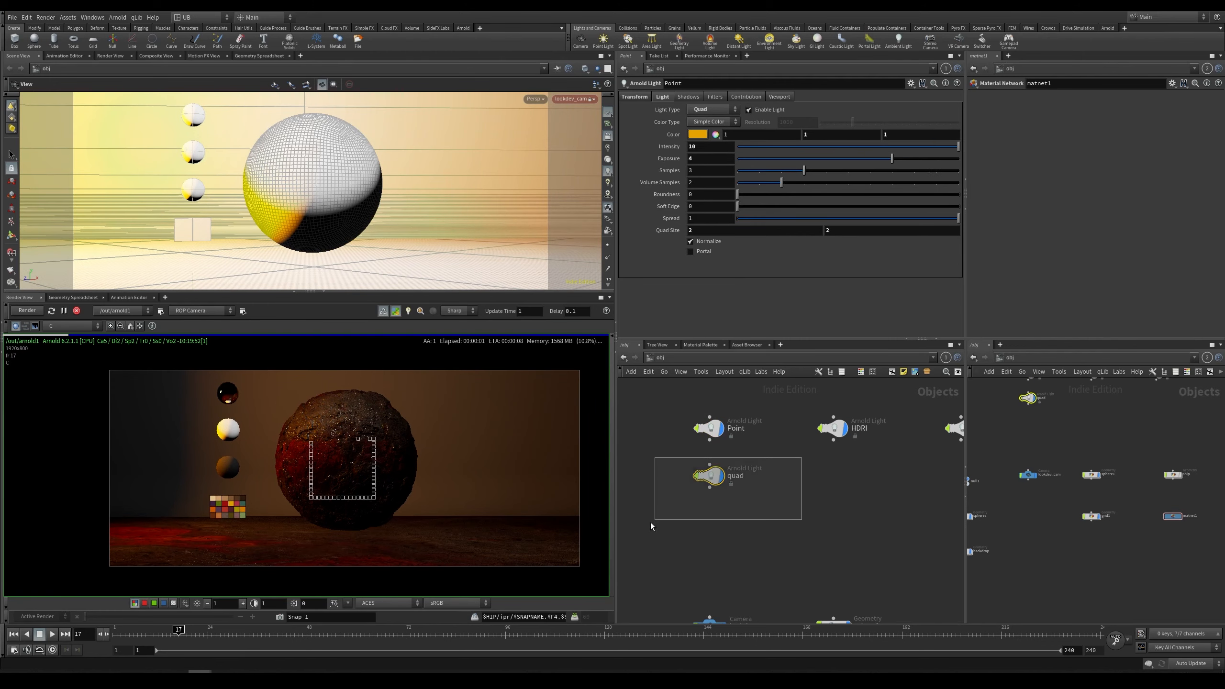
pyautogui.moveTo(677, 511); pyautogui.dragTo(685, 511, button='middle')
pyautogui.hotkey('ctrl', 's')
pyautogui.scroll(1, 356, 457)
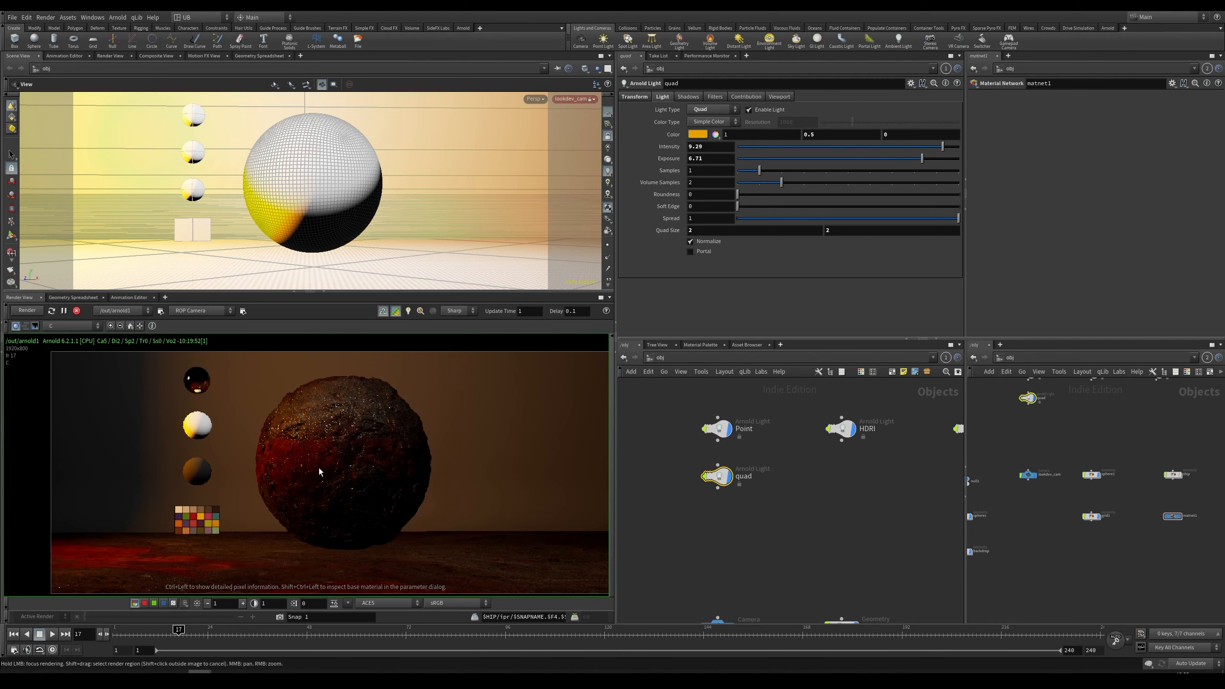
pyautogui.scroll(-1, 318, 472)
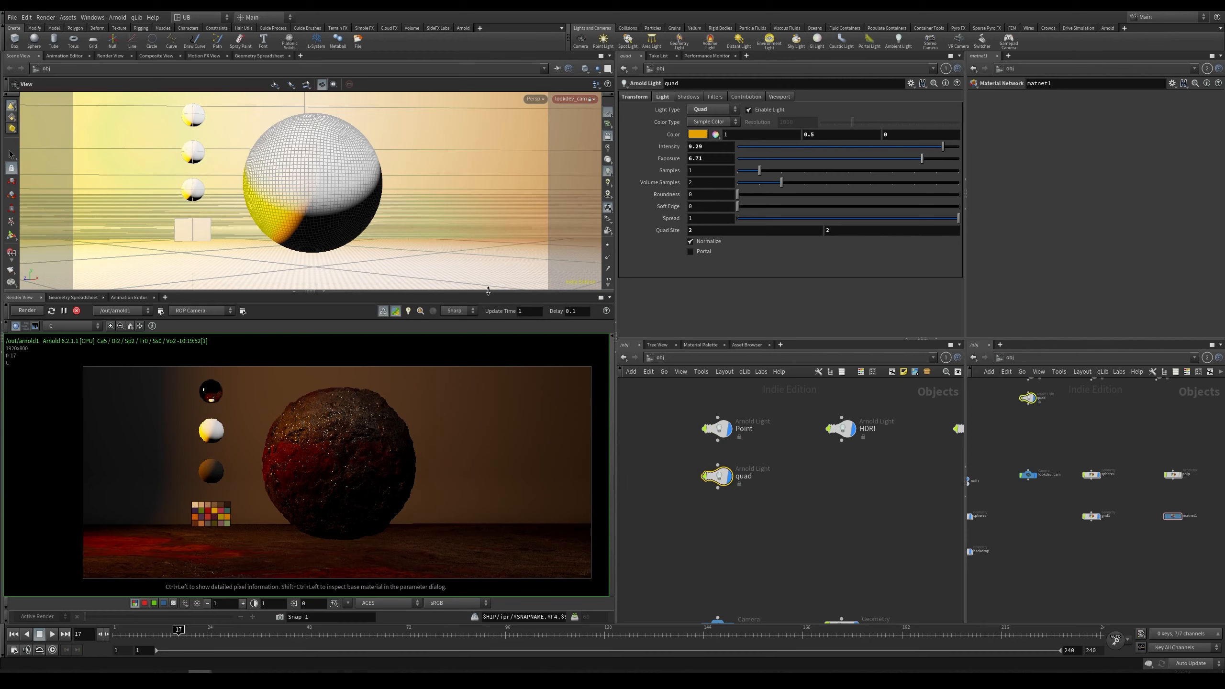
# Step: Frame the quad light in the viewport and set its quad size to 0.4 by 0.4
pyautogui.press('f')
pyautogui.moveTo(420, 192); pyautogui.dragTo(144, 261, button='right')
pyautogui.moveTo(357, 145); pyautogui.dragTo(475, 186)
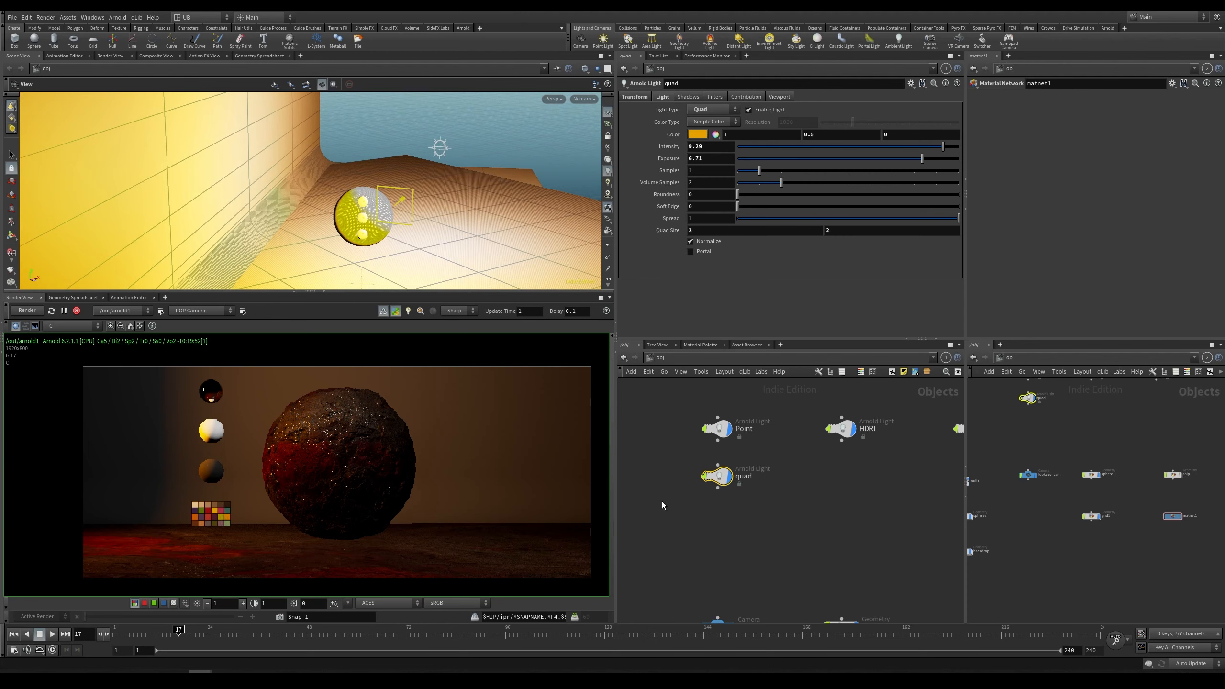
pyautogui.moveTo(438, 212); pyautogui.dragTo(415, 192, button='middle')
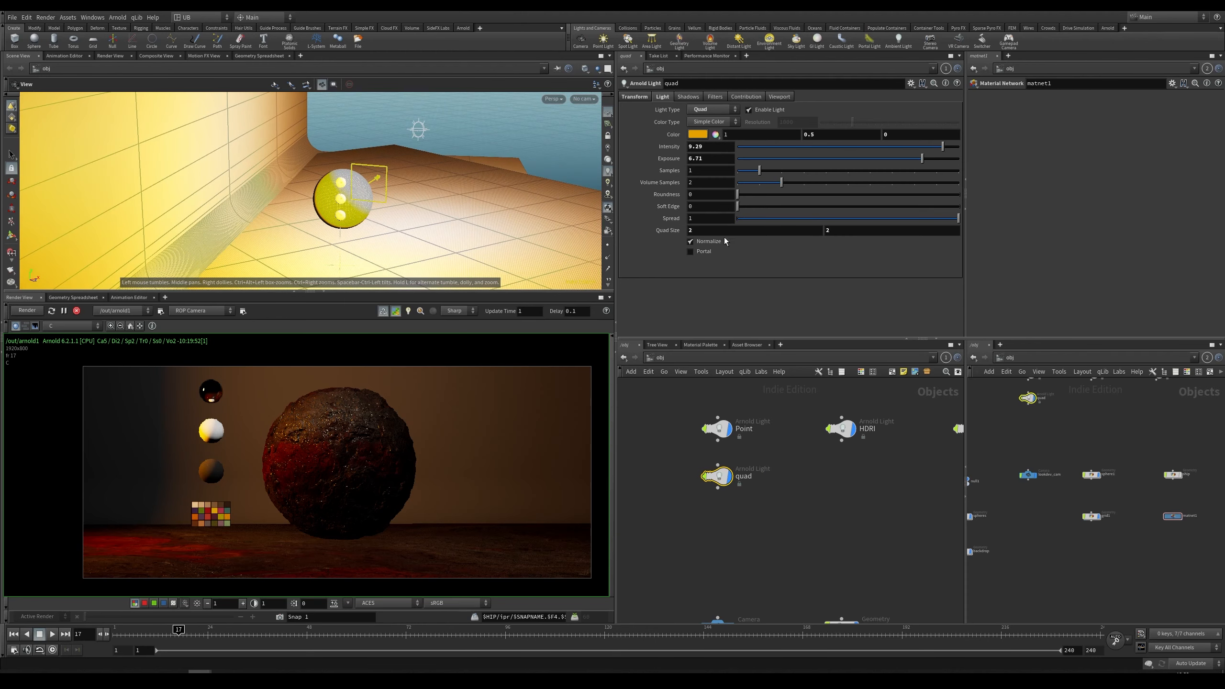
pyautogui.write('0.4')
pyautogui.press('Tab')
pyautogui.write('0.4')
pyautogui.press('Return')
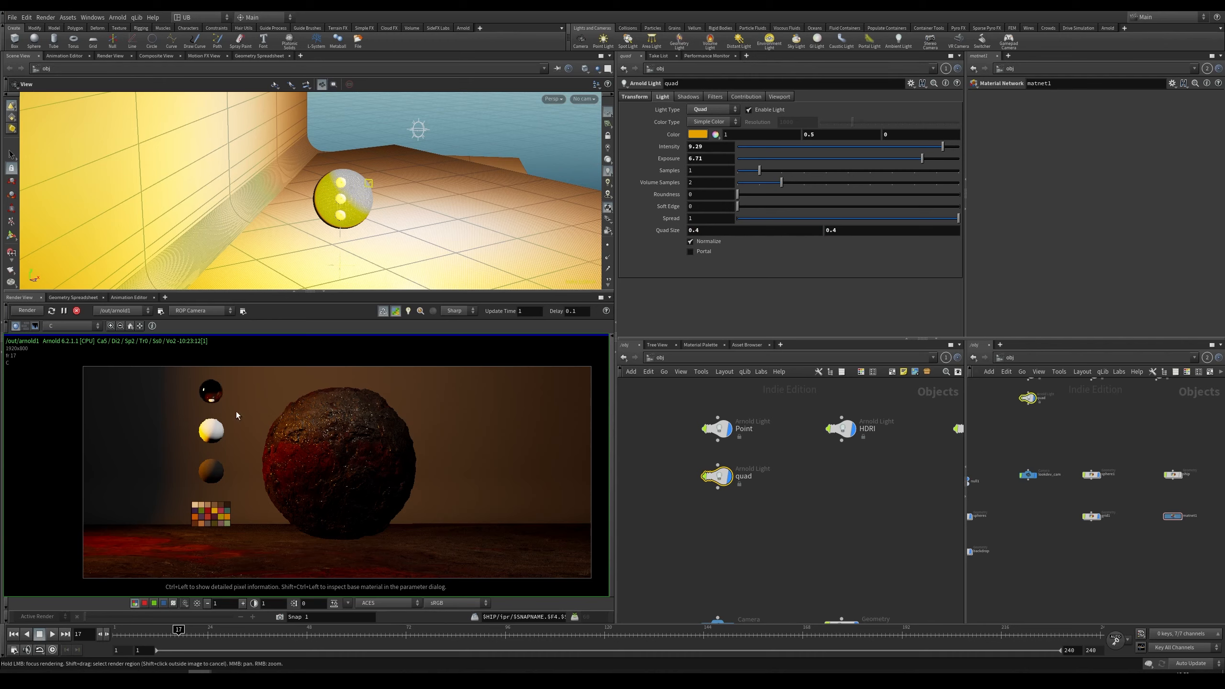
# Step: Zoom and pan around the render to examine the small quad light's effect
pyautogui.scroll(-2, 343, 466)
pyautogui.moveTo(344, 466); pyautogui.dragTo(313, 450, button='middle')
pyautogui.scroll(1, 316, 450)
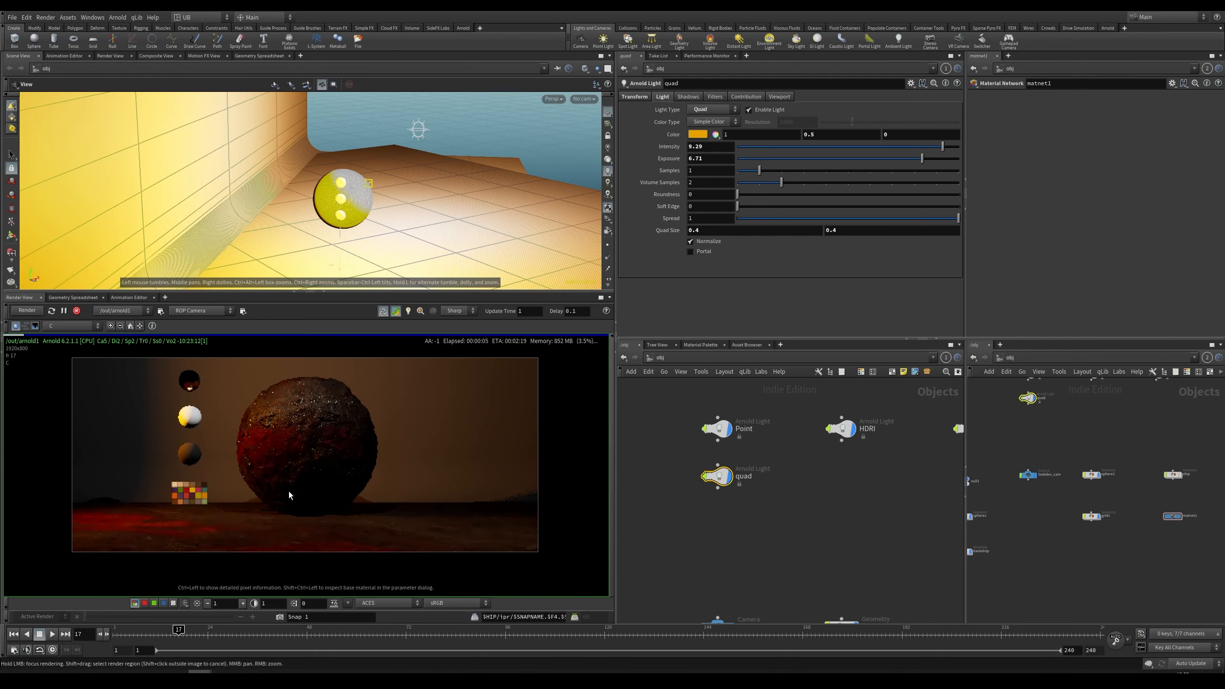
pyautogui.scroll(3, 353, 498)
pyautogui.scroll(-5, 427, 506)
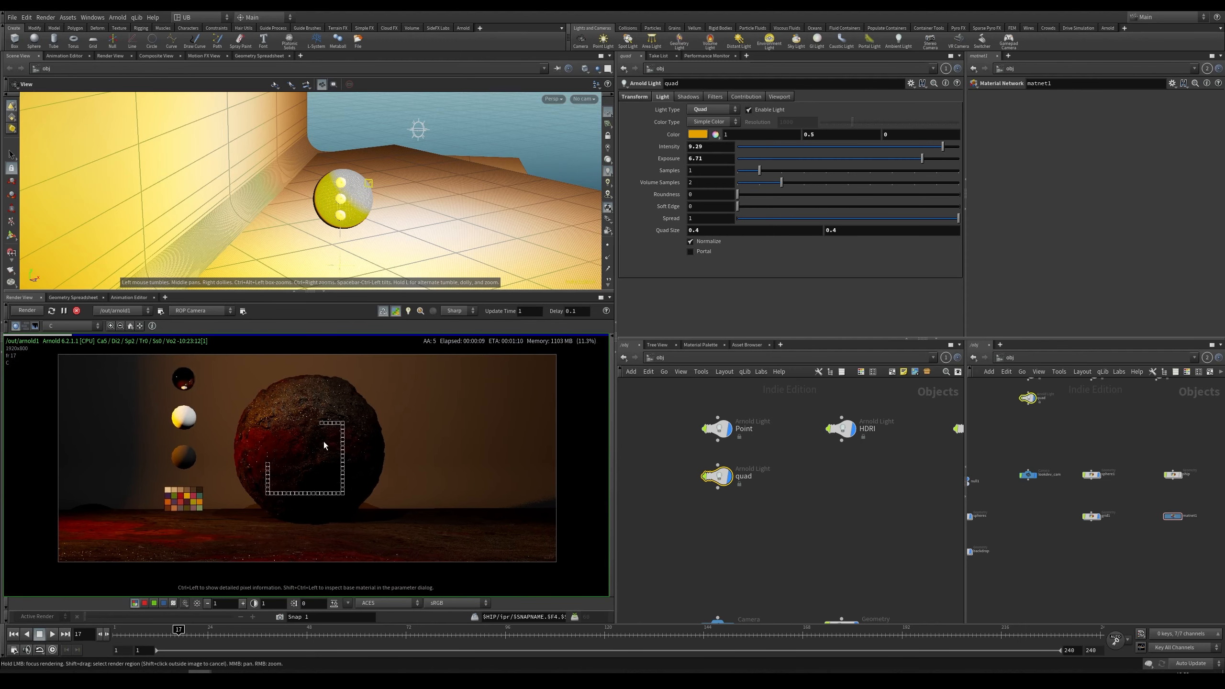
pyautogui.scroll(-2, 319, 497)
pyautogui.scroll(3, 400, 506)
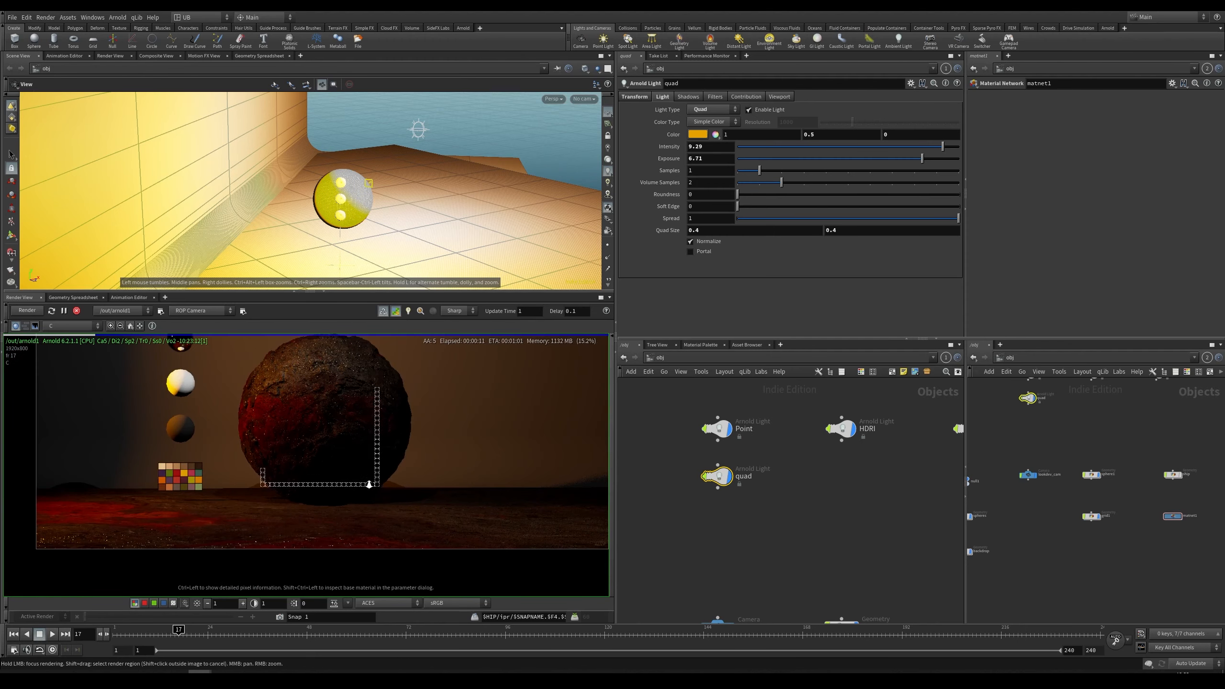
pyautogui.scroll(-2, 377, 475)
# Step: Set the quad light's size to 20 by 20
pyautogui.moveTo(728, 232); pyautogui.dragTo(620, 255)
pyautogui.write('20')
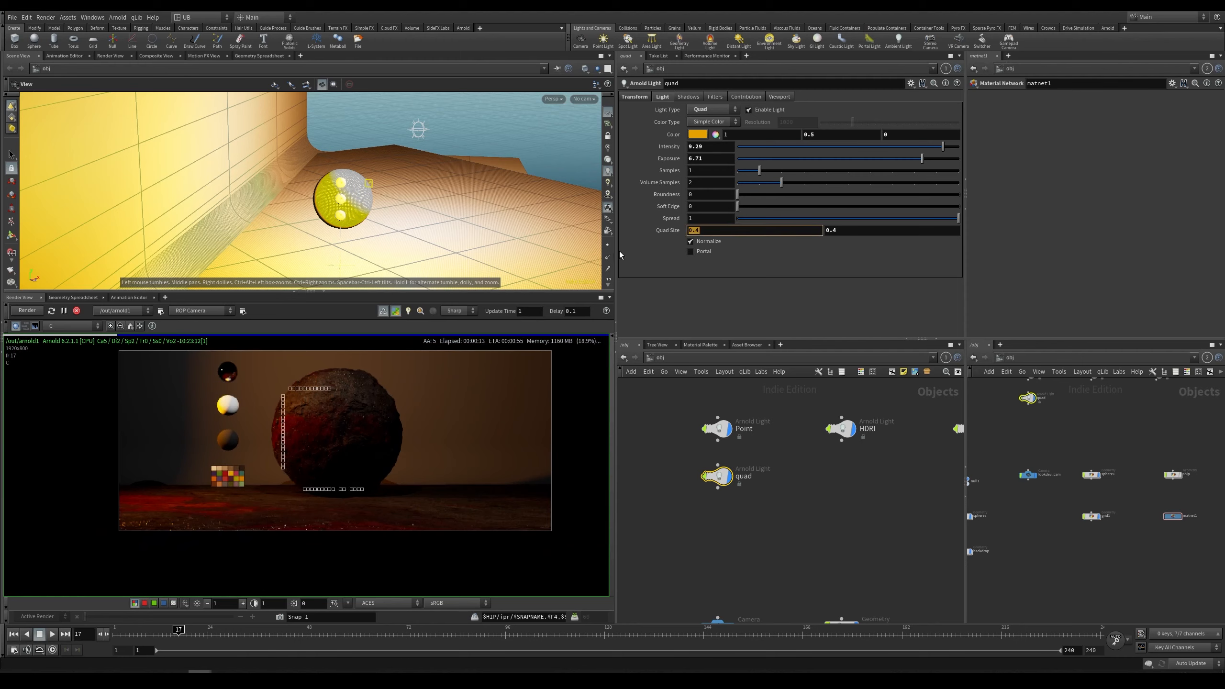
pyautogui.press('Return')
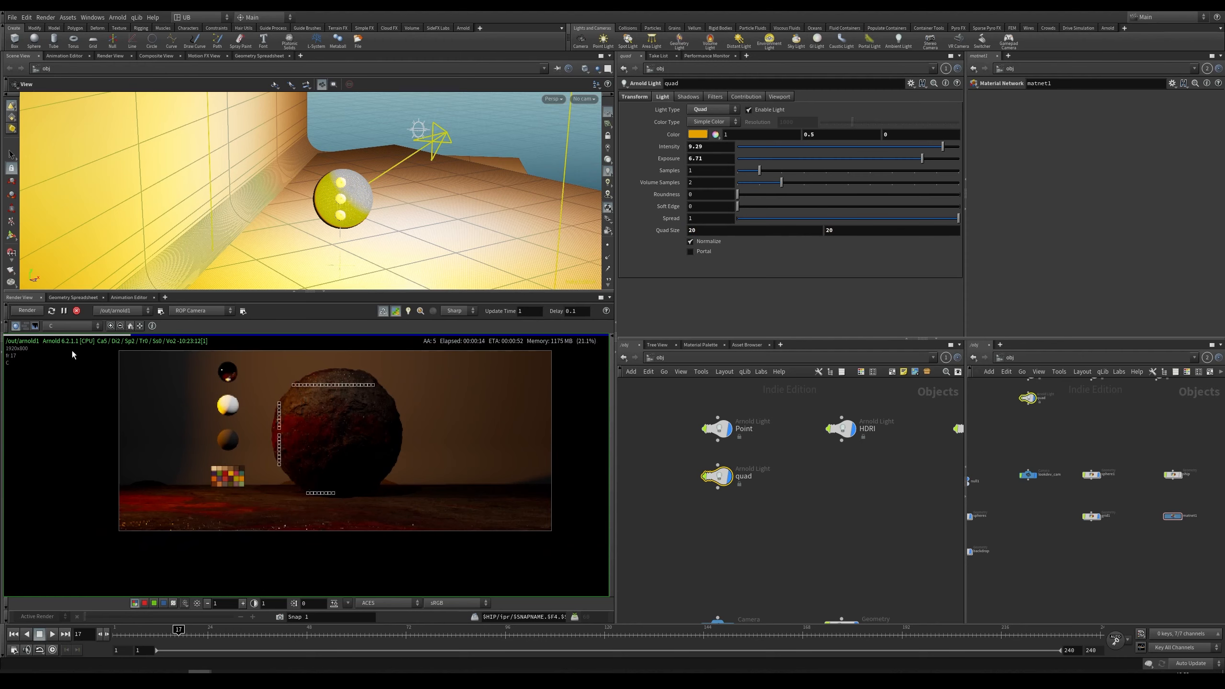
# Step: Restart the interactive render and zoom the render view to check the result
pyautogui.click(28, 311)
pyautogui.scroll(3, 379, 484)
pyautogui.scroll(-1, 422, 458)
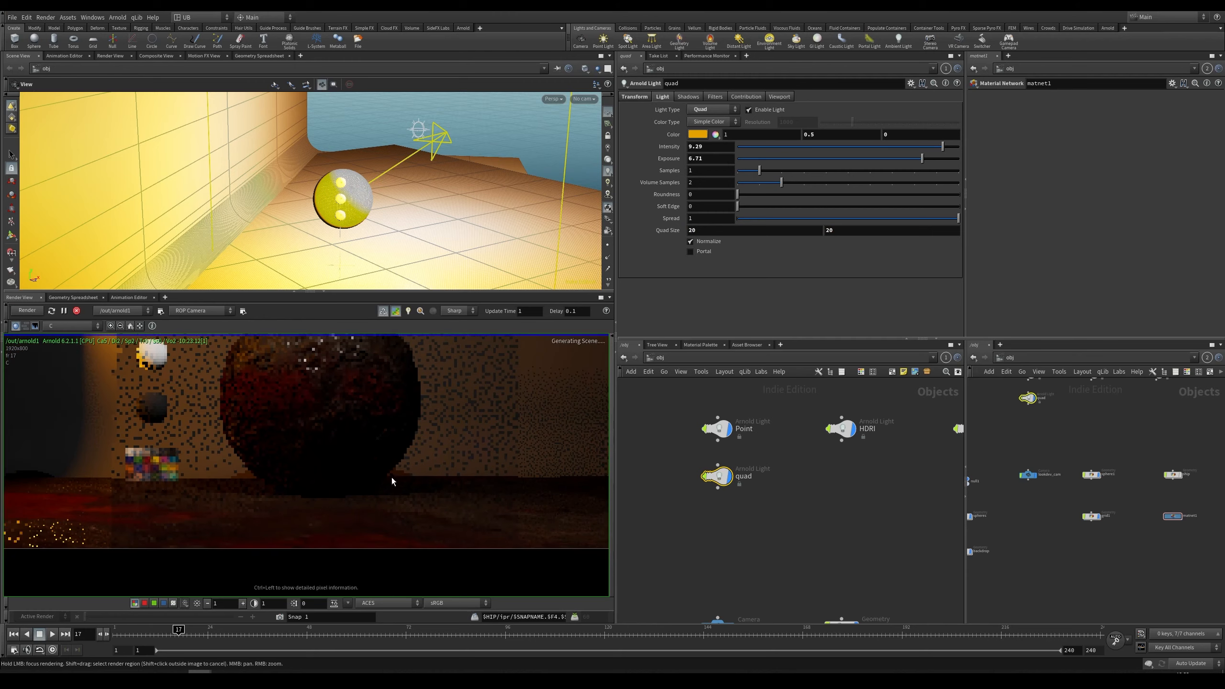
pyautogui.scroll(-2, 380, 482)
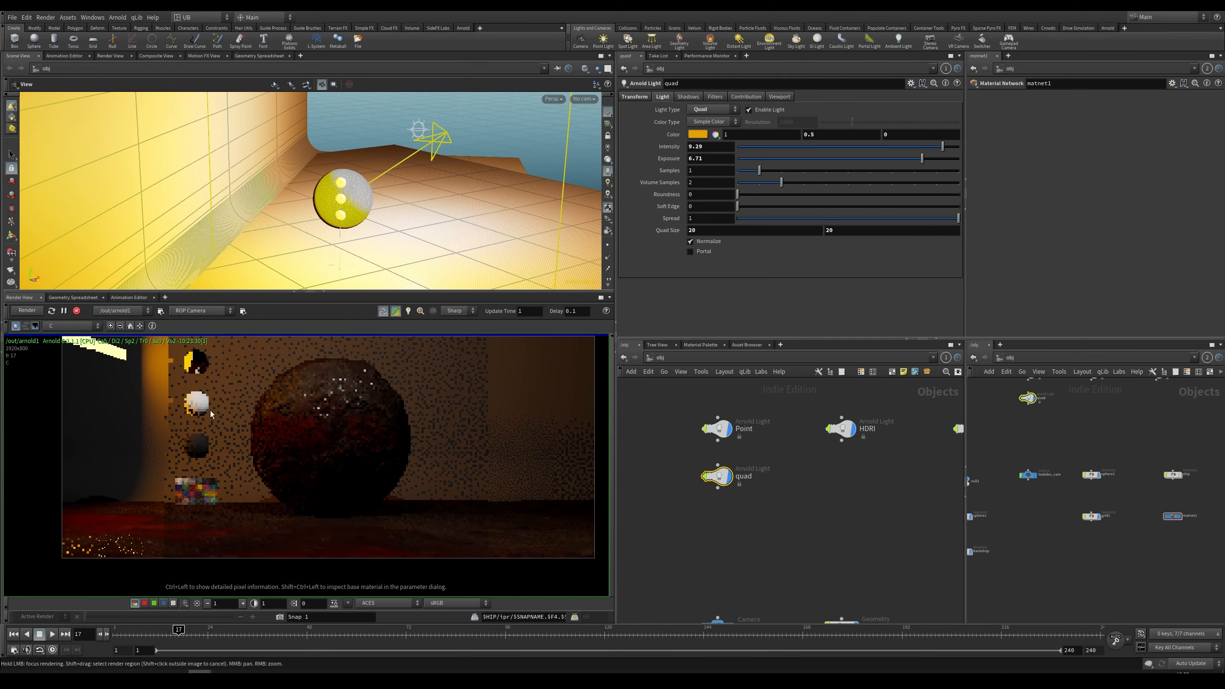
# Step: Pan and zoom around the render view to inspect the large quad light's effect on the scene
pyautogui.moveTo(400, 452); pyautogui.dragTo(402, 467, button='middle')
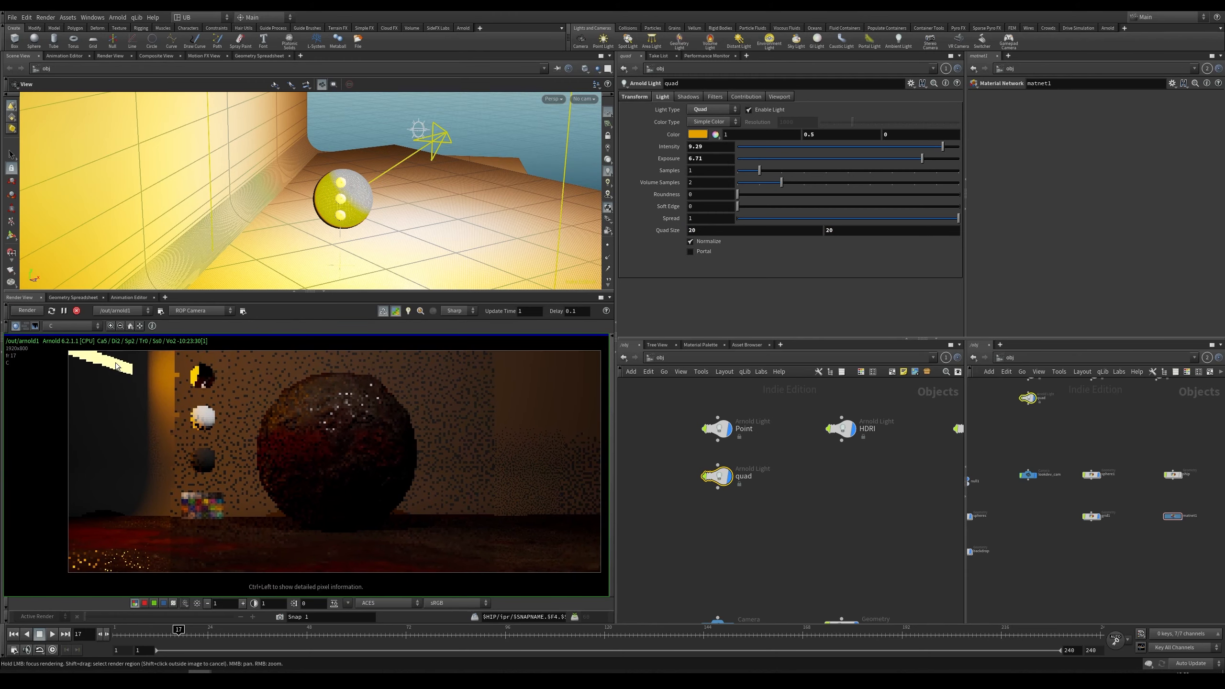
pyautogui.moveTo(260, 467); pyautogui.dragTo(271, 484, button='middle')
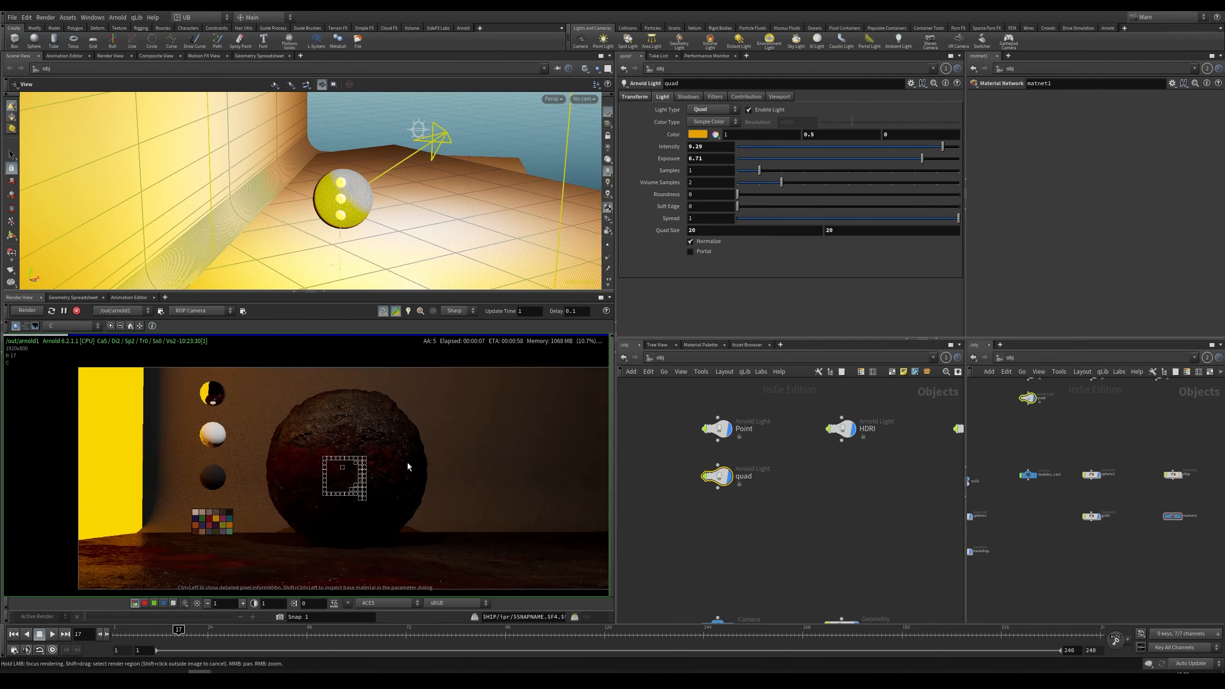
pyautogui.scroll(-2, 407, 462)
pyautogui.scroll(2, 395, 487)
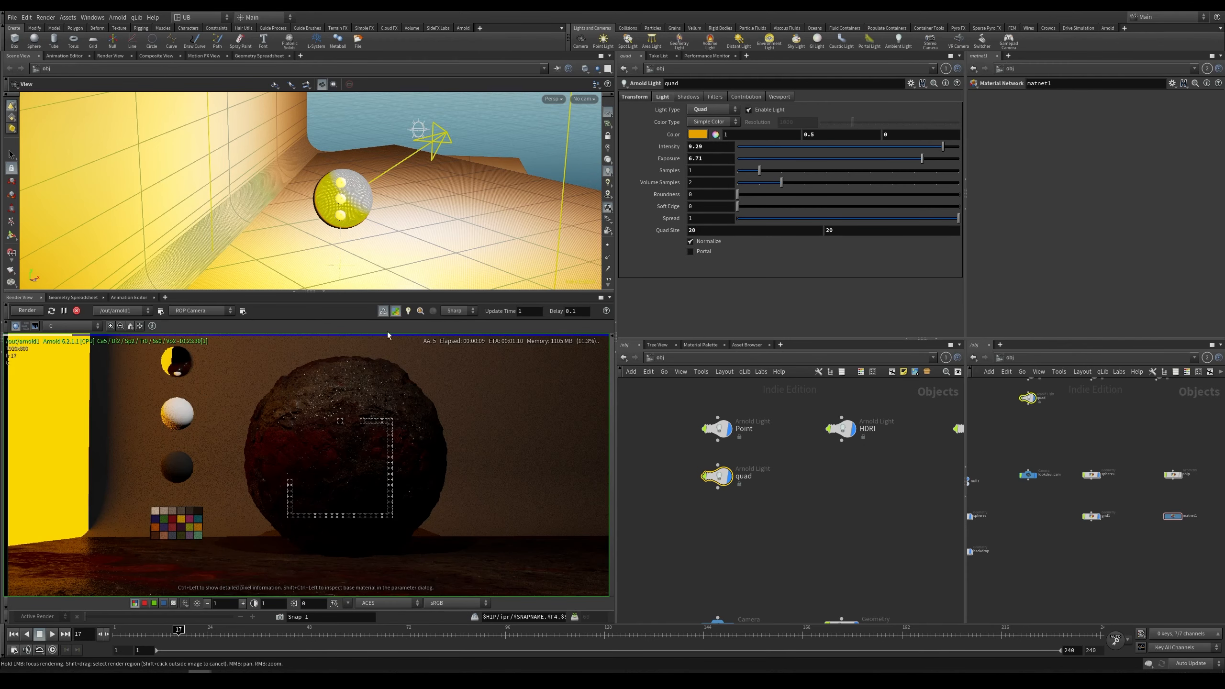
pyautogui.scroll(4, 407, 531)
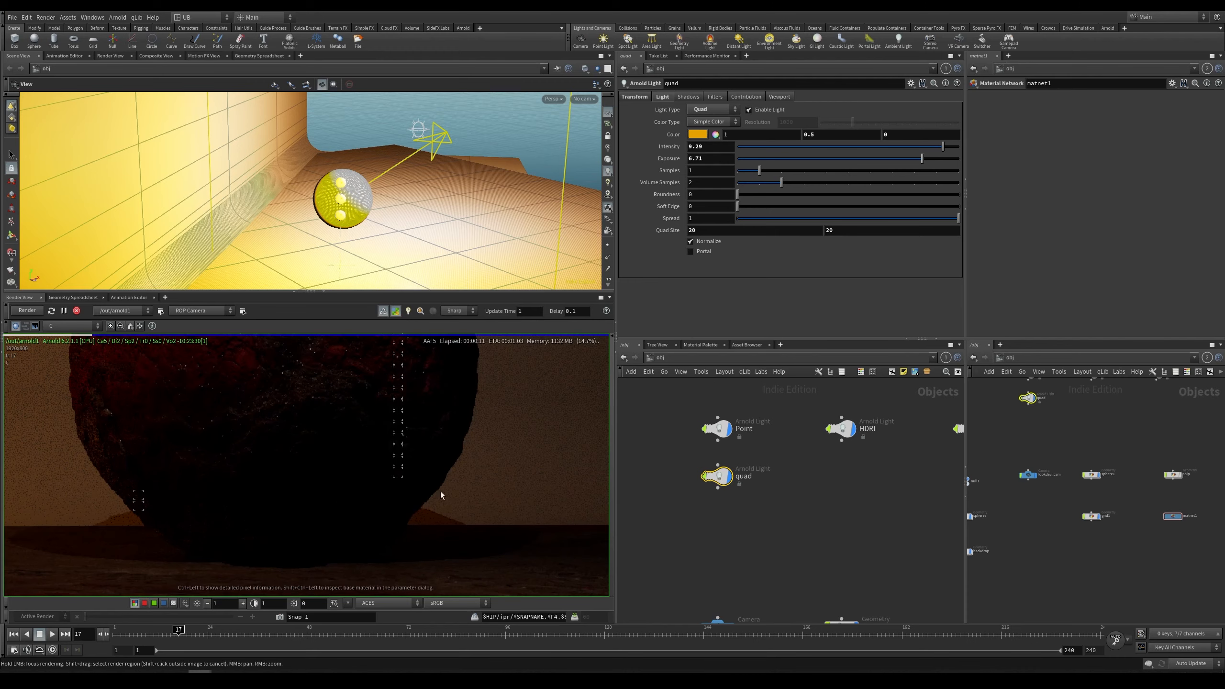
# Step: Select the point light and try radius values of 20 and 10 on it
pyautogui.click(716, 427)
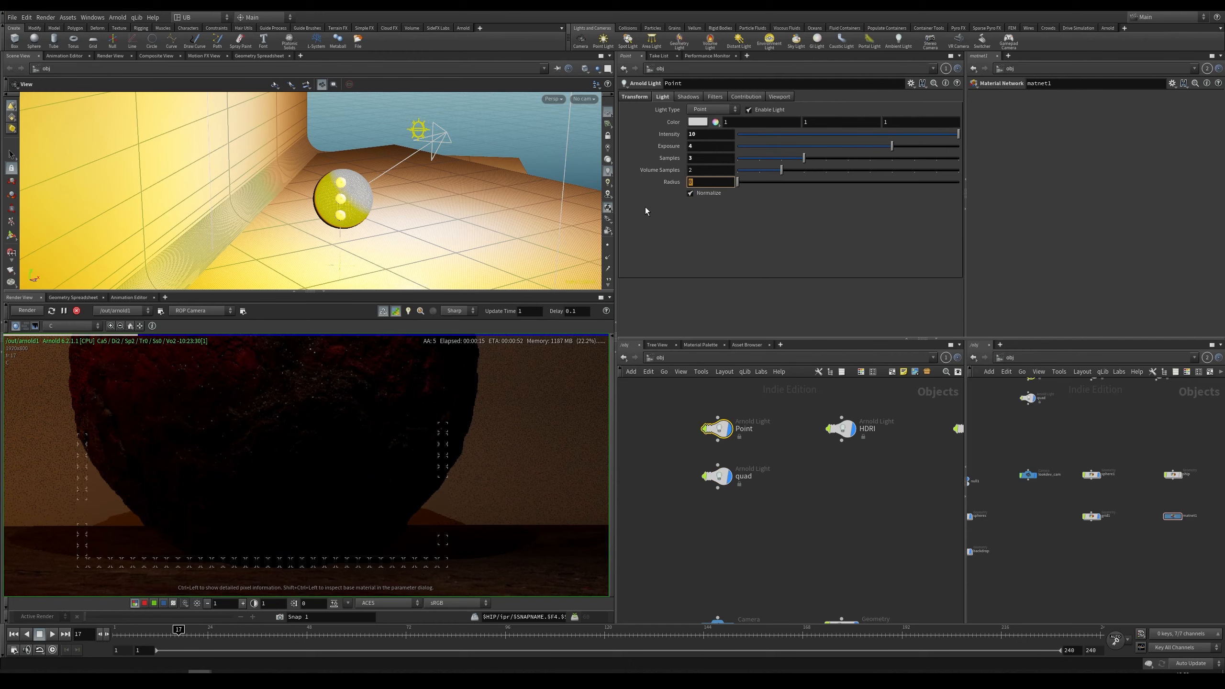
pyautogui.write('20')
pyautogui.press('Return')
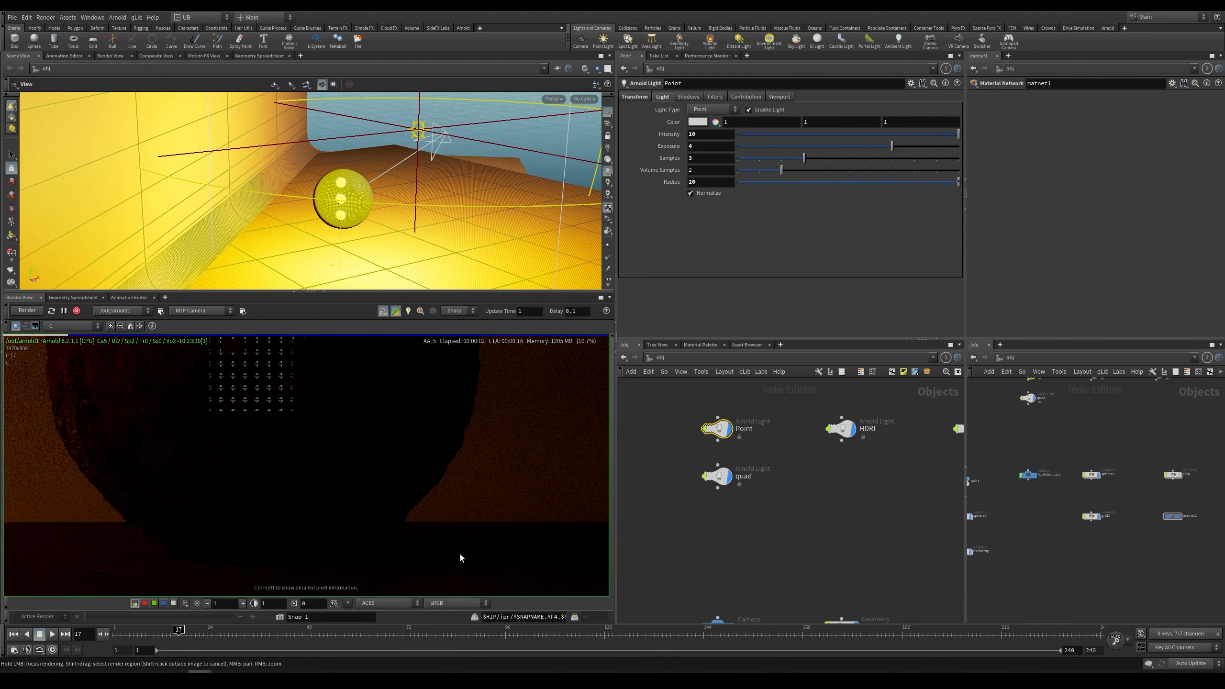
pyautogui.moveTo(711, 183); pyautogui.dragTo(627, 210)
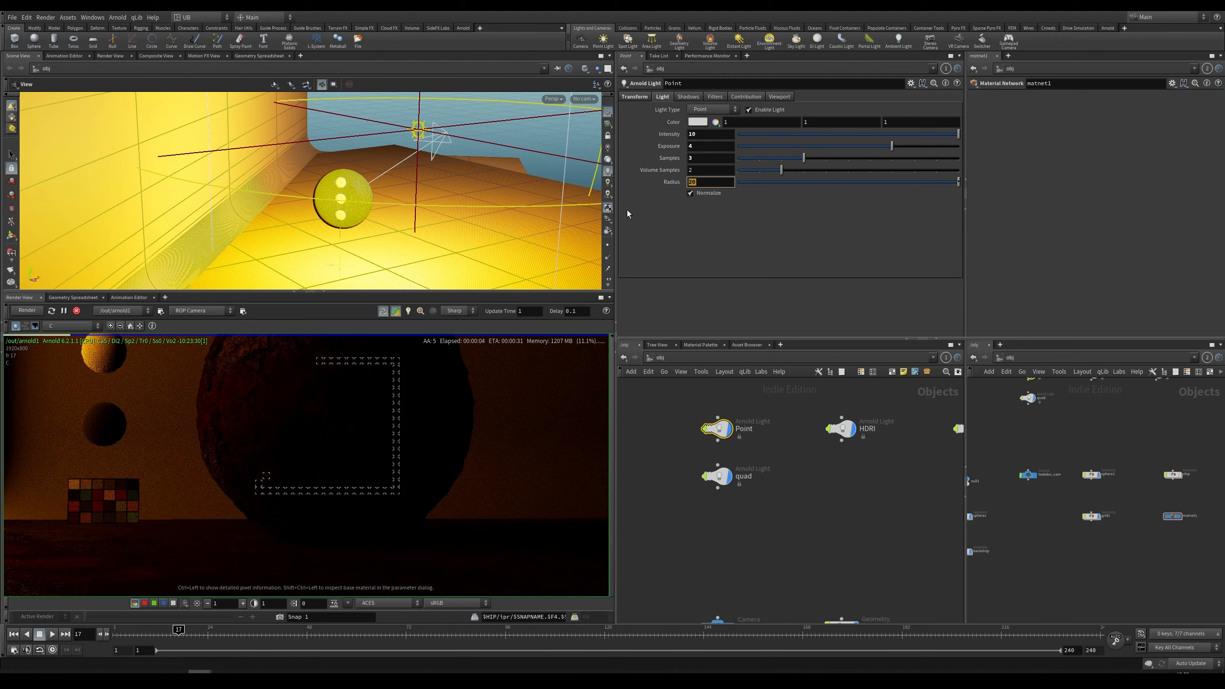
pyautogui.write('10')
pyautogui.press('Return')
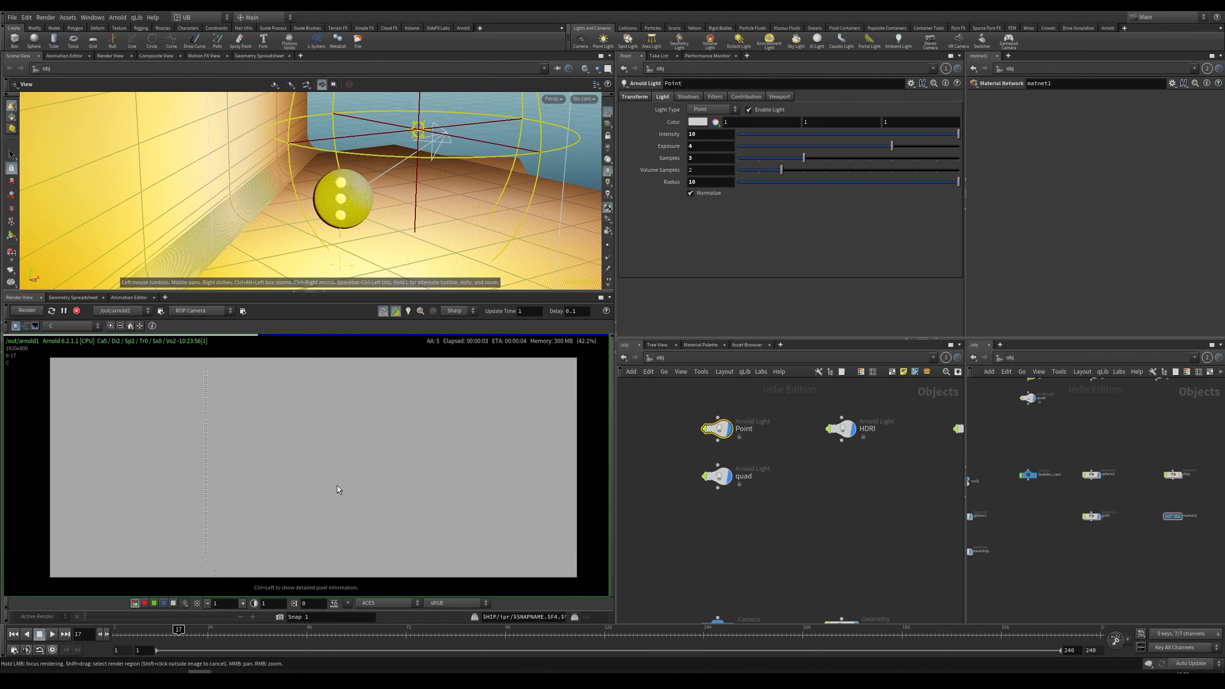
# Step: Set the point light's radius to 2
pyautogui.moveTo(709, 183); pyautogui.dragTo(679, 245)
pyautogui.write('2')
pyautogui.press('Return')
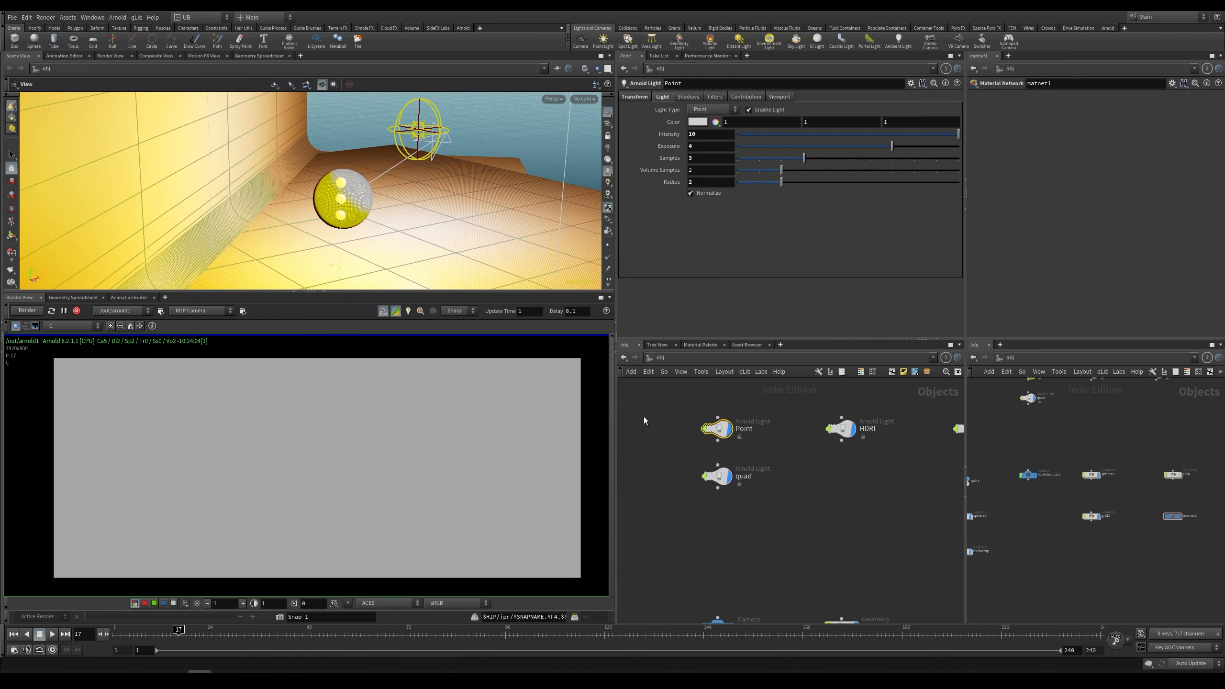
pyautogui.keyDown('ctrl'); pyautogui.middleClick(725, 180); pyautogui.keyUp('ctrl')
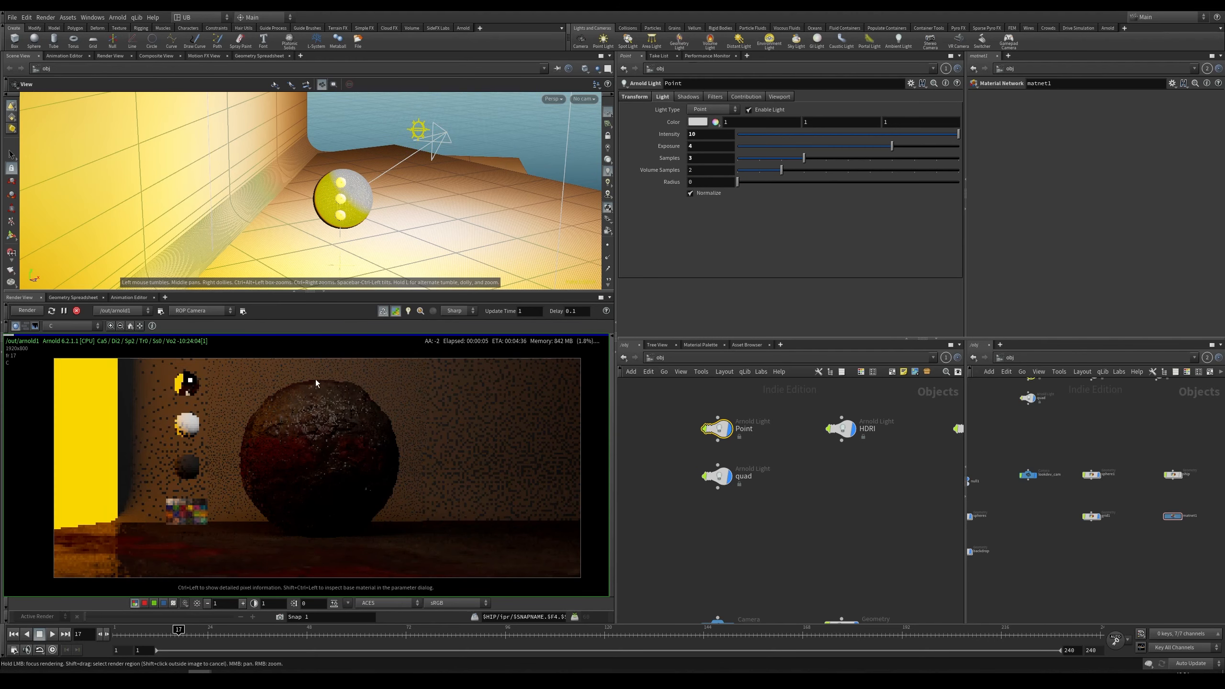
pyautogui.doubleClick(695, 182)
pyautogui.write('2')
pyautogui.press('Return')
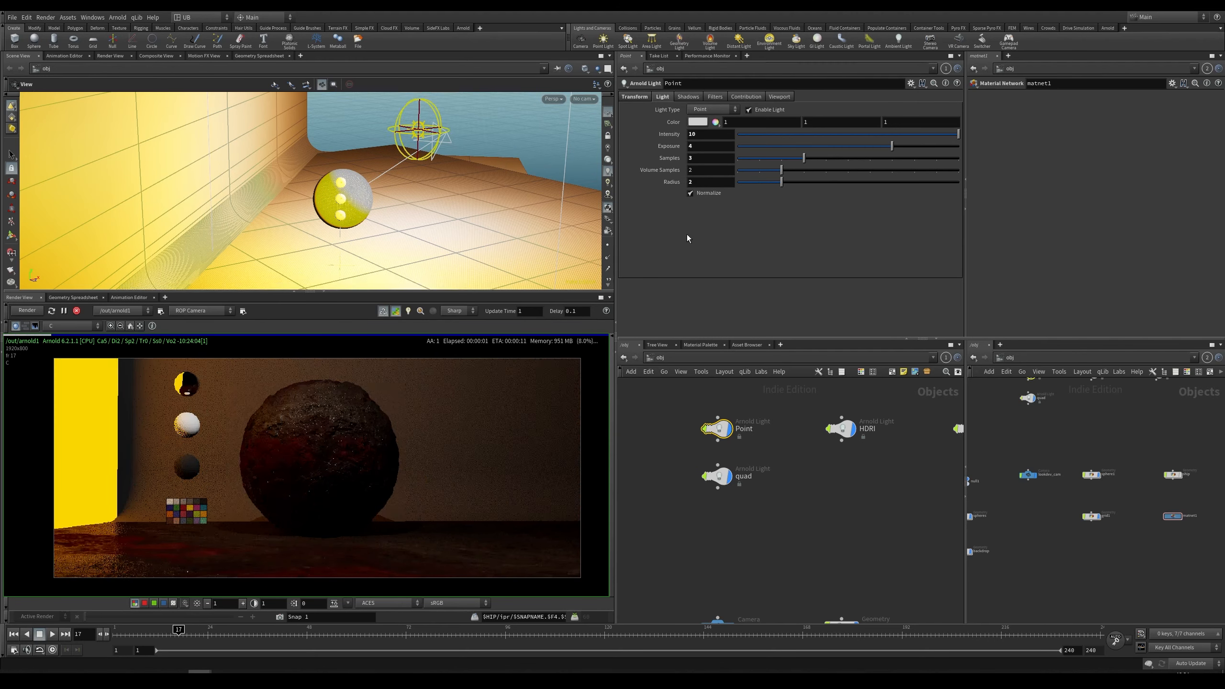
# Step: Select the quad light and try raising its camera contribution to 1, undoing the change
pyautogui.moveTo(300, 431); pyautogui.dragTo(323, 484, button='right')
pyautogui.moveTo(744, 459); pyautogui.dragTo(662, 518)
pyautogui.click(746, 96)
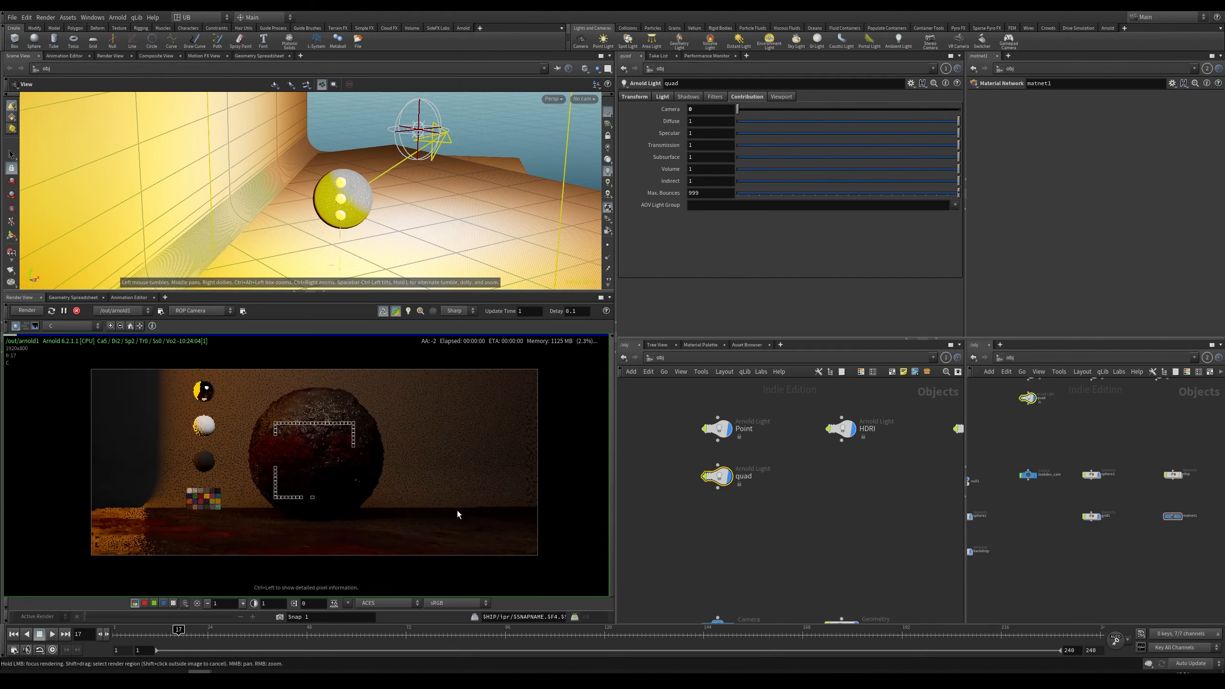
pyautogui.moveTo(738, 109); pyautogui.dragTo(790, 111)
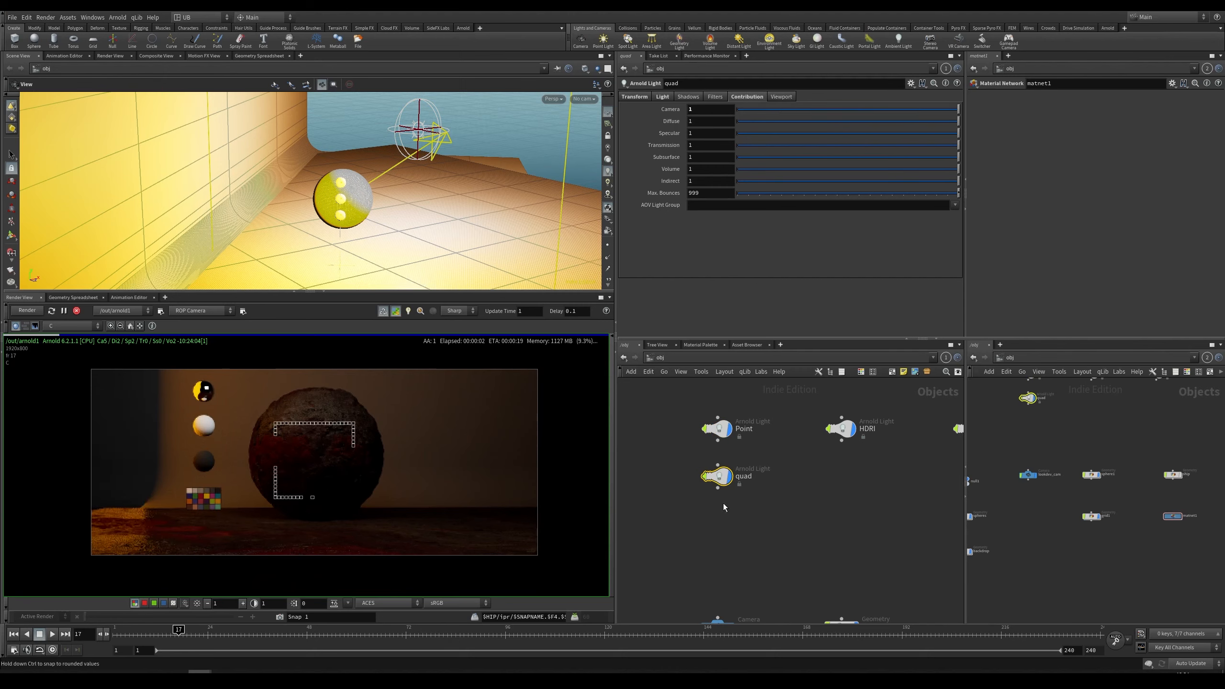
pyautogui.hotkey('ctrl', 'z')
# Step: Duplicate the quad light node to create a second quad light
pyautogui.keyDown('alt'); pyautogui.moveTo(716, 477); pyautogui.dragTo(712, 528); pyautogui.keyUp('alt')
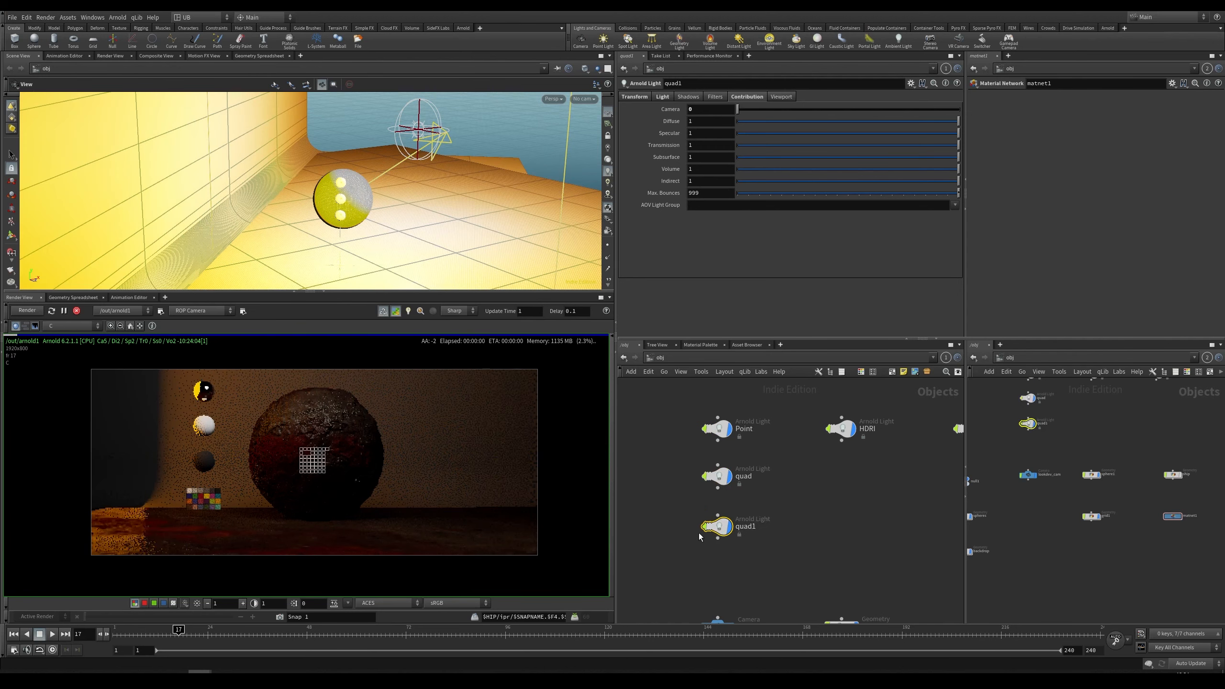
pyautogui.click(760, 473)
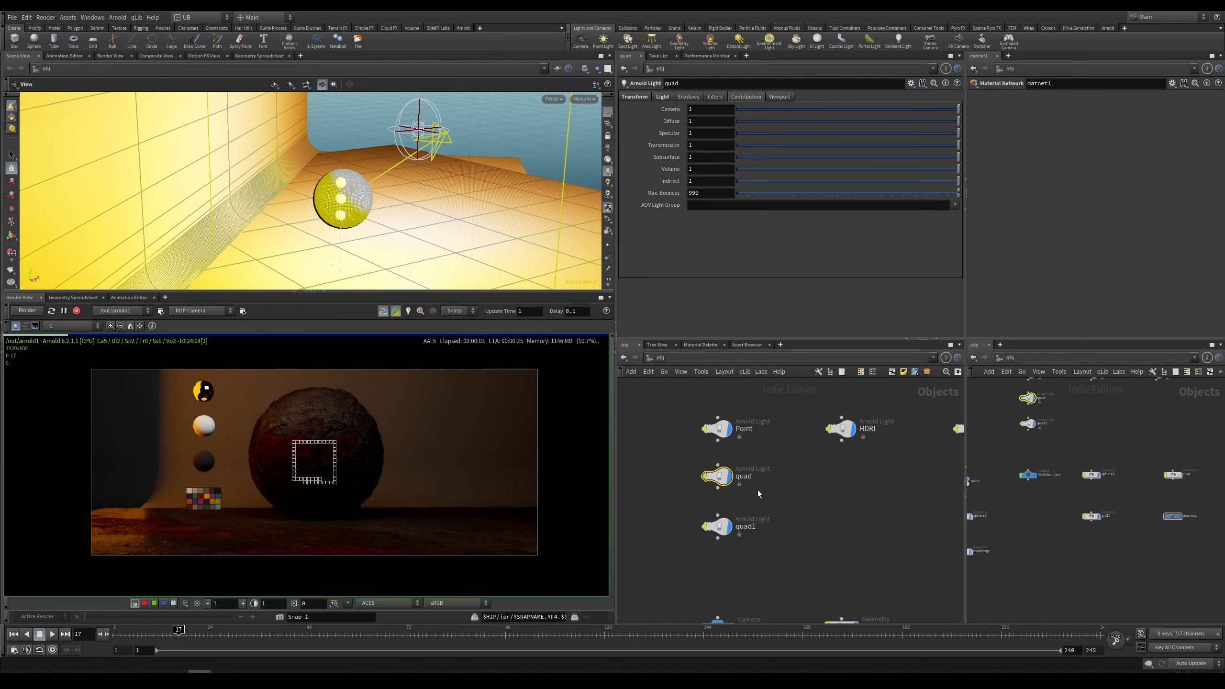
pyautogui.click(726, 526)
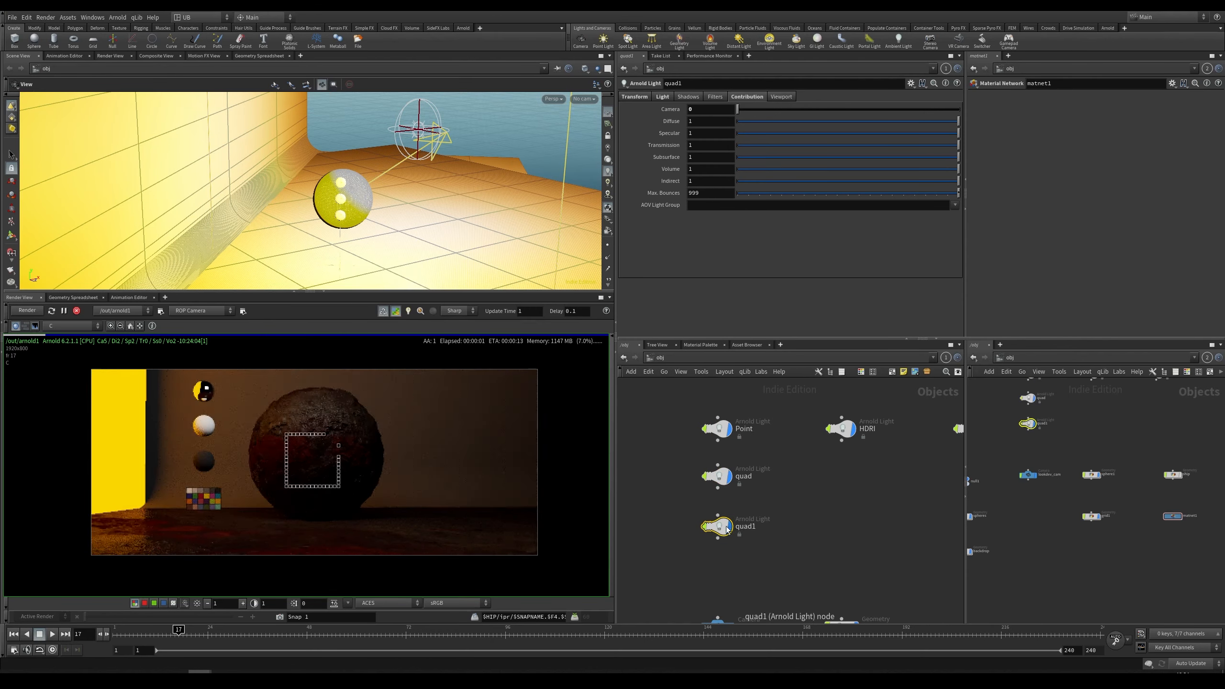
# Step: Look through the new quad light in the viewport and reposition it to aim at the sphere
pyautogui.moveTo(727, 528); pyautogui.dragTo(390, 244)
pyautogui.click(607, 137)
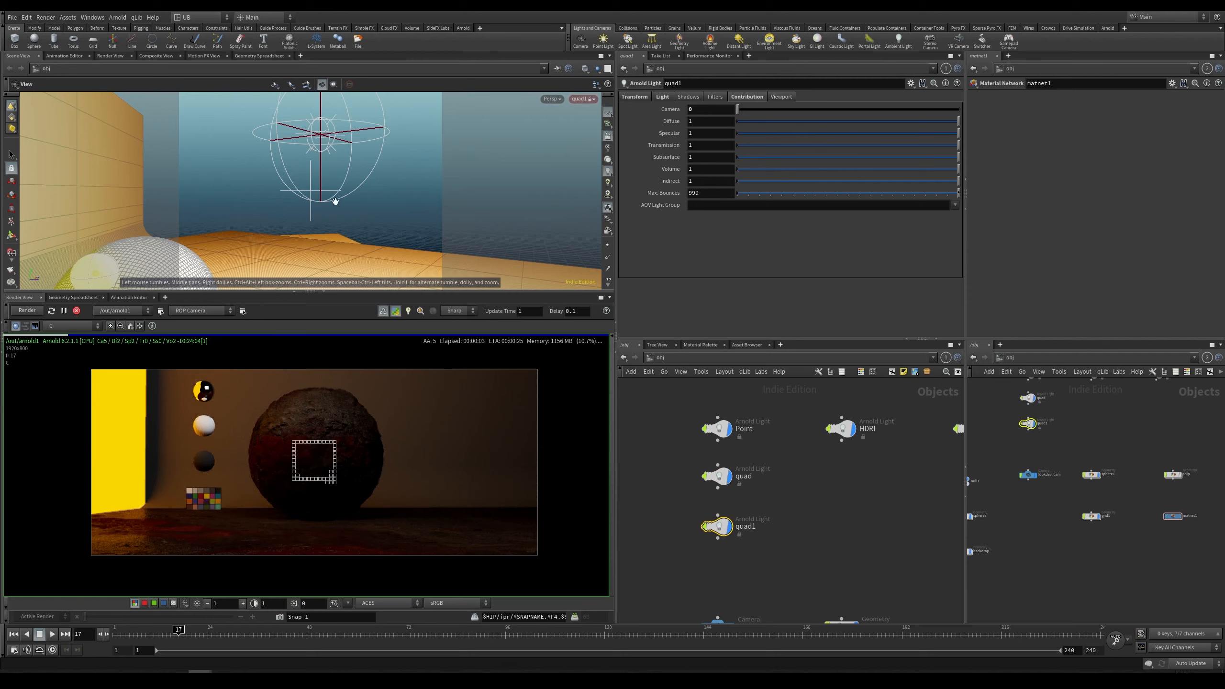
pyautogui.moveTo(335, 202); pyautogui.dragTo(400, 148)
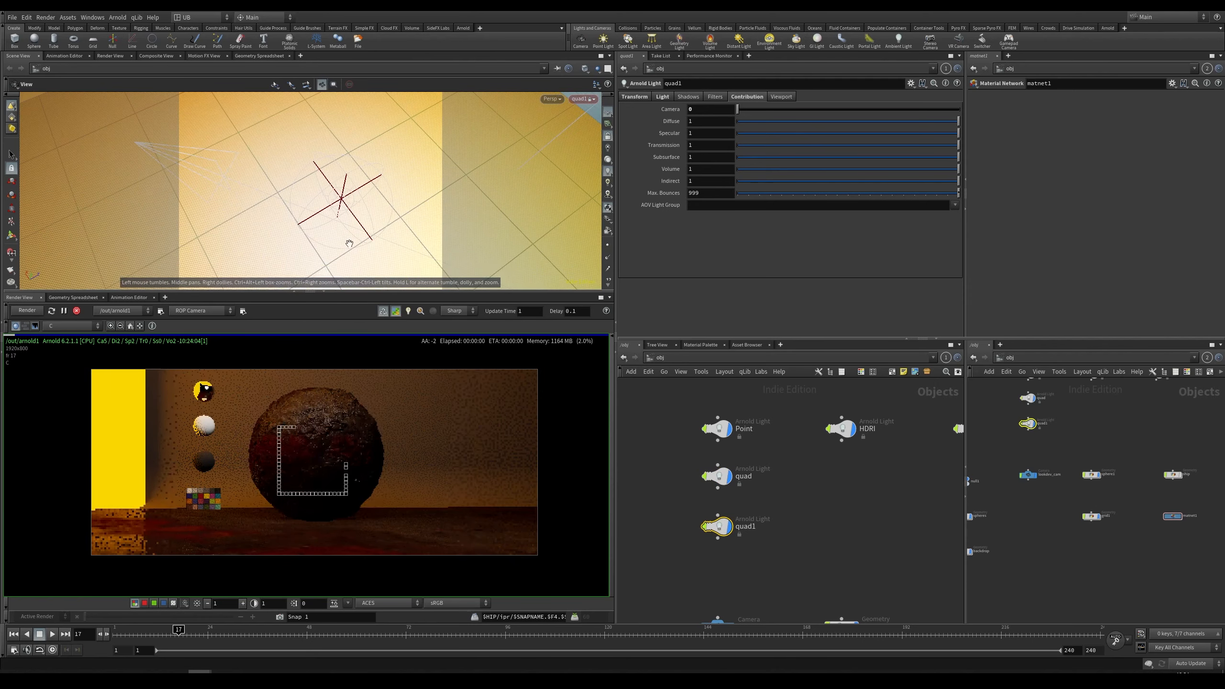
pyautogui.moveTo(347, 236); pyautogui.dragTo(321, 169)
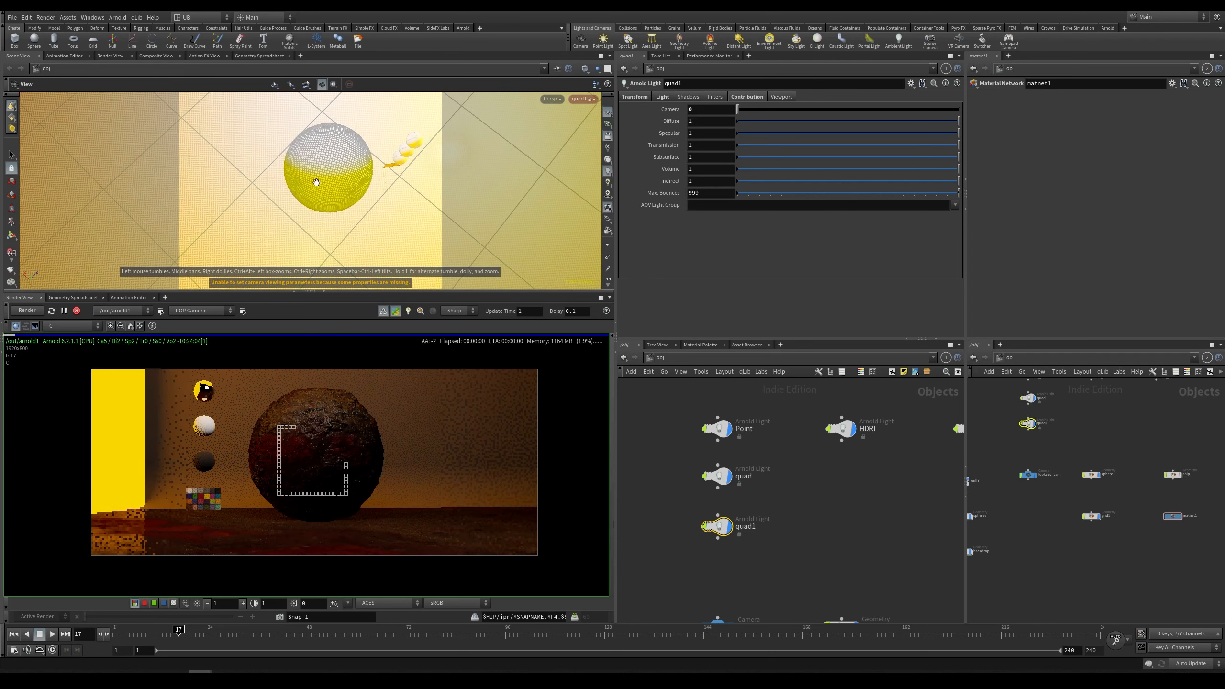
pyautogui.moveTo(317, 178); pyautogui.dragTo(388, 170, button='right')
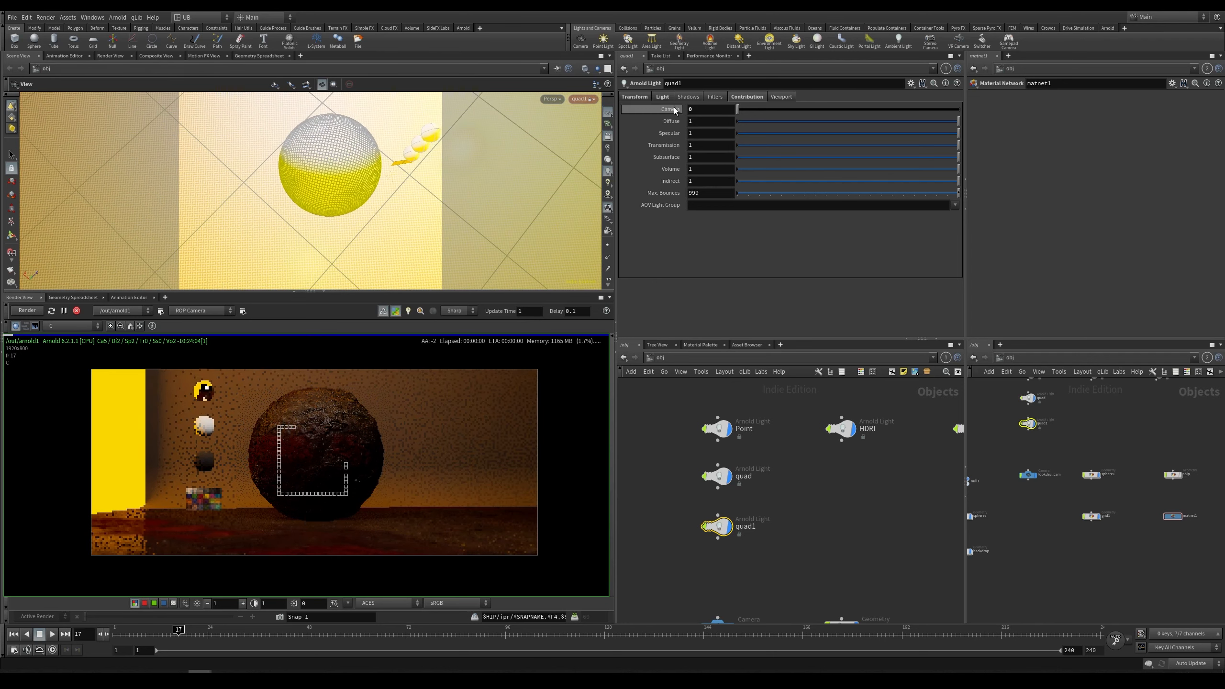
# Step: Set the new quad light's quad size to 2 by 2
pyautogui.click(662, 97)
pyautogui.doubleClick(737, 231)
pyautogui.write('2')
pyautogui.press('Tab')
pyautogui.write('2')
pyautogui.press('Return')
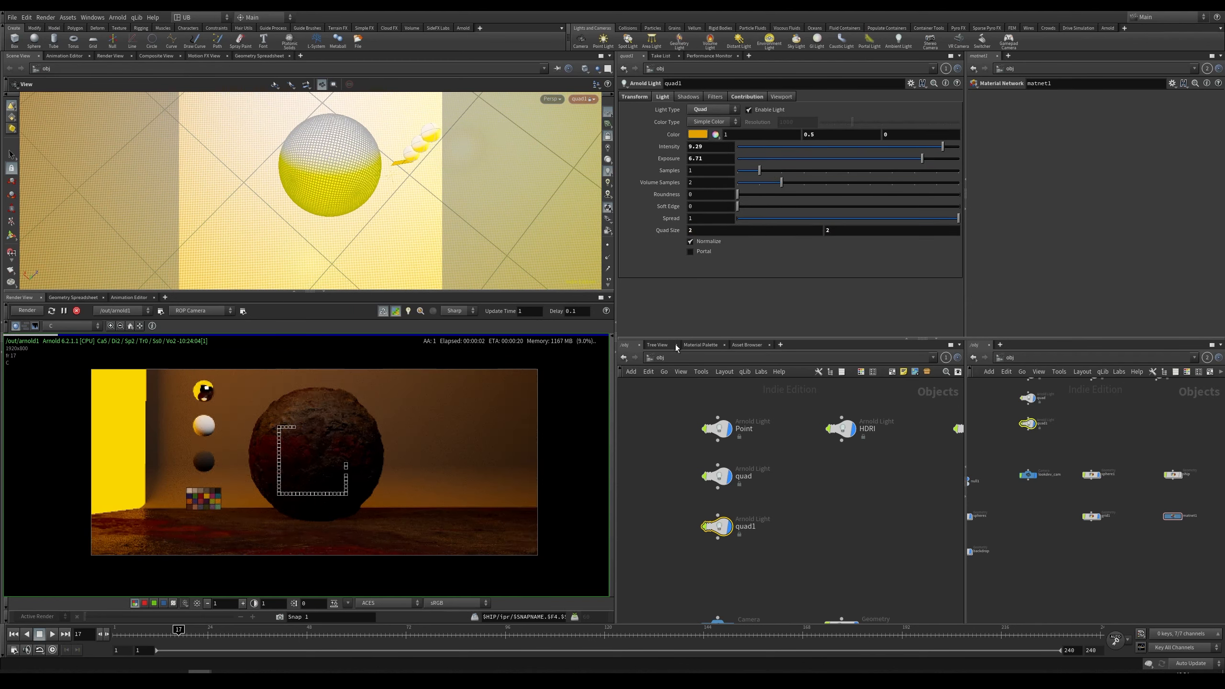
# Step: Change the new light's color to a pale cyan of about 0.42, 0.62, 0.62
pyautogui.click(697, 134)
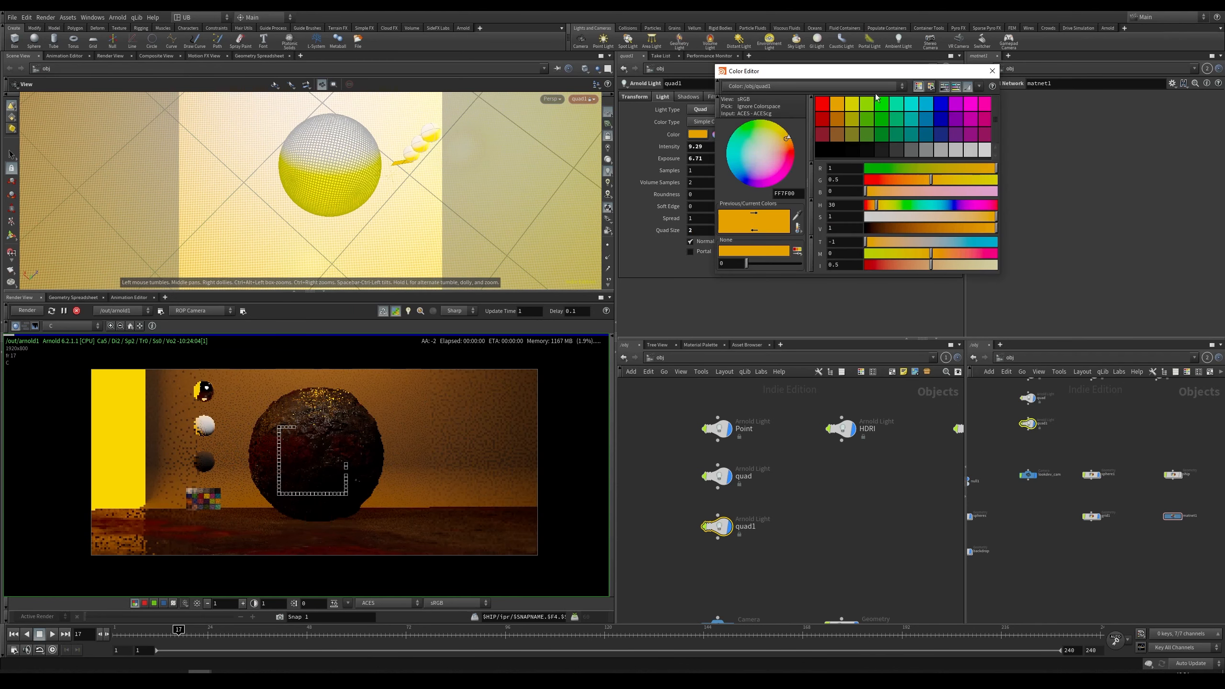
pyautogui.moveTo(876, 72); pyautogui.dragTo(806, 78)
pyautogui.click(860, 211)
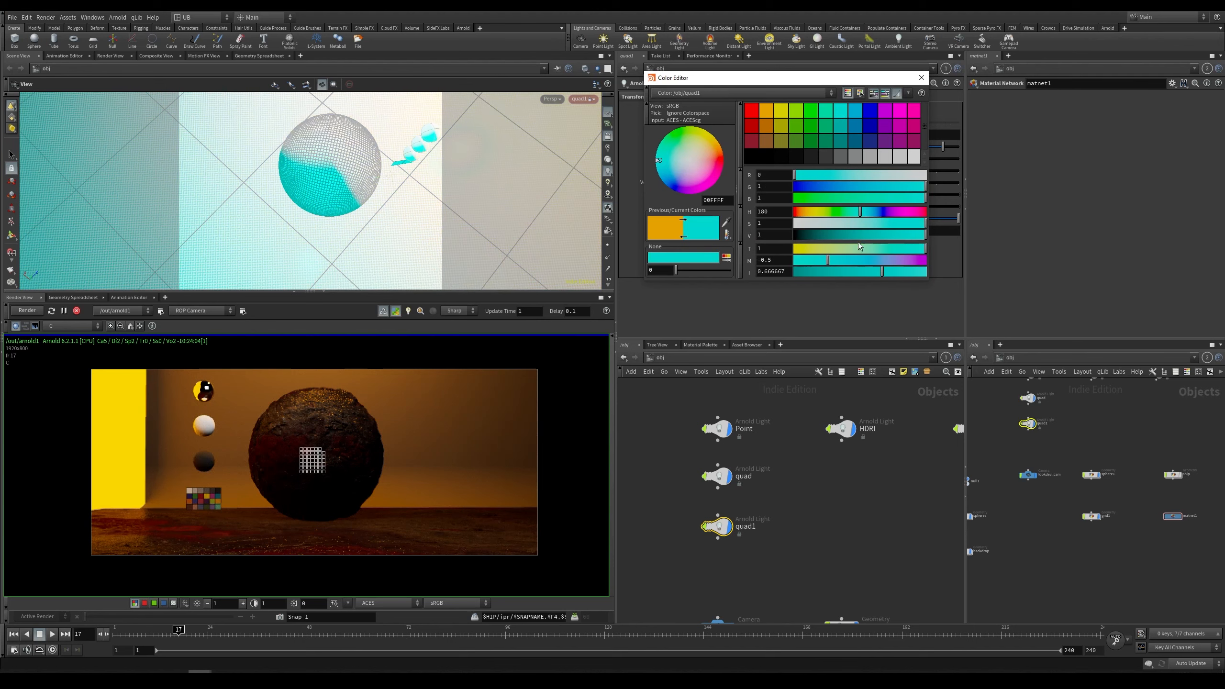
pyautogui.moveTo(852, 233); pyautogui.dragTo(842, 235)
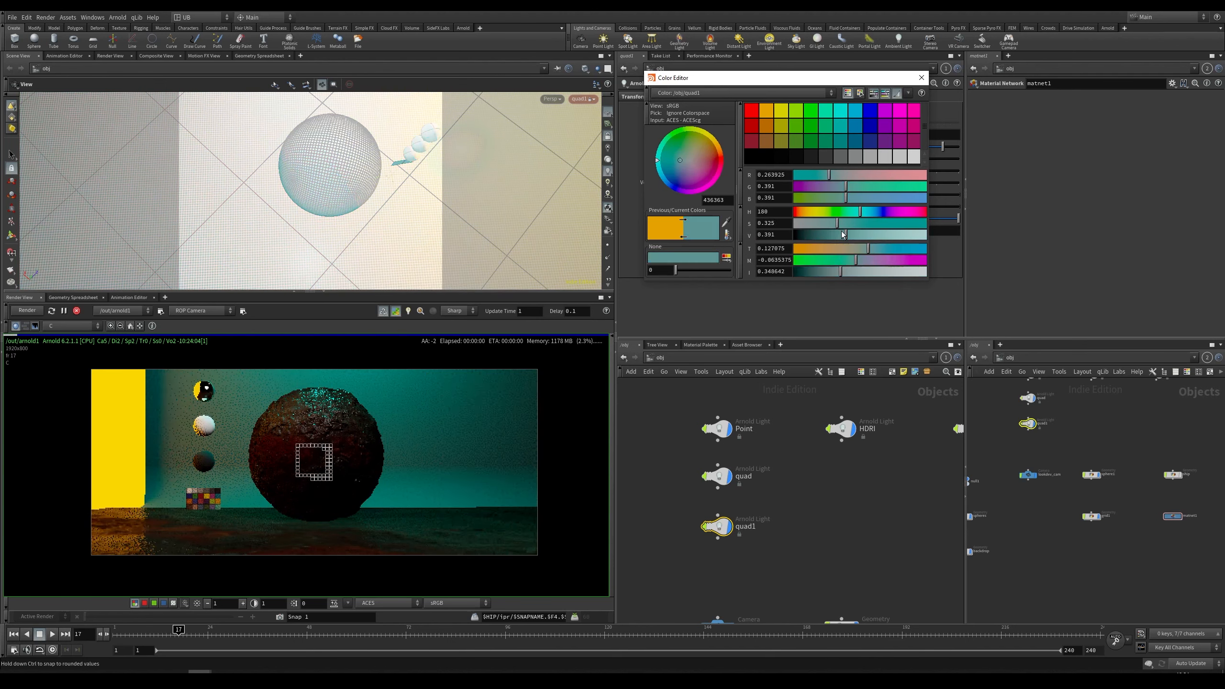
pyautogui.click(876, 235)
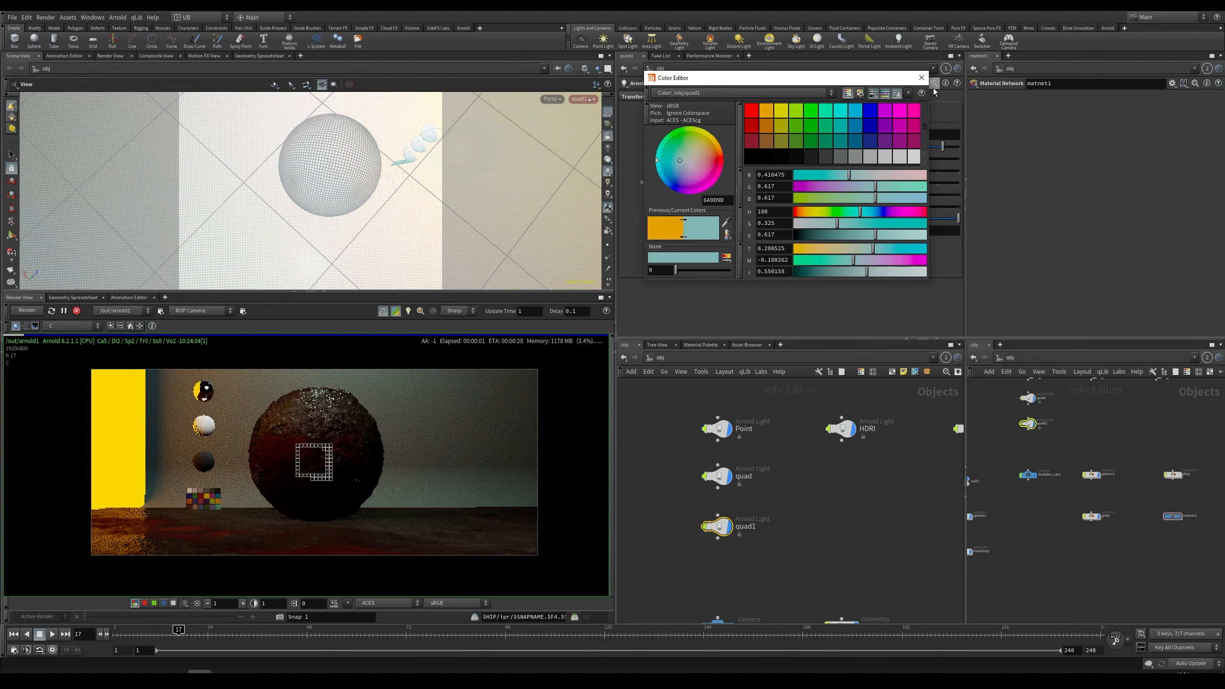
pyautogui.click(920, 77)
# Step: Raise the new light's exposure to 8.31 and nudge its placement through the light view
pyautogui.moveTo(921, 158); pyautogui.dragTo(940, 158)
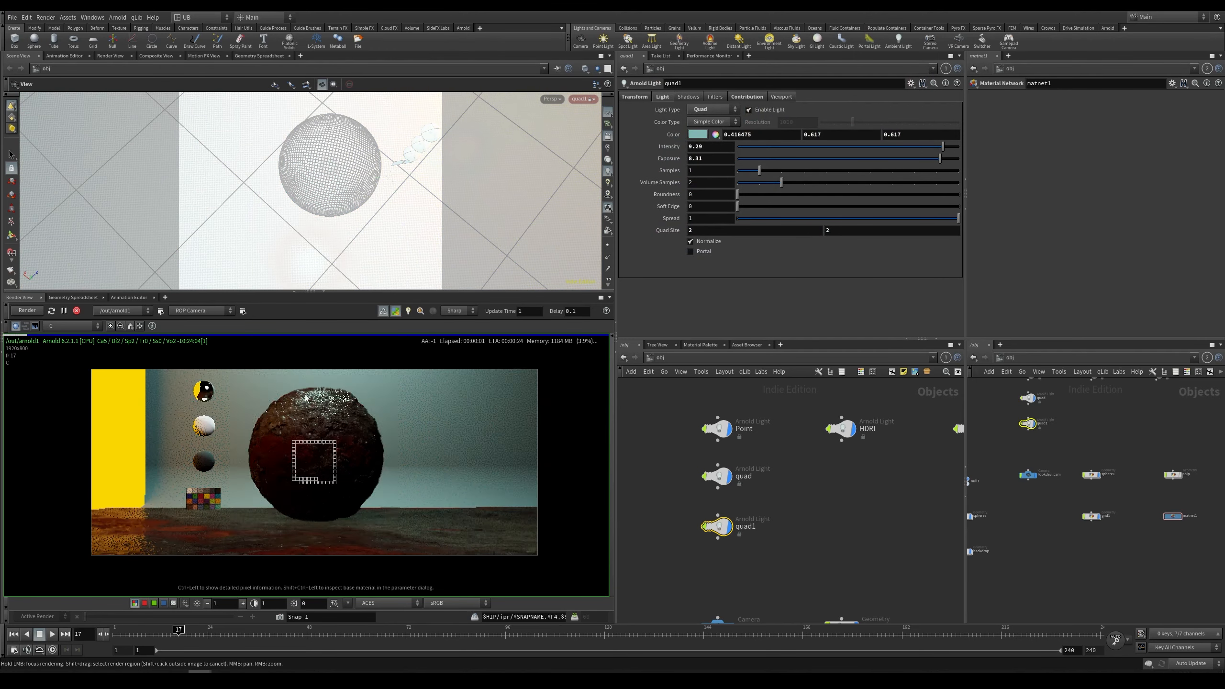
pyautogui.moveTo(366, 165); pyautogui.dragTo(353, 211, button='middle')
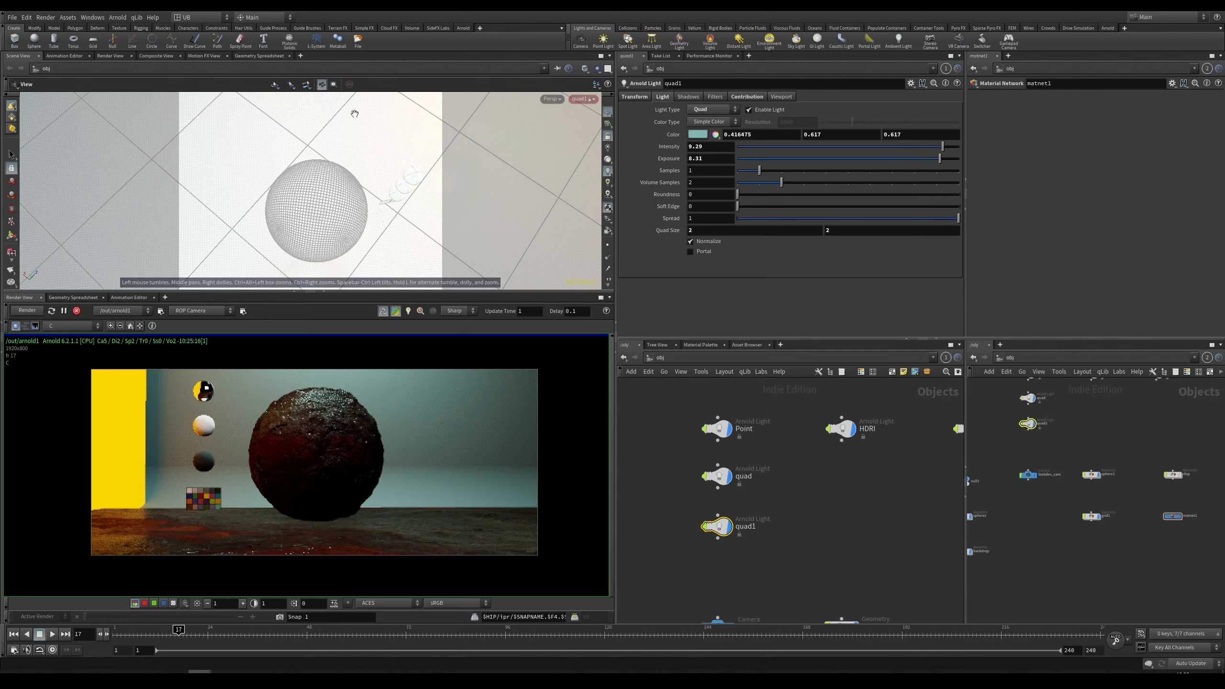
pyautogui.moveTo(412, 446); pyautogui.dragTo(404, 435, button='middle')
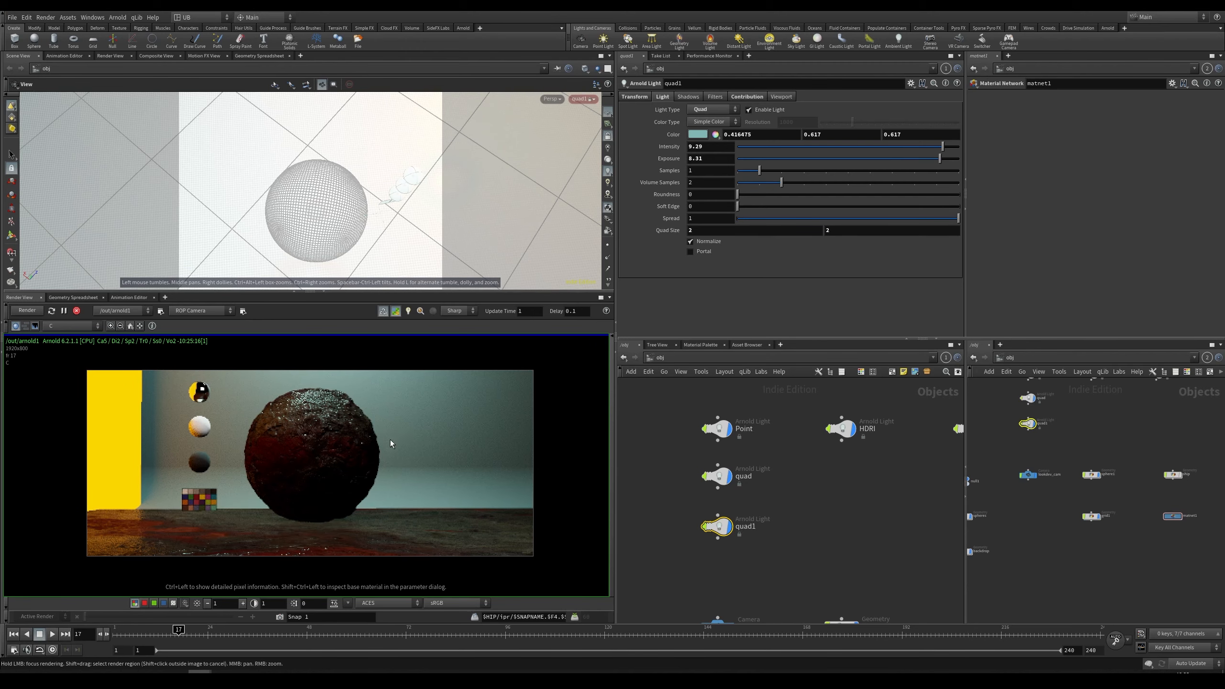
pyautogui.scroll(1, 363, 450)
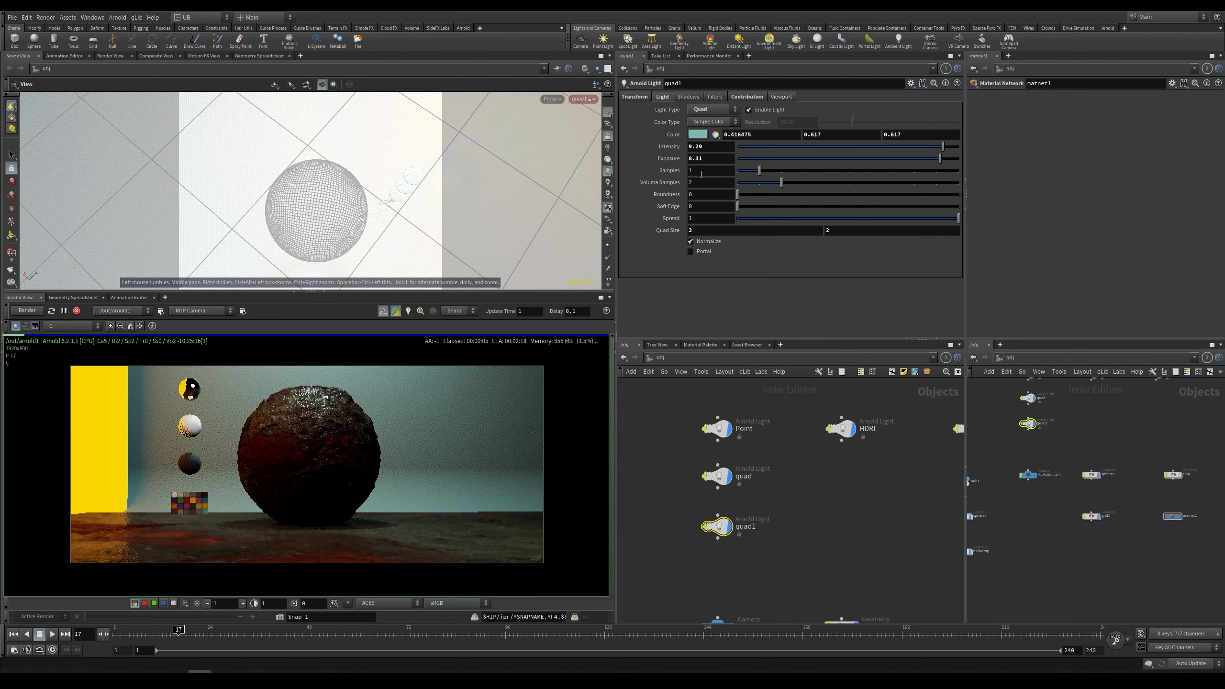
# Step: Change the new light's type to Spot and set its cone angle to 37
pyautogui.click(706, 110)
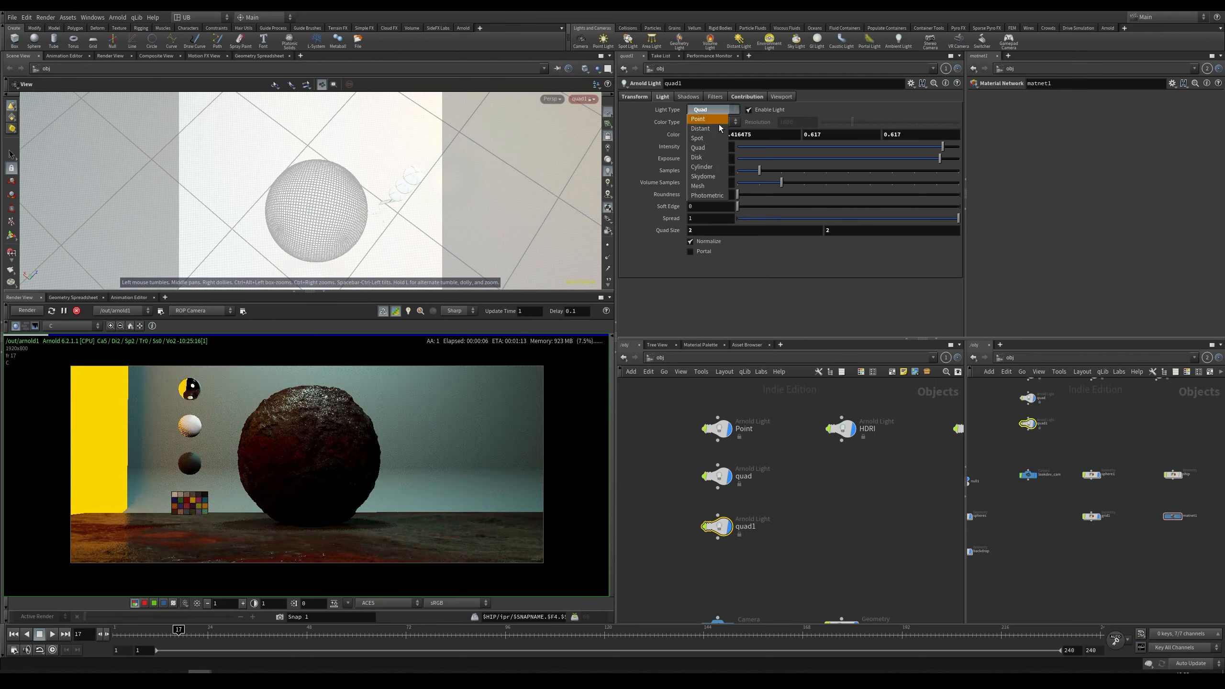
pyautogui.click(697, 137)
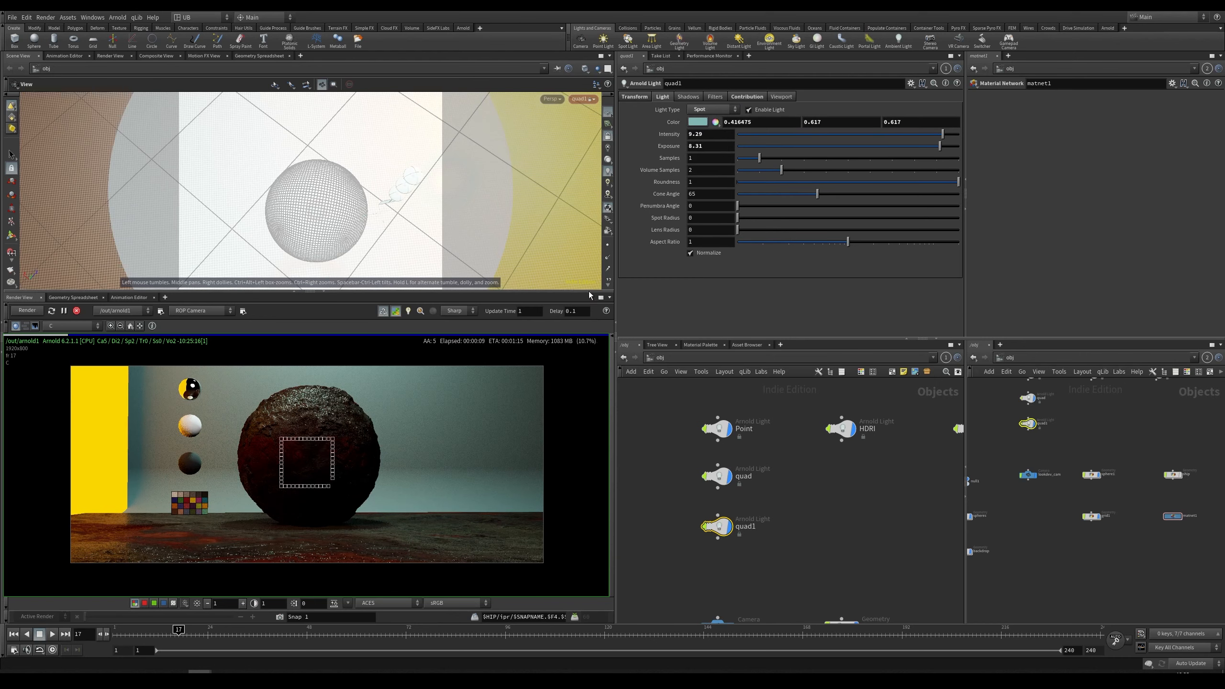
pyautogui.moveTo(816, 194); pyautogui.dragTo(783, 202)
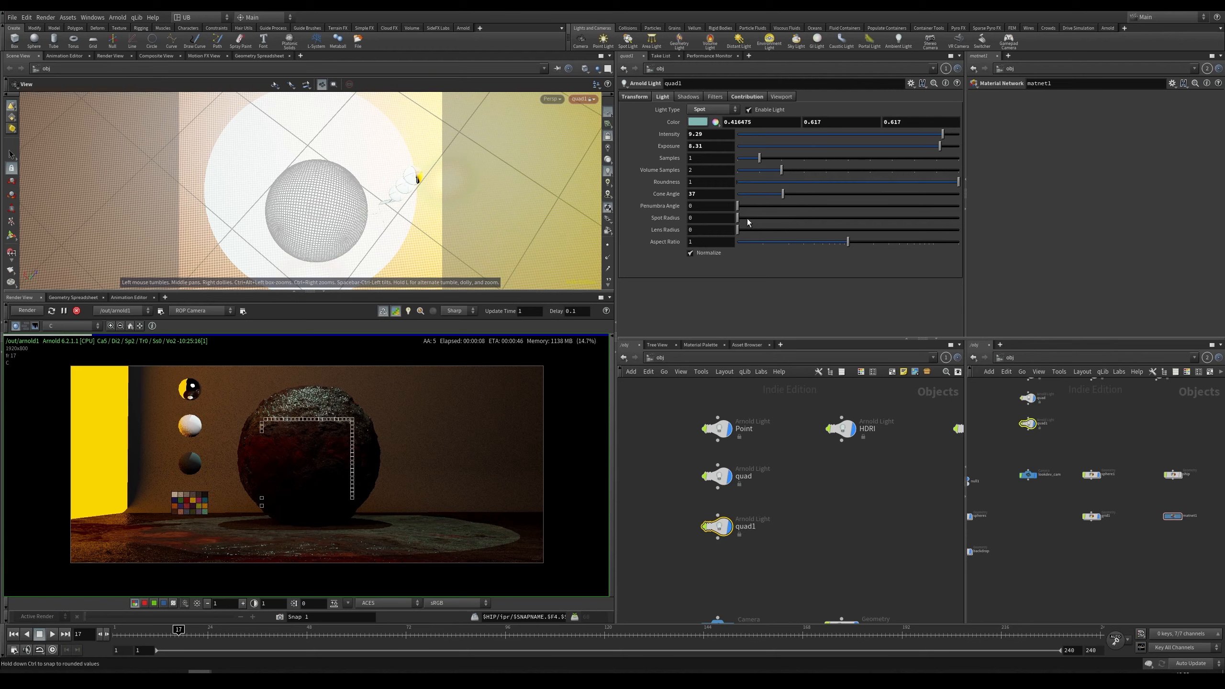
# Step: Set the spot light's exposure to 10, spot radius to about 3.98, lens radius 0.35 and penumbra angle about 5.45
pyautogui.click(762, 219)
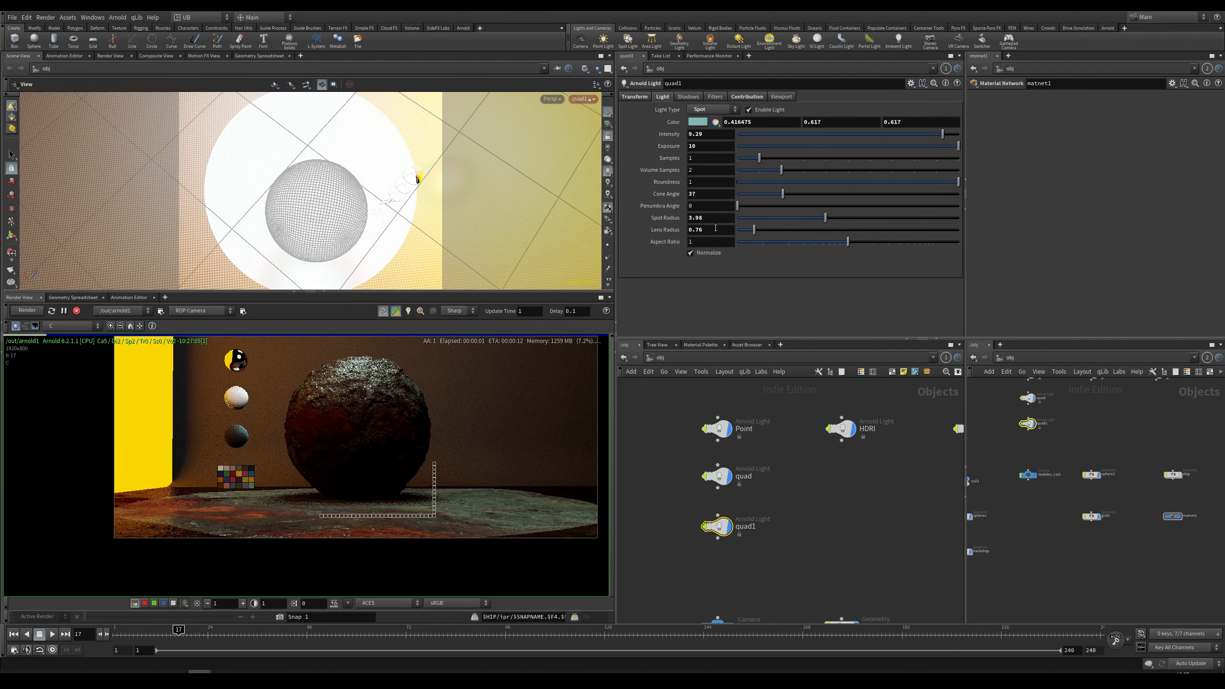
pyautogui.click(745, 231)
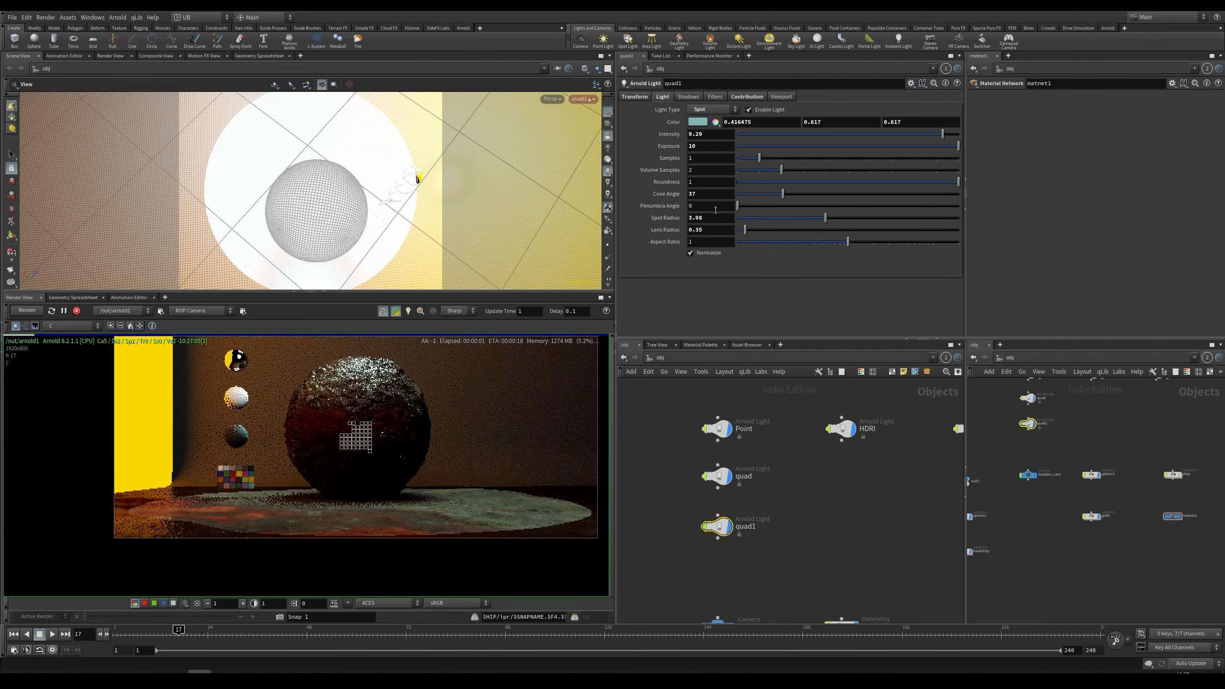
pyautogui.moveTo(766, 210); pyautogui.dragTo(798, 209)
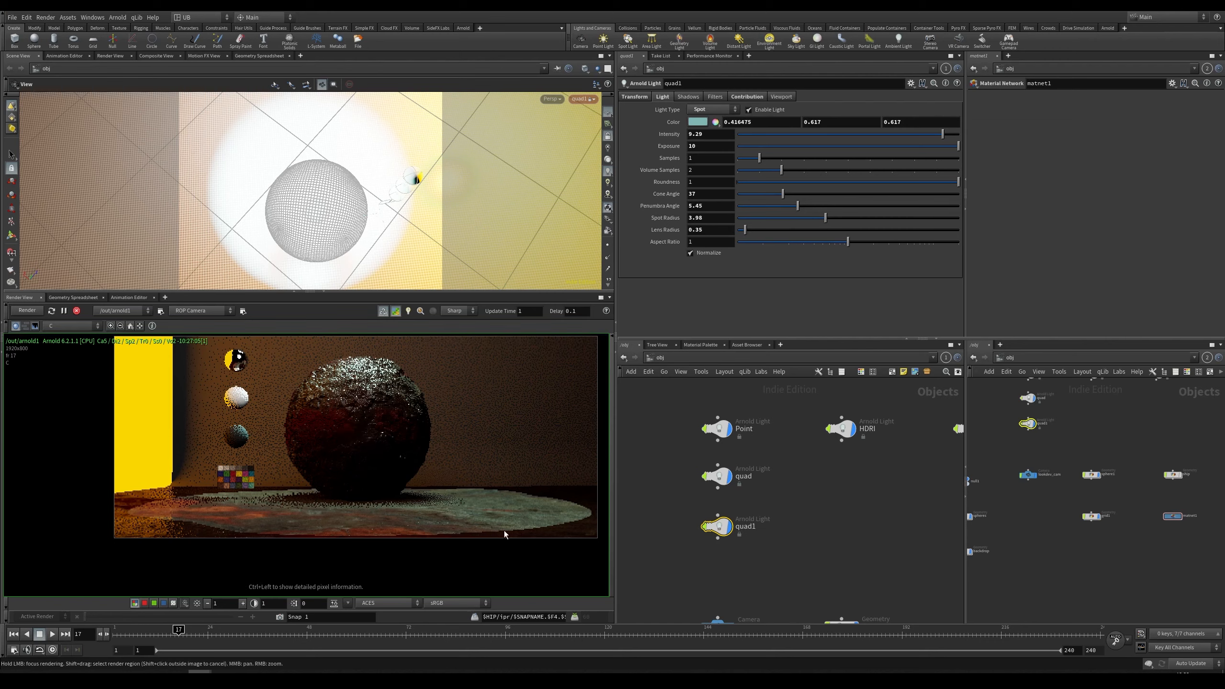
# Step: Disable the quad1 spot light while refreshing and framing the IPR render
pyautogui.moveTo(527, 454); pyautogui.dragTo(443, 472, button='middle')
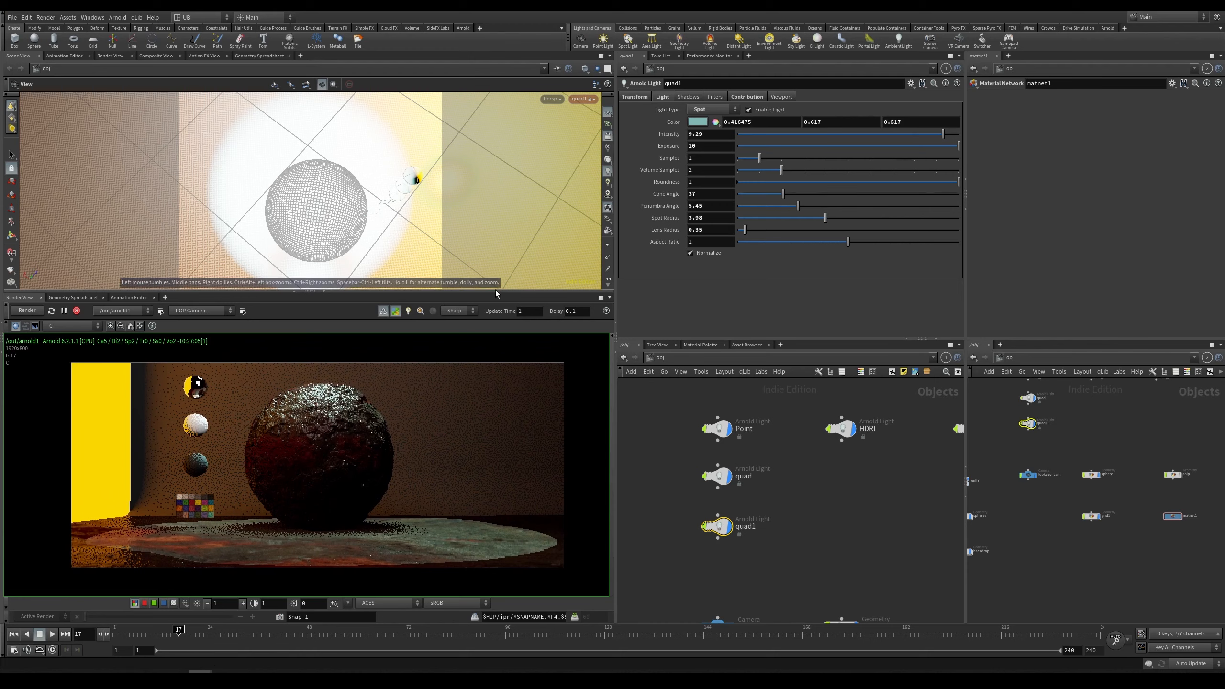
pyautogui.click(26, 311)
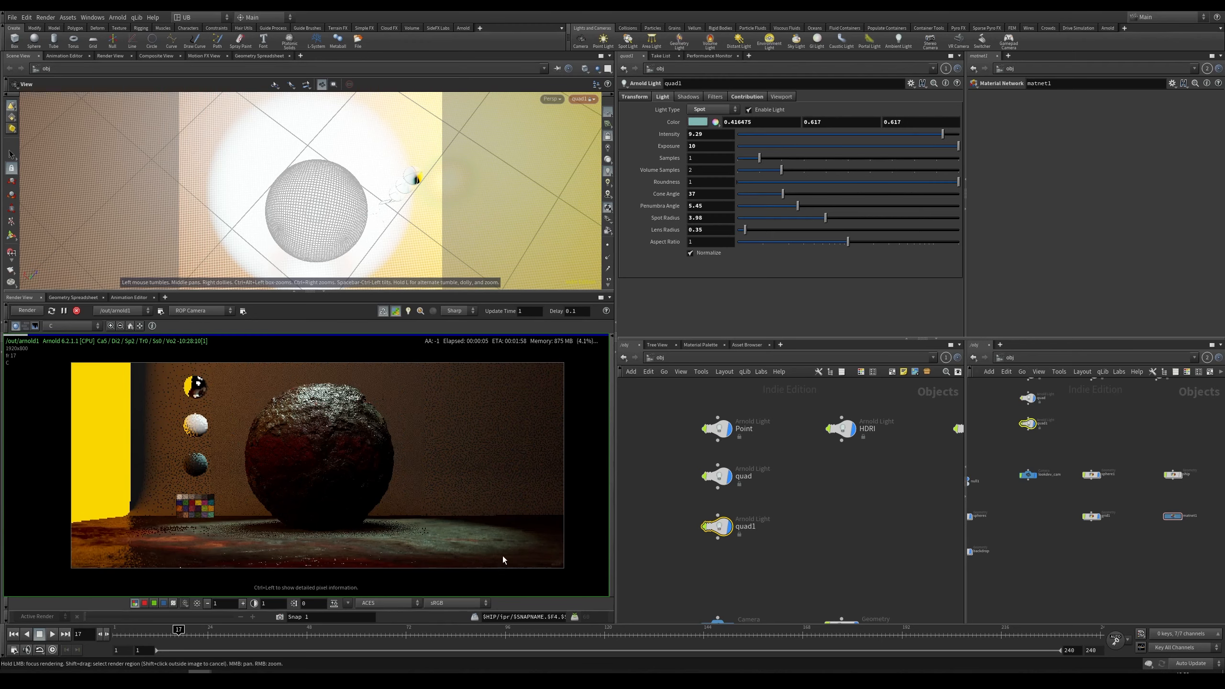
pyautogui.scroll(-1, 377, 493)
pyautogui.scroll(1, 378, 493)
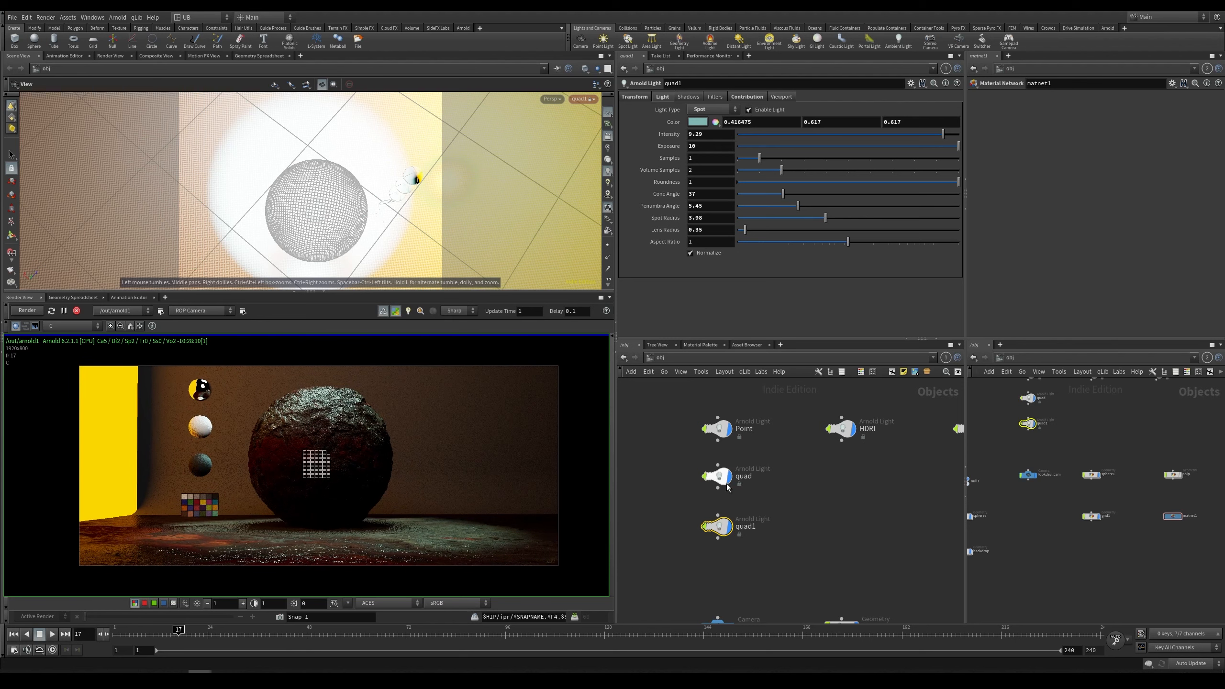
pyautogui.click(751, 110)
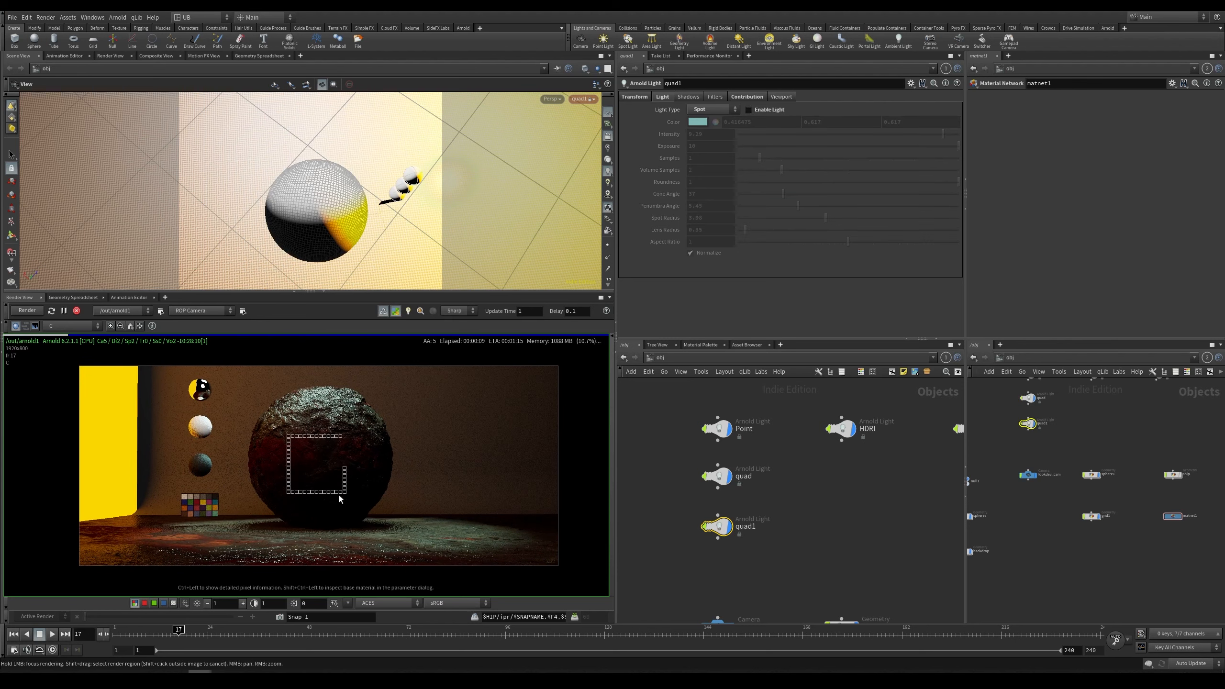
pyautogui.scroll(-1, 343, 483)
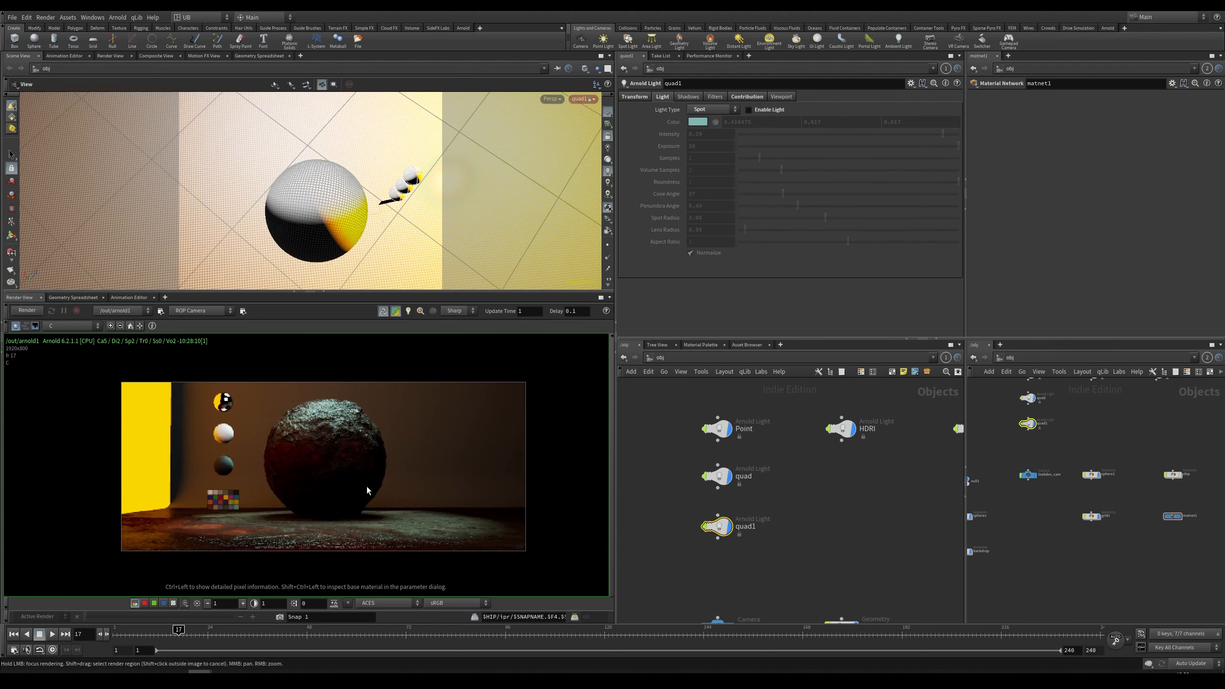
# Step: Select the Point light in the network and disable it
pyautogui.moveTo(771, 459); pyautogui.dragTo(664, 509)
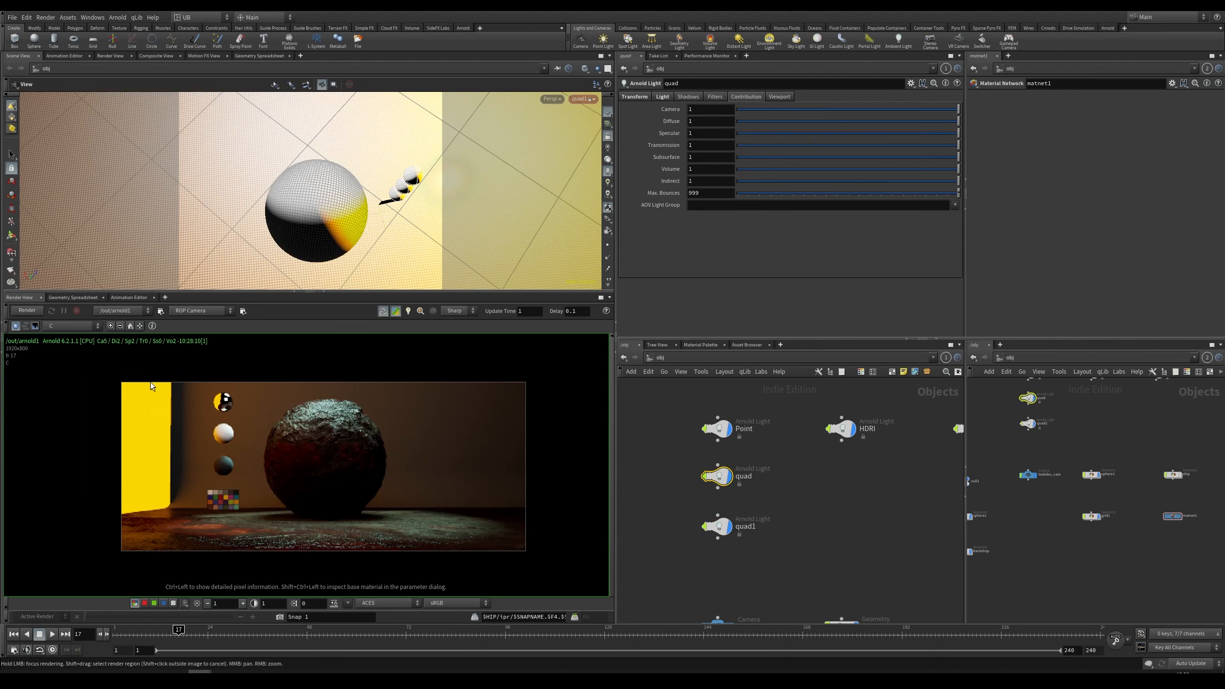
pyautogui.moveTo(832, 474); pyautogui.dragTo(707, 476, button='middle')
pyautogui.moveTo(810, 395); pyautogui.dragTo(889, 484)
pyautogui.moveTo(794, 486); pyautogui.dragTo(833, 493, button='middle')
pyautogui.moveTo(832, 492); pyautogui.dragTo(812, 476, button='right')
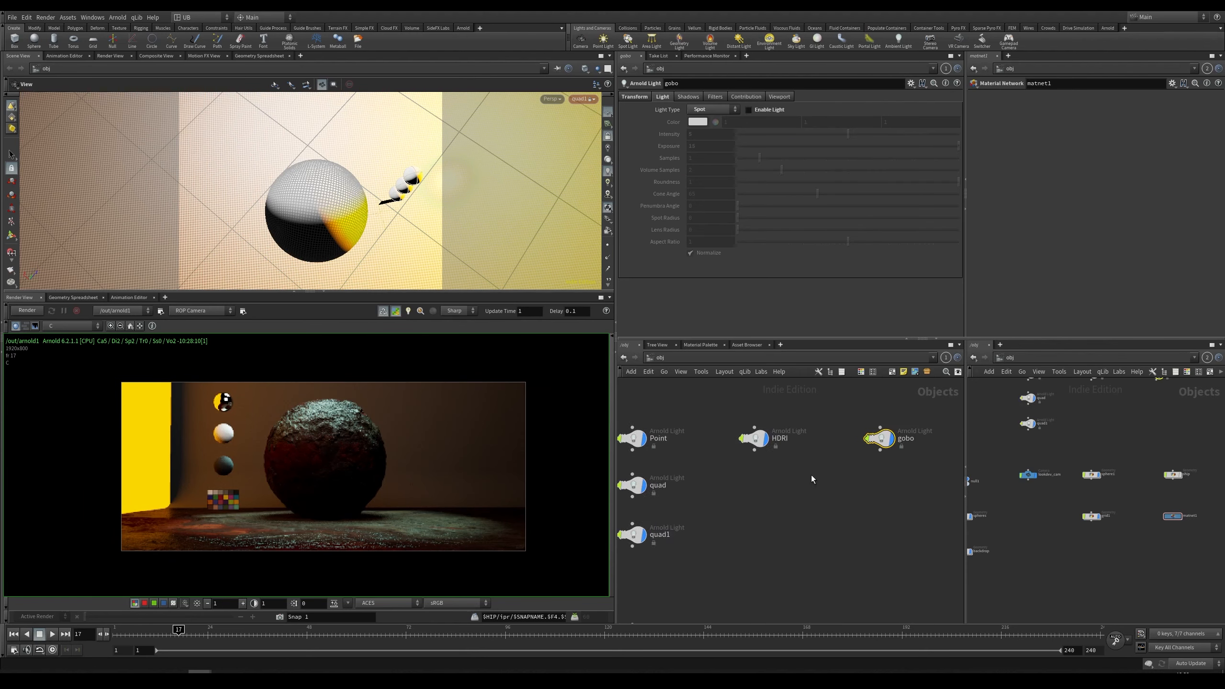
pyautogui.moveTo(725, 490); pyautogui.dragTo(743, 492, button='middle')
pyautogui.click(672, 492)
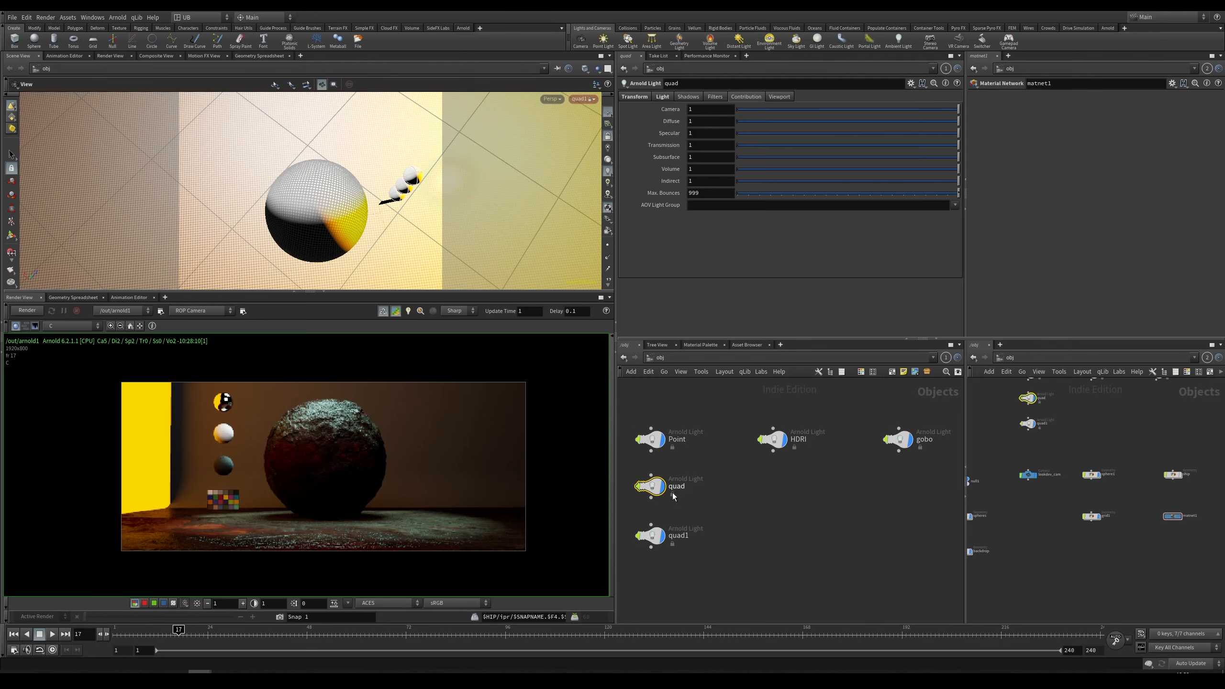
pyautogui.click(663, 96)
pyautogui.click(651, 439)
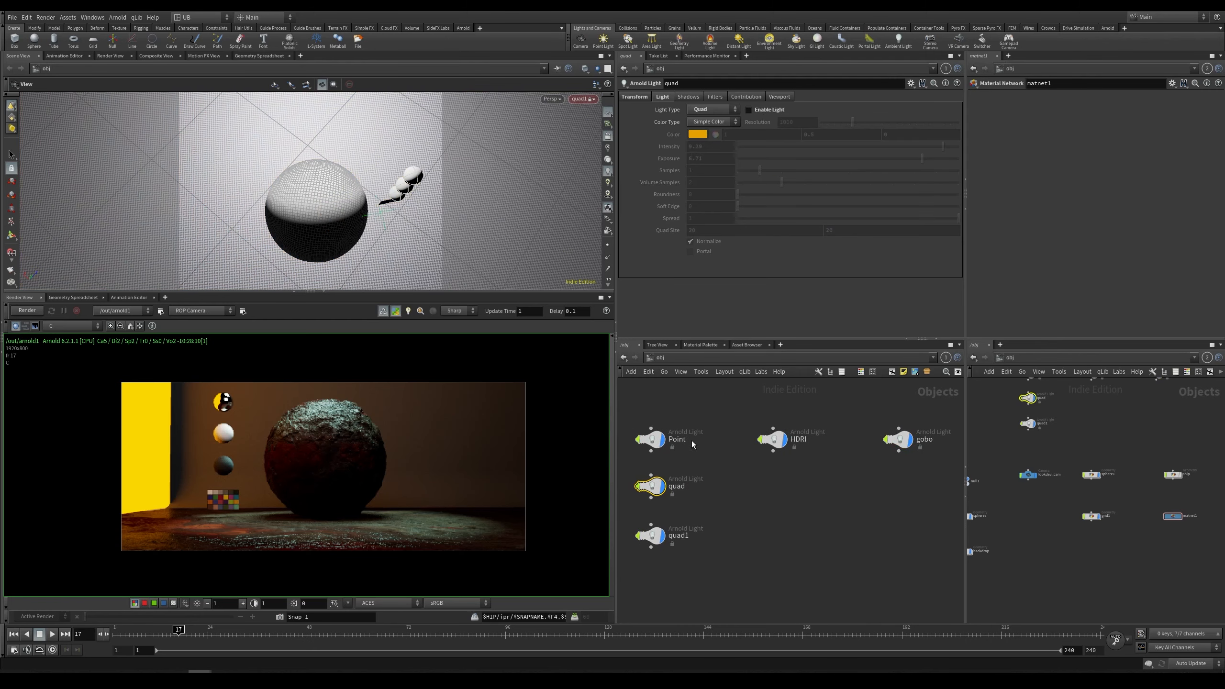
pyautogui.click(771, 110)
# Step: Look through the scene camera in the viewport and enable the gobo spot light
pyautogui.click(595, 101)
pyautogui.click(594, 144)
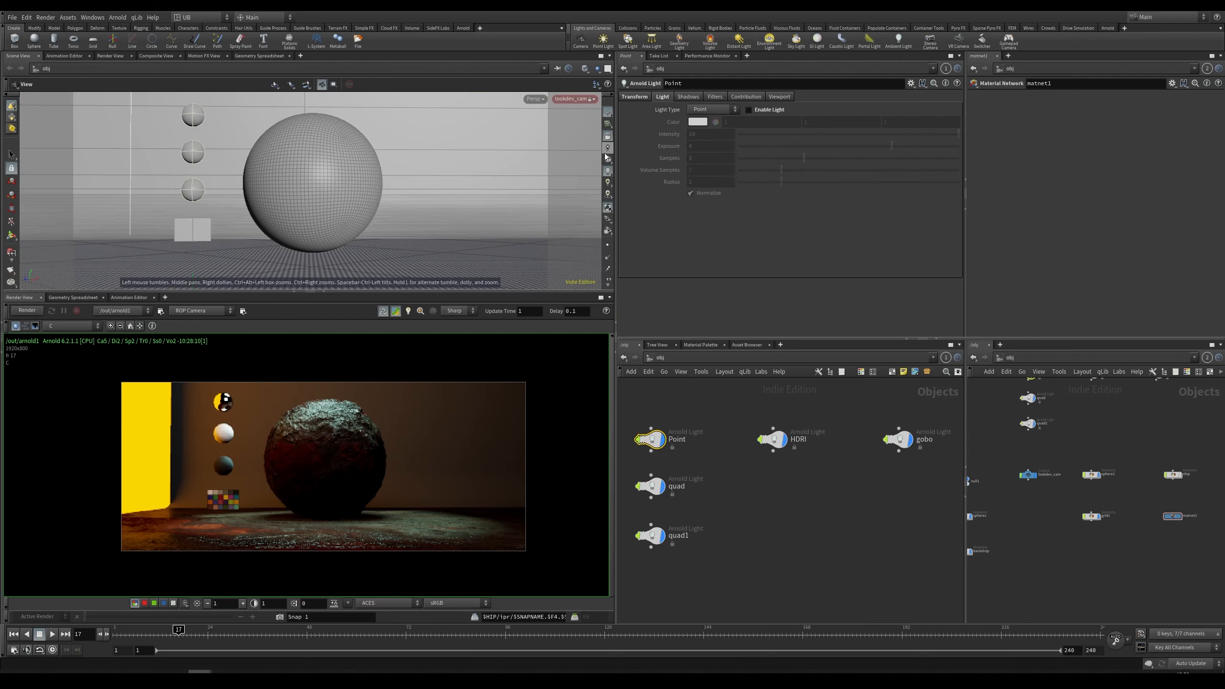
pyautogui.click(822, 496)
pyautogui.moveTo(822, 496); pyautogui.dragTo(783, 506, button='middle')
pyautogui.moveTo(910, 420); pyautogui.dragTo(863, 456)
pyautogui.moveTo(898, 494); pyautogui.dragTo(865, 510, button='middle')
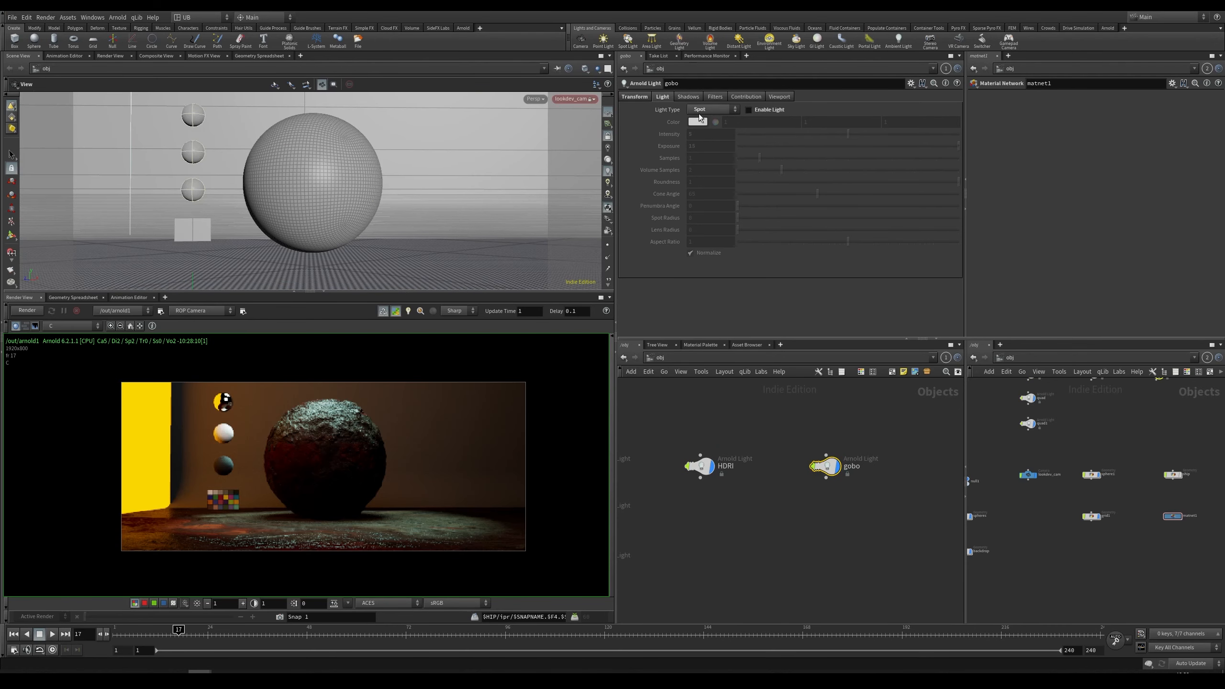
pyautogui.click(766, 110)
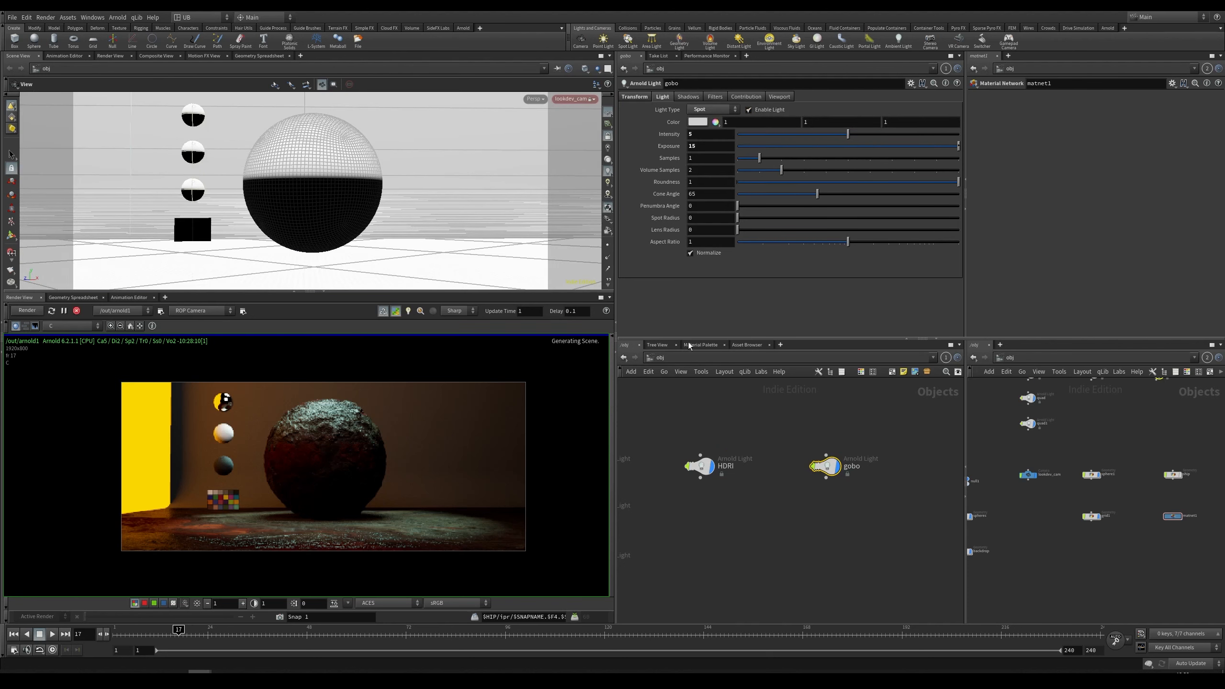
# Step: Switch to Nuke and display the light merge node in the viewer
pyautogui.moveTo(87, 671)
pyautogui.click(162, 640)
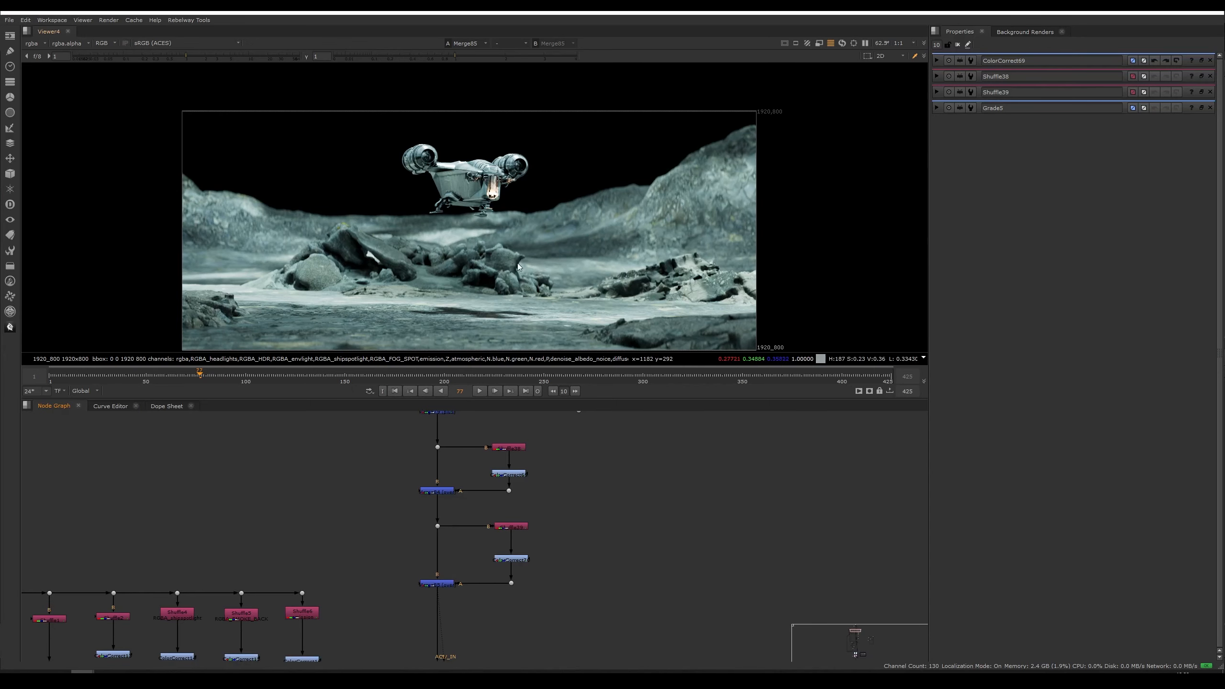
pyautogui.moveTo(598, 468); pyautogui.dragTo(584, 526, button='middle')
pyautogui.moveTo(489, 459); pyautogui.dragTo(467, 582, button='middle')
pyautogui.click(414, 536)
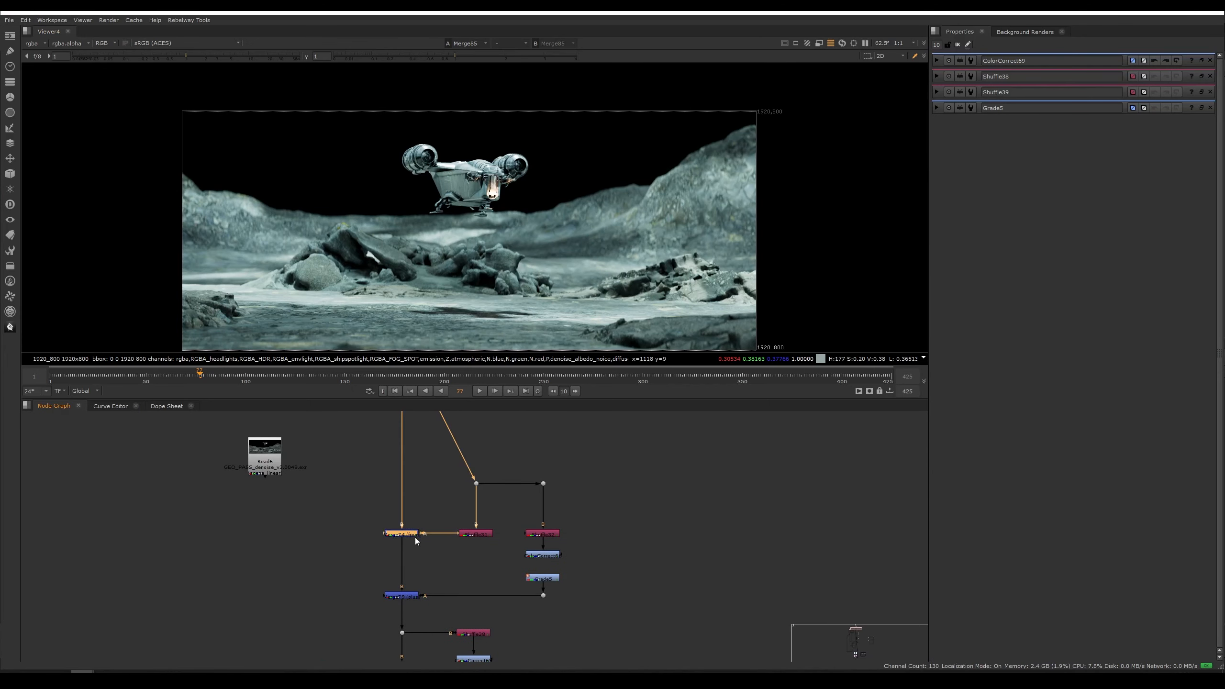
pyautogui.press('1')
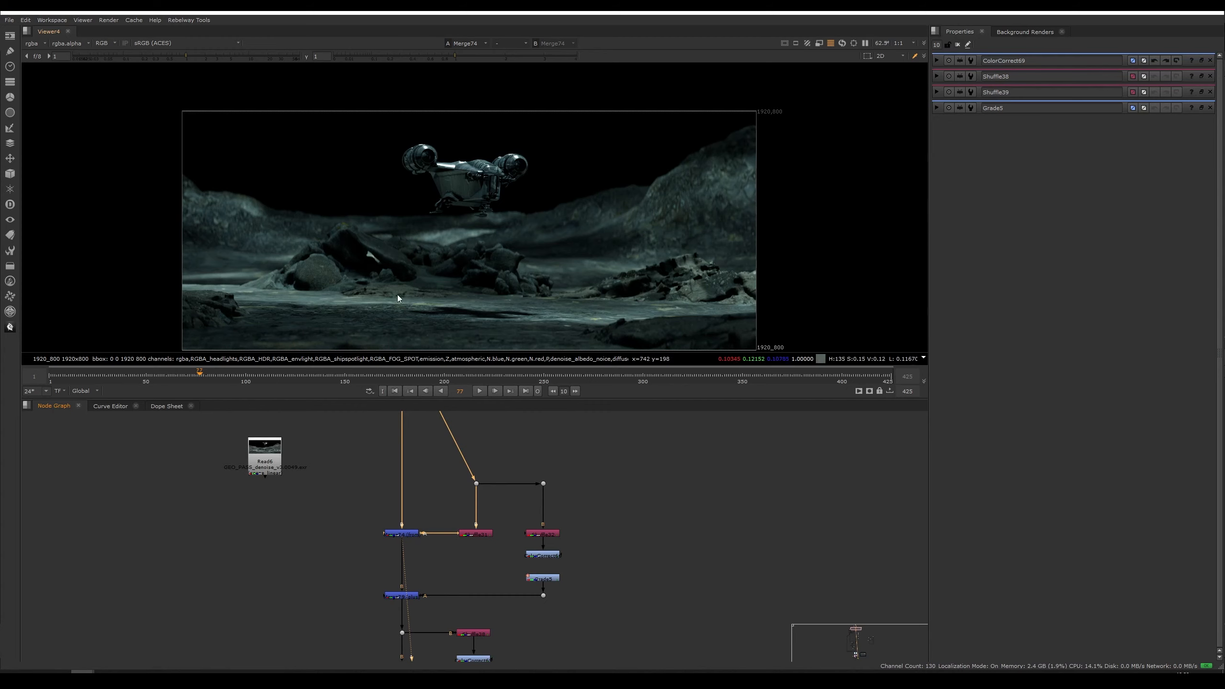
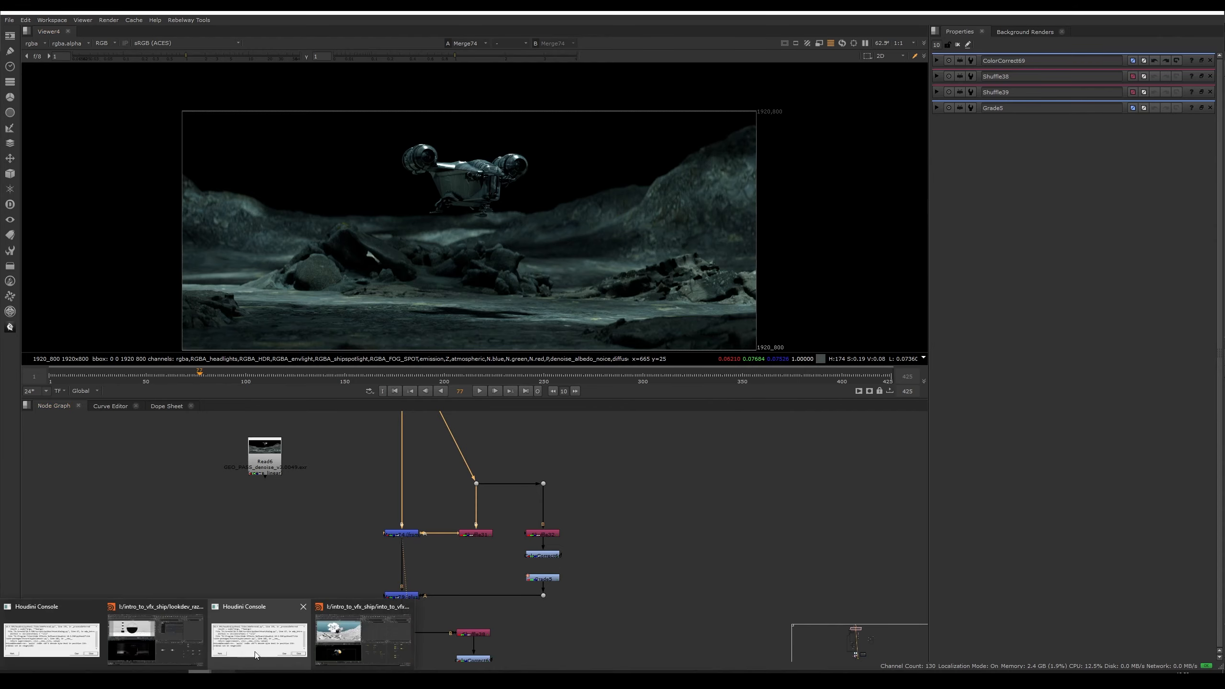
# Step: Switch back to Houdini and its IPR render view
pyautogui.click(342, 642)
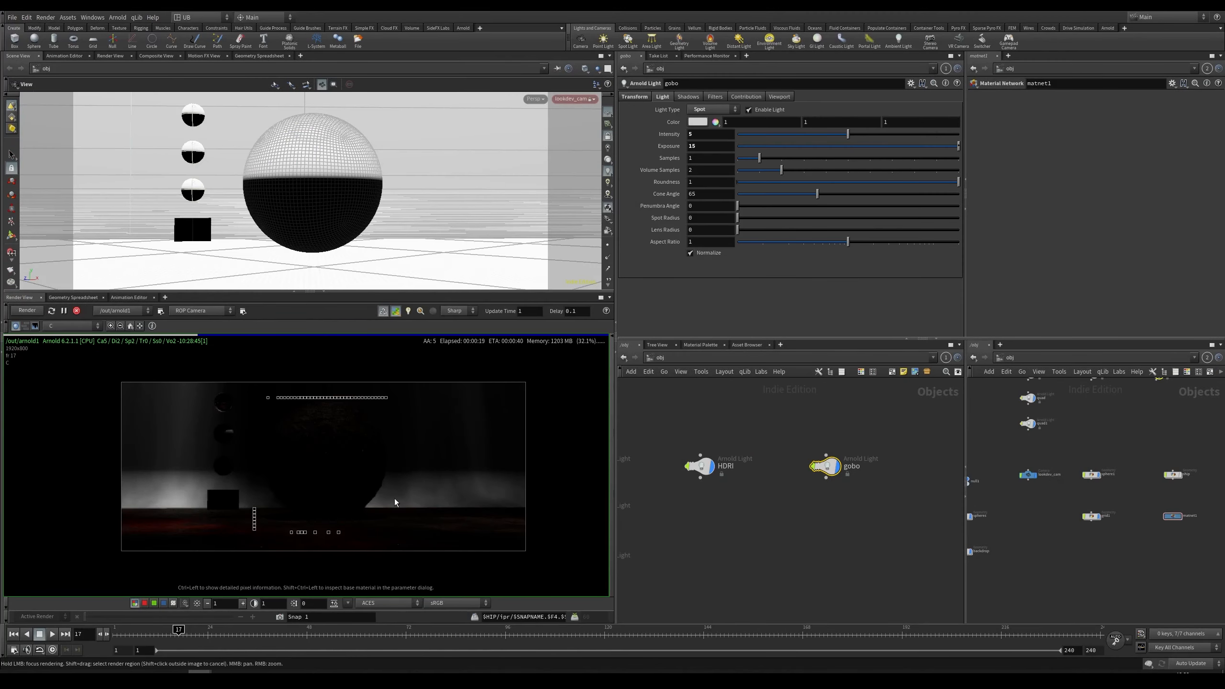
pyautogui.scroll(5, 322, 516)
pyautogui.scroll(-3, 324, 521)
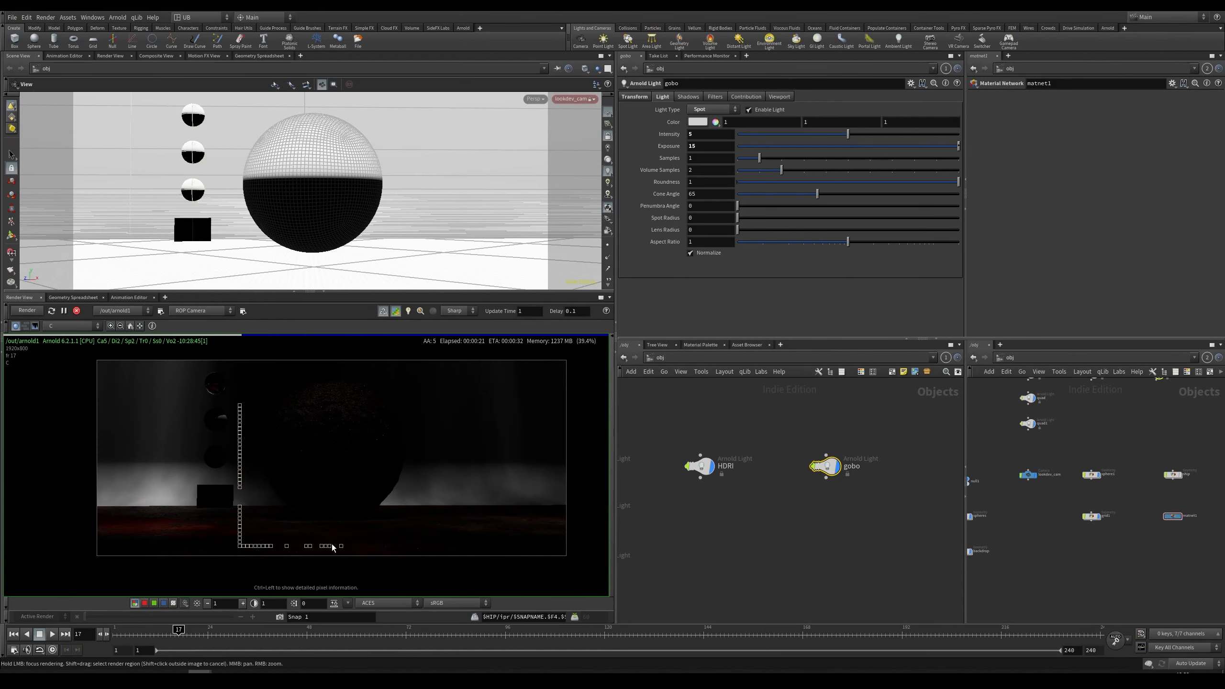
# Step: Pan around the object network and the IPR render to review the scene's lights and objects
pyautogui.moveTo(675, 560); pyautogui.dragTo(797, 408, button='middle')
pyautogui.moveTo(755, 522); pyautogui.dragTo(801, 419, button='middle')
pyautogui.moveTo(671, 563); pyautogui.dragTo(759, 470, button='middle')
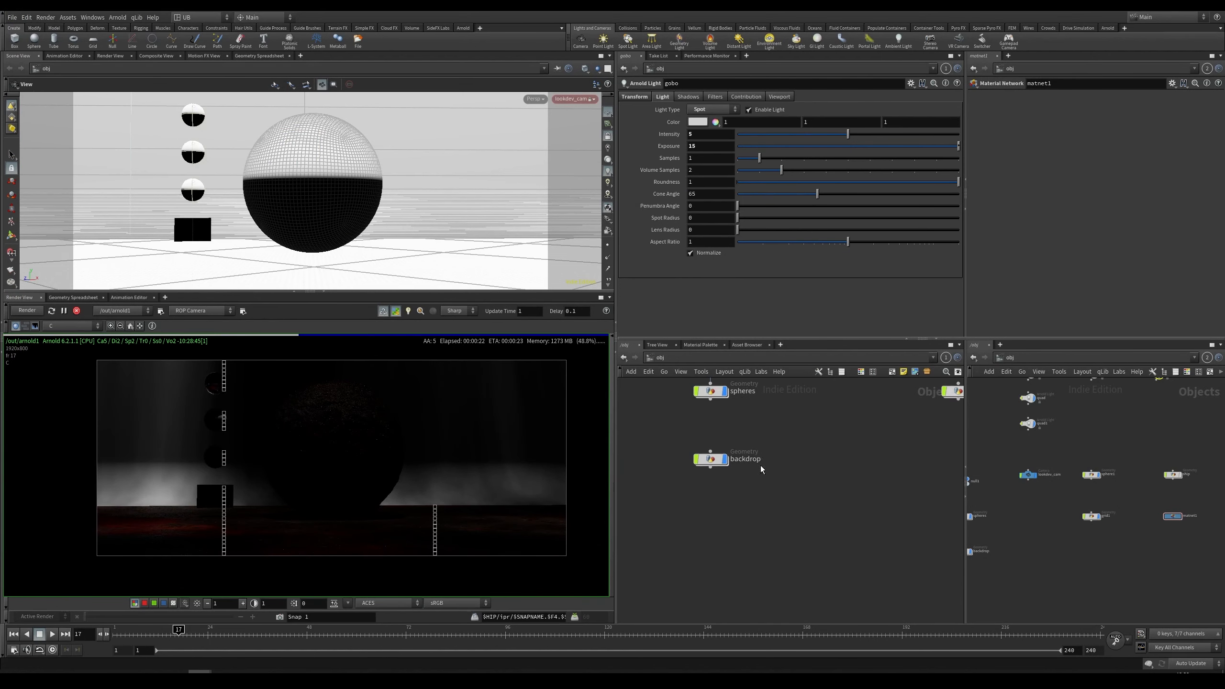
pyautogui.click(724, 459)
pyautogui.moveTo(253, 448); pyautogui.dragTo(219, 487, button='middle')
pyautogui.click(40, 317)
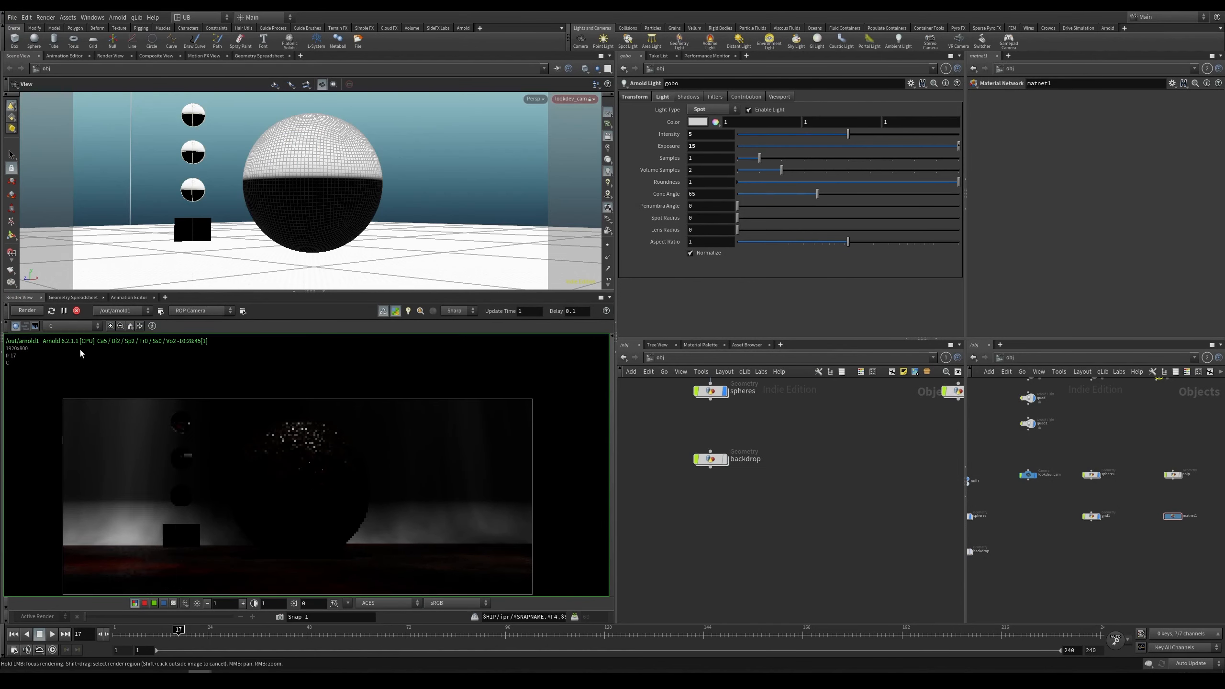
pyautogui.moveTo(817, 402); pyautogui.dragTo(673, 655, button='middle')
pyautogui.scroll(-3, 782, 503)
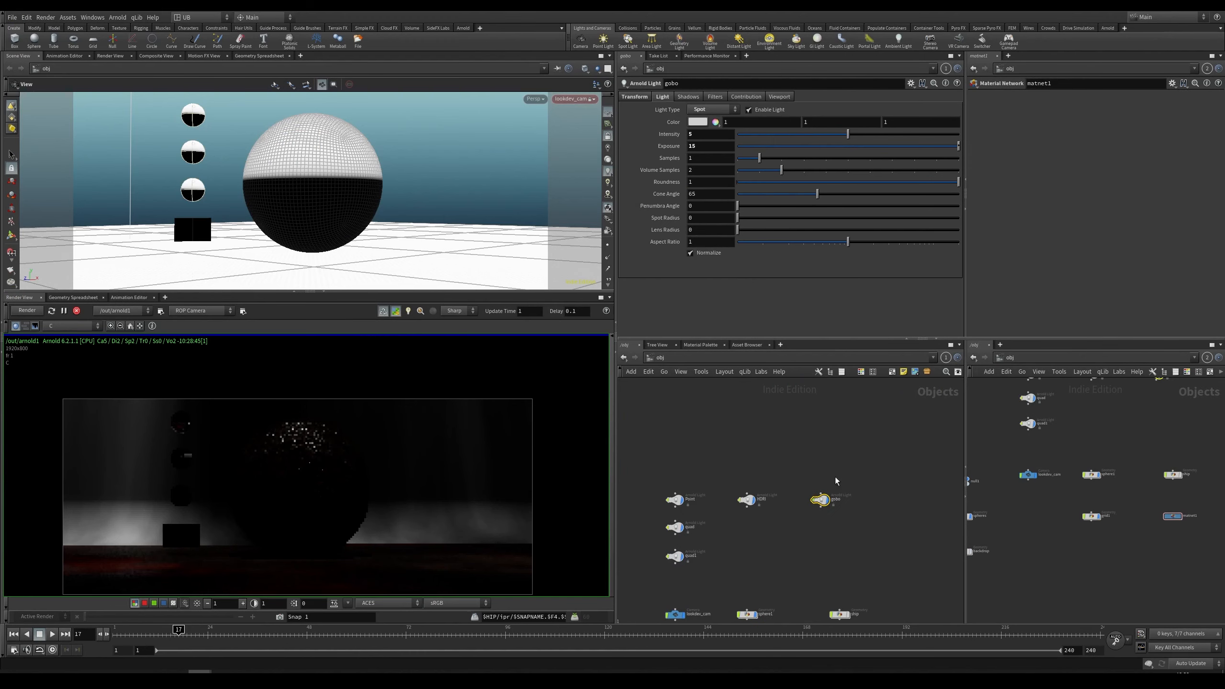
pyautogui.moveTo(808, 555); pyautogui.dragTo(816, 474, button='middle')
pyautogui.moveTo(343, 518); pyautogui.dragTo(403, 467, button='middle')
pyautogui.scroll(1, 347, 477)
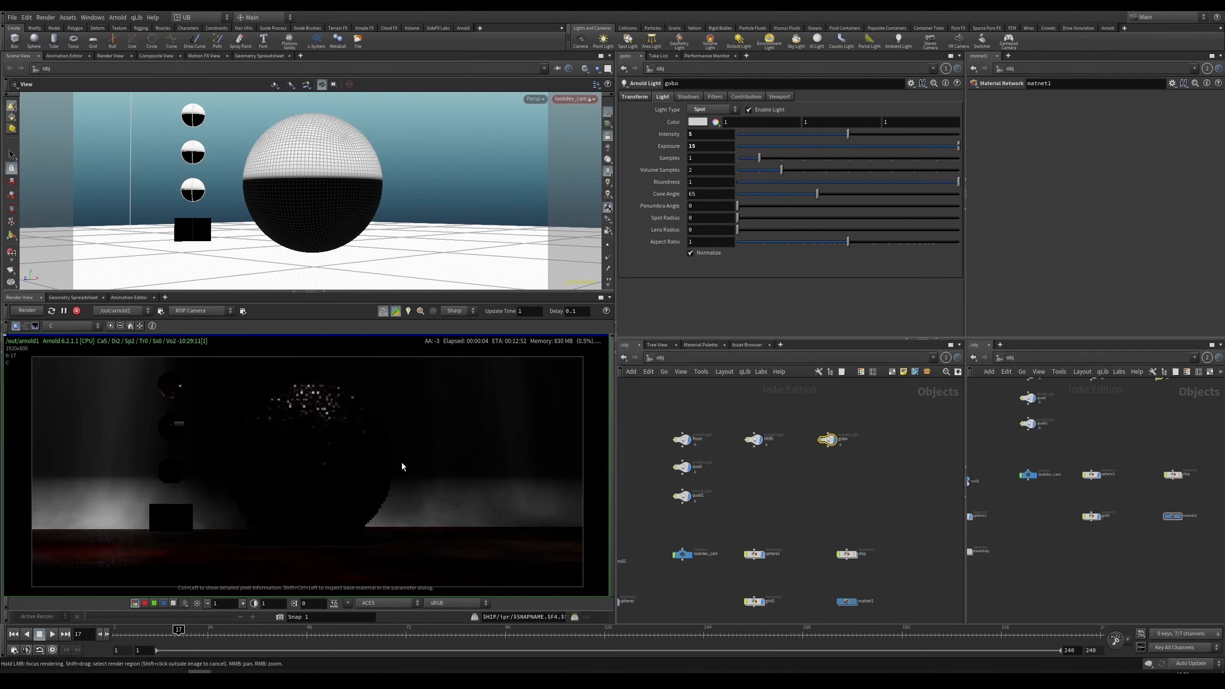
# Step: Toggle the render view's exposure adjustment and reframe the IPR image
pyautogui.click(242, 606)
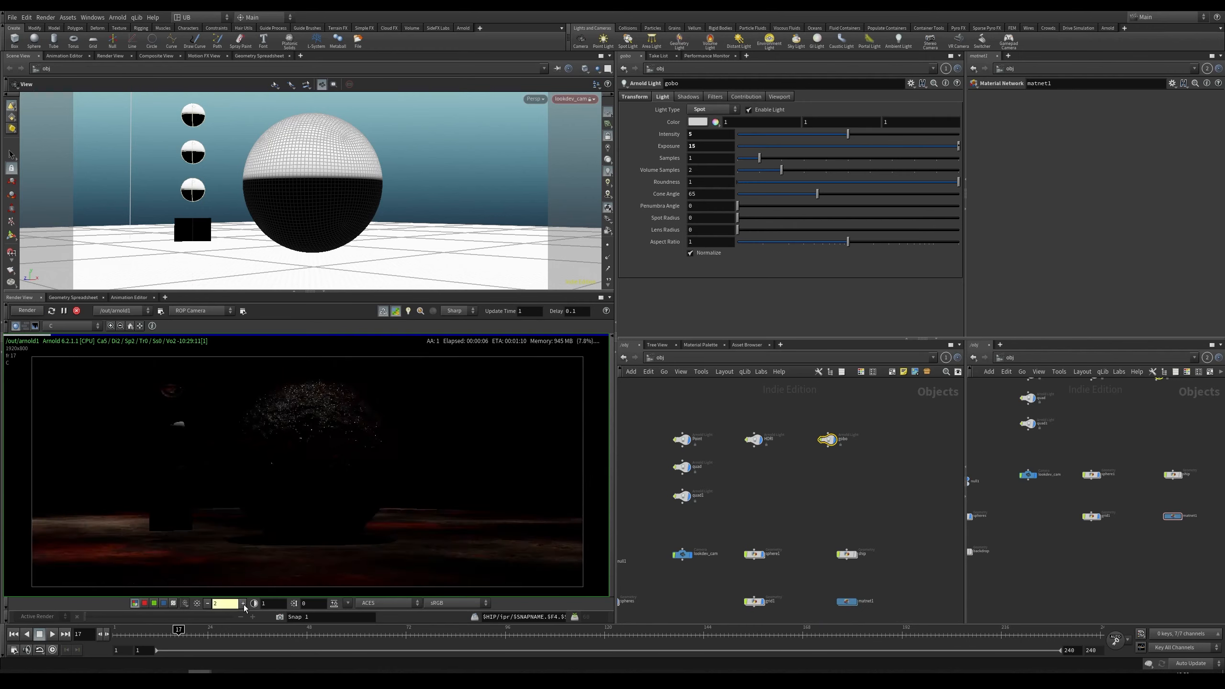
pyautogui.click(242, 606)
pyautogui.click(242, 605)
pyautogui.moveTo(436, 534); pyautogui.dragTo(403, 507, button='middle')
pyautogui.scroll(2, 439, 526)
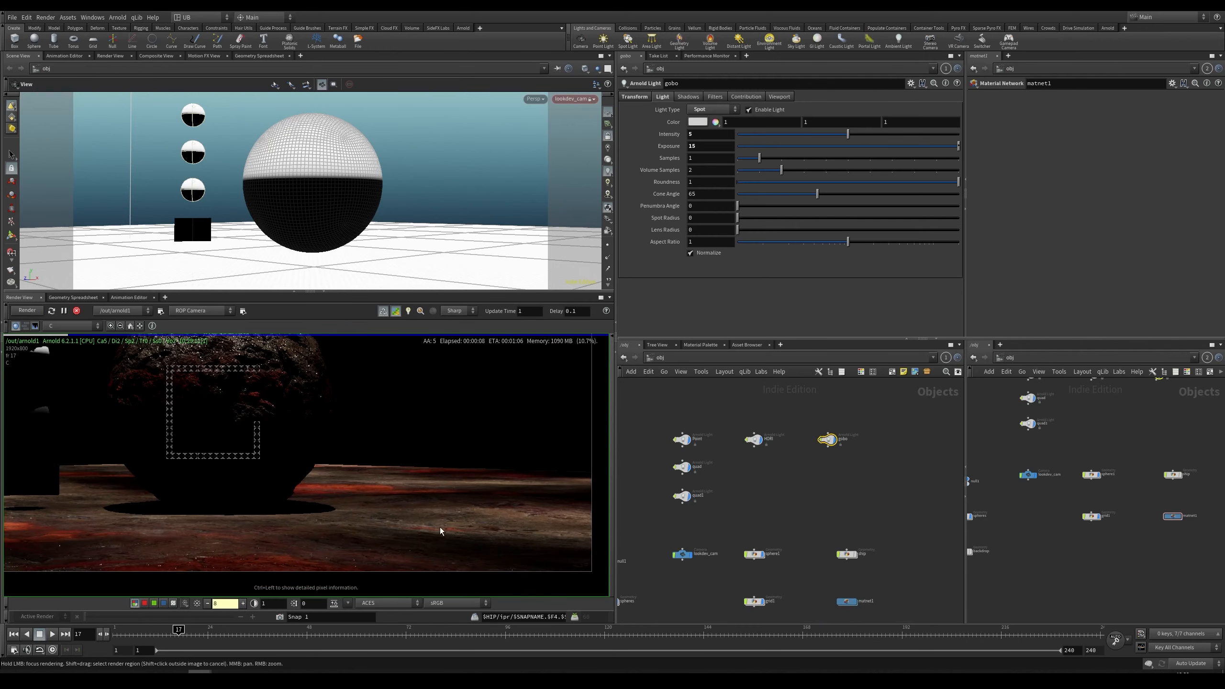
pyautogui.moveTo(492, 516); pyautogui.dragTo(328, 524, button='right')
pyautogui.moveTo(376, 506); pyautogui.dragTo(437, 514, button='middle')
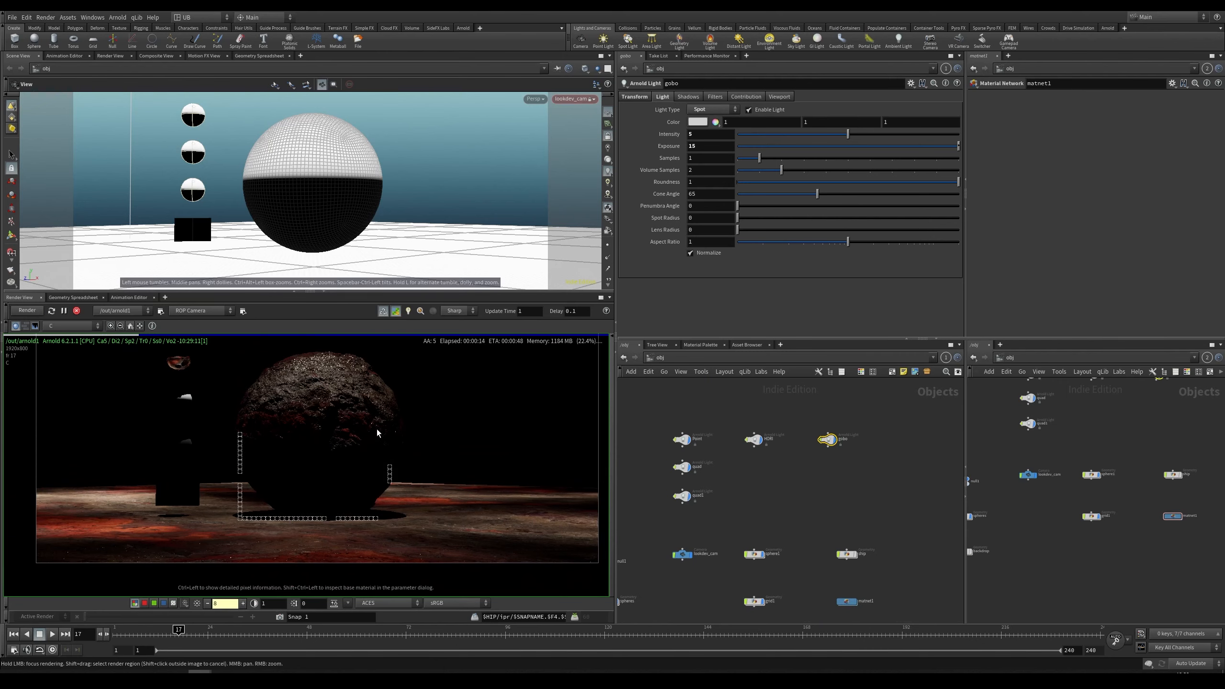
# Step: Inspect the gobo light's filter network and the image1 node's gobo_noise.exr texture file
pyautogui.click(716, 97)
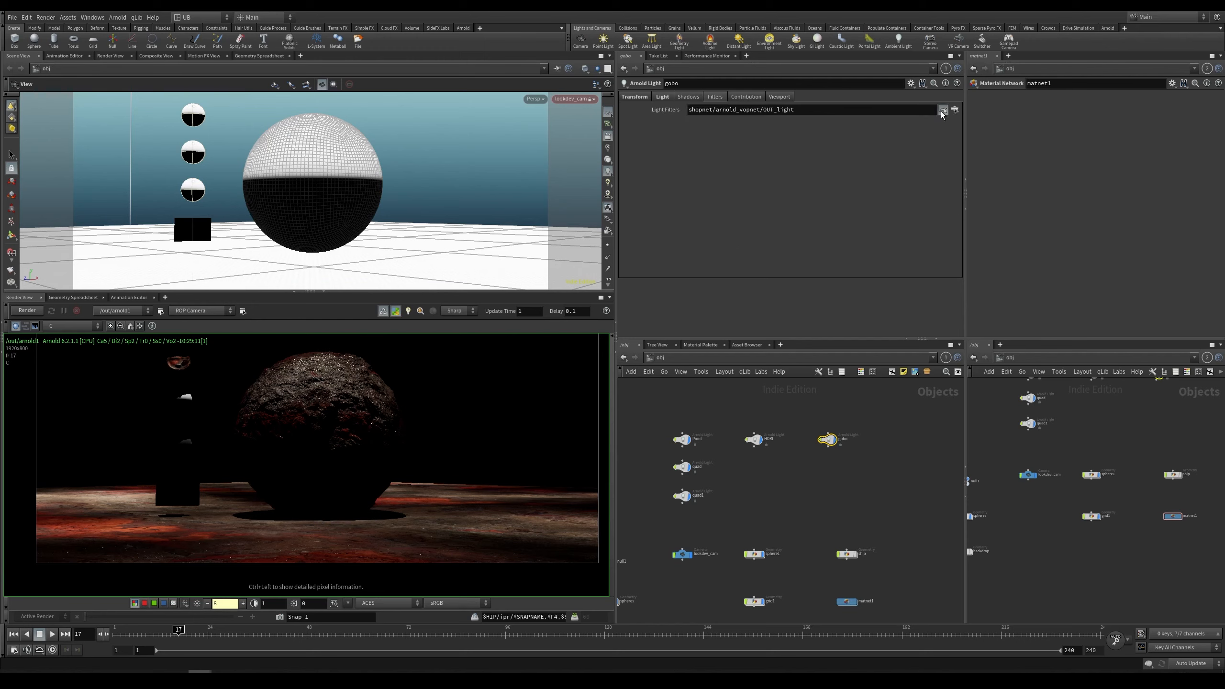
pyautogui.click(942, 112)
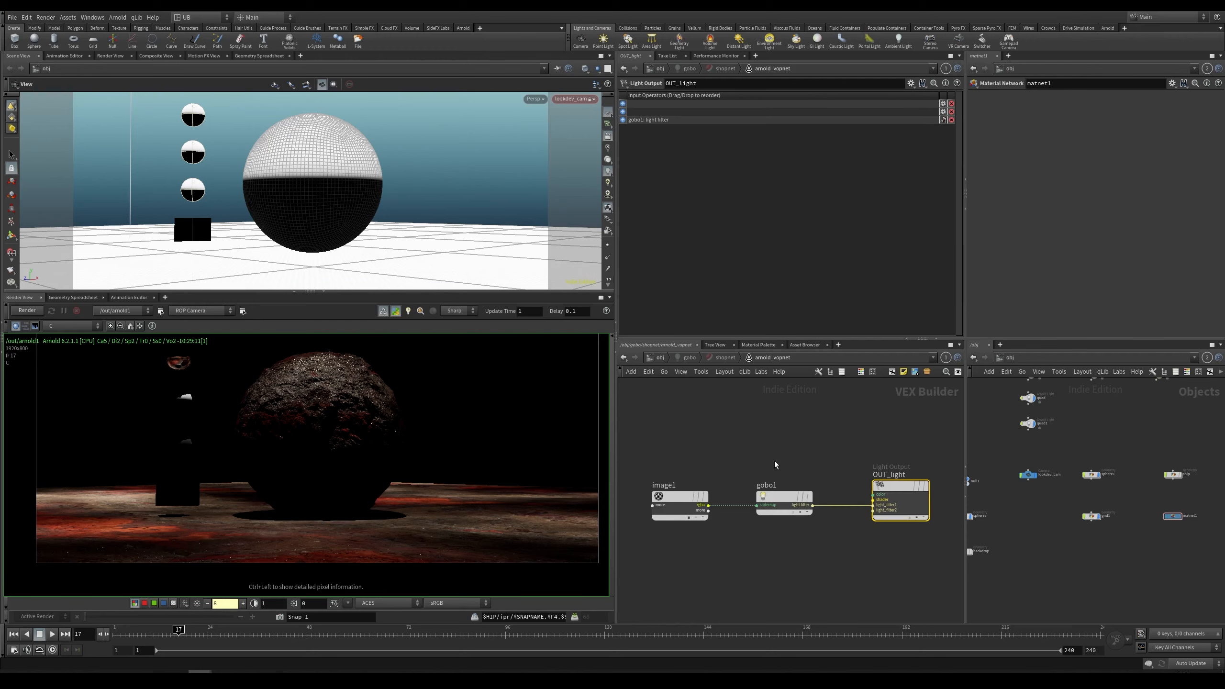
pyautogui.click(677, 504)
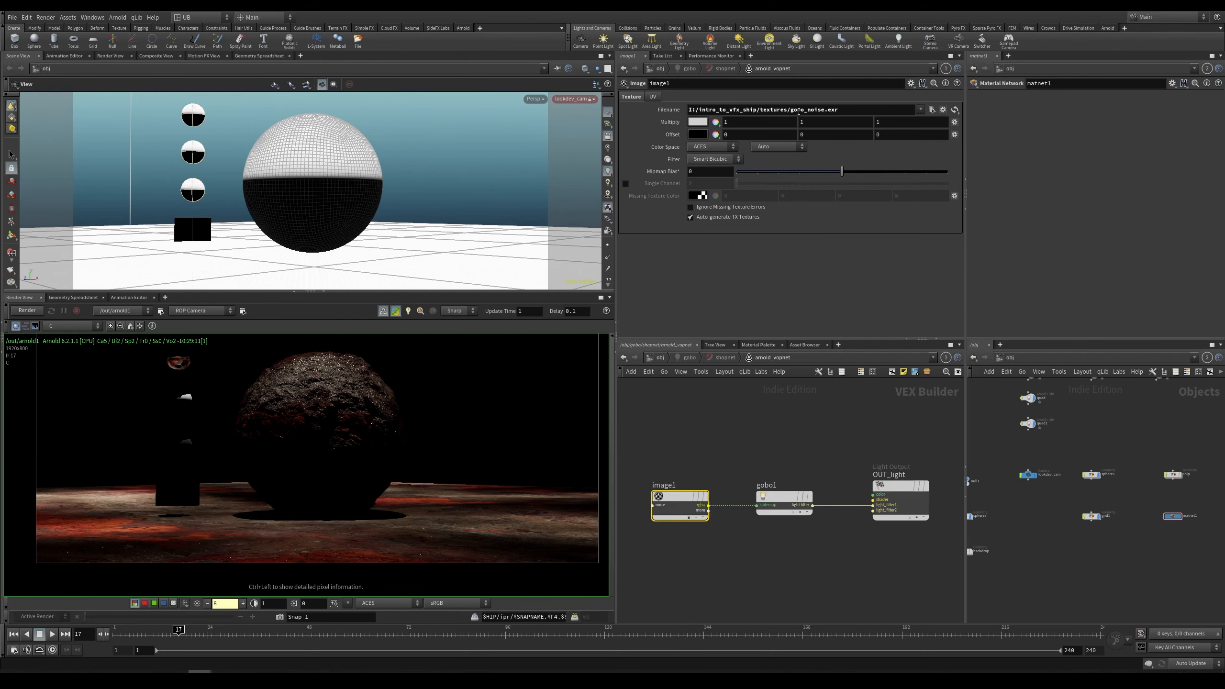
pyautogui.click(932, 110)
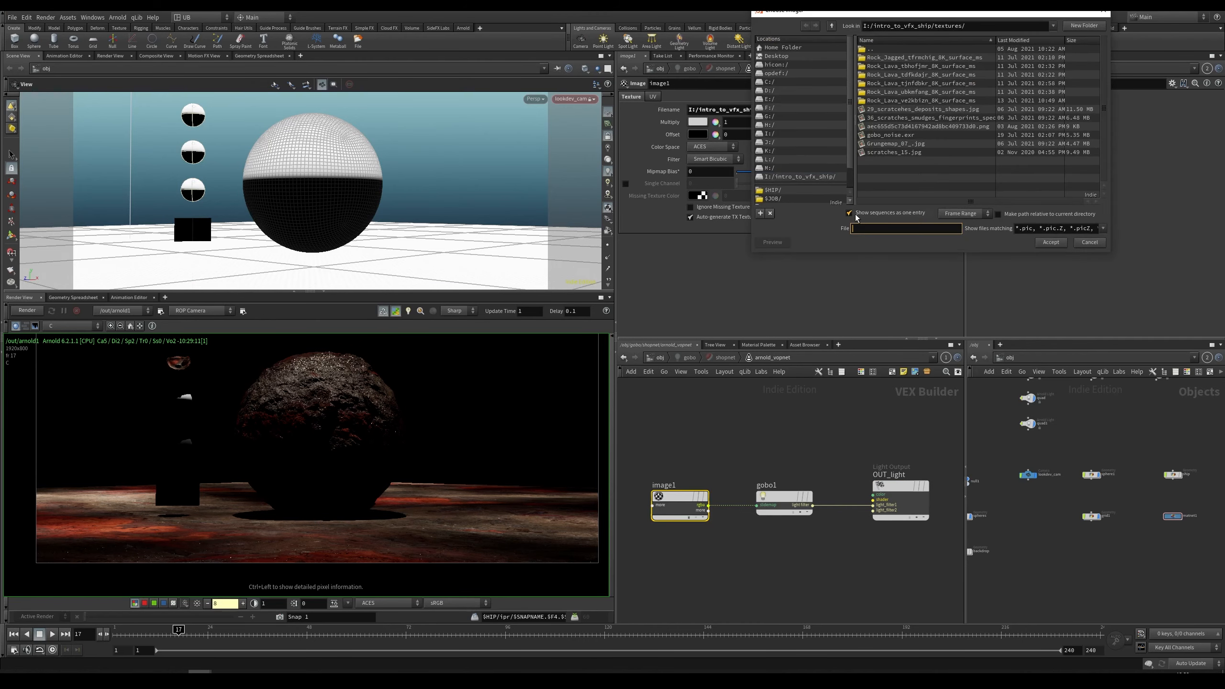
pyautogui.moveTo(917, 15); pyautogui.dragTo(493, 192)
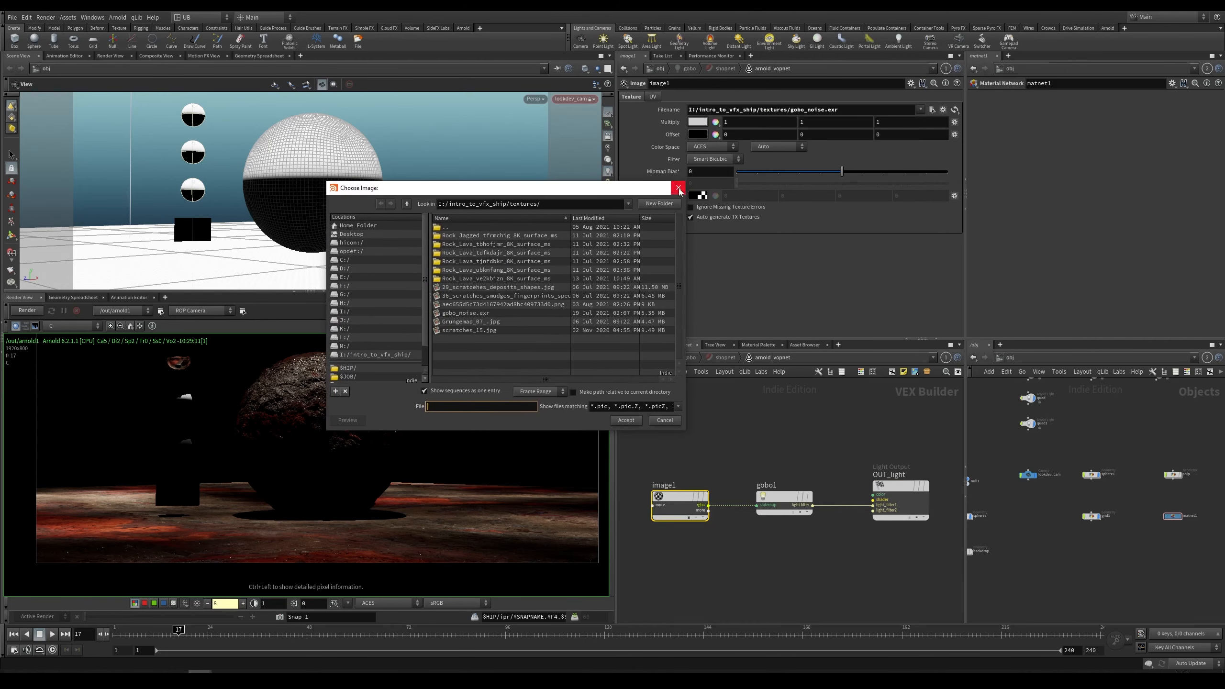
pyautogui.click(678, 188)
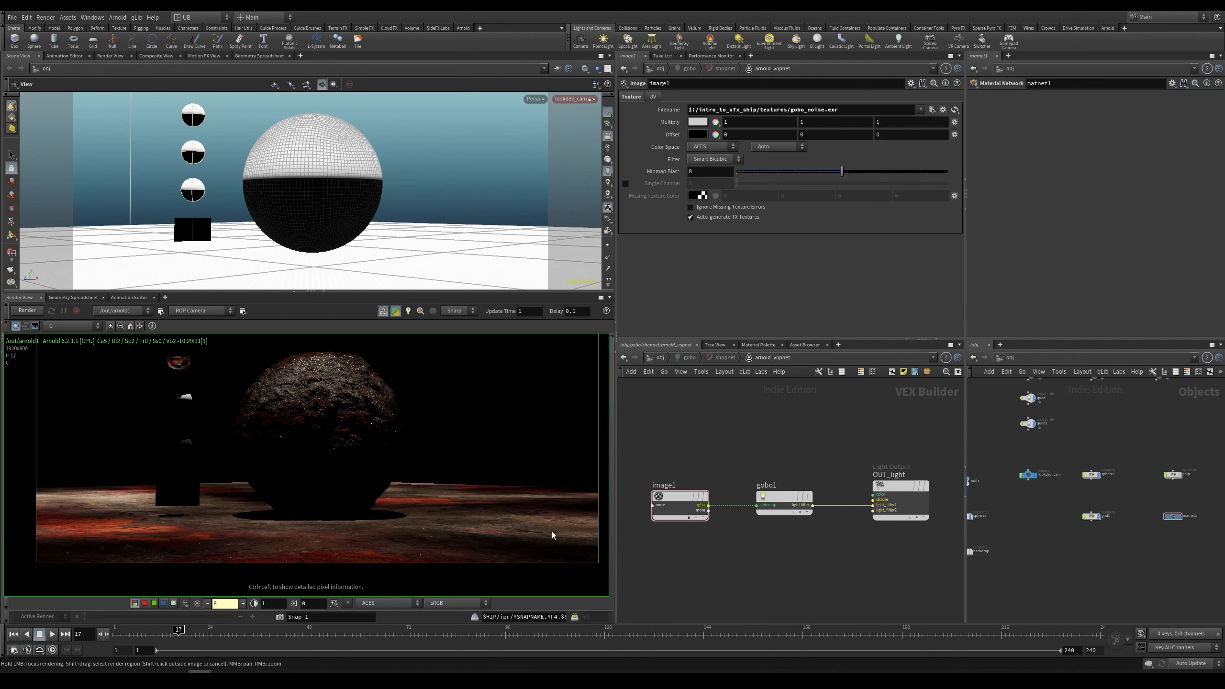
# Step: Return to the object network and set the IPR render view's exposure to 1
pyautogui.click(660, 358)
pyautogui.scroll(2, 821, 430)
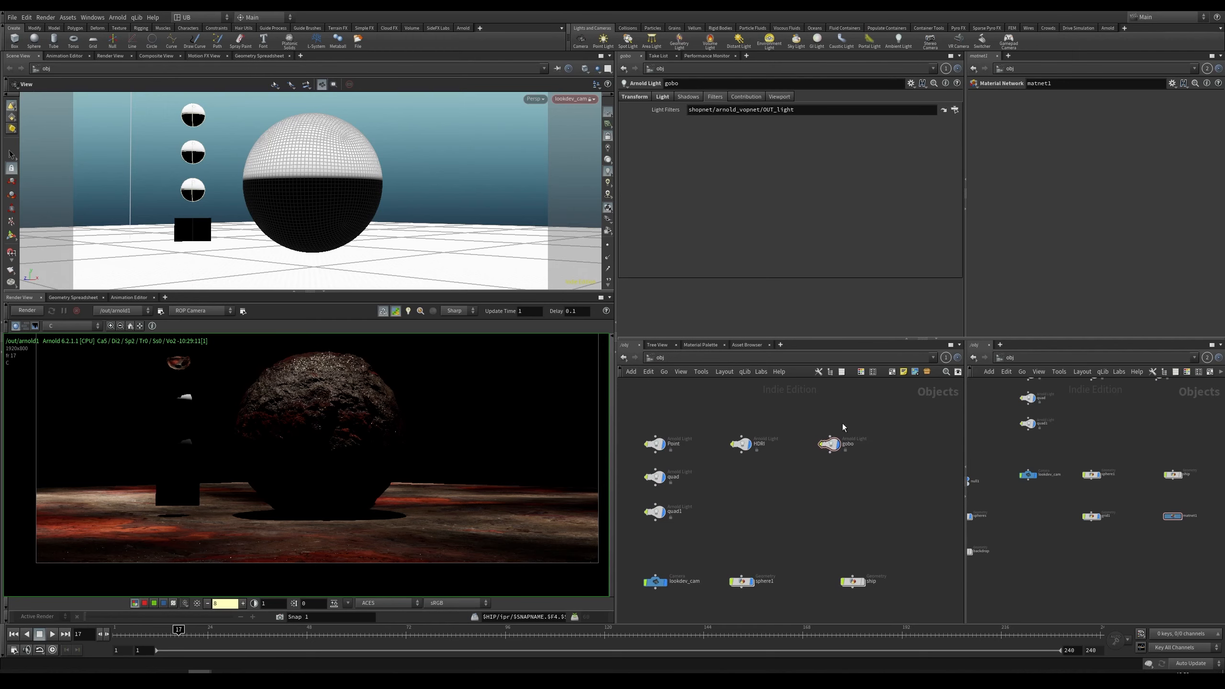
pyautogui.moveTo(381, 455); pyautogui.dragTo(376, 456, button='middle')
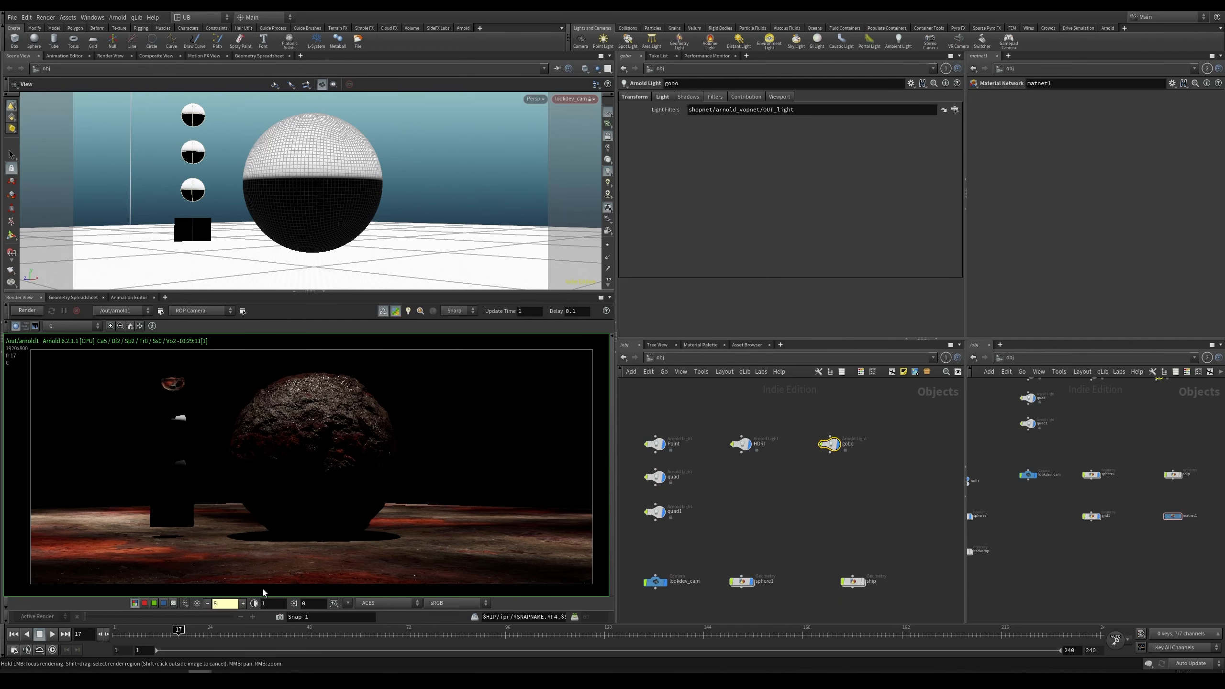
pyautogui.doubleClick(223, 604)
pyautogui.write('1')
pyautogui.press('Return')
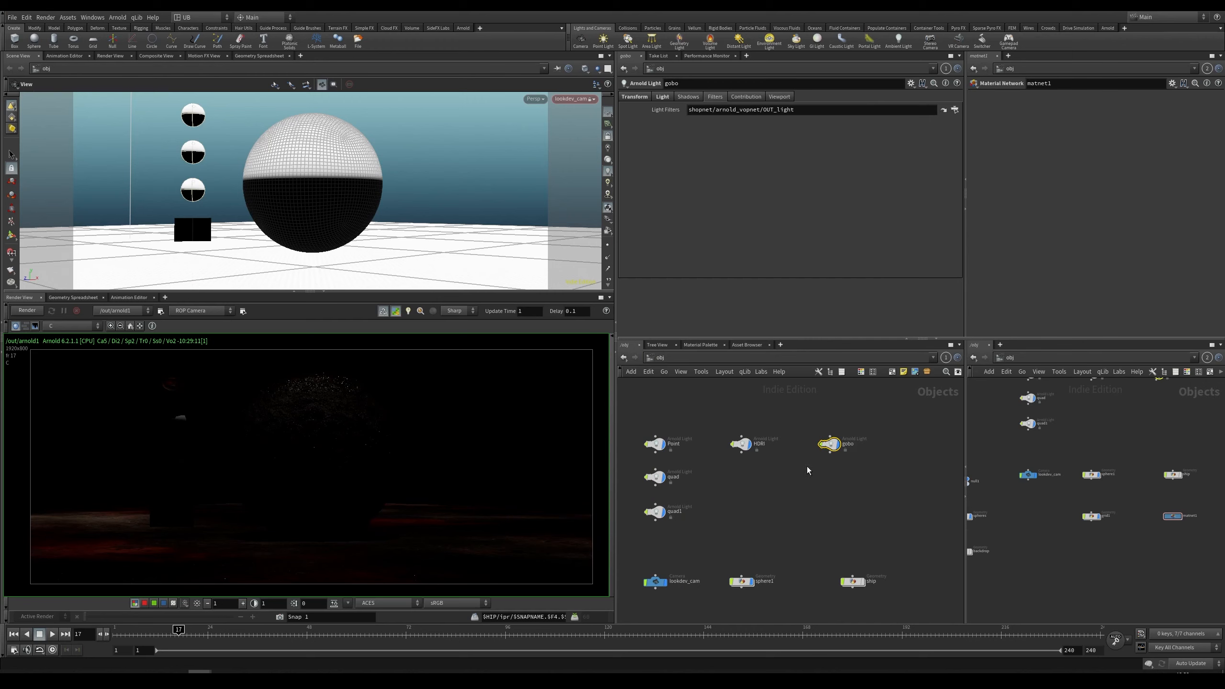
# Step: Disable the gobo light and enable the HDRI light
pyautogui.click(662, 96)
pyautogui.click(760, 112)
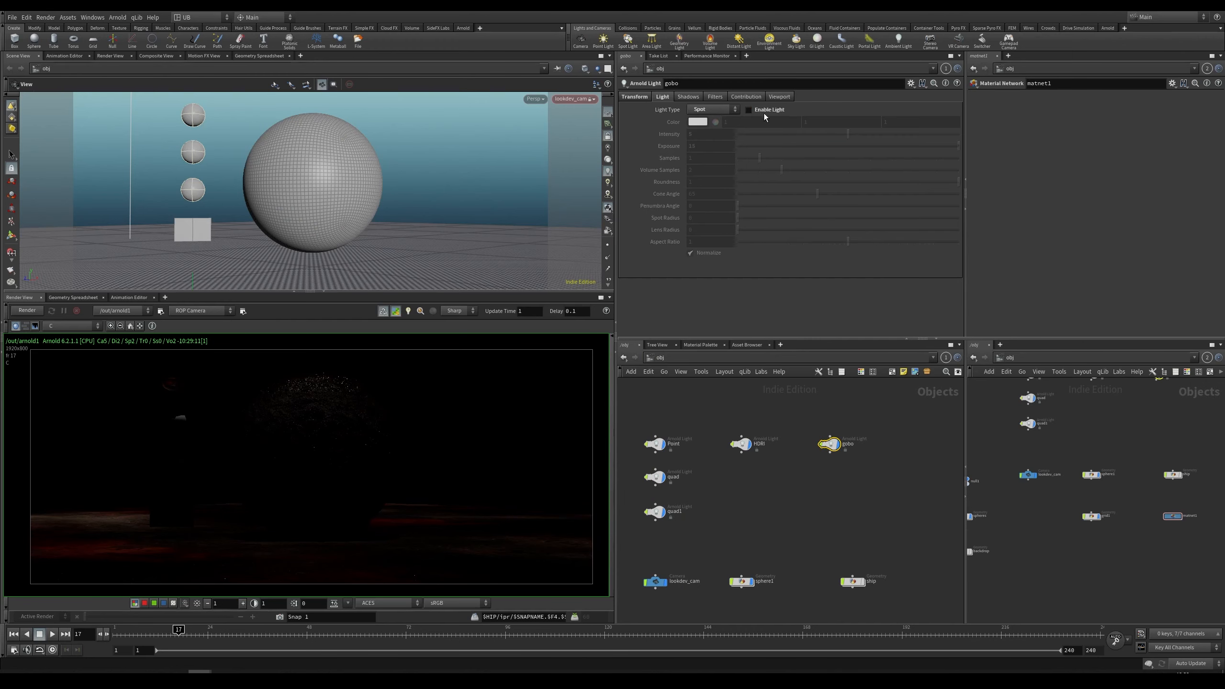
pyautogui.moveTo(768, 470); pyautogui.dragTo(811, 452, button='middle')
pyautogui.click(783, 426)
pyautogui.click(766, 111)
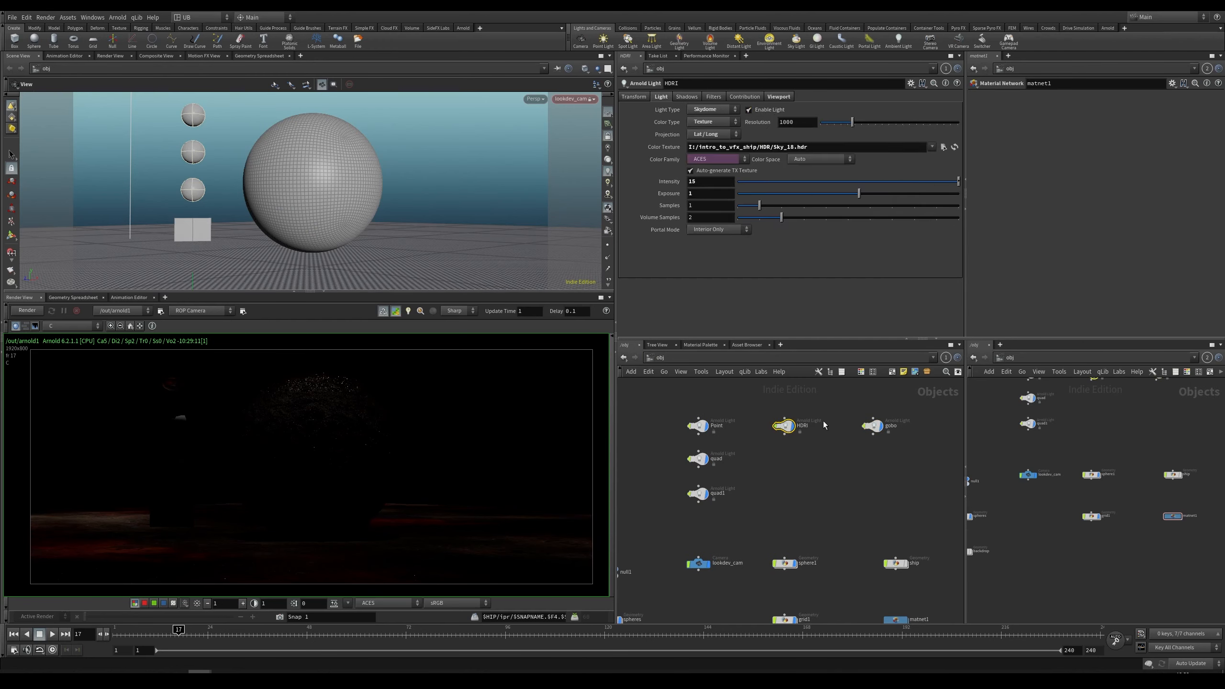
# Step: Check the Point, quad and HDRI lights, then enable the Point light and restart the IPR render
pyautogui.click(697, 425)
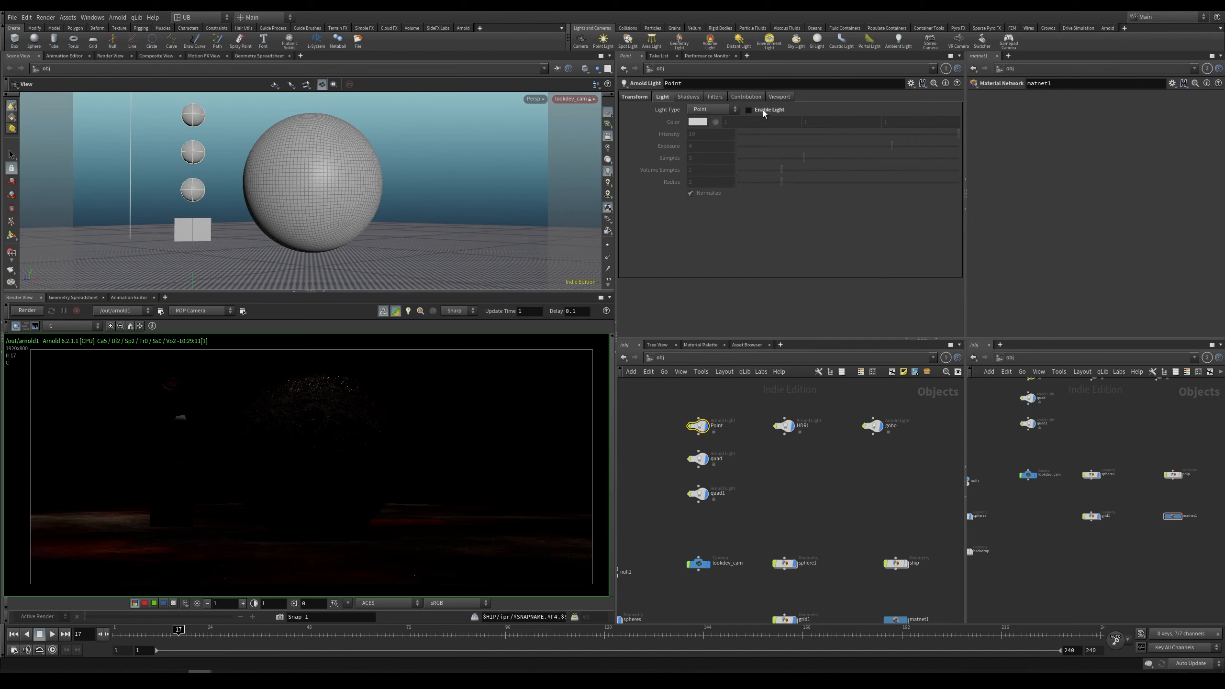
pyautogui.click(698, 458)
pyautogui.click(698, 494)
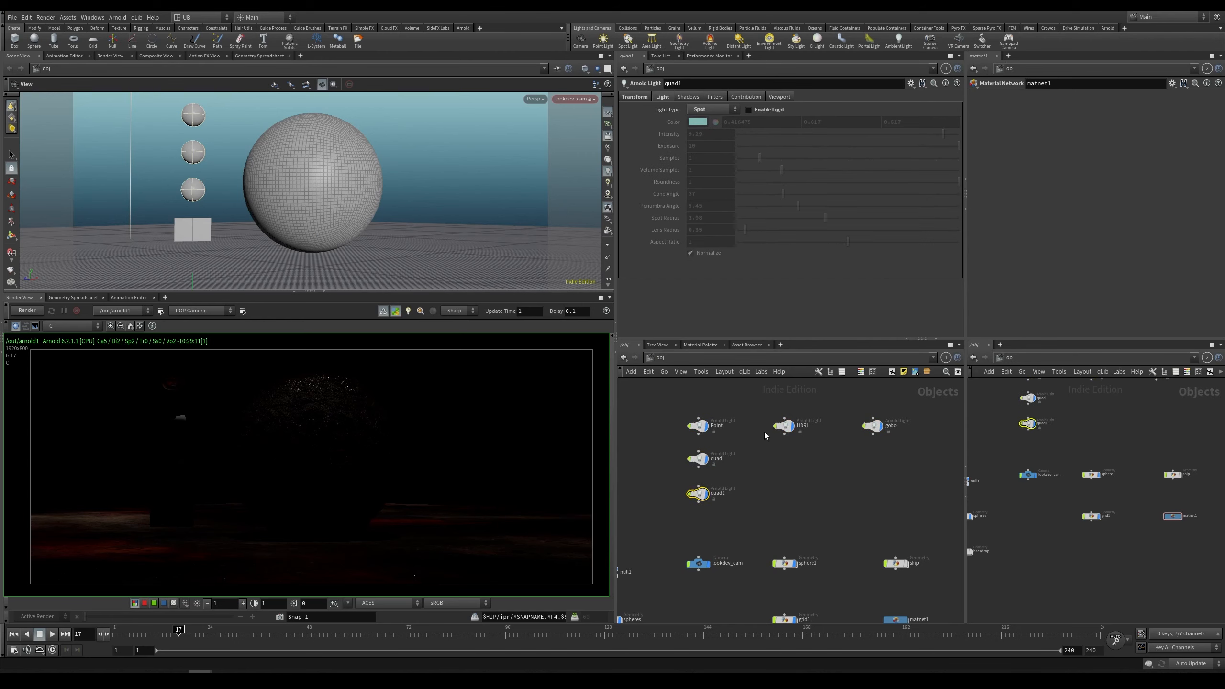
pyautogui.click(784, 426)
pyautogui.click(697, 425)
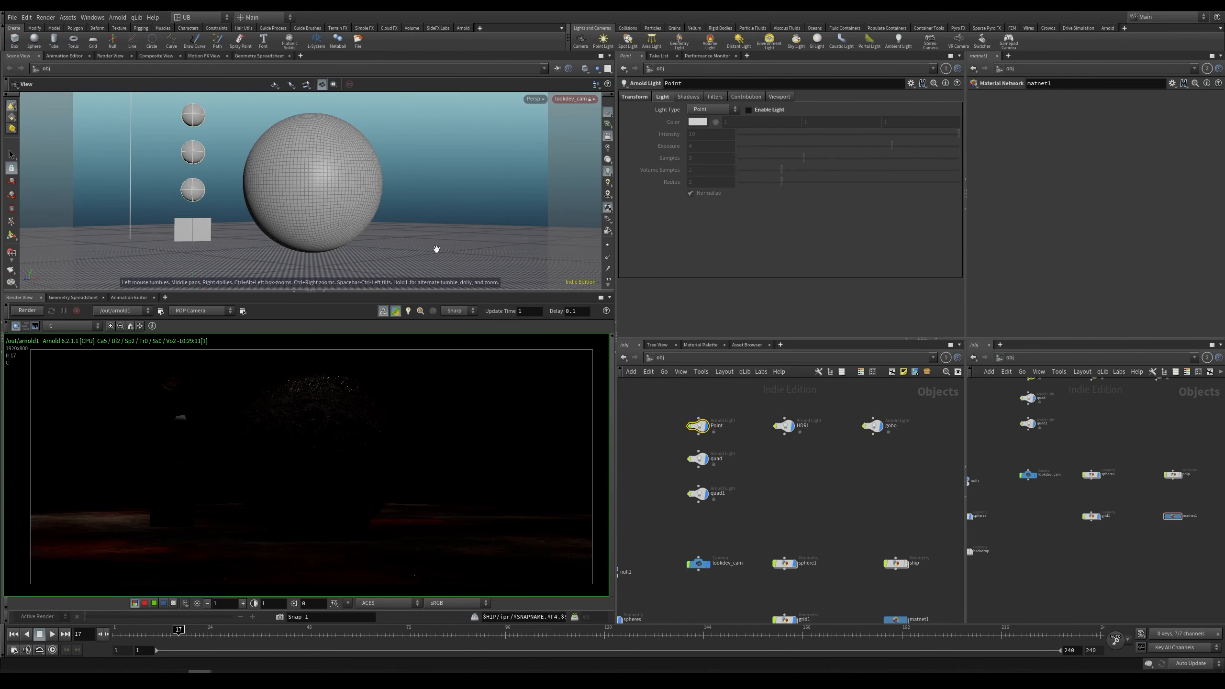
pyautogui.click(769, 111)
pyautogui.click(24, 312)
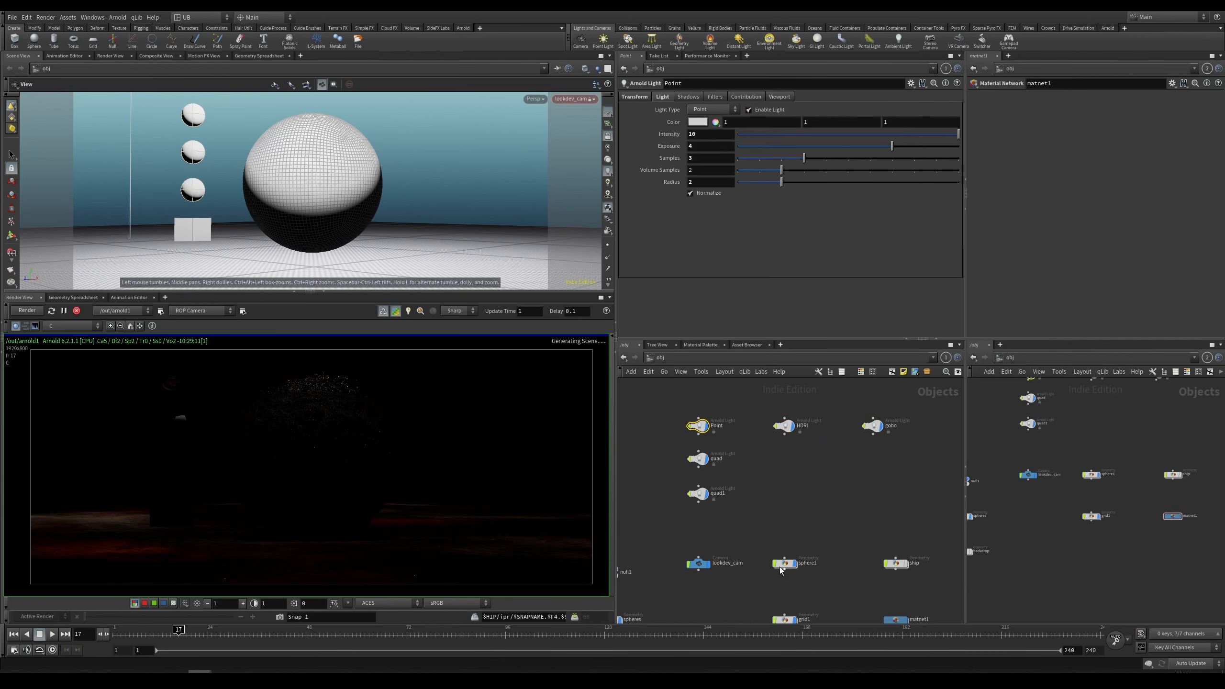
# Step: Open the arnold1 render node and set its Specular ray depth to 0
pyautogui.moveTo(765, 517); pyautogui.dragTo(886, 333, button='middle')
pyautogui.press('r')
pyautogui.click(742, 482)
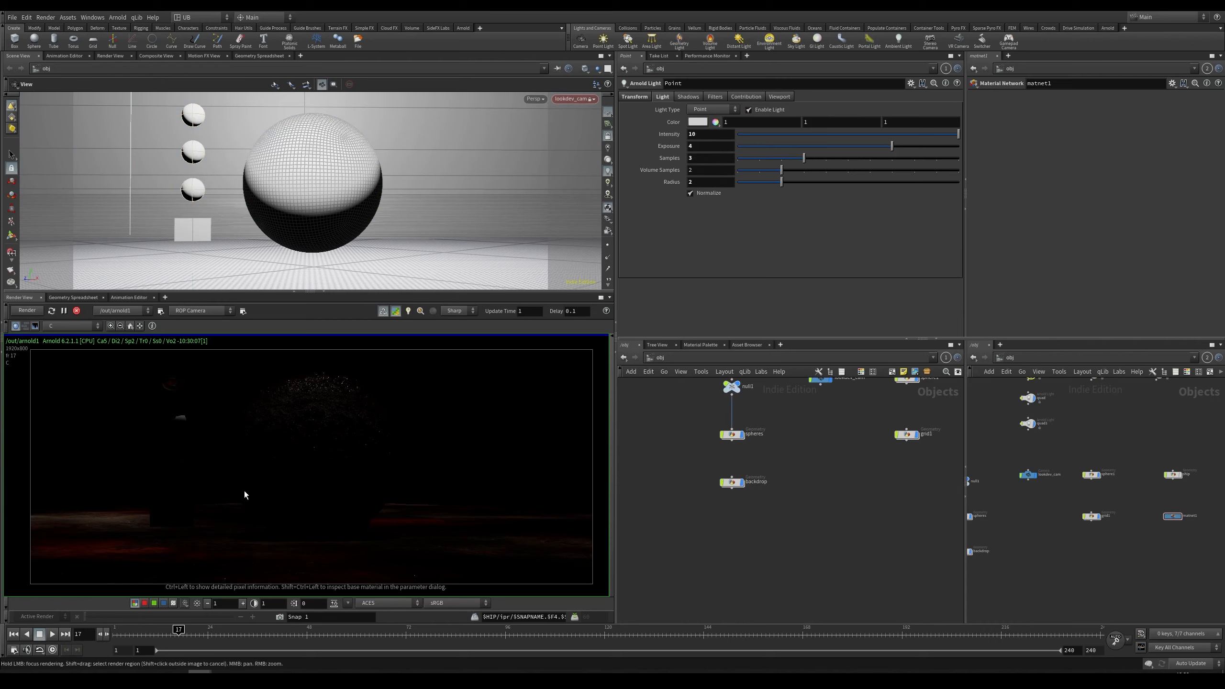
pyautogui.moveTo(816, 450); pyautogui.dragTo(762, 505, button='middle')
pyautogui.scroll(-1, 311, 446)
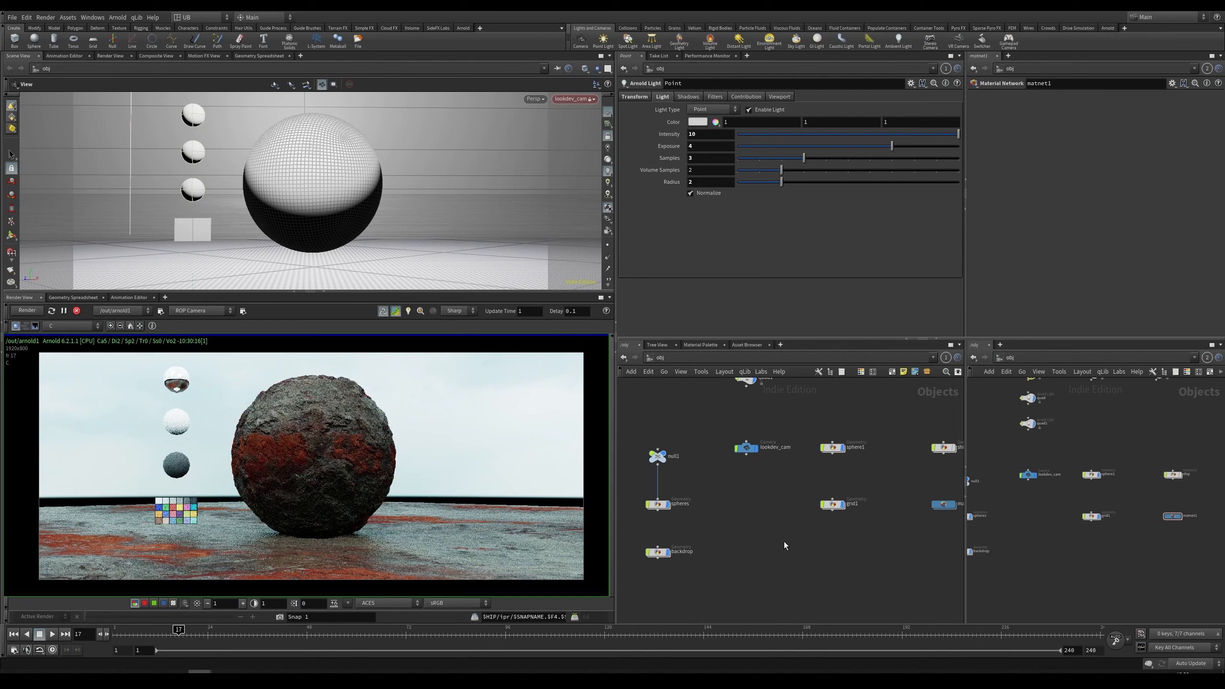
pyautogui.press('3')
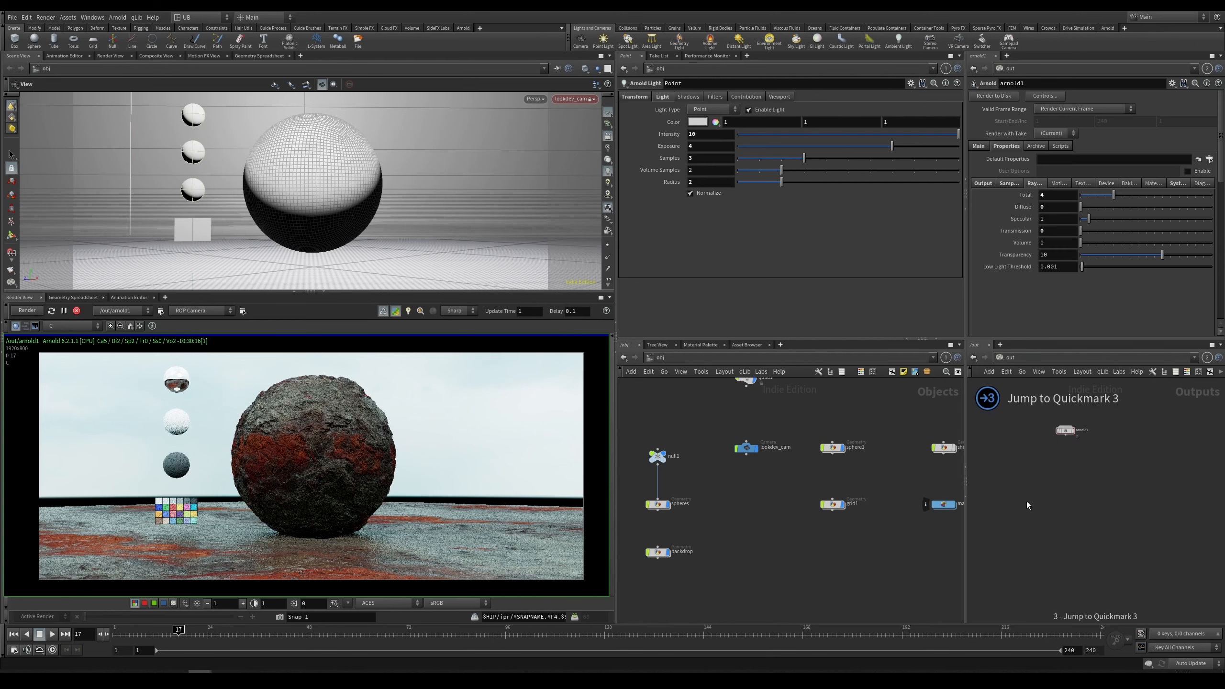
pyautogui.scroll(4, 1042, 508)
pyautogui.moveTo(1069, 467); pyautogui.dragTo(1162, 525)
pyautogui.moveTo(1093, 507); pyautogui.dragTo(1045, 467, button='middle')
pyautogui.moveTo(1039, 423); pyautogui.dragTo(1135, 535)
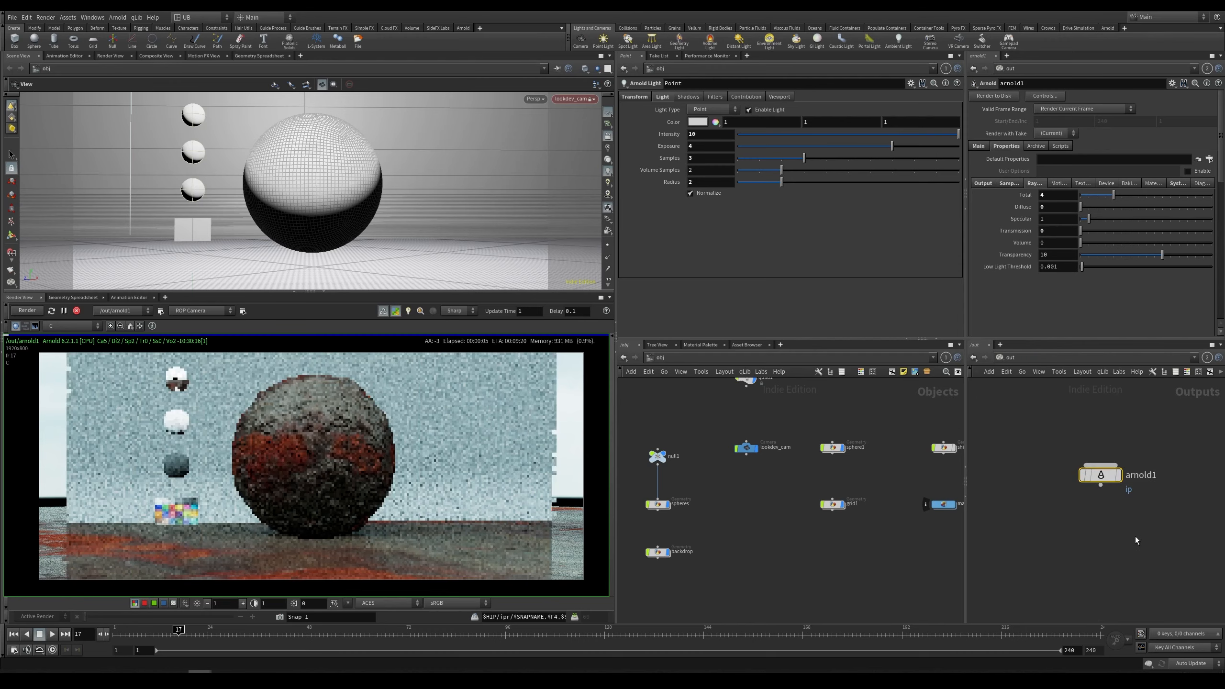
pyautogui.moveTo(1089, 220); pyautogui.dragTo(1077, 221)
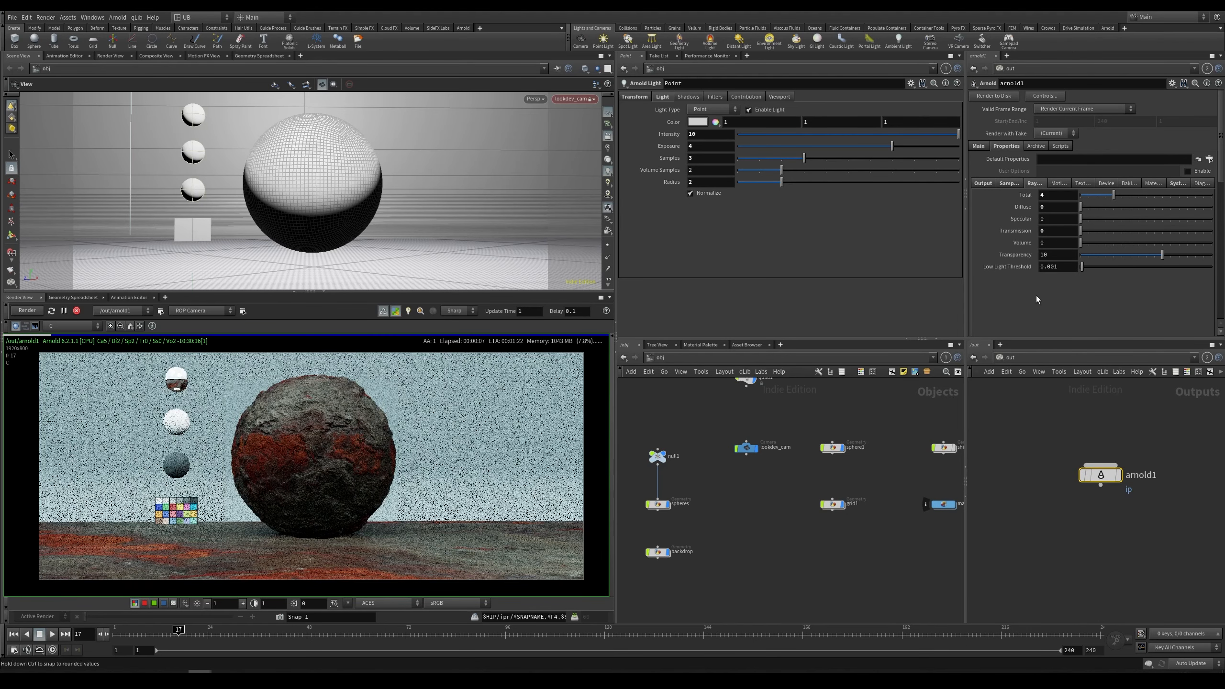
# Step: Enable Progressive Render in the arnold1 node's sampling settings
pyautogui.click(990, 406)
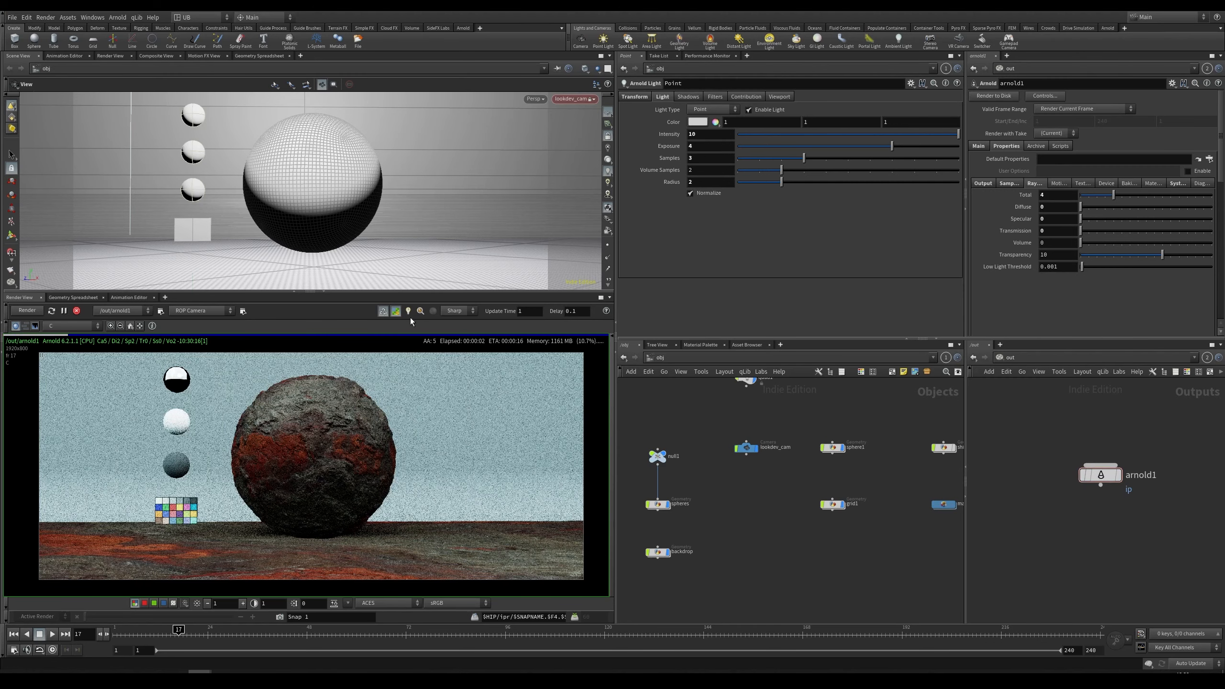
pyautogui.click(396, 312)
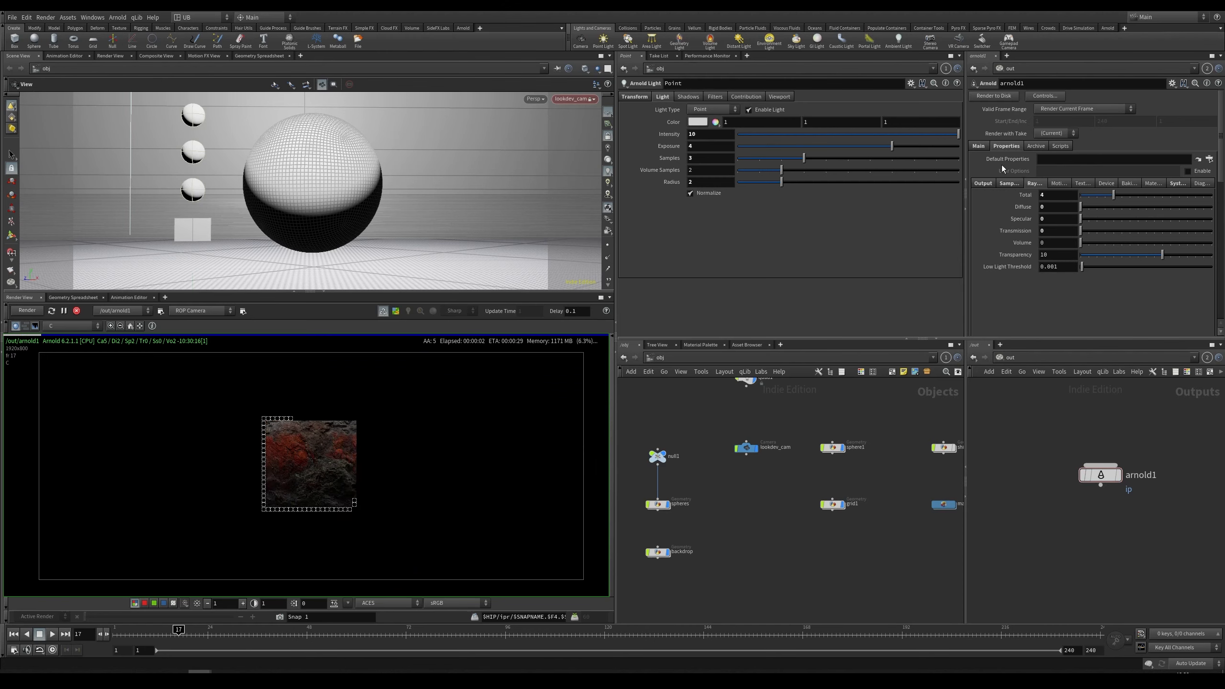
pyautogui.click(1001, 184)
pyautogui.click(1046, 299)
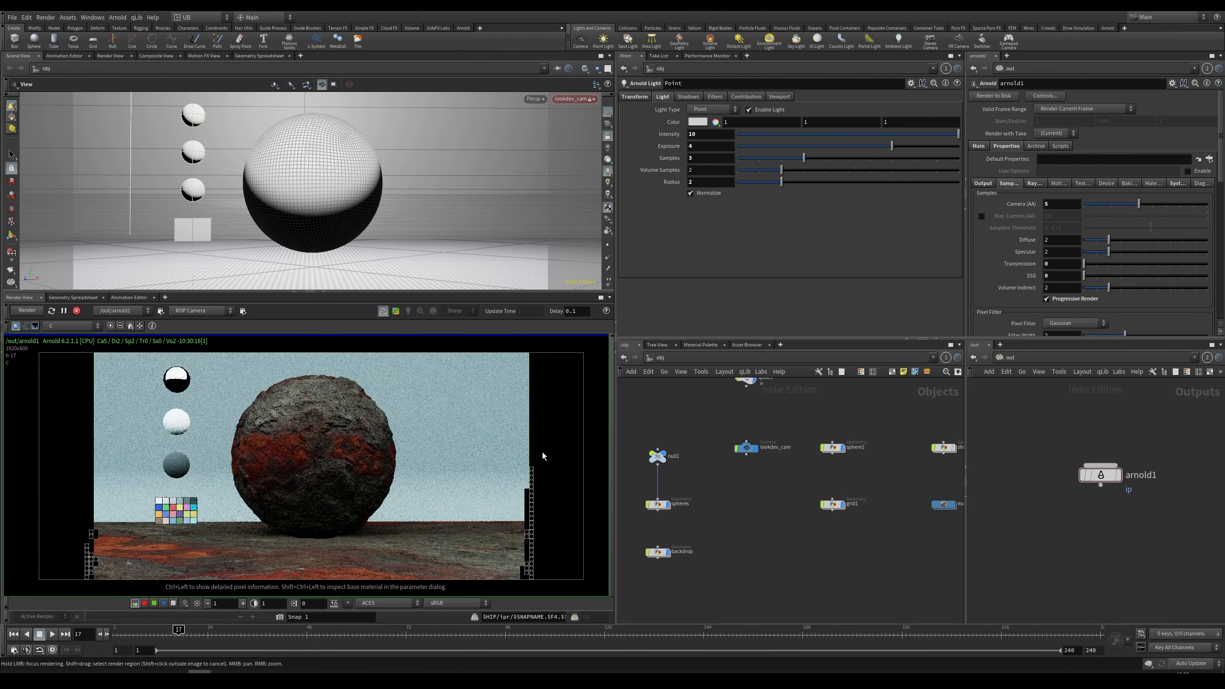
# Step: Browse the arnold1 node's settings tabs and jump to the material network
pyautogui.click(1032, 184)
pyautogui.click(1007, 184)
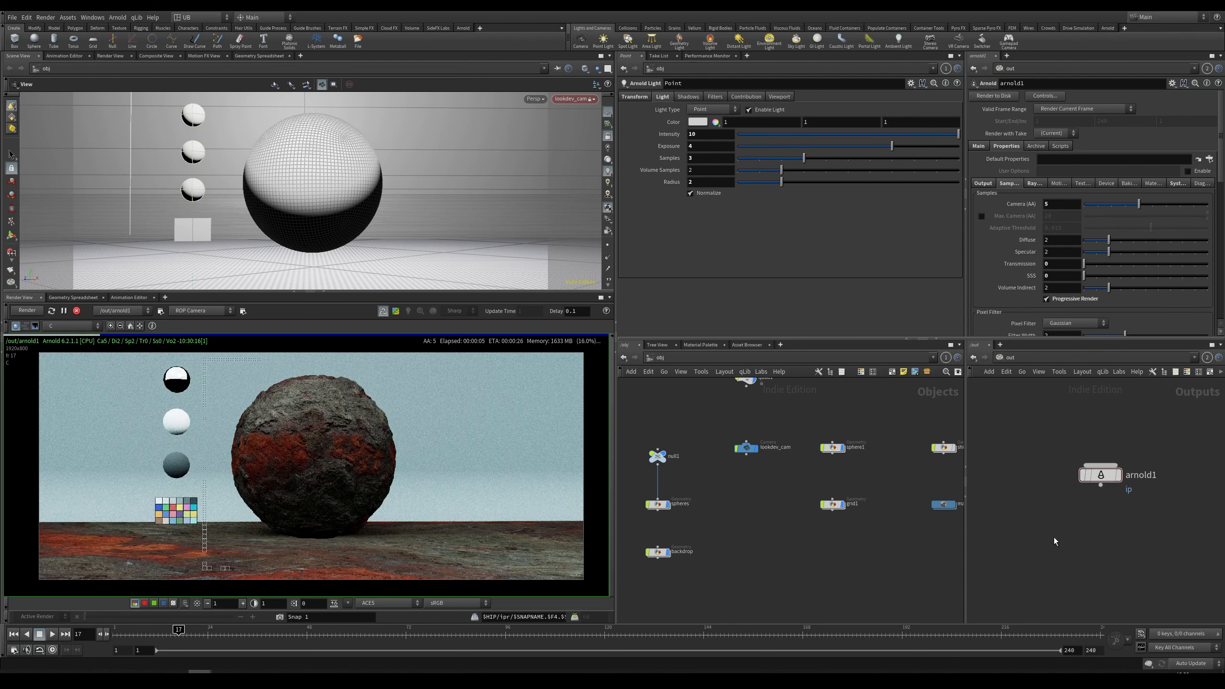
pyautogui.click(982, 183)
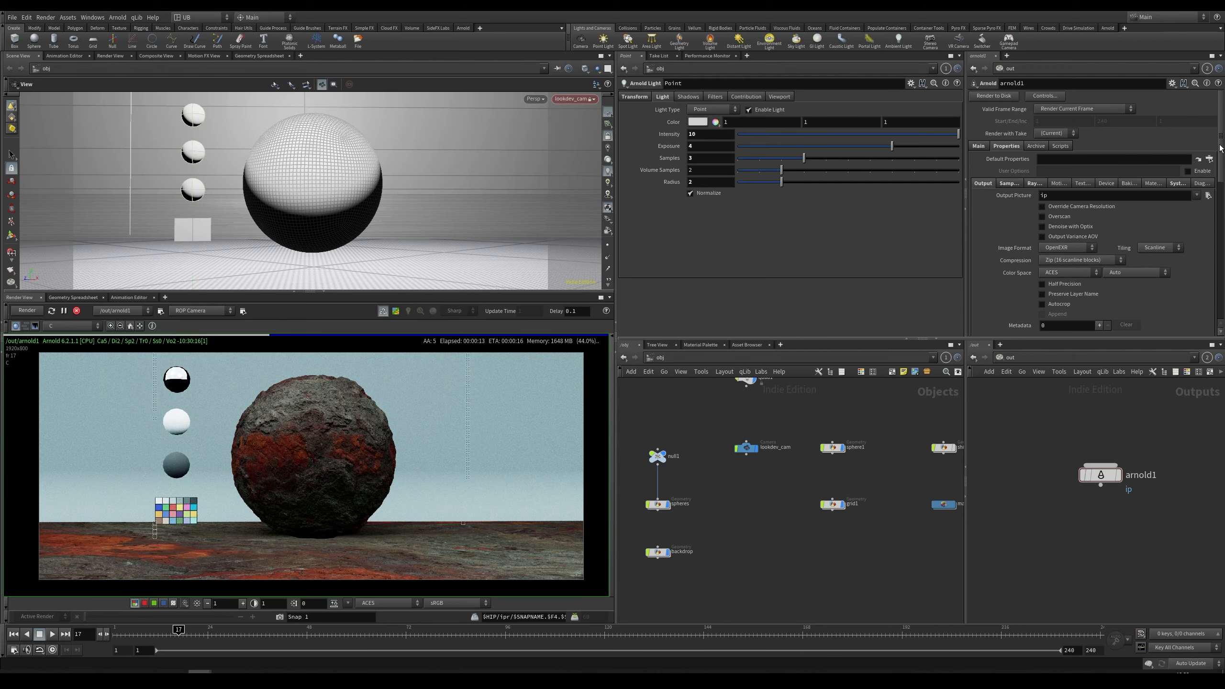
pyautogui.press('2')
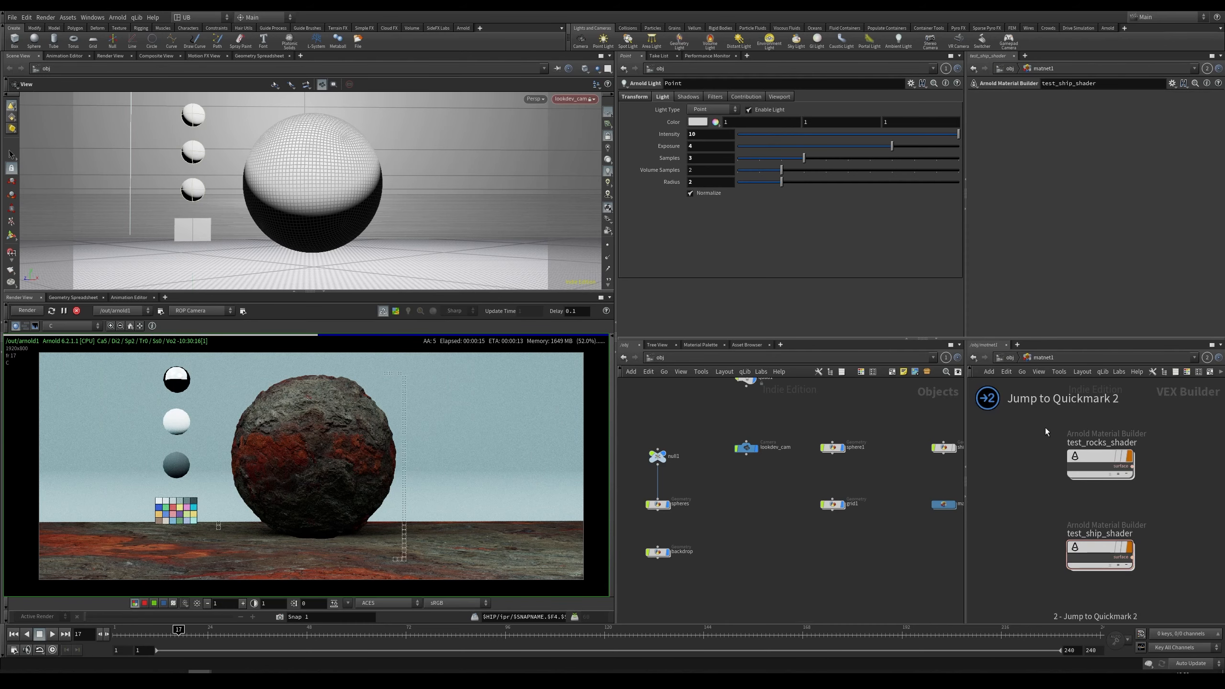
# Step: Dive into the test_rocks_shader material builder and inspect its texture and shader nodes
pyautogui.moveTo(1191, 411); pyautogui.dragTo(1012, 498)
pyautogui.press('i')
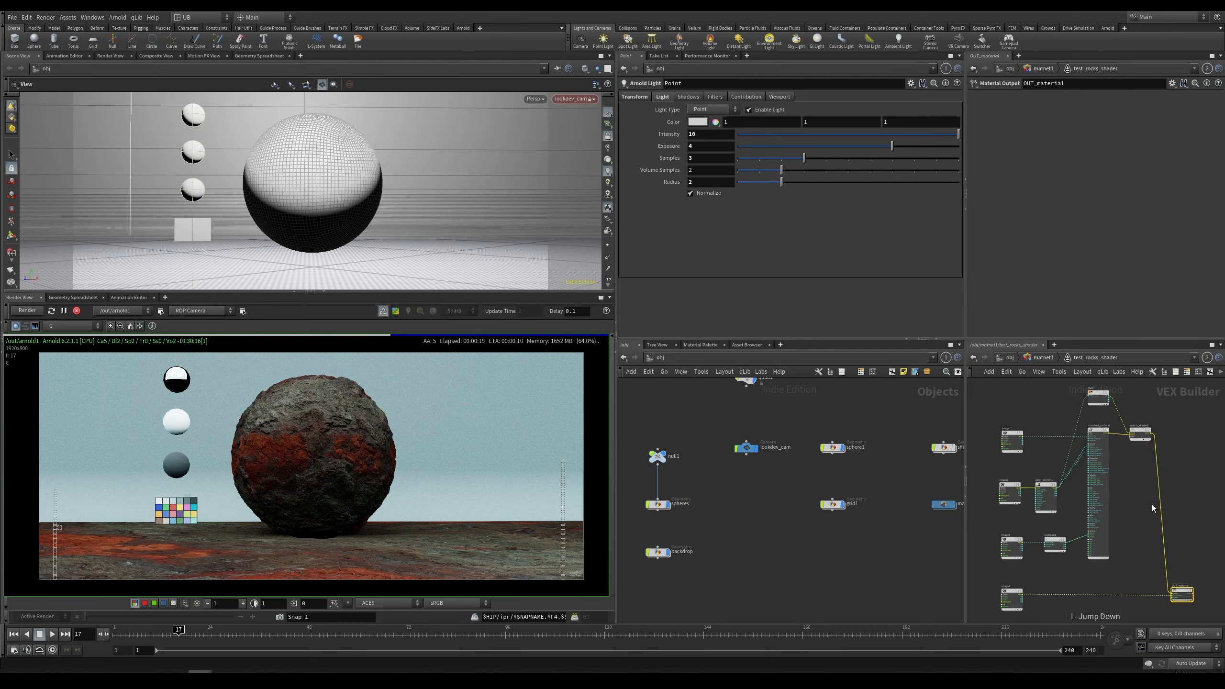
pyautogui.scroll(3, 1119, 488)
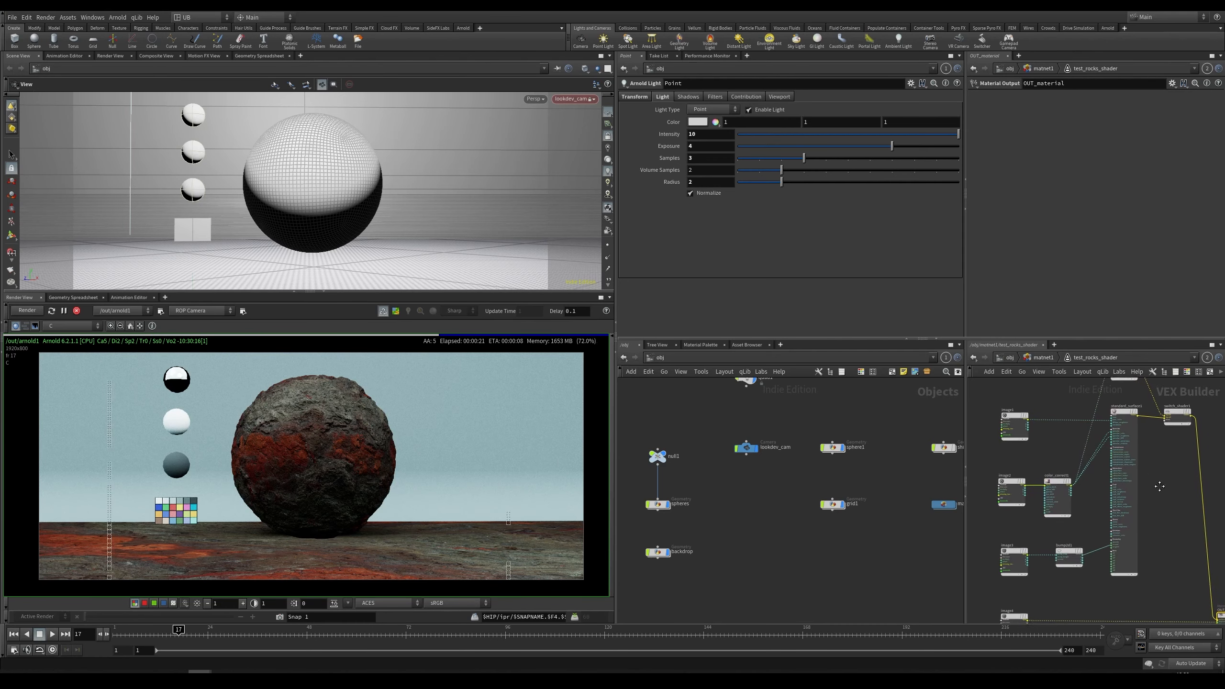
pyautogui.scroll(-3, 1161, 486)
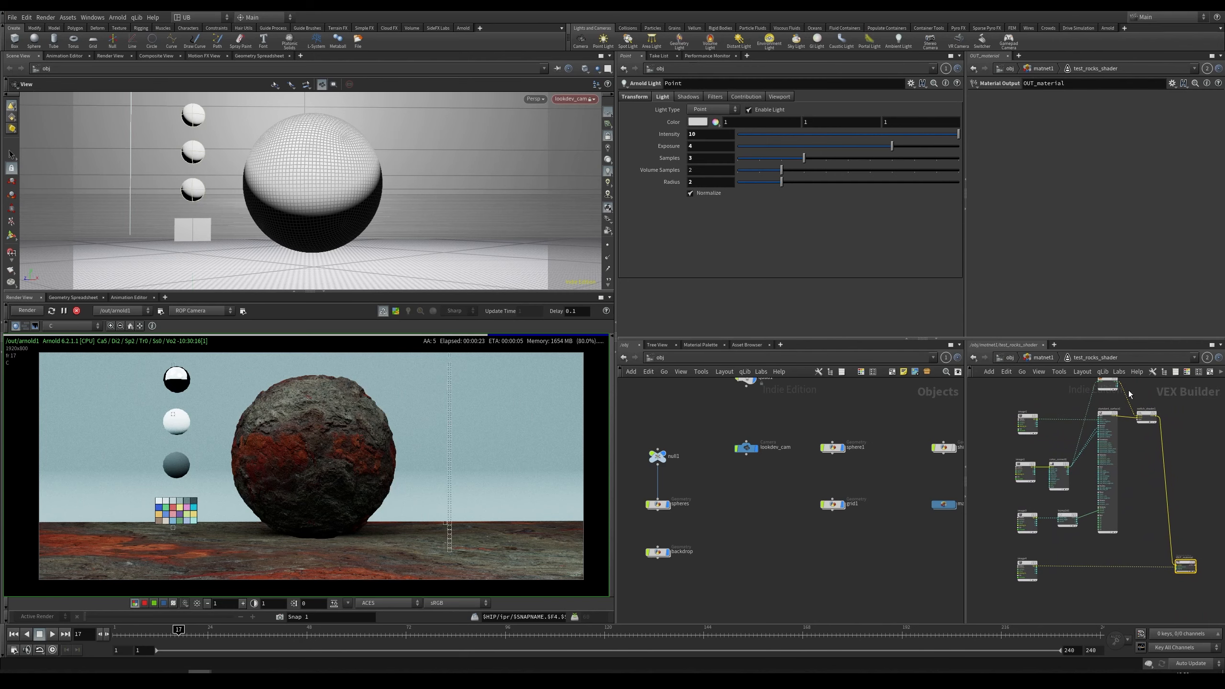
pyautogui.moveTo(1129, 477); pyautogui.dragTo(1115, 527, button='middle')
pyautogui.moveTo(1096, 434); pyautogui.dragTo(1104, 410)
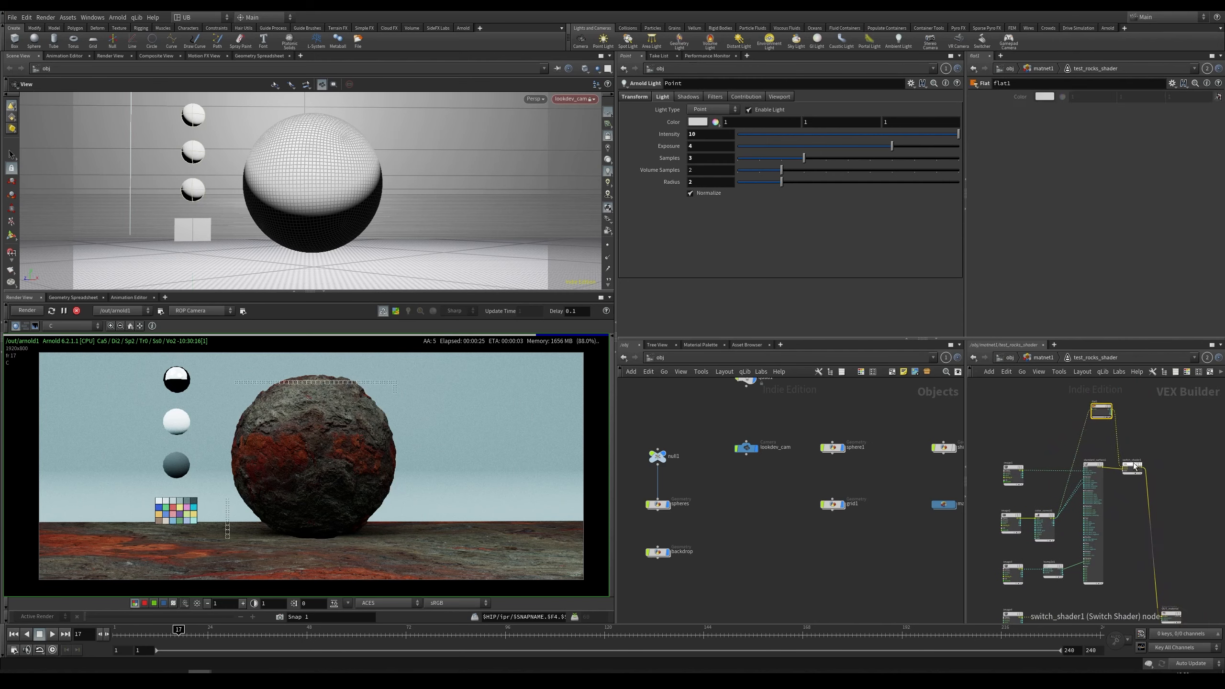
pyautogui.scroll(4, 1002, 482)
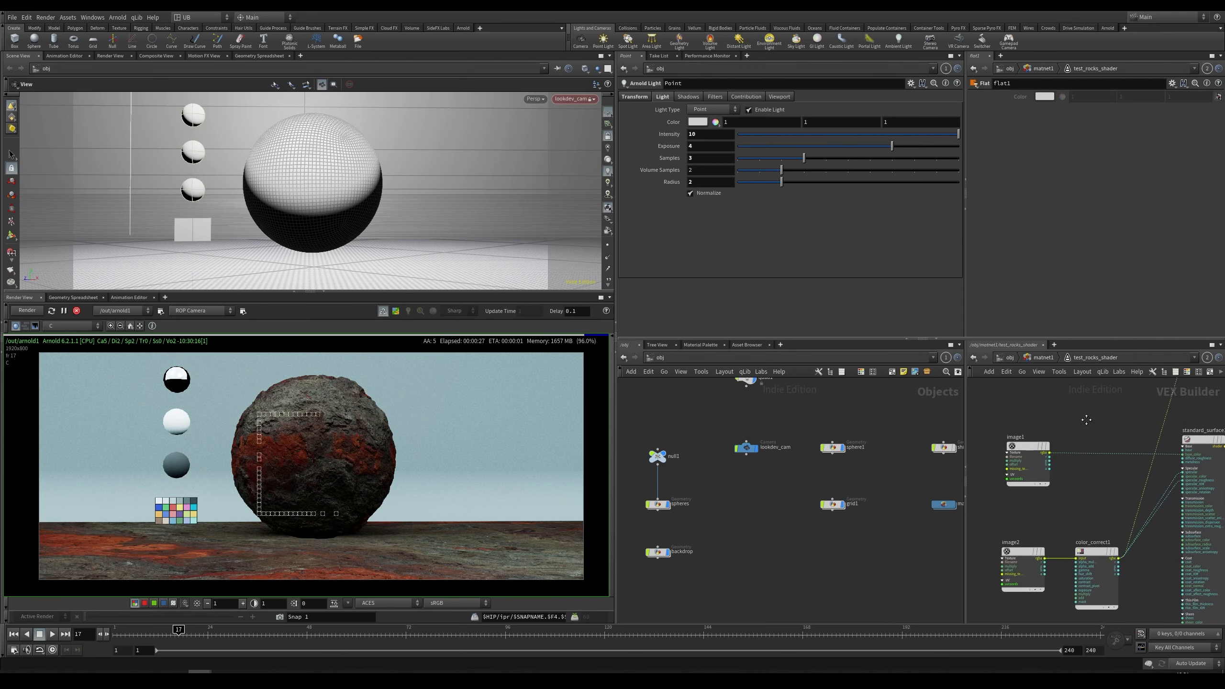
# Step: Cut the texture wires feeding the base colour of standard_surface1 to render the rock untextured
pyautogui.moveTo(1086, 420); pyautogui.dragTo(1077, 419, button='middle')
pyautogui.press('y')
pyautogui.moveTo(1096, 407); pyautogui.dragTo(1107, 516)
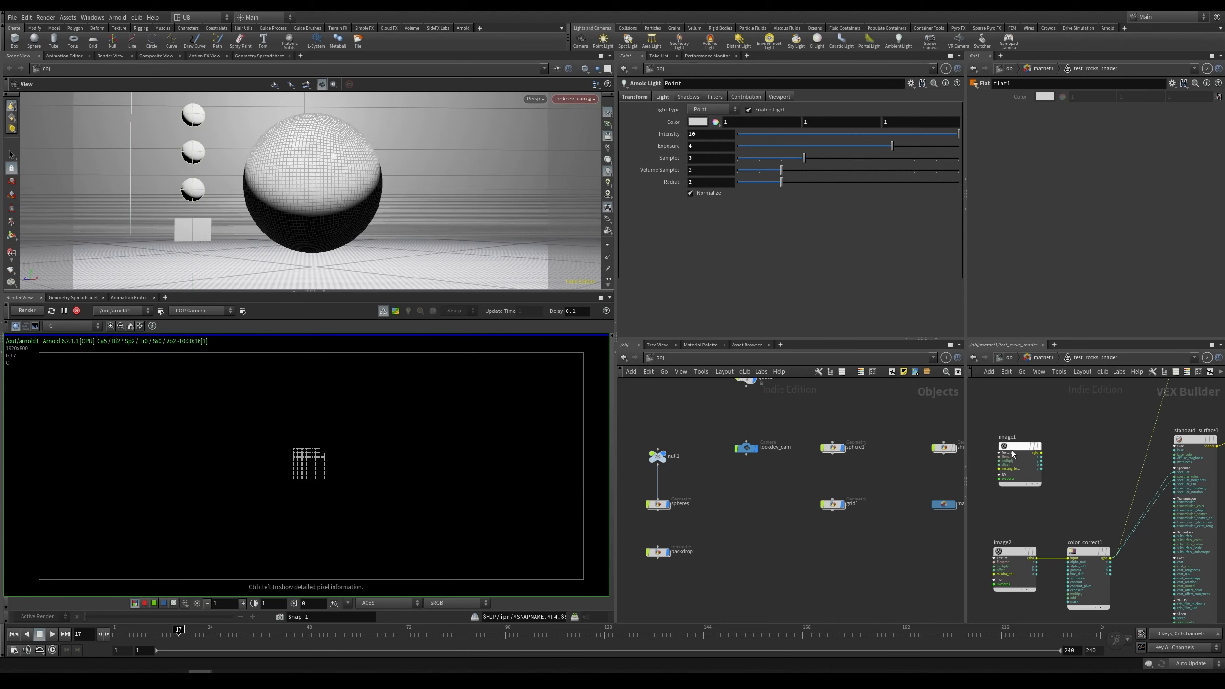
# Step: Open the test_rocks_shader network in a second pane and browse image1's texture folder to review the rock texture maps
pyautogui.moveTo(940, 450); pyautogui.dragTo(890, 461)
pyautogui.scroll(5, 769, 443)
pyautogui.moveTo(750, 468); pyautogui.dragTo(766, 428, button='middle')
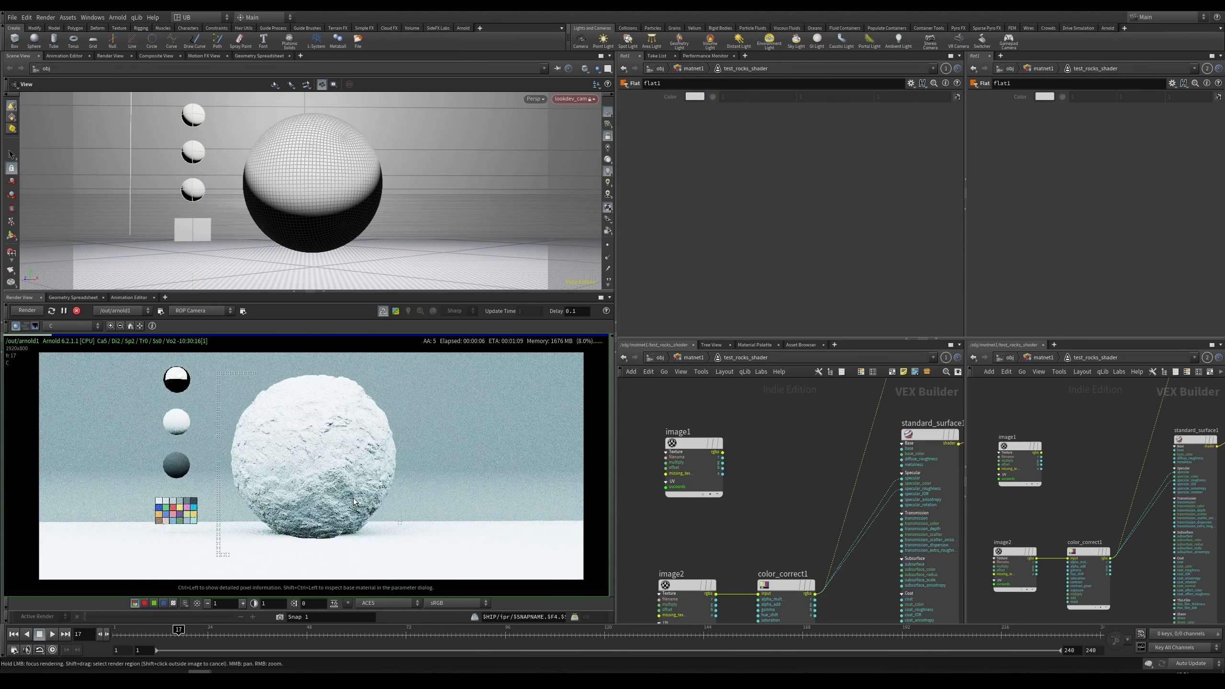
pyautogui.scroll(1, 341, 478)
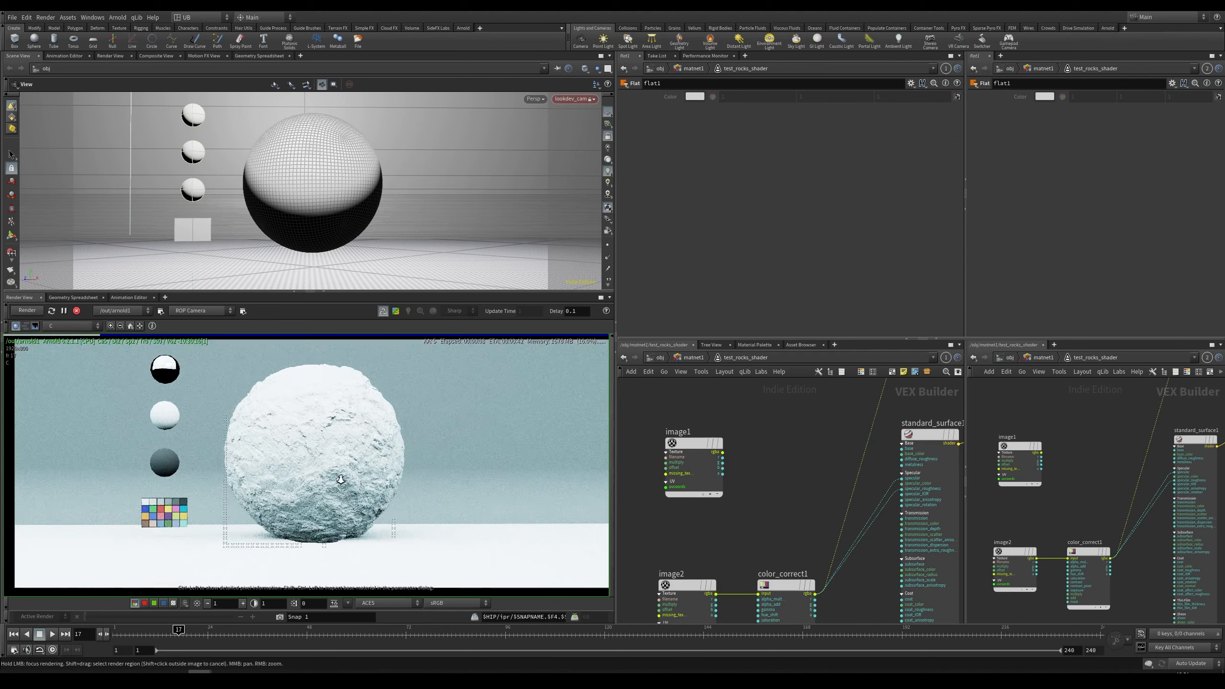
pyautogui.scroll(5, 340, 479)
pyautogui.moveTo(801, 453); pyautogui.dragTo(742, 443, button='middle')
pyautogui.click(666, 440)
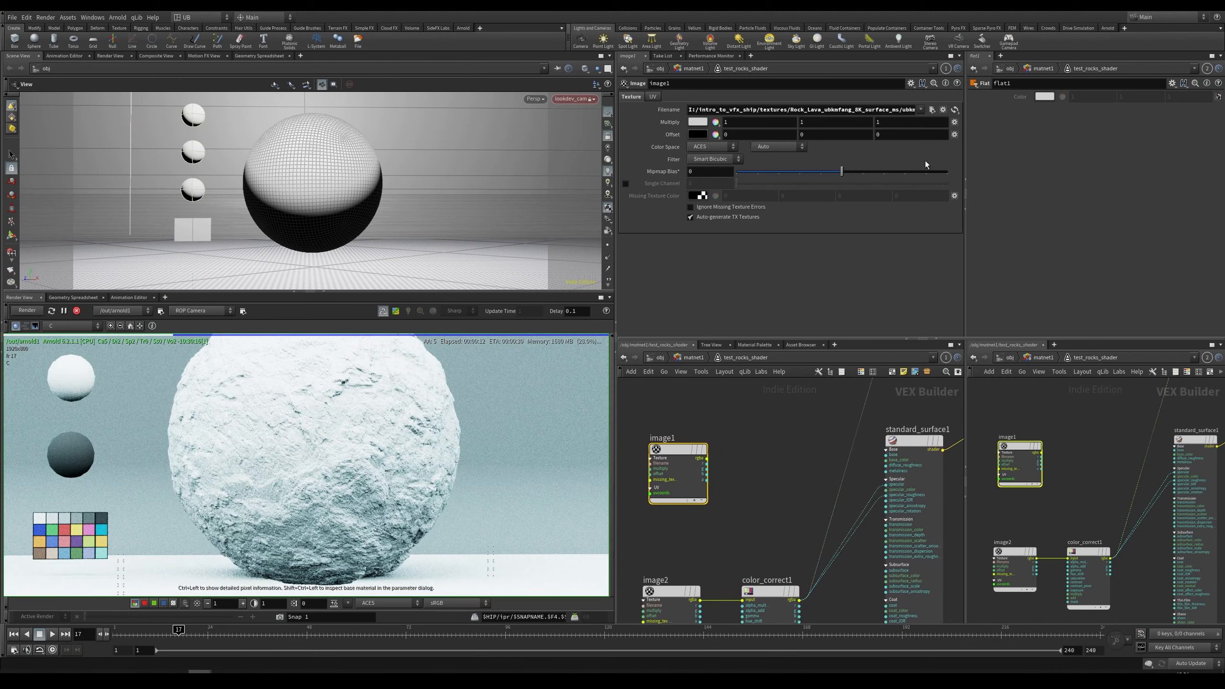
pyautogui.click(931, 110)
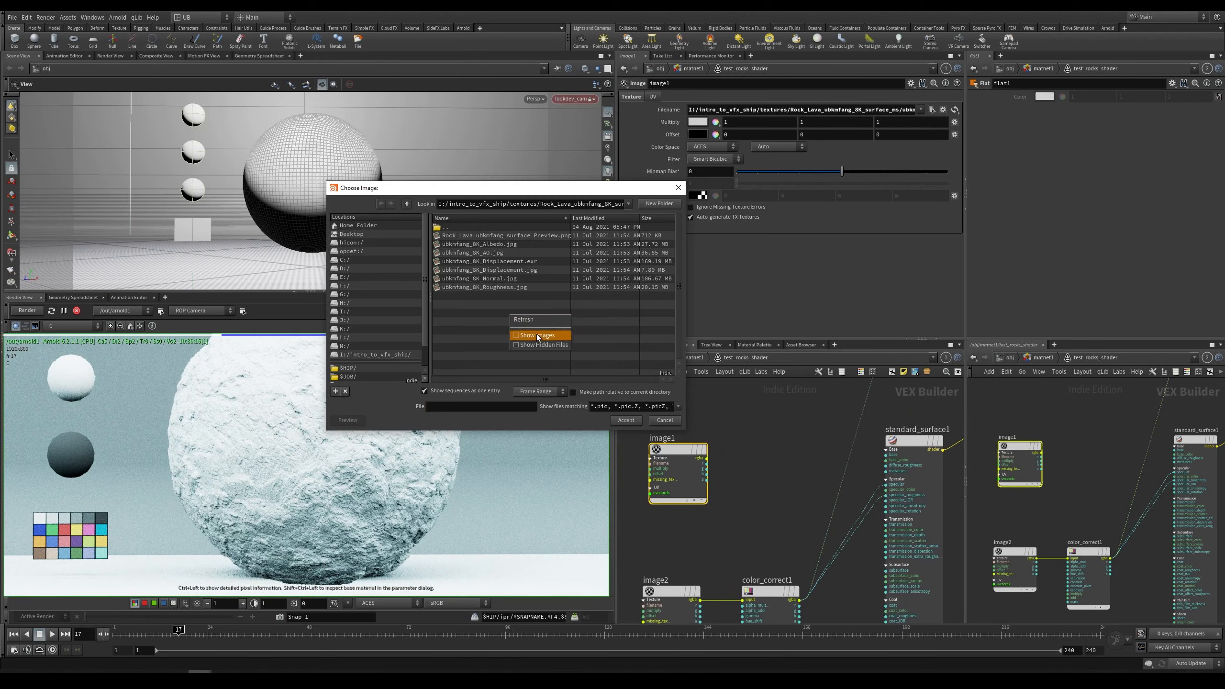
pyautogui.click(538, 335)
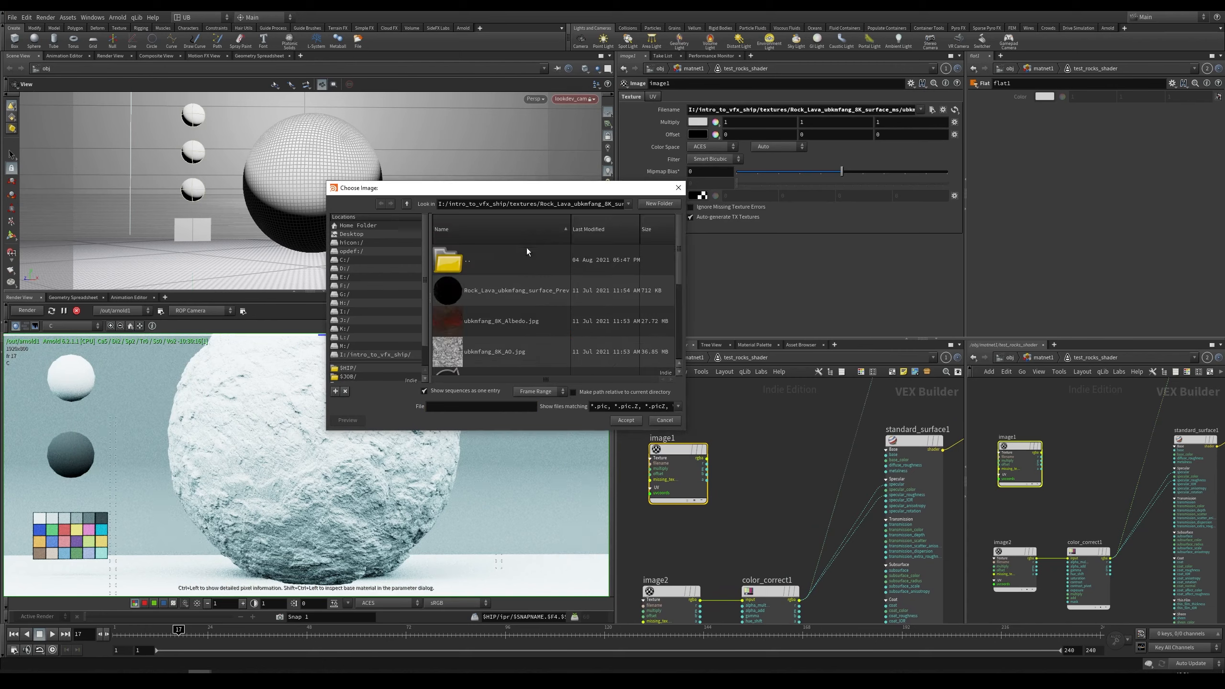
pyautogui.scroll(-1, 678, 293)
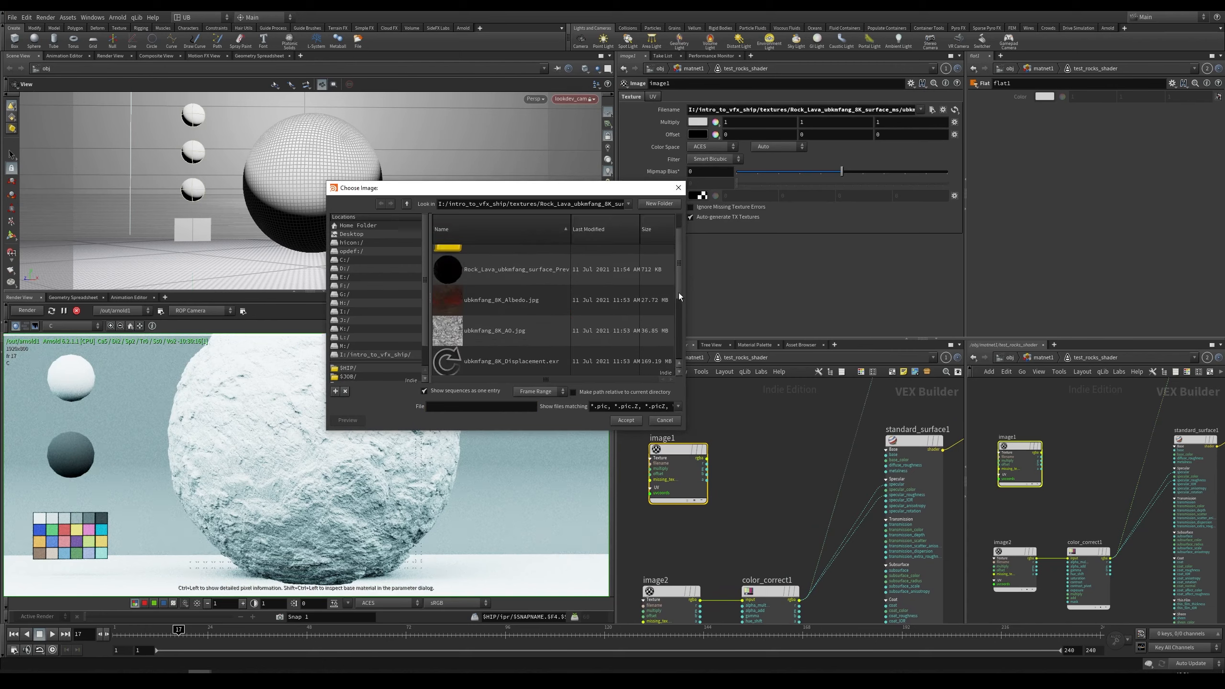
pyautogui.scroll(-1, 448, 309)
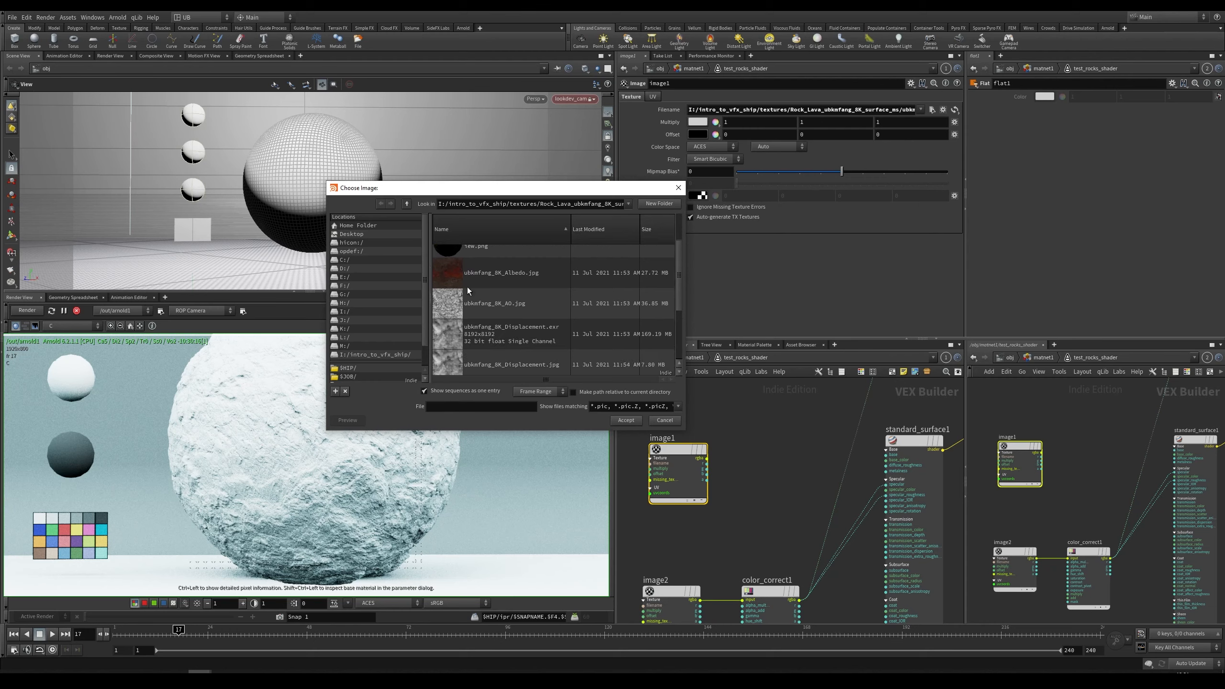
pyautogui.scroll(-1, 681, 280)
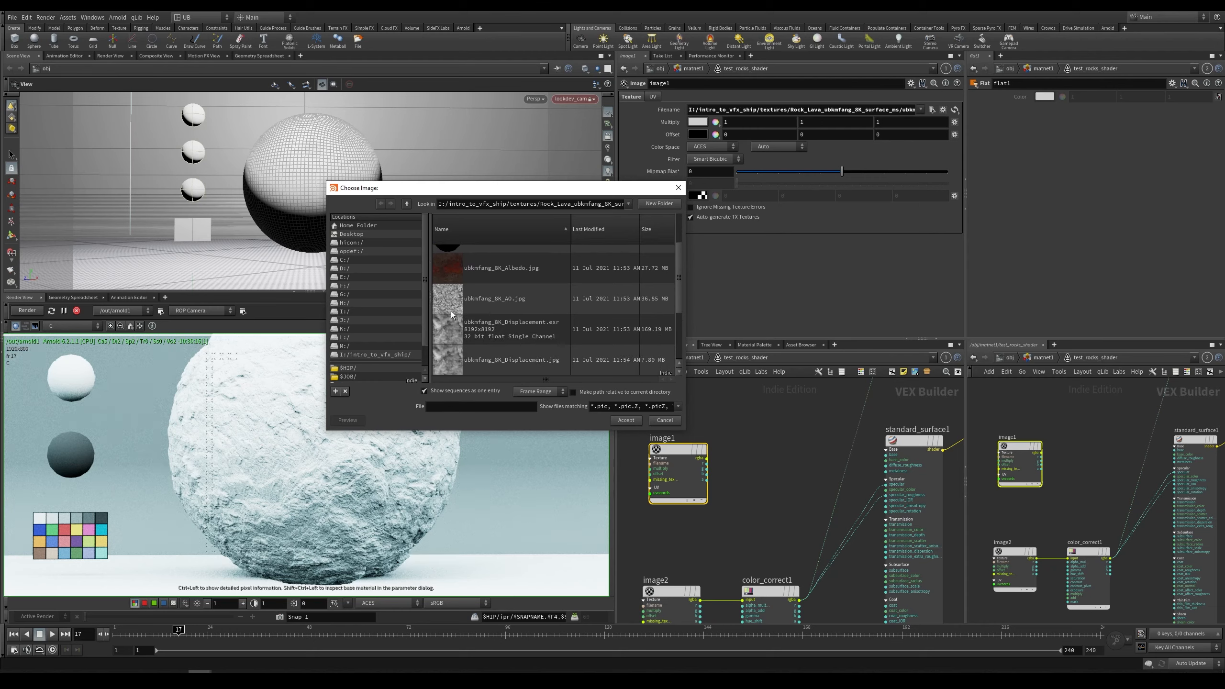
pyautogui.scroll(-1, 447, 355)
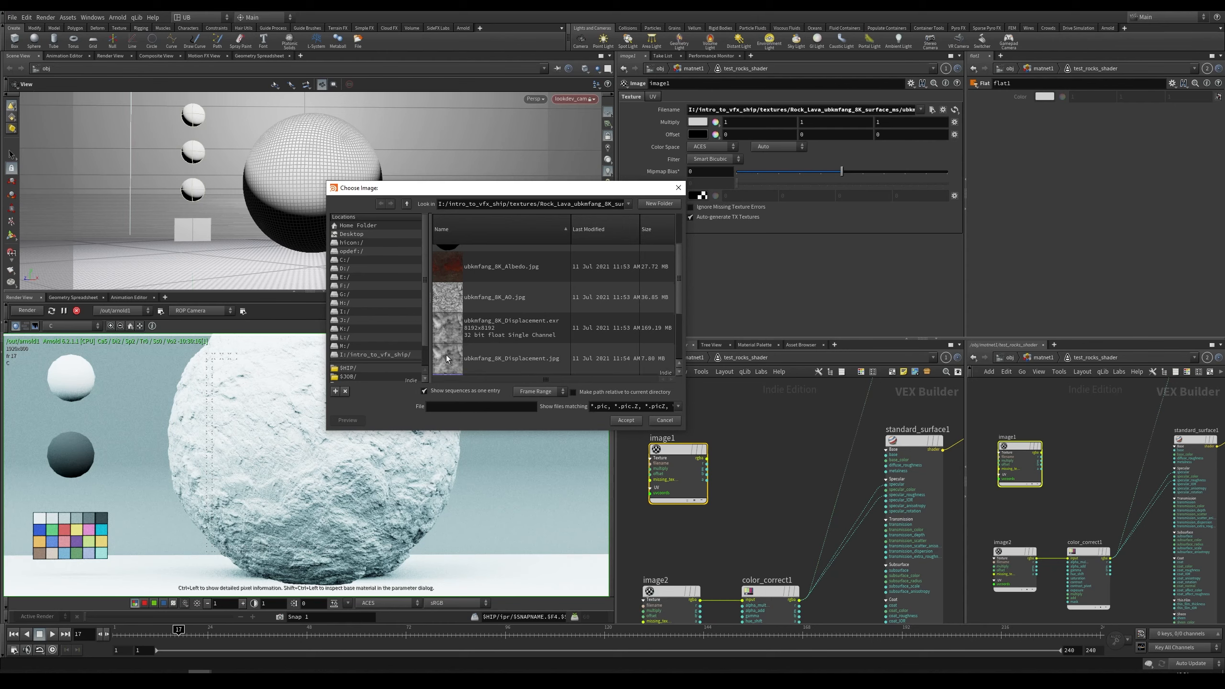
pyautogui.scroll(-1, 445, 376)
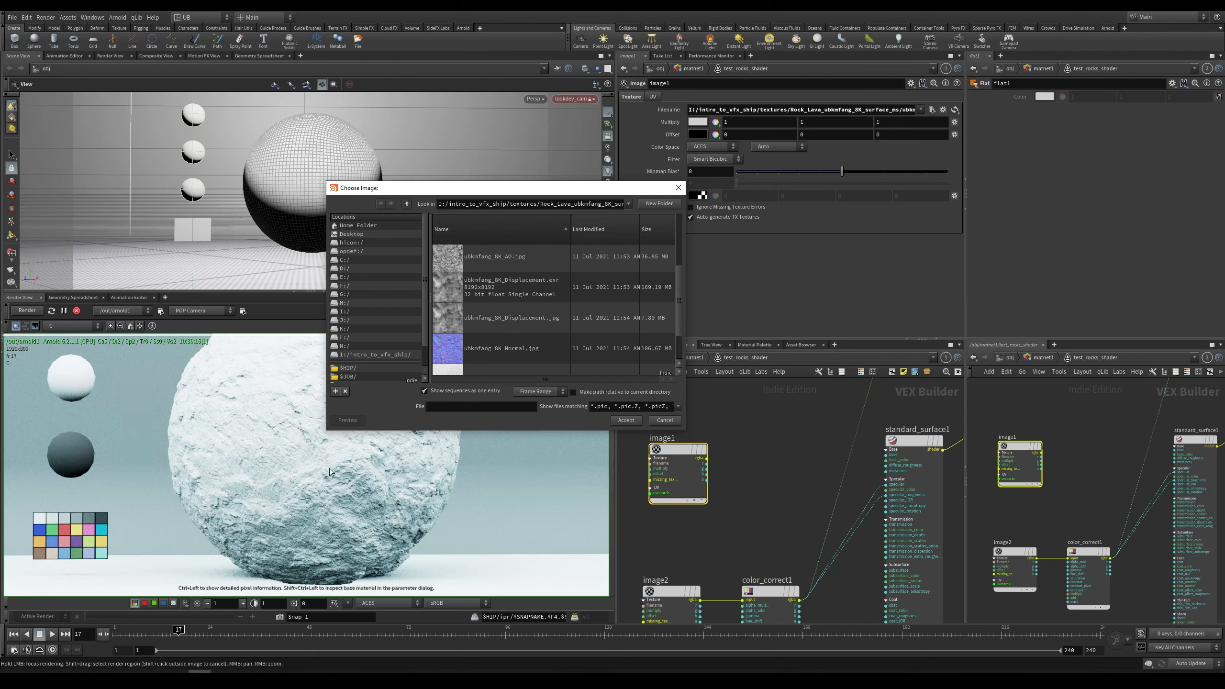
pyautogui.moveTo(519, 193); pyautogui.dragTo(561, 170)
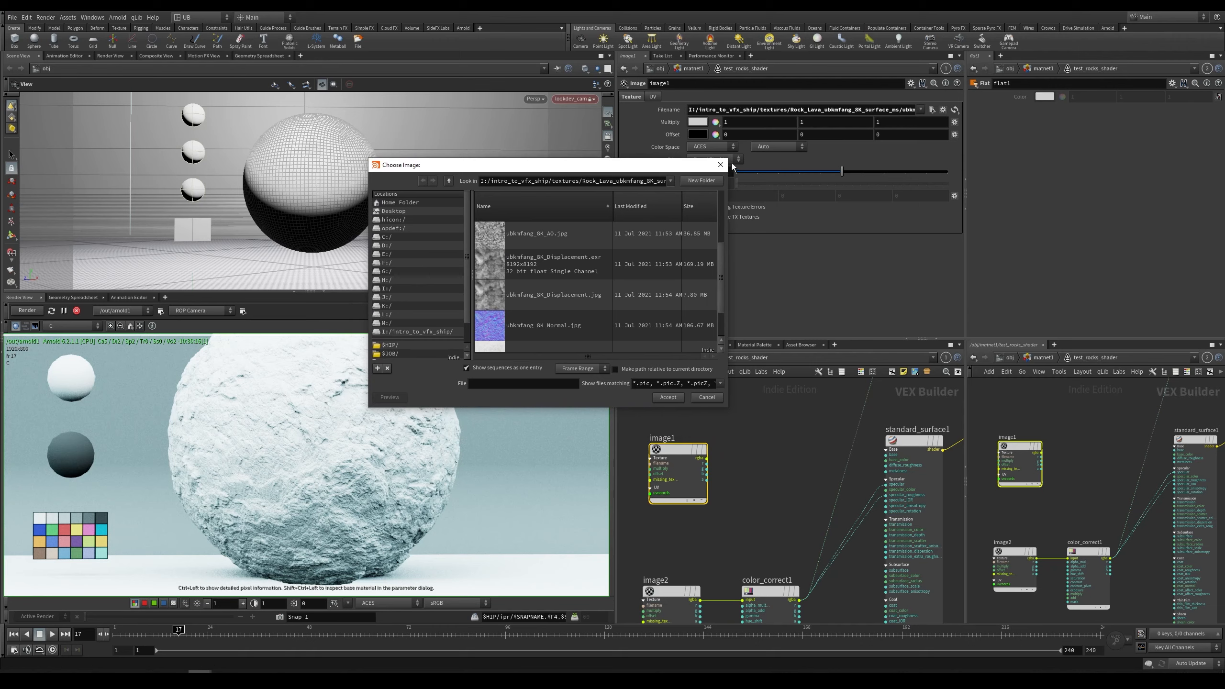
pyautogui.click(720, 166)
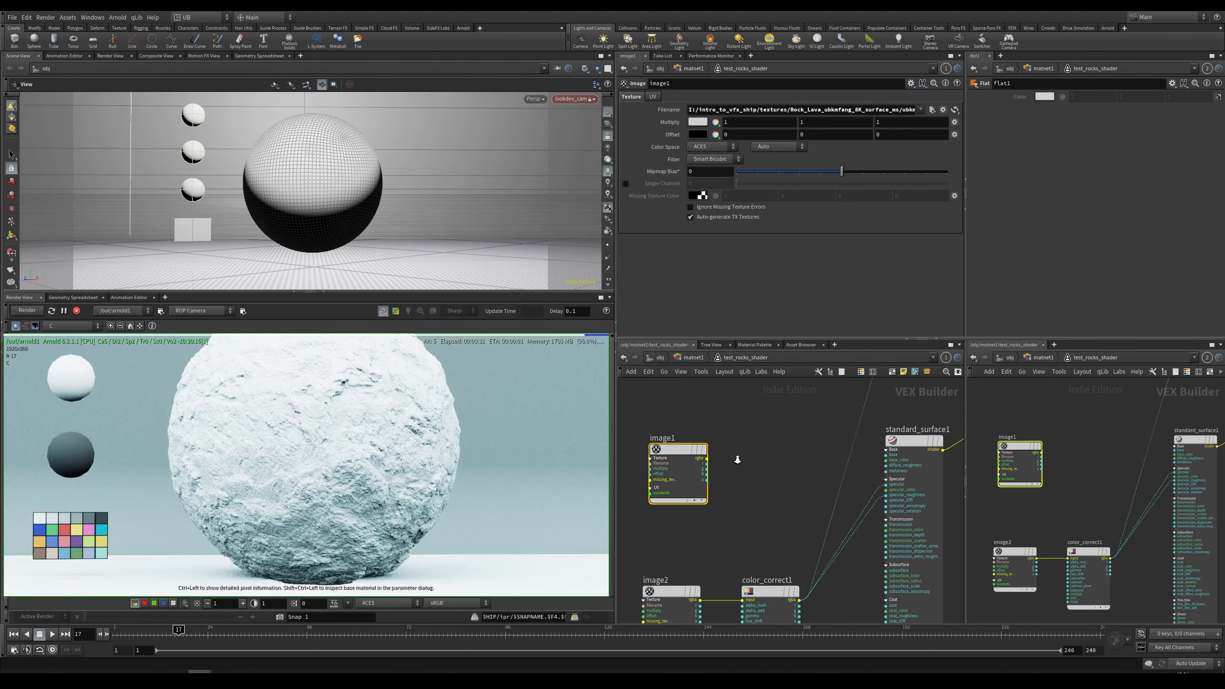
# Step: Display the specular_direct AOV in the render view and cut another texture wire into standard_surface1
pyautogui.moveTo(737, 459); pyautogui.dragTo(732, 466, button='right')
pyautogui.moveTo(799, 497); pyautogui.dragTo(801, 448, button='middle')
pyautogui.scroll(-3, 783, 459)
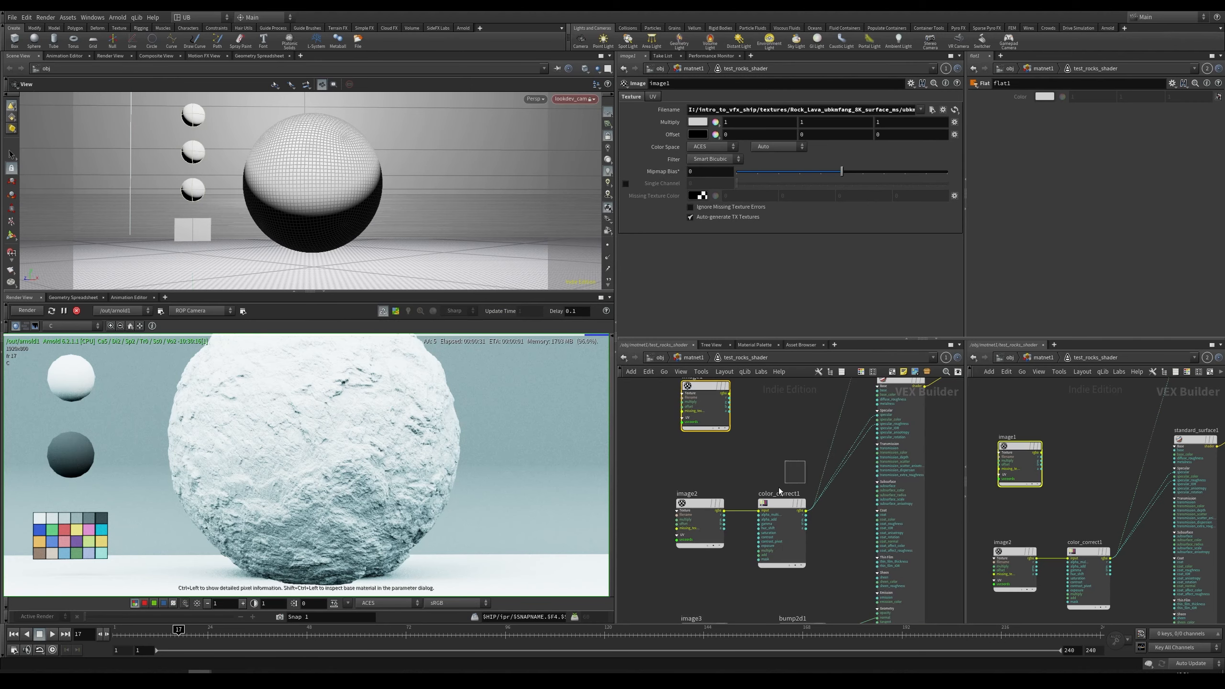
pyautogui.moveTo(779, 487); pyautogui.dragTo(685, 530)
pyautogui.scroll(4, 364, 473)
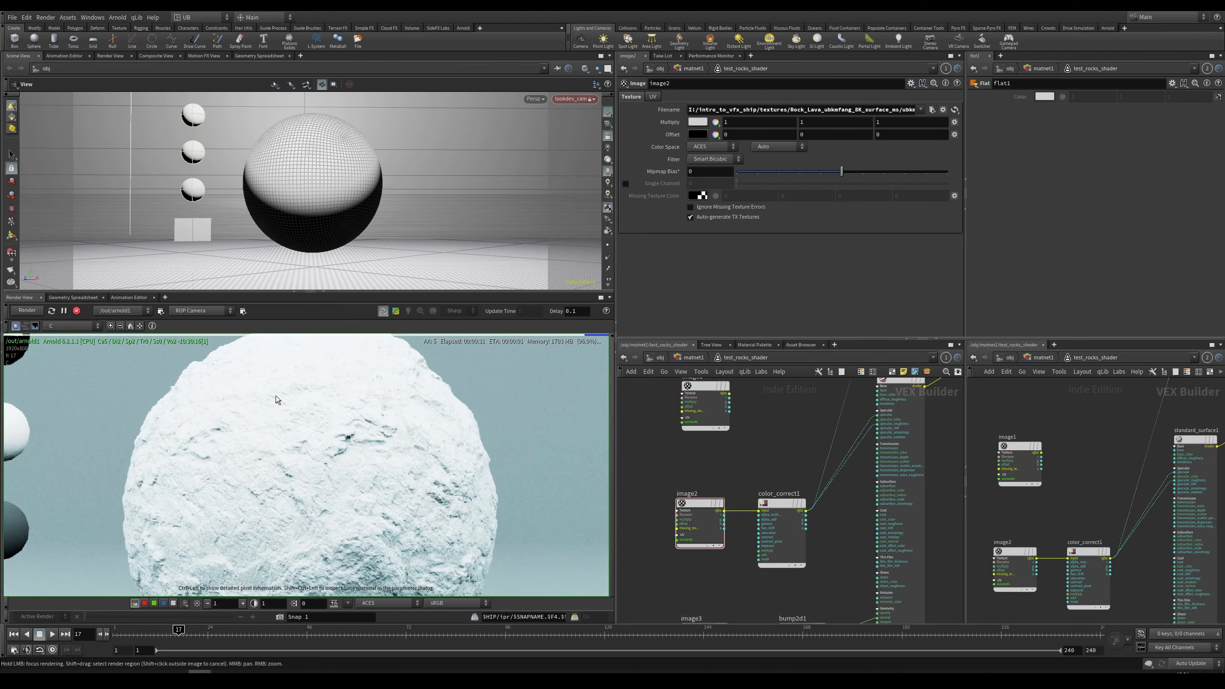
pyautogui.click(64, 326)
pyautogui.click(76, 343)
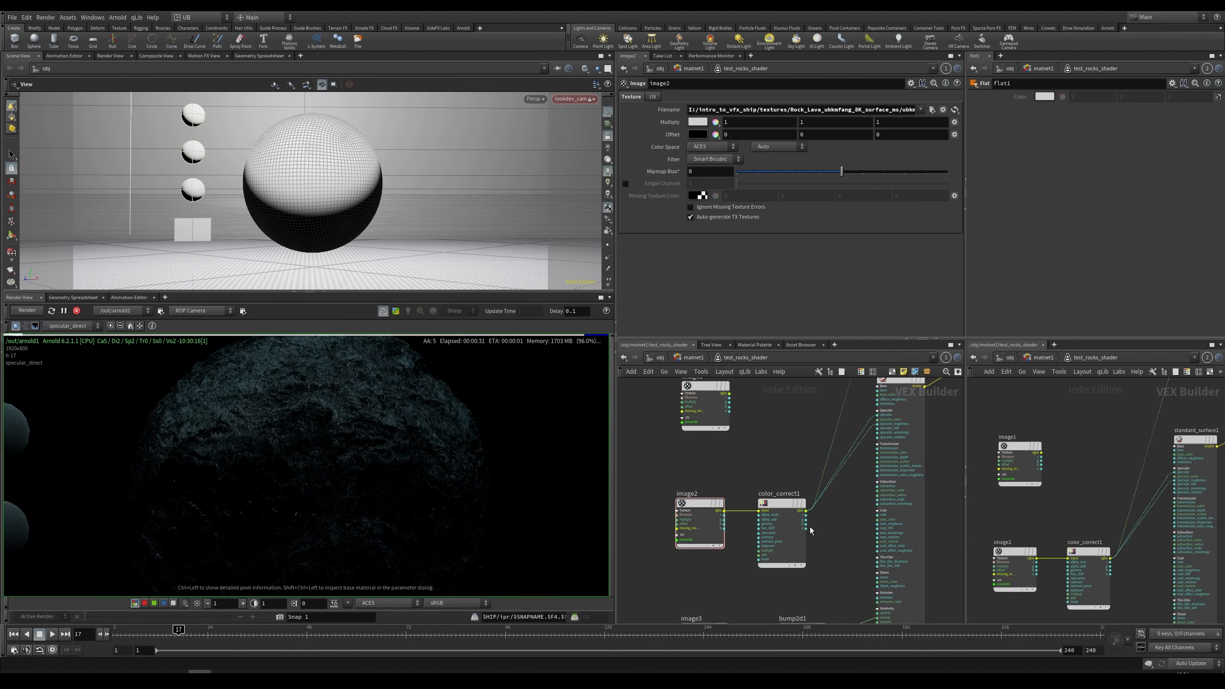
pyautogui.press('y')
pyautogui.moveTo(863, 468); pyautogui.dragTo(839, 457)
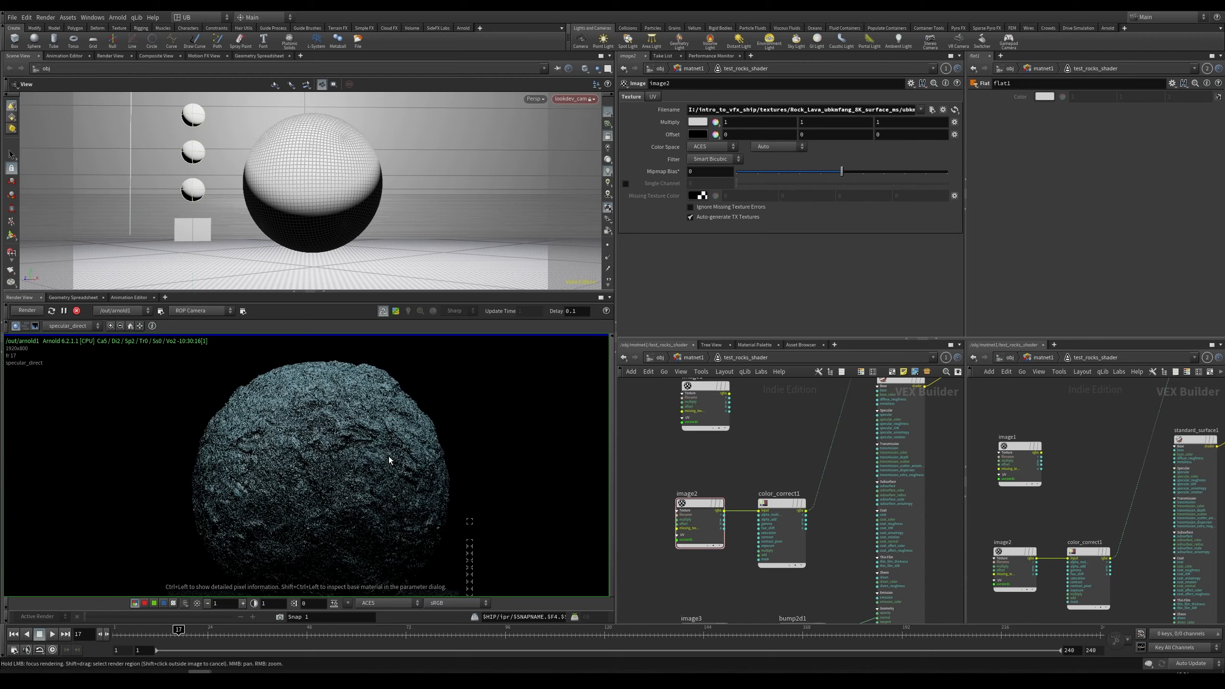
pyautogui.moveTo(316, 506); pyautogui.dragTo(409, 462, button='right')
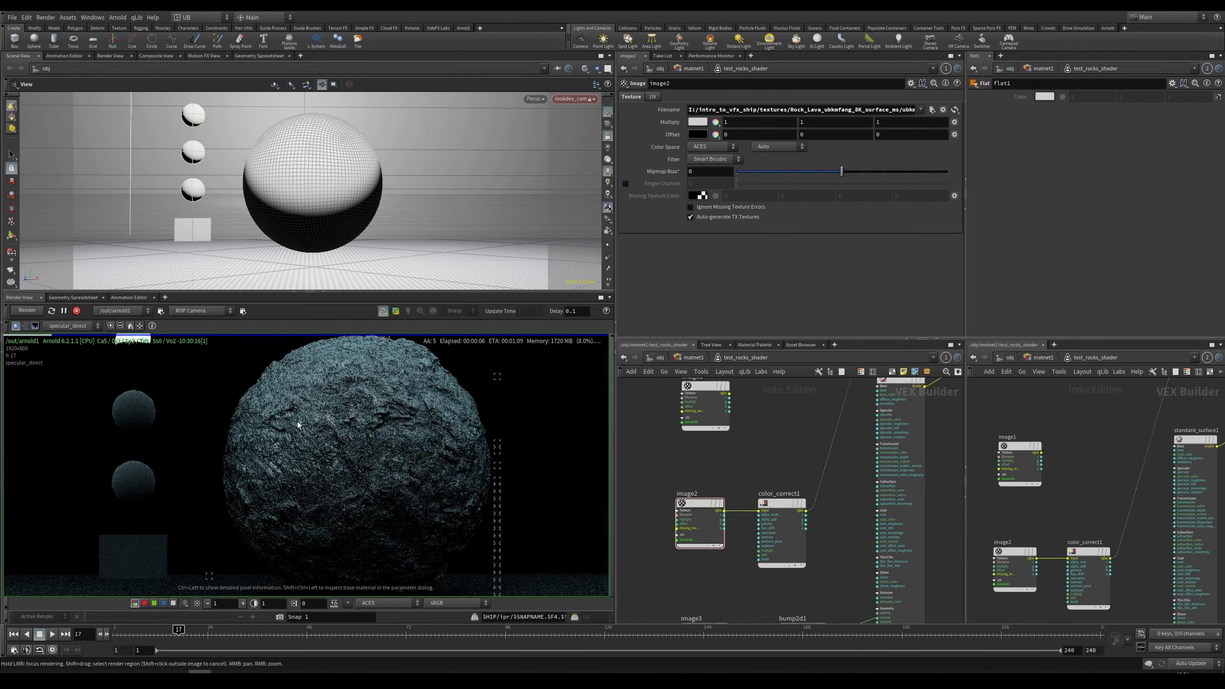
pyautogui.moveTo(358, 425); pyautogui.dragTo(433, 415, button='right')
pyautogui.moveTo(501, 374); pyautogui.dragTo(428, 404, button='middle')
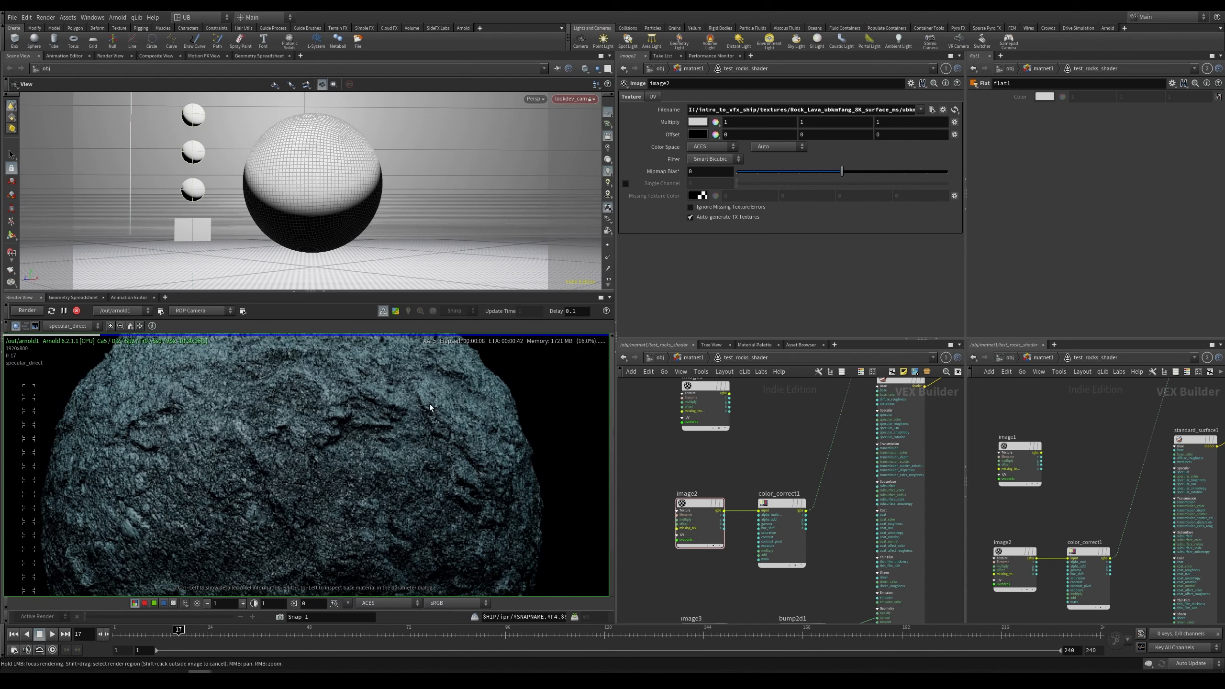
# Step: Set standard_surface1's Specular weight to 0.435
pyautogui.click(887, 515)
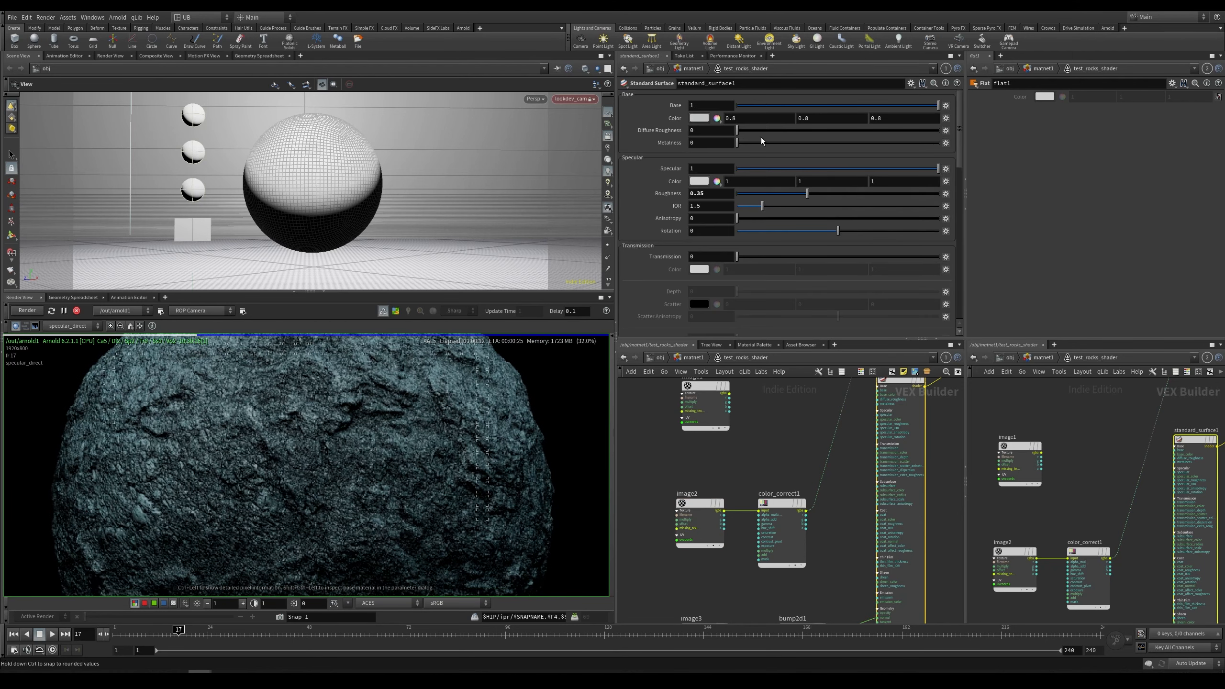
pyautogui.moveTo(775, 170); pyautogui.dragTo(719, 177)
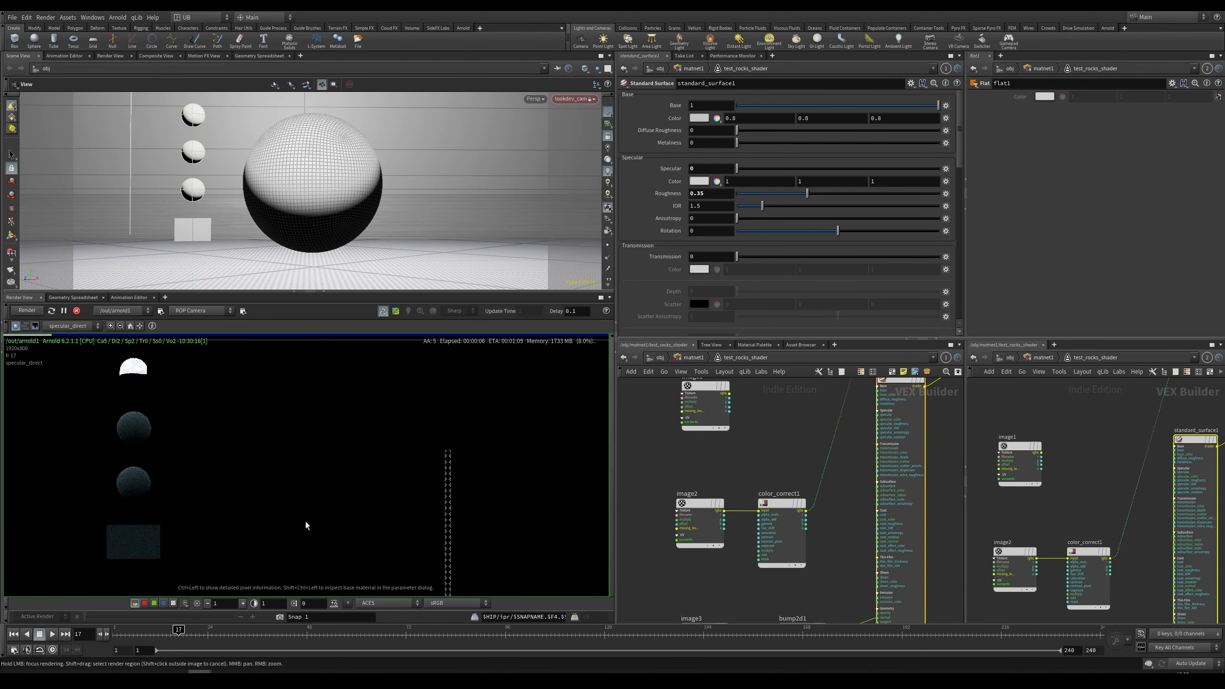
pyautogui.scroll(2, 293, 507)
pyautogui.moveTo(798, 172); pyautogui.dragTo(938, 194)
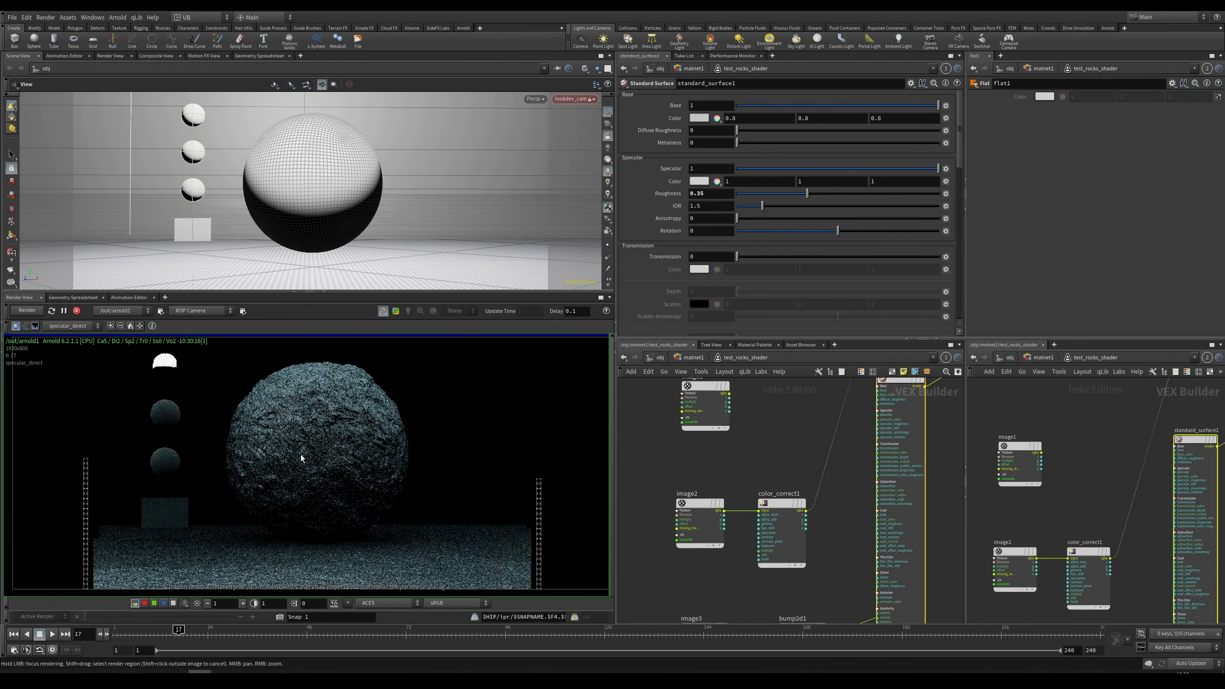
pyautogui.moveTo(938, 168); pyautogui.dragTo(823, 168)
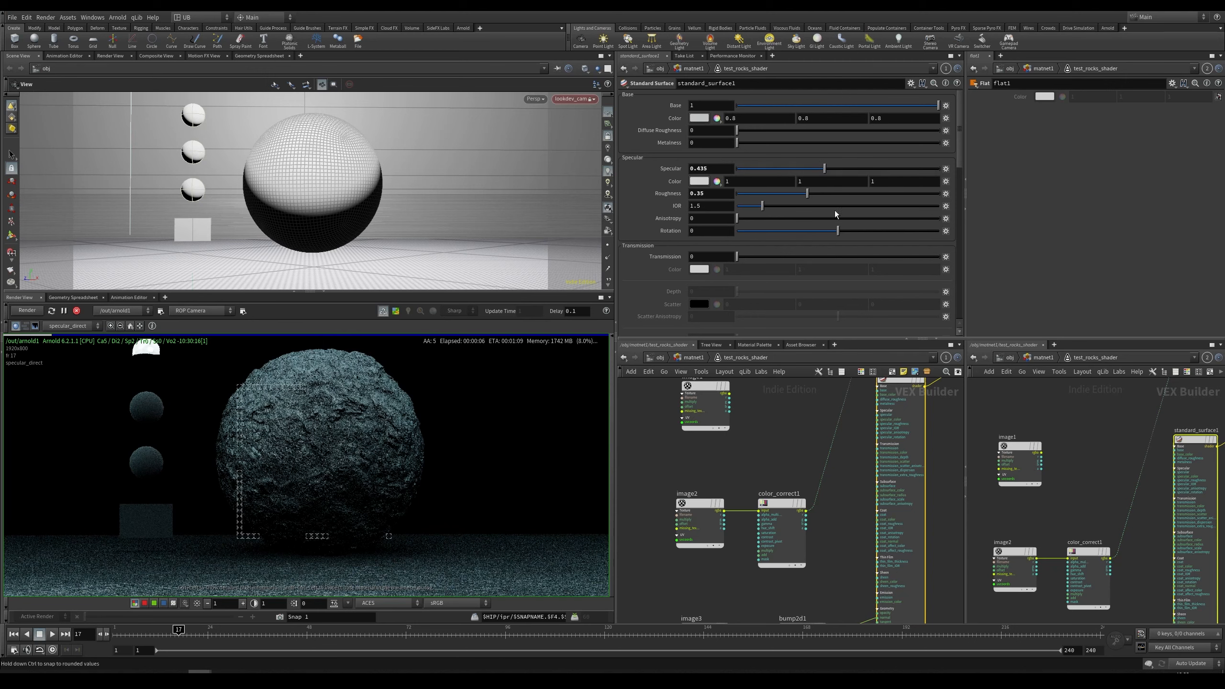
# Step: Return the render view to the beauty pass and cut the bump2d1 wire into standard_surface1
pyautogui.click(790, 441)
pyautogui.press('c')
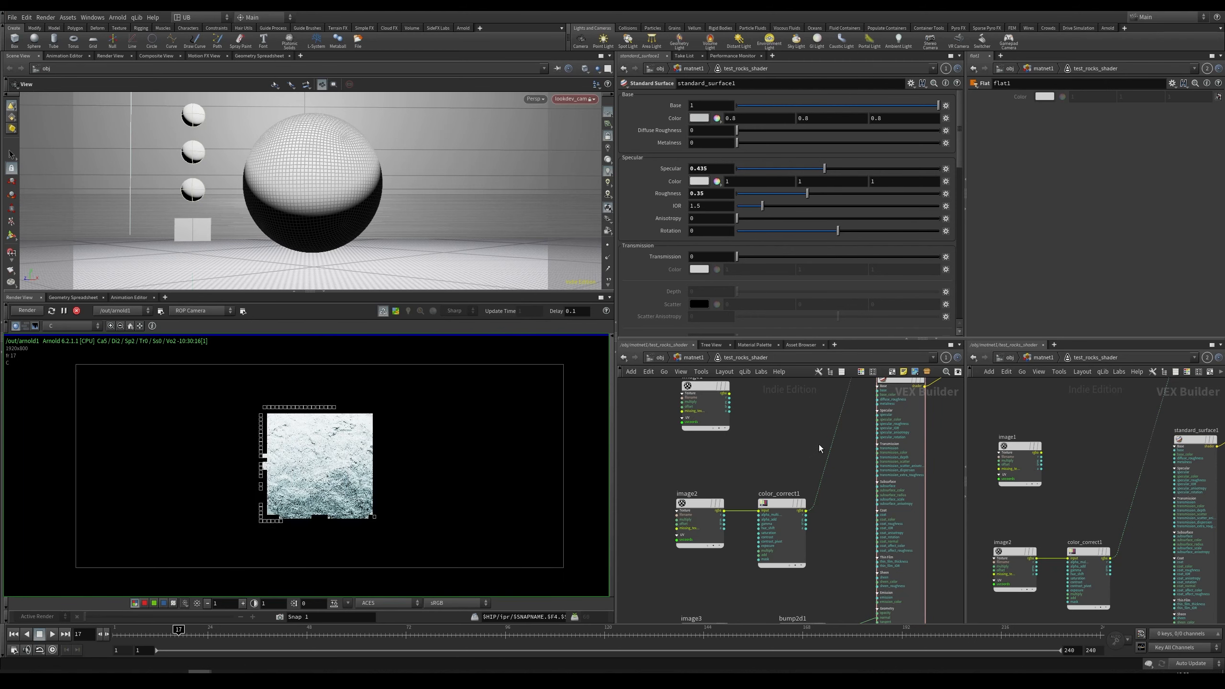
pyautogui.moveTo(809, 431)
pyautogui.mouseDown(button='middle')
pyautogui.moveTo(805, 347)
pyautogui.moveTo(742, 560)
pyautogui.moveTo(802, 430)
pyautogui.mouseUp(button='middle')
pyautogui.press('y')
pyautogui.moveTo(780, 484); pyautogui.dragTo(821, 541)
pyautogui.moveTo(794, 584); pyautogui.dragTo(802, 439, button='middle')
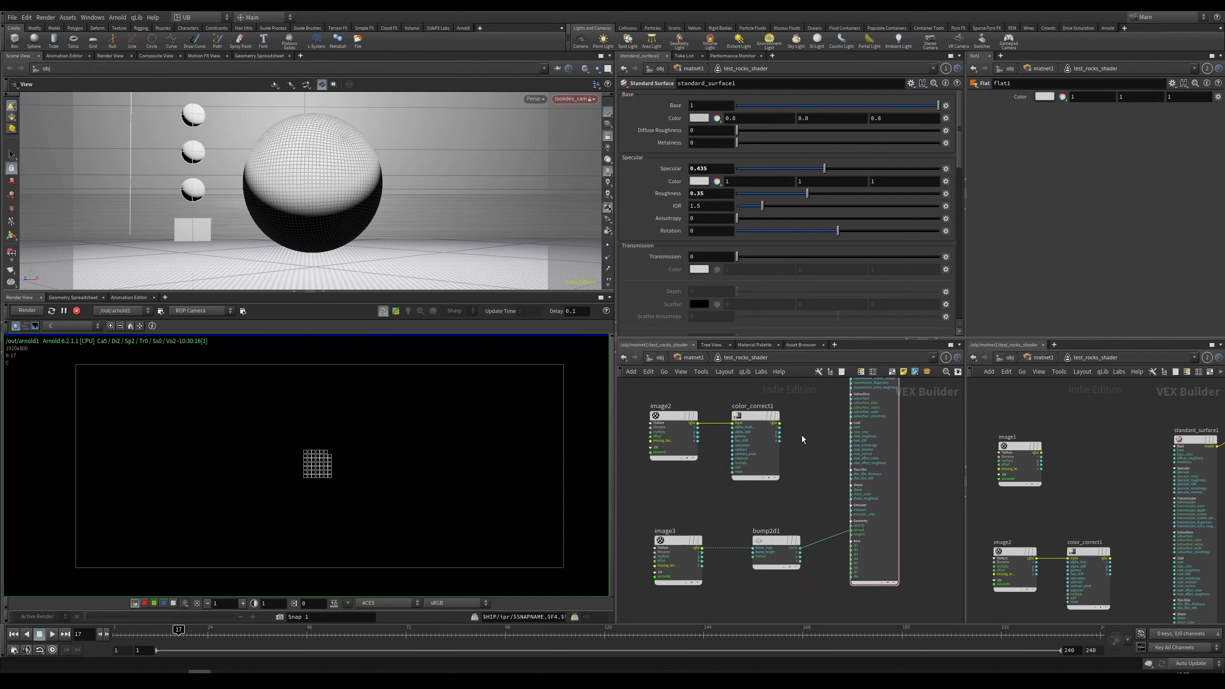
pyautogui.scroll(1, 815, 495)
pyautogui.moveTo(815, 495); pyautogui.dragTo(827, 474, button='middle')
pyautogui.press('y')
pyautogui.moveTo(845, 484); pyautogui.dragTo(847, 551)
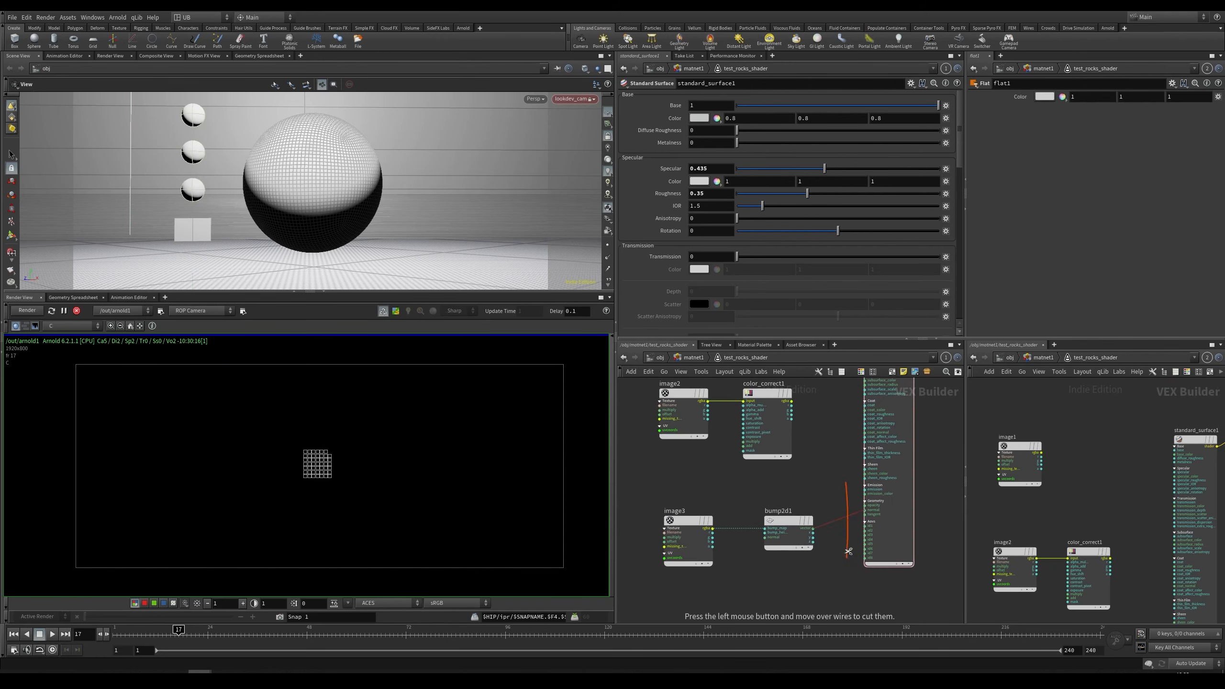
pyautogui.moveTo(823, 579); pyautogui.dragTo(819, 520, button='middle')
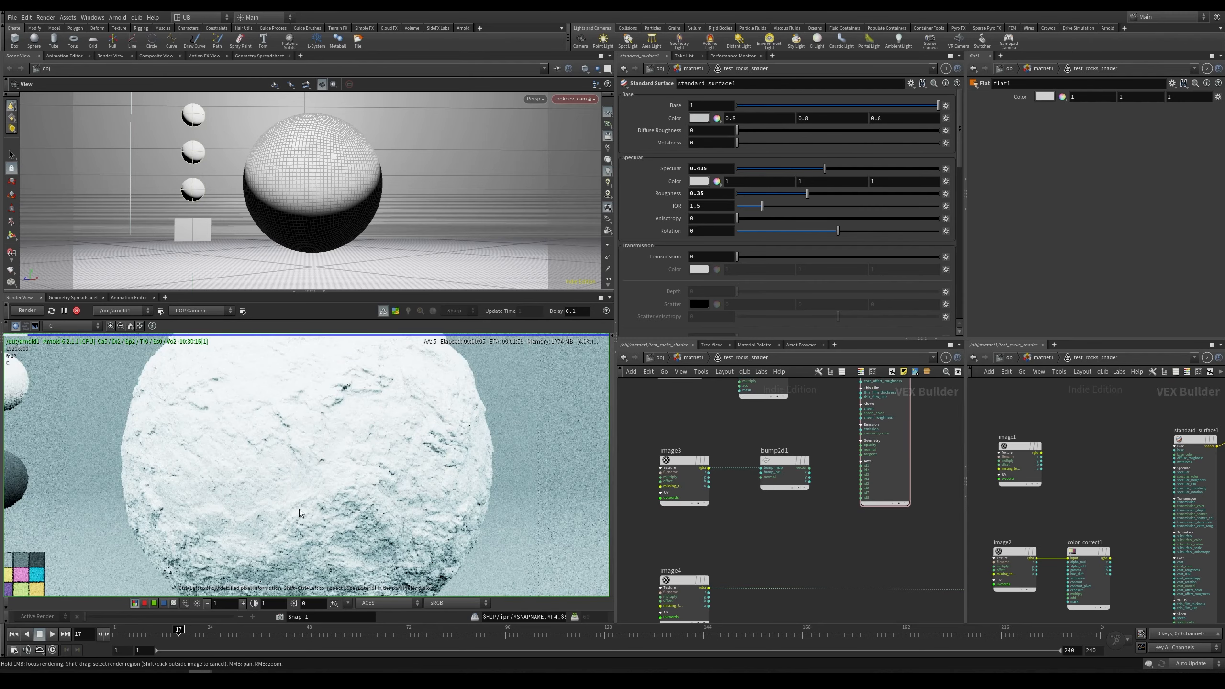
# Step: Select the image4 texture node and inspect the untextured rock render
pyautogui.moveTo(316, 476); pyautogui.dragTo(355, 402, button='right')
pyautogui.moveTo(416, 451); pyautogui.dragTo(309, 520, button='right')
pyautogui.moveTo(774, 564); pyautogui.dragTo(794, 481, button='middle')
pyautogui.moveTo(809, 471); pyautogui.dragTo(639, 559)
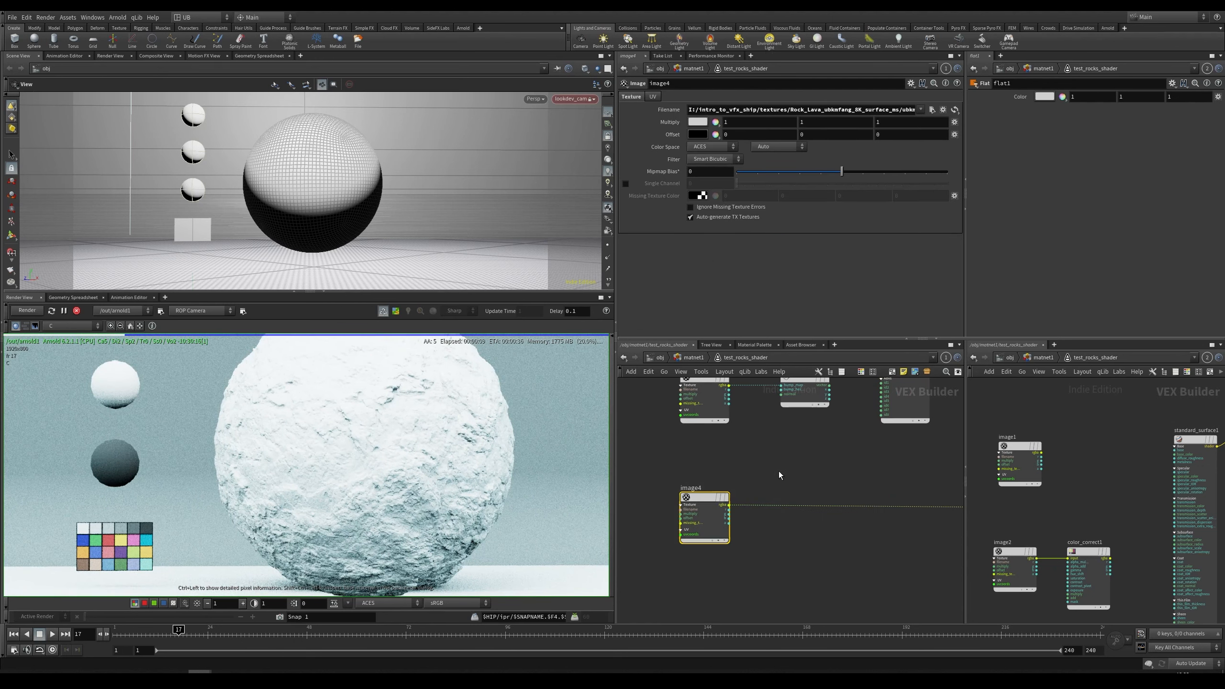
pyautogui.click(792, 473)
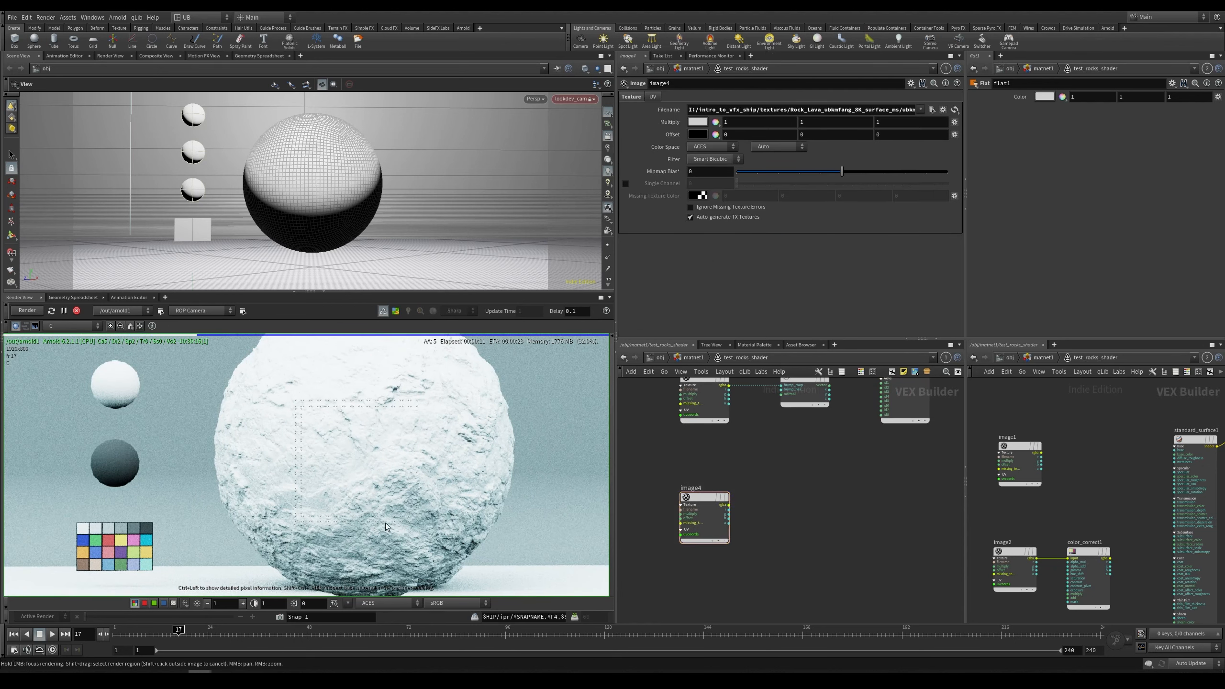
pyautogui.scroll(-5, 381, 518)
pyautogui.moveTo(378, 501); pyautogui.dragTo(345, 486, button='middle')
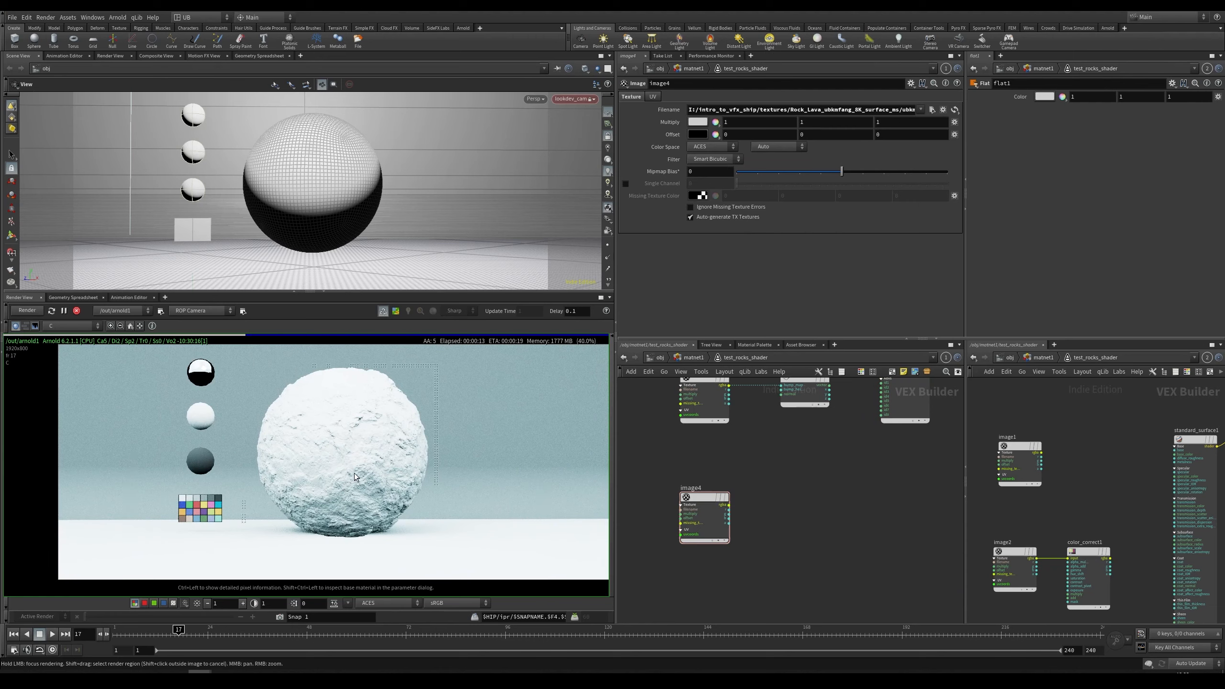
# Step: Restart the render and wire bump2d1's vector output into standard_surface1's normal input
pyautogui.click(27, 310)
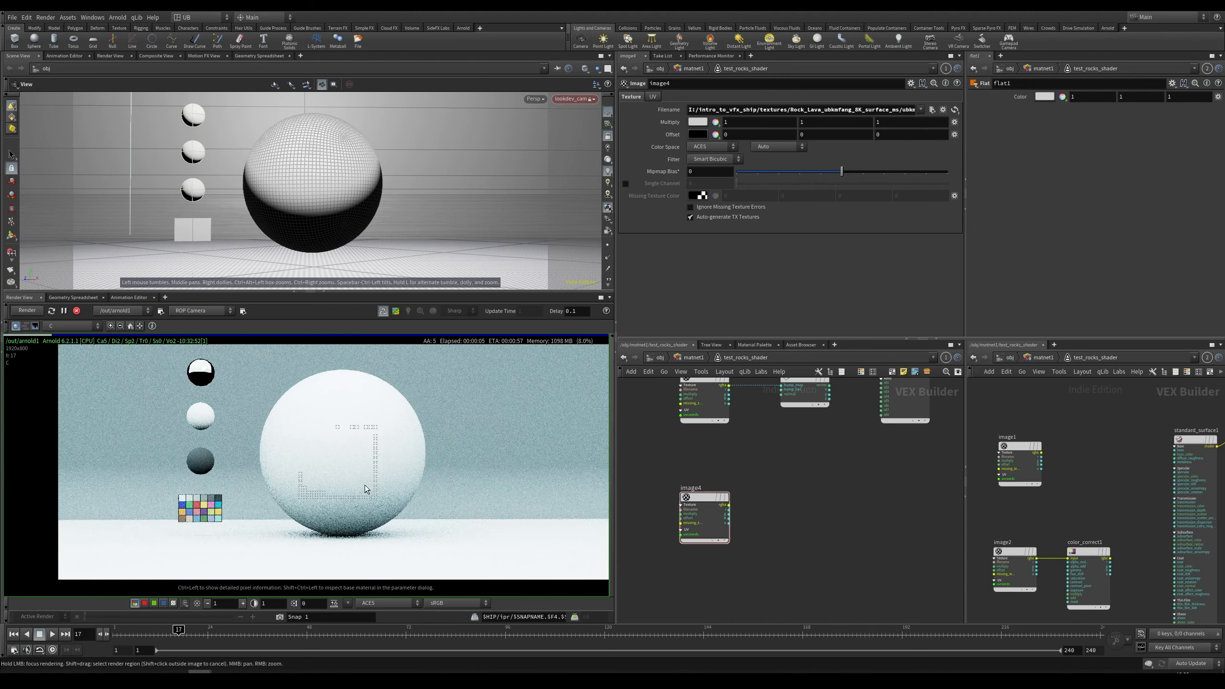
pyautogui.scroll(1, 355, 477)
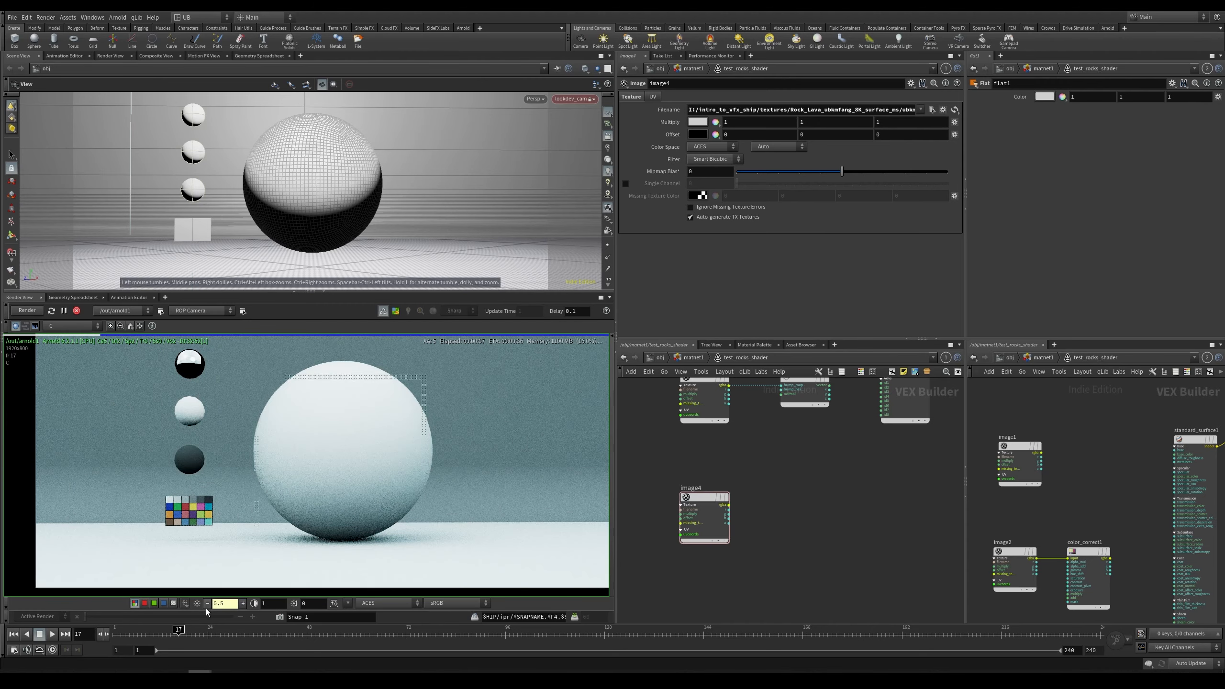
pyautogui.scroll(-3, 348, 451)
pyautogui.moveTo(258, 505); pyautogui.dragTo(297, 489, button='right')
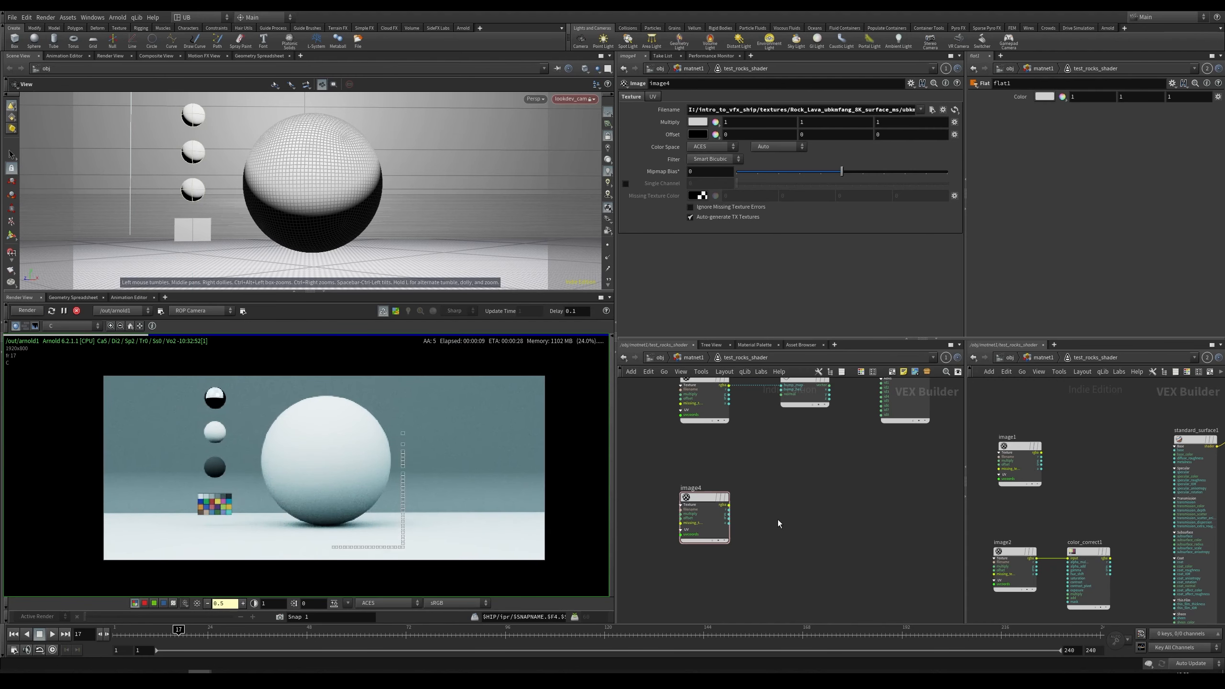
pyautogui.moveTo(772, 446); pyautogui.dragTo(757, 566, button='middle')
pyautogui.moveTo(824, 506); pyautogui.dragTo(860, 501, button='right')
pyautogui.click(810, 505)
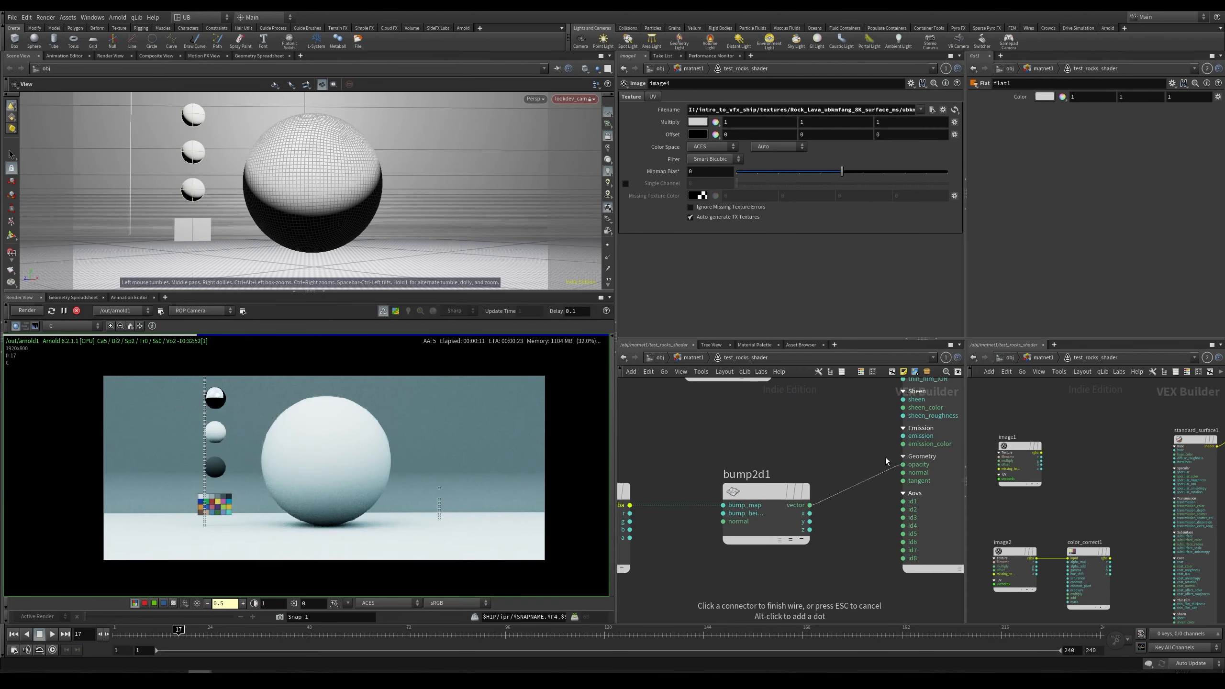
pyautogui.moveTo(857, 457); pyautogui.dragTo(800, 528, button='middle')
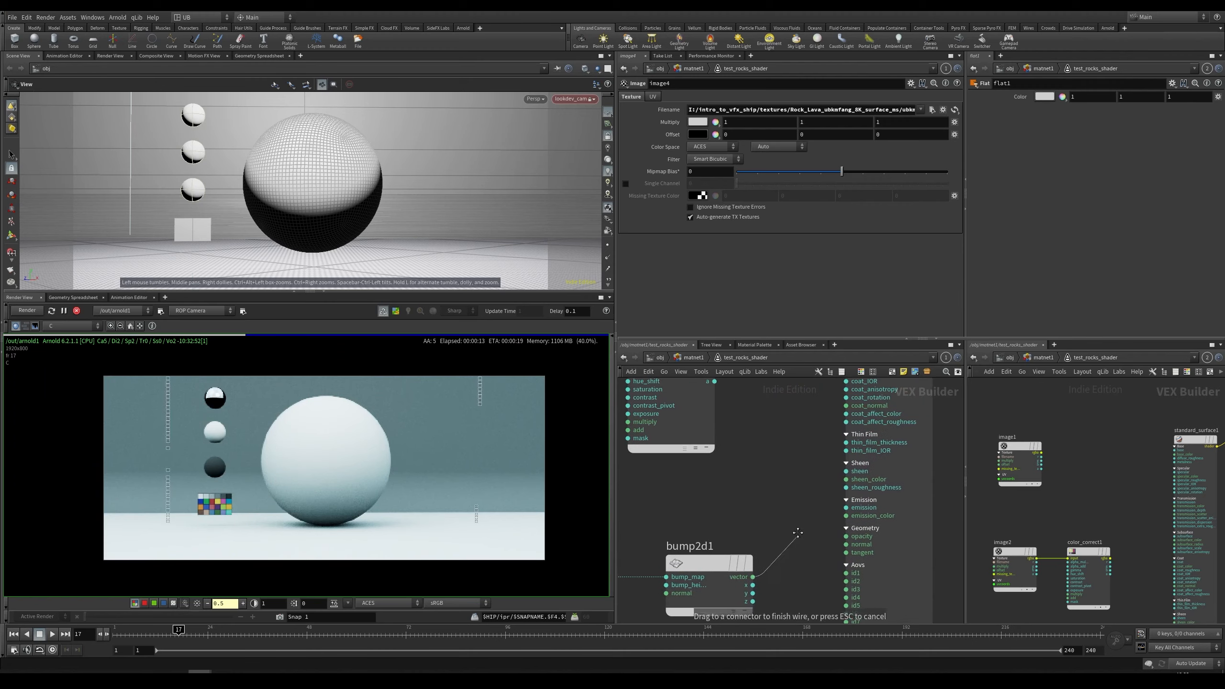
pyautogui.click(847, 544)
# Step: Zoom into the render and adjust the viewer exposure to inspect the bump detail on the rock sphere
pyautogui.moveTo(770, 488); pyautogui.dragTo(822, 418, button='middle')
pyautogui.scroll(3, 331, 454)
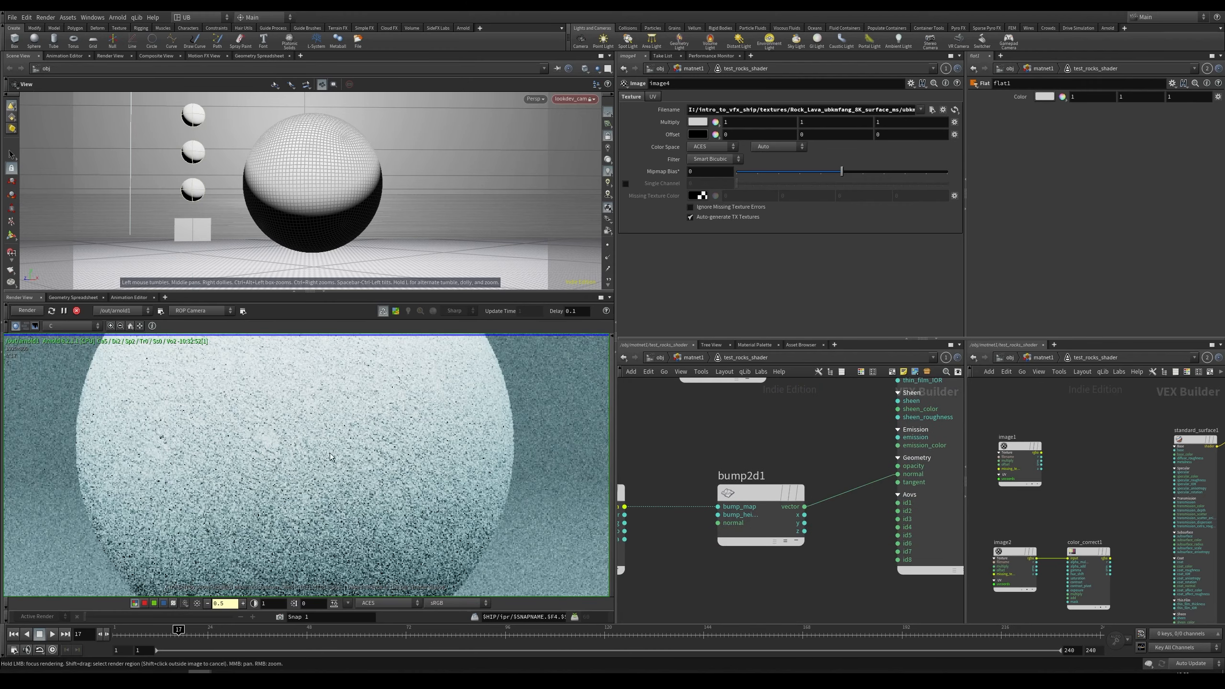
pyautogui.scroll(-3, 343, 429)
pyautogui.scroll(5, 319, 439)
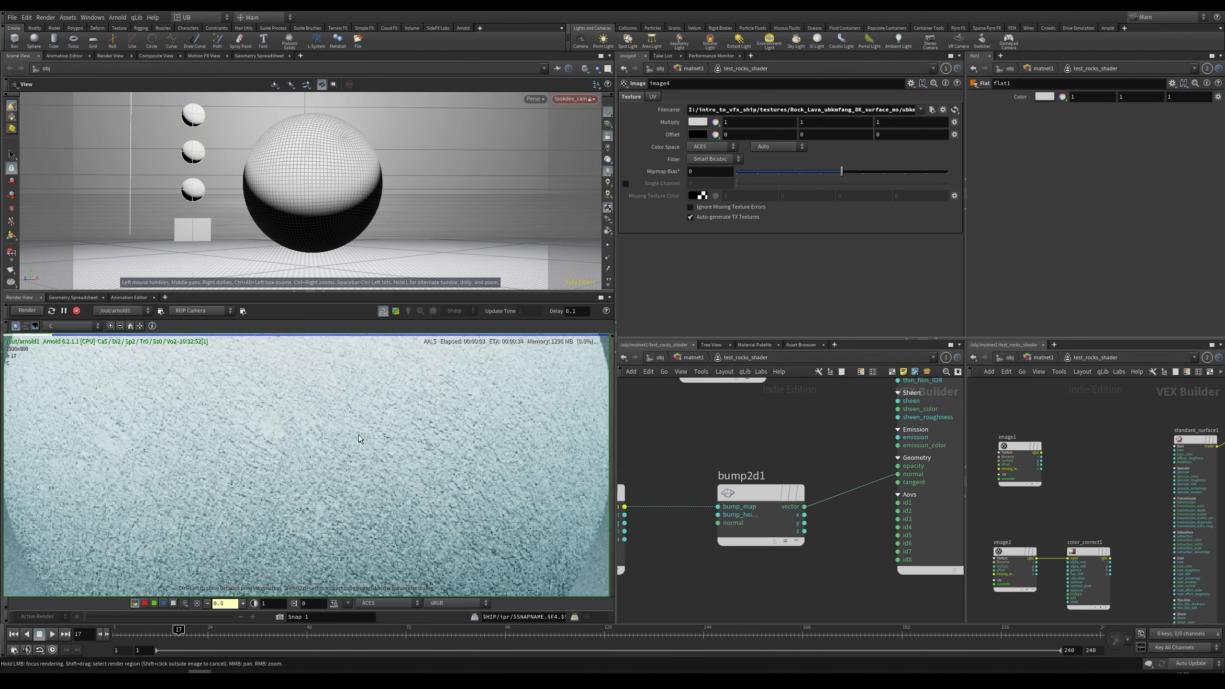
pyautogui.scroll(-2, 357, 472)
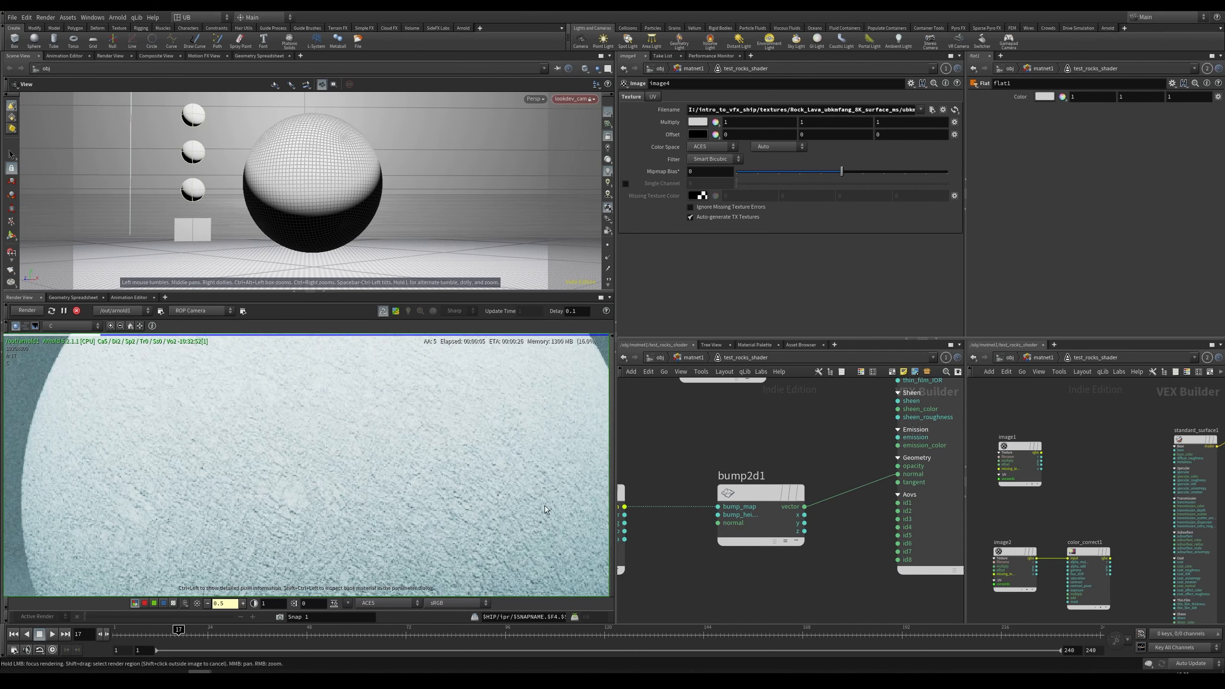
pyautogui.moveTo(640, 458); pyautogui.dragTo(750, 444, button='middle')
pyautogui.moveTo(755, 448); pyautogui.dragTo(668, 497)
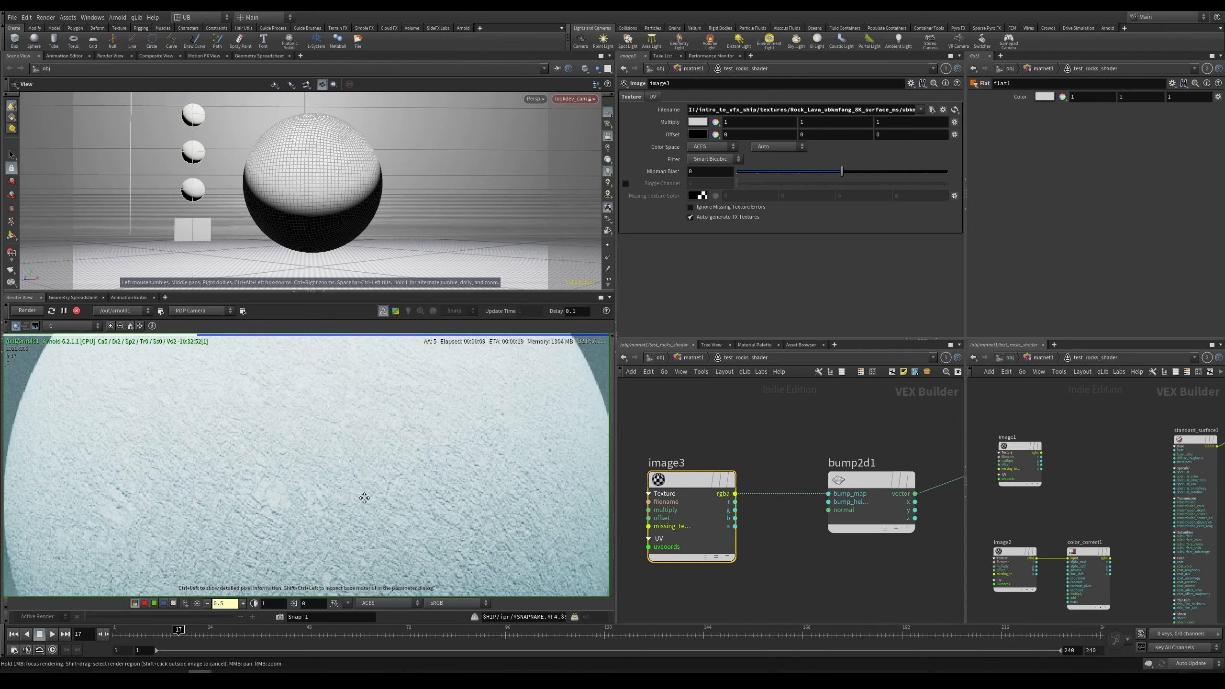
pyautogui.scroll(-3, 252, 500)
pyautogui.moveTo(321, 591); pyautogui.dragTo(331, 538, button='middle')
pyautogui.moveTo(365, 468); pyautogui.dragTo(318, 483, button='middle')
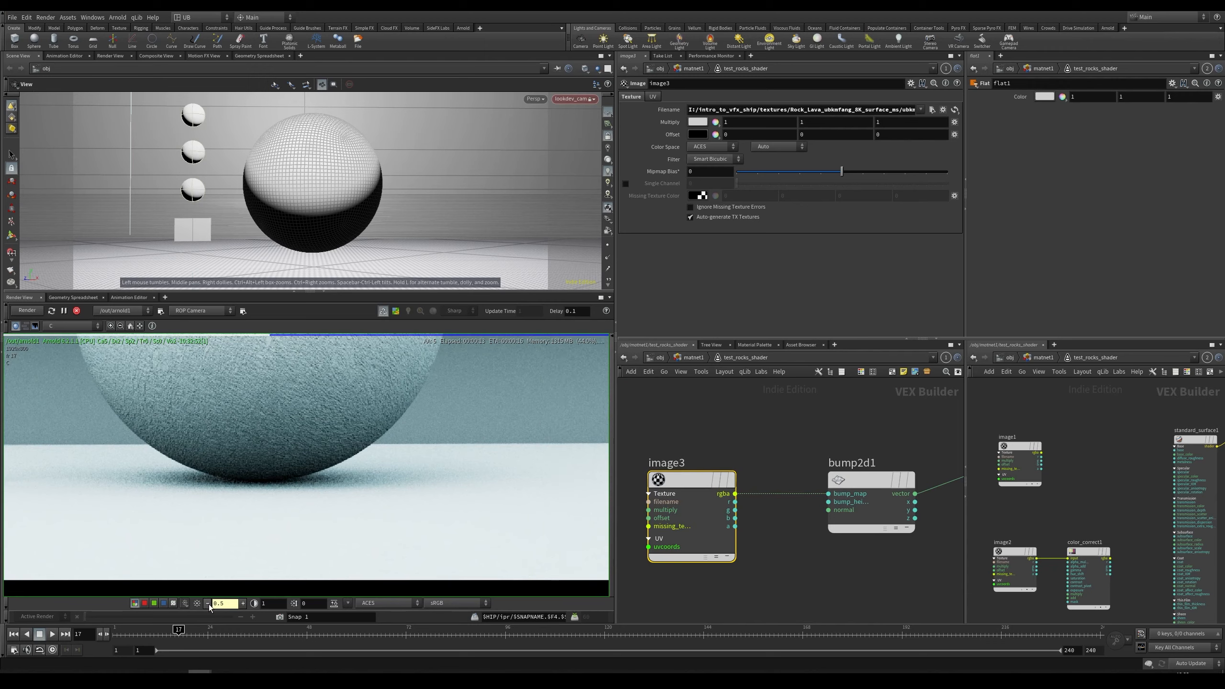
pyautogui.click(208, 603)
pyautogui.click(208, 603)
pyautogui.click(208, 604)
pyautogui.scroll(3, 538, 473)
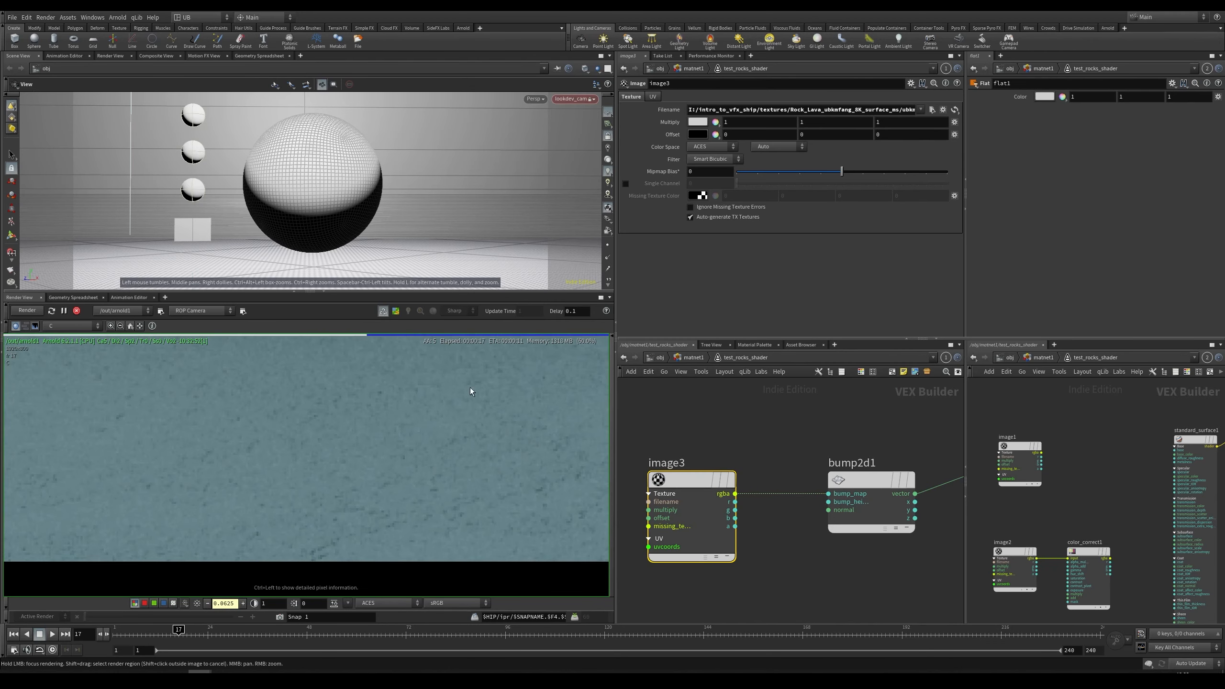
pyautogui.moveTo(348, 486); pyautogui.dragTo(378, 532, button='middle')
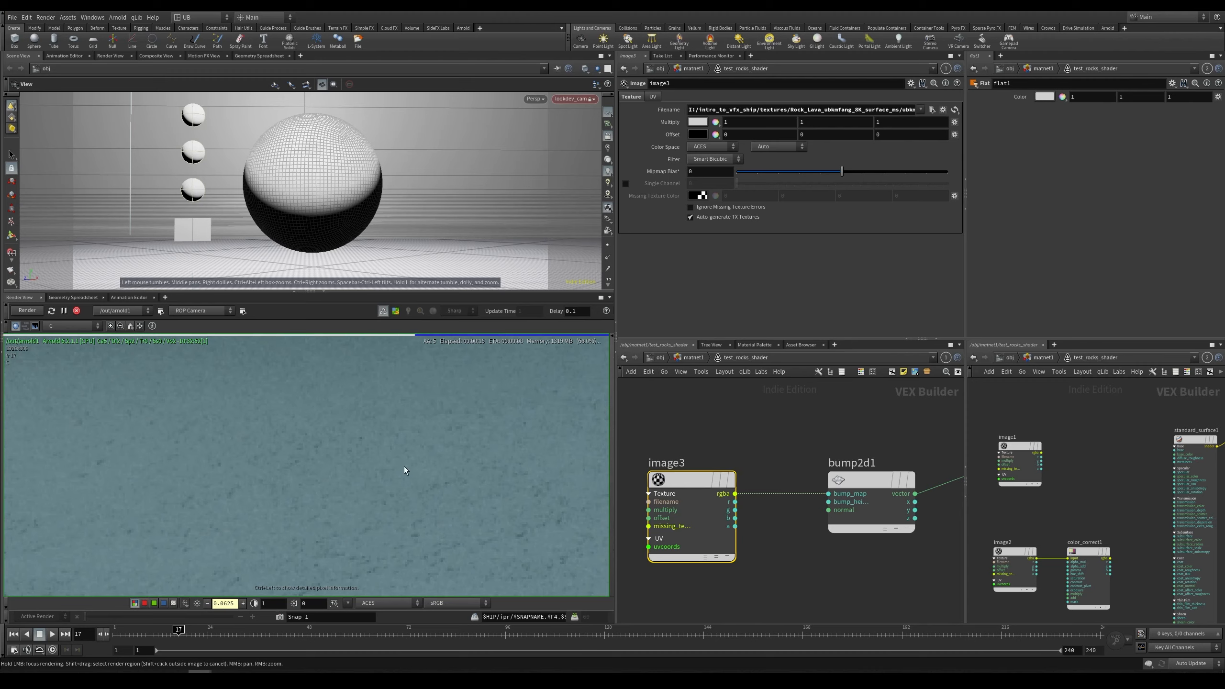
pyautogui.scroll(-3, 315, 465)
pyautogui.moveTo(409, 463); pyautogui.dragTo(311, 502, button='right')
pyautogui.doubleClick(242, 605)
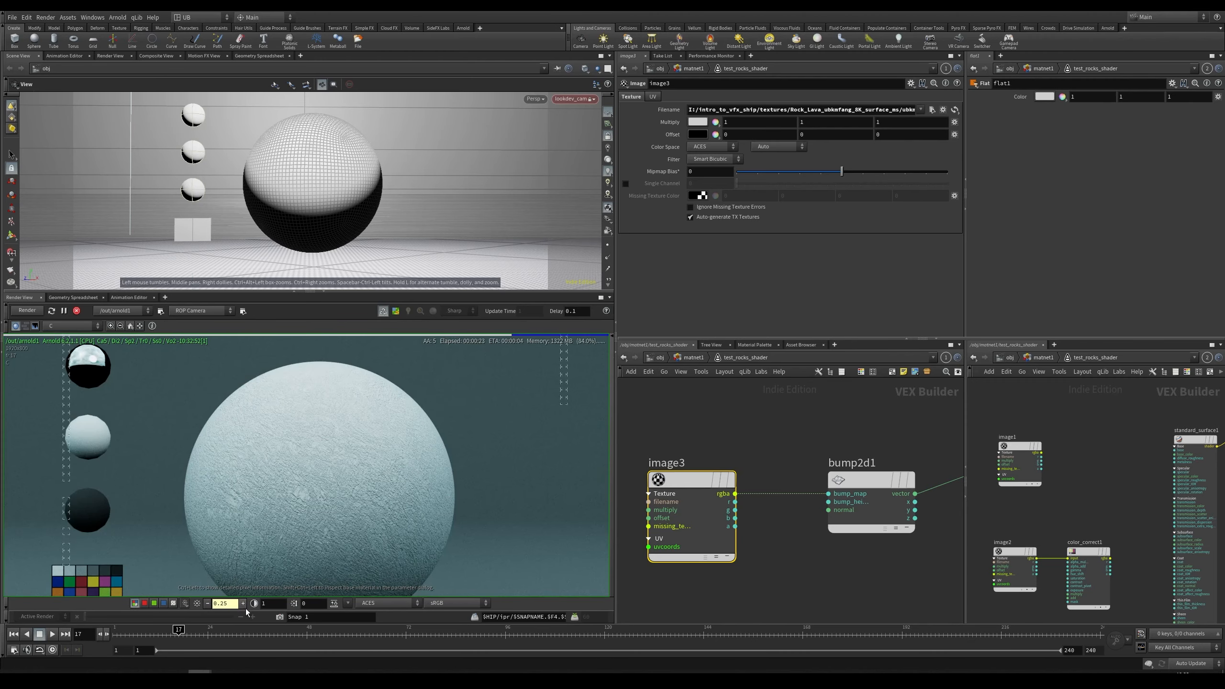
pyautogui.click(243, 603)
# Step: Wire the texture's rgba output into standard_surface1's base_color input and inspect the textured rock render
pyautogui.scroll(-5, 820, 451)
pyautogui.moveTo(787, 513); pyautogui.dragTo(781, 648, button='middle')
pyautogui.moveTo(864, 394); pyautogui.dragTo(817, 547, button='middle')
pyautogui.scroll(5, 723, 474)
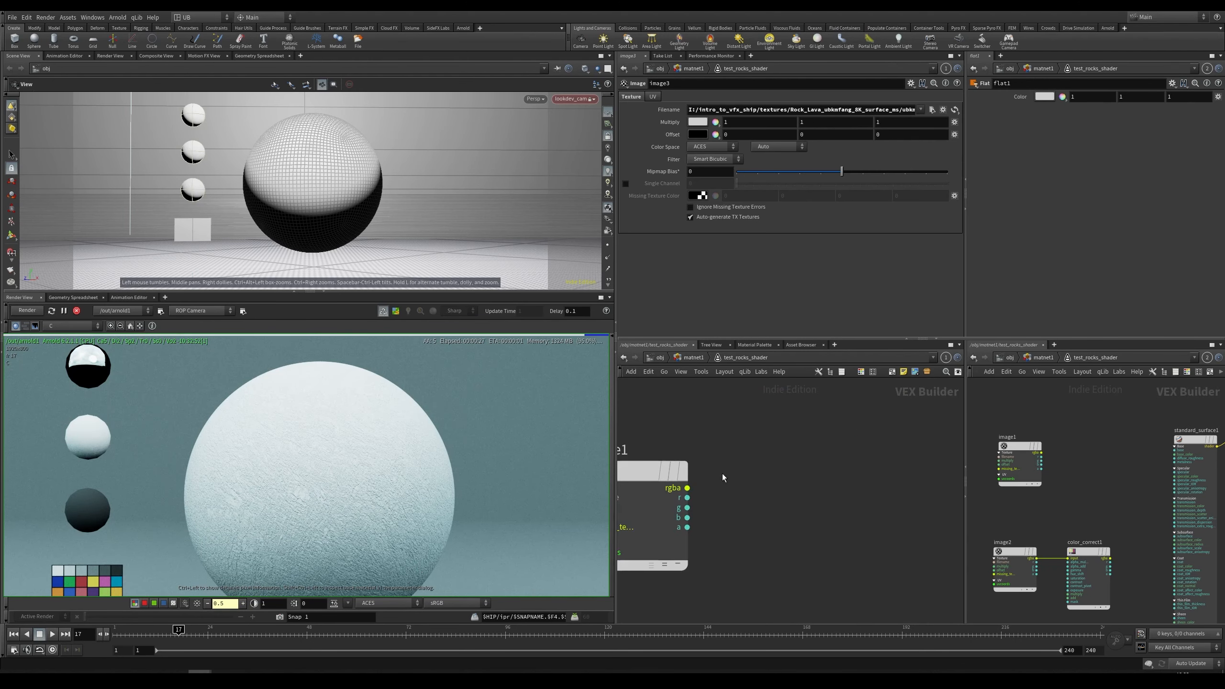
pyautogui.click(686, 487)
pyautogui.click(786, 451)
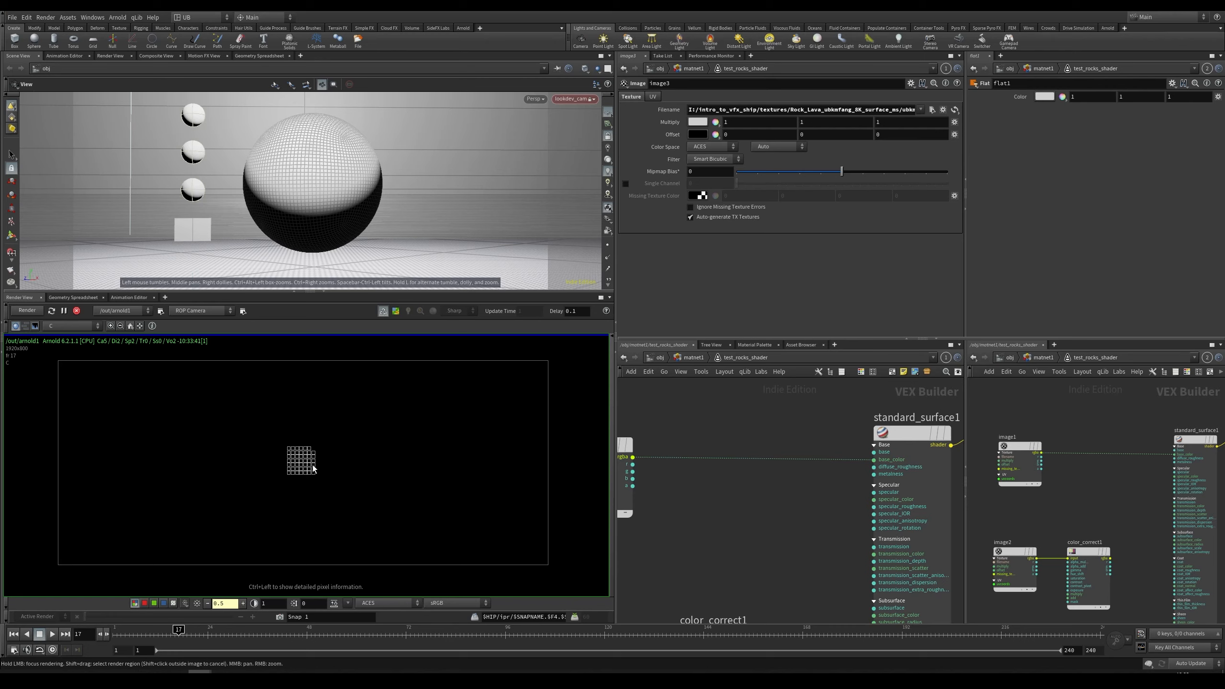
pyautogui.moveTo(326, 471); pyautogui.dragTo(336, 468, button='middle')
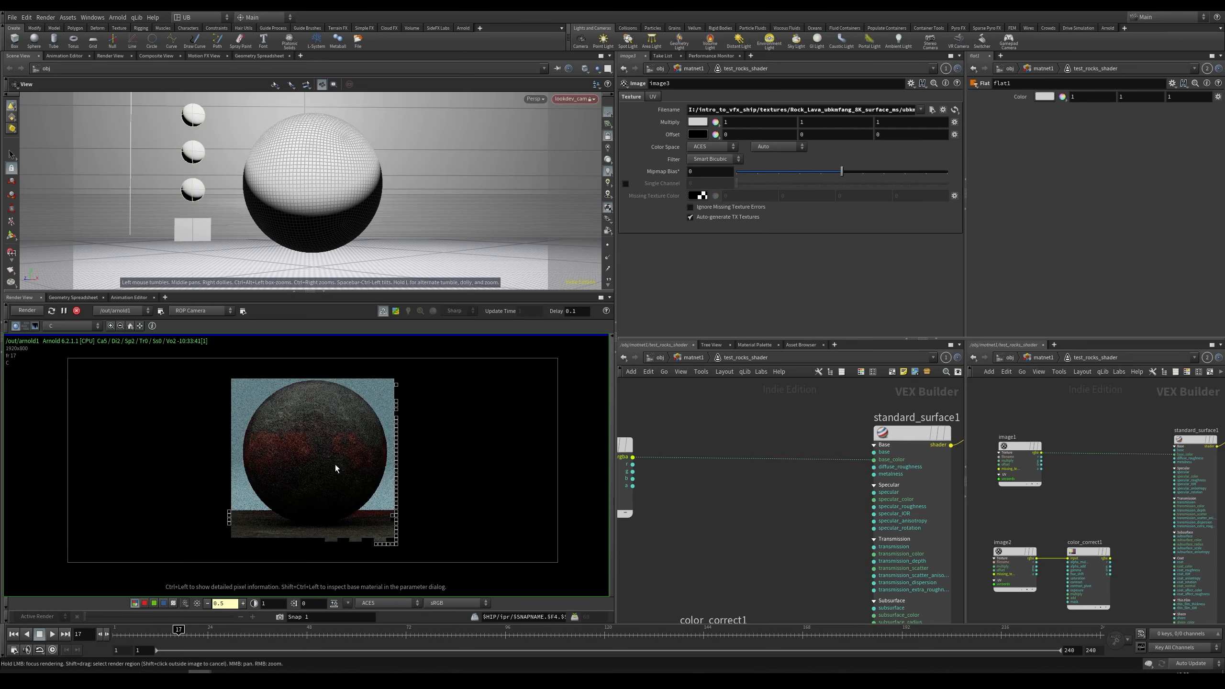
pyautogui.moveTo(336, 467); pyautogui.dragTo(349, 434, button='right')
pyautogui.moveTo(356, 429); pyautogui.dragTo(355, 461, button='middle')
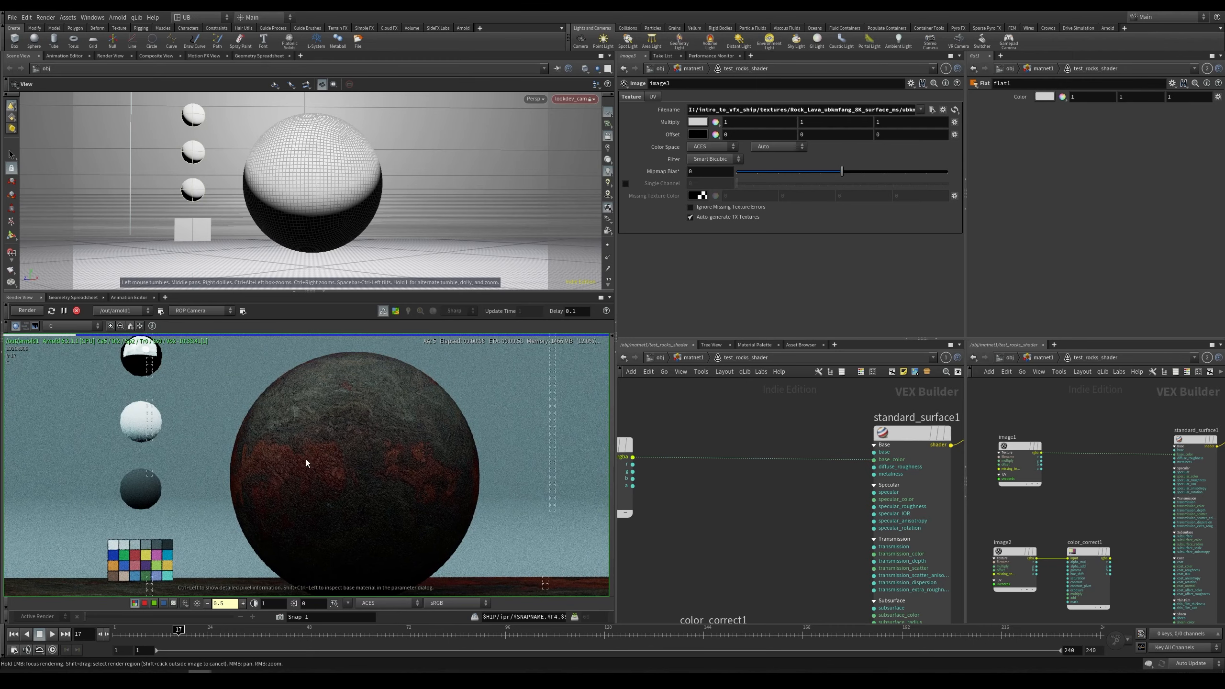
pyautogui.moveTo(377, 441)
pyautogui.mouseDown(button='right')
pyautogui.moveTo(449, 406)
pyautogui.moveTo(287, 470)
pyautogui.moveTo(380, 454)
pyautogui.mouseUp(button='right')
pyautogui.moveTo(272, 463); pyautogui.dragTo(289, 437, button='middle')
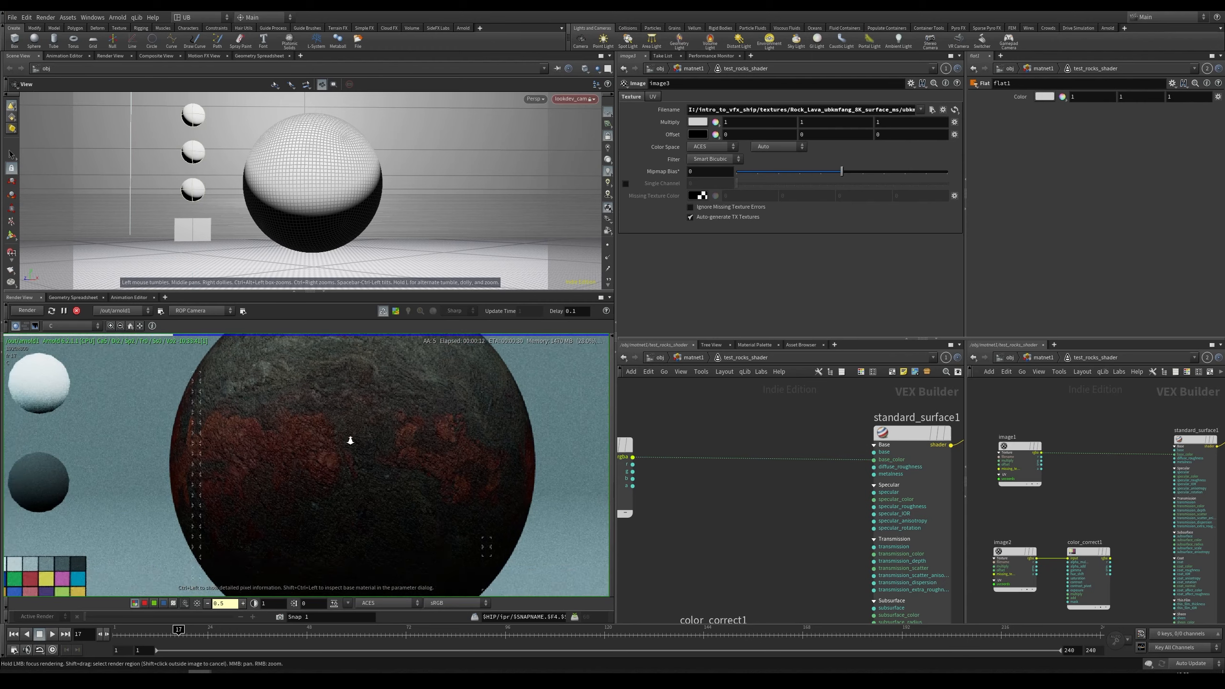
pyautogui.moveTo(350, 436); pyautogui.dragTo(321, 449, button='right')
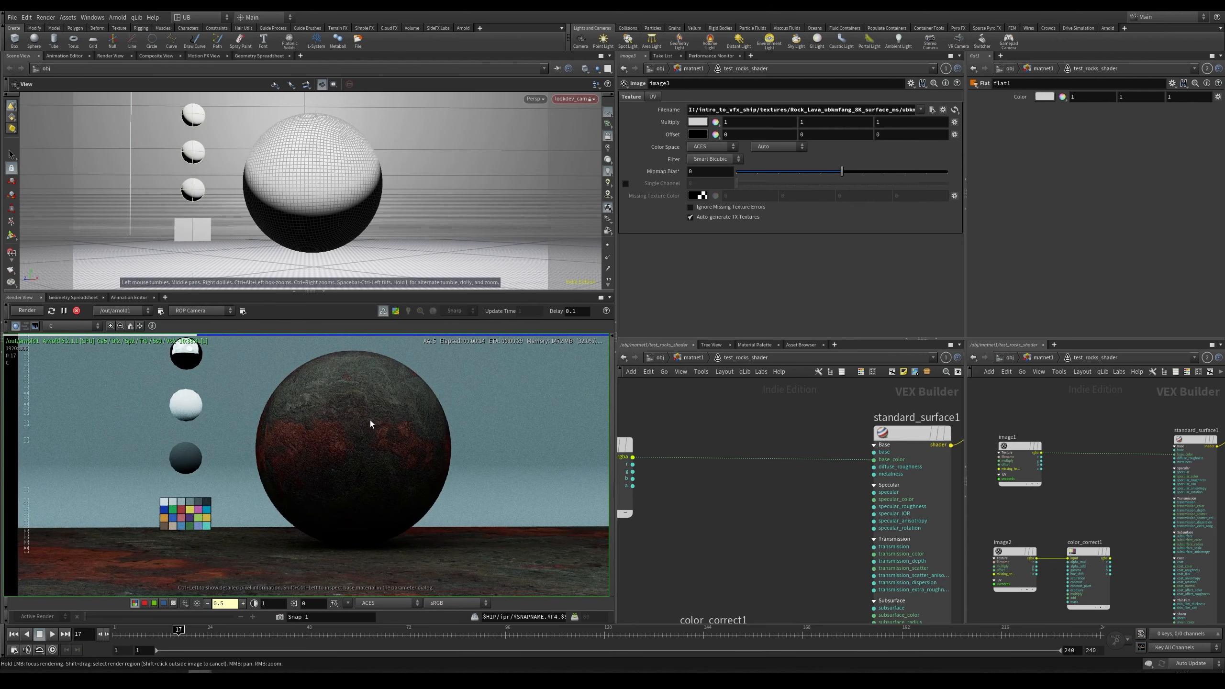
# Step: Wire color_correct1's outputs into standard_surface1's specular and specular_roughness inputs
pyautogui.moveTo(780, 603); pyautogui.dragTo(845, 465, button='middle')
pyautogui.moveTo(865, 425); pyautogui.dragTo(878, 439, button='middle')
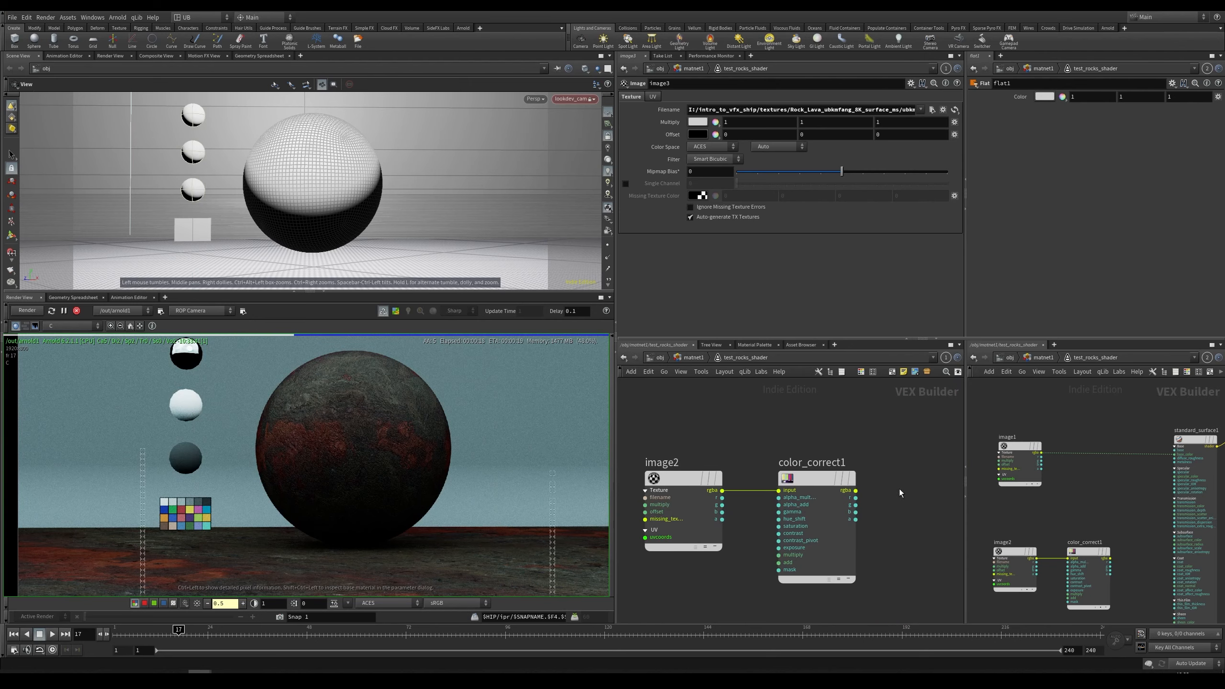
pyautogui.click(857, 490)
pyautogui.moveTo(856, 490); pyautogui.dragTo(691, 572, button='middle')
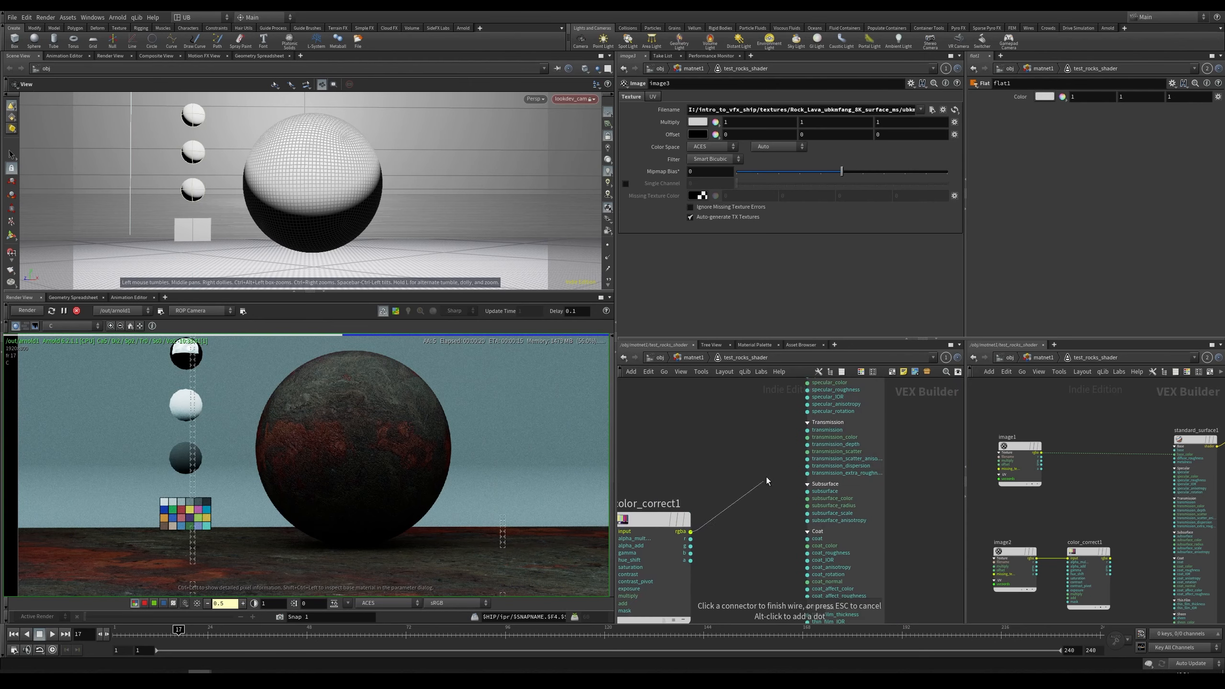
pyautogui.click(807, 423)
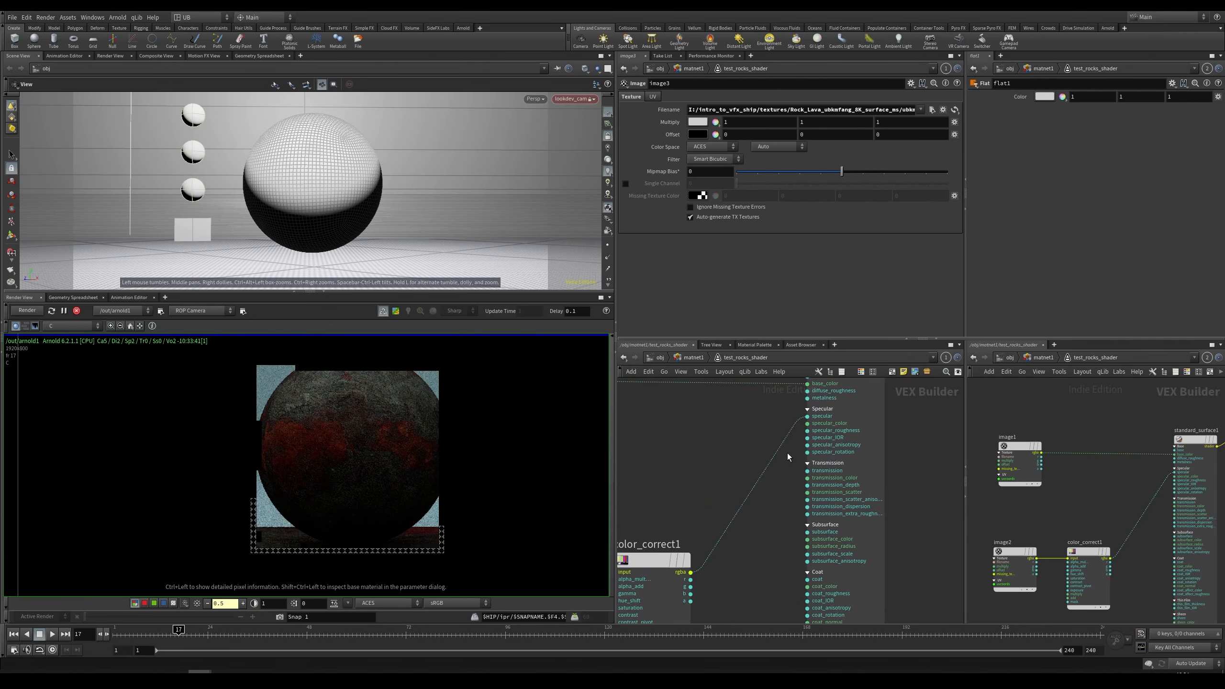
pyautogui.click(806, 431)
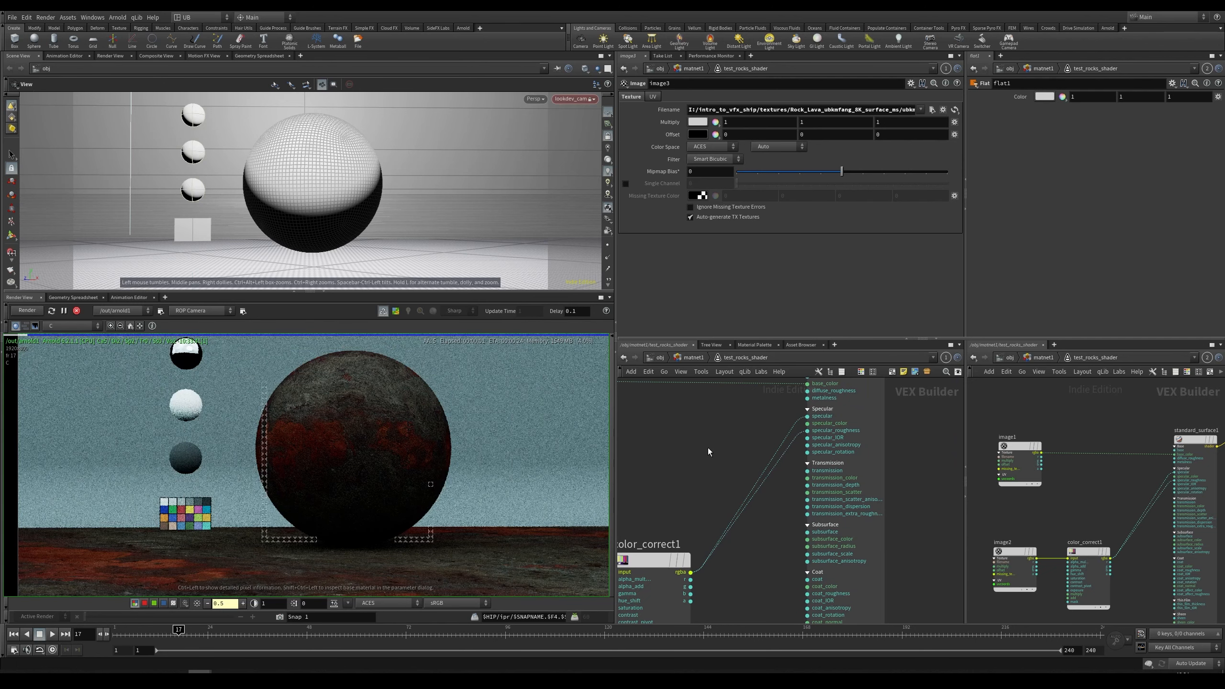
pyautogui.moveTo(717, 513); pyautogui.dragTo(740, 540)
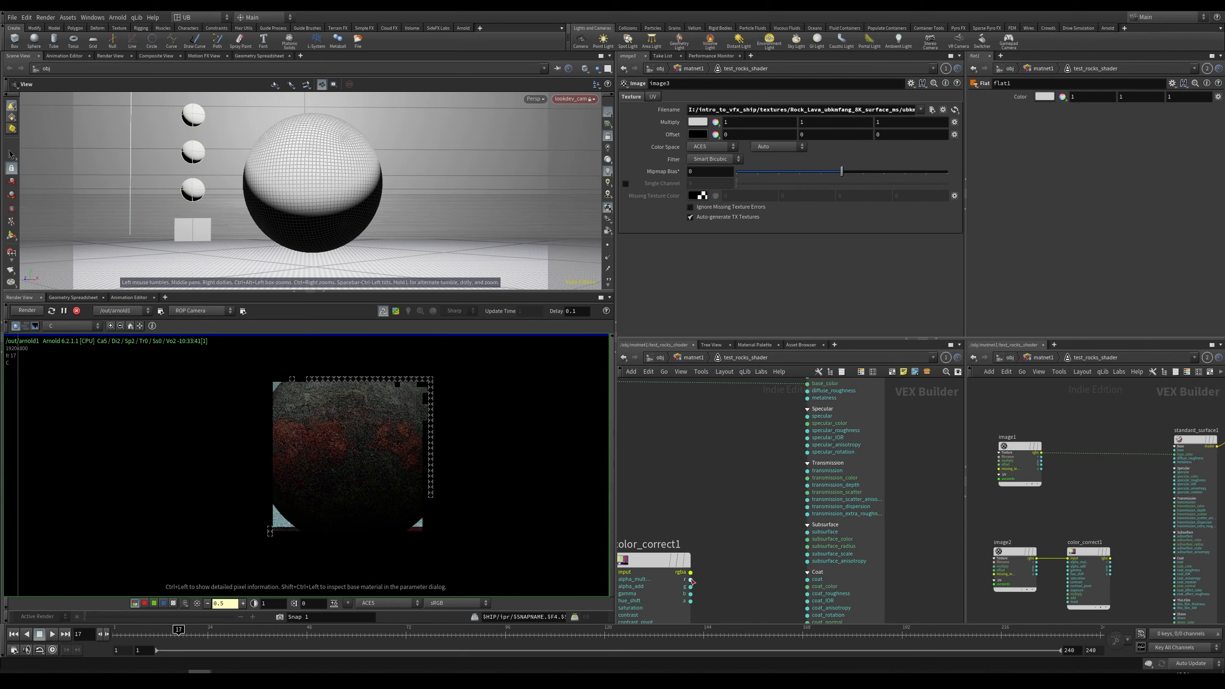
pyautogui.click(691, 580)
pyautogui.moveTo(803, 419); pyautogui.dragTo(691, 579)
pyautogui.moveTo(707, 508); pyautogui.dragTo(756, 503, button='middle')
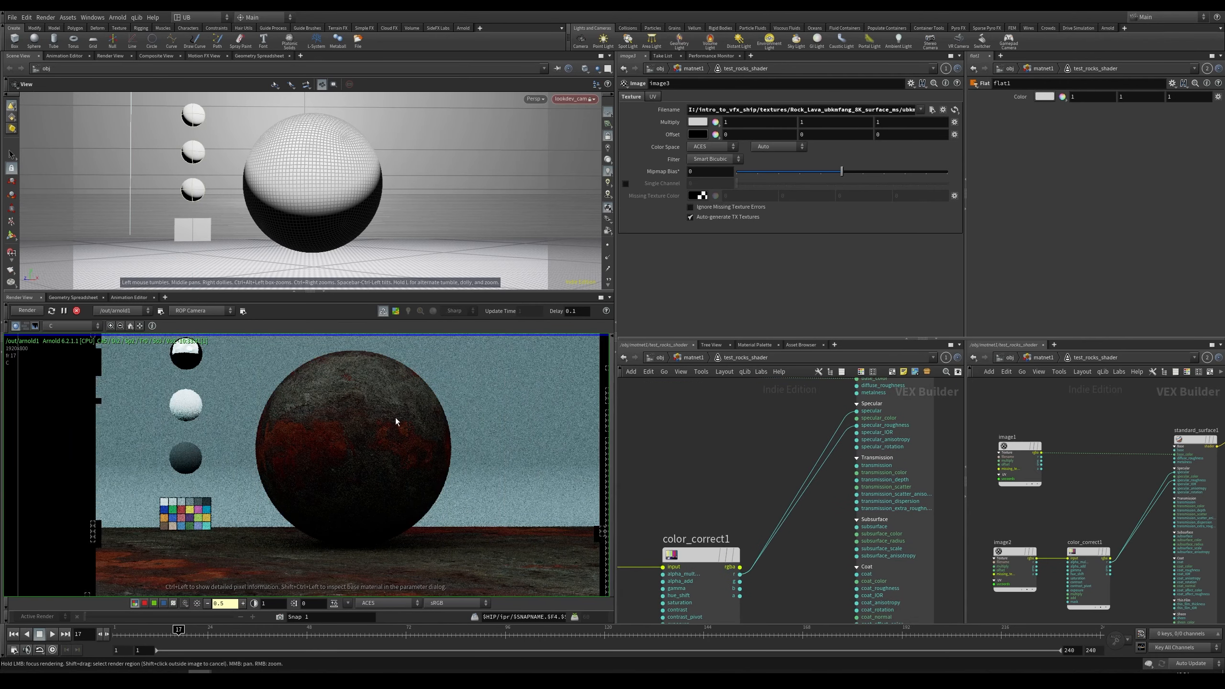
# Step: Restart the render and display the specular_direct AOV in the render view
pyautogui.click(32, 311)
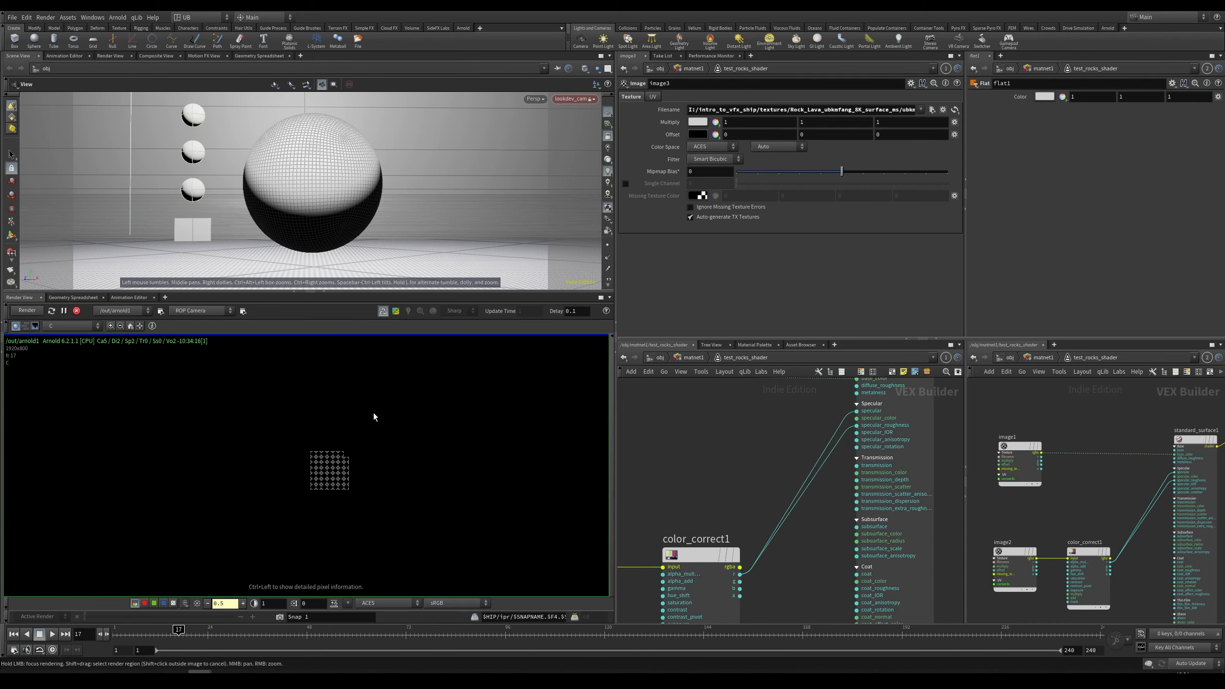
pyautogui.scroll(-4, 667, 466)
pyautogui.moveTo(700, 464); pyautogui.dragTo(723, 467, button='middle')
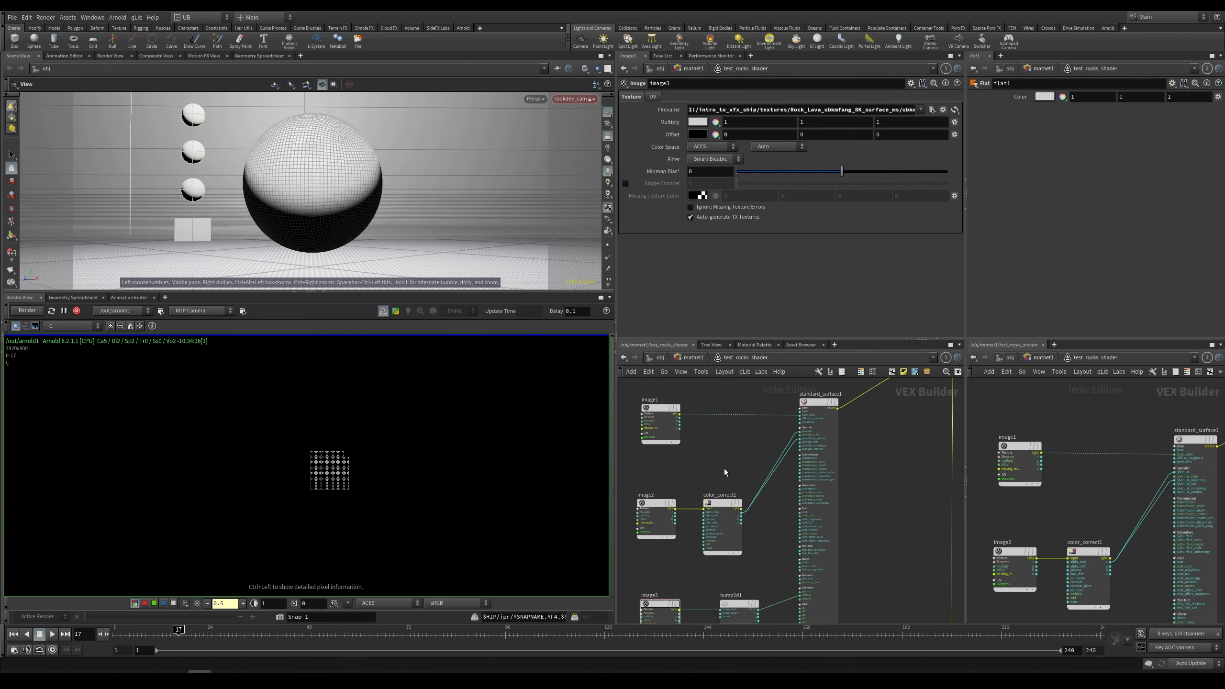
pyautogui.scroll(2, 723, 468)
pyautogui.click(67, 326)
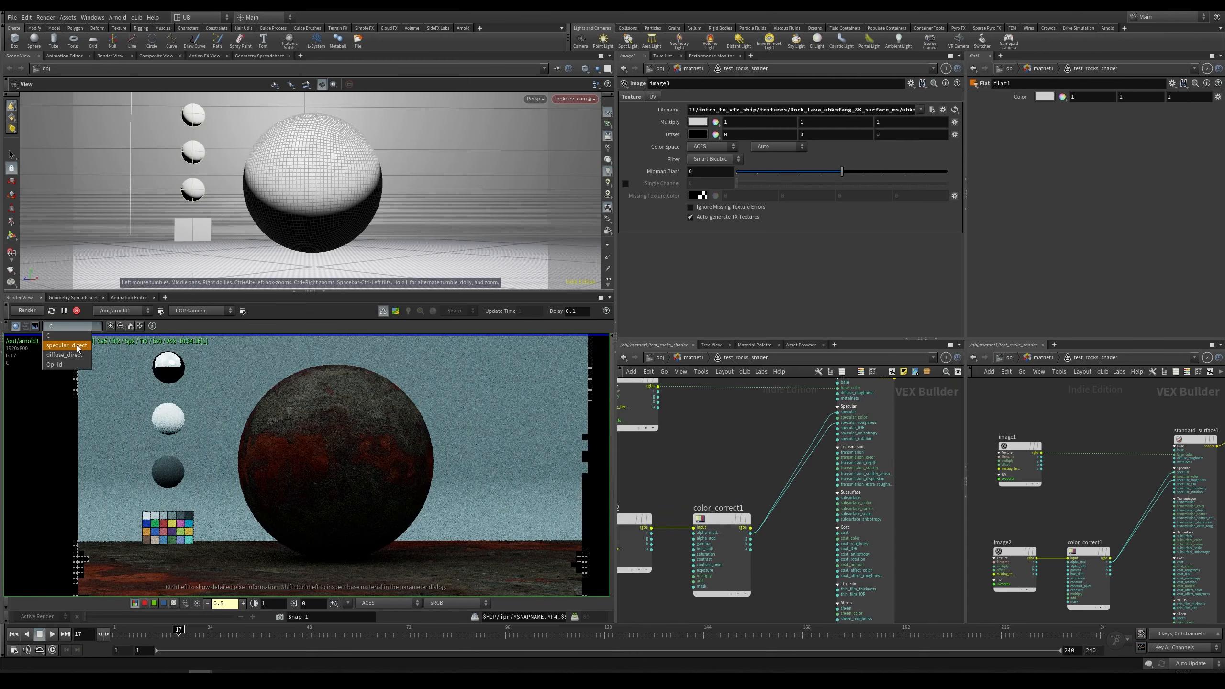
pyautogui.click(77, 339)
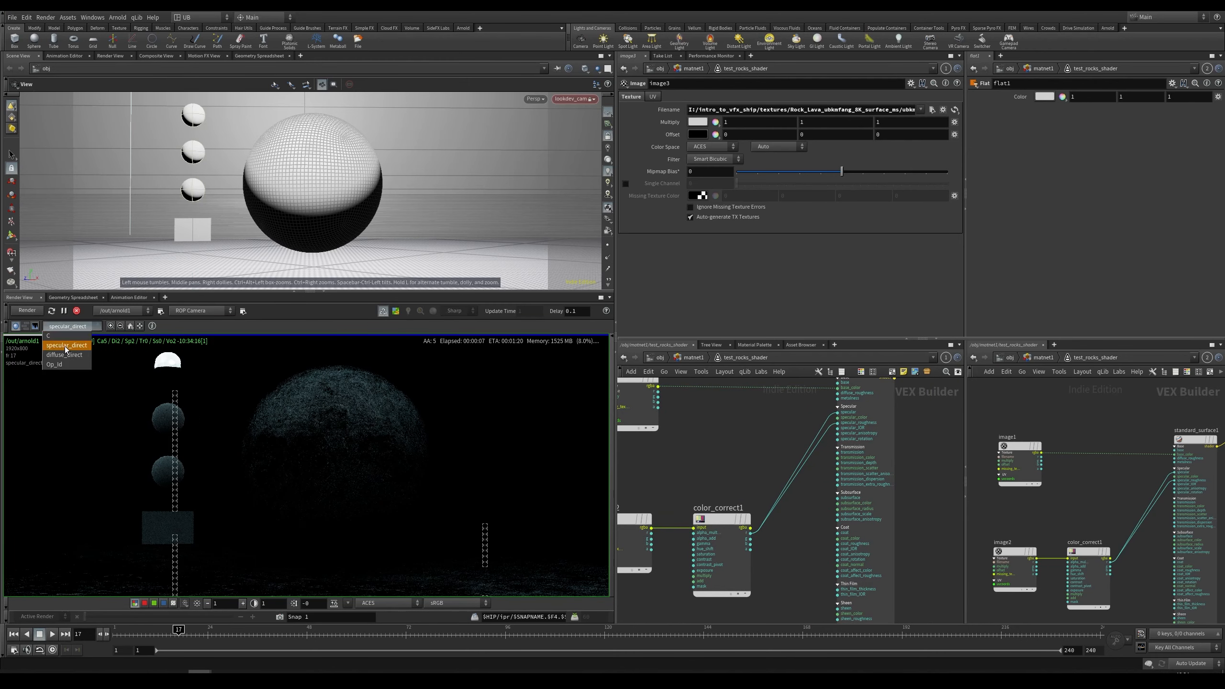
# Step: Zoom into the specular_direct render, then select the color_correct1 node to view its parameters
pyautogui.scroll(3, 376, 425)
pyautogui.scroll(2, 395, 434)
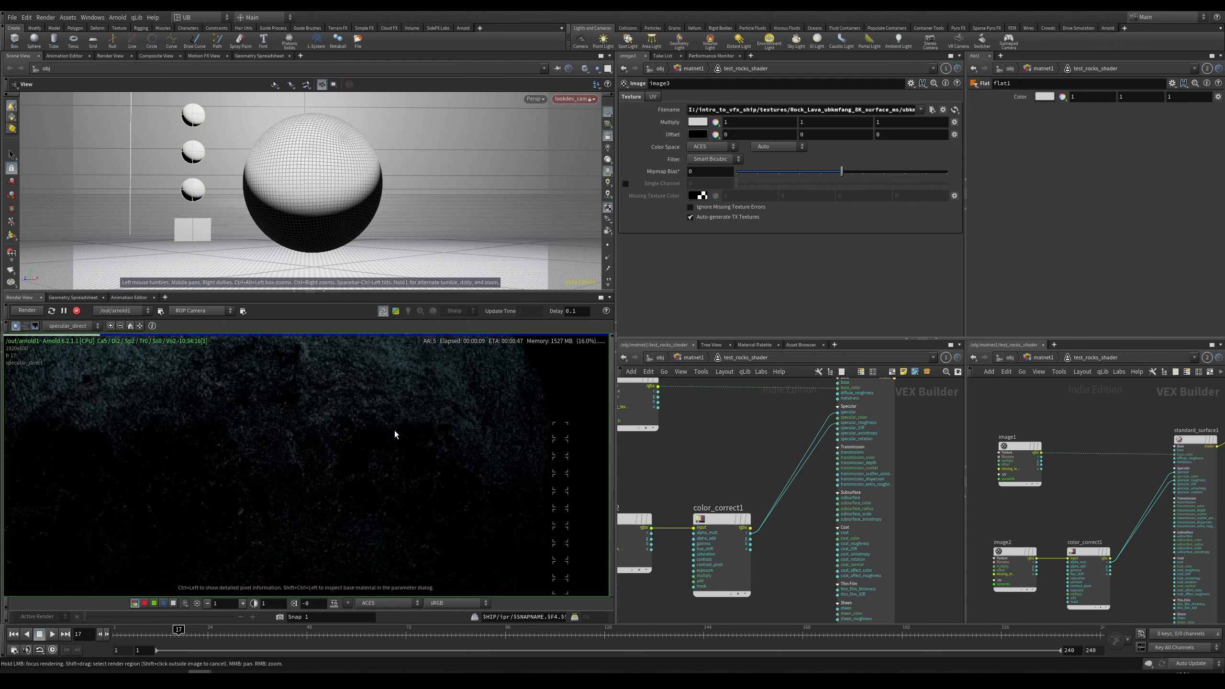
pyautogui.moveTo(395, 431); pyautogui.dragTo(444, 503, button='middle')
pyautogui.moveTo(444, 503); pyautogui.dragTo(445, 463, button='right')
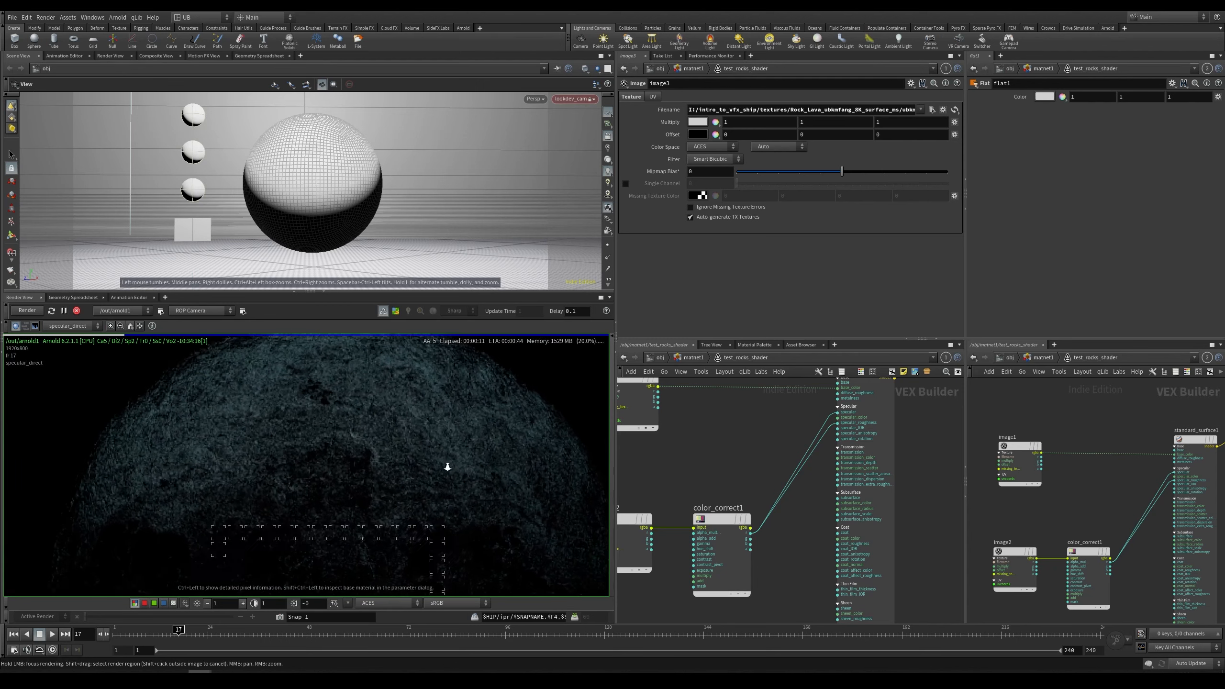
pyautogui.moveTo(727, 477); pyautogui.dragTo(789, 466, button='middle')
pyautogui.moveTo(799, 472); pyautogui.dragTo(676, 508)
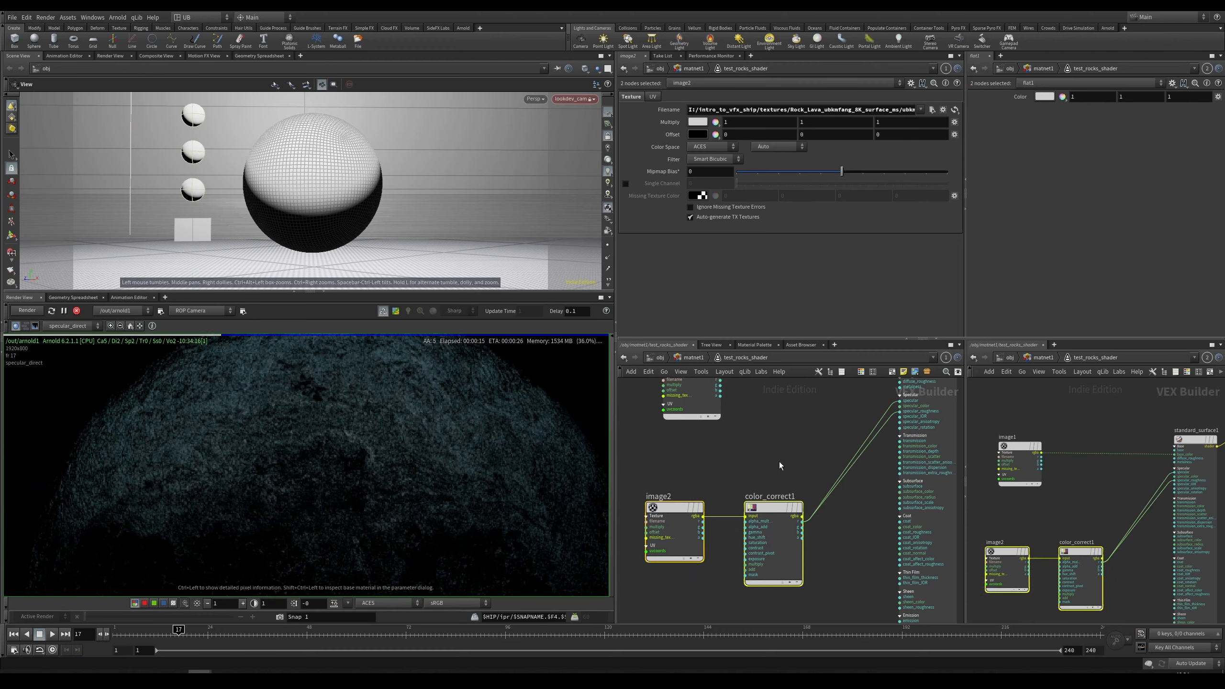
pyautogui.moveTo(780, 465); pyautogui.dragTo(771, 484, button='middle')
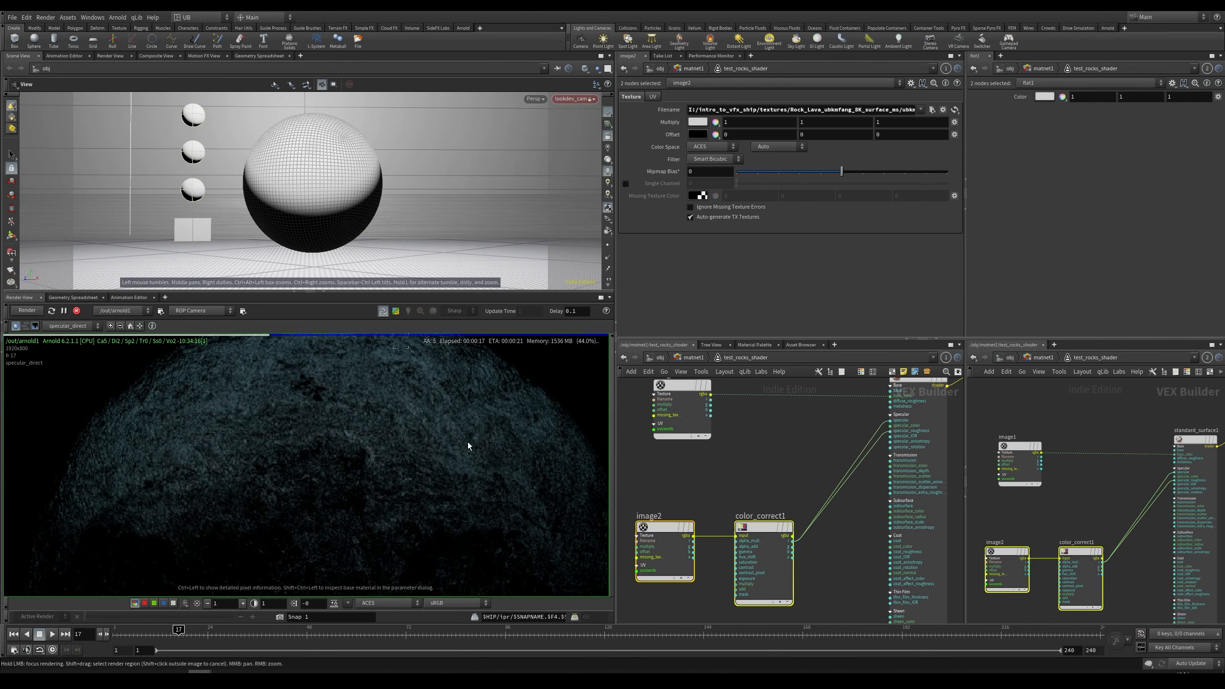
pyautogui.moveTo(465, 489); pyautogui.dragTo(480, 478, button='right')
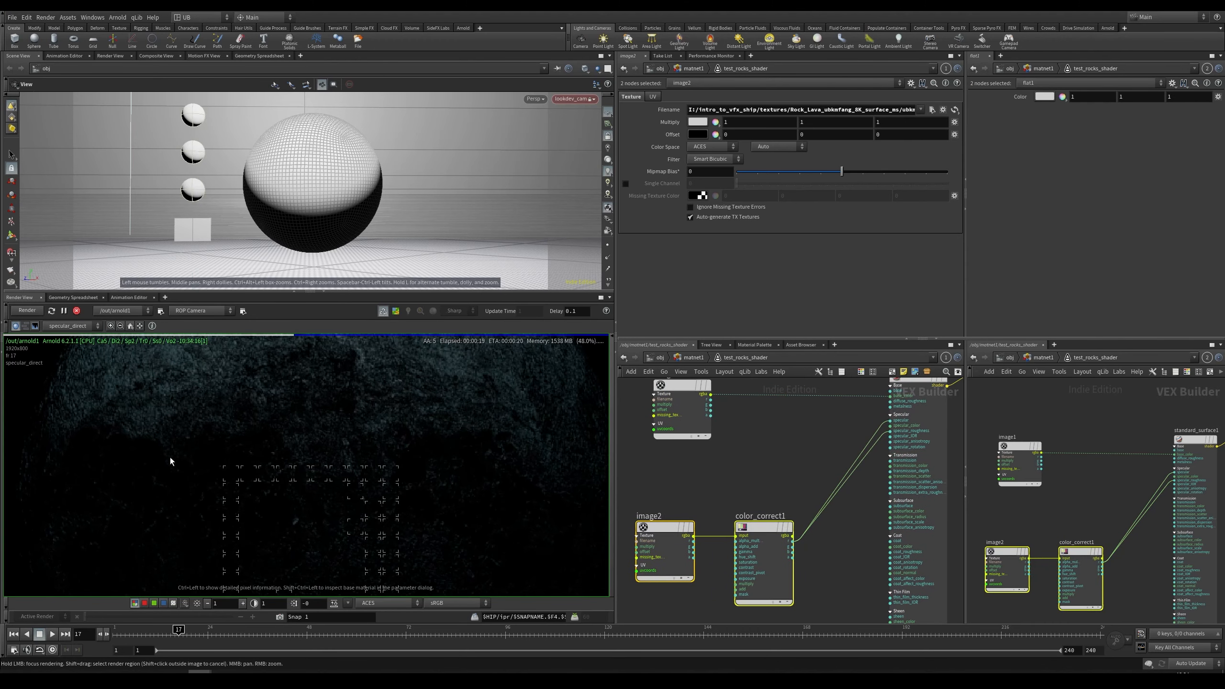
pyautogui.click(764, 562)
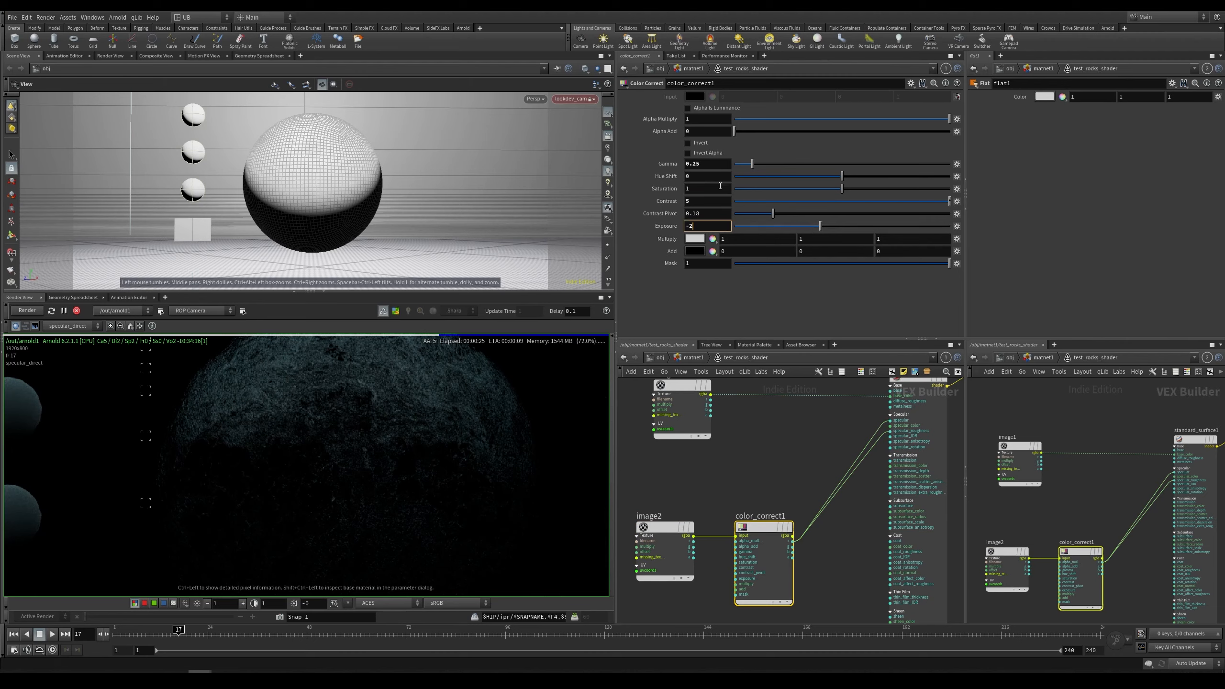
# Step: Lower color_correct1's gamma to about 0.15 and its exposure to 0 while checking the specular_direct render
pyautogui.moveTo(354, 487); pyautogui.dragTo(419, 495, button='middle')
pyautogui.moveTo(419, 495)
pyautogui.mouseDown(button='right')
pyautogui.moveTo(367, 501)
pyautogui.moveTo(435, 494)
pyautogui.mouseUp(button='right')
pyautogui.moveTo(436, 494); pyautogui.dragTo(407, 456, button='middle')
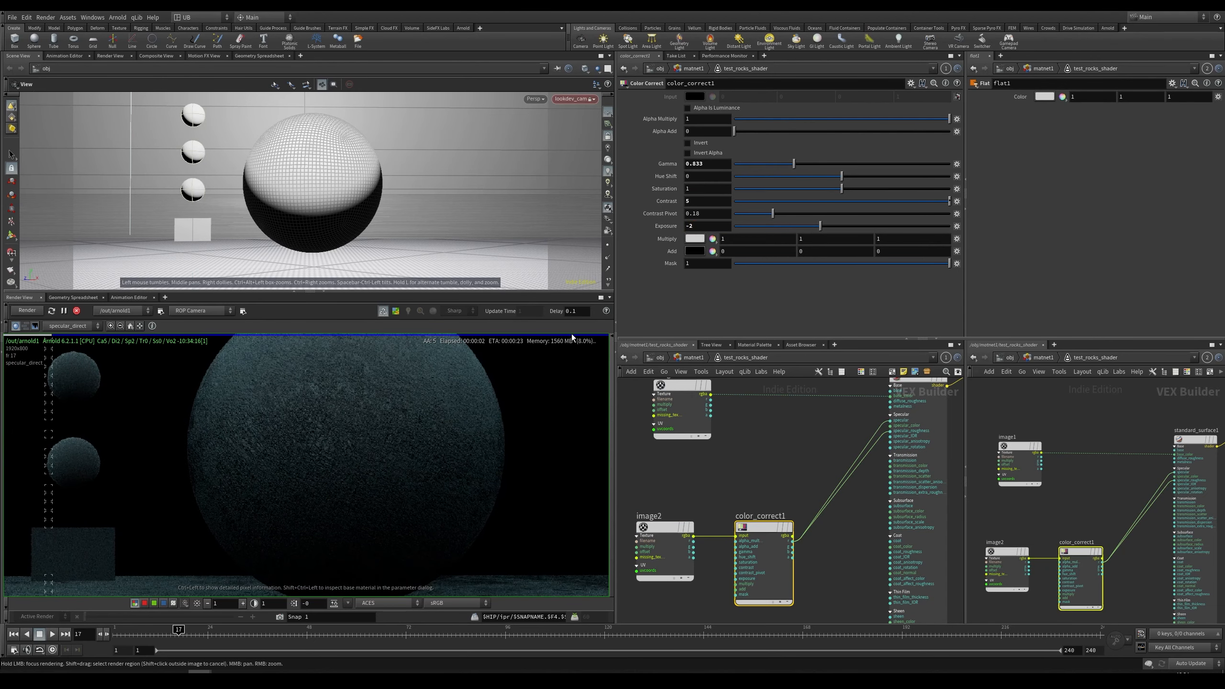
pyautogui.moveTo(779, 166); pyautogui.dragTo(748, 169)
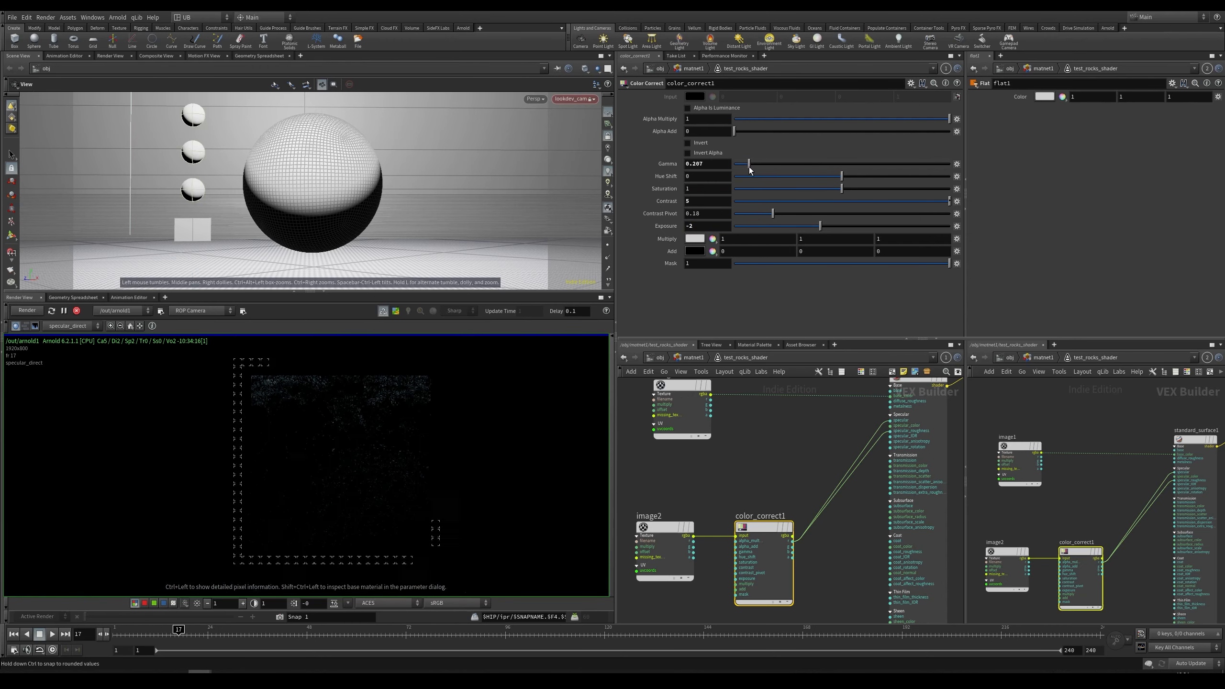
pyautogui.moveTo(374, 441); pyautogui.dragTo(342, 460, button='middle')
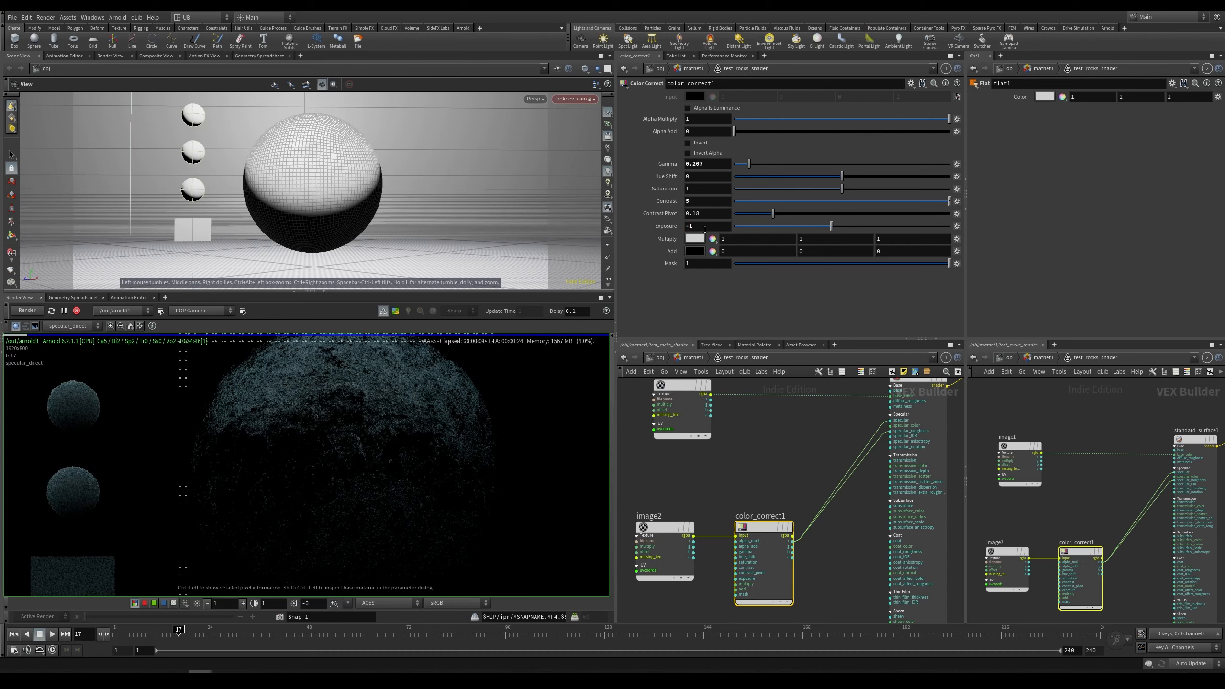
pyautogui.scroll(4, 355, 438)
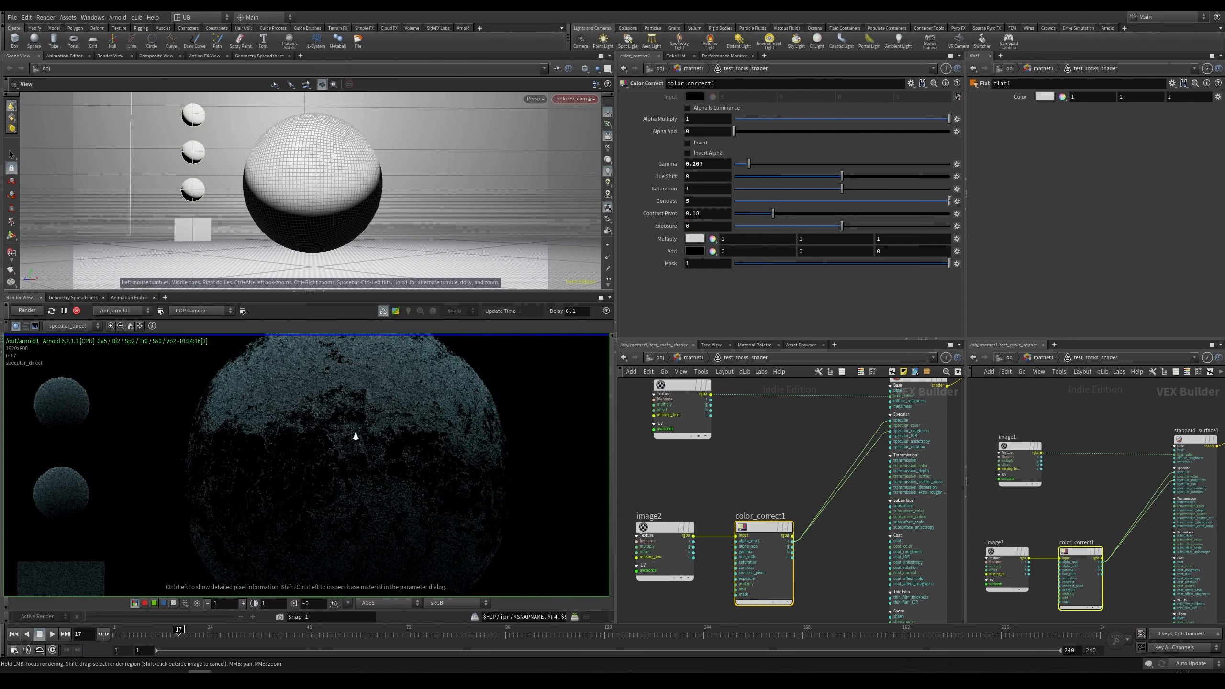
pyautogui.scroll(-3, 380, 432)
pyautogui.moveTo(357, 461)
pyautogui.mouseDown(button='middle')
pyautogui.moveTo(381, 449)
pyautogui.moveTo(343, 477)
pyautogui.mouseUp(button='middle')
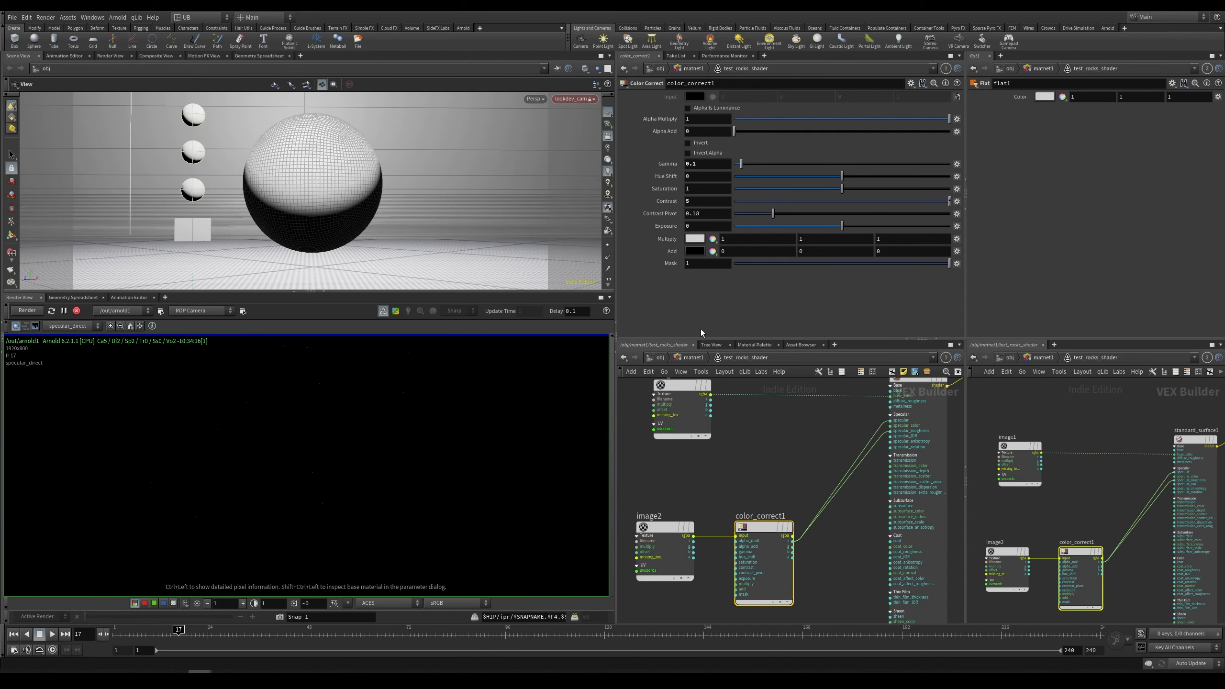
pyautogui.click(708, 163)
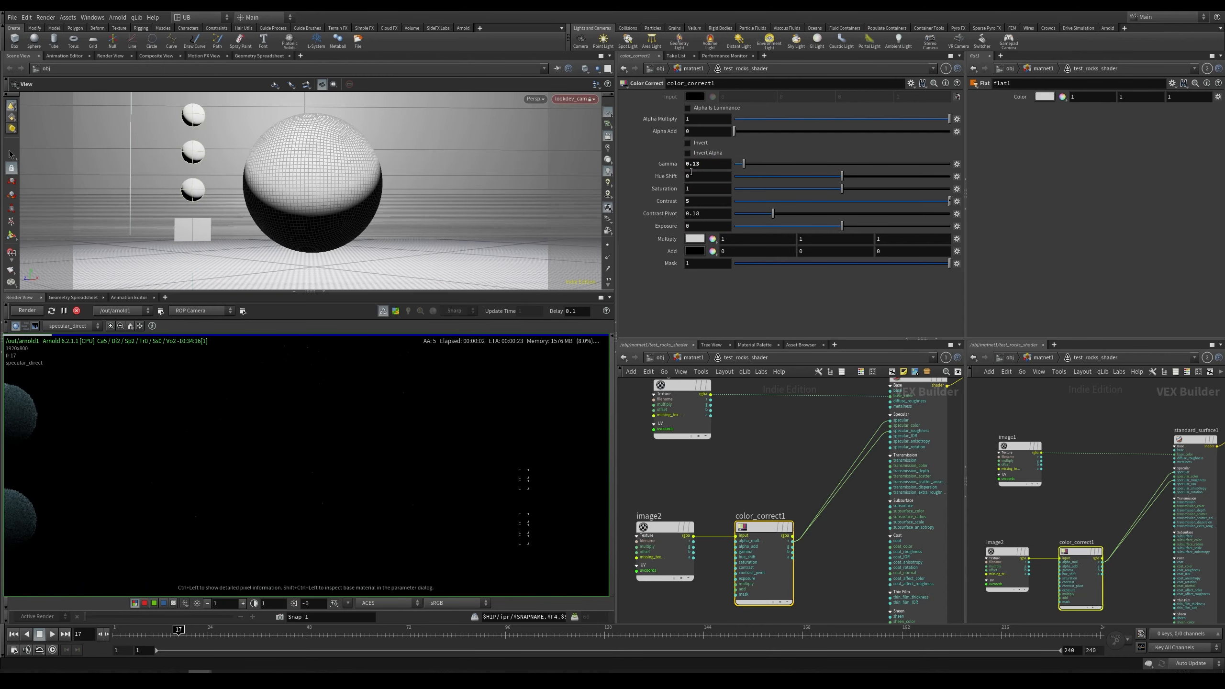
pyautogui.click(713, 164)
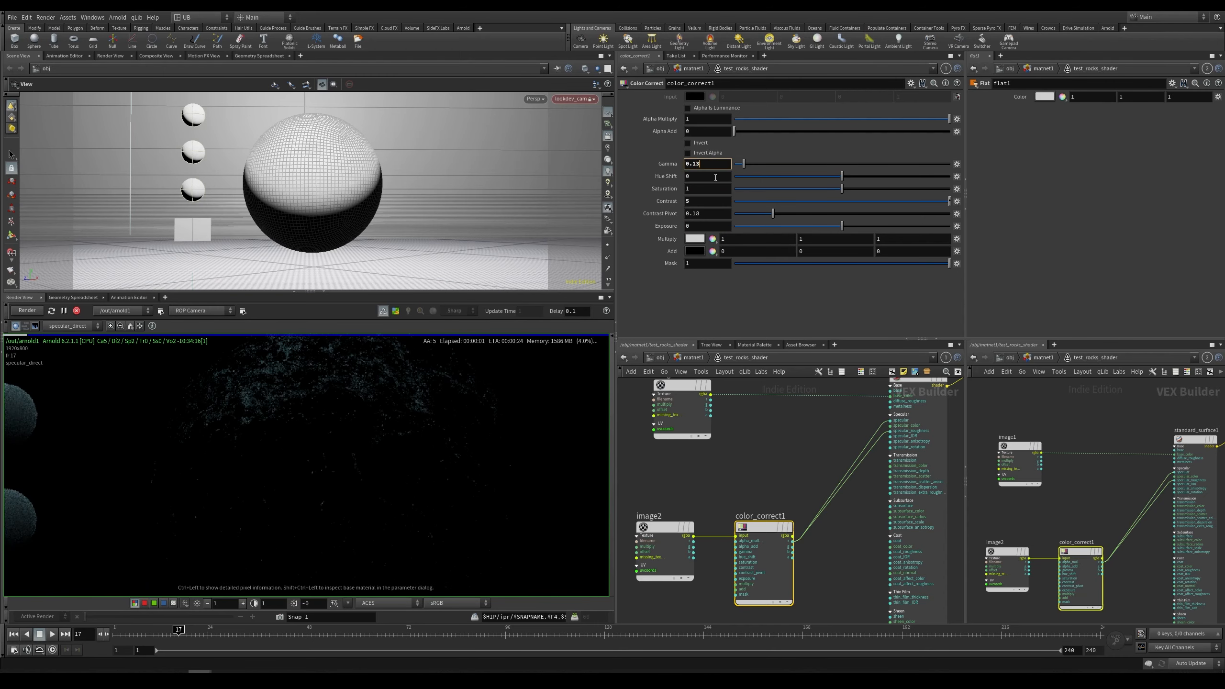
pyautogui.moveTo(400, 398); pyautogui.dragTo(382, 413, button='right')
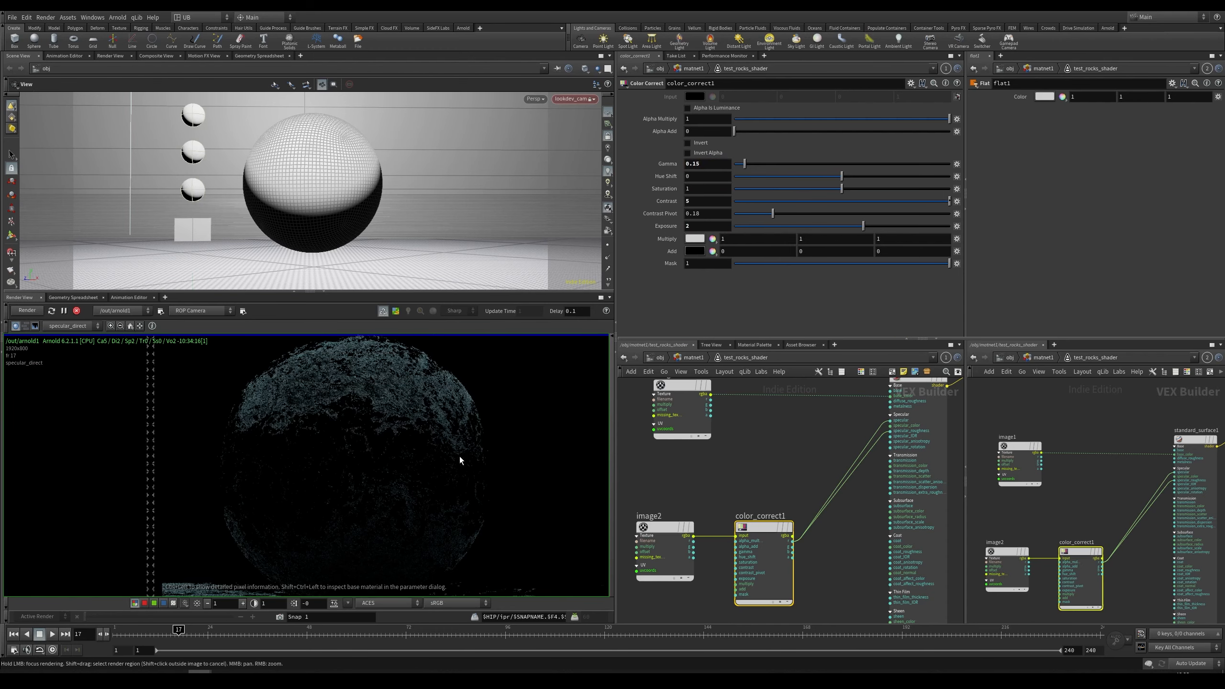
# Step: Set color_correct1's exposure to 3 and its contrast to 3
pyautogui.doubleClick(692, 226)
pyautogui.write('5')
pyautogui.press('Return')
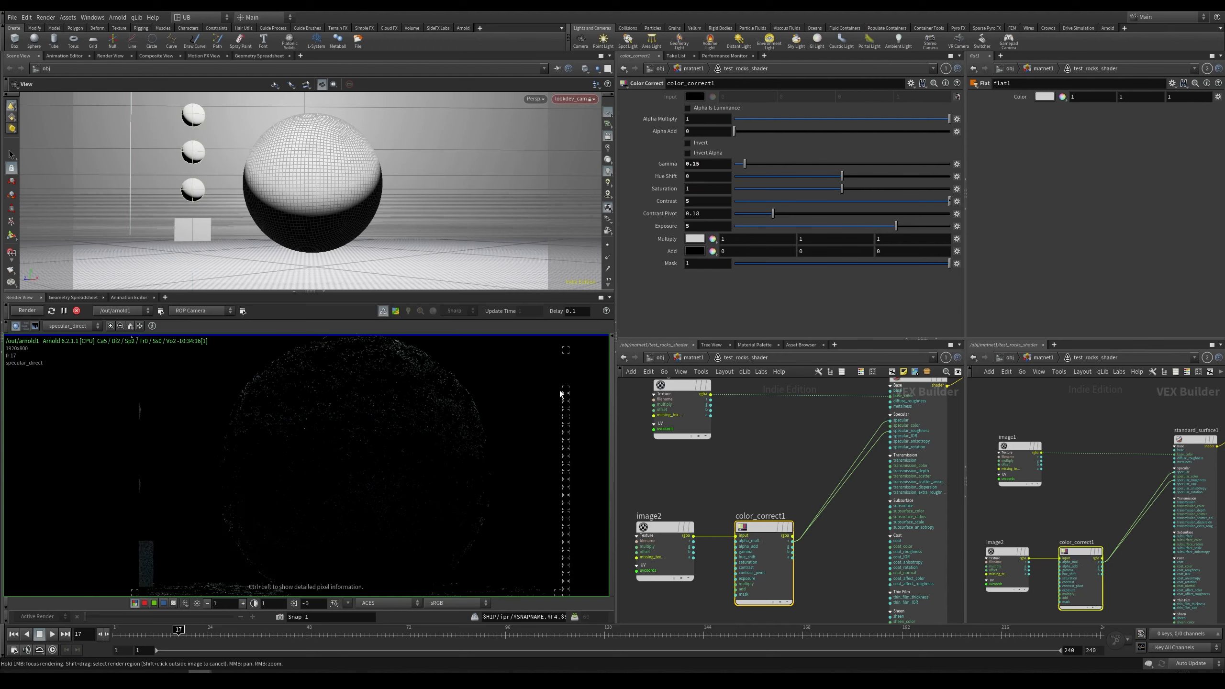
pyautogui.doubleClick(692, 227)
pyautogui.write('3')
pyautogui.press('Return')
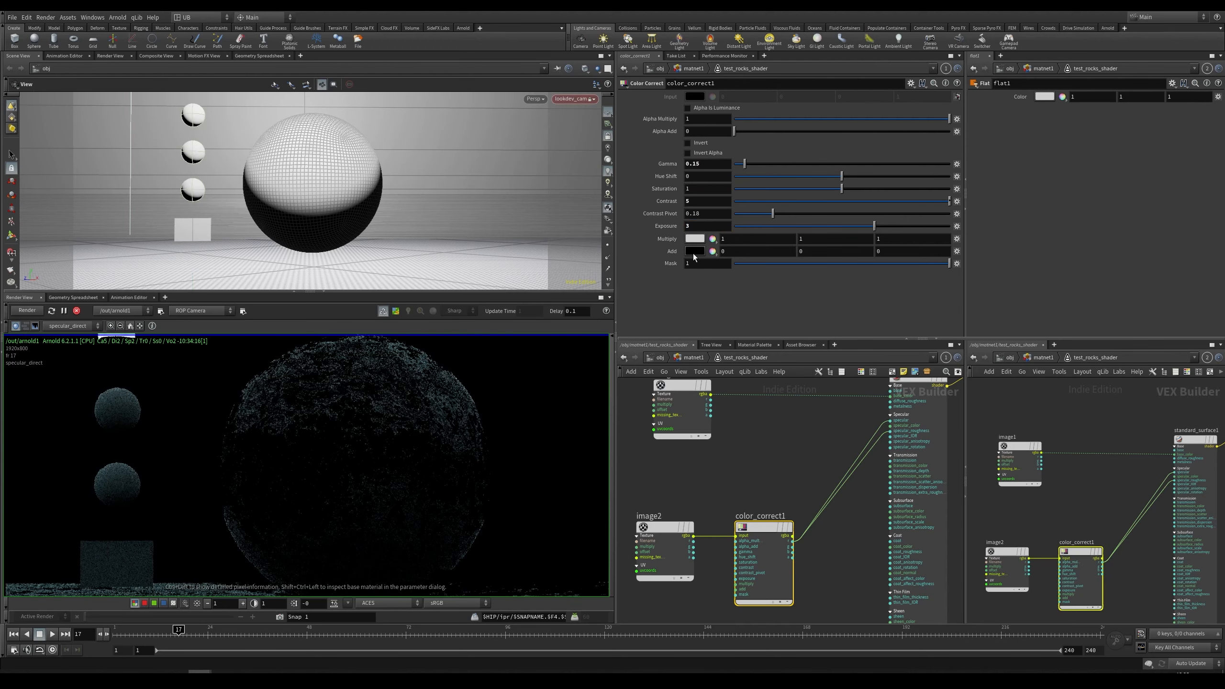
pyautogui.write('3')
pyautogui.press('Return')
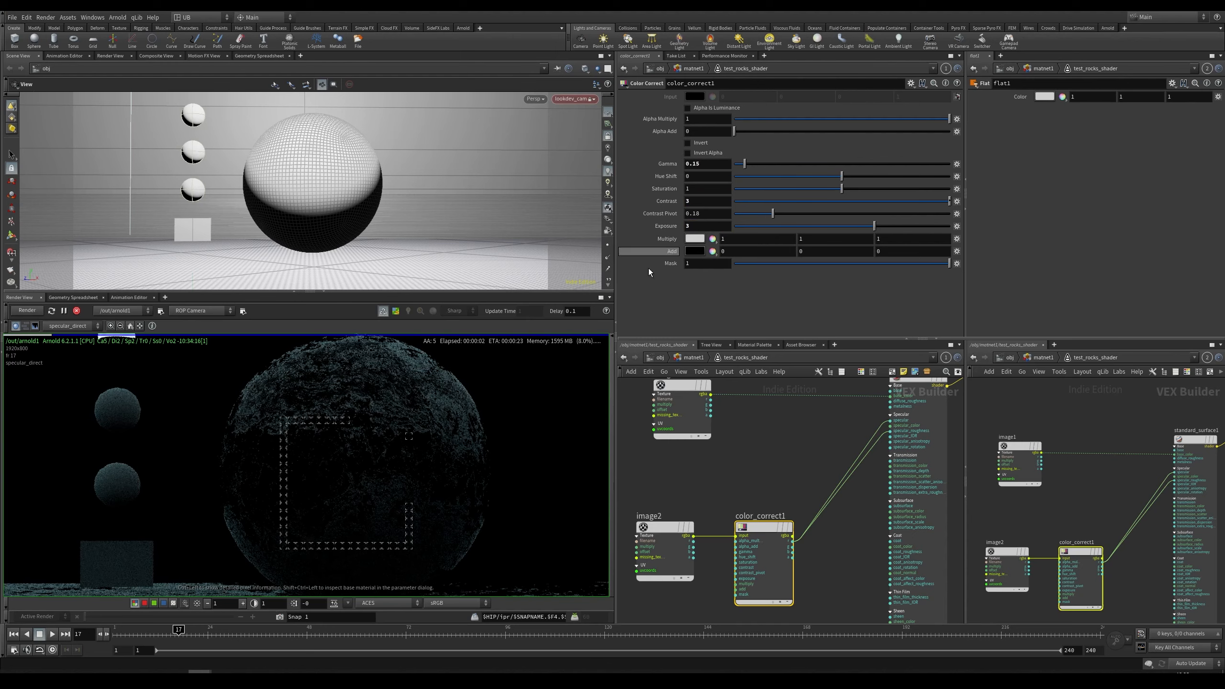
# Step: Switch the render view to the beauty pass and raise standard_surface1's specular weight to 1
pyautogui.press('c')
pyautogui.moveTo(398, 431); pyautogui.dragTo(374, 451, button='right')
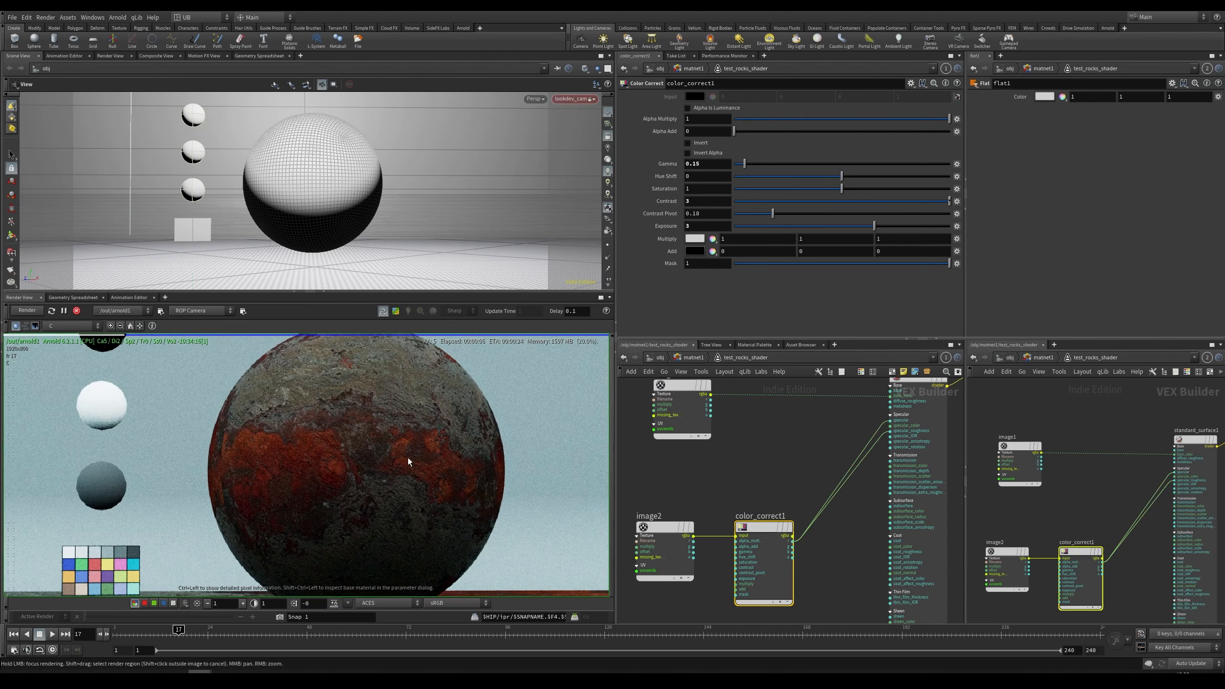
pyautogui.press('y')
pyautogui.moveTo(874, 413); pyautogui.dragTo(882, 426)
pyautogui.click(946, 461)
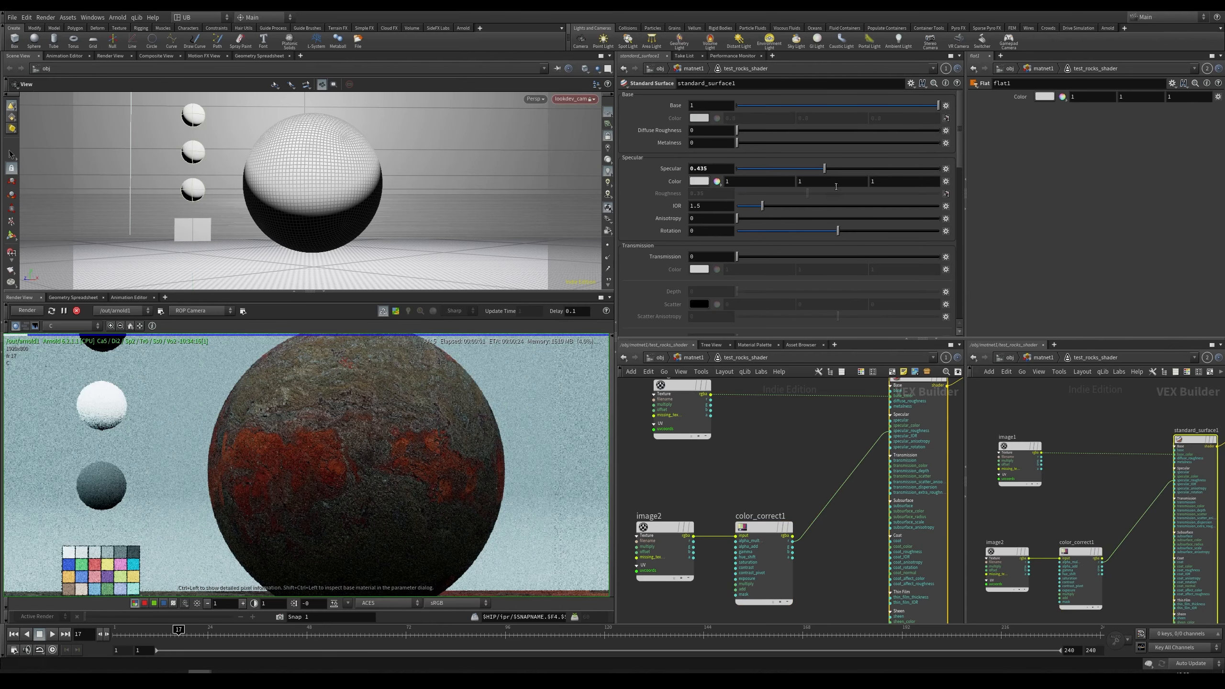
pyautogui.moveTo(971, 179); pyautogui.dragTo(973, 179)
# Step: Zoom and pan around the rock in the beauty render to examine the specular detail
pyautogui.moveTo(359, 427); pyautogui.dragTo(410, 426, button='right')
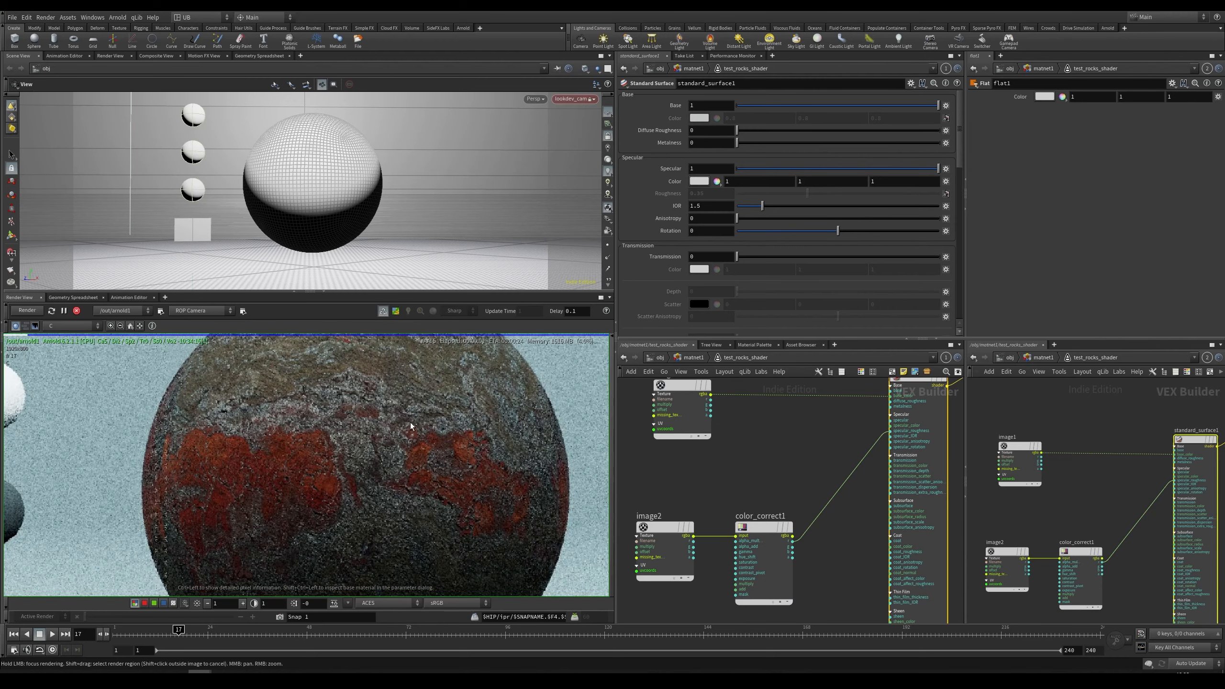
pyautogui.moveTo(407, 411); pyautogui.dragTo(394, 485, button='middle')
pyautogui.moveTo(366, 471); pyautogui.dragTo(334, 522, button='right')
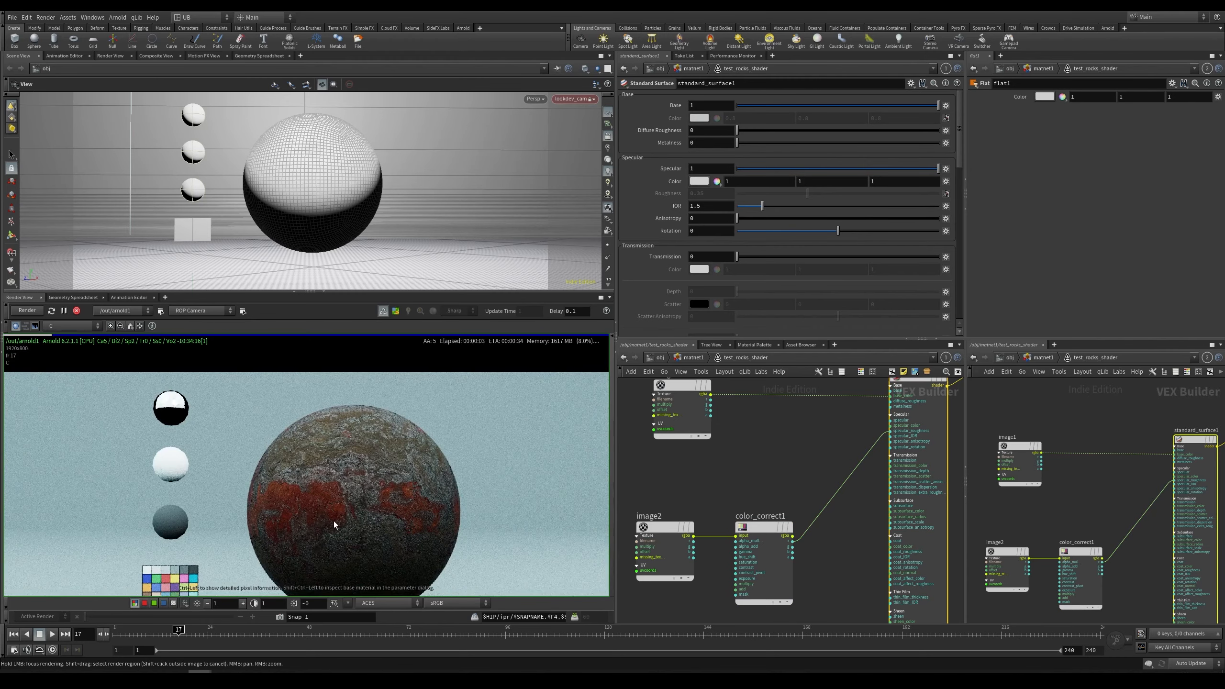
pyautogui.moveTo(333, 523); pyautogui.dragTo(339, 475, button='middle')
pyautogui.moveTo(340, 475); pyautogui.dragTo(431, 453, button='right')
pyautogui.moveTo(369, 492); pyautogui.dragTo(323, 555, button='middle')
pyautogui.moveTo(322, 555); pyautogui.dragTo(433, 424, button='right')
pyautogui.moveTo(267, 553); pyautogui.dragTo(318, 478, button='middle')
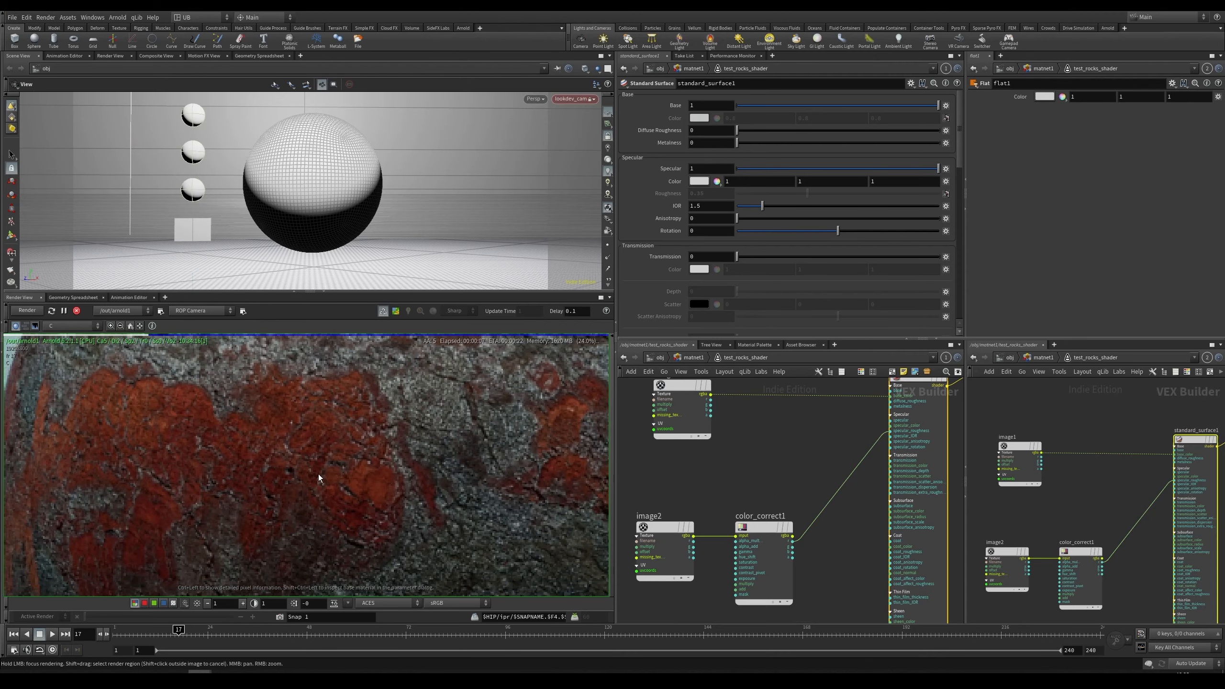
pyautogui.moveTo(318, 479); pyautogui.dragTo(325, 457, button='right')
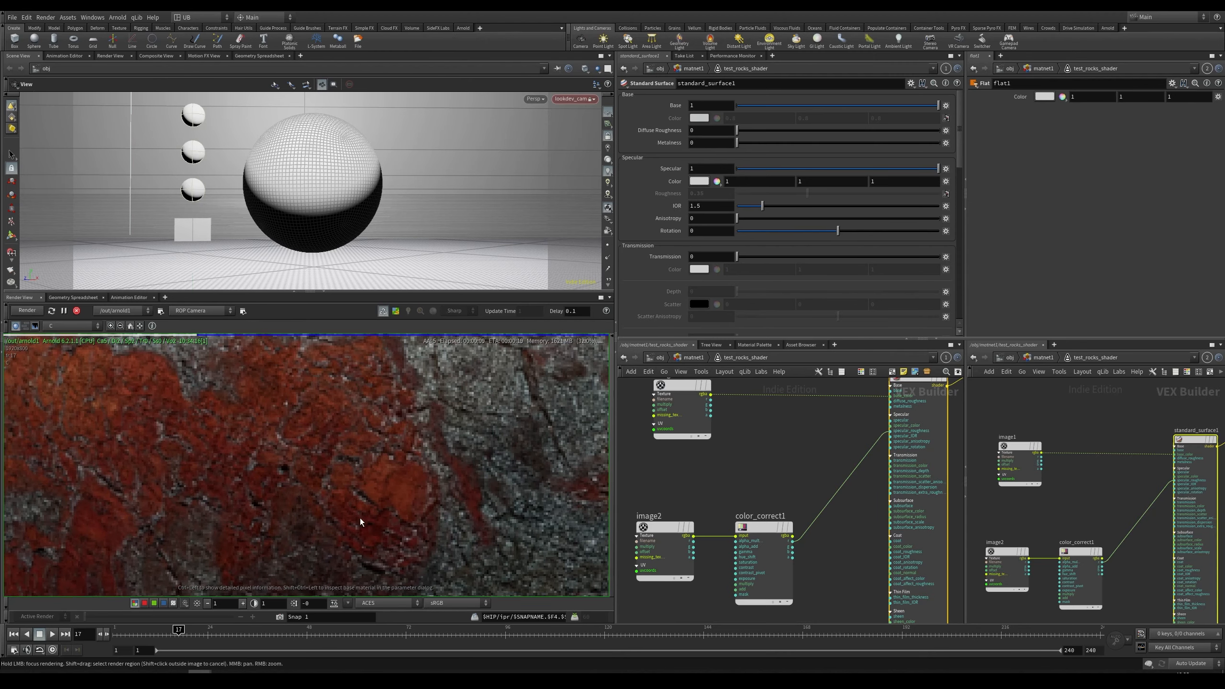
# Step: Compare the specular_direct AOV with the beauty pass, panning around the rock render
pyautogui.click(72, 325)
pyautogui.click(80, 350)
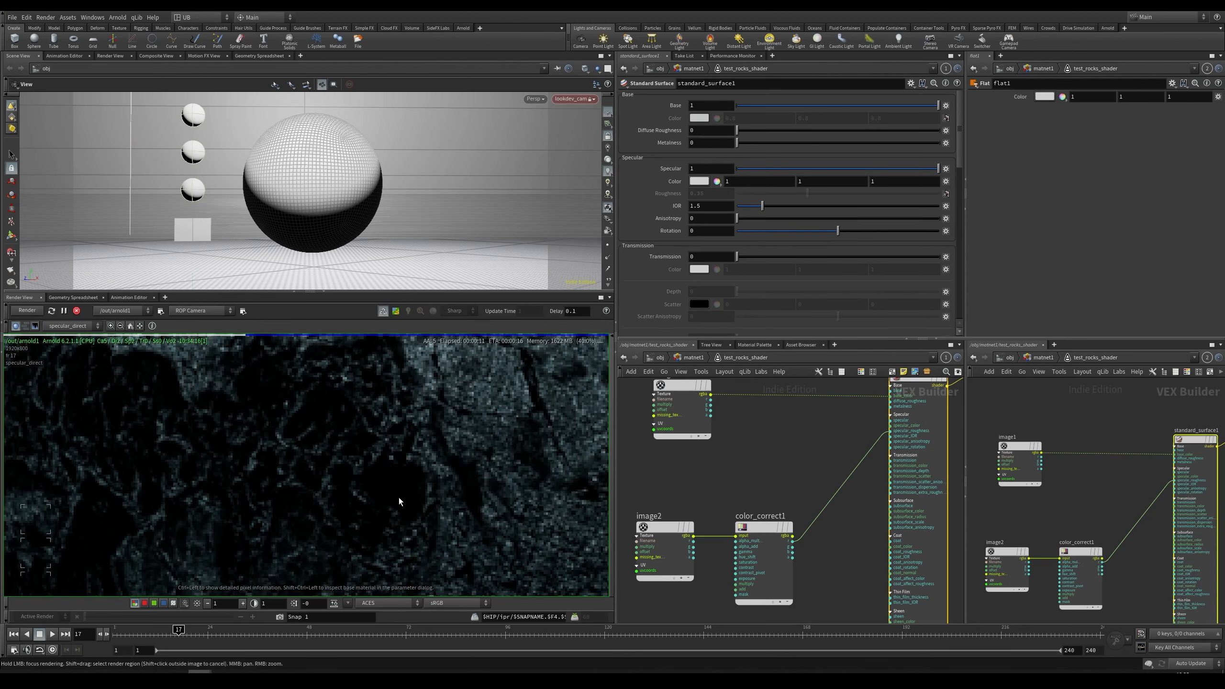
pyautogui.press('pageup')
pyautogui.moveTo(404, 480); pyautogui.dragTo(273, 514, button='right')
pyautogui.moveTo(273, 514); pyautogui.dragTo(355, 487, button='middle')
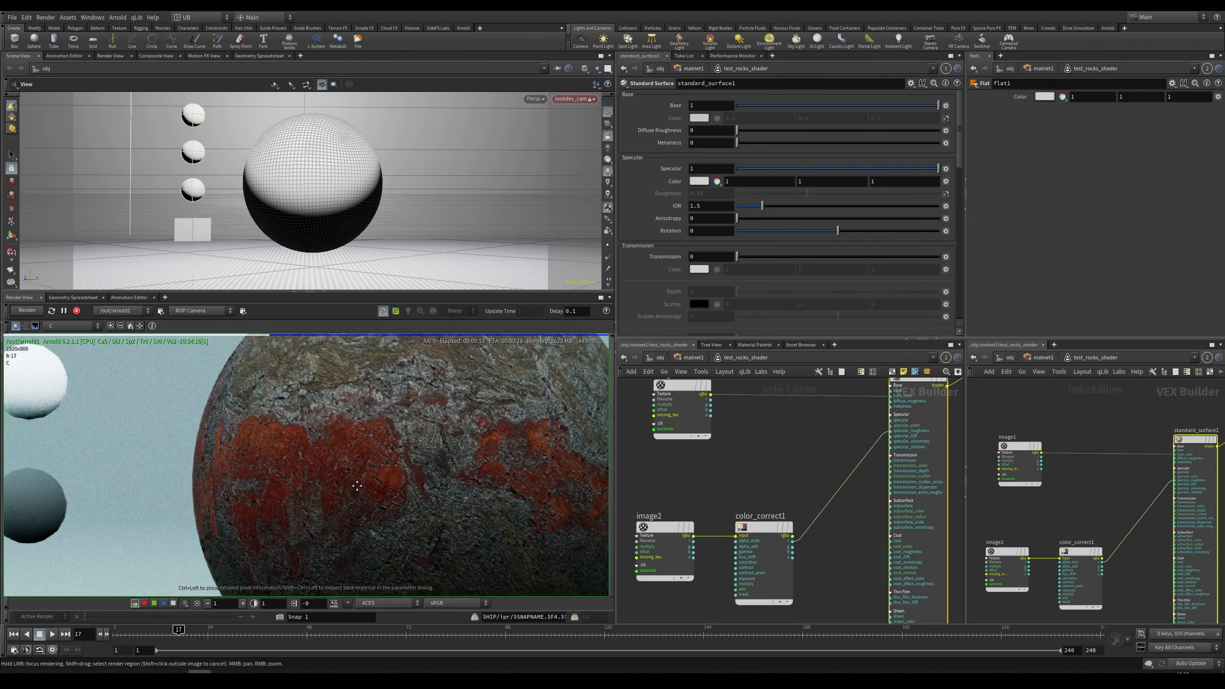
pyautogui.moveTo(355, 486); pyautogui.dragTo(268, 495, button='right')
pyautogui.moveTo(354, 504); pyautogui.dragTo(348, 432, button='middle')
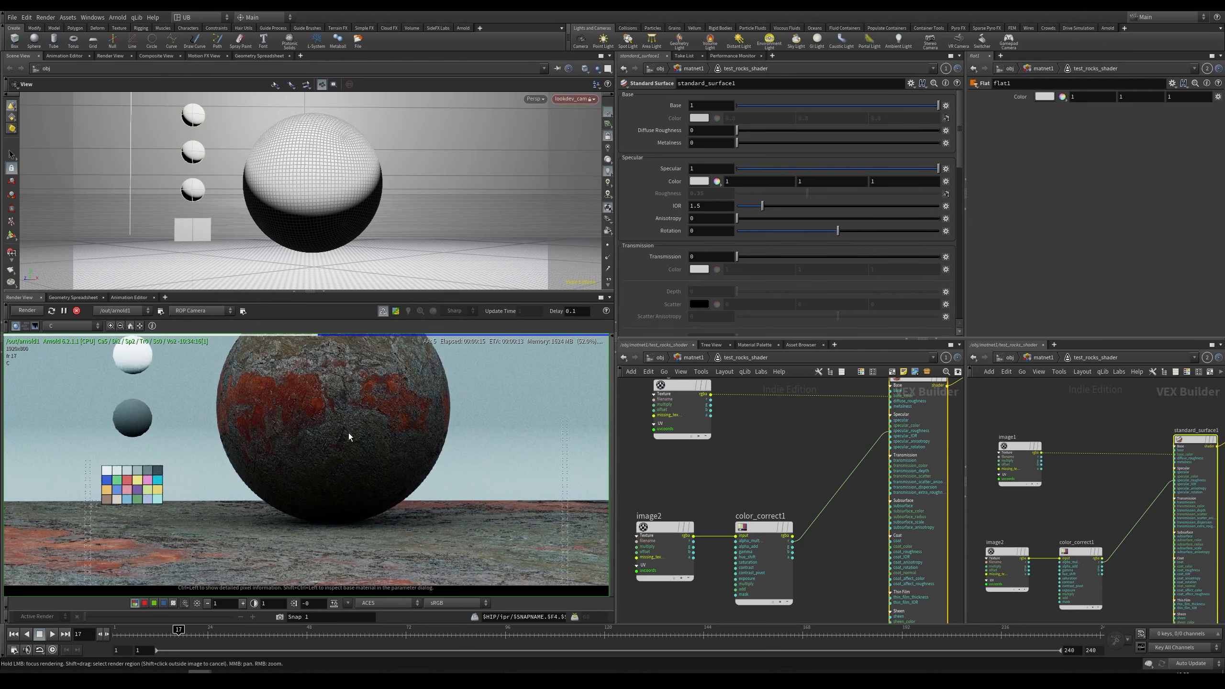
pyautogui.moveTo(347, 433); pyautogui.dragTo(311, 451, button='right')
pyautogui.moveTo(333, 405); pyautogui.dragTo(325, 434, button='middle')
pyautogui.moveTo(326, 435); pyautogui.dragTo(373, 429, button='right')
# Step: Browse the test_rocks_shader network to inspect the image and bump2d1 nodes
pyautogui.moveTo(769, 488); pyautogui.dragTo(779, 421, button='middle')
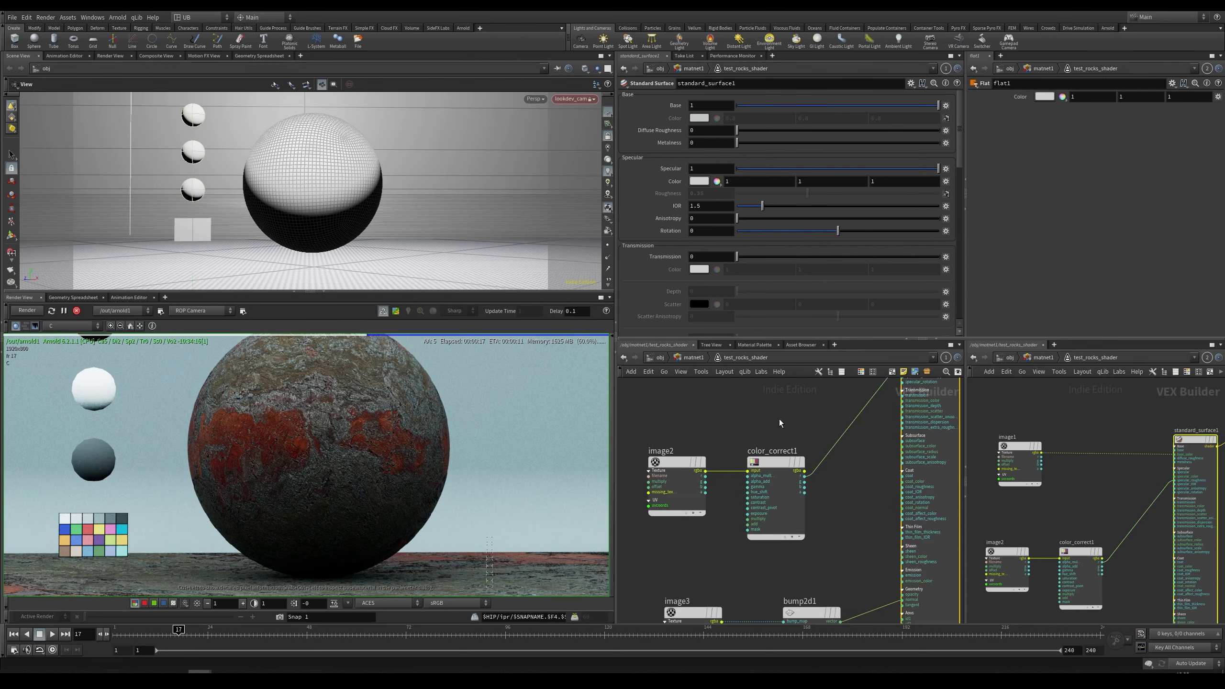
pyautogui.moveTo(785, 579); pyautogui.dragTo(779, 536, button='middle')
pyautogui.moveTo(348, 451); pyautogui.dragTo(304, 457, button='right')
pyautogui.moveTo(776, 526); pyautogui.dragTo(766, 410, button='middle')
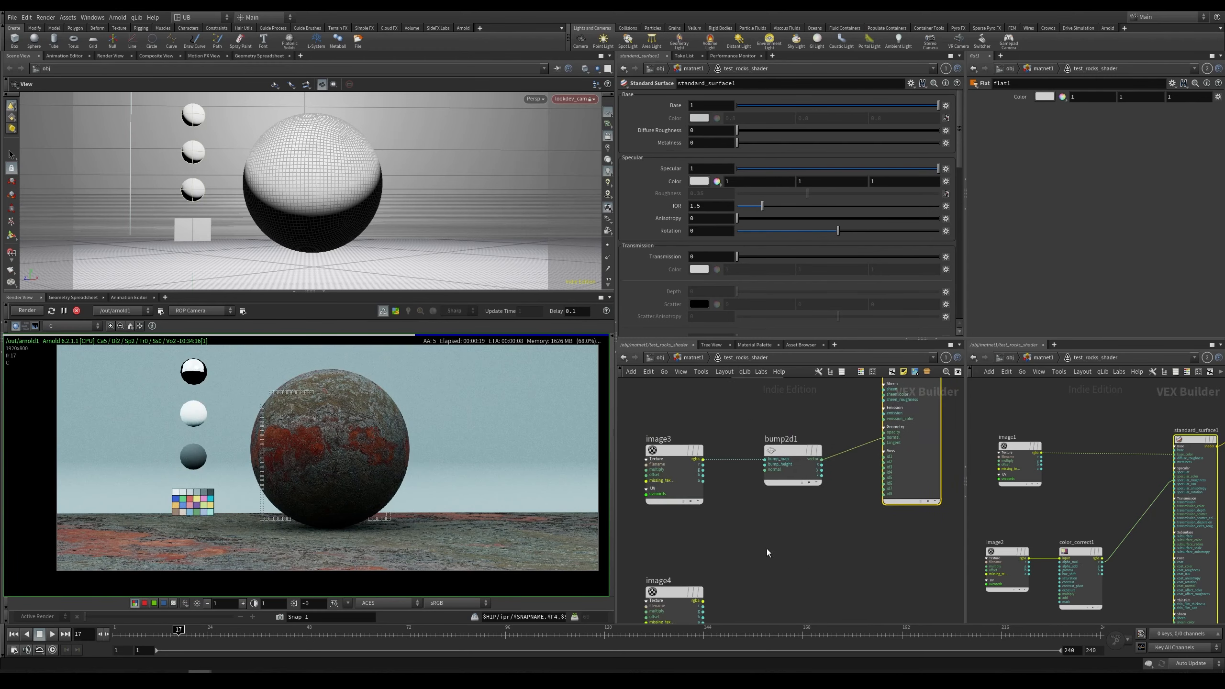
pyautogui.moveTo(768, 553); pyautogui.dragTo(785, 494, button='middle')
pyautogui.click(720, 544)
pyautogui.scroll(-6, 815, 523)
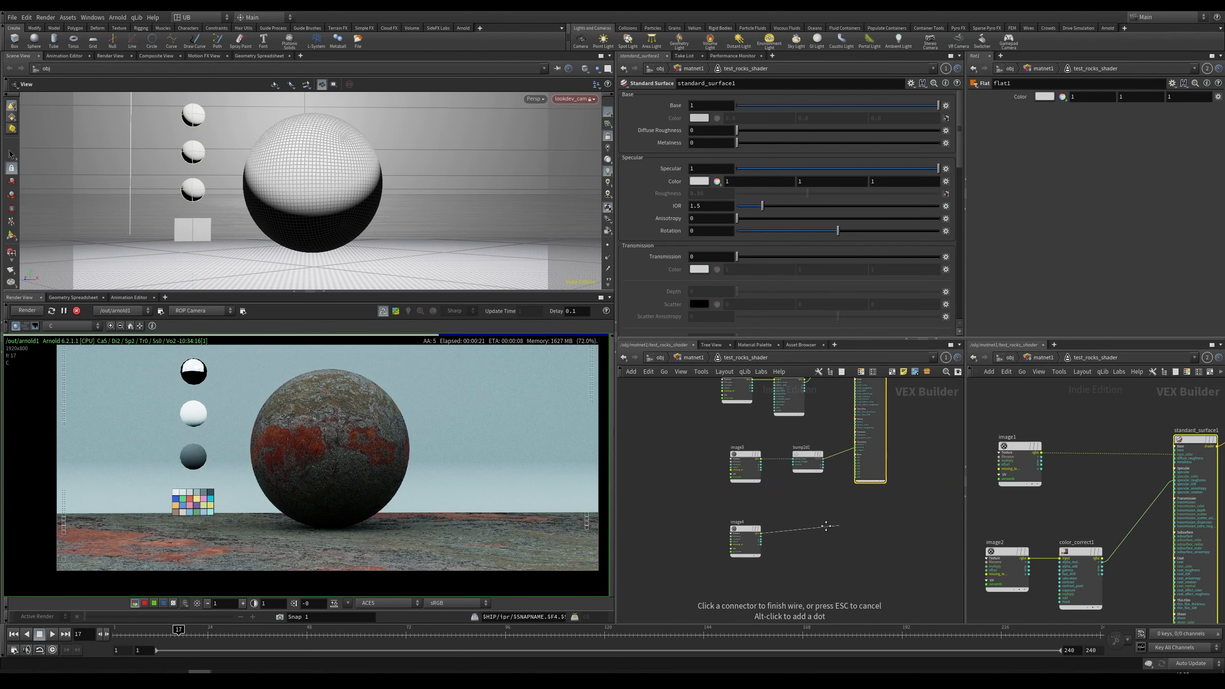
pyautogui.moveTo(837, 525); pyautogui.dragTo(794, 510, button='middle')
pyautogui.scroll(7, 784, 555)
pyautogui.click(874, 525)
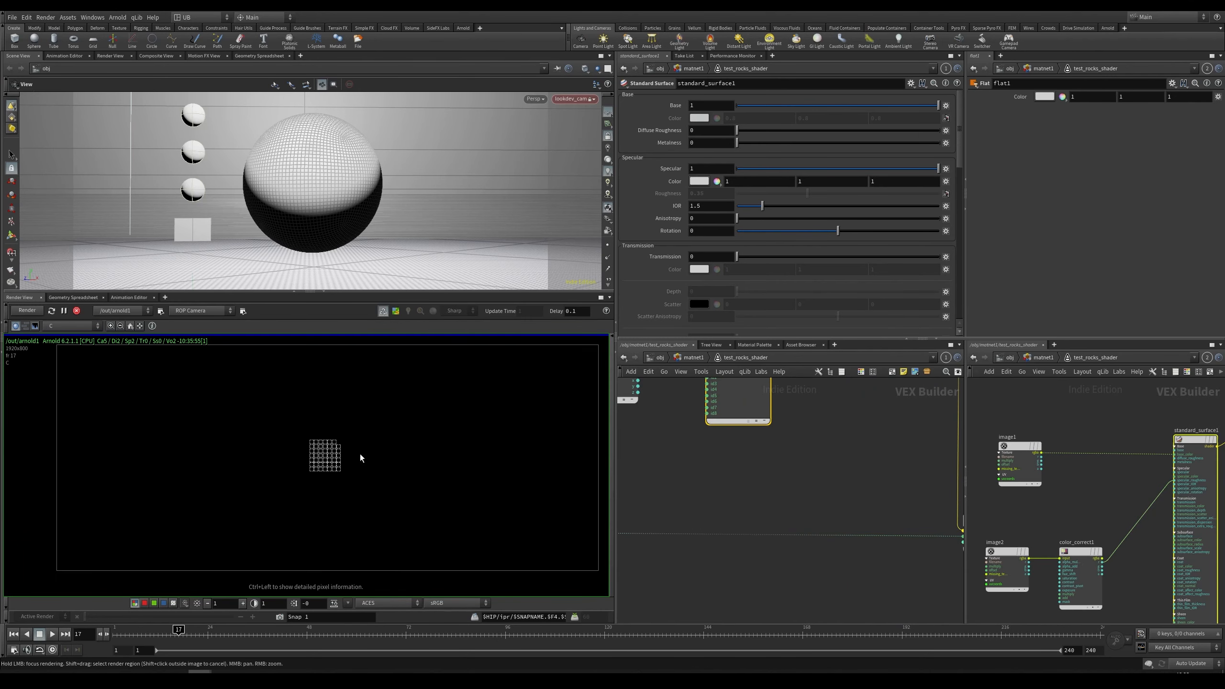
pyautogui.scroll(-5, 781, 470)
pyautogui.moveTo(757, 496); pyautogui.dragTo(796, 594, button='middle')
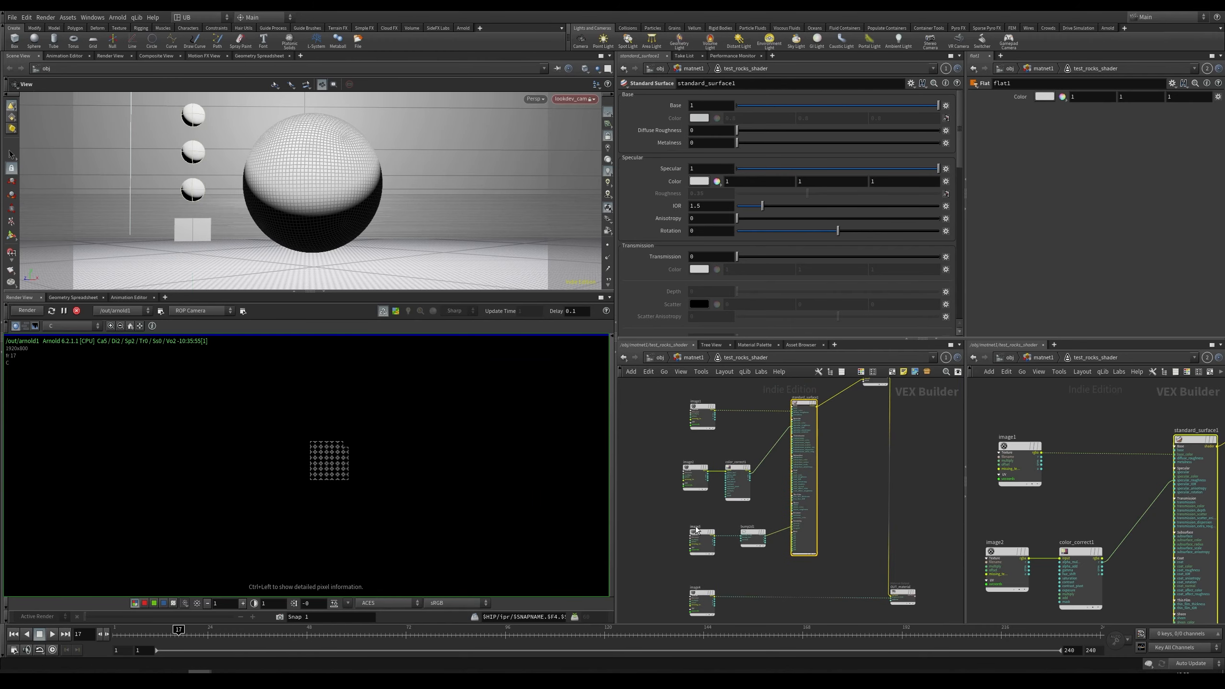
# Step: Return to object level, select sphere1 and set its Arnold displacement height to 0.7
pyautogui.press('2')
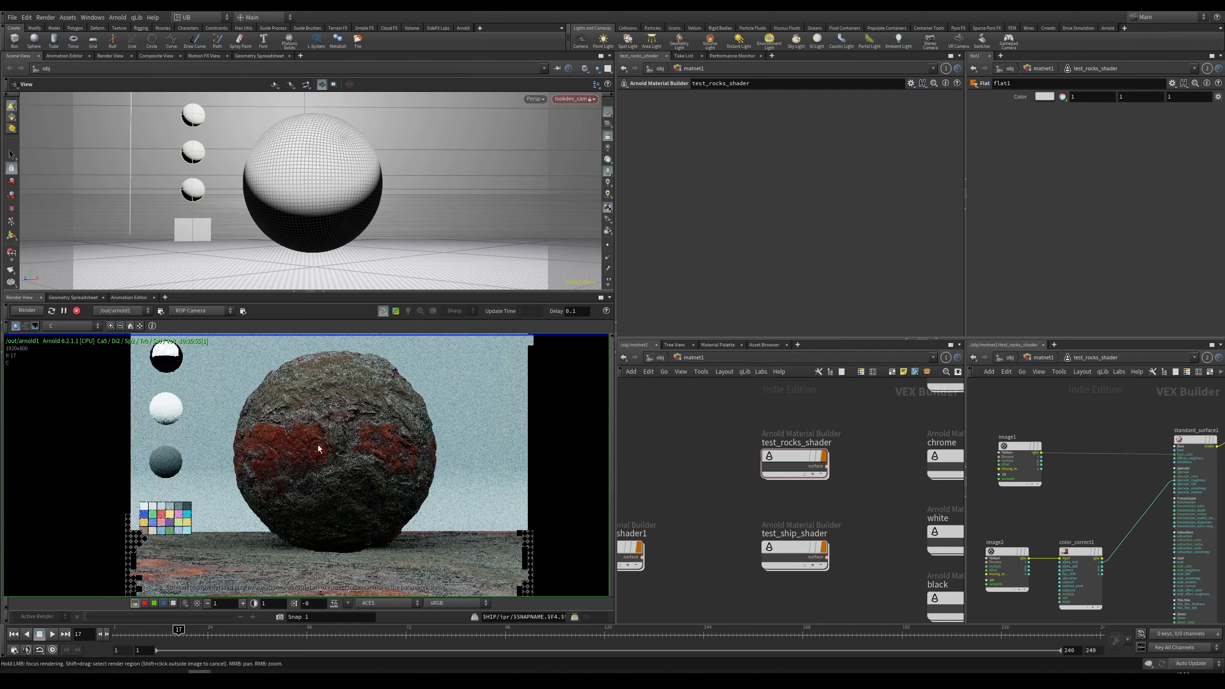
pyautogui.scroll(3, 318, 448)
pyautogui.press('1')
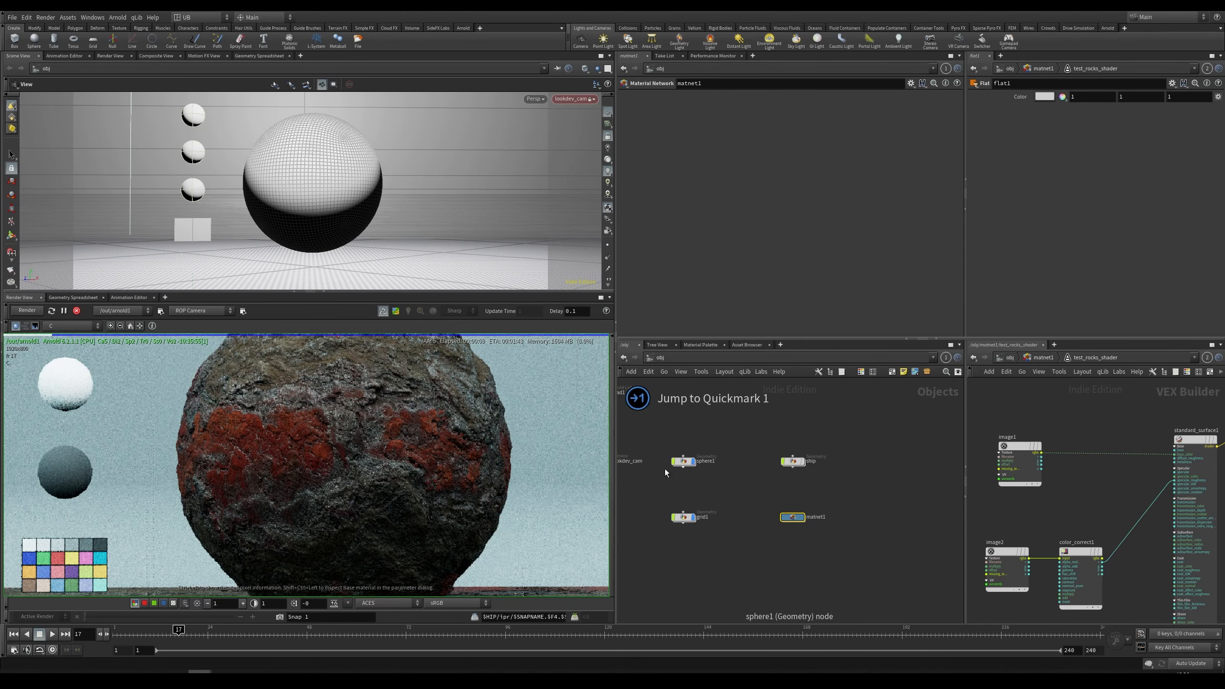
pyautogui.moveTo(366, 417); pyautogui.dragTo(544, 449, button='right')
pyautogui.moveTo(697, 431); pyautogui.dragTo(763, 447, button='middle')
pyautogui.moveTo(409, 444); pyautogui.dragTo(304, 484, button='right')
pyautogui.moveTo(304, 483); pyautogui.dragTo(259, 479, button='middle')
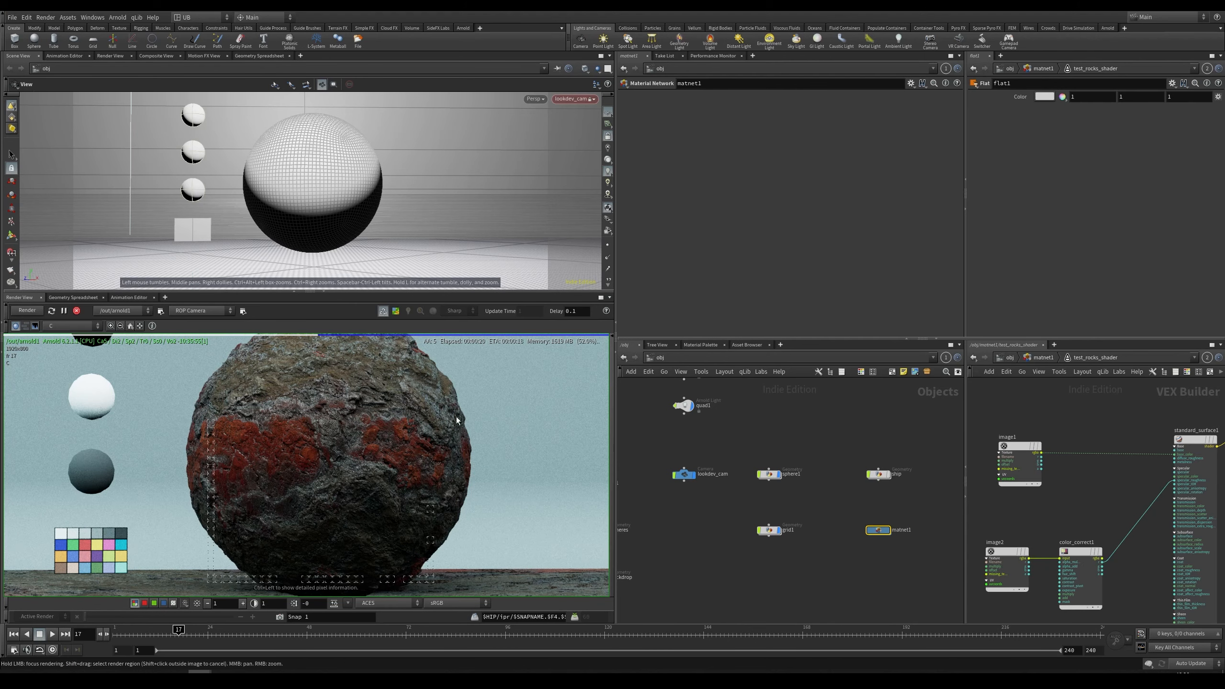
pyautogui.click(765, 473)
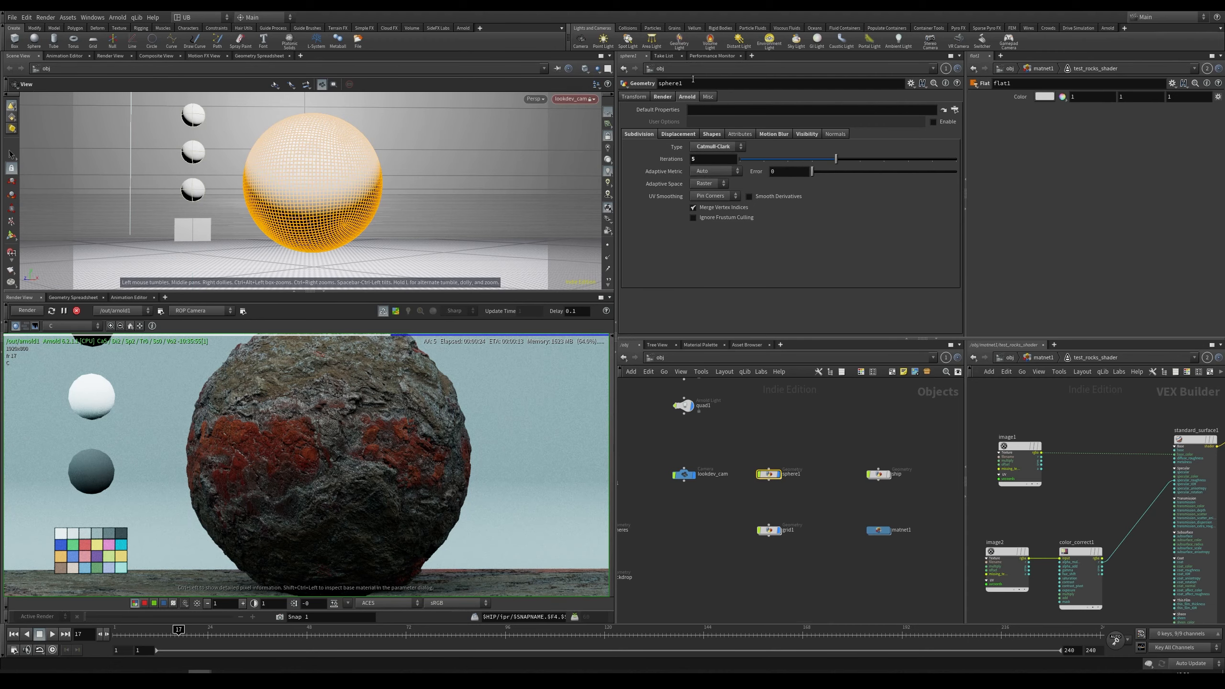
pyautogui.click(692, 134)
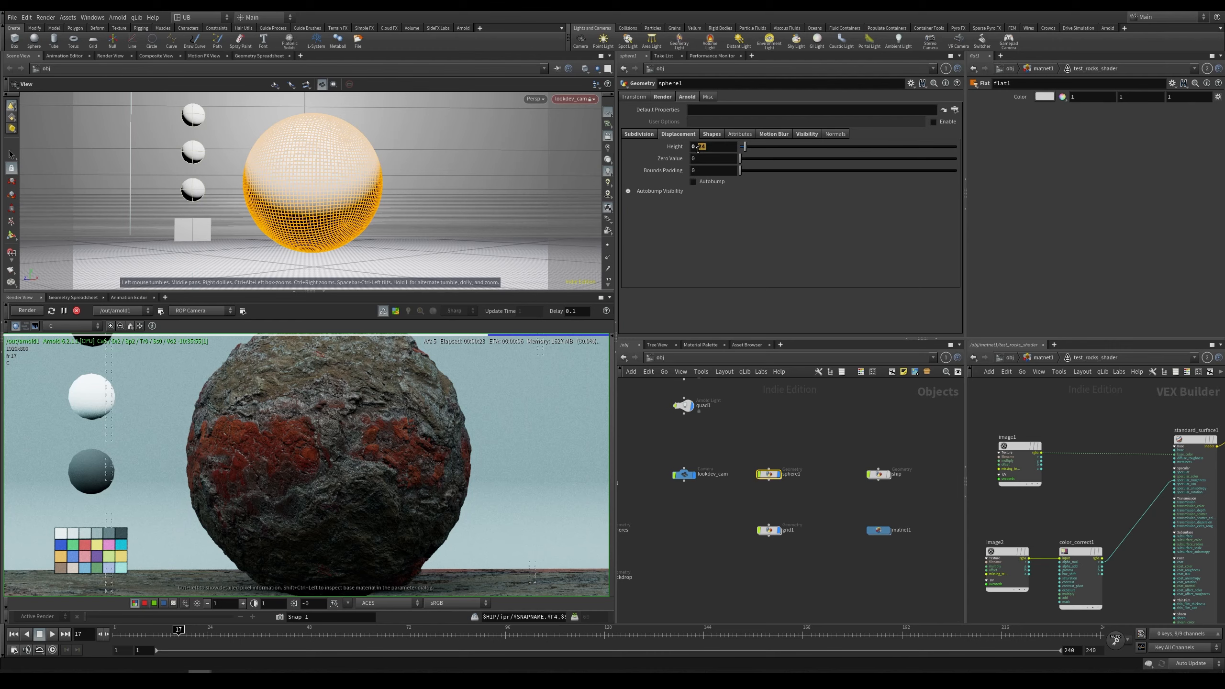
pyautogui.write('7')
pyautogui.press('Return')
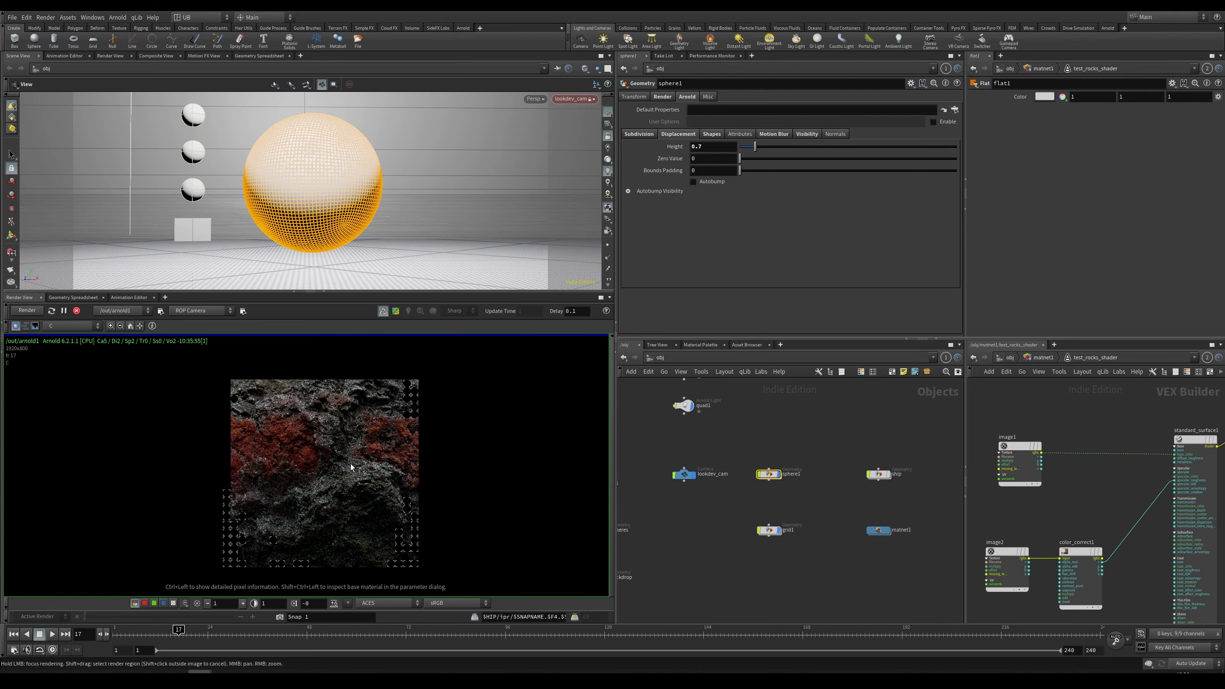
# Step: Zoom, pan and reframe the render view to examine the displaced rock
pyautogui.scroll(4, 351, 466)
pyautogui.scroll(-4, 401, 423)
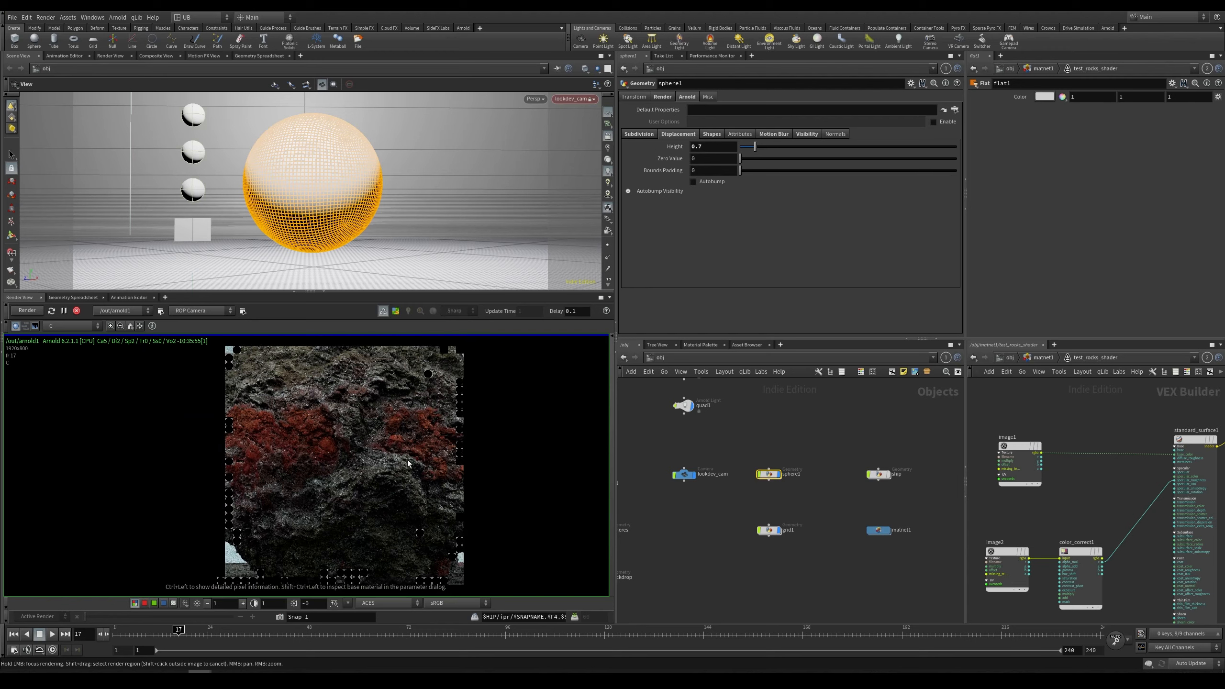
pyautogui.scroll(-5, 407, 435)
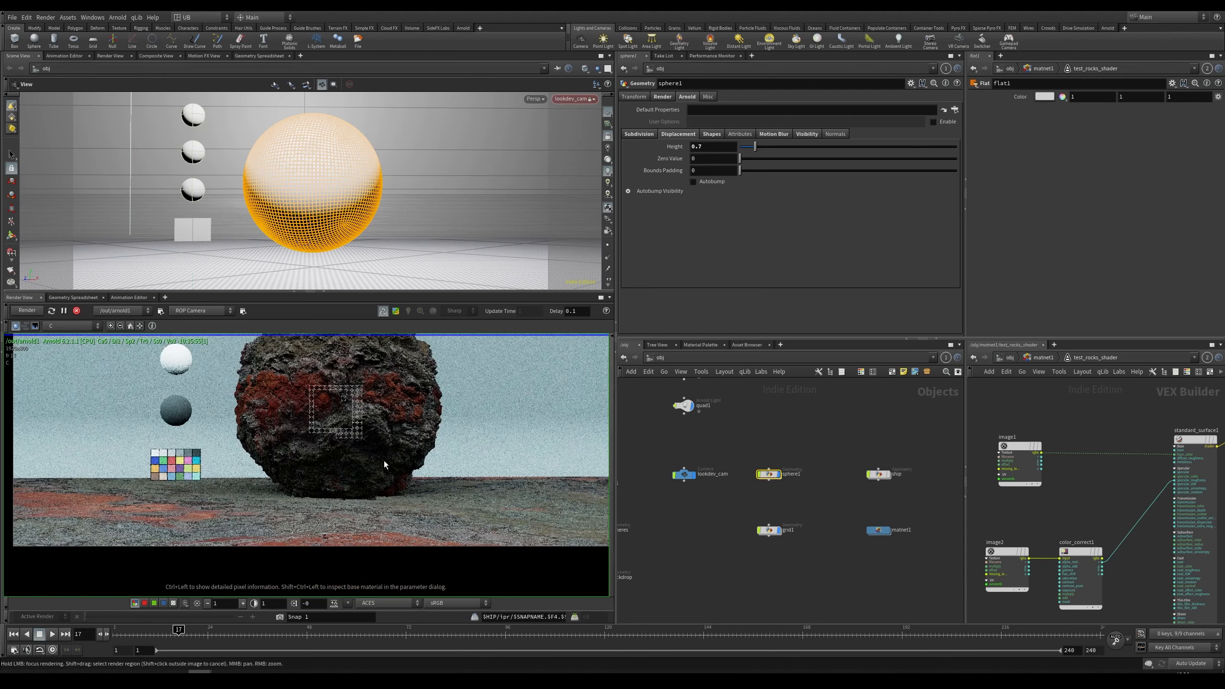
pyautogui.scroll(2, 292, 511)
pyautogui.scroll(2, 444, 530)
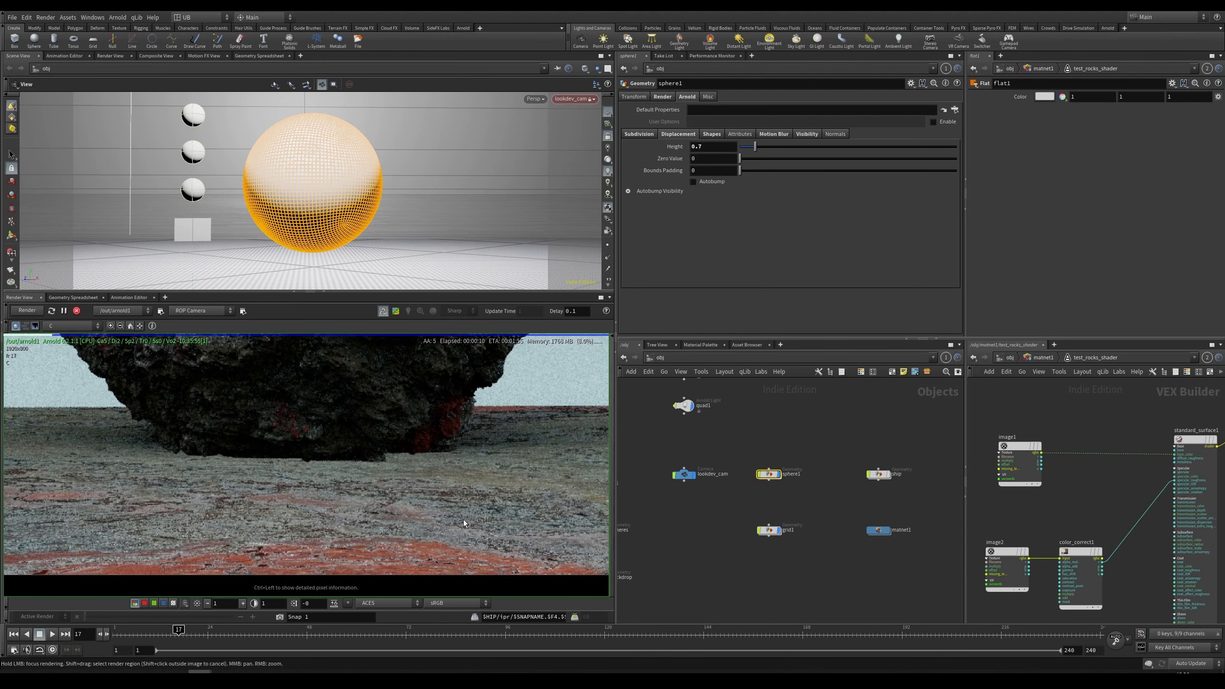
pyautogui.moveTo(599, 517); pyautogui.dragTo(430, 506, button='middle')
pyautogui.press('h')
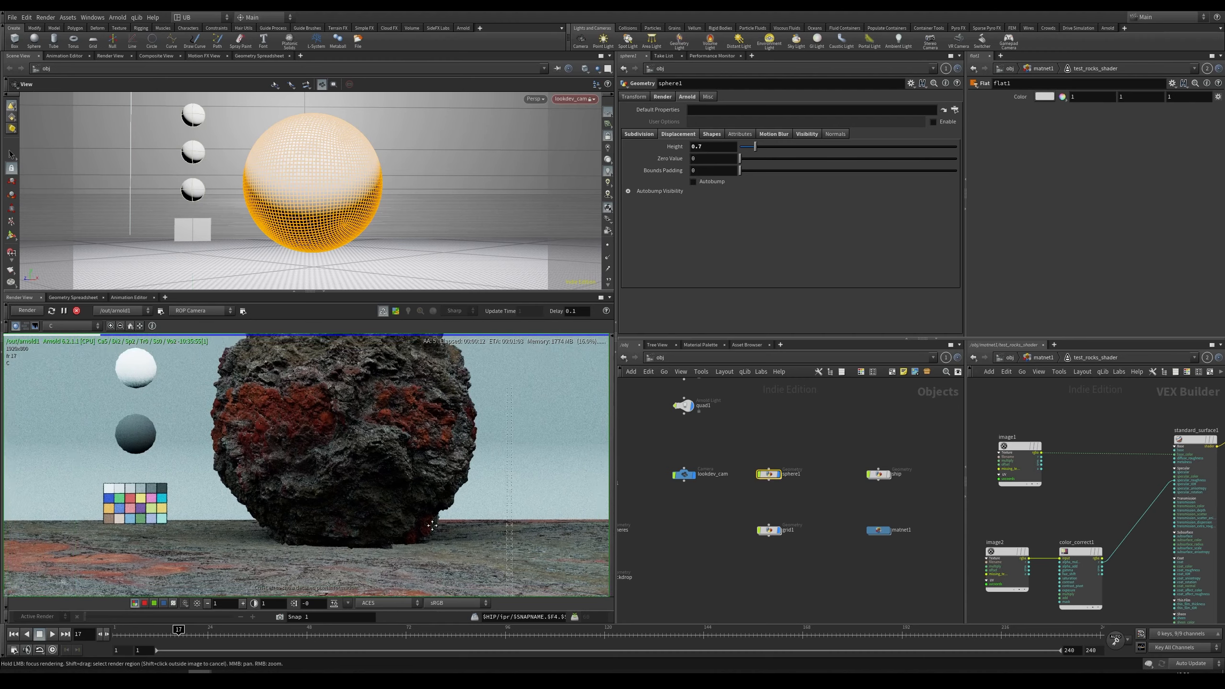
# Step: Set sphere1's Arnold subdivision type to None and restart the render
pyautogui.scroll(5, 360, 483)
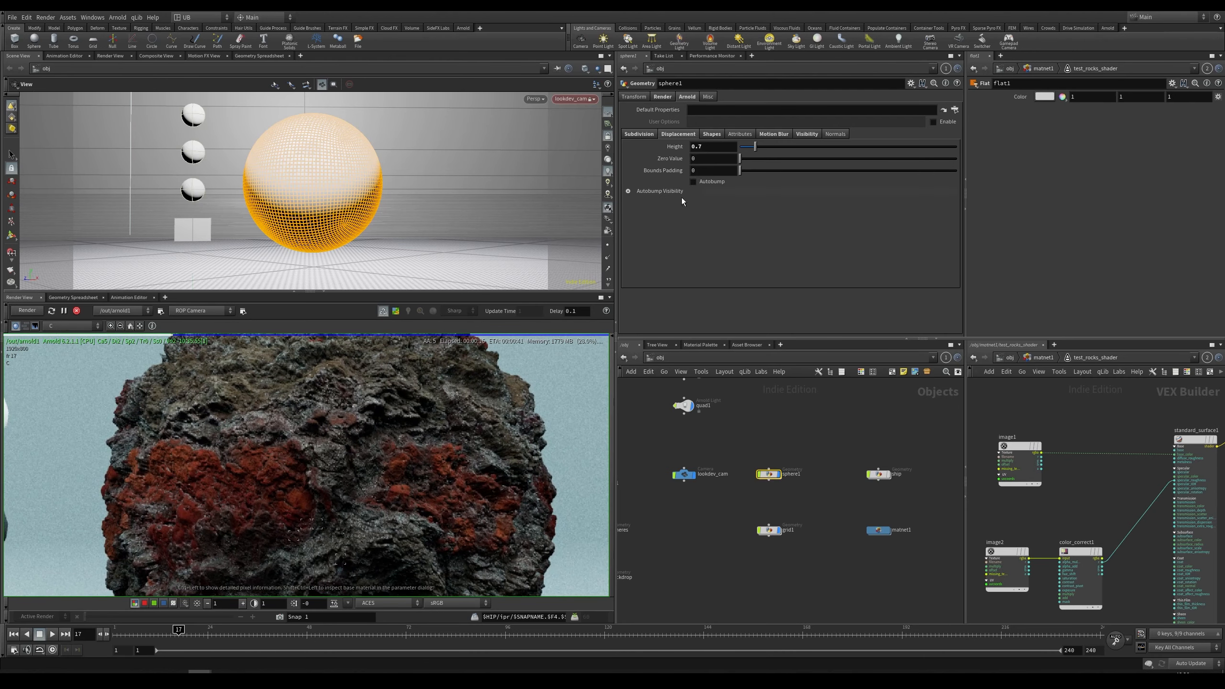
pyautogui.click(639, 134)
pyautogui.press('h')
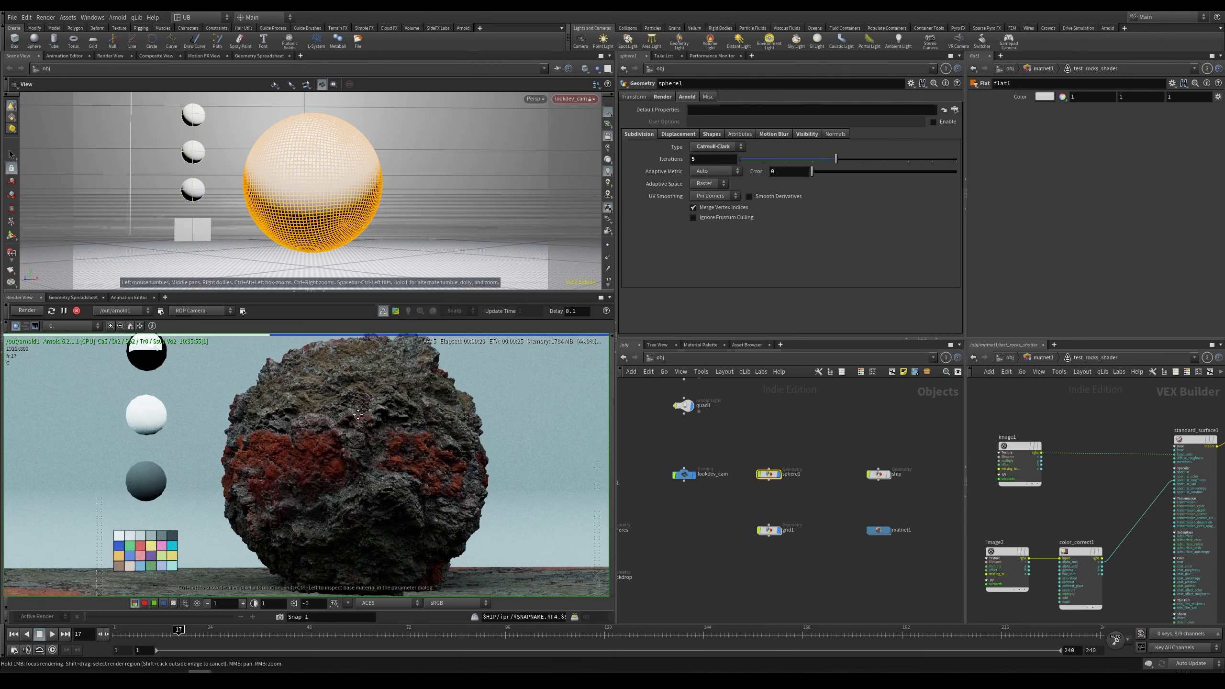
pyautogui.scroll(3, 369, 436)
pyautogui.moveTo(370, 478); pyautogui.dragTo(376, 450, button='middle')
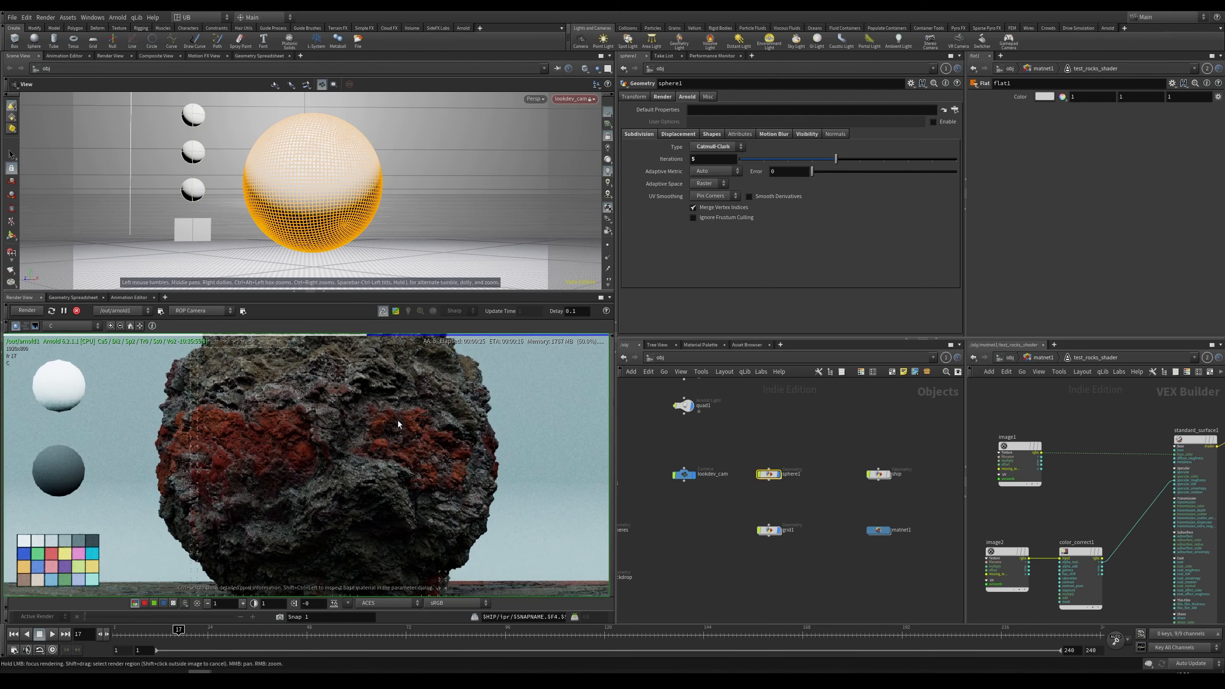
pyautogui.click(716, 158)
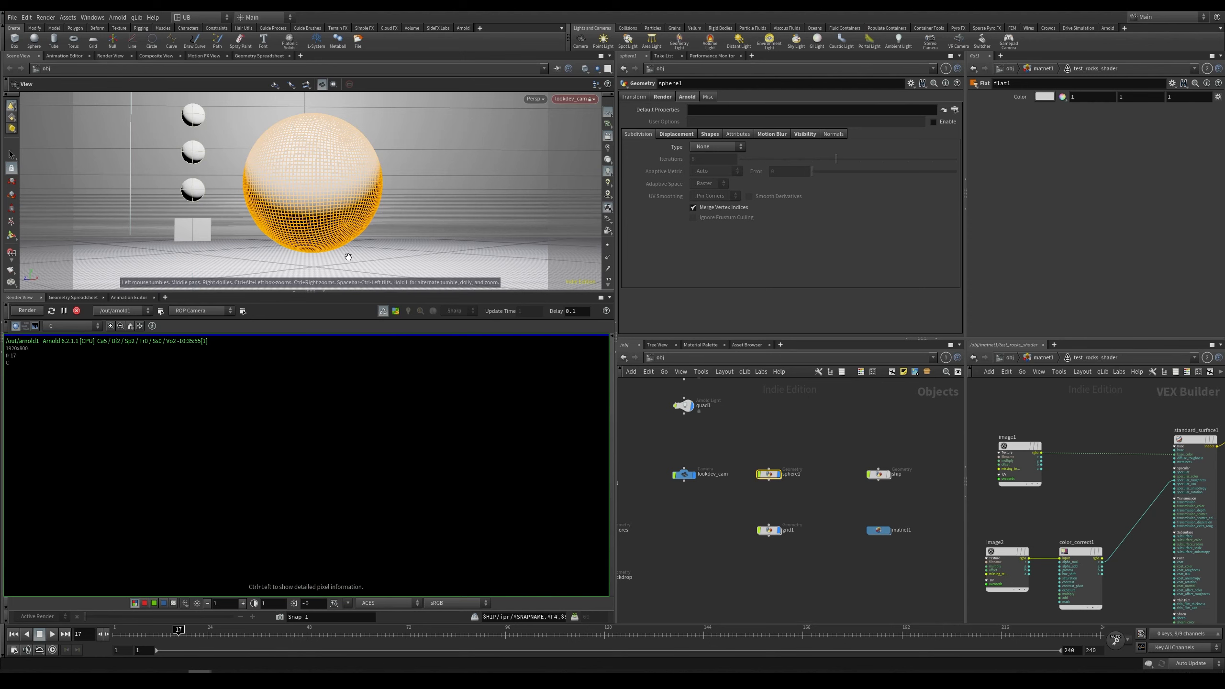
pyautogui.click(25, 311)
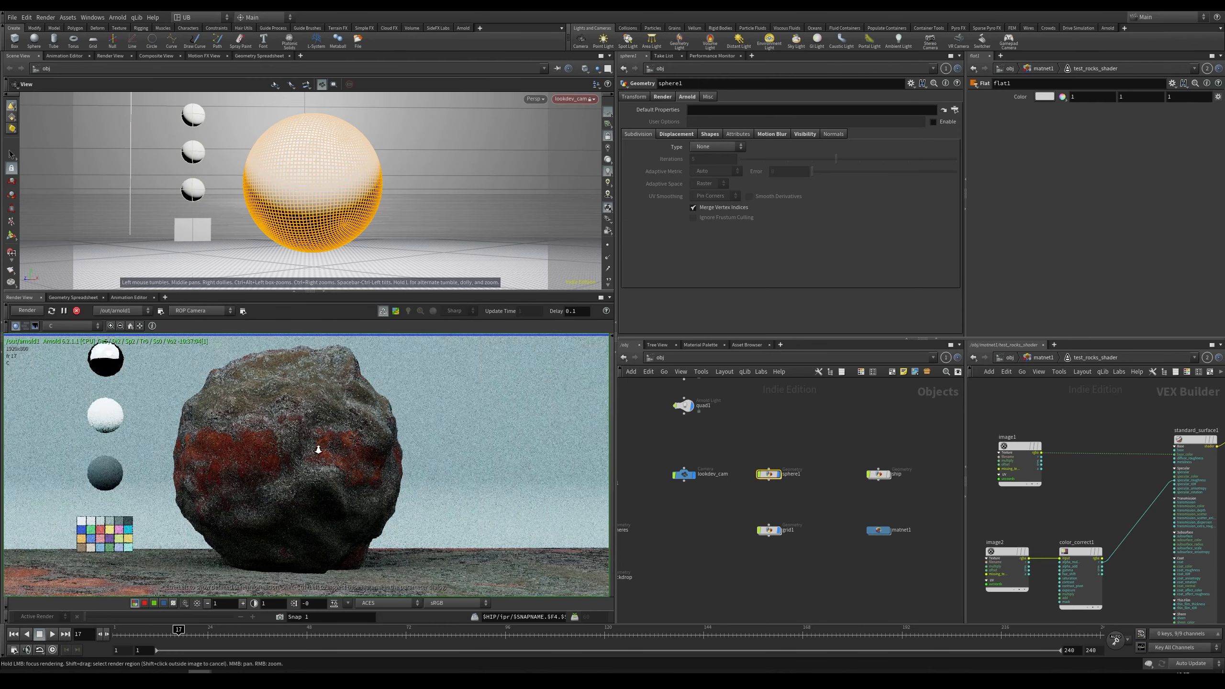
# Step: Pan and zoom around the rock render to examine its surface without subdivision
pyautogui.moveTo(318, 449); pyautogui.dragTo(391, 335, button='right')
pyautogui.moveTo(391, 335); pyautogui.dragTo(413, 392, button='middle')
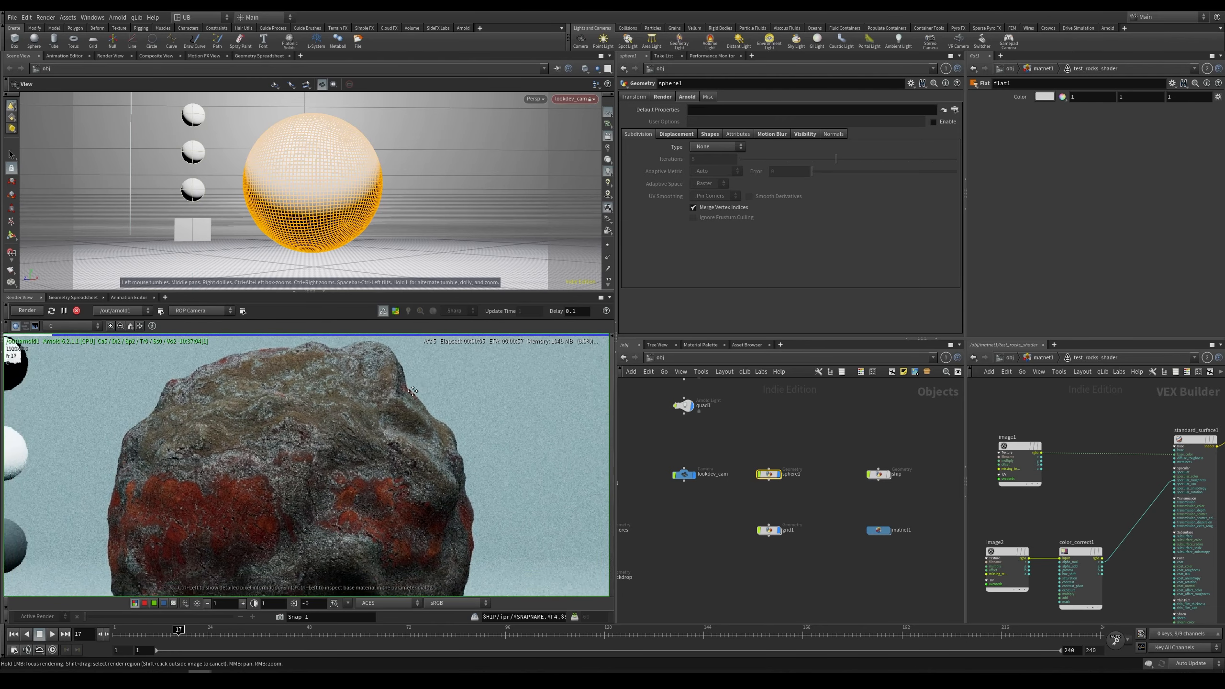
pyautogui.moveTo(412, 391); pyautogui.dragTo(401, 429, button='right')
pyautogui.moveTo(341, 492); pyautogui.dragTo(355, 449, button='middle')
pyautogui.moveTo(356, 449); pyautogui.dragTo(364, 483, button='right')
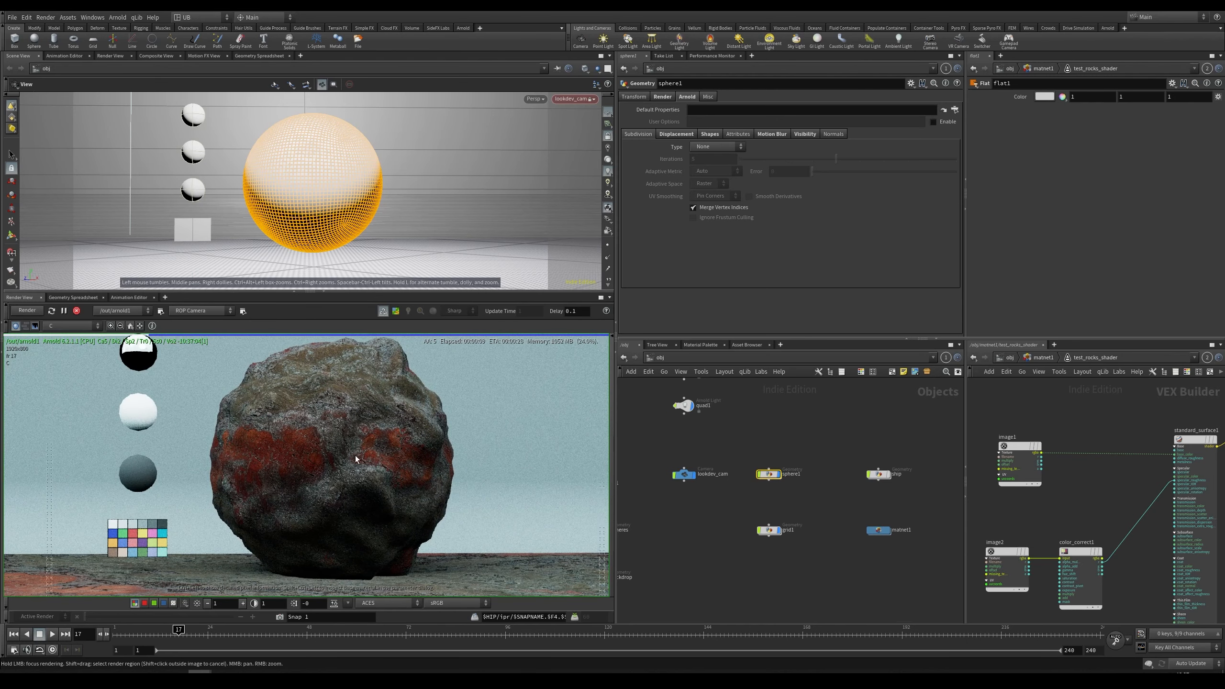
pyautogui.press('Escape')
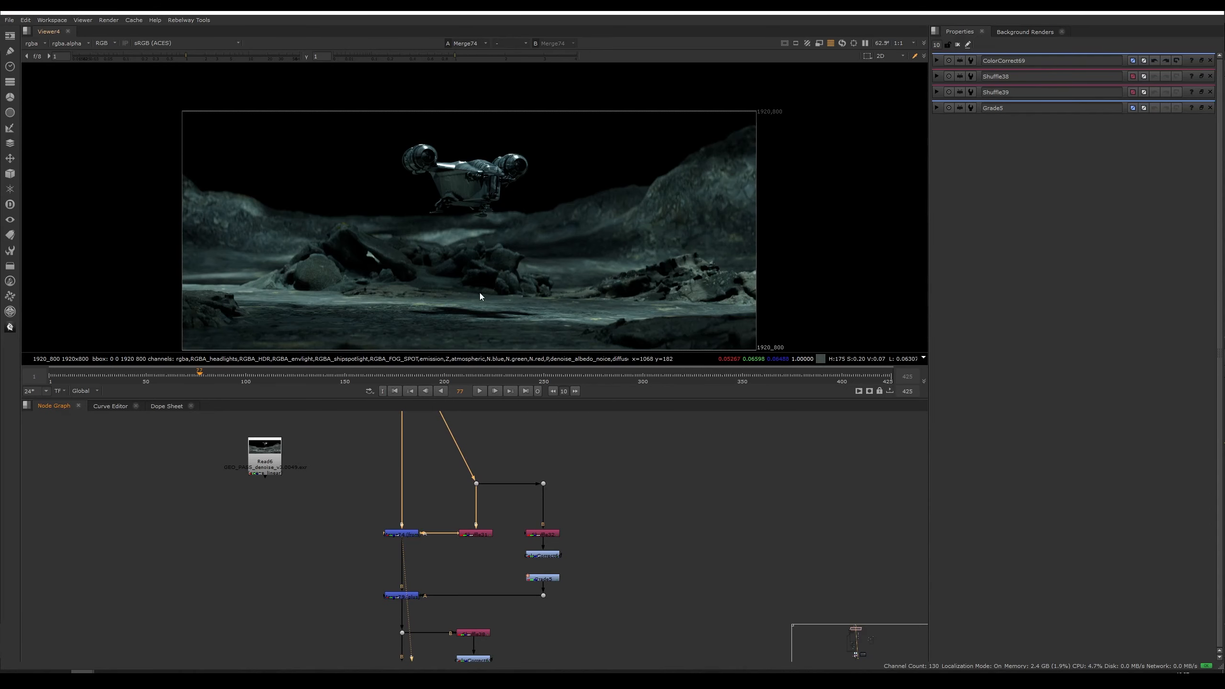
# Step: Switch to Nuke and examine the spaceship comp at frame 347, zooming and panning in the viewer
pyautogui.moveTo(469, 275); pyautogui.dragTo(470, 277, button='middle')
pyautogui.rightClick(452, 306)
pyautogui.click(501, 285)
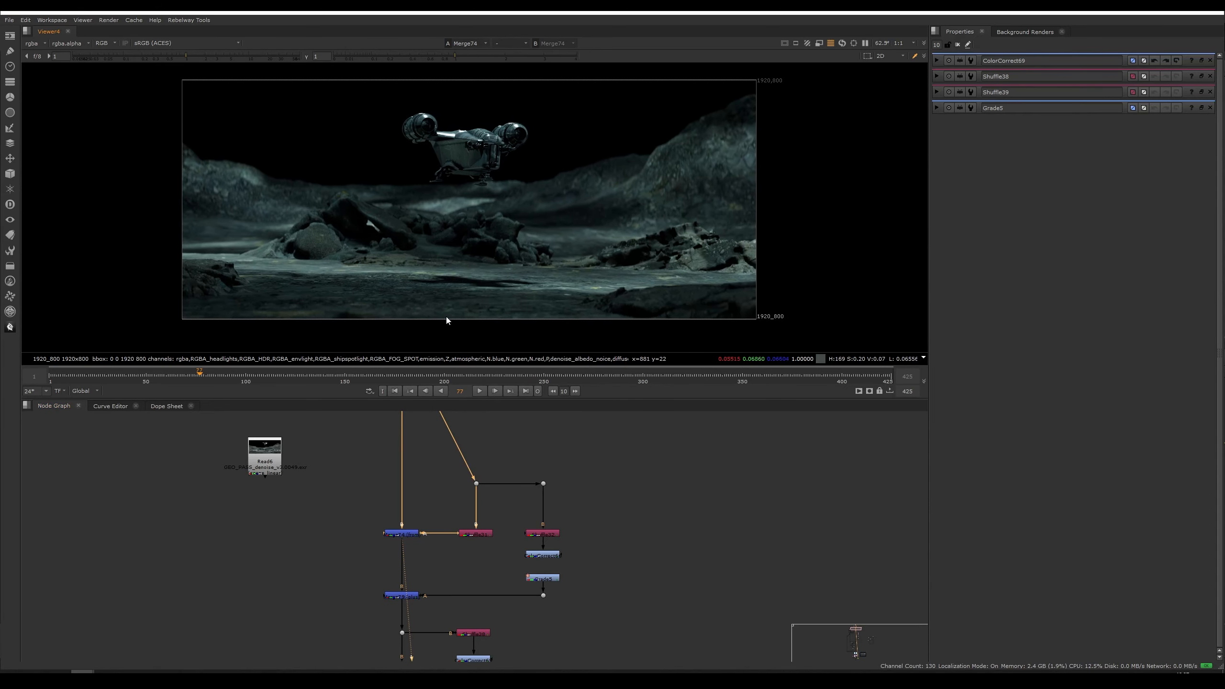
pyautogui.click(737, 377)
pyautogui.scroll(2, 532, 255)
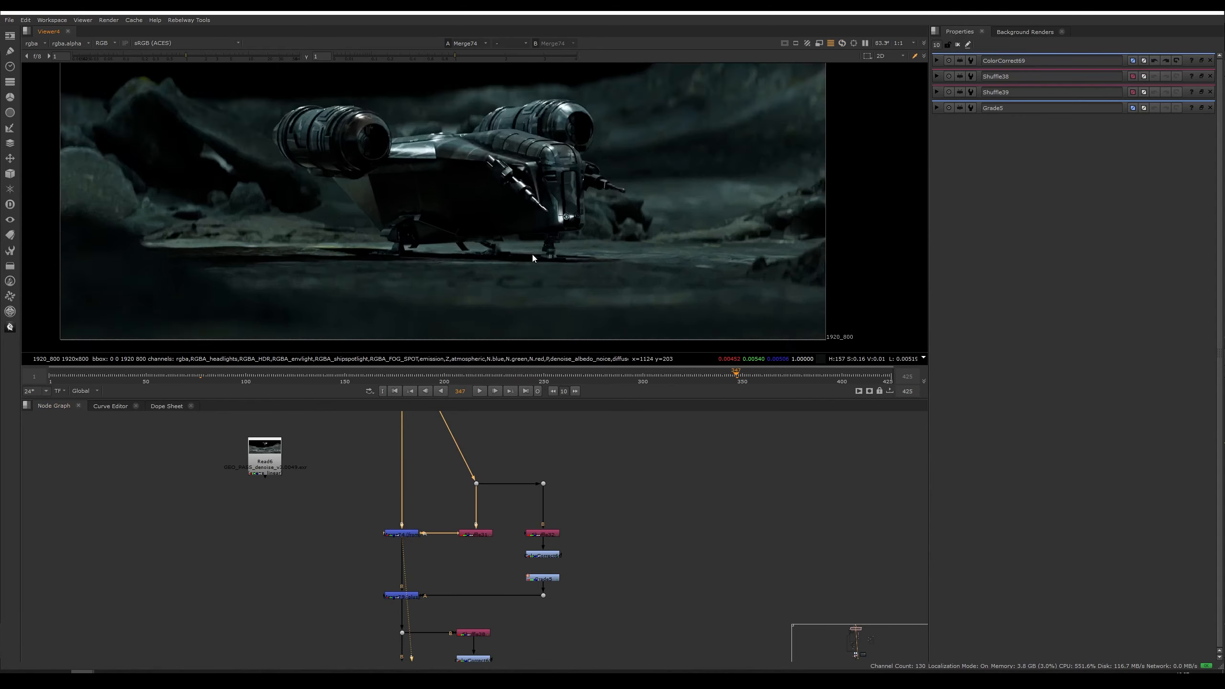
pyautogui.scroll(2, 532, 255)
pyautogui.moveTo(667, 264); pyautogui.dragTo(570, 263, button='middle')
pyautogui.scroll(-2, 565, 272)
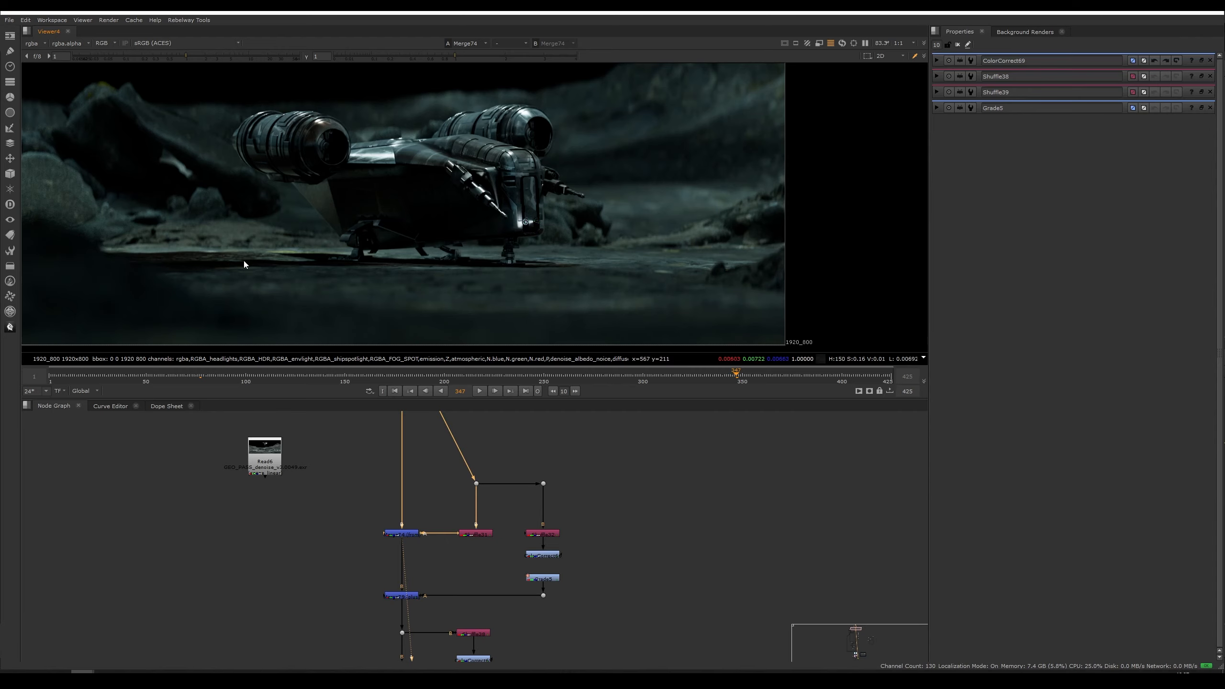
pyautogui.scroll(-2, 389, 249)
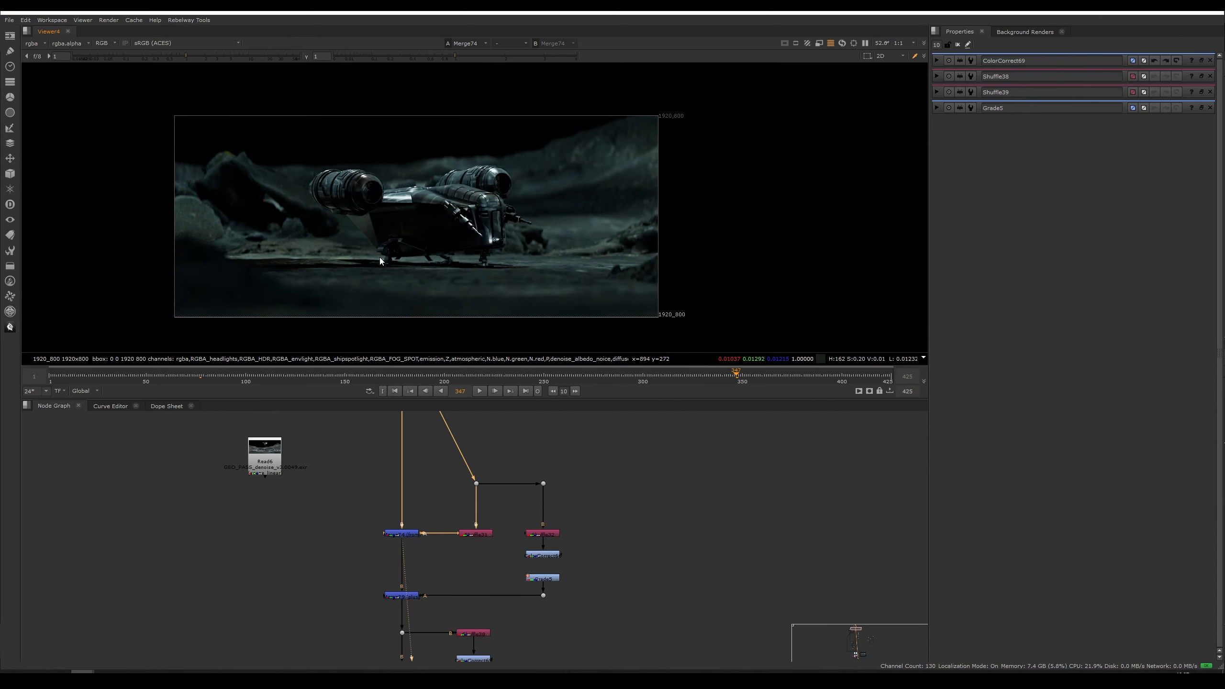
pyautogui.moveTo(366, 252); pyautogui.dragTo(440, 282, button='middle')
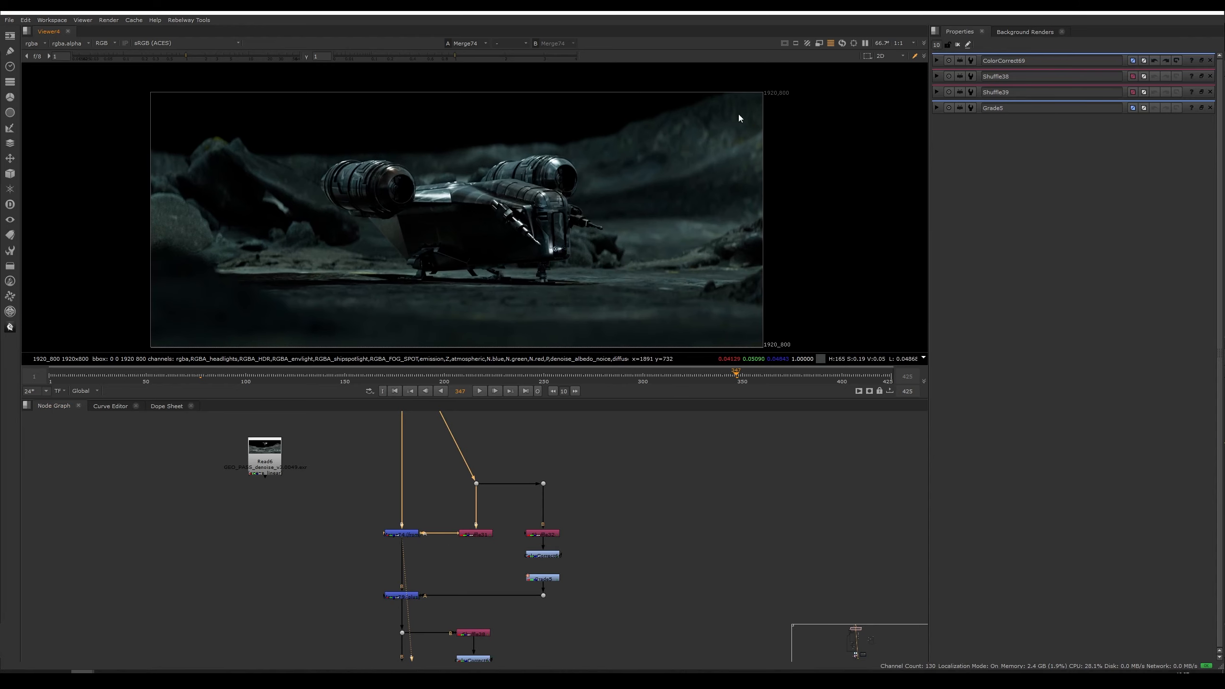
pyautogui.scroll(7, 616, 231)
pyautogui.moveTo(808, 85); pyautogui.dragTo(698, 138, button='middle')
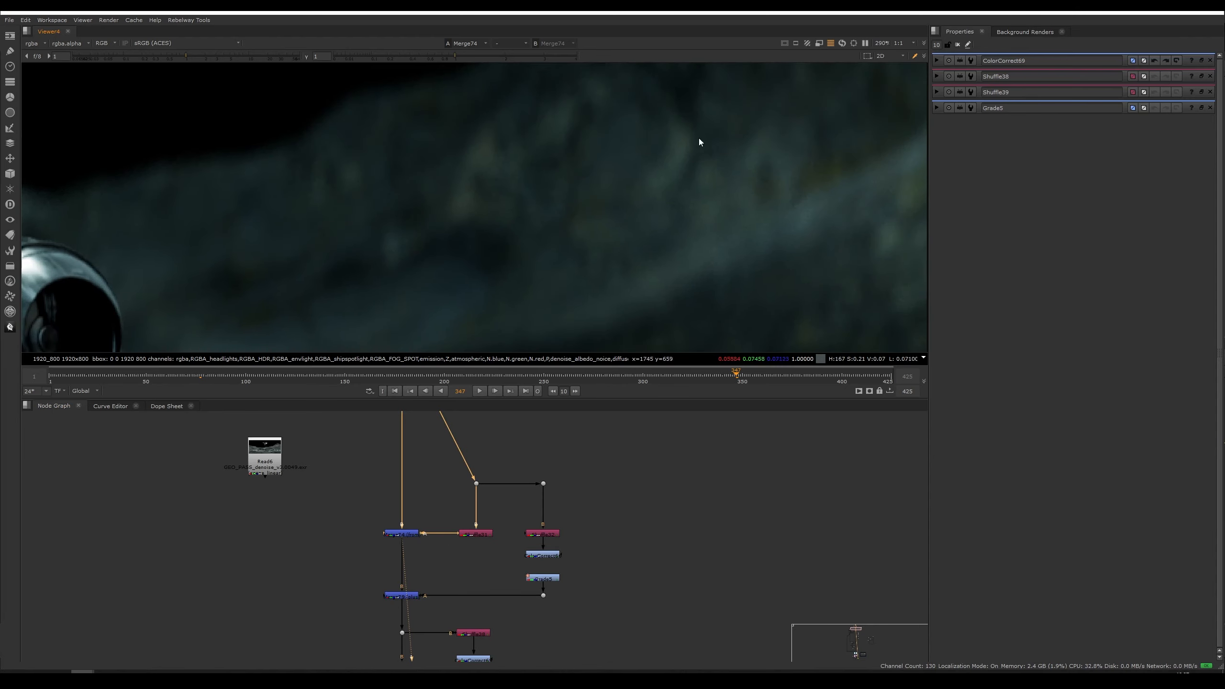
pyautogui.scroll(-4, 633, 181)
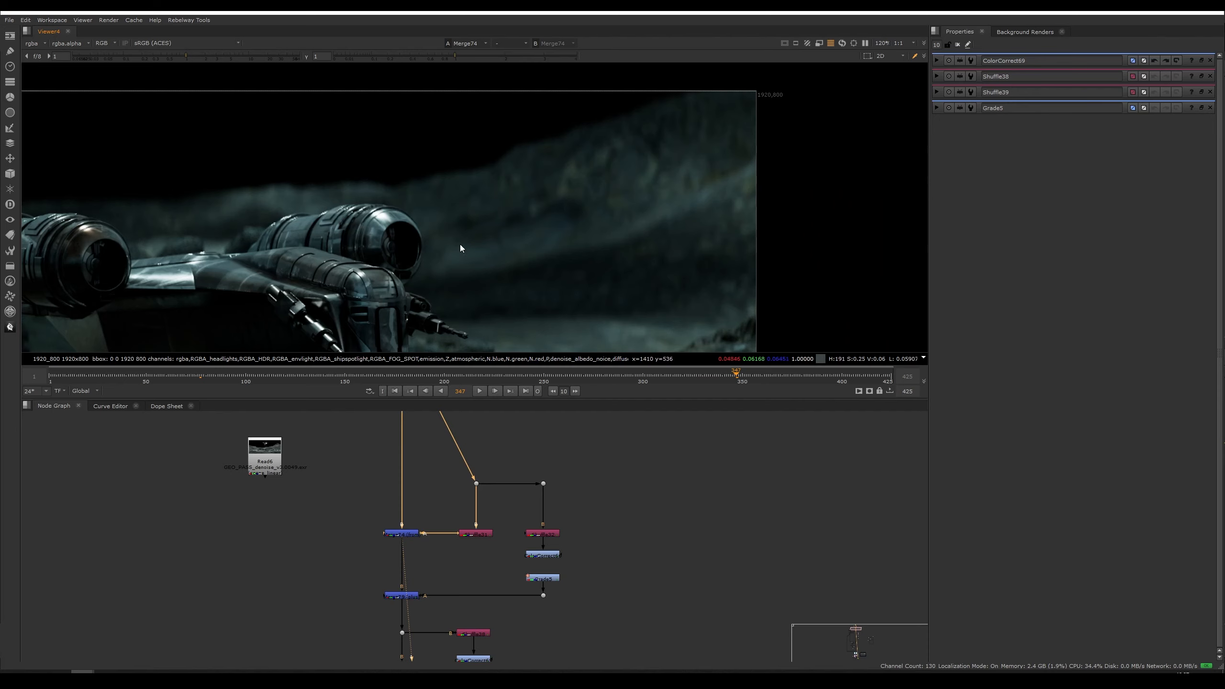
pyautogui.moveTo(487, 265); pyautogui.dragTo(633, 160, button='middle')
pyautogui.scroll(-2, 674, 185)
pyautogui.moveTo(391, 243); pyautogui.dragTo(388, 253, button='middle')
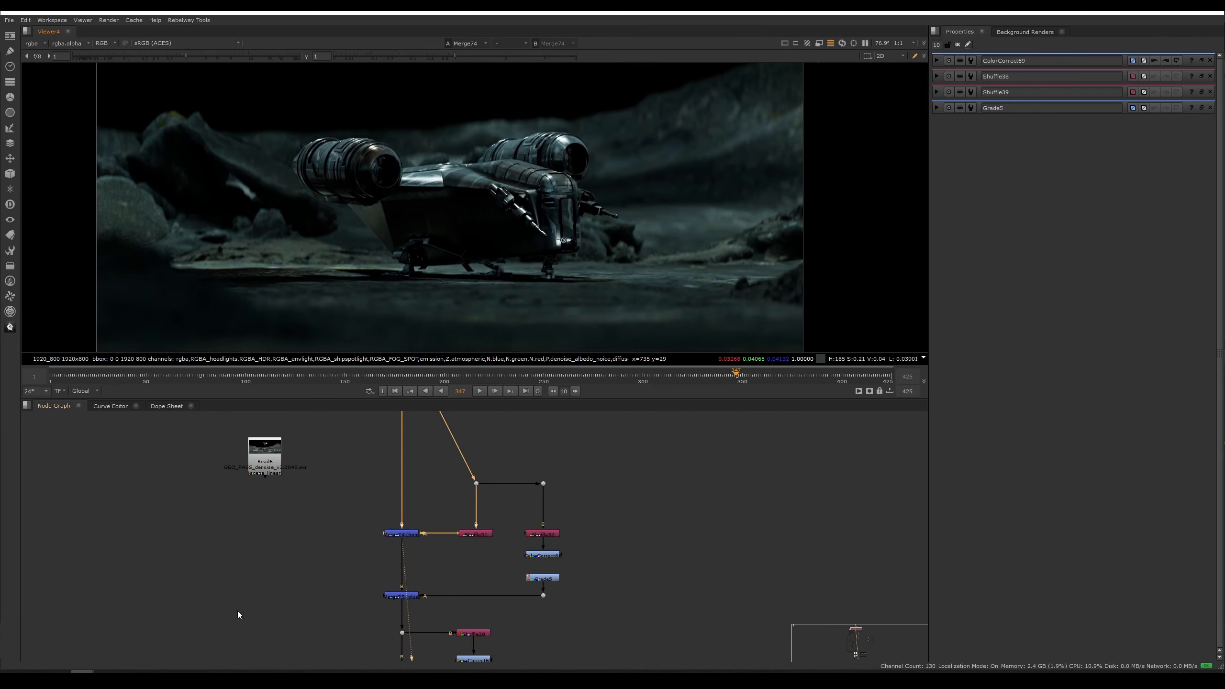
# Step: Set sphere1's subdivision type back to Catmull-Clark and reframe the rock render
pyautogui.moveTo(199, 672)
pyautogui.click(191, 637)
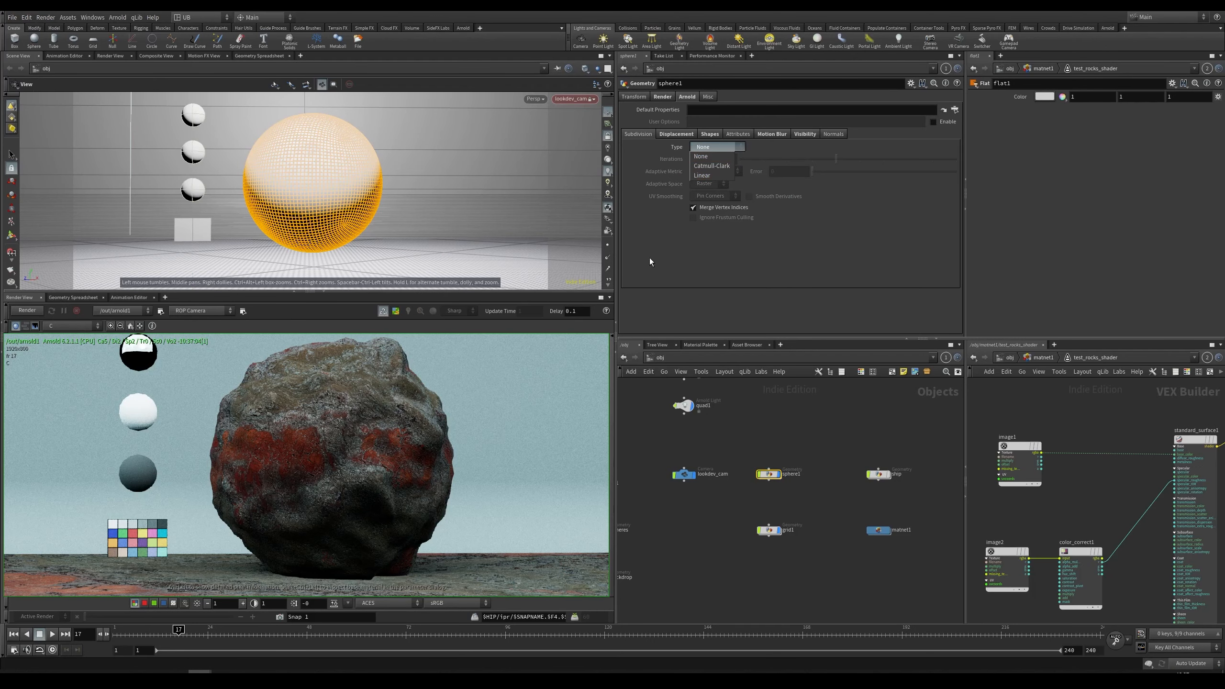
pyautogui.click(719, 167)
pyautogui.scroll(-2, 352, 444)
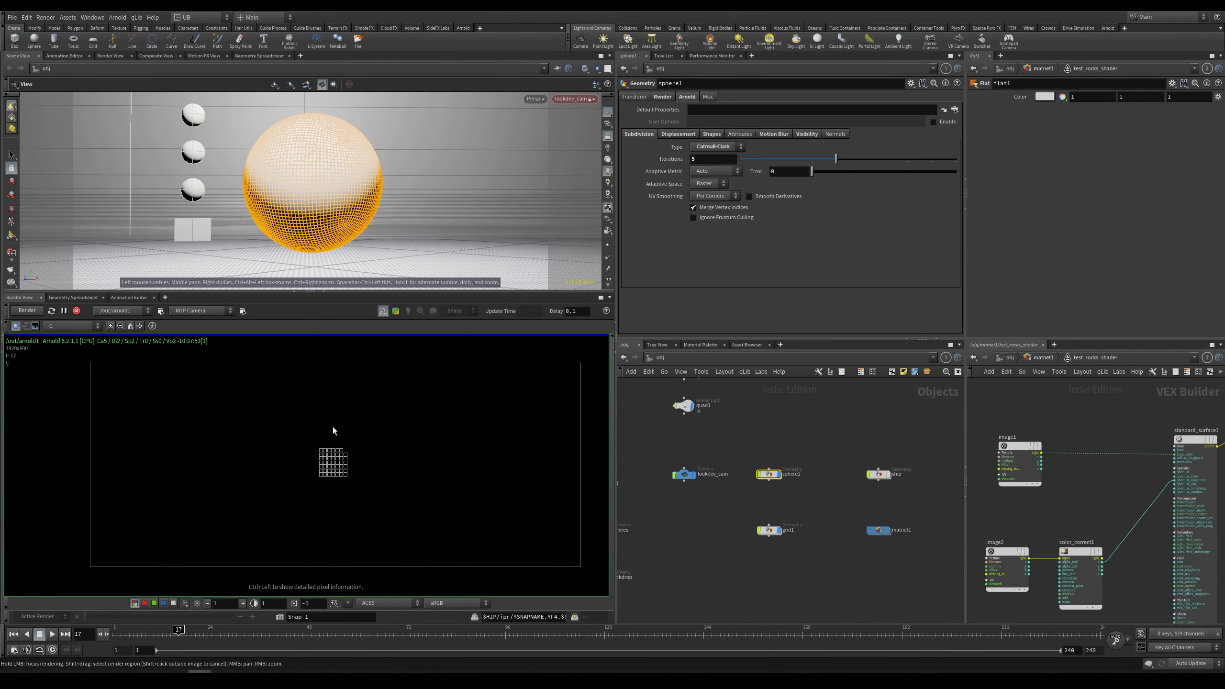
pyautogui.moveTo(333, 431); pyautogui.dragTo(331, 464, button='right')
pyautogui.moveTo(372, 473); pyautogui.dragTo(327, 468, button='middle')
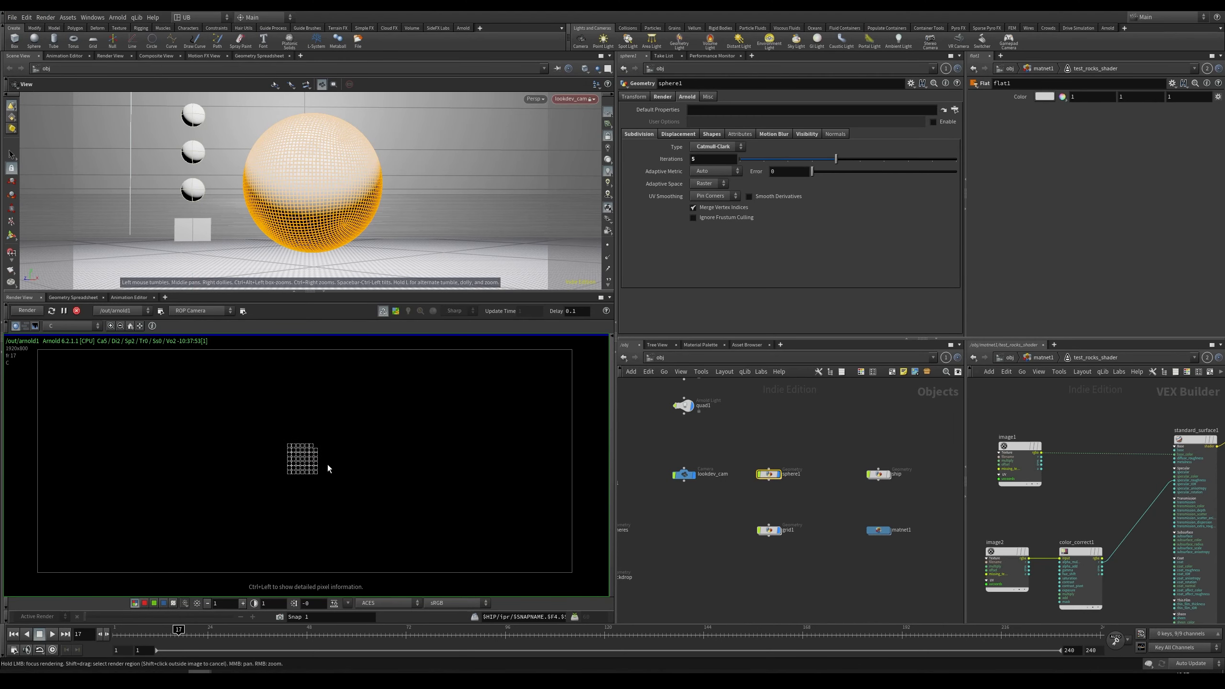
pyautogui.moveTo(327, 468)
pyautogui.mouseDown(button='right')
pyautogui.moveTo(329, 488)
pyautogui.moveTo(316, 494)
pyautogui.moveTo(465, 404)
pyautogui.moveTo(395, 407)
pyautogui.moveTo(333, 475)
pyautogui.mouseUp(button='right')
pyautogui.moveTo(348, 443); pyautogui.dragTo(329, 460, button='middle')
pyautogui.scroll(-5, 1085, 483)
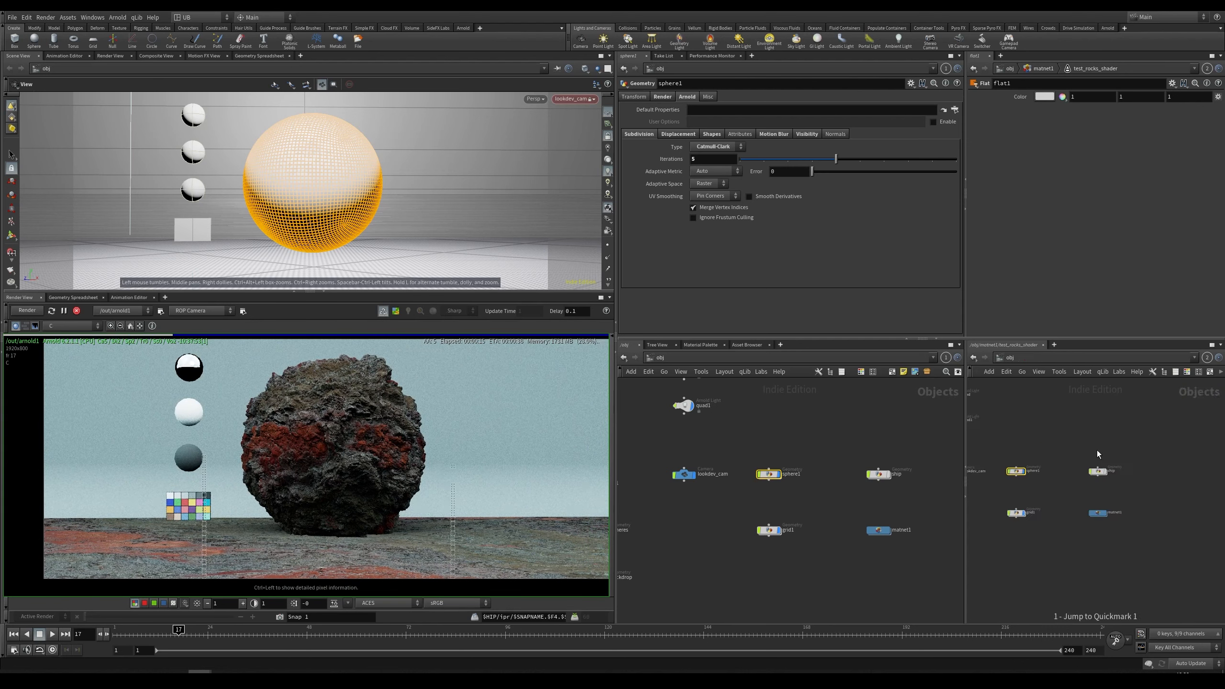
# Step: Jump to the lights network and save the scene
pyautogui.press('1')
pyautogui.hotkey('ctrl', 's')
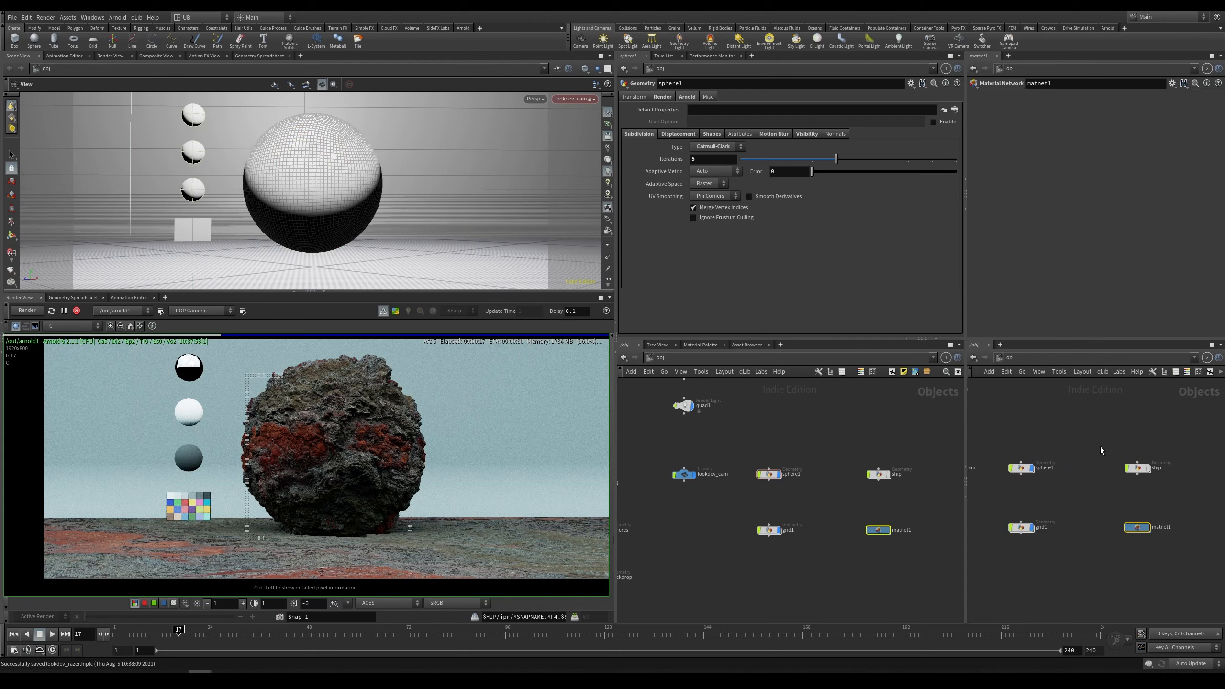
pyautogui.moveTo(816, 430); pyautogui.dragTo(804, 513, button='middle')
pyautogui.moveTo(739, 446); pyautogui.dragTo(649, 466)
pyautogui.click(749, 109)
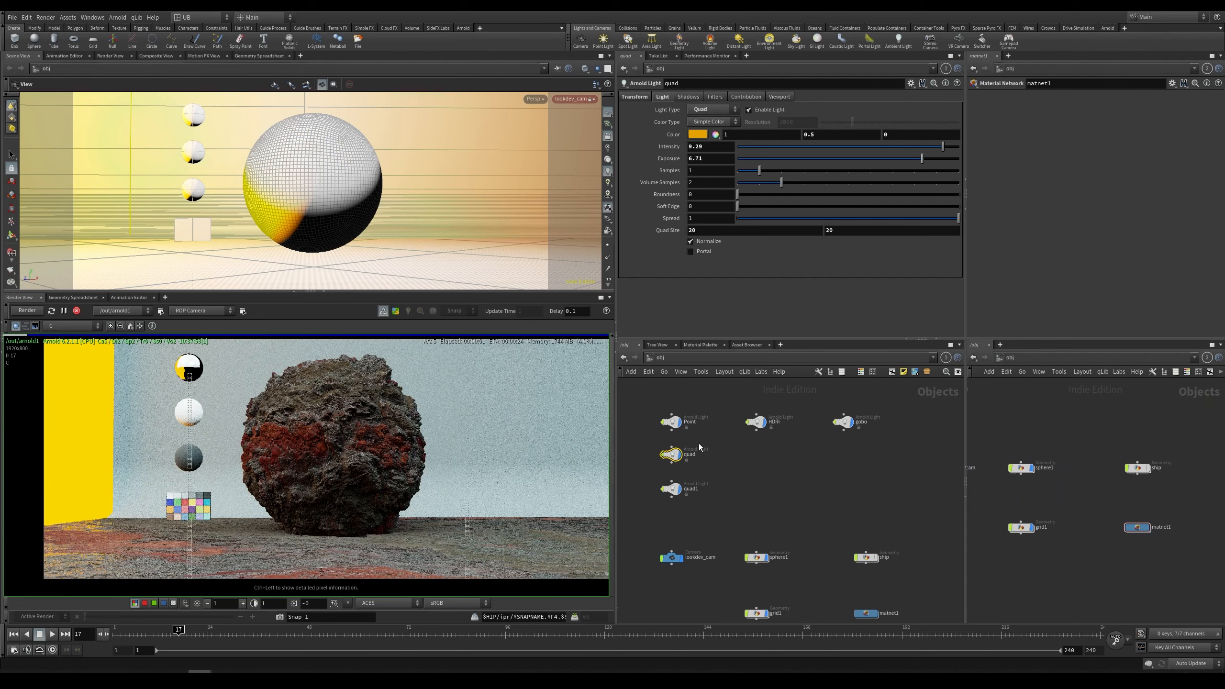
# Step: Select the HDRI light and disable it
pyautogui.moveTo(712, 437); pyautogui.dragTo(722, 435, button='middle')
pyautogui.moveTo(739, 445); pyautogui.dragTo(685, 460)
pyautogui.moveTo(797, 399); pyautogui.dragTo(764, 422)
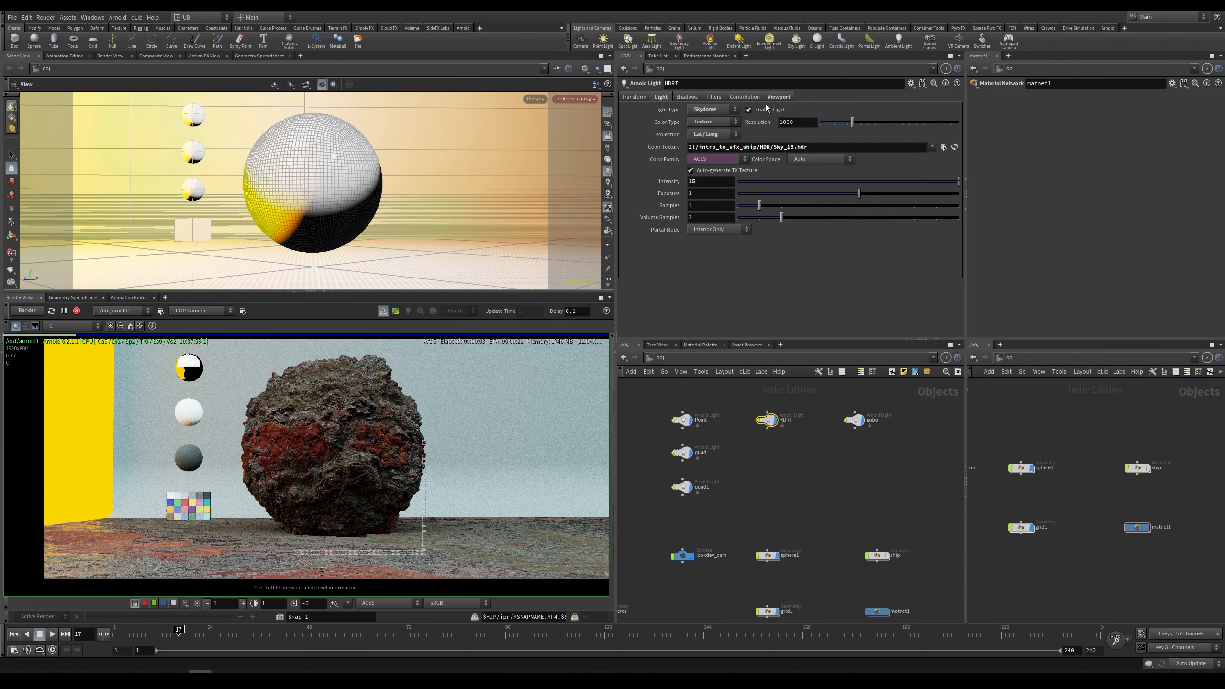
pyautogui.click(749, 109)
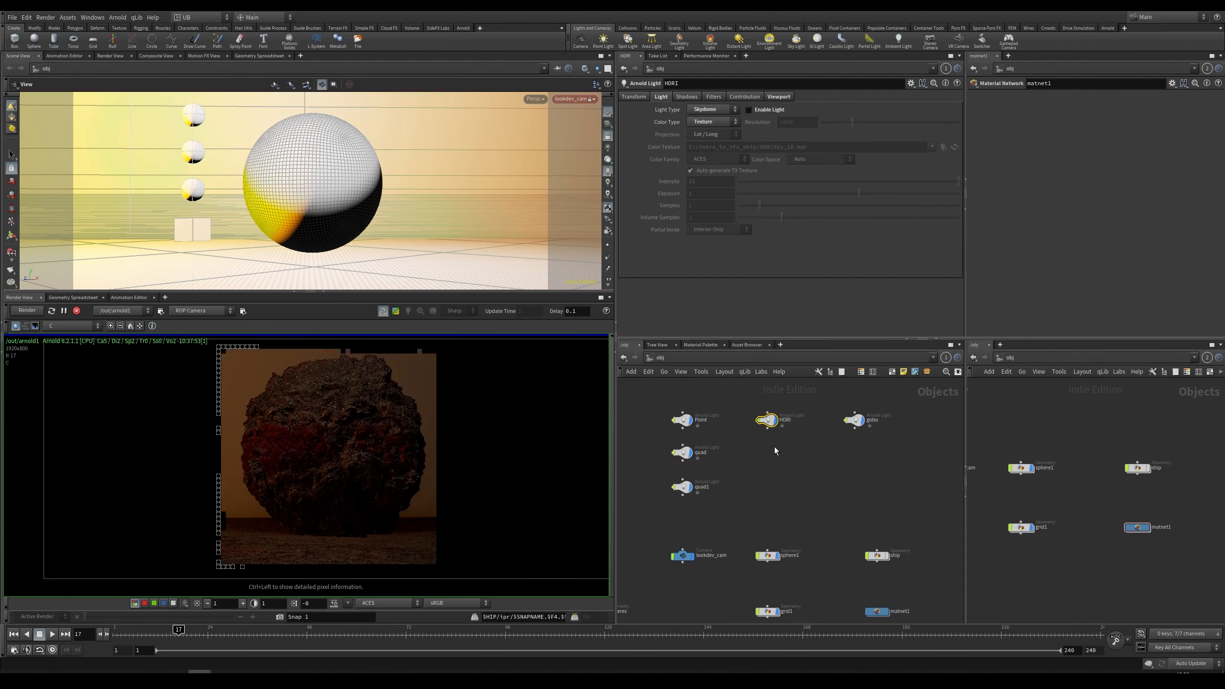
# Step: Select the Point light and set its exposure to 6
pyautogui.moveTo(728, 397); pyautogui.dragTo(670, 428)
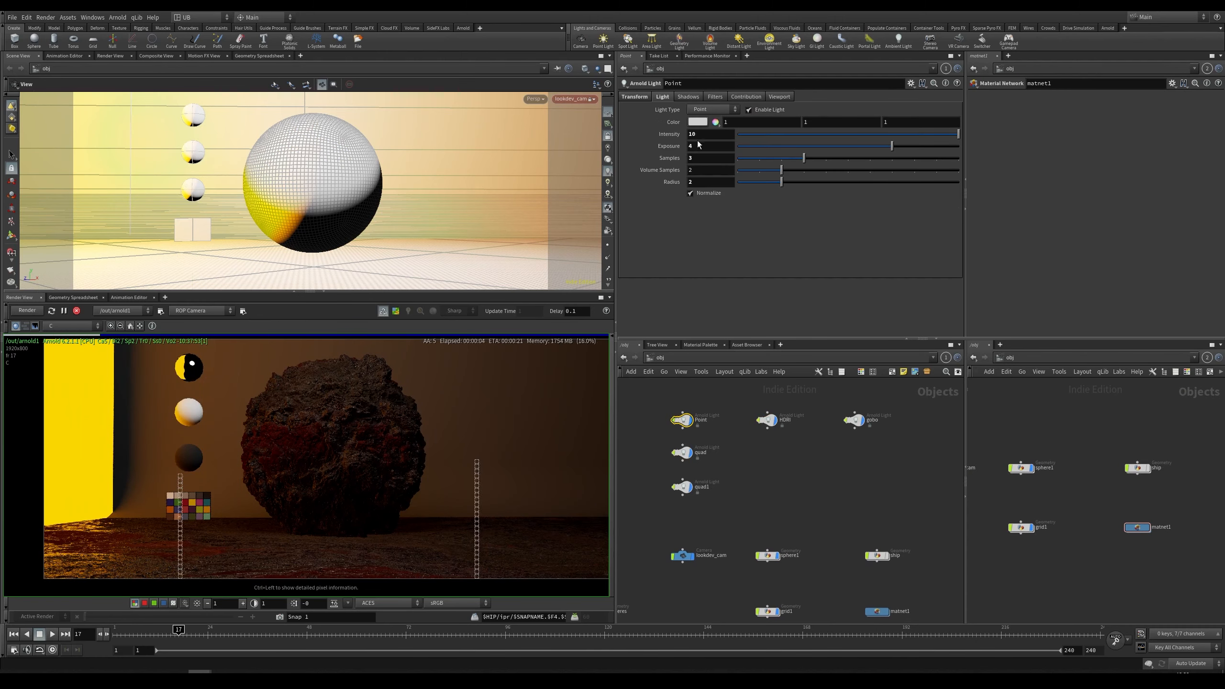
pyautogui.moveTo(697, 146); pyautogui.dragTo(668, 164)
pyautogui.write('8')
pyautogui.press('Return')
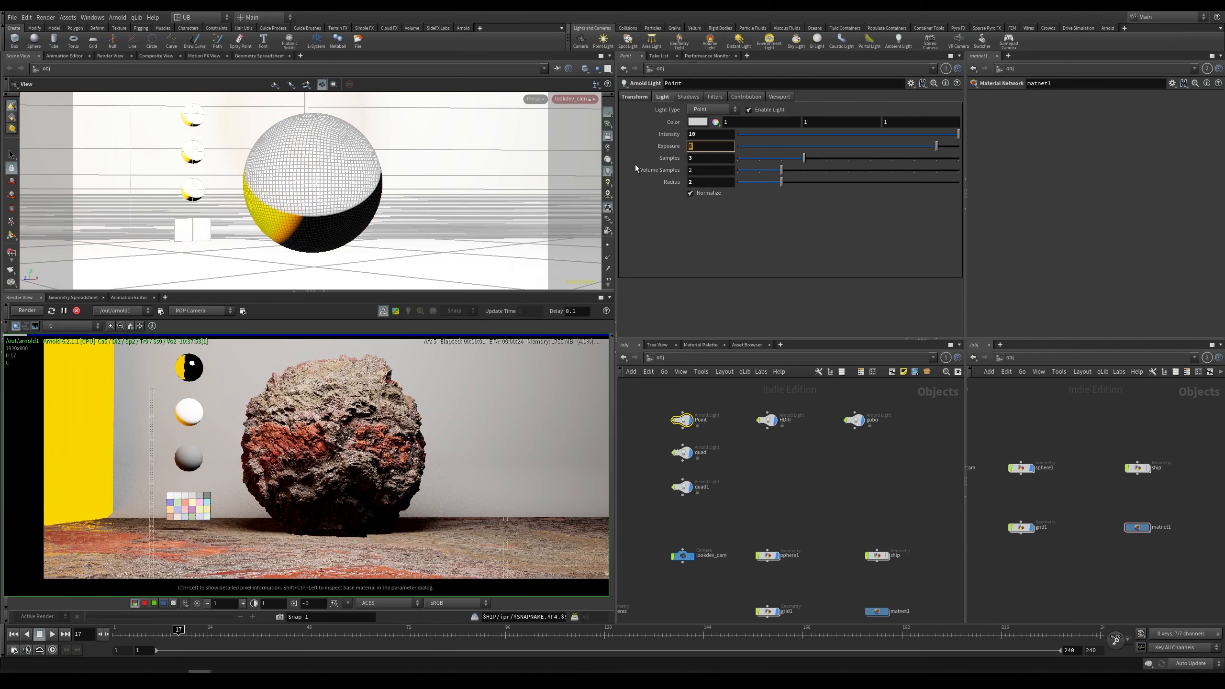
pyautogui.write('6')
pyautogui.press('Return')
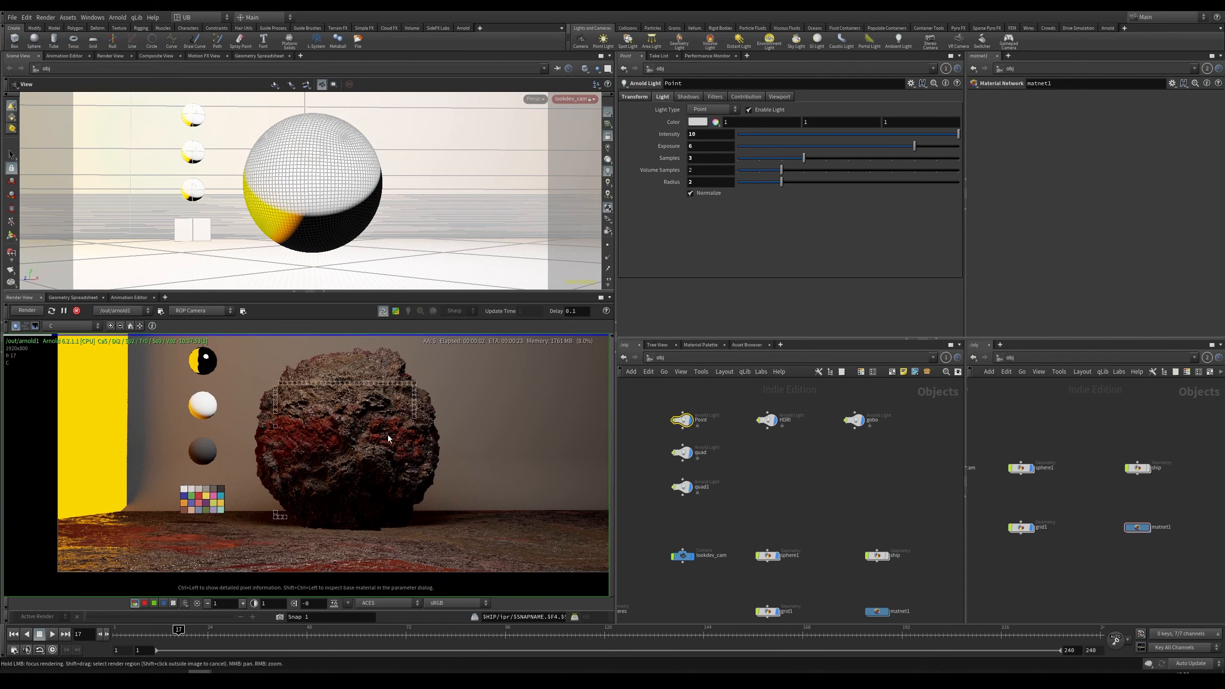
# Step: Select the quad light, raise its exposure to about 8.35 and set its quad size to 10
pyautogui.click(681, 453)
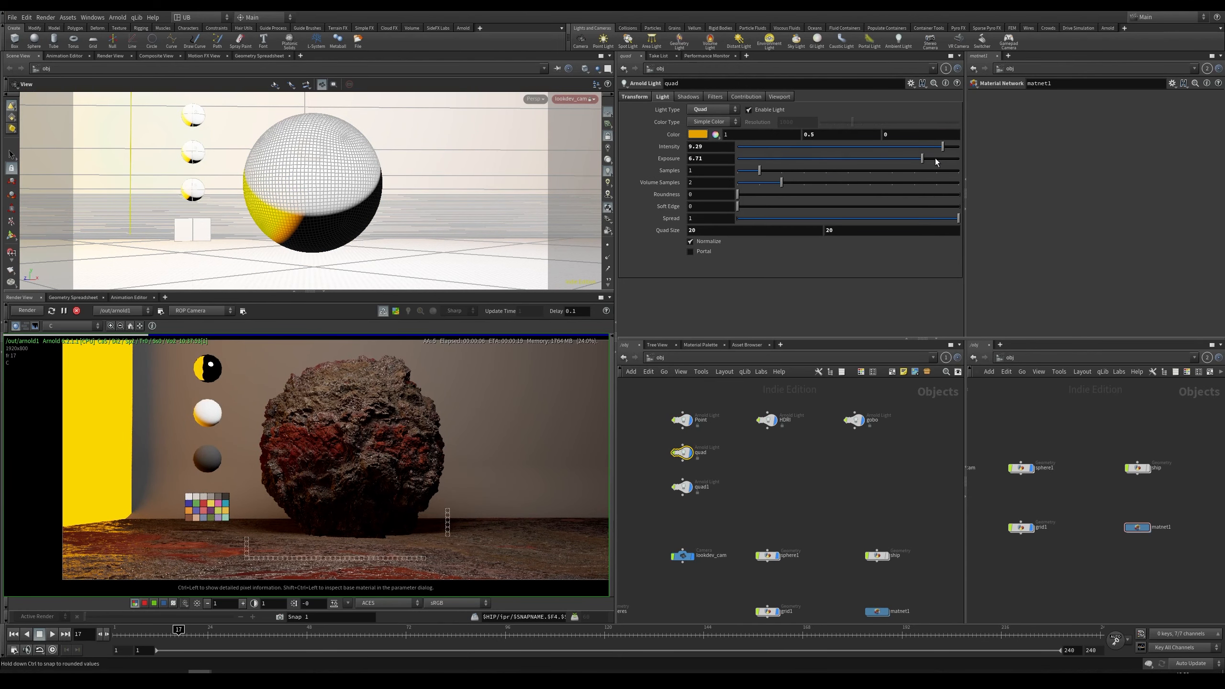
pyautogui.moveTo(921, 158); pyautogui.dragTo(940, 159)
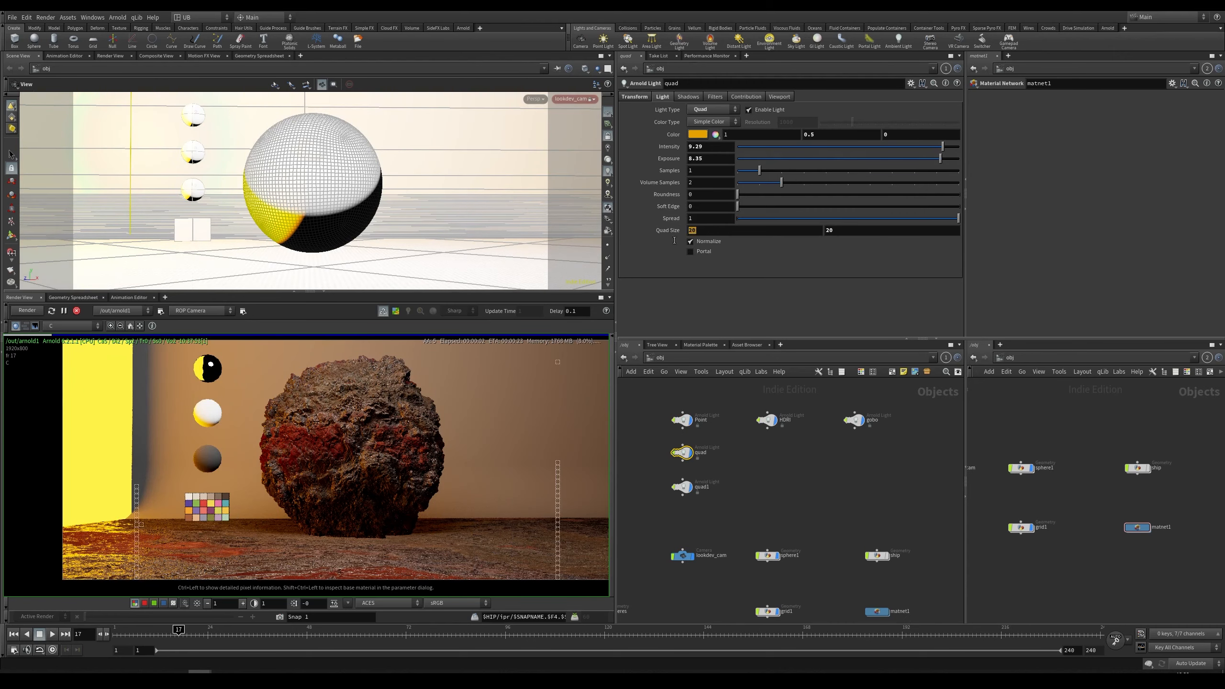
pyautogui.write('10')
pyautogui.press('Return')
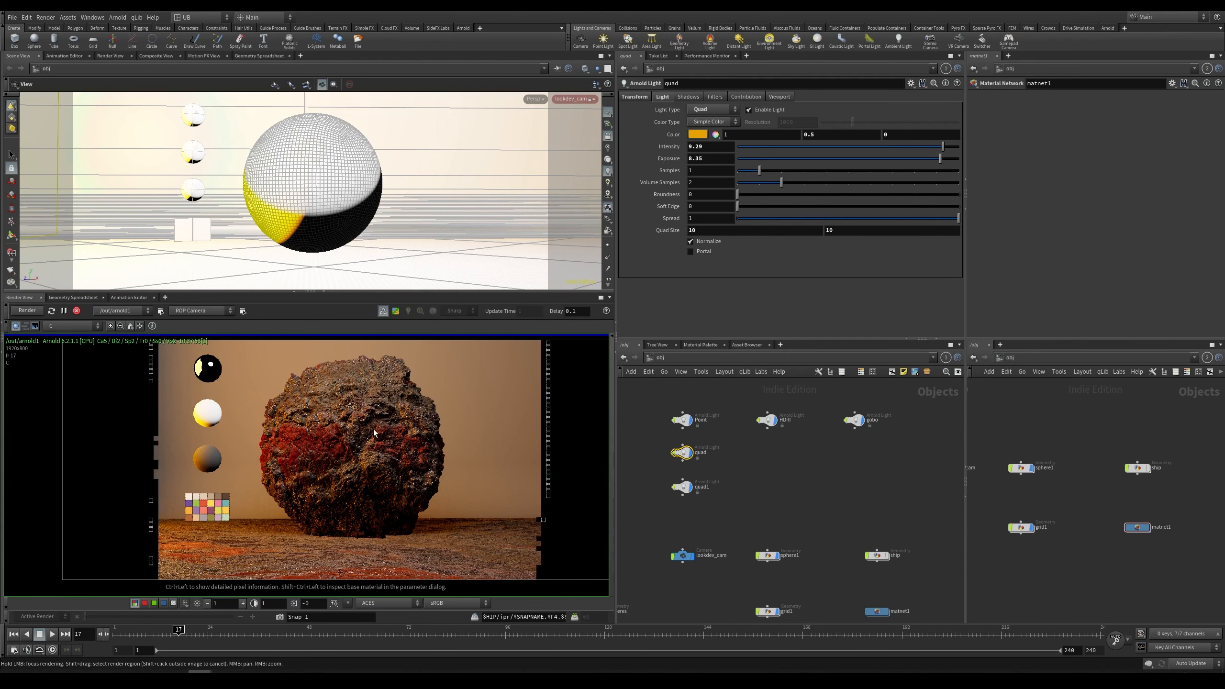
# Step: Set the quad light's camera contribution to 0 and restart the render
pyautogui.moveTo(354, 449); pyautogui.dragTo(345, 450, button='middle')
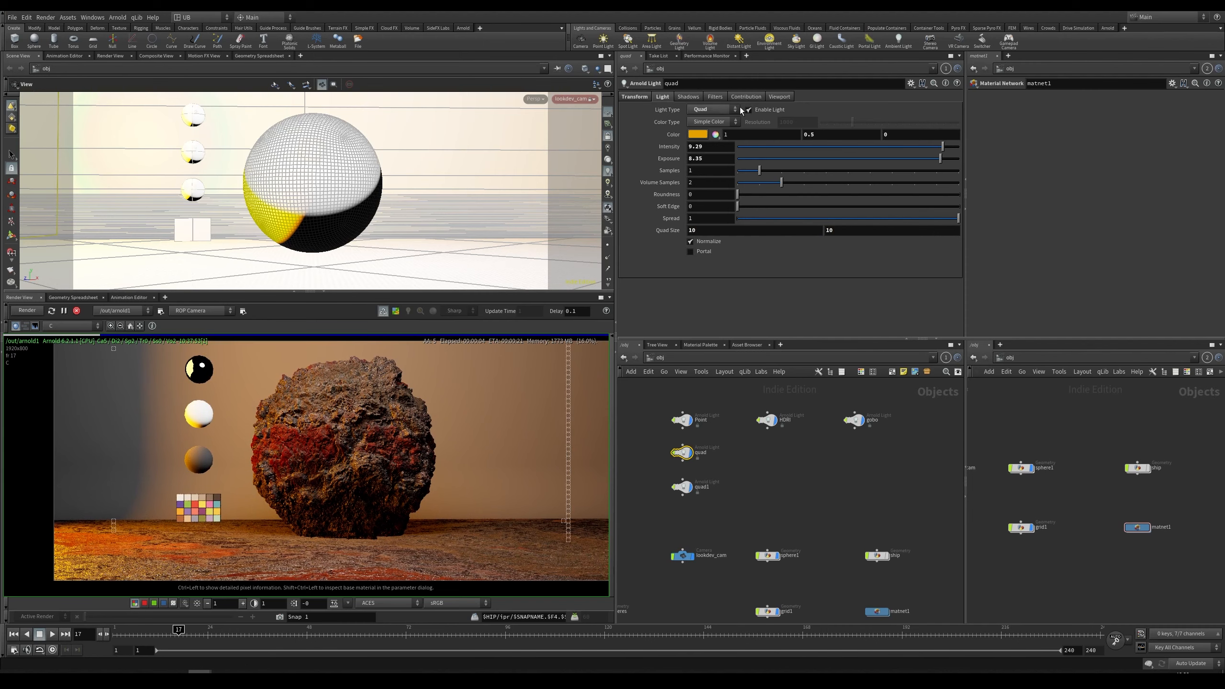
pyautogui.click(760, 98)
pyautogui.moveTo(750, 110); pyautogui.dragTo(736, 110)
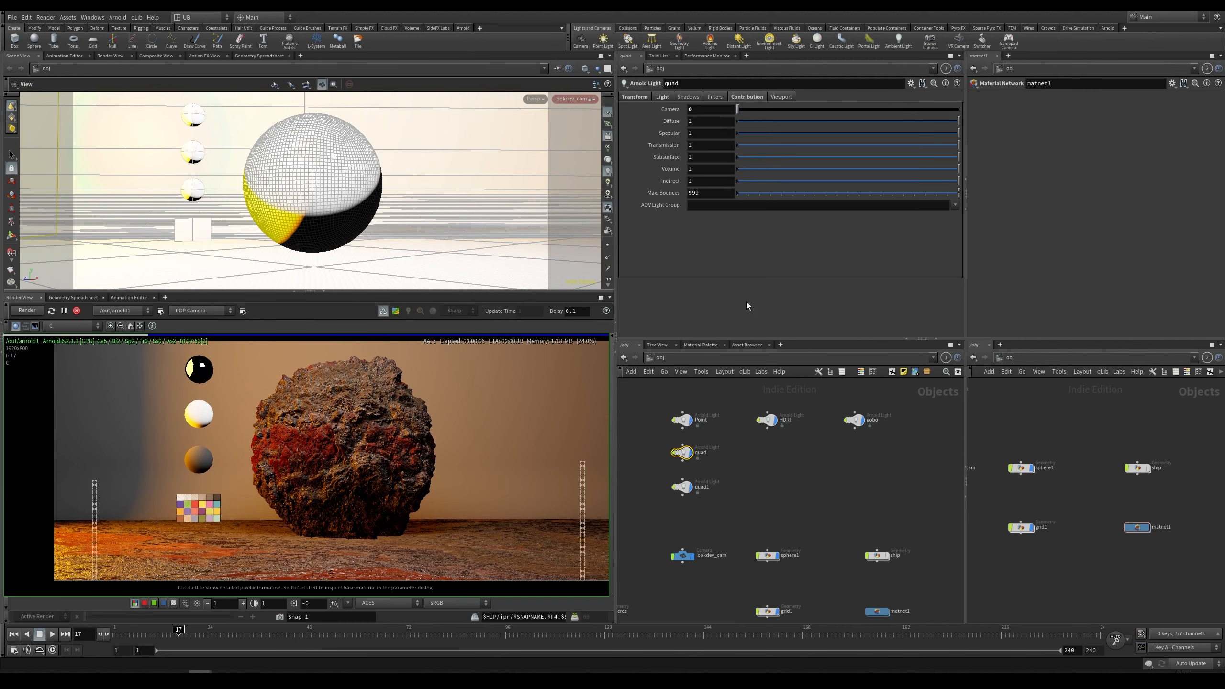
pyautogui.click(25, 311)
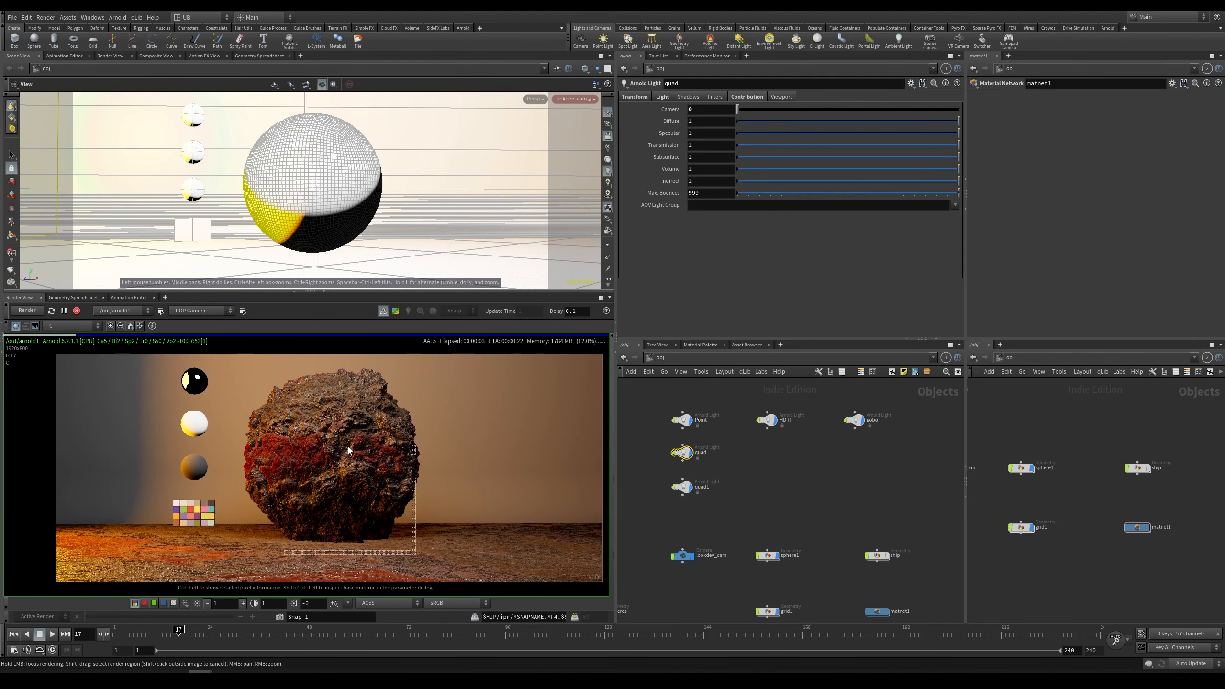
# Step: Set the quad light's AOV light group to orangelight
pyautogui.write('or')
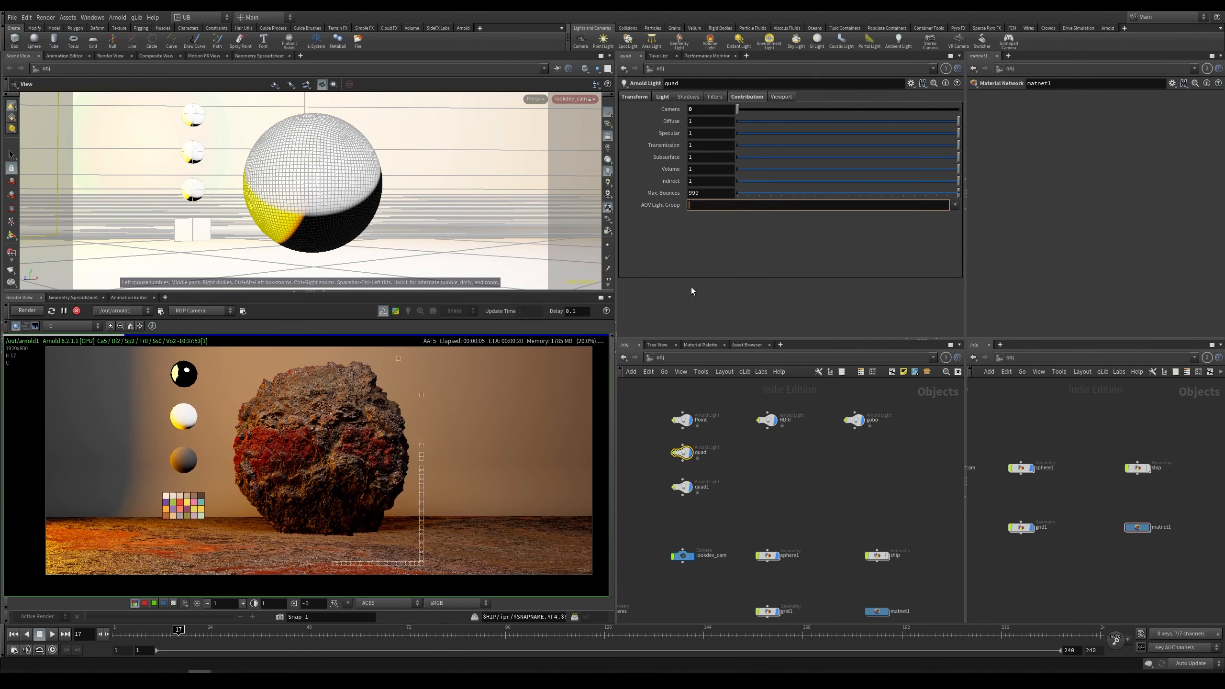
pyautogui.write('ange')
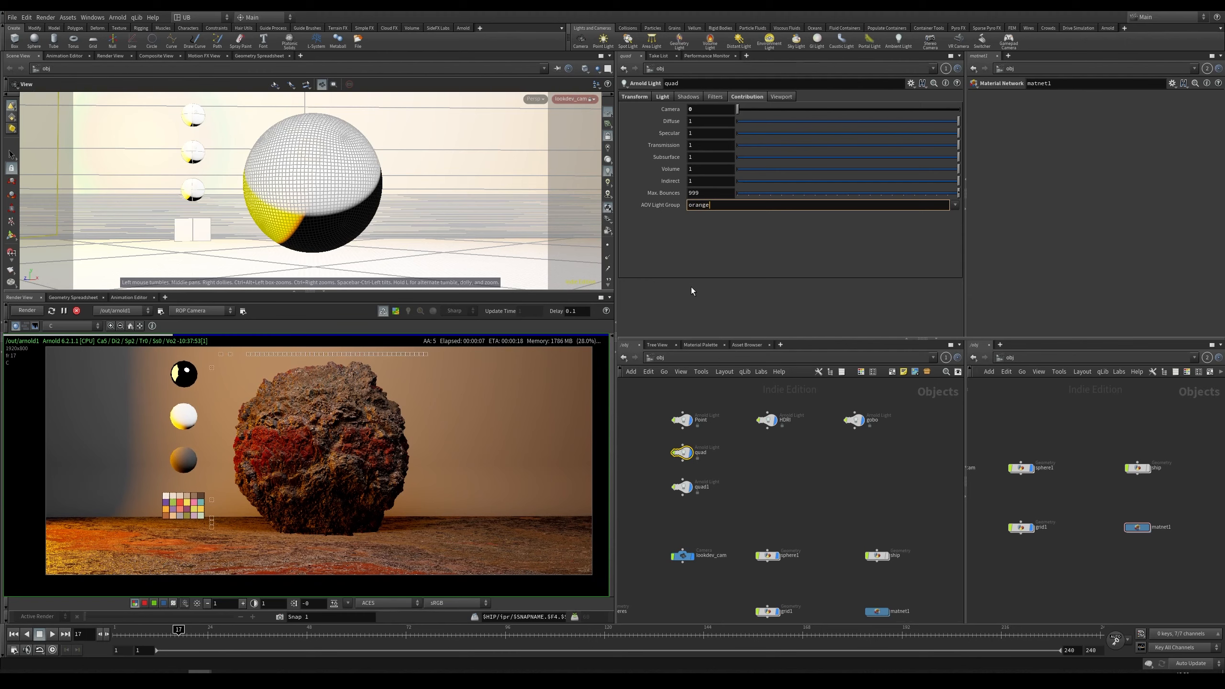
pyautogui.write('light')
pyautogui.press('Return')
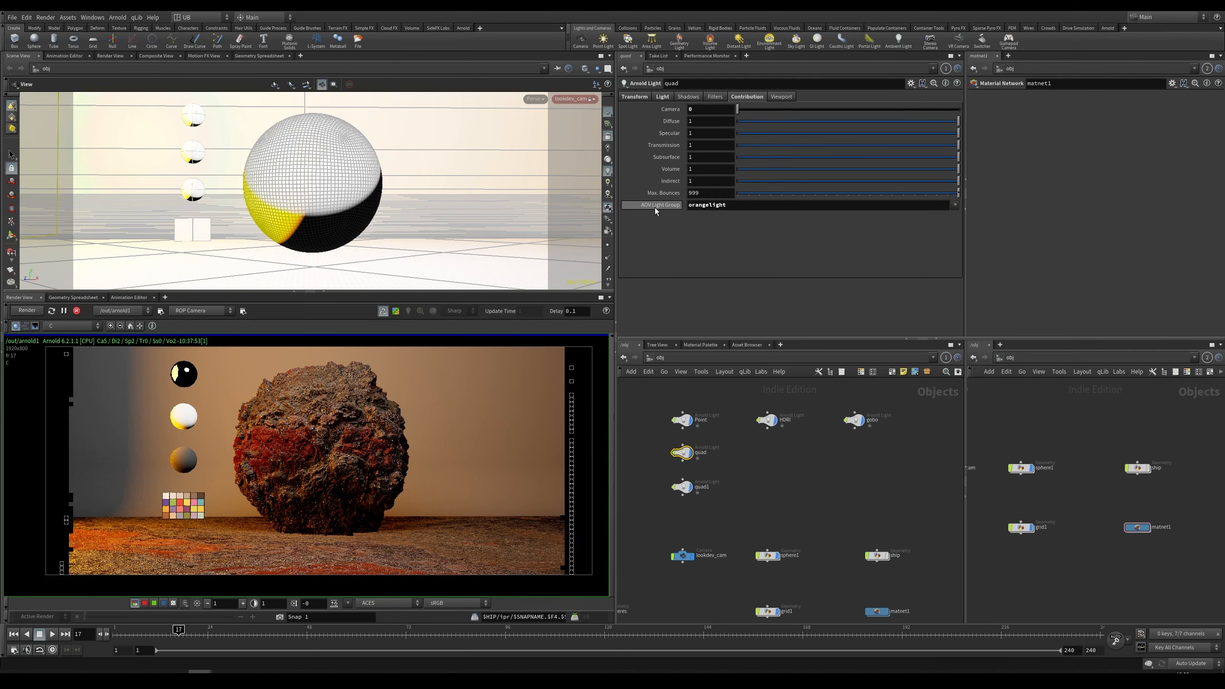
# Step: Open the Arnold ROP's AOV list and add a new AOV named RGBA_orangelight
pyautogui.press('2')
pyautogui.press('3')
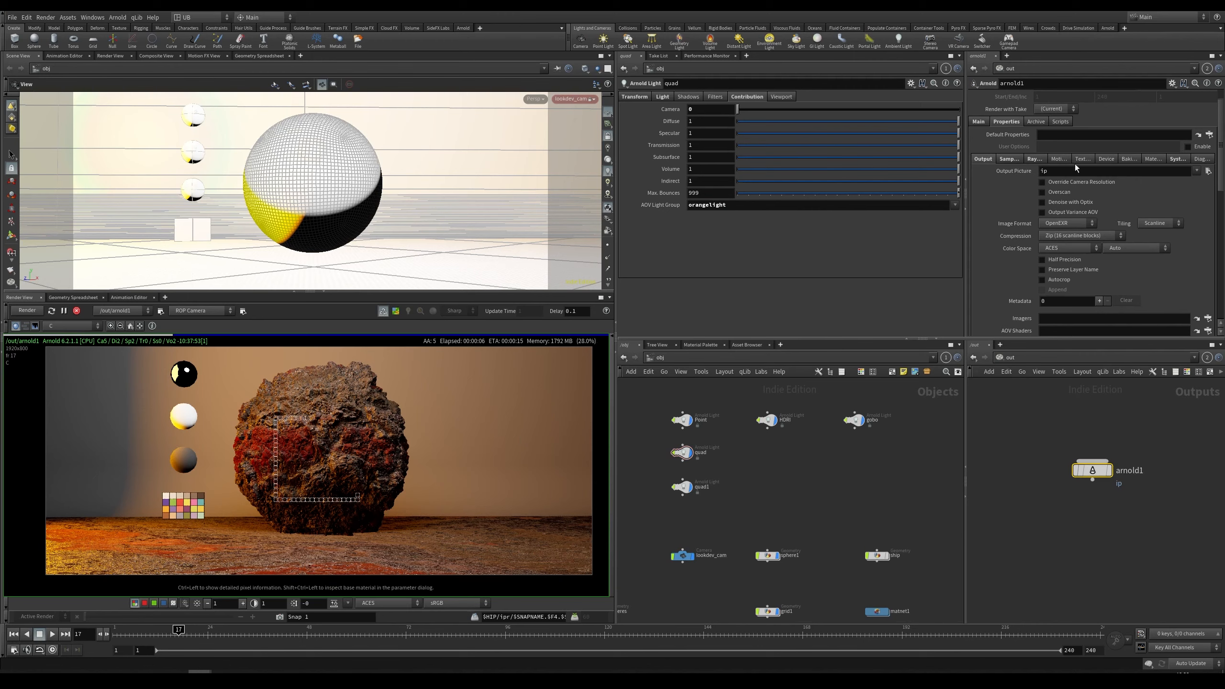
pyautogui.scroll(-5, 1014, 185)
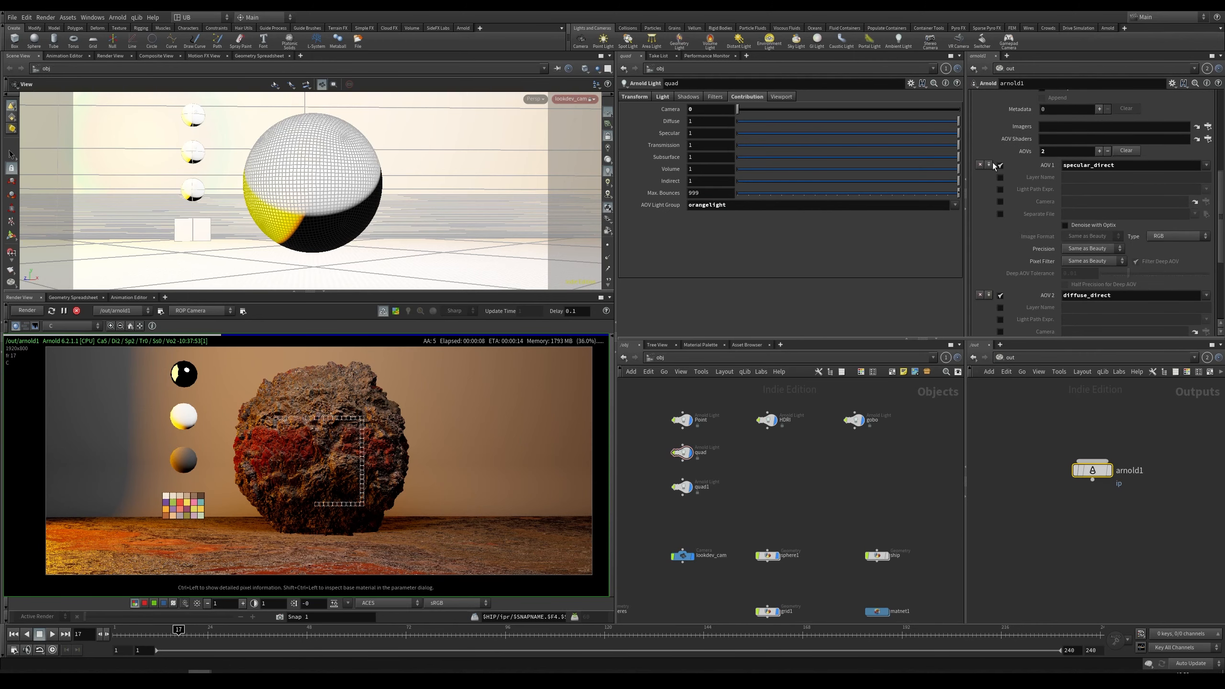
pyautogui.scroll(-2, 1014, 185)
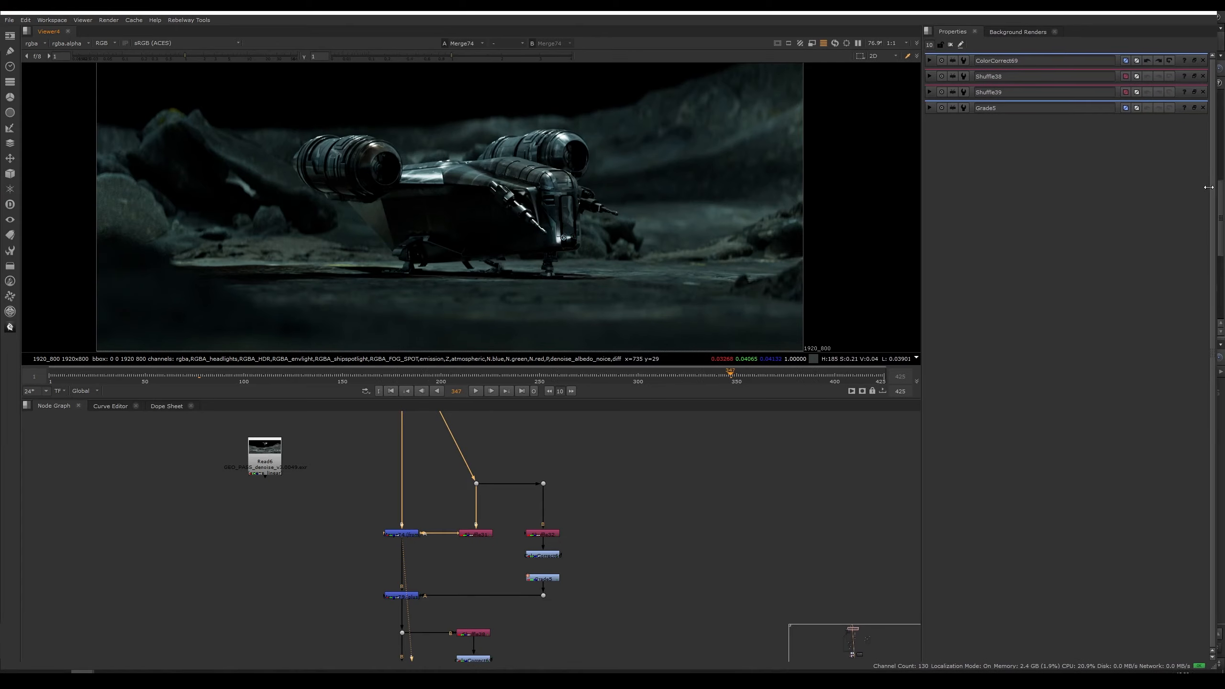
pyautogui.moveTo(1209, 187); pyautogui.dragTo(1198, 187)
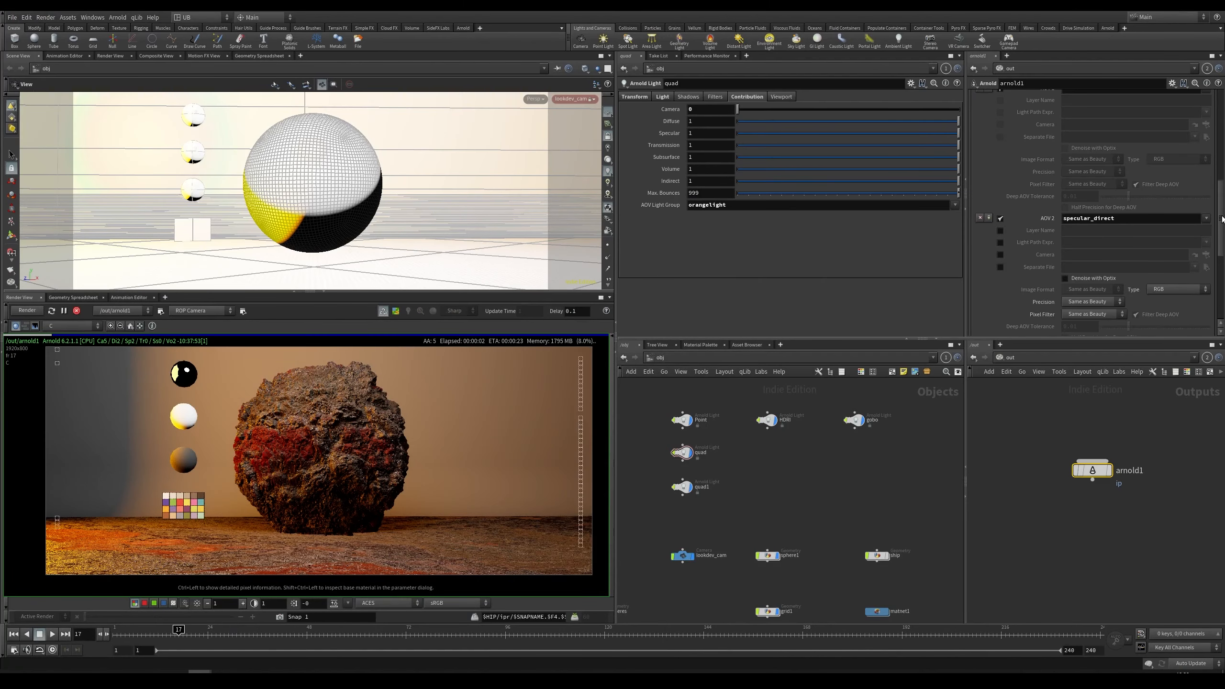
pyautogui.scroll(-3, 1222, 218)
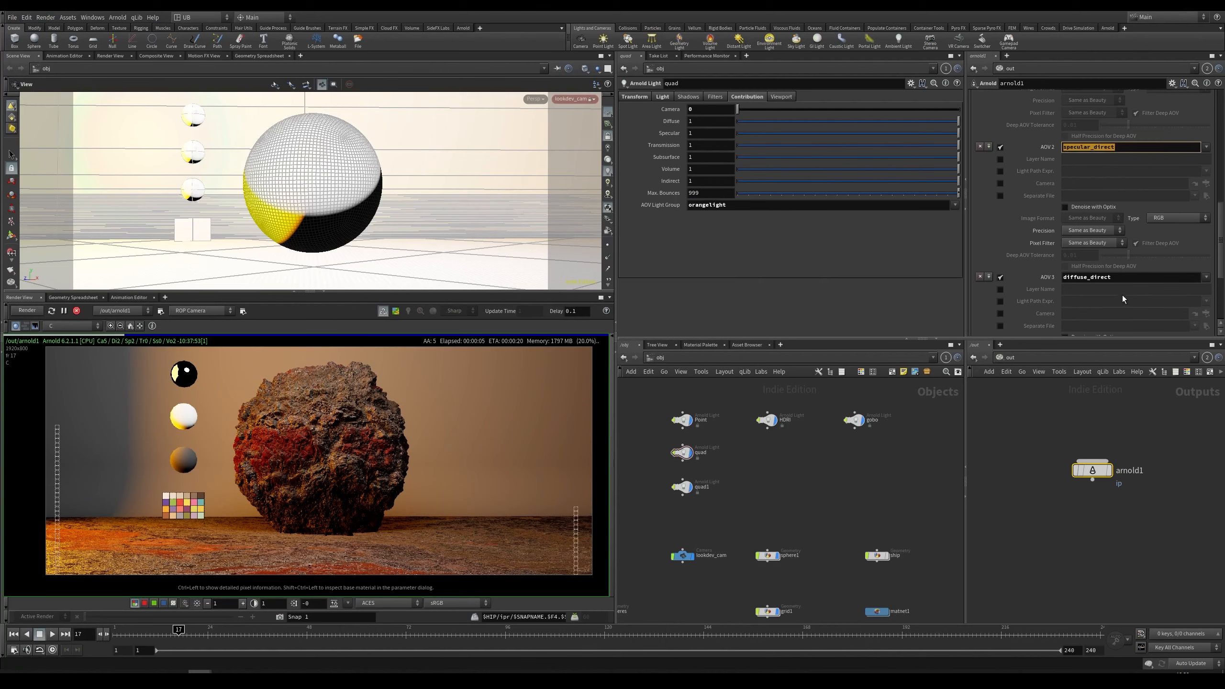
pyautogui.click(83, 327)
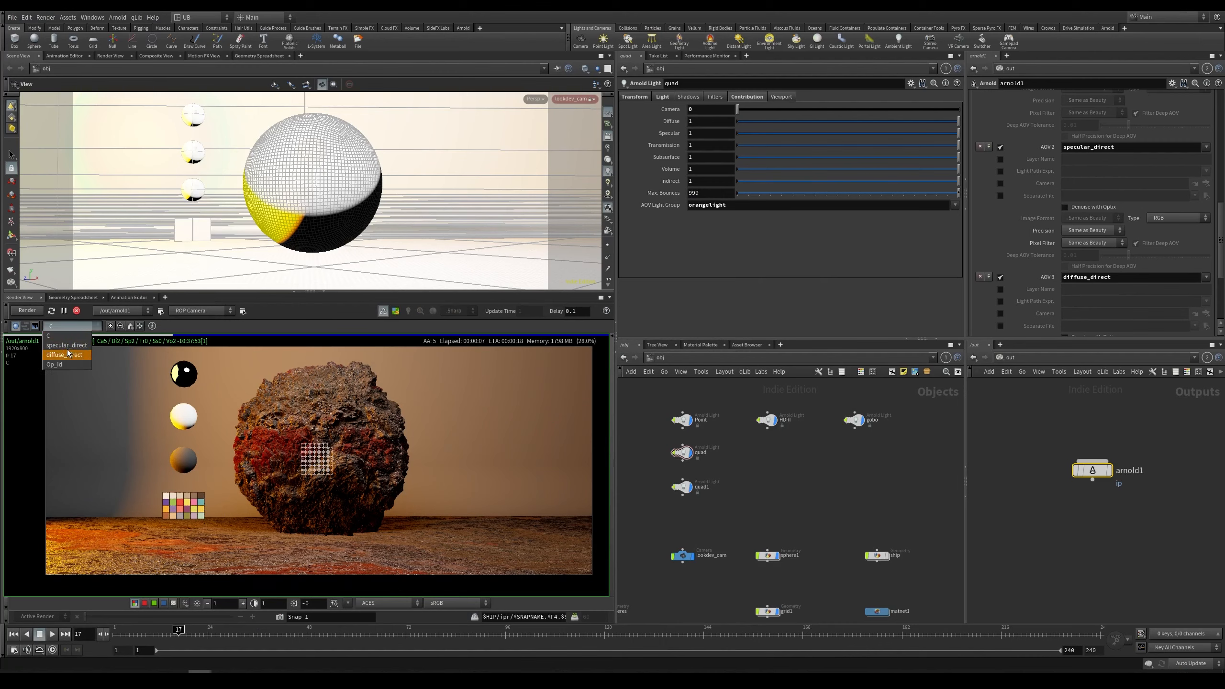
pyautogui.click(1222, 215)
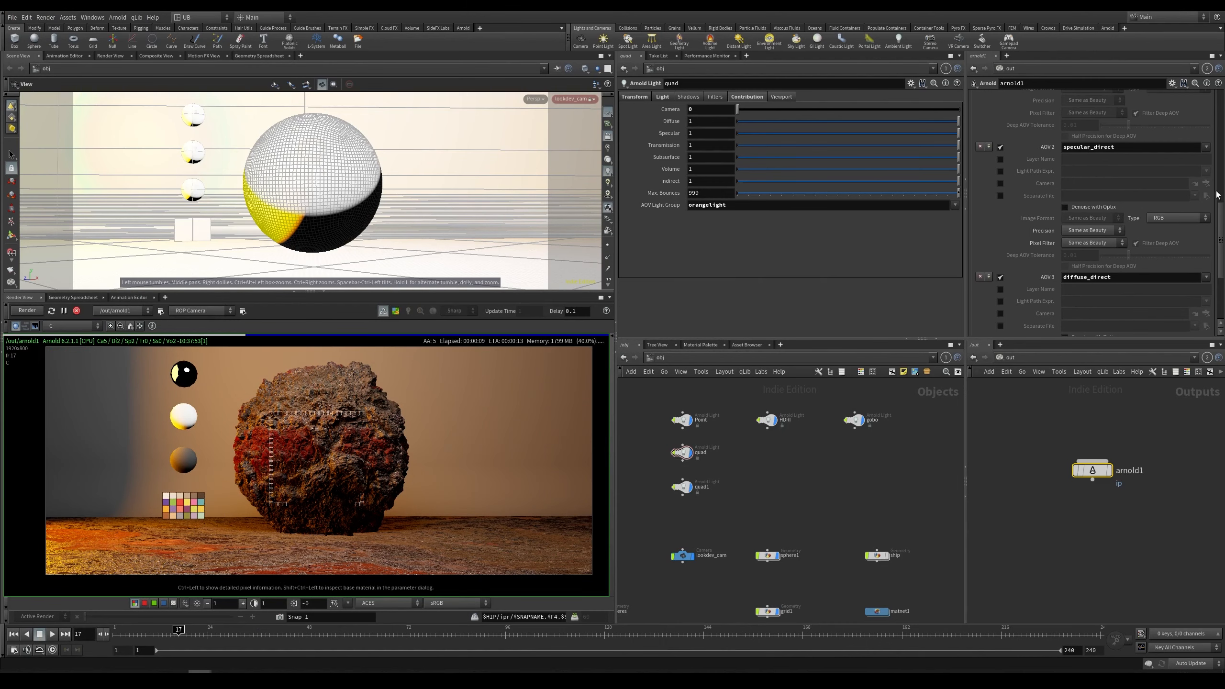
pyautogui.moveTo(1221, 216); pyautogui.dragTo(1221, 162)
pyautogui.click(1102, 188)
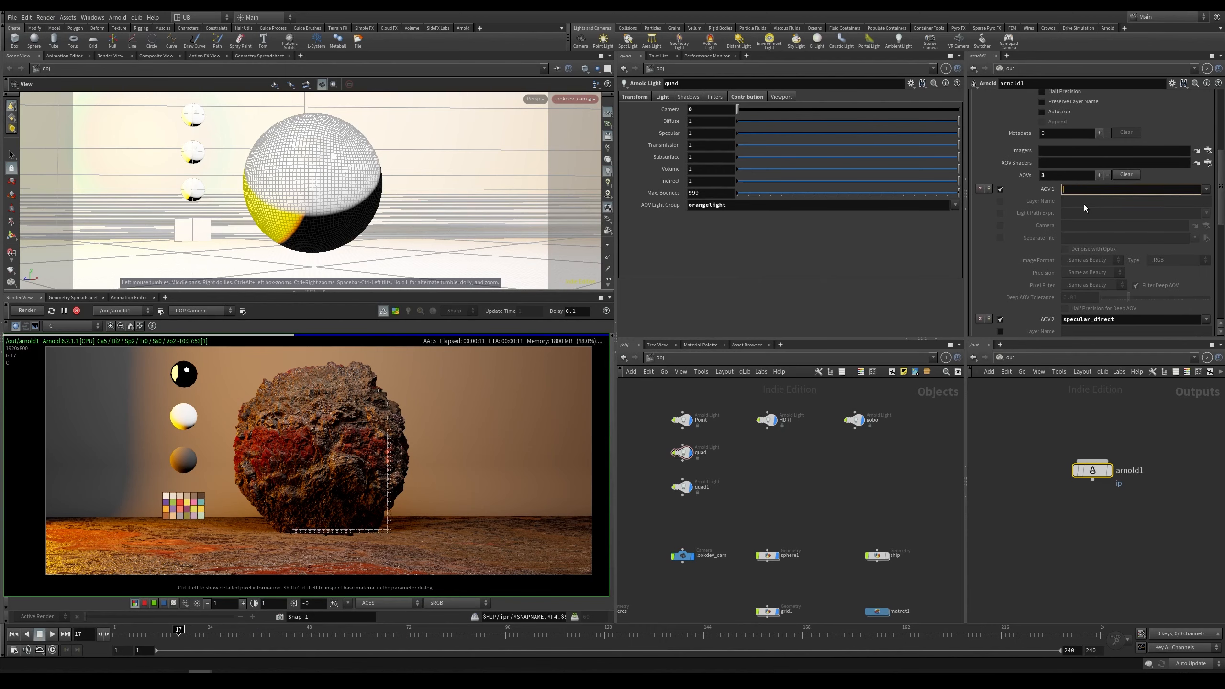
pyautogui.write('RGBA_orangelight')
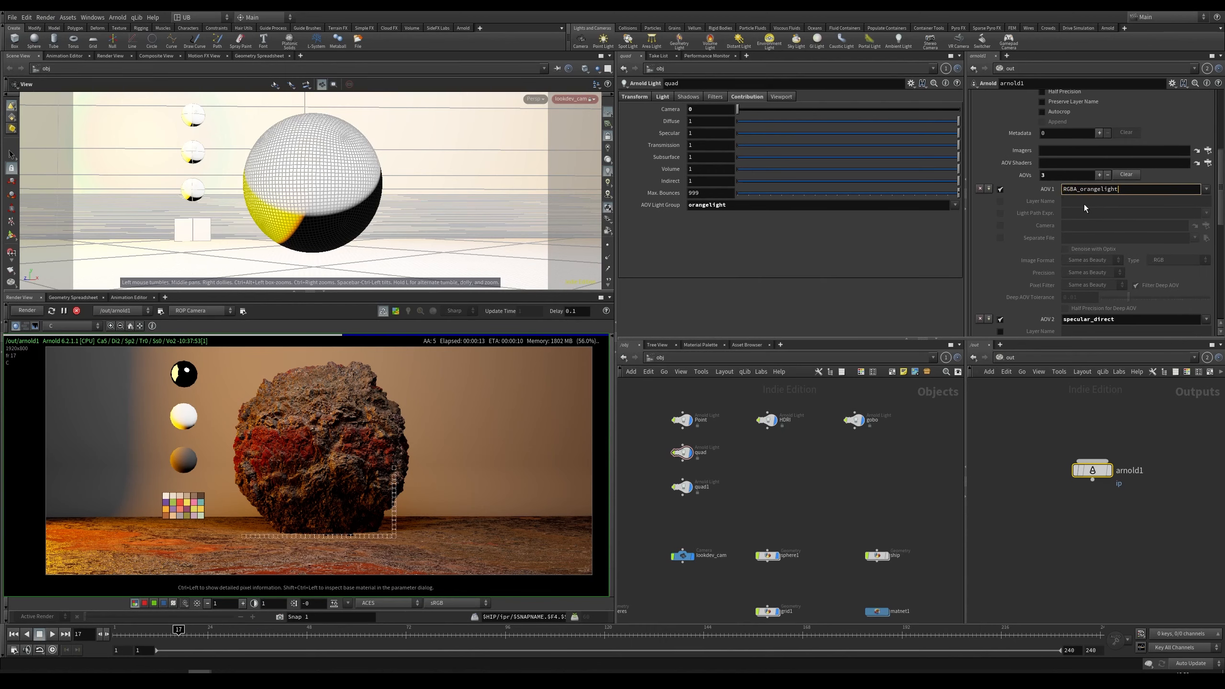
pyautogui.press('Return')
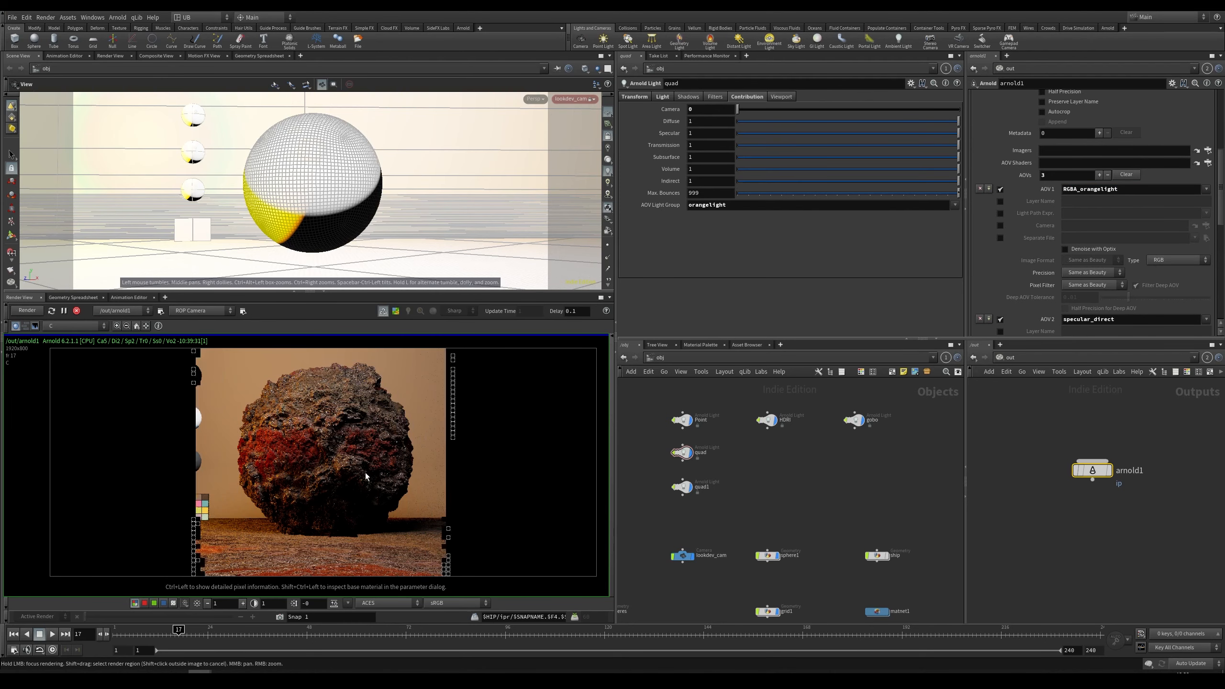
# Step: Preview the RGBA_orangelight AOV in the render view, zoom in on it, and return to the beauty pass
pyautogui.click(73, 325)
pyautogui.click(72, 345)
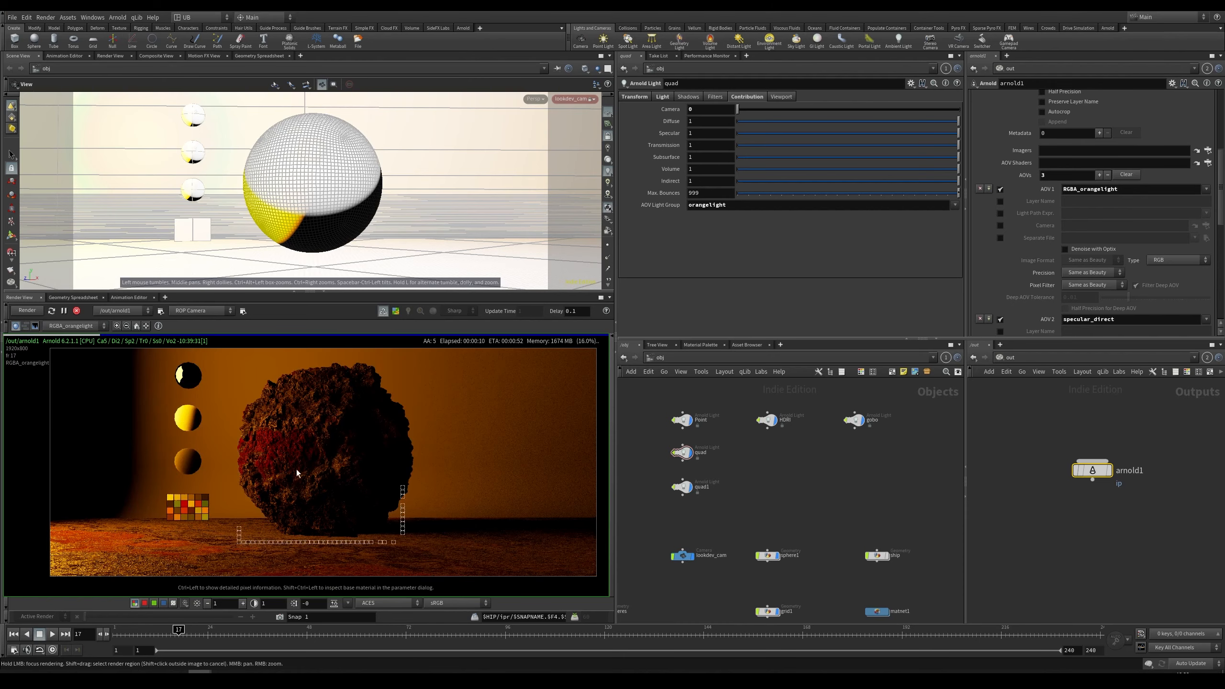
pyautogui.scroll(5, 400, 415)
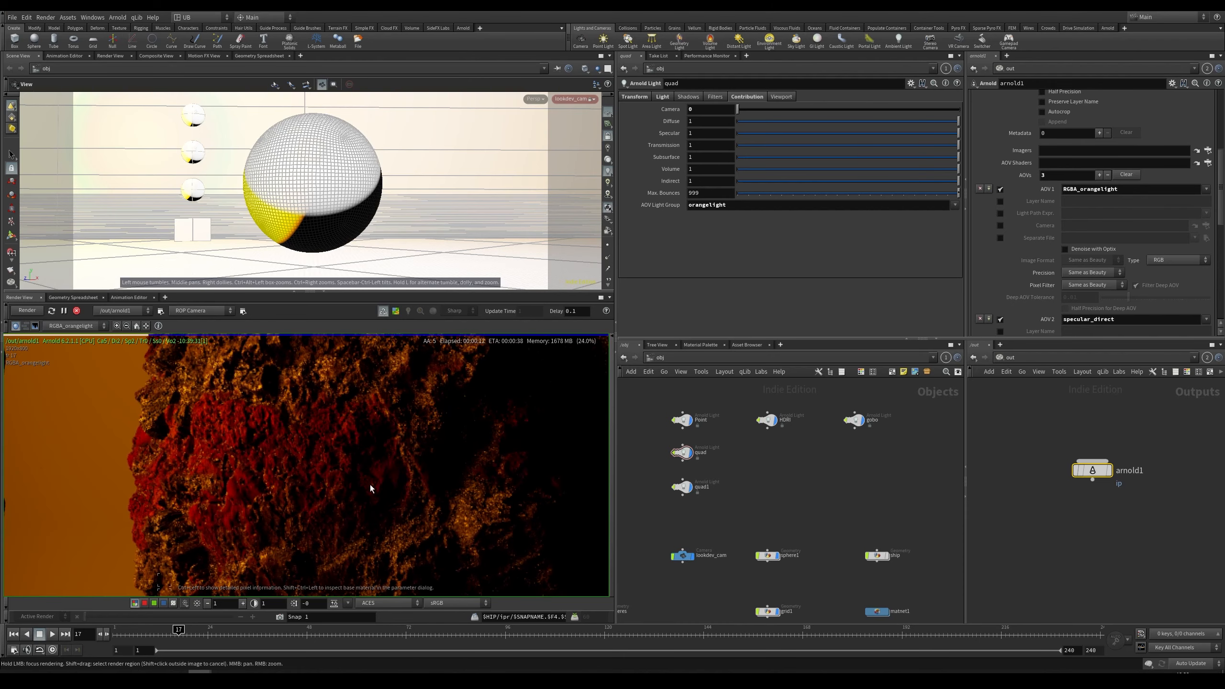
pyautogui.scroll(-5, 371, 488)
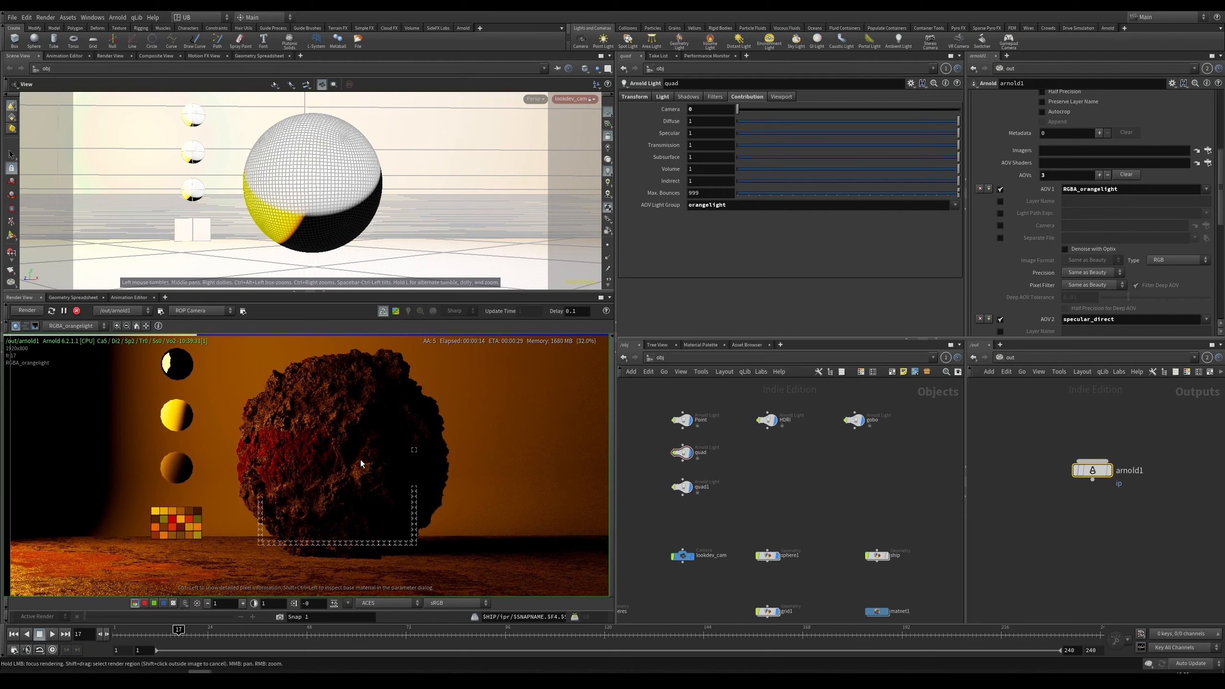
pyautogui.moveTo(378, 385); pyautogui.dragTo(364, 429, button='middle')
pyautogui.press('pageup')
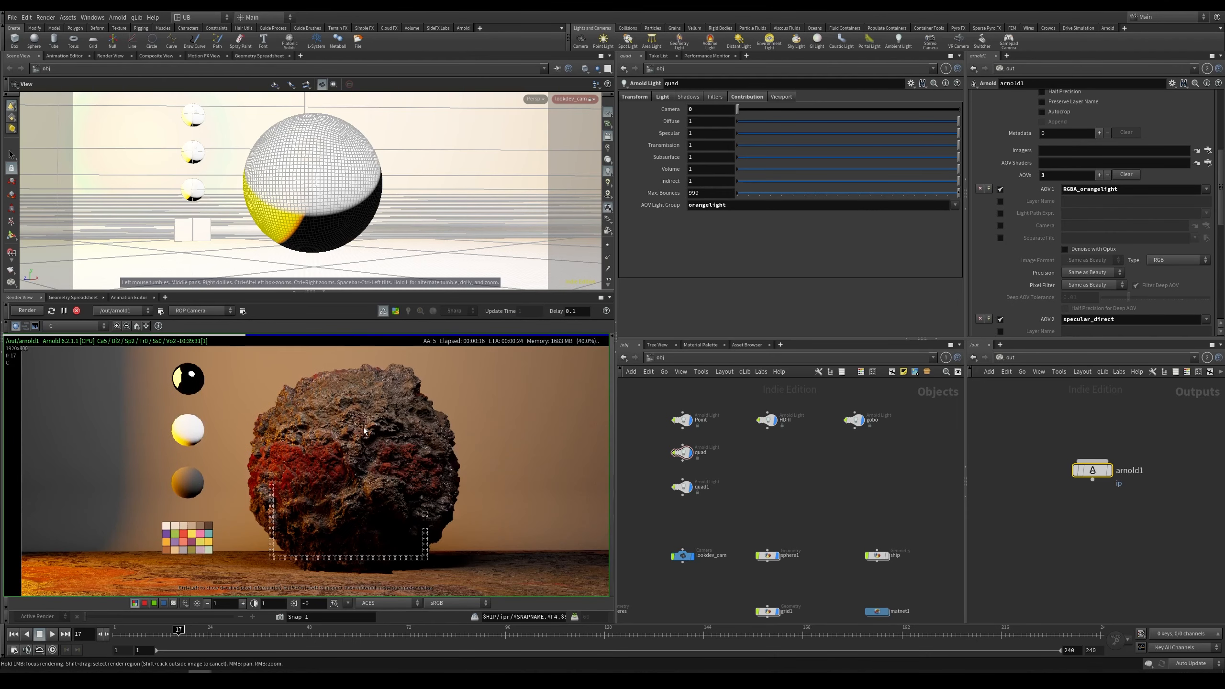
pyautogui.scroll(-3, 382, 439)
pyautogui.scroll(3, 382, 438)
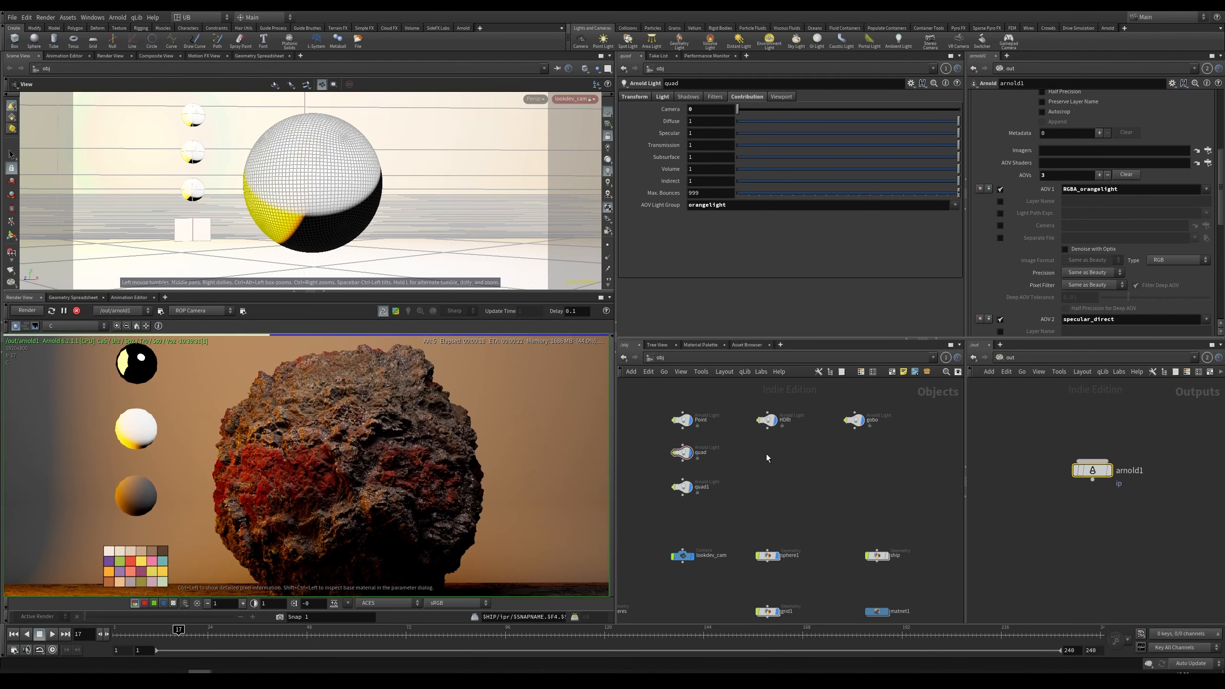
# Step: Select the Point light and add another AOV to the Arnold ROP named RGBA_point
pyautogui.click(678, 420)
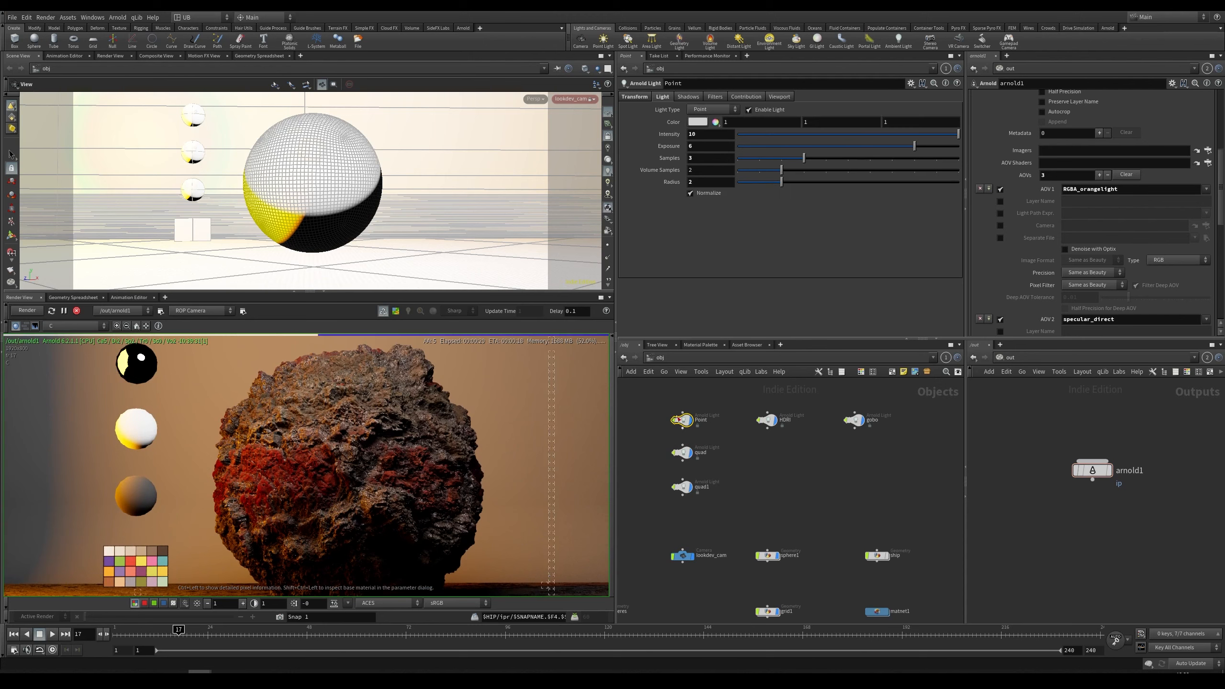
pyautogui.click(751, 98)
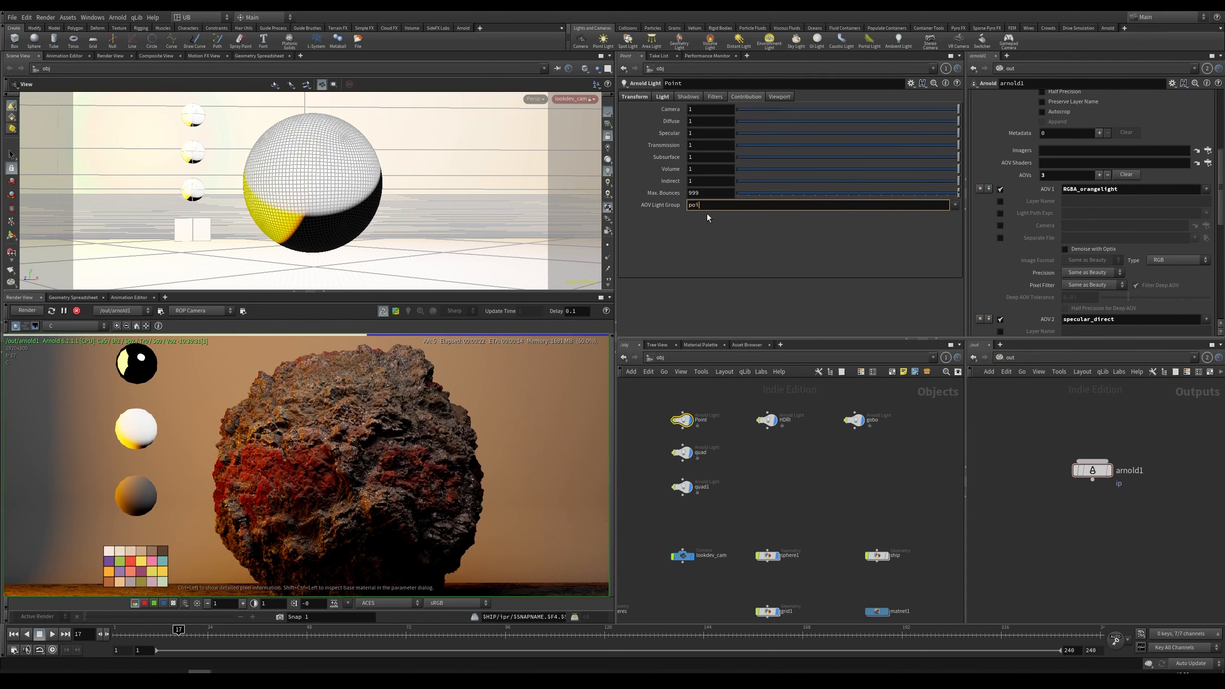
pyautogui.click(988, 189)
pyautogui.scroll(-1, 1028, 190)
pyautogui.write('RGBA_point')
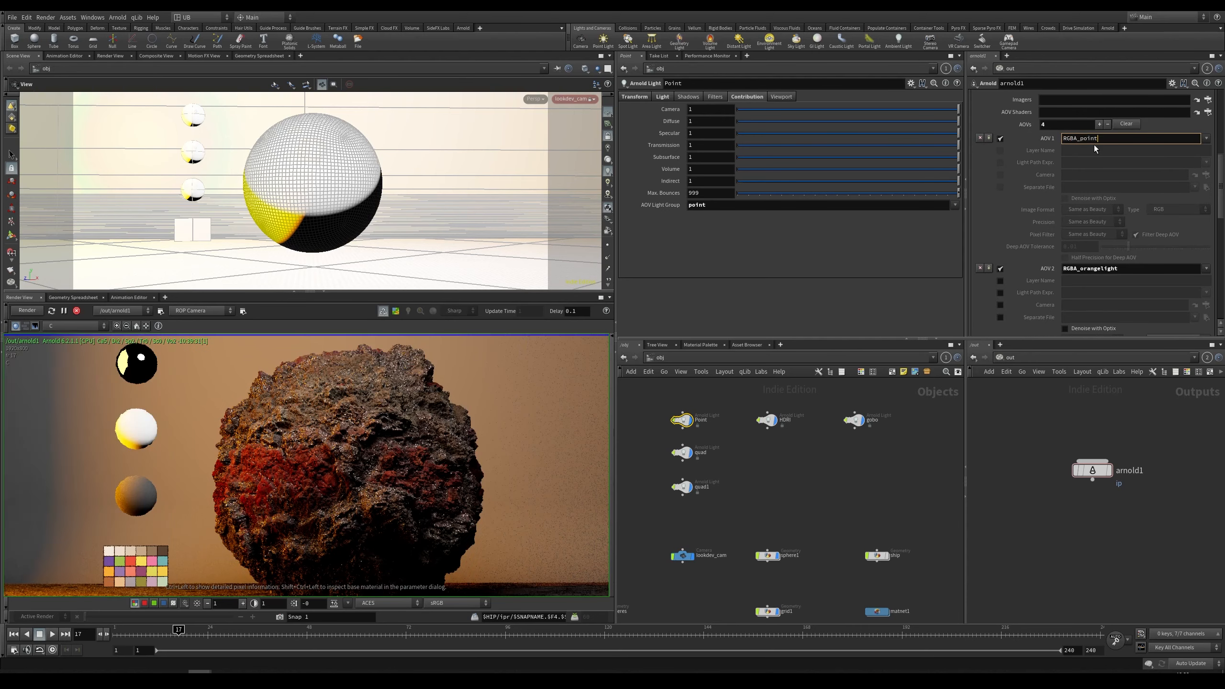
pyautogui.press('Return')
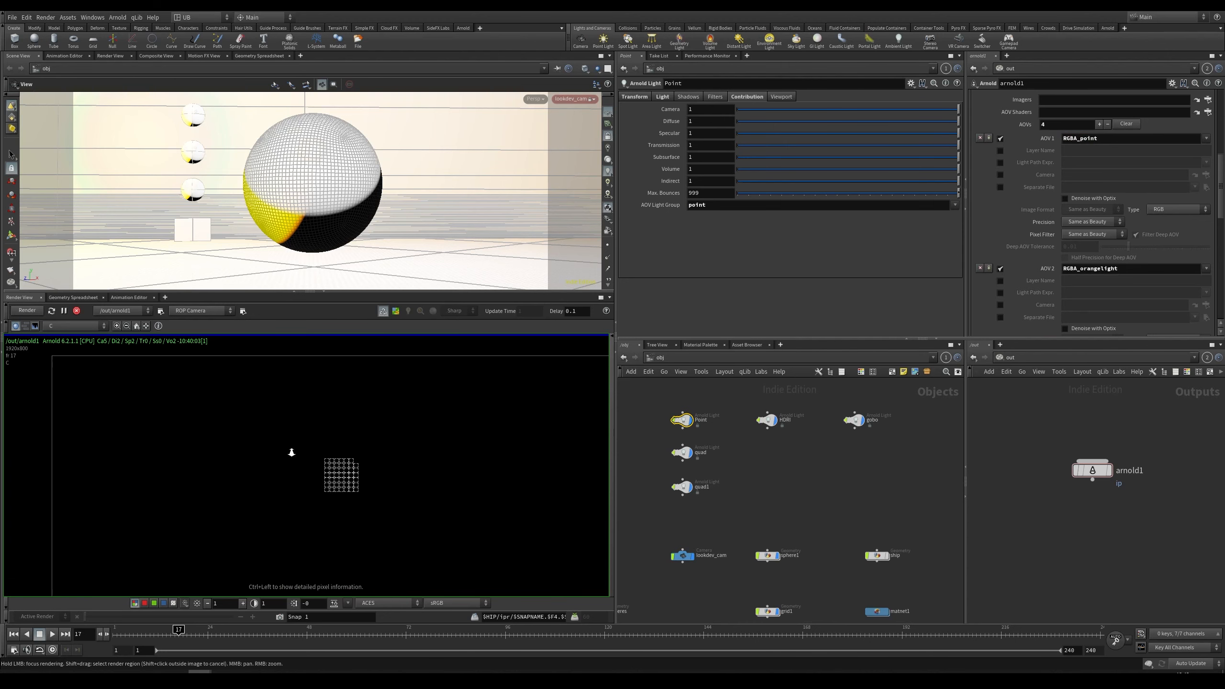
# Step: Preview the RGBA_point AOV in the render view, switch back to the beauty pass and inspect the render
pyautogui.moveTo(295, 452)
pyautogui.mouseDown(button='right')
pyautogui.moveTo(317, 450)
pyautogui.moveTo(300, 457)
pyautogui.mouseUp(button='right')
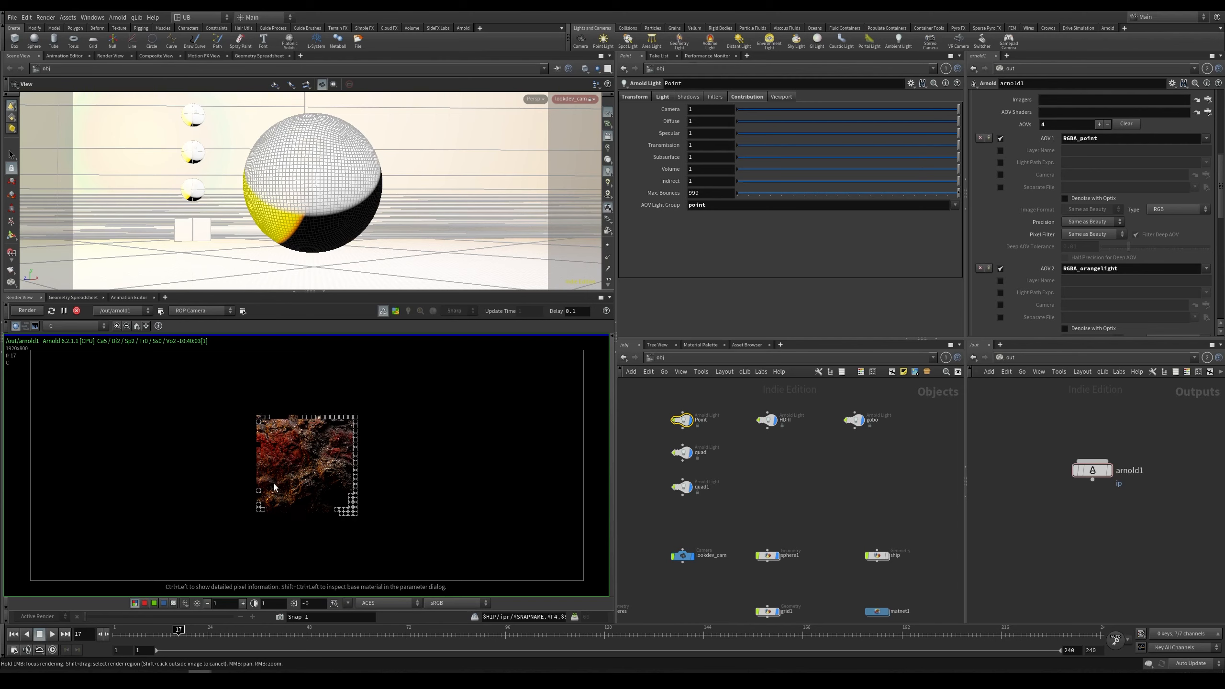
pyautogui.click(90, 326)
pyautogui.click(72, 345)
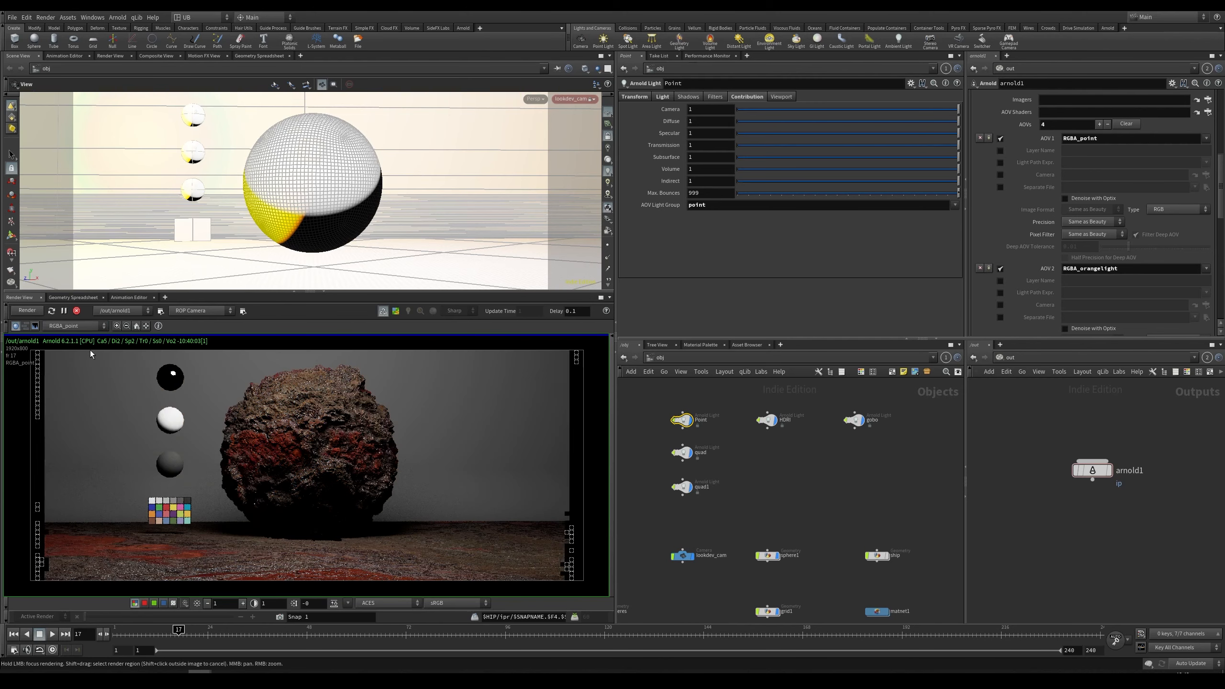
pyautogui.click(73, 326)
pyautogui.click(73, 355)
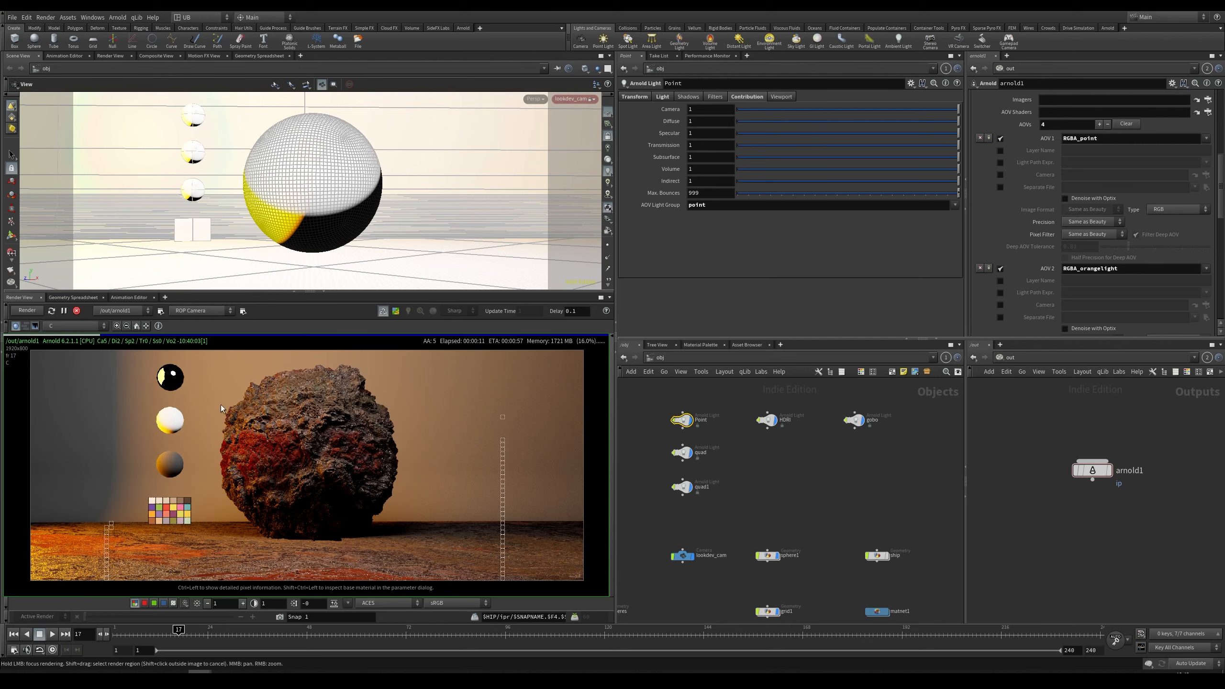
pyautogui.moveTo(313, 465); pyautogui.dragTo(321, 464, button='middle')
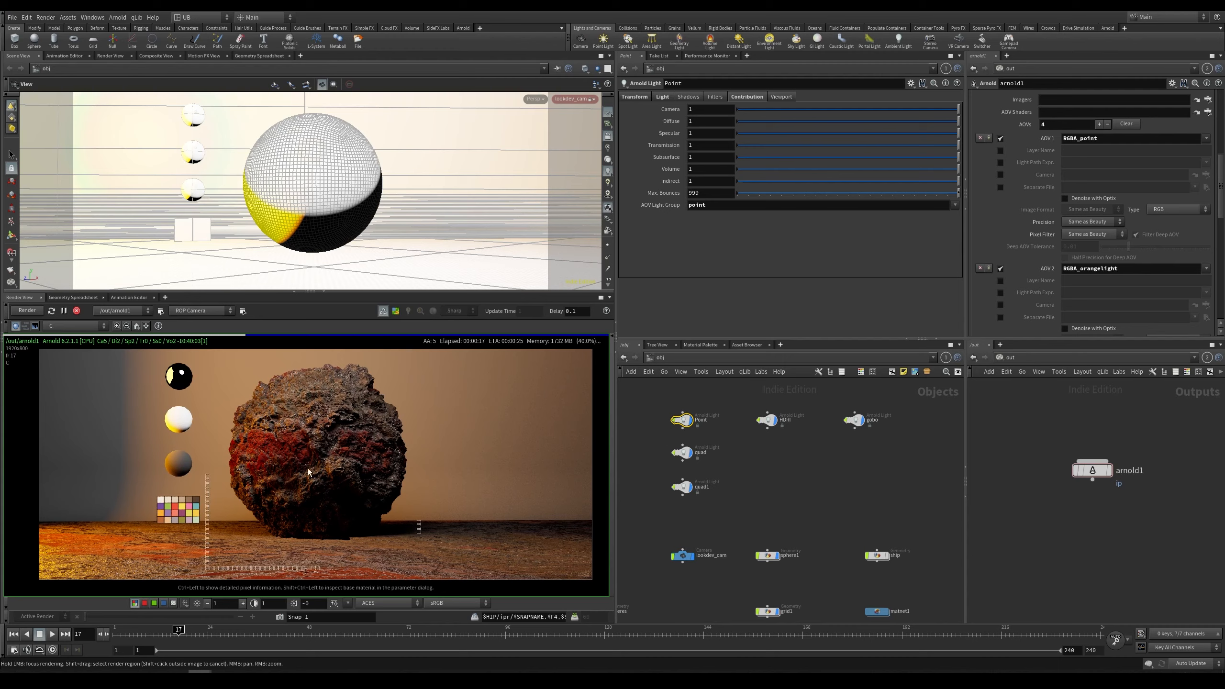
pyautogui.moveTo(309, 472); pyautogui.dragTo(349, 455, button='right')
pyautogui.moveTo(360, 448); pyautogui.dragTo(307, 453, button='middle')
pyautogui.moveTo(313, 437); pyautogui.dragTo(263, 447, button='right')
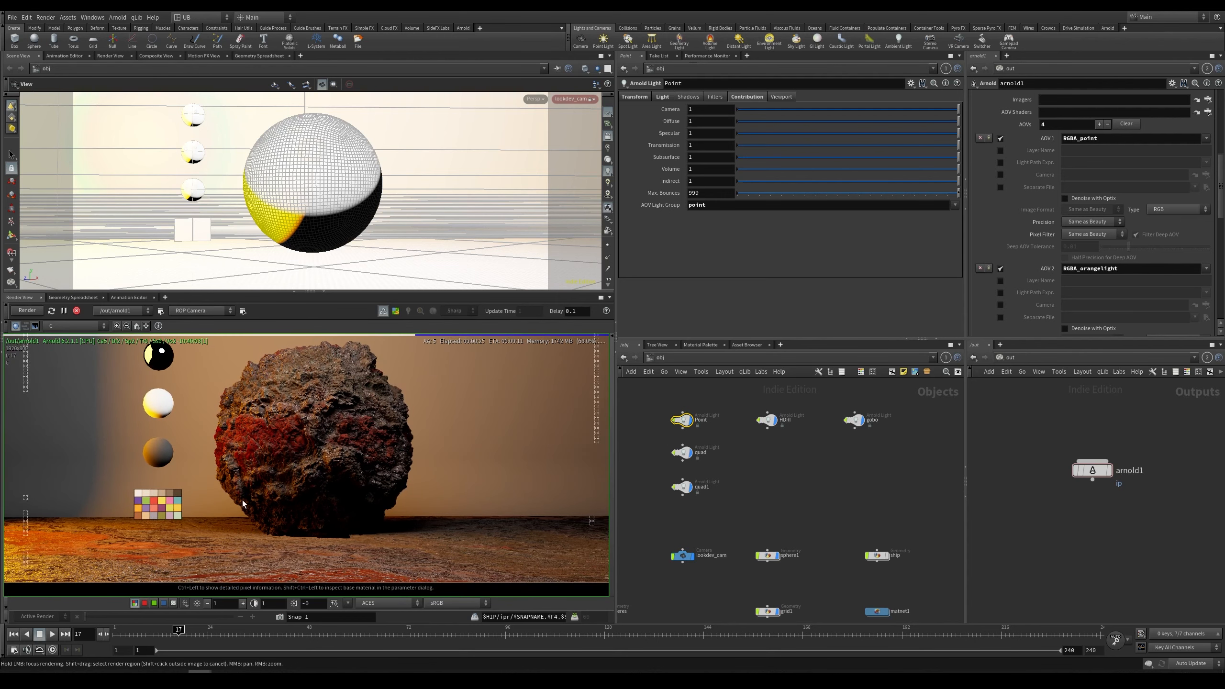
pyautogui.moveTo(322, 439); pyautogui.dragTo(423, 478, button='right')
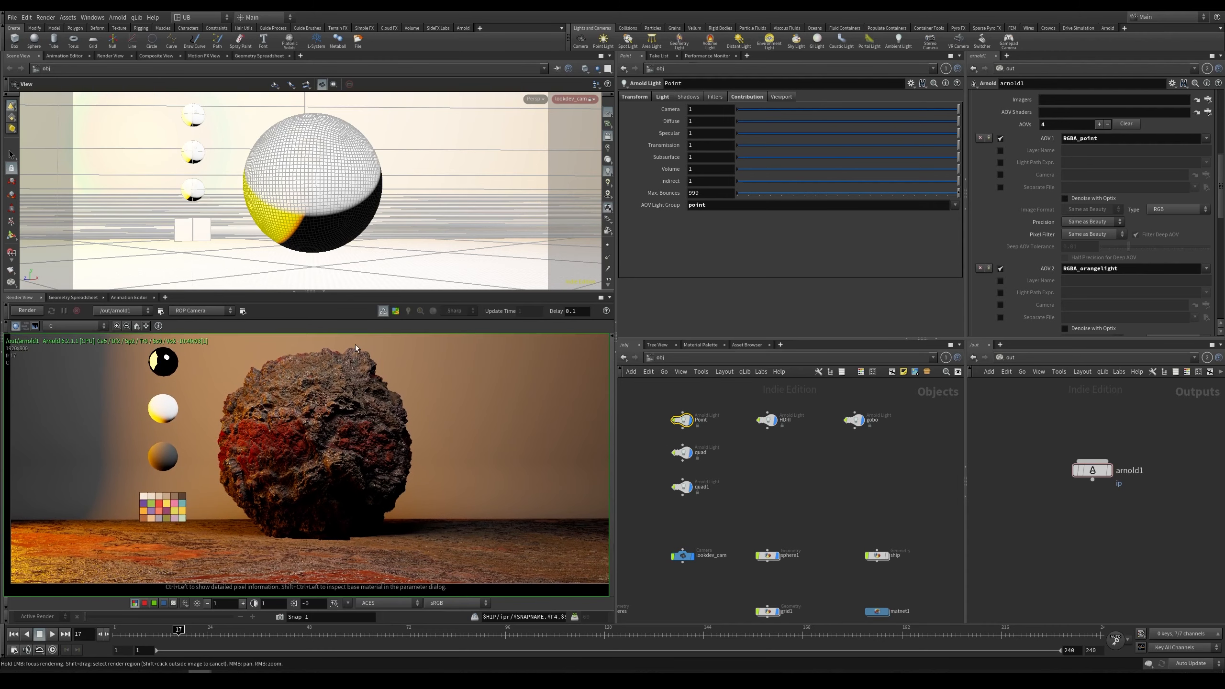
# Step: Bring the spaceship model into the lookdev scene in place of the sphere
pyautogui.moveTo(799, 511); pyautogui.dragTo(785, 446, button='middle')
pyautogui.press('r')
pyautogui.moveTo(783, 447); pyautogui.dragTo(737, 478)
pyautogui.moveTo(837, 440); pyautogui.dragTo(875, 486)
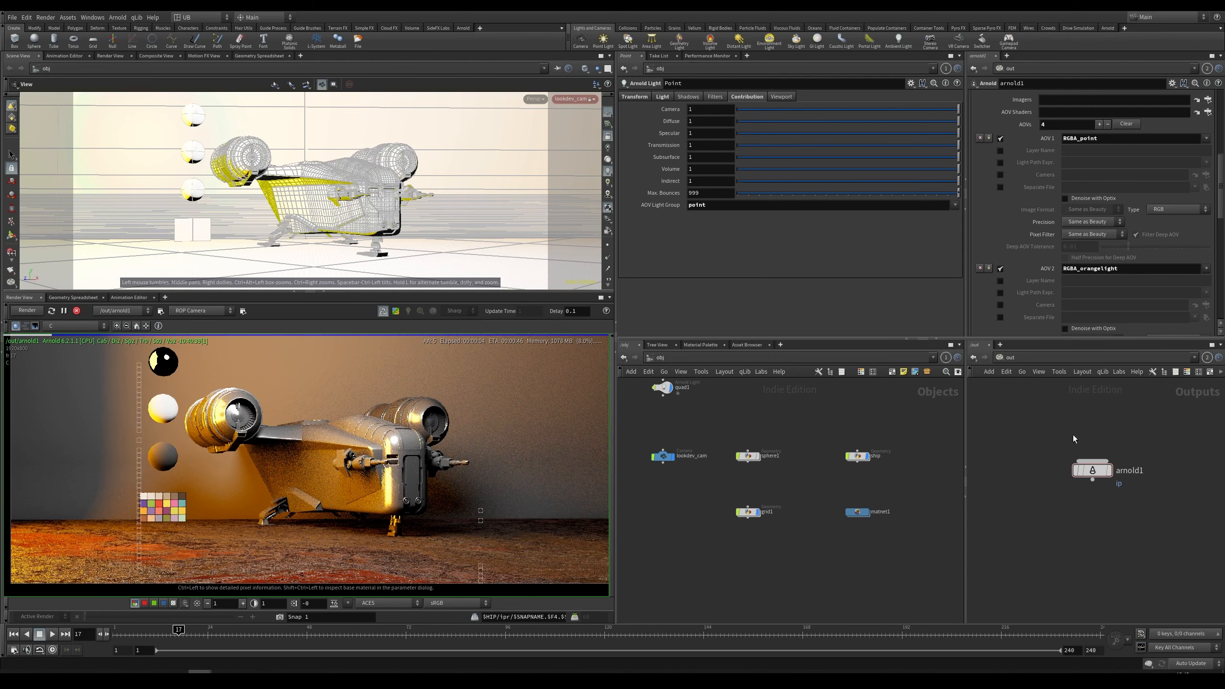
# Step: Set the Arnold ROP's specular ray depth to 1
pyautogui.scroll(10, 1060, 165)
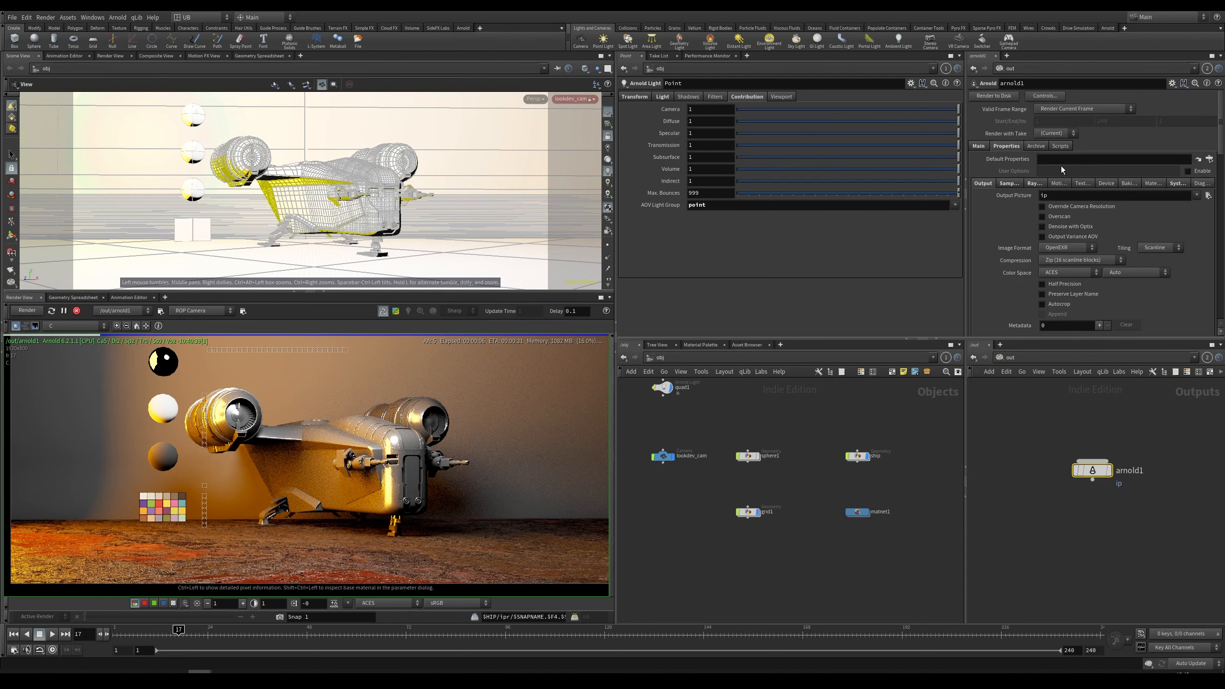
pyautogui.click(1033, 183)
pyautogui.doubleClick(1048, 222)
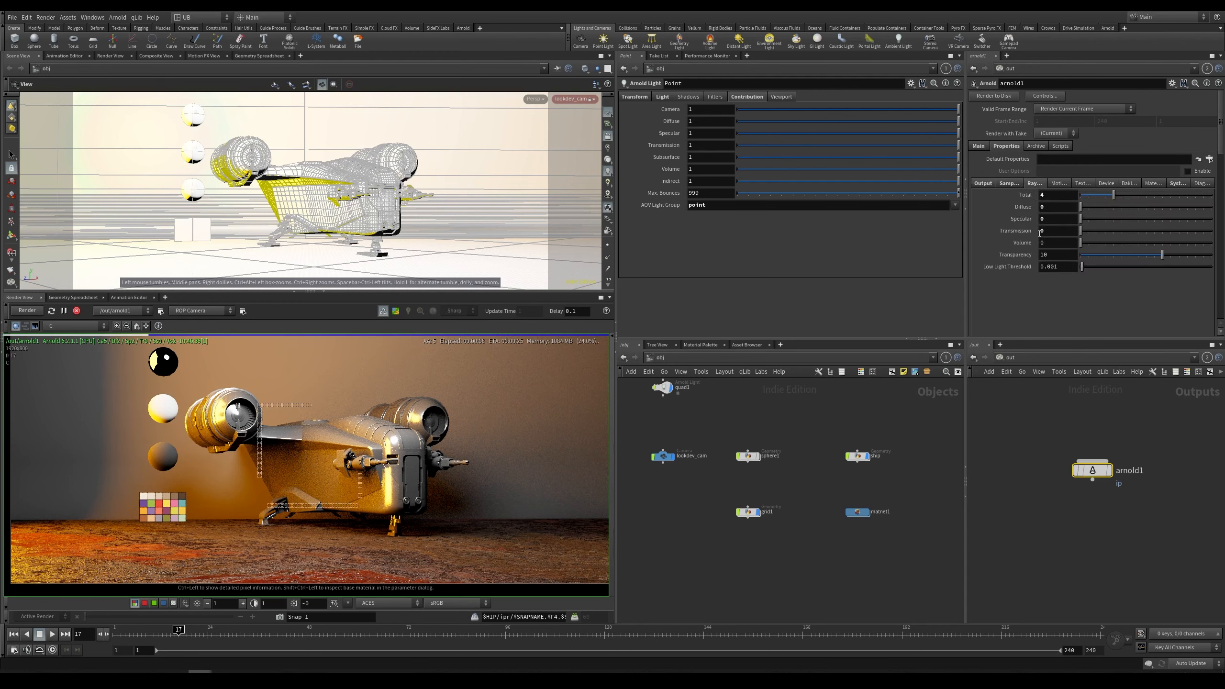
pyautogui.write('1')
pyautogui.scroll(2, 348, 475)
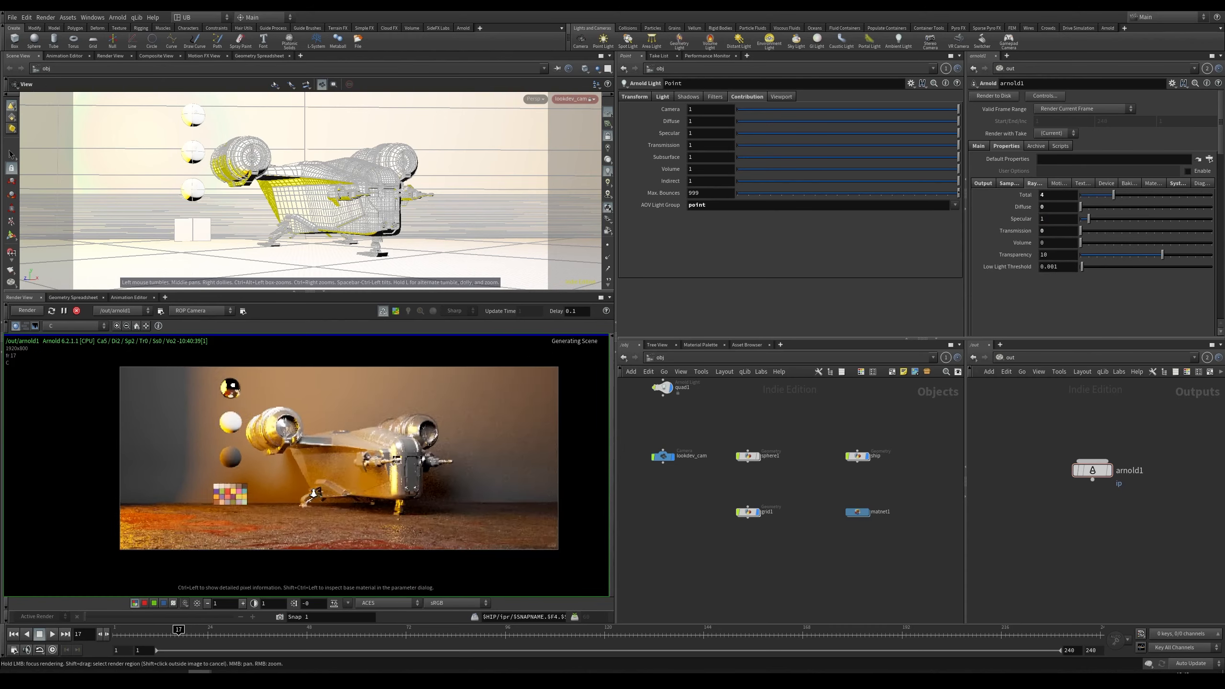
# Step: Select the point and quad lights and disable them so they no longer light the scene
pyautogui.press('h')
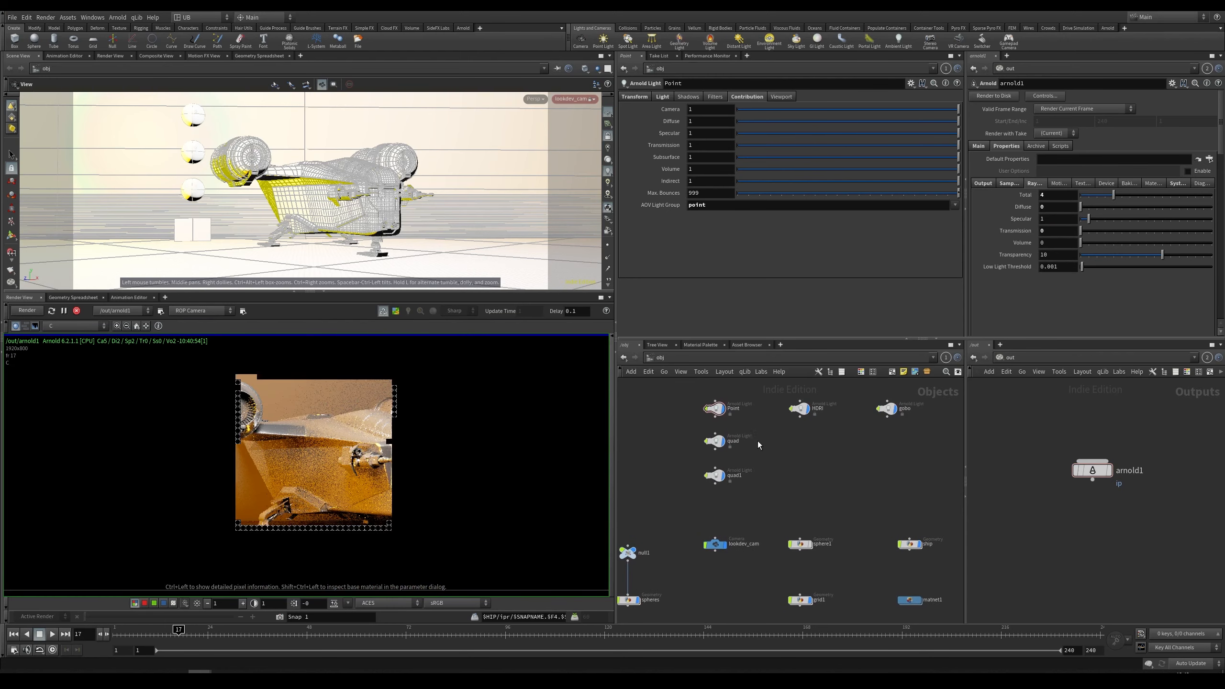
pyautogui.moveTo(754, 396); pyautogui.dragTo(699, 486)
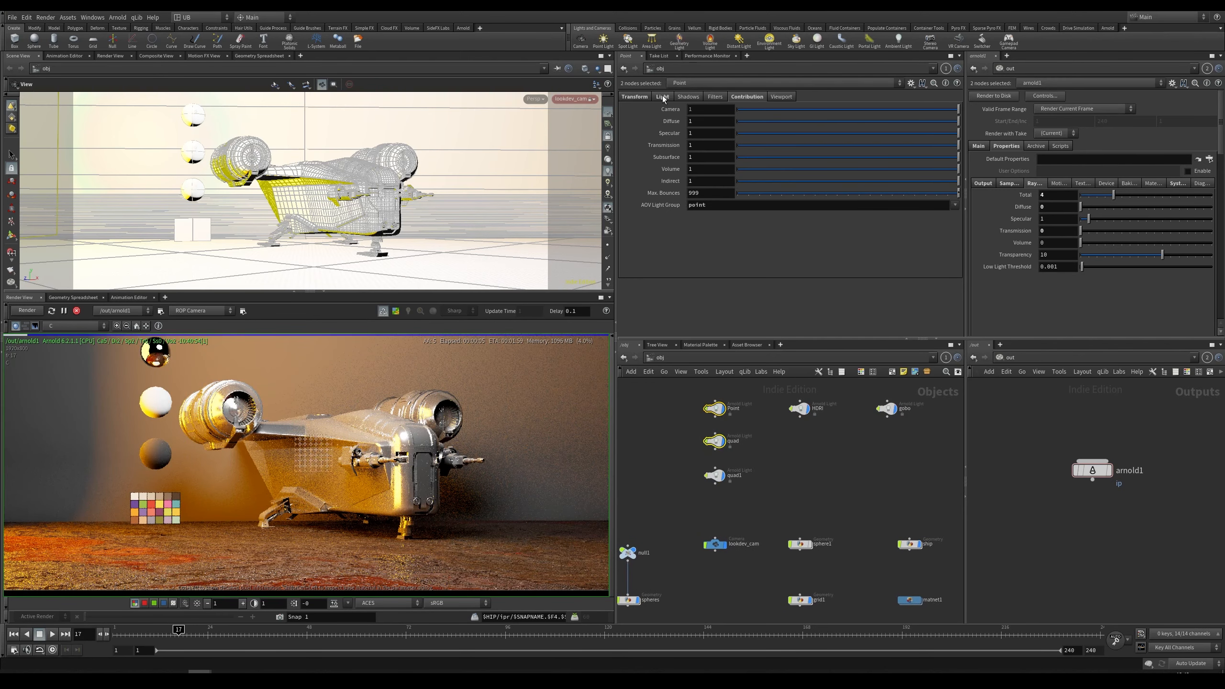
pyautogui.click(662, 97)
pyautogui.click(748, 110)
# Step: Select the HDRI light and set the render view's display exposure to 0.5
pyautogui.click(799, 408)
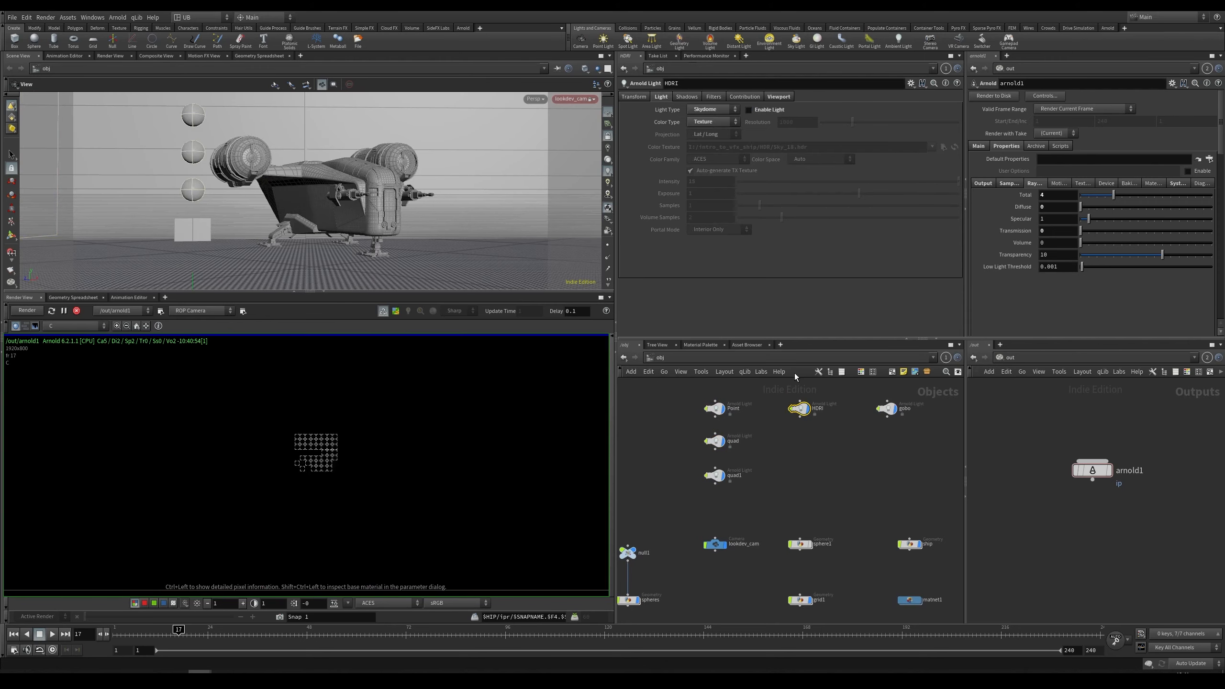
pyautogui.moveTo(780, 478); pyautogui.dragTo(771, 473, button='middle')
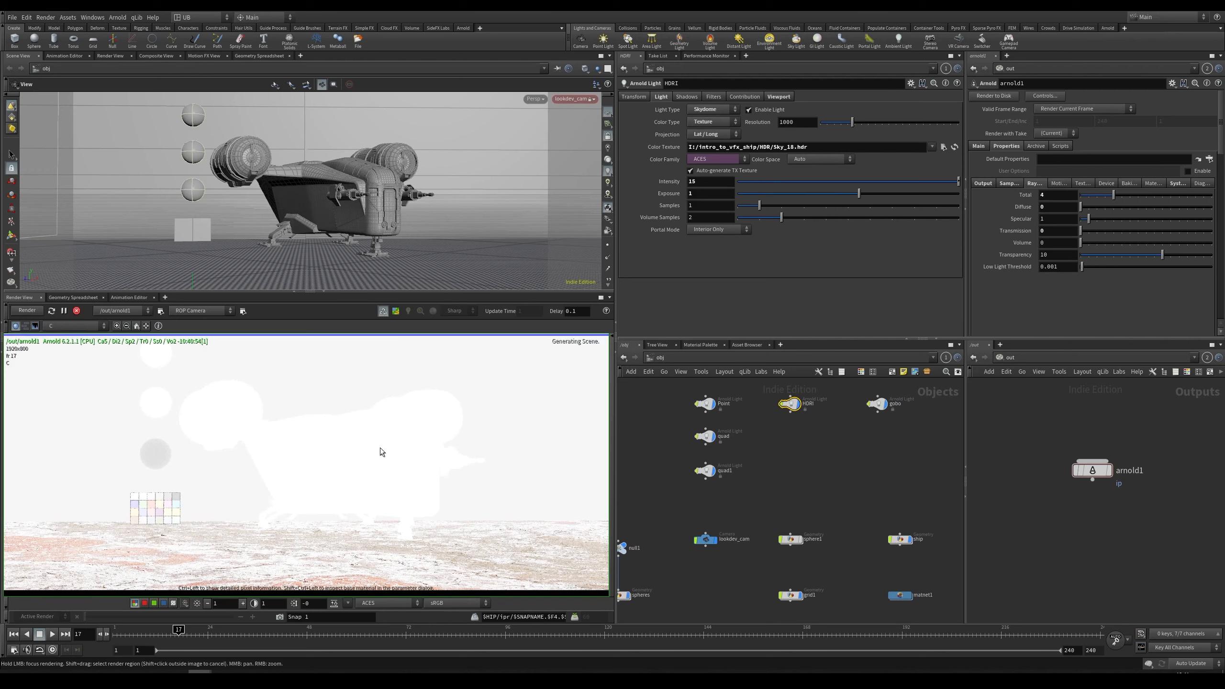
pyautogui.moveTo(380, 448)
pyautogui.mouseDown(button='right')
pyautogui.moveTo(369, 467)
pyautogui.moveTo(395, 456)
pyautogui.mouseUp(button='right')
pyautogui.moveTo(398, 459); pyautogui.dragTo(406, 471, button='middle')
pyautogui.moveTo(404, 449); pyautogui.dragTo(384, 467, button='right')
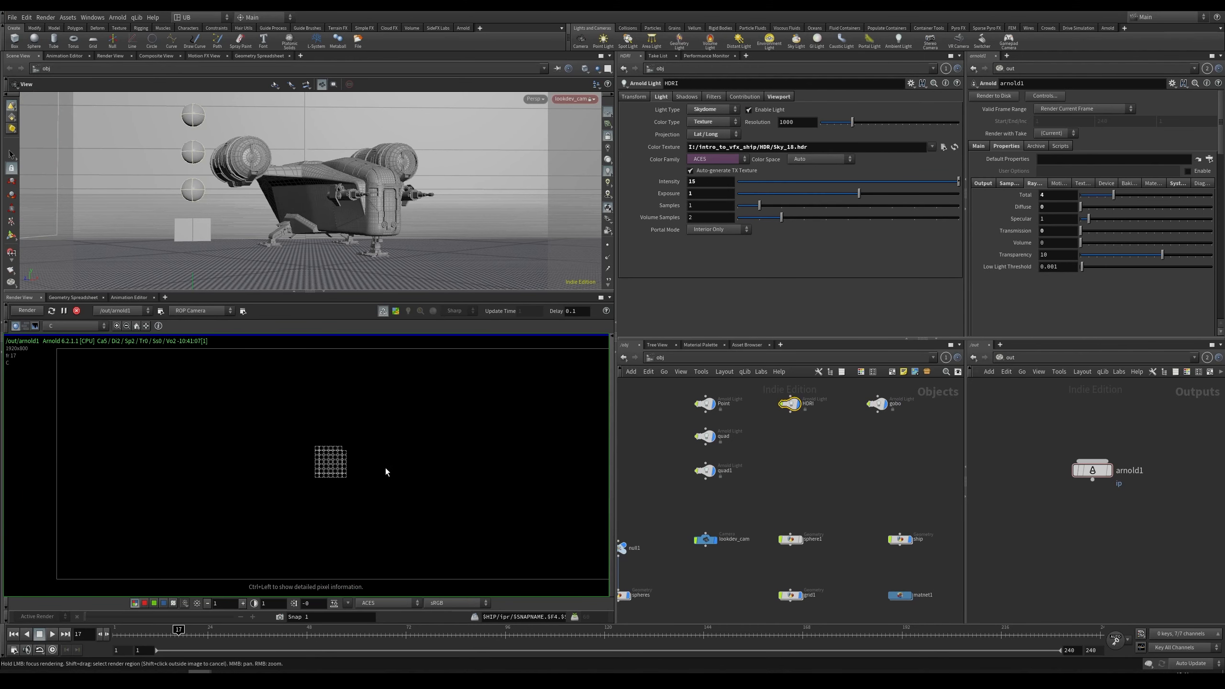
pyautogui.moveTo(403, 495); pyautogui.dragTo(380, 494, button='middle')
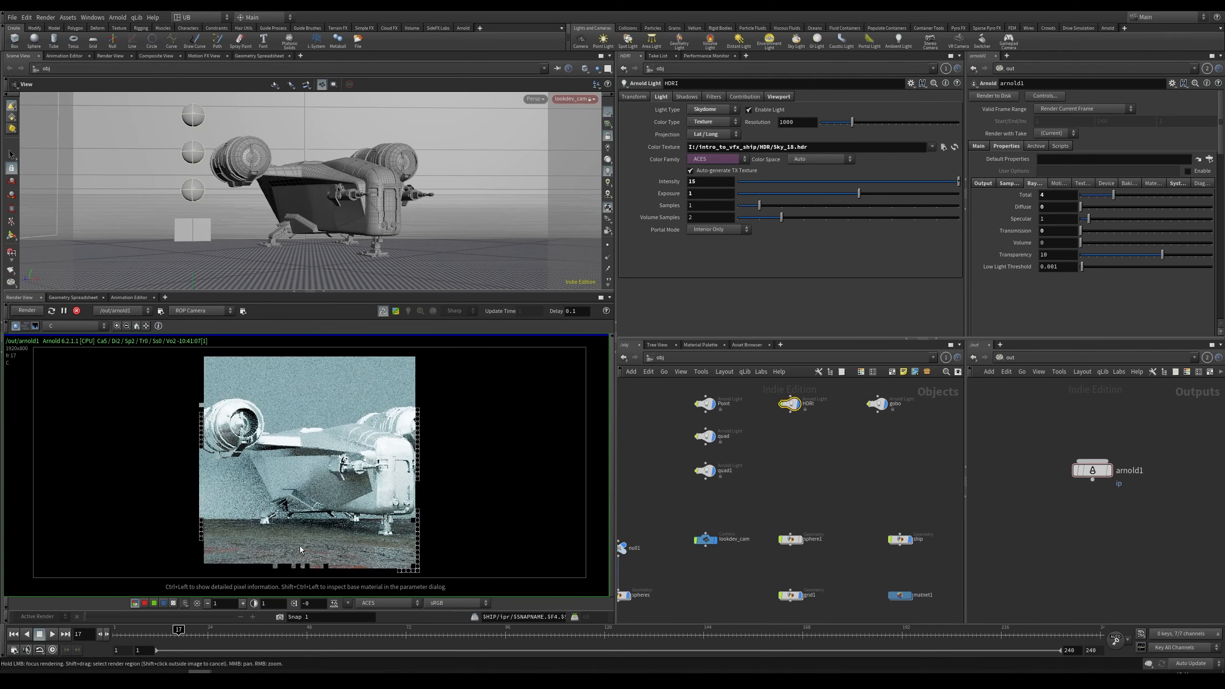
pyautogui.click(207, 602)
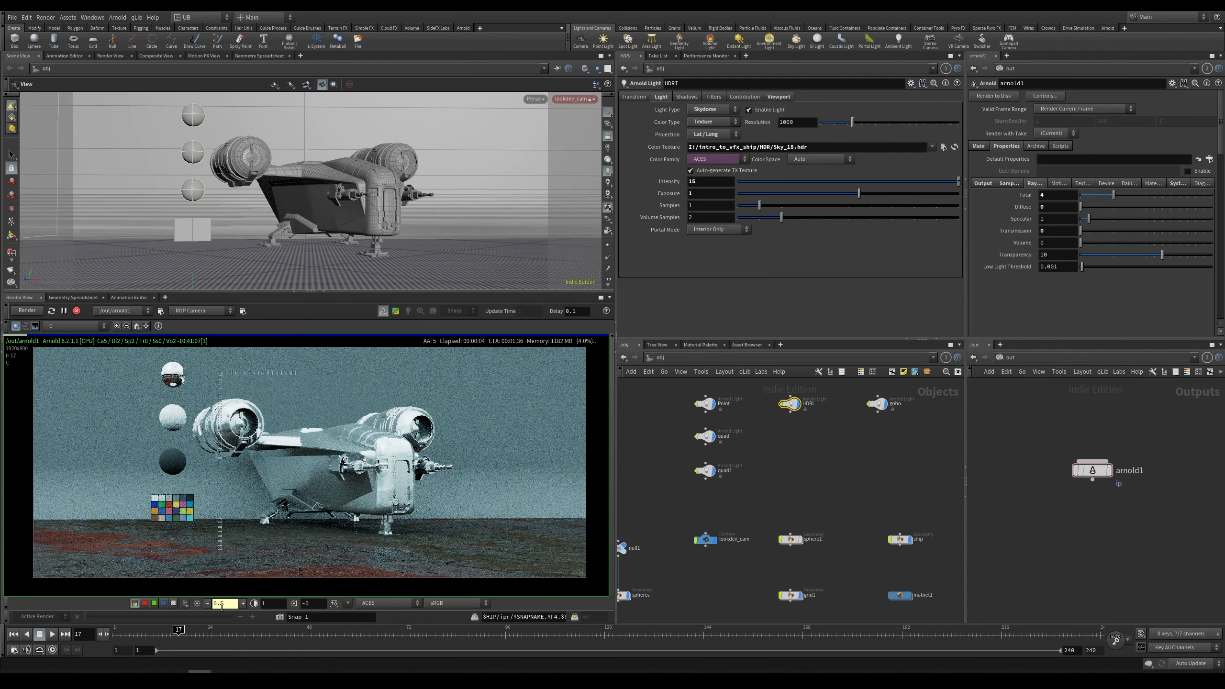
pyautogui.moveTo(326, 477); pyautogui.dragTo(358, 480, button='right')
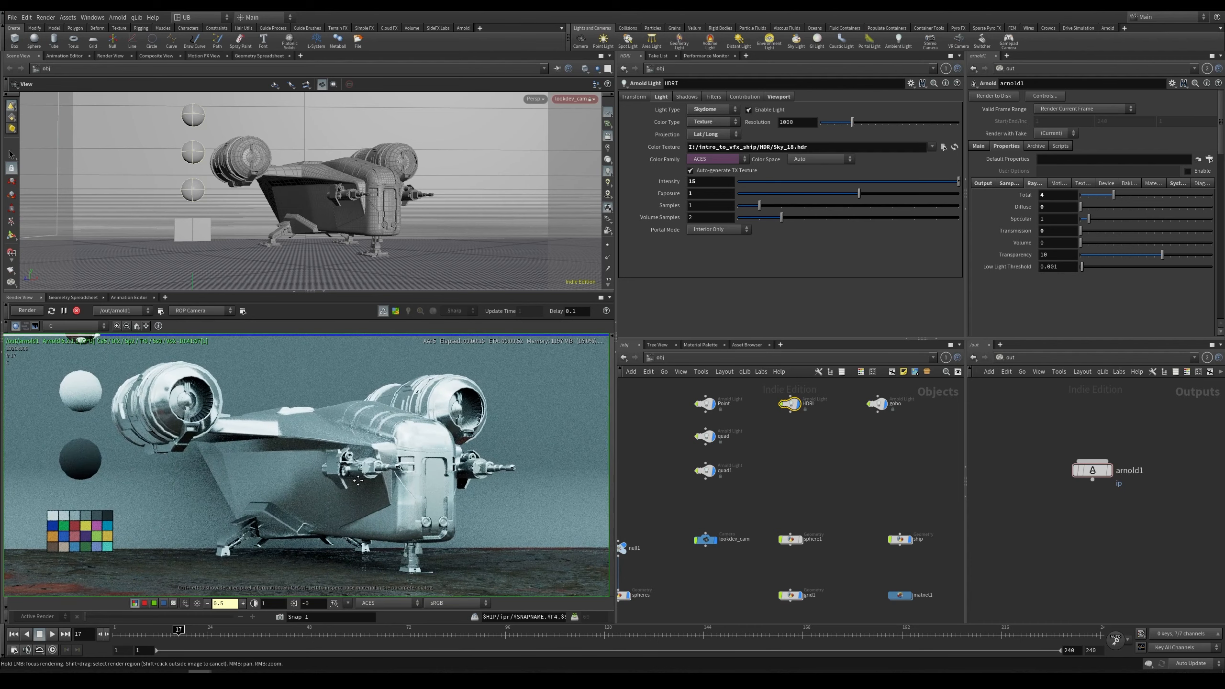
pyautogui.moveTo(358, 481)
pyautogui.mouseDown(button='middle')
pyautogui.moveTo(384, 483)
pyautogui.moveTo(340, 457)
pyautogui.moveTo(335, 482)
pyautogui.mouseUp(button='middle')
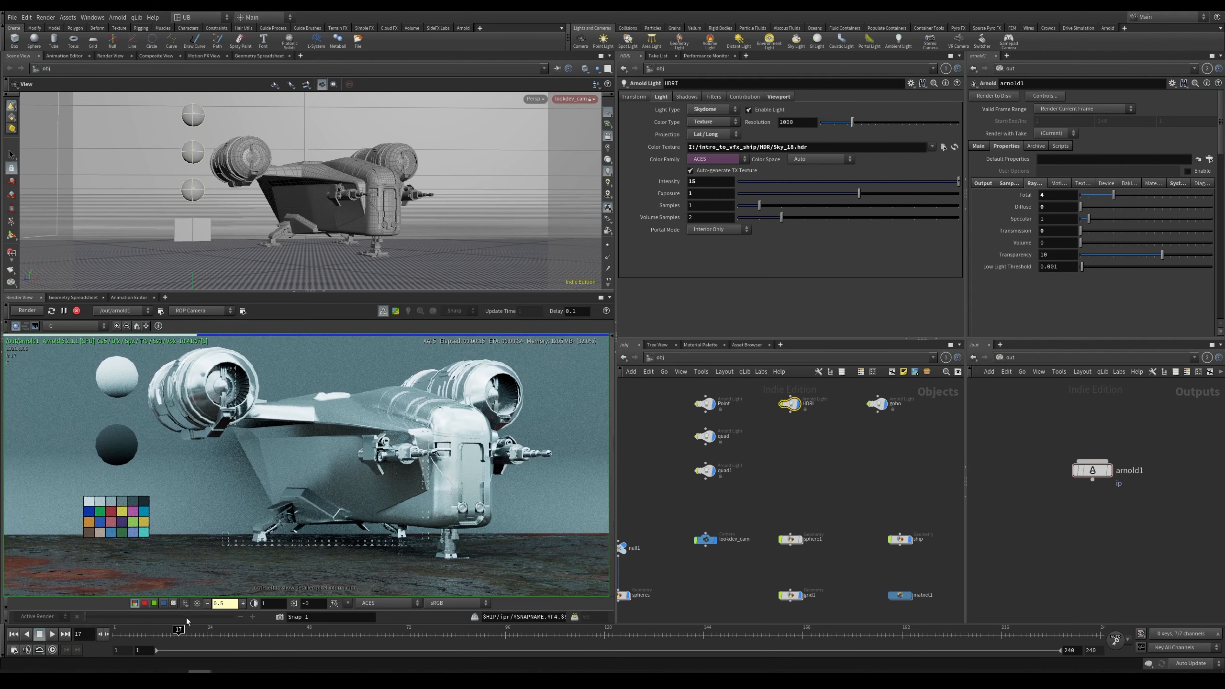
# Step: Inspect the HDRI-lit ship render up close in the render view
pyautogui.moveTo(422, 452); pyautogui.dragTo(405, 471, button='middle')
pyautogui.scroll(4, 411, 432)
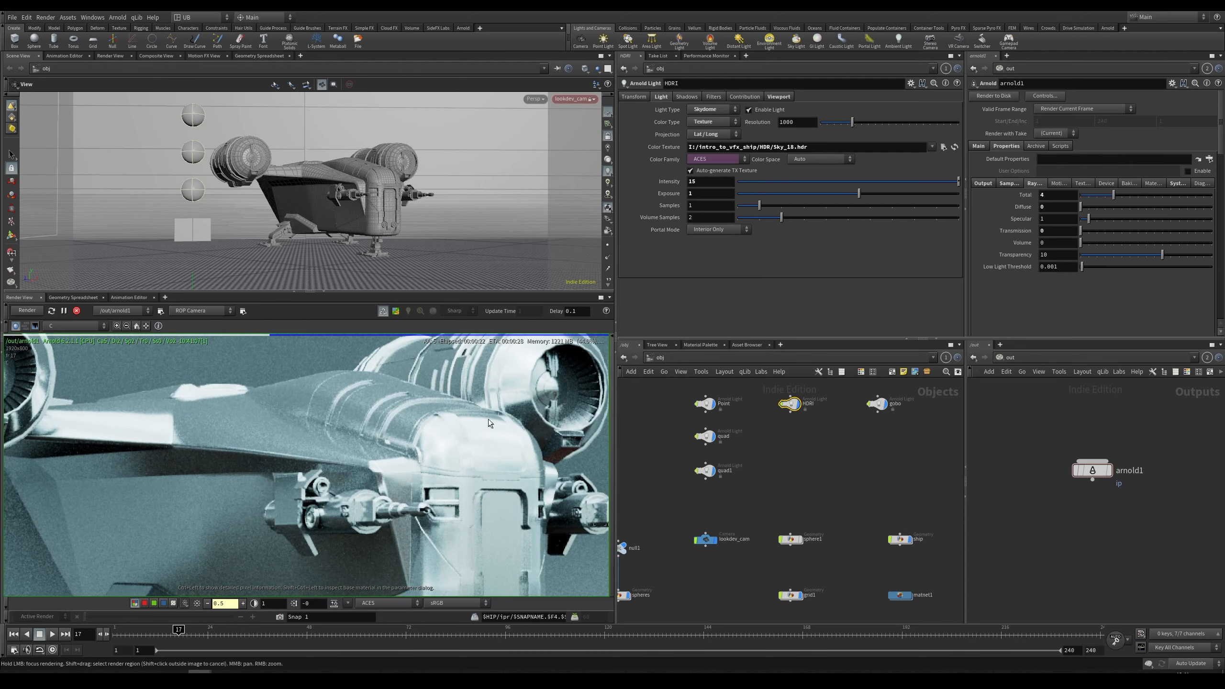
pyautogui.scroll(2, 385, 414)
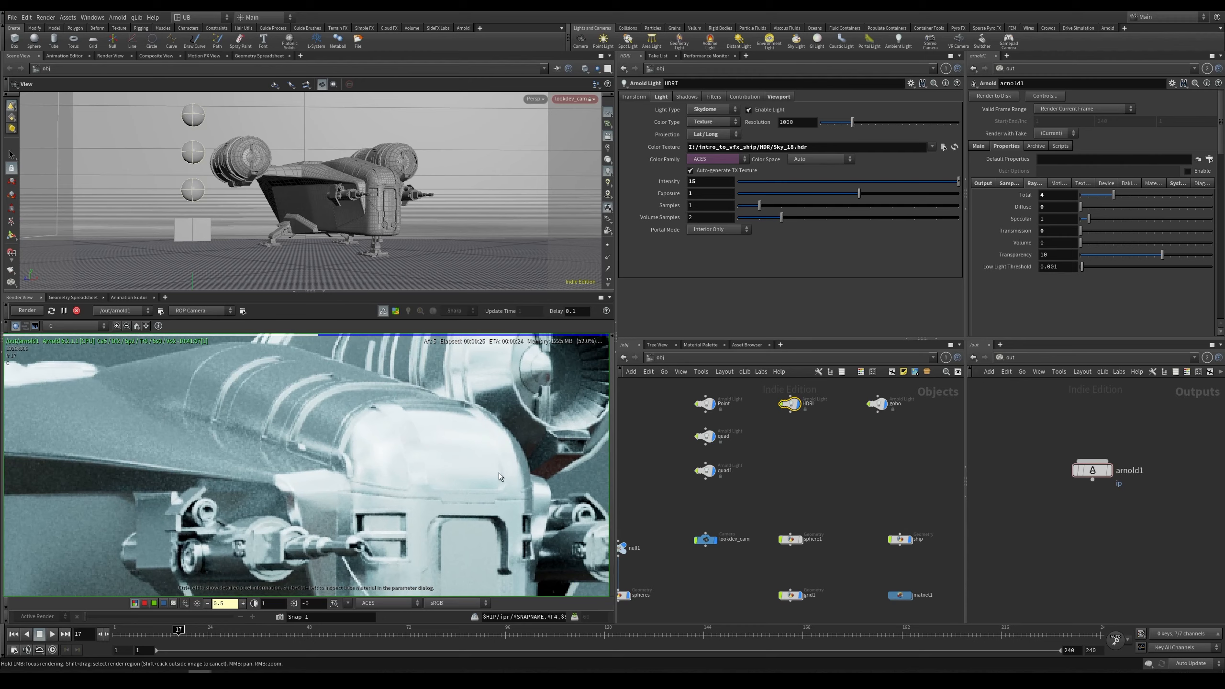
pyautogui.scroll(-4, 285, 404)
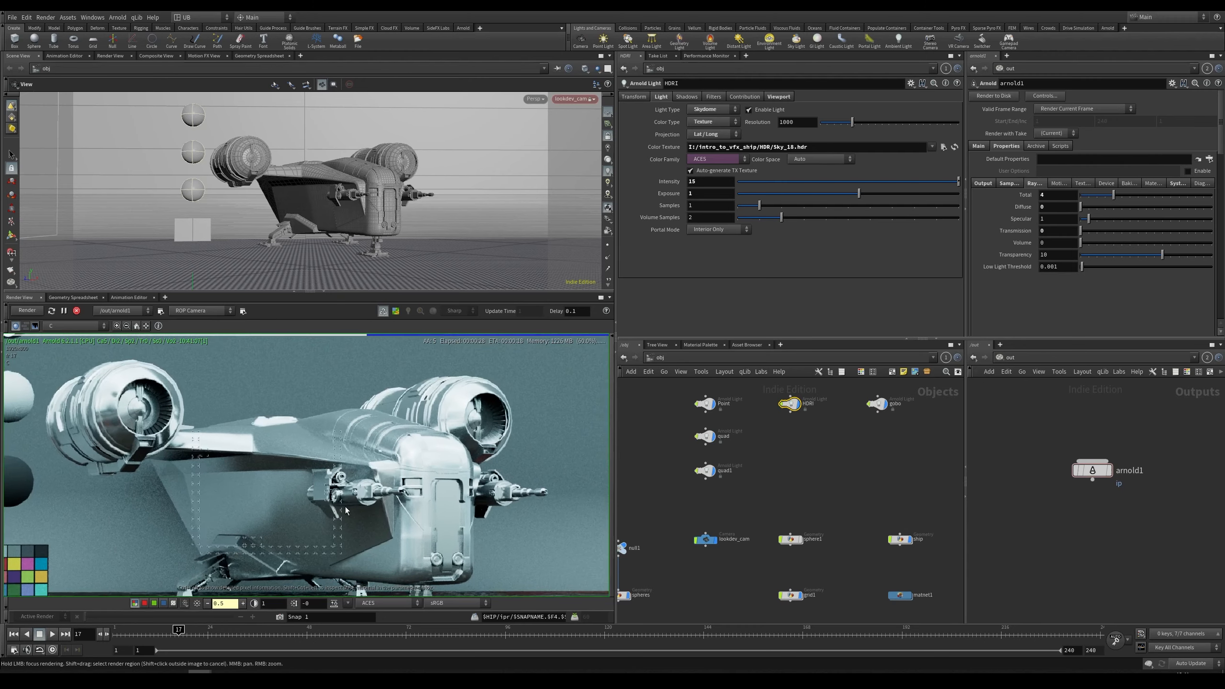
pyautogui.scroll(4, 366, 492)
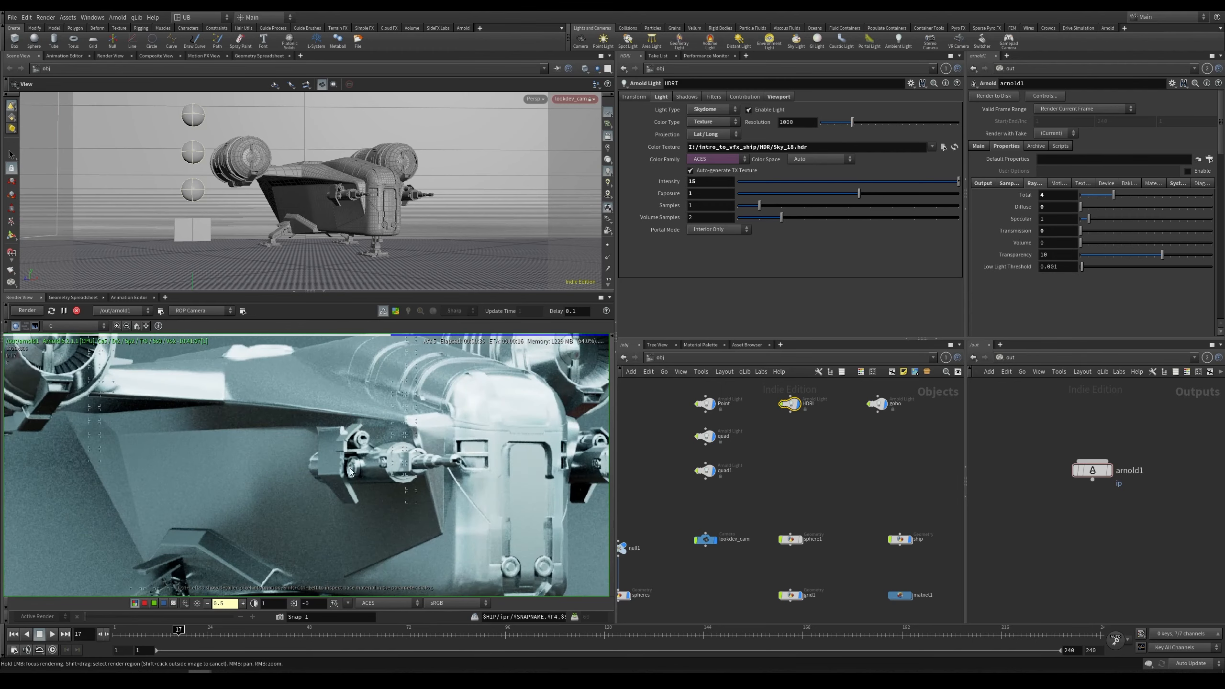
pyautogui.moveTo(351, 473); pyautogui.dragTo(361, 420, button='middle')
pyautogui.scroll(-4, 343, 464)
pyautogui.moveTo(372, 468); pyautogui.dragTo(373, 494, button='middle')
pyautogui.scroll(-3, 371, 492)
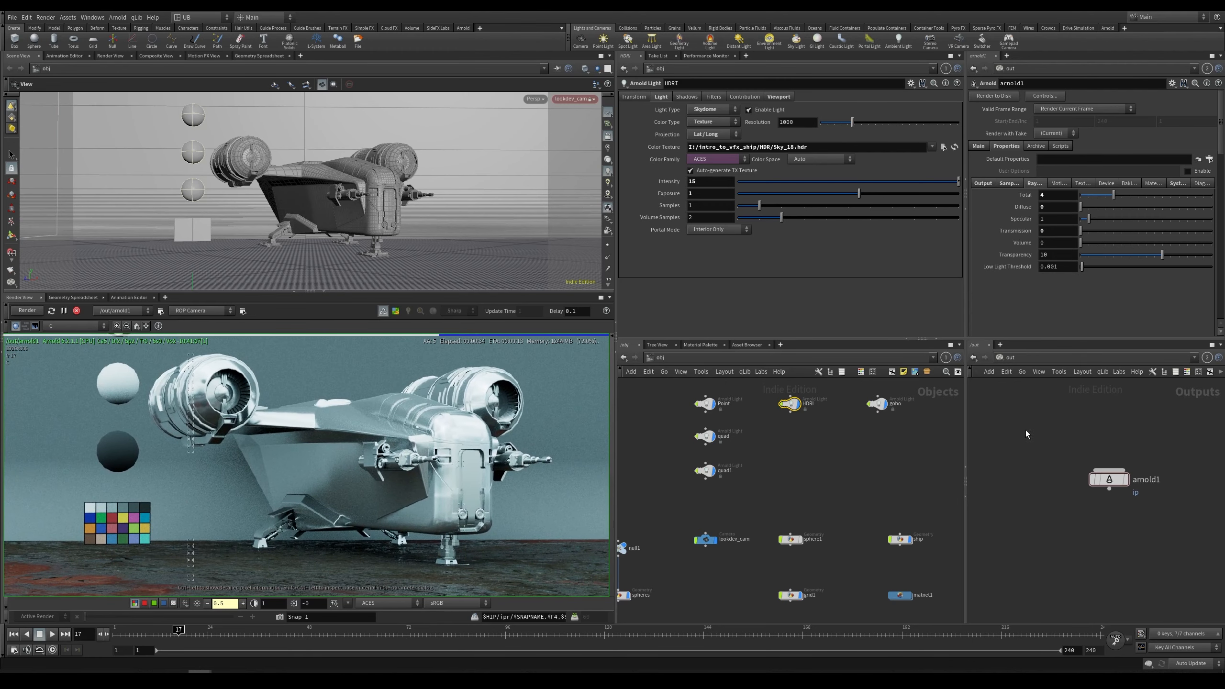
# Step: Open the ship's test_ship_shader material network in both network panes and widen the shader network pane
pyautogui.press('2')
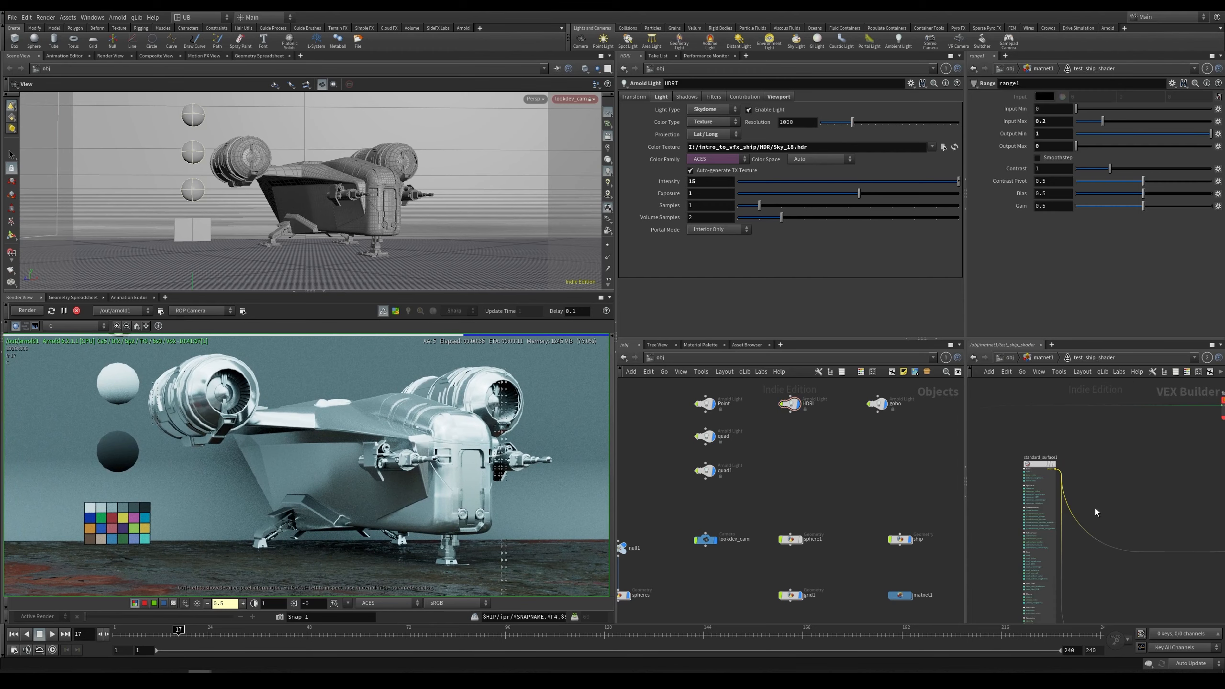
pyautogui.doubleClick(1094, 507)
pyautogui.scroll(6, 1123, 475)
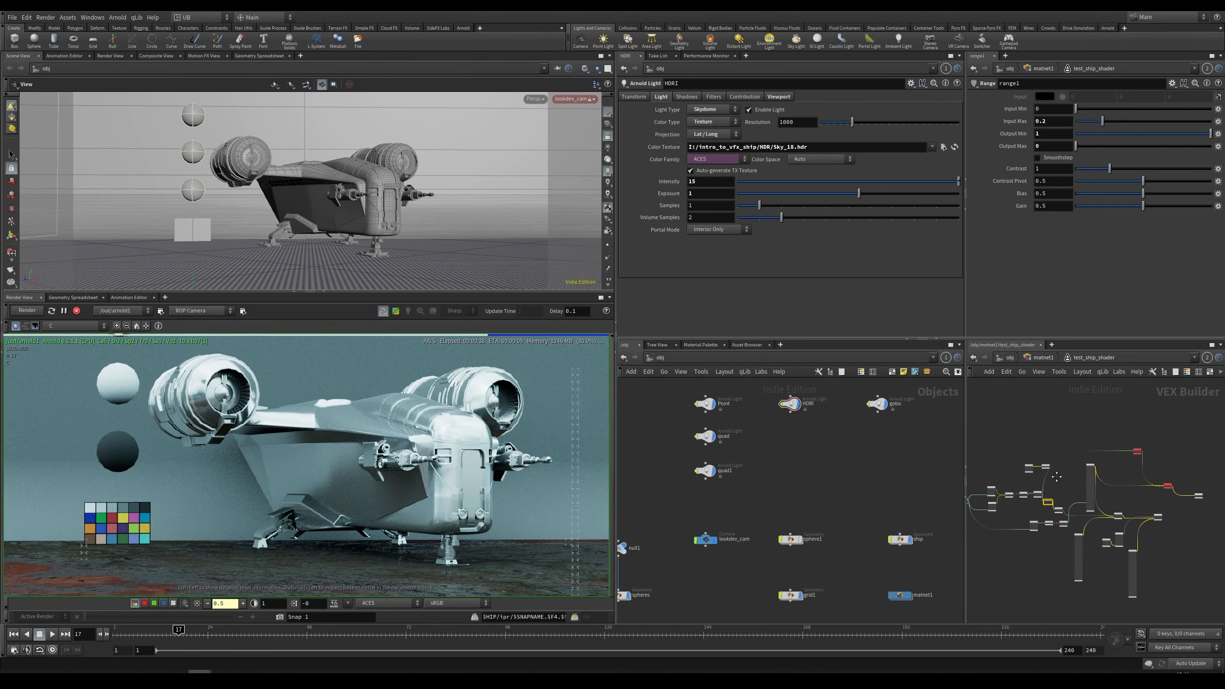
pyautogui.moveTo(1117, 486); pyautogui.dragTo(1118, 518, button='middle')
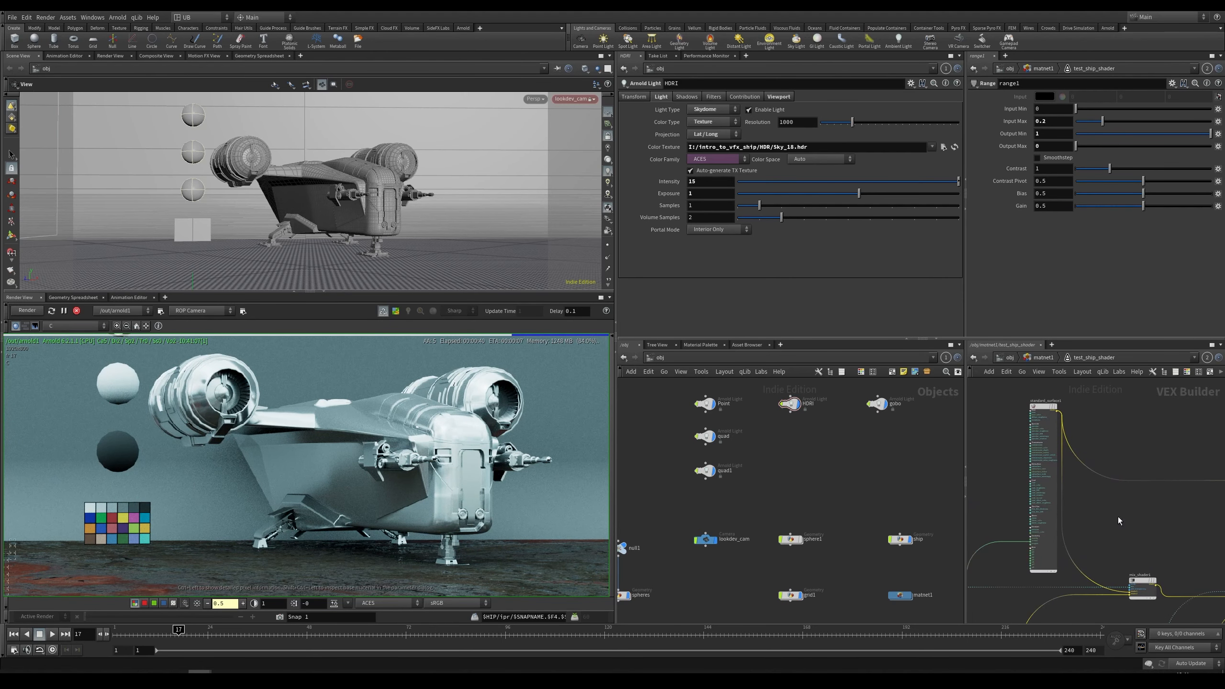
pyautogui.moveTo(1158, 429); pyautogui.dragTo(961, 429, button='middle')
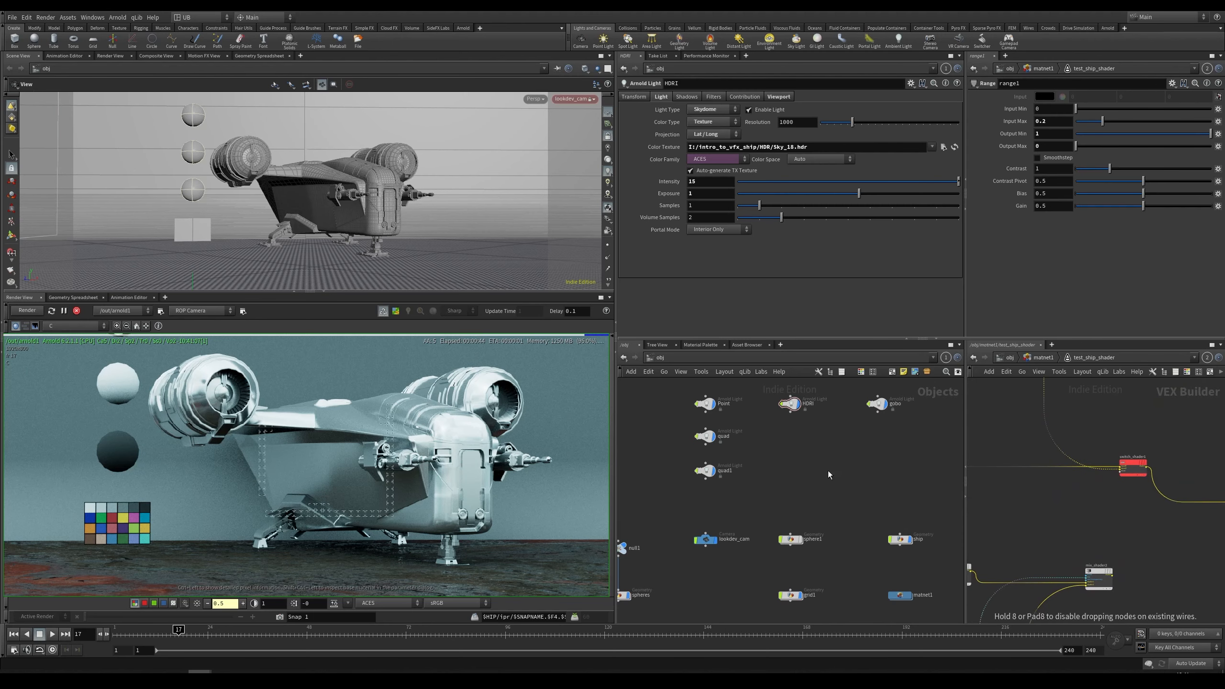
pyautogui.press('2')
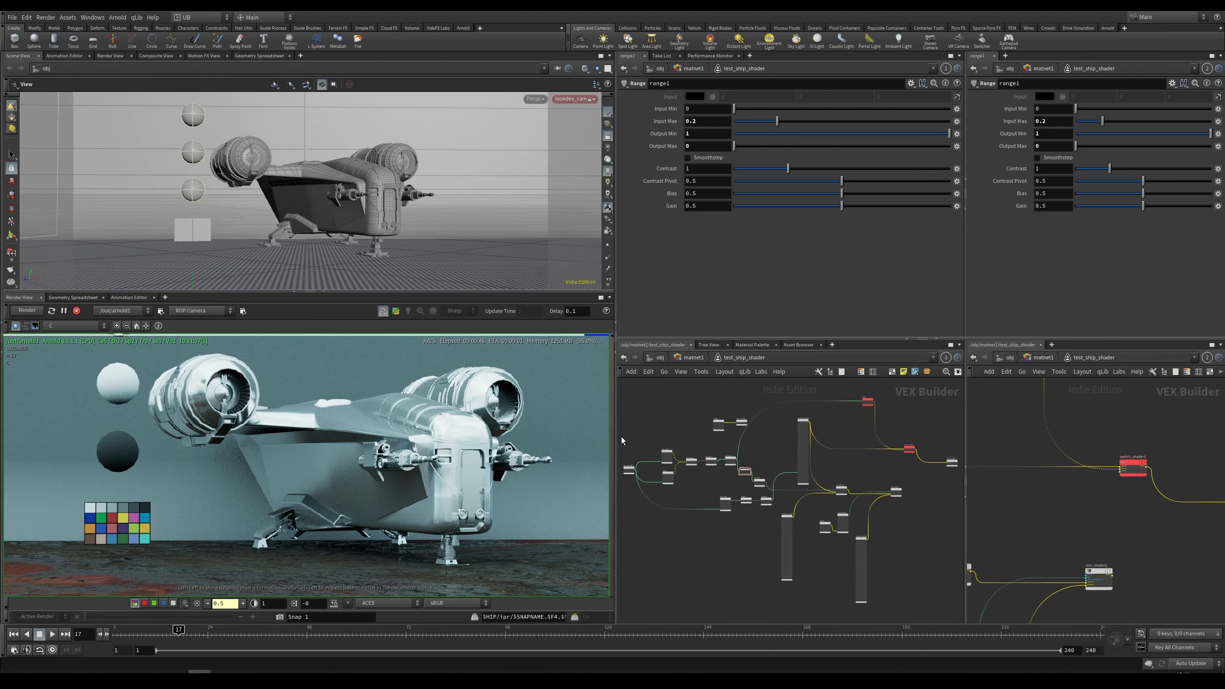
pyautogui.moveTo(616, 436); pyautogui.dragTo(563, 440)
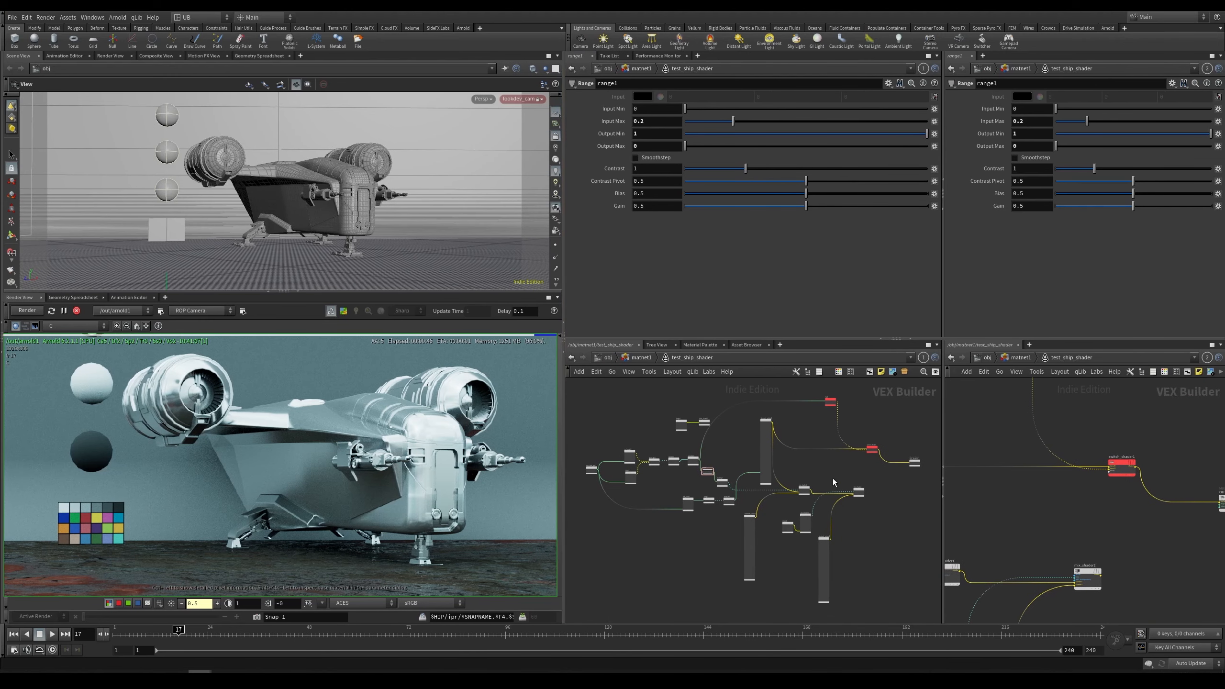
# Step: Rewire a connection into the standard_surface1 node of the ship shader
pyautogui.moveTo(800, 475); pyautogui.dragTo(791, 535, button='middle')
pyautogui.scroll(5, 795, 496)
pyautogui.moveTo(776, 441); pyautogui.dragTo(911, 465, button='middle')
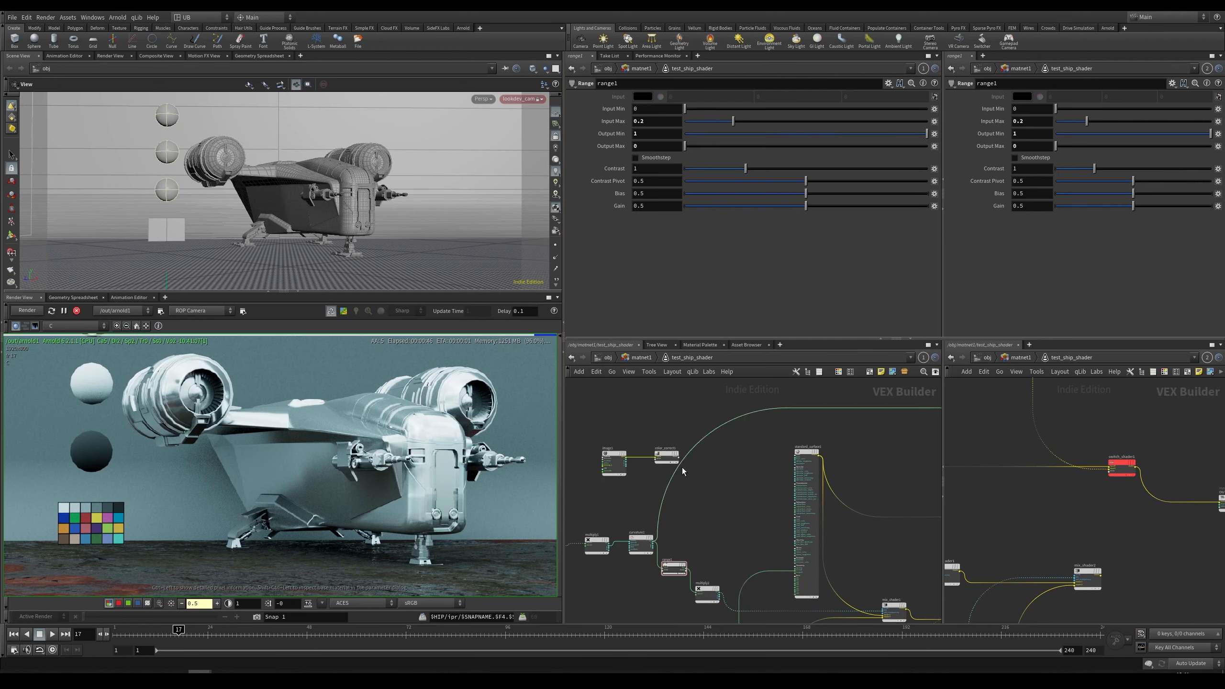
pyautogui.scroll(5, 681, 467)
pyautogui.click(630, 433)
pyautogui.click(668, 453)
pyautogui.moveTo(814, 459); pyautogui.dragTo(750, 478, button='middle')
pyautogui.click(783, 443)
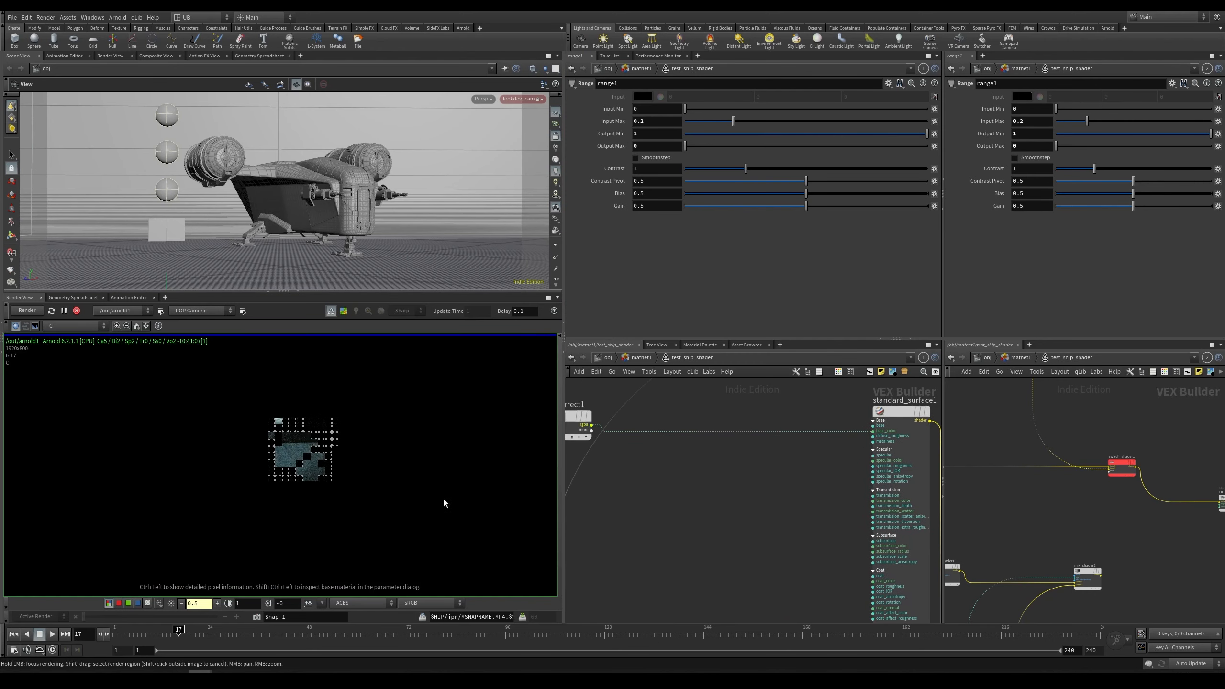
# Step: Examine the ship's surface shading up close in the render view
pyautogui.click(336, 464)
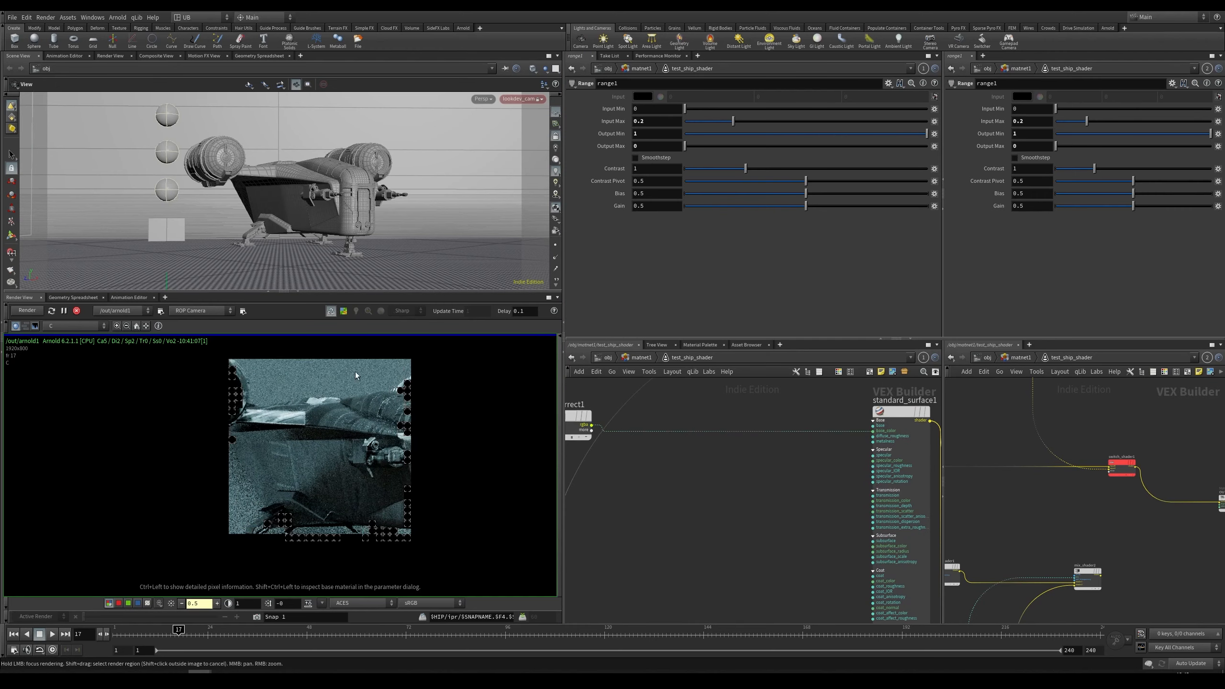
pyautogui.scroll(5, 345, 490)
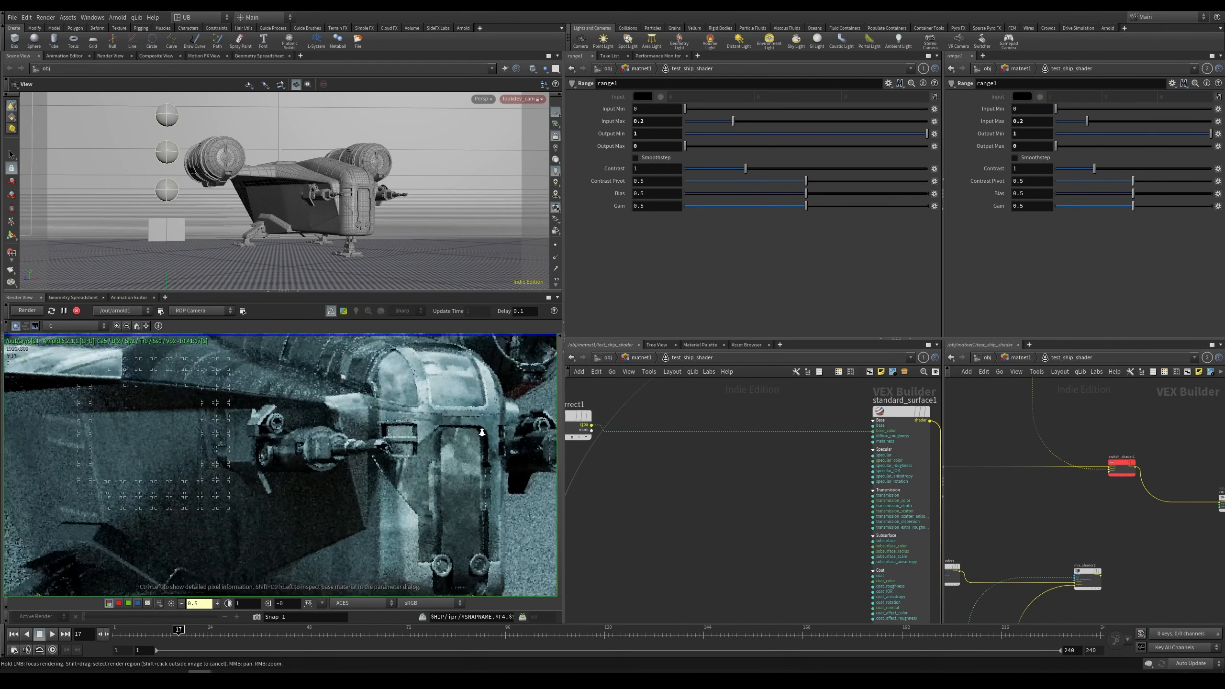
pyautogui.scroll(3, 367, 507)
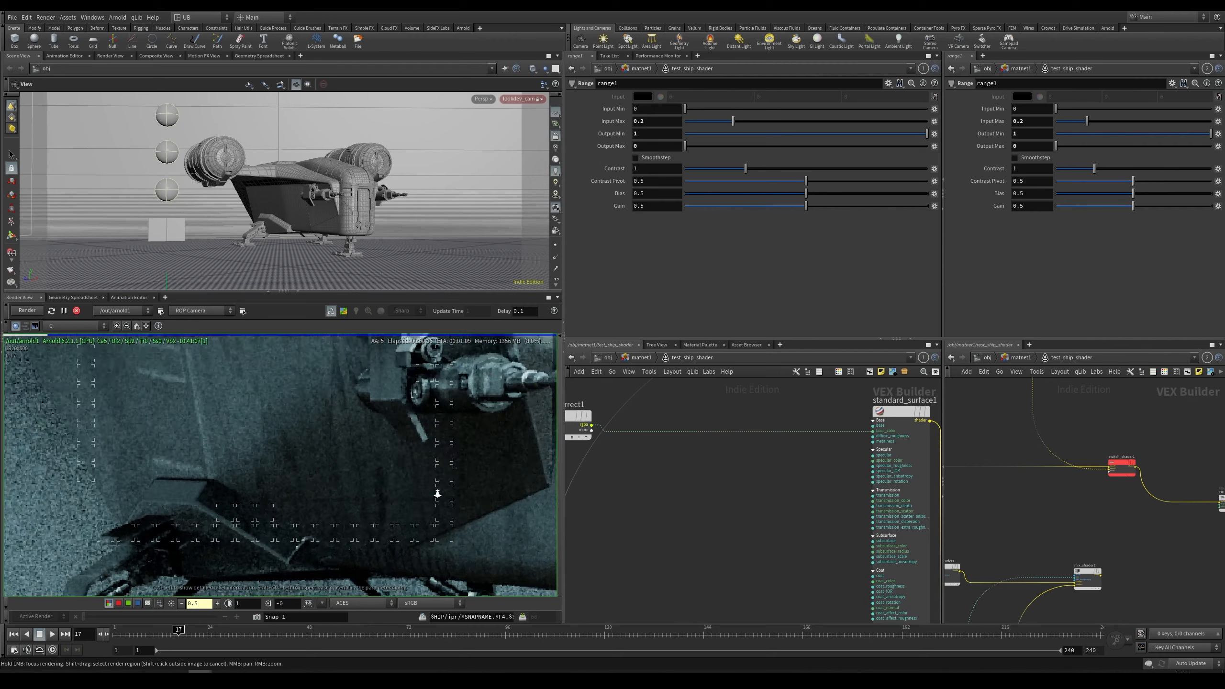
pyautogui.scroll(-5, 258, 433)
pyautogui.moveTo(188, 365); pyautogui.dragTo(234, 440, button='middle')
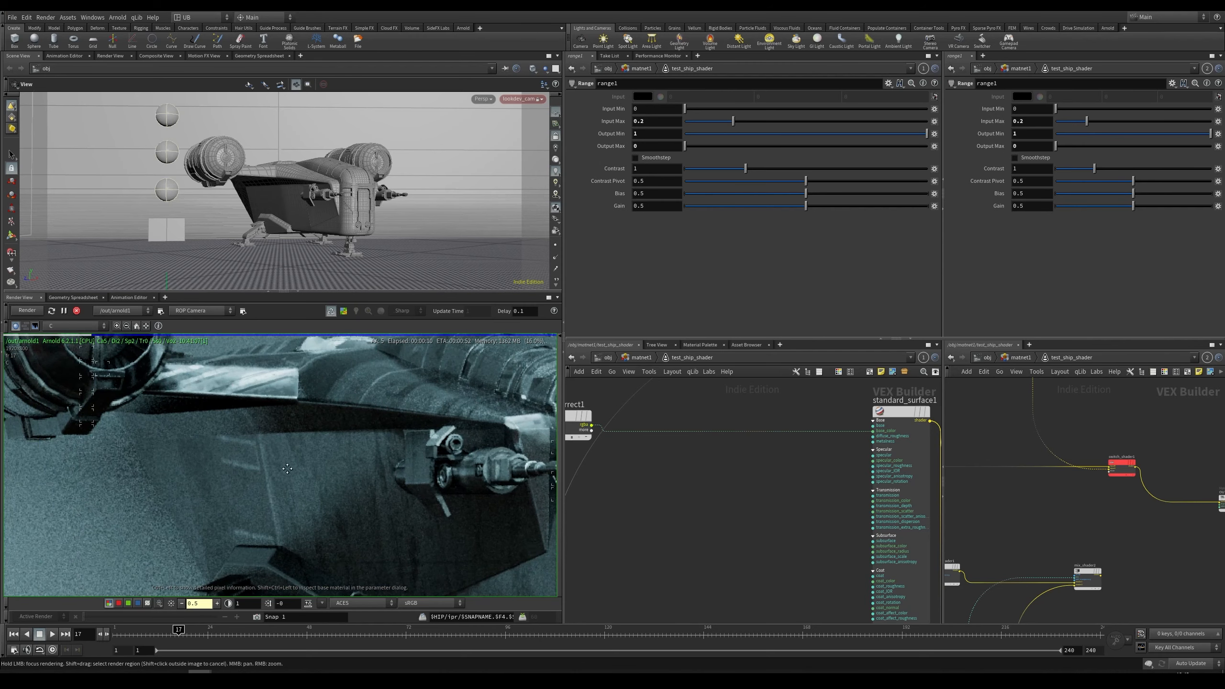
pyautogui.moveTo(287, 468); pyautogui.dragTo(275, 527, button='middle')
pyautogui.moveTo(331, 465); pyautogui.dragTo(198, 460, button='middle')
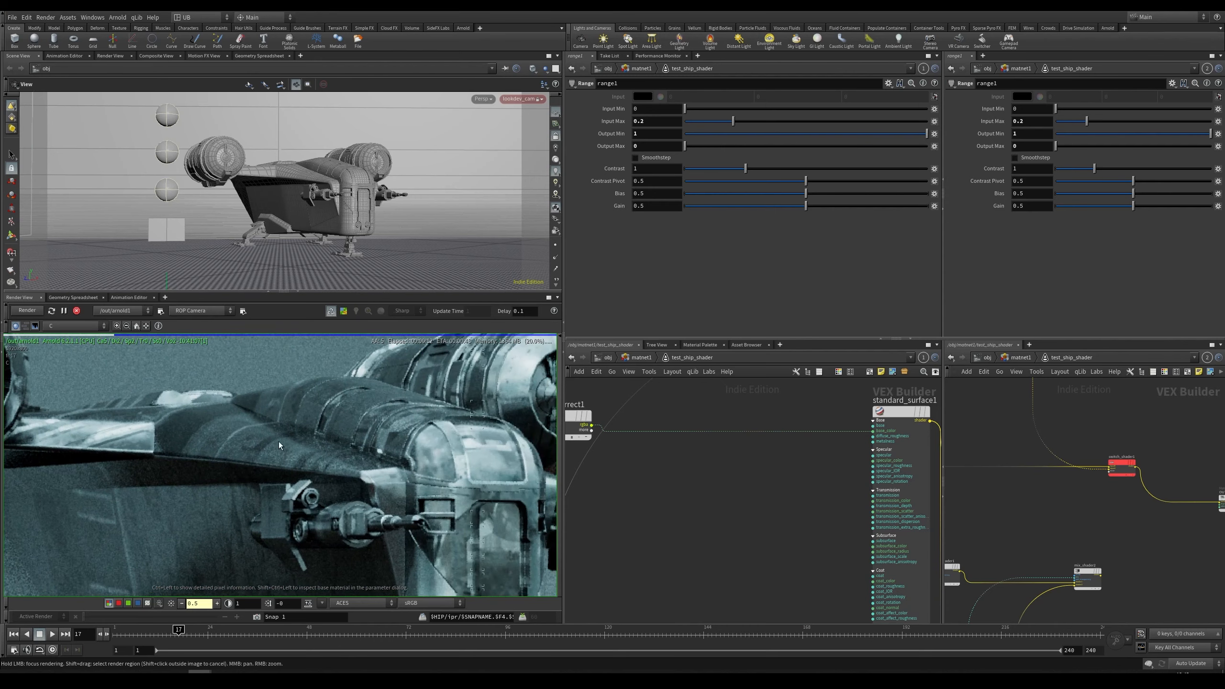
pyautogui.scroll(2, 342, 390)
pyautogui.scroll(-2, 326, 466)
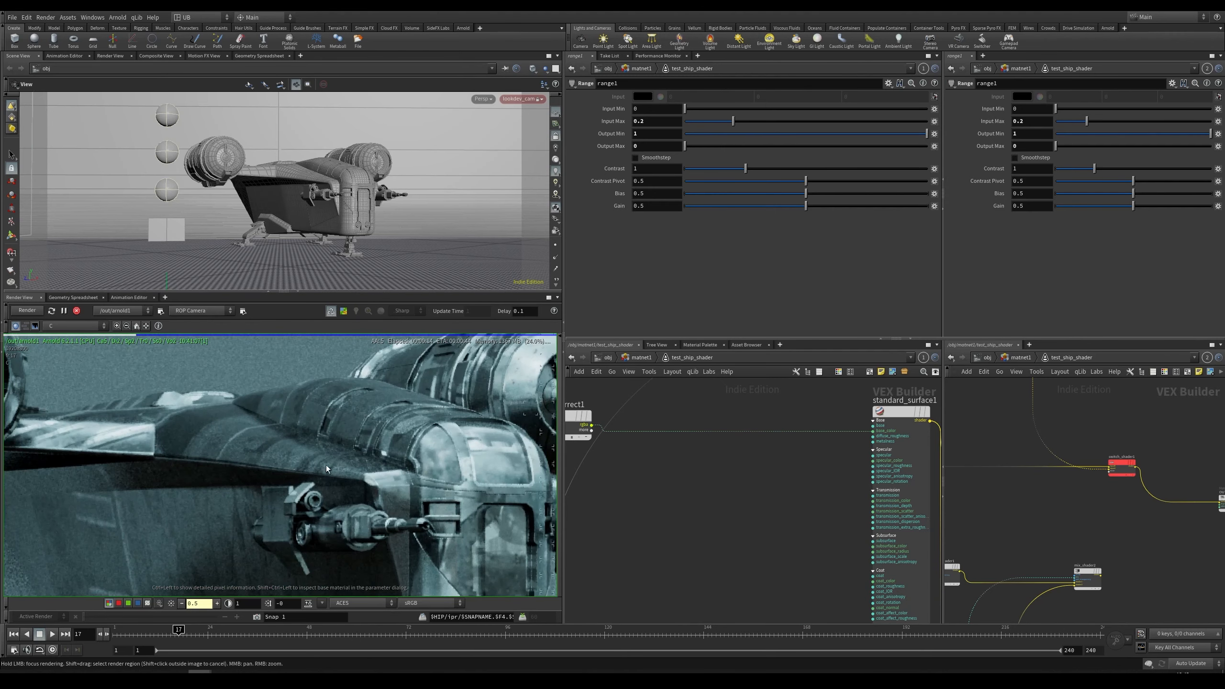
pyautogui.moveTo(424, 501); pyautogui.dragTo(379, 461, button='middle')
pyautogui.scroll(-2, 342, 459)
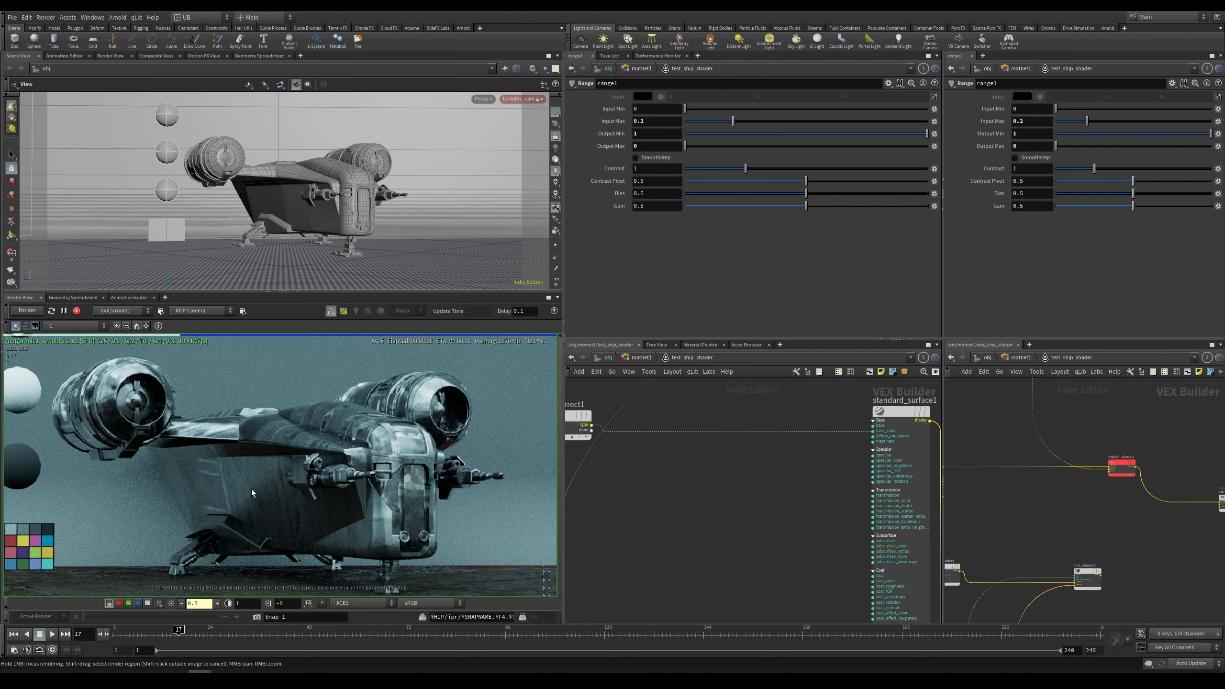
pyautogui.moveTo(251, 488); pyautogui.dragTo(247, 491)
pyautogui.scroll(-2, 286, 487)
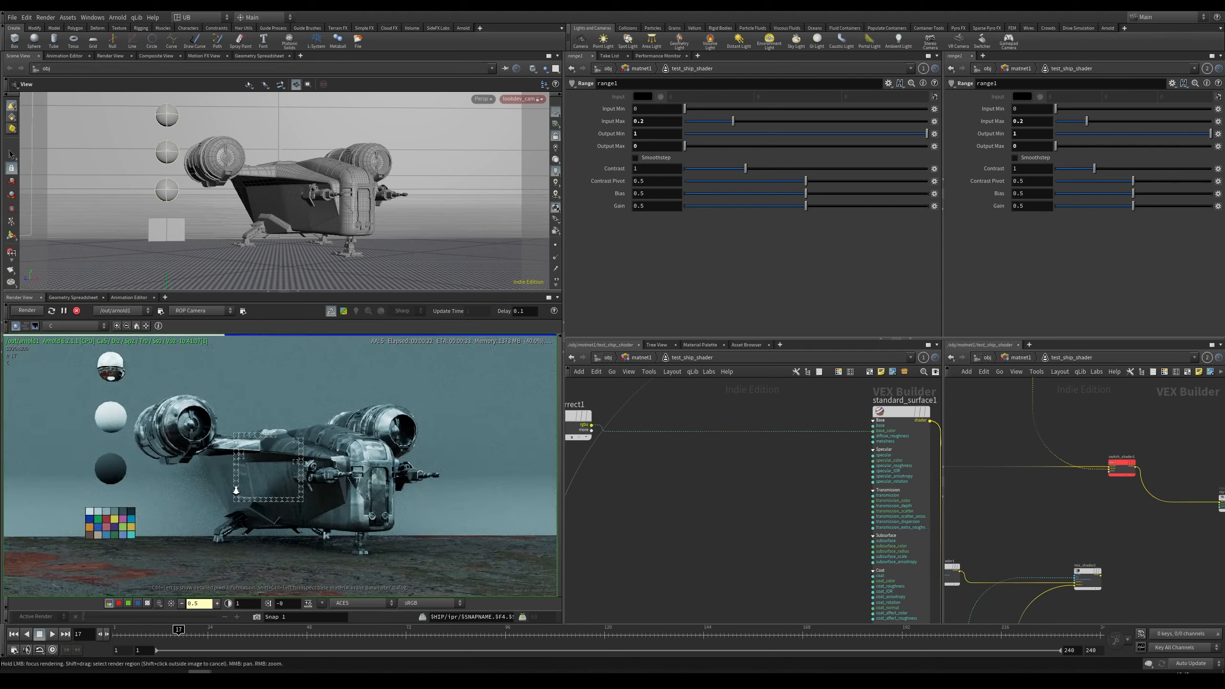
pyautogui.moveTo(297, 494); pyautogui.dragTo(316, 479, button='middle')
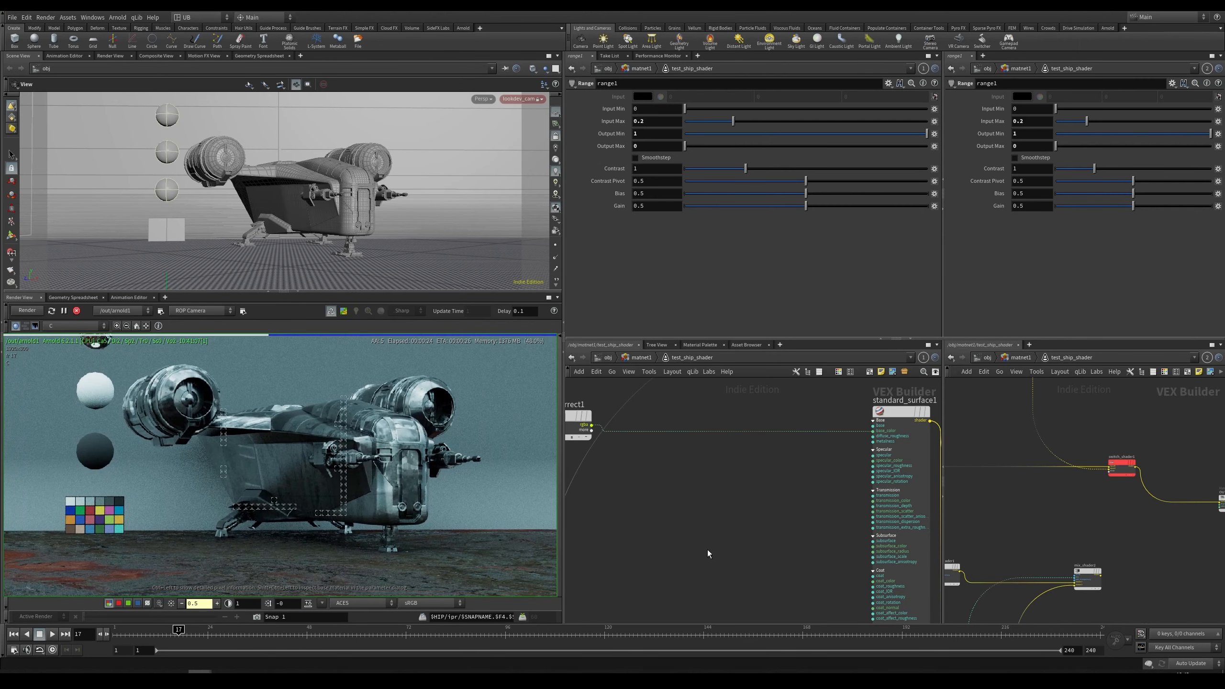
# Step: Navigate the shader network to the mix_shader1 node while checking the render close up
pyautogui.scroll(-4, 707, 540)
pyautogui.moveTo(707, 523); pyautogui.dragTo(710, 509, button='right')
pyautogui.moveTo(731, 510); pyautogui.dragTo(649, 458, button='middle')
pyautogui.moveTo(836, 527); pyautogui.dragTo(798, 503, button='middle')
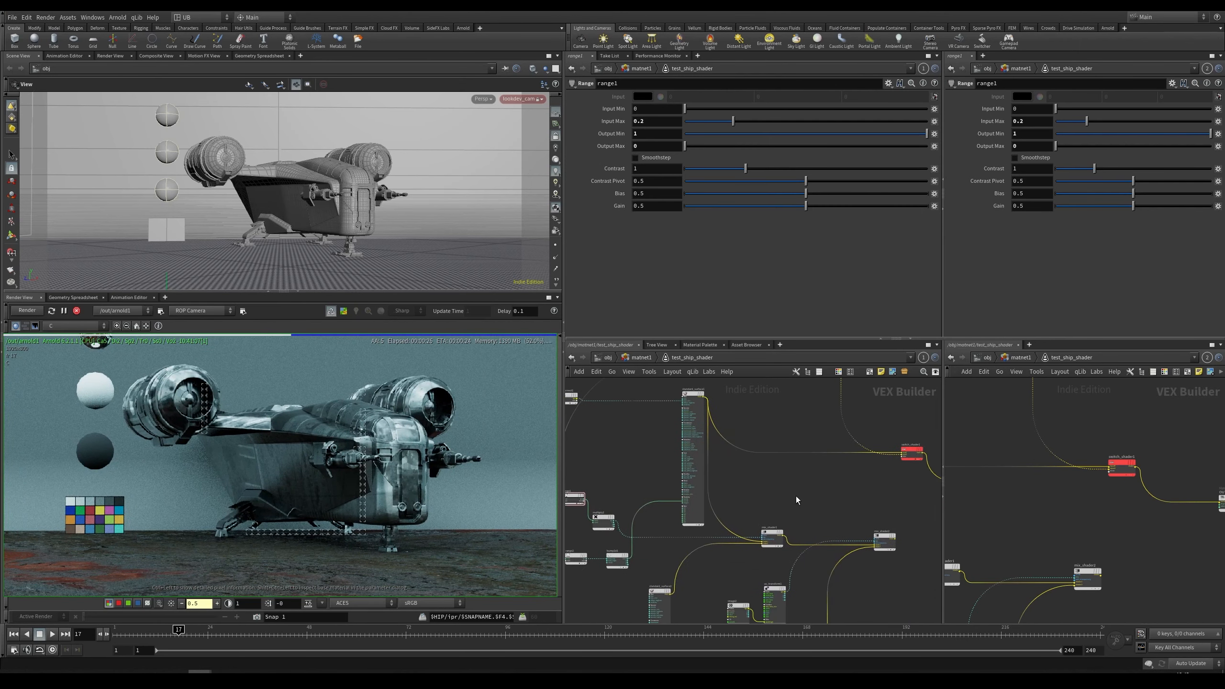
pyautogui.moveTo(775, 526); pyautogui.dragTo(778, 522)
pyautogui.scroll(4, 386, 475)
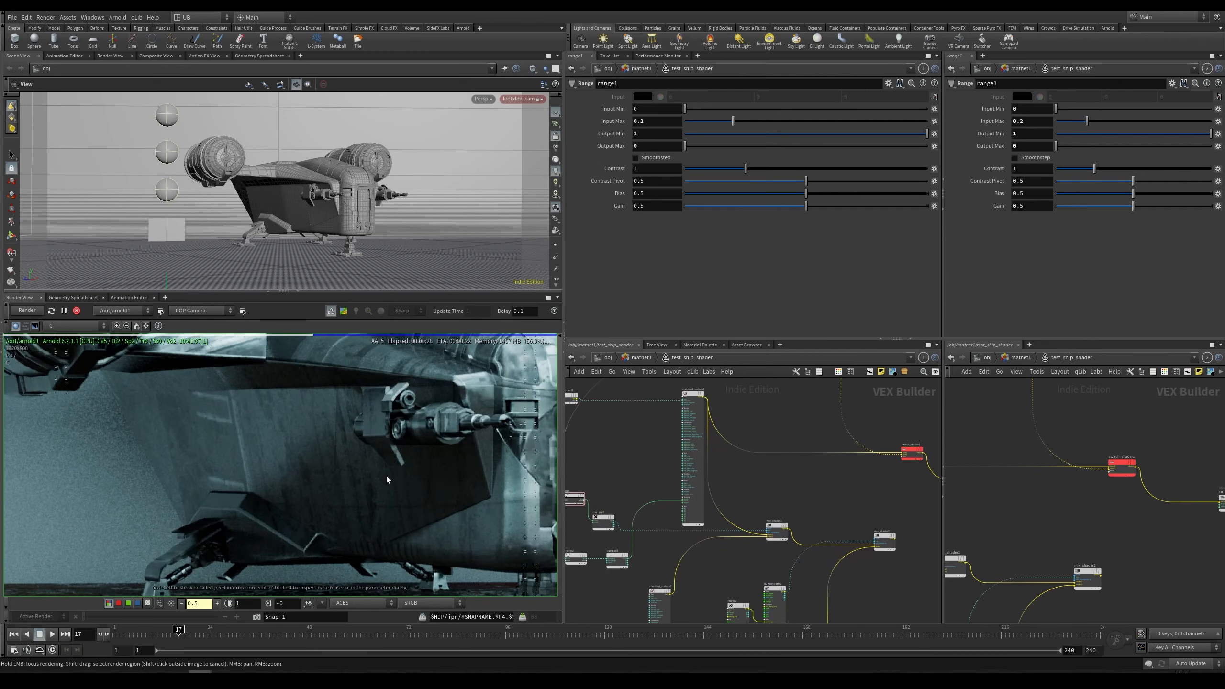
pyautogui.scroll(2, 319, 482)
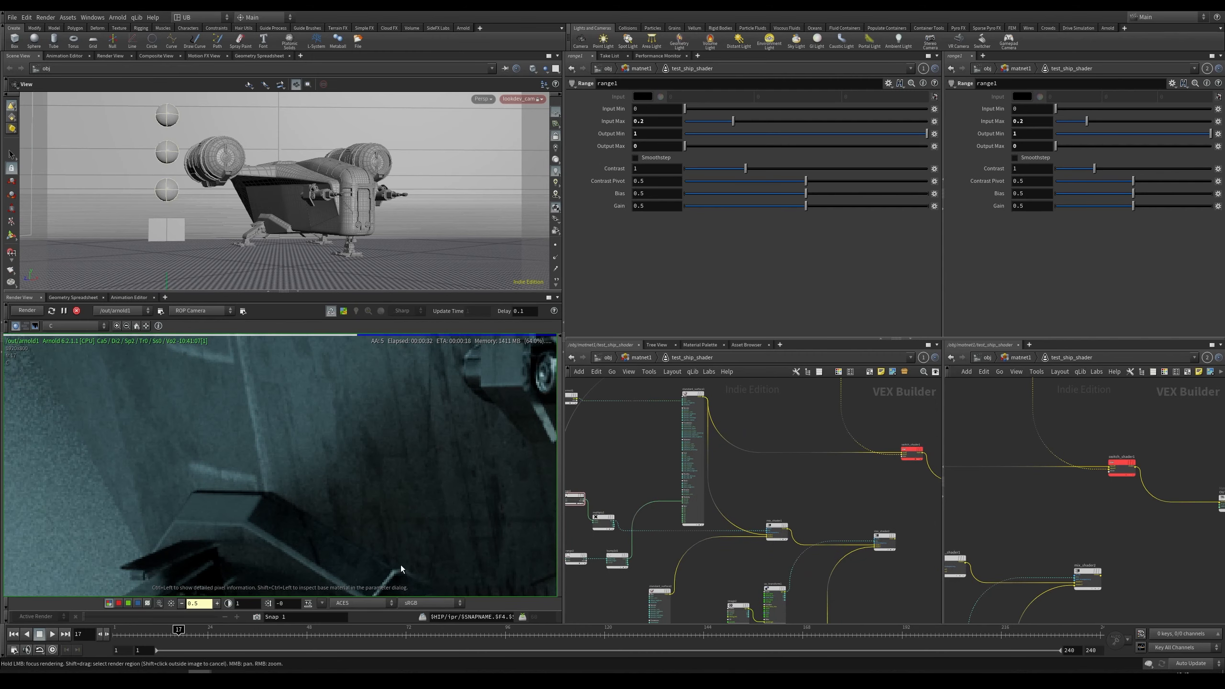
pyautogui.scroll(3, 822, 498)
pyautogui.moveTo(800, 410); pyautogui.dragTo(778, 543)
pyautogui.moveTo(326, 506); pyautogui.dragTo(343, 478, button='right')
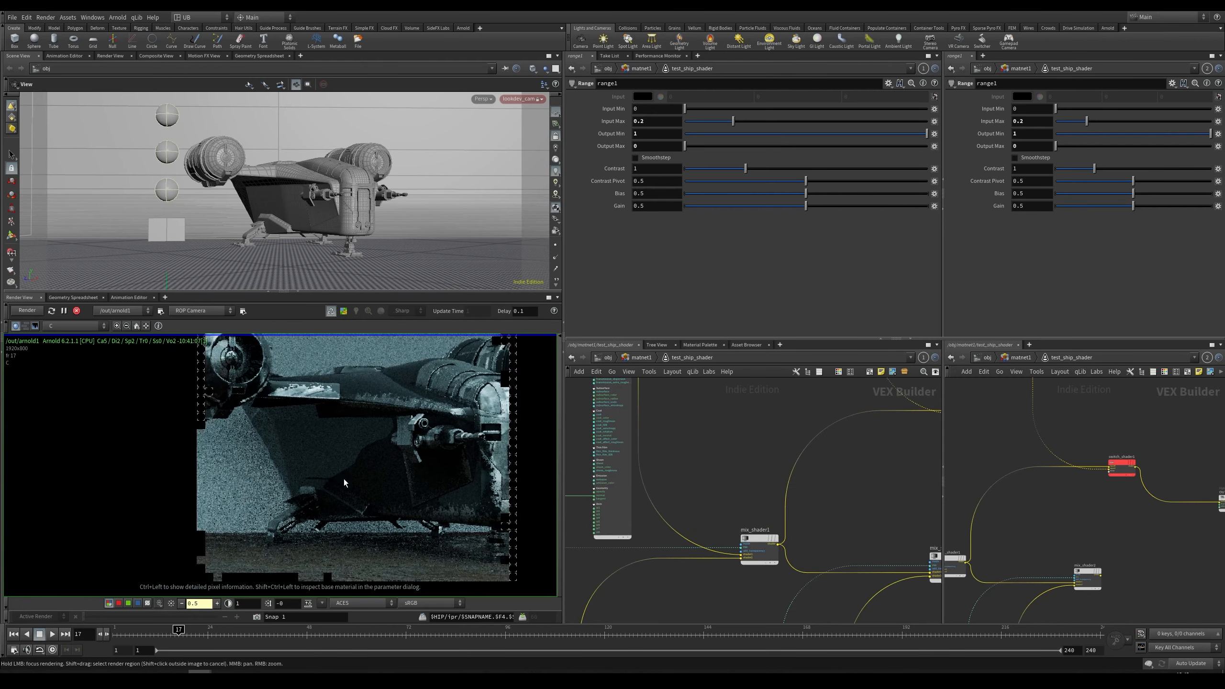
# Step: Examine the ship's hull details close up in the render view by panning around the render
pyautogui.moveTo(501, 386); pyautogui.dragTo(461, 417, button='right')
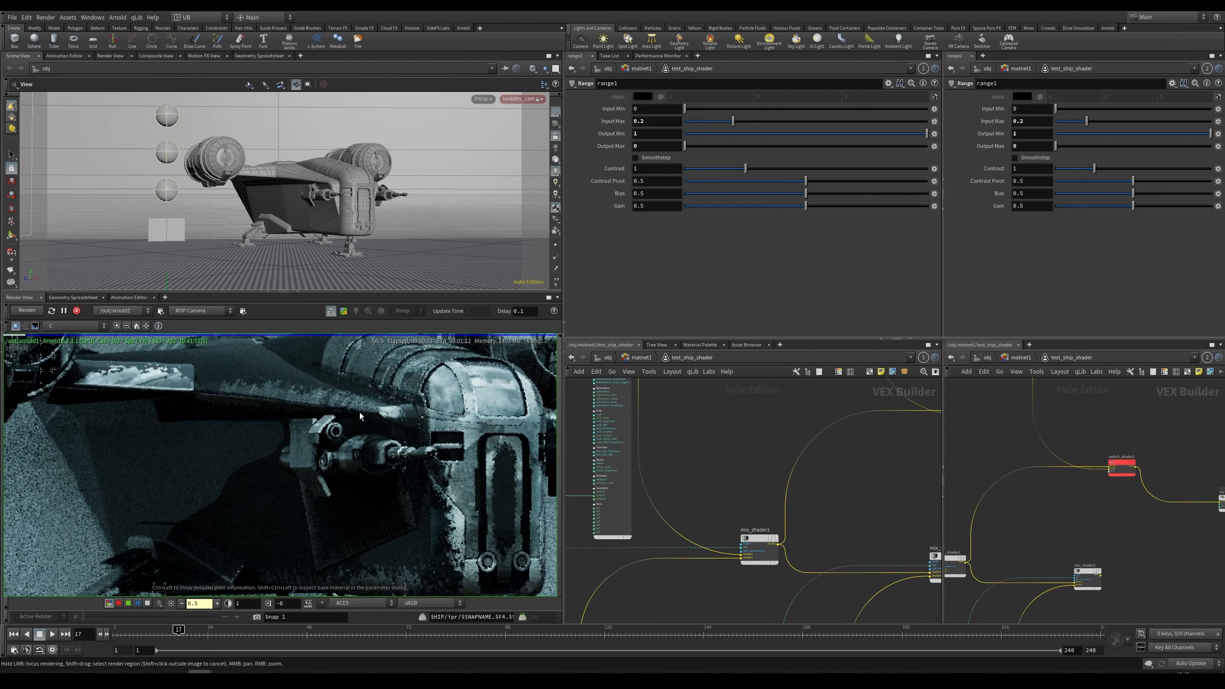
pyautogui.moveTo(462, 506); pyautogui.dragTo(421, 502, button='middle')
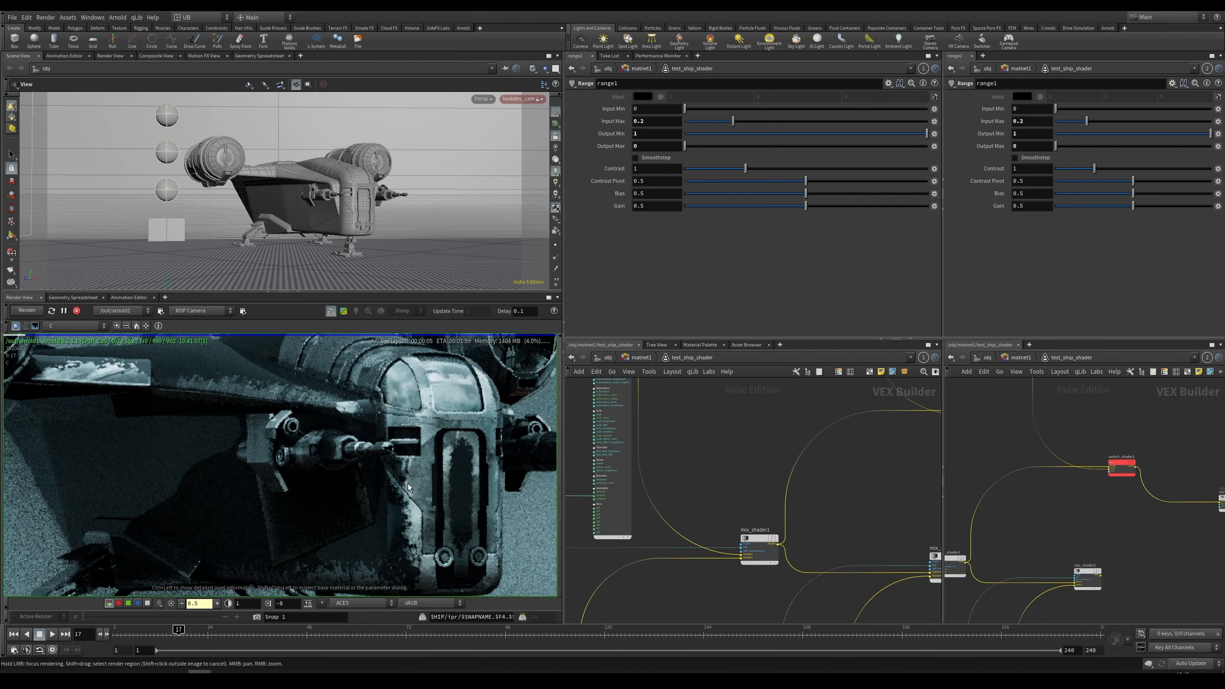
pyautogui.moveTo(400, 479); pyautogui.dragTo(499, 436, button='right')
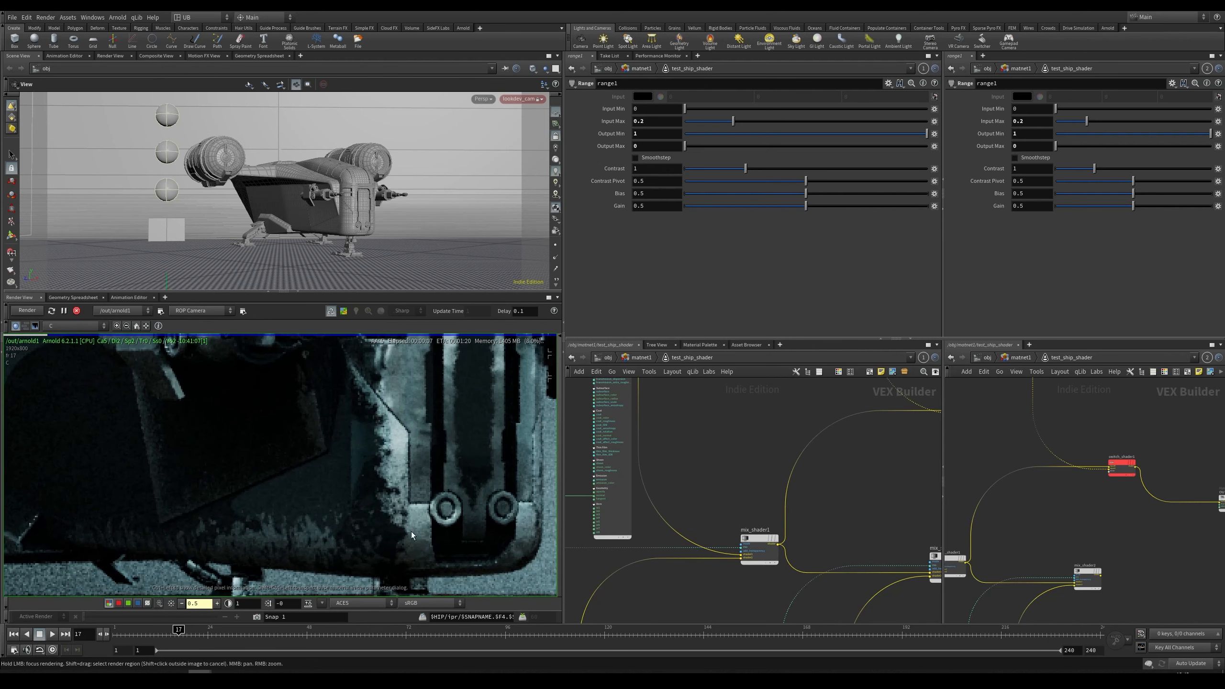
pyautogui.moveTo(350, 505); pyautogui.dragTo(421, 468, button='middle')
pyautogui.moveTo(420, 468); pyautogui.dragTo(396, 458, button='right')
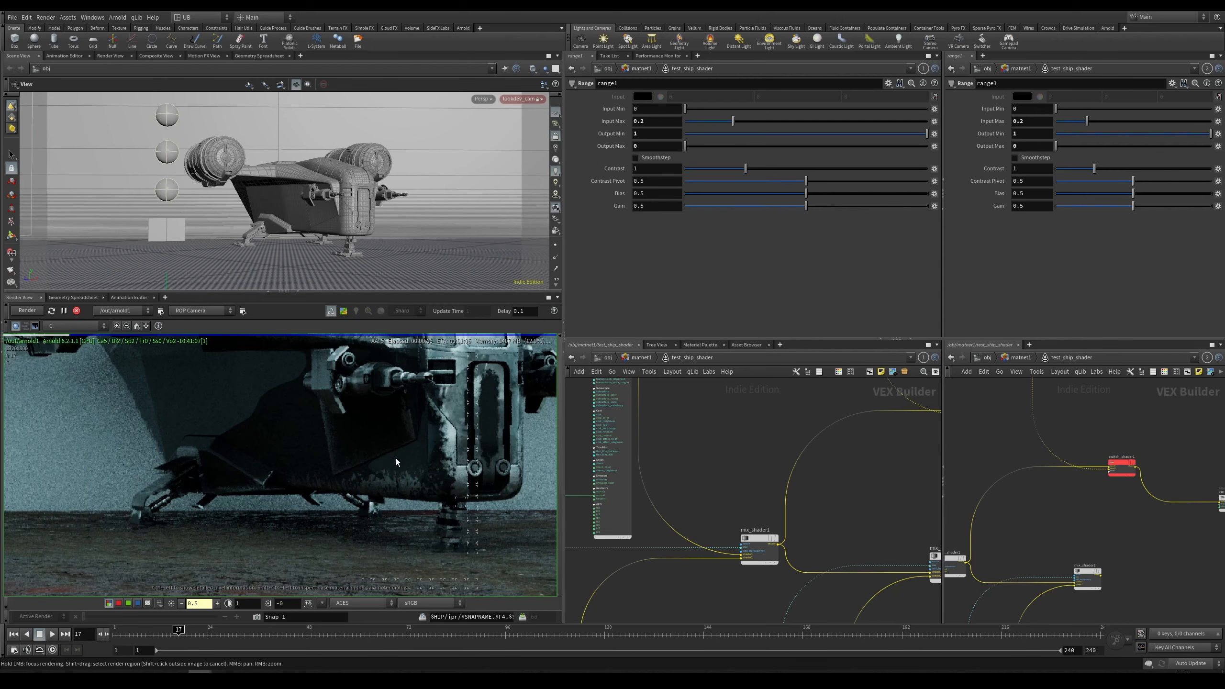
pyautogui.moveTo(396, 458); pyautogui.dragTo(334, 509, button='middle')
pyautogui.moveTo(436, 462); pyautogui.dragTo(429, 415, button='right')
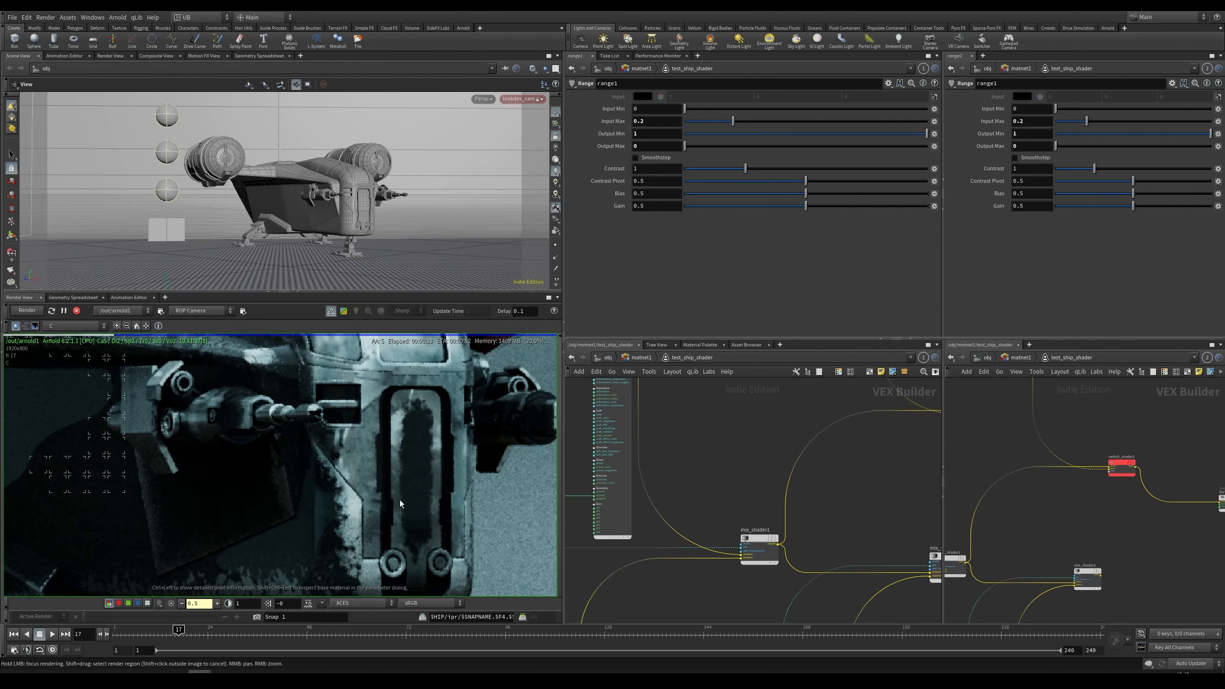
pyautogui.moveTo(400, 500); pyautogui.dragTo(340, 502, button='right')
pyautogui.moveTo(341, 501); pyautogui.dragTo(423, 475, button='middle')
# Step: Reset the range1 node's Output Min to 0 and Output Max to 1 in the ship shader network
pyautogui.moveTo(718, 483); pyautogui.dragTo(940, 457, button='middle')
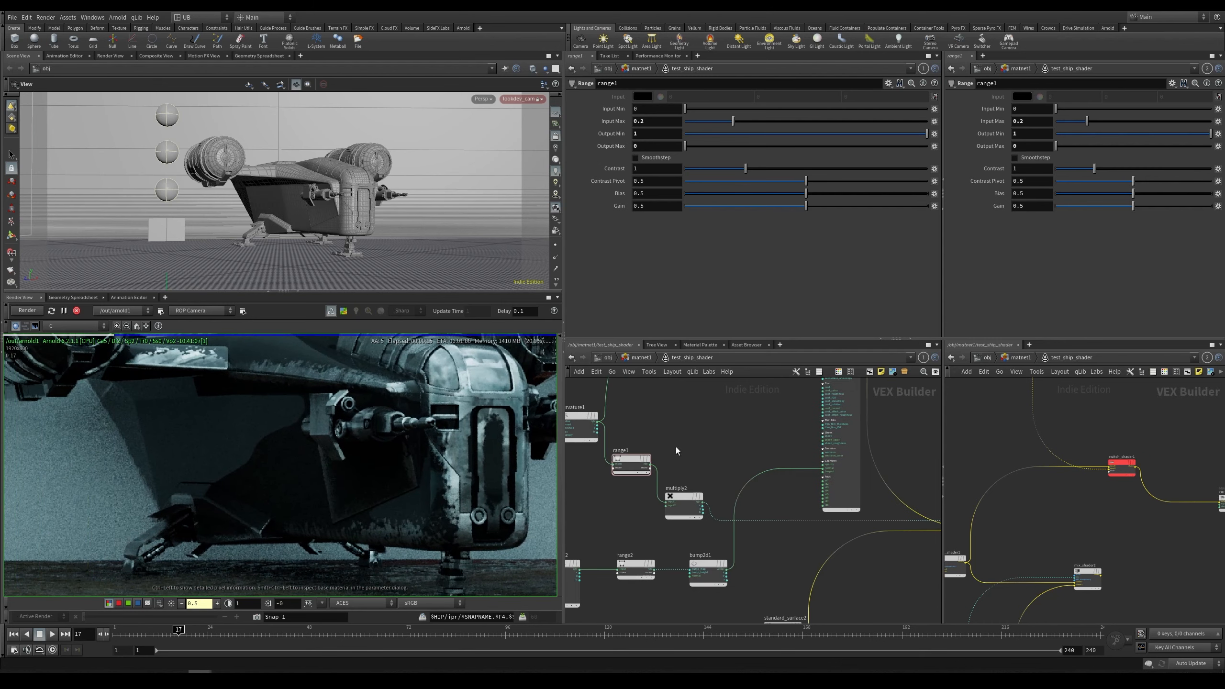
pyautogui.keyDown('ctrl'); pyautogui.middleClick(646, 134); pyautogui.keyUp('ctrl')
pyautogui.keyDown('ctrl'); pyautogui.middleClick(646, 148); pyautogui.keyUp('ctrl')
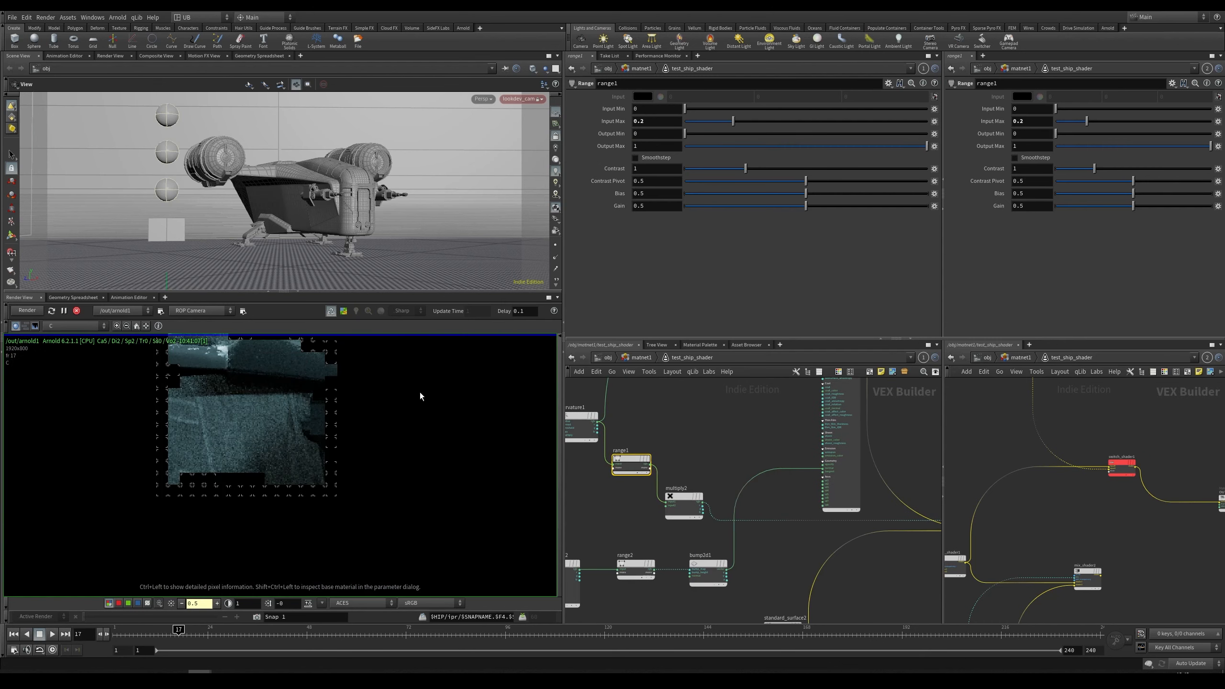
# Step: Inspect the updated ship render up close, panning and zooming over the hull and engine surfaces
pyautogui.moveTo(375, 474); pyautogui.dragTo(365, 471, button='right')
pyautogui.moveTo(366, 471); pyautogui.dragTo(308, 497, button='middle')
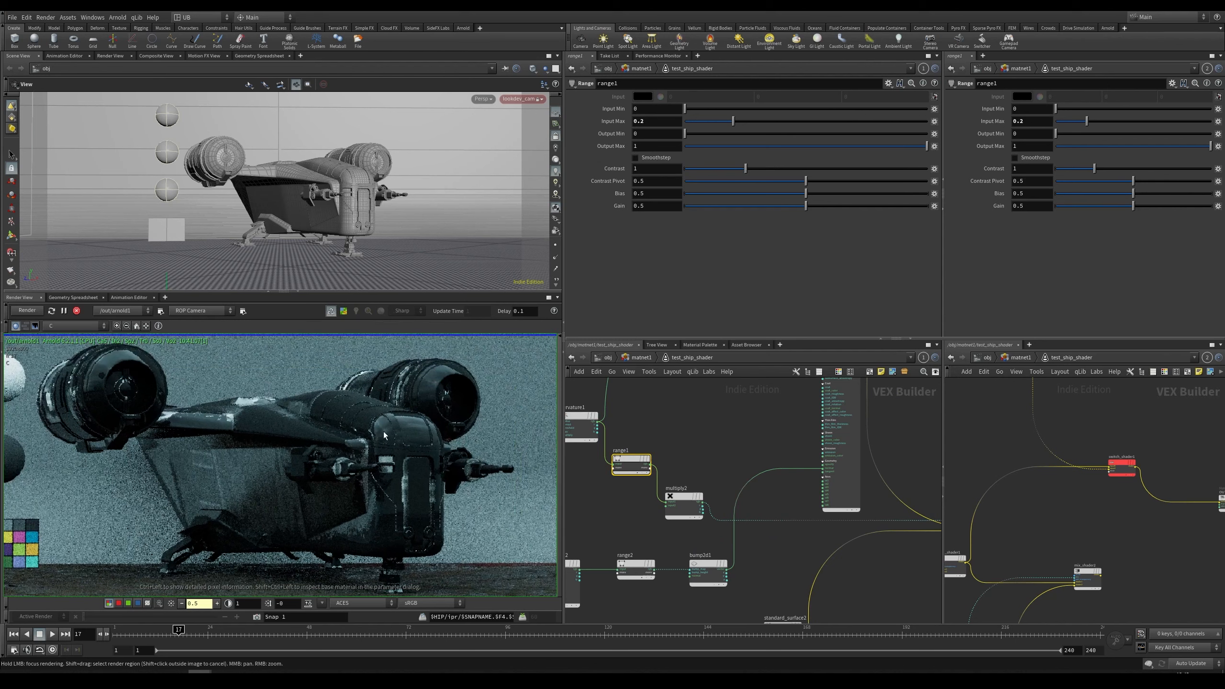
pyautogui.moveTo(332, 458); pyautogui.dragTo(391, 424, button='right')
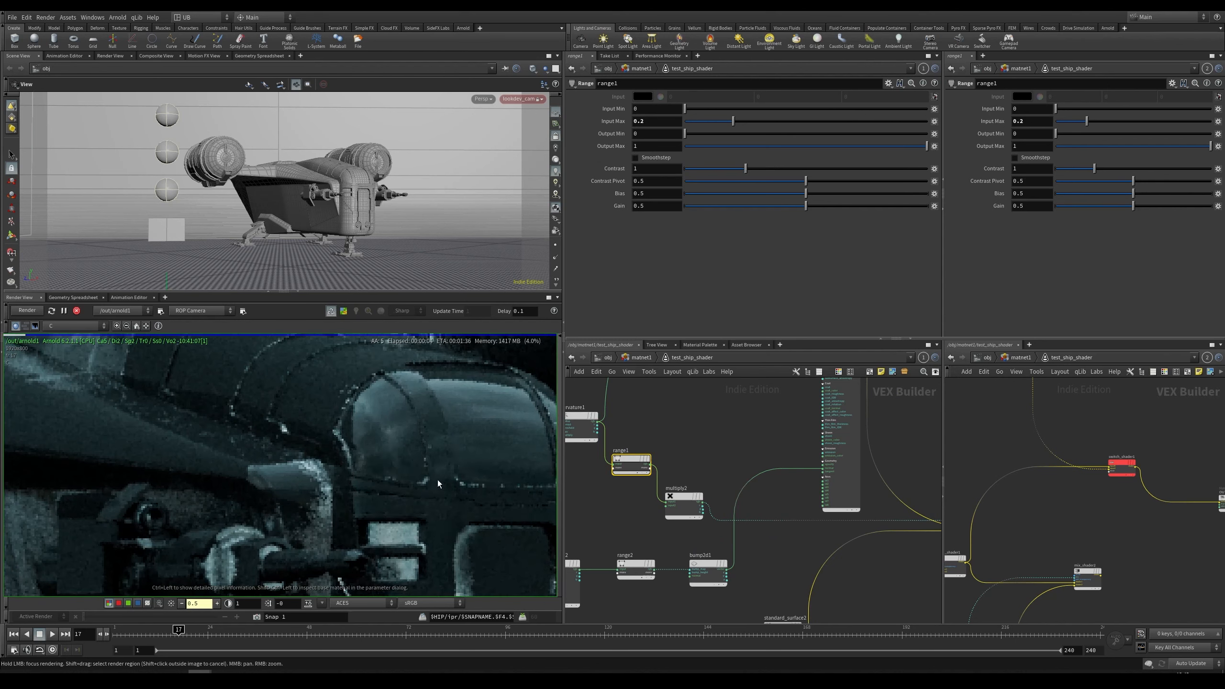
pyautogui.scroll(3, 438, 481)
pyautogui.moveTo(415, 470); pyautogui.dragTo(299, 492, button='middle')
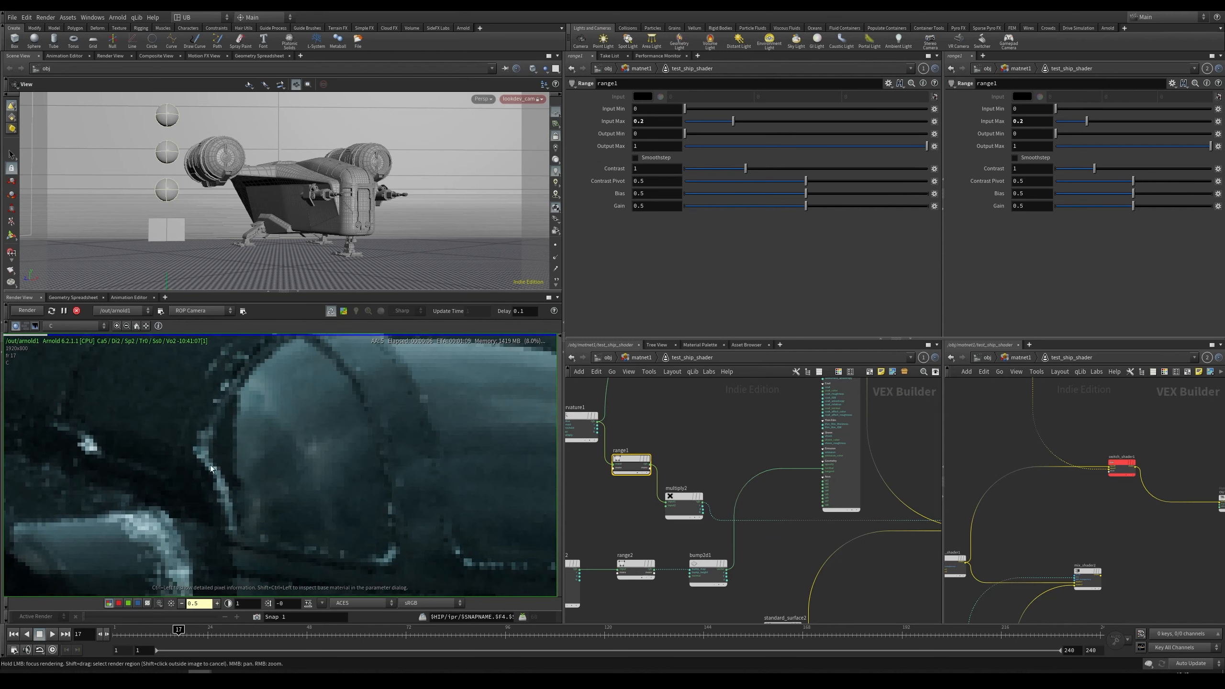
pyautogui.scroll(-3, 211, 465)
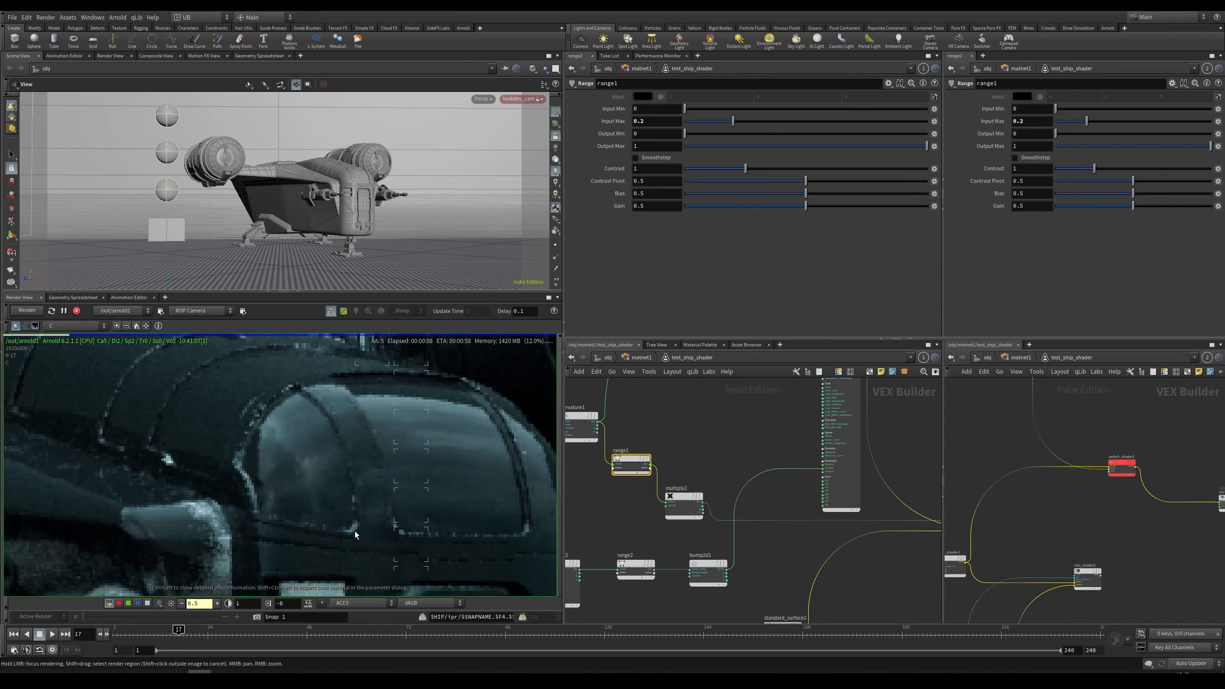
pyautogui.moveTo(177, 414); pyautogui.dragTo(348, 465, button='middle')
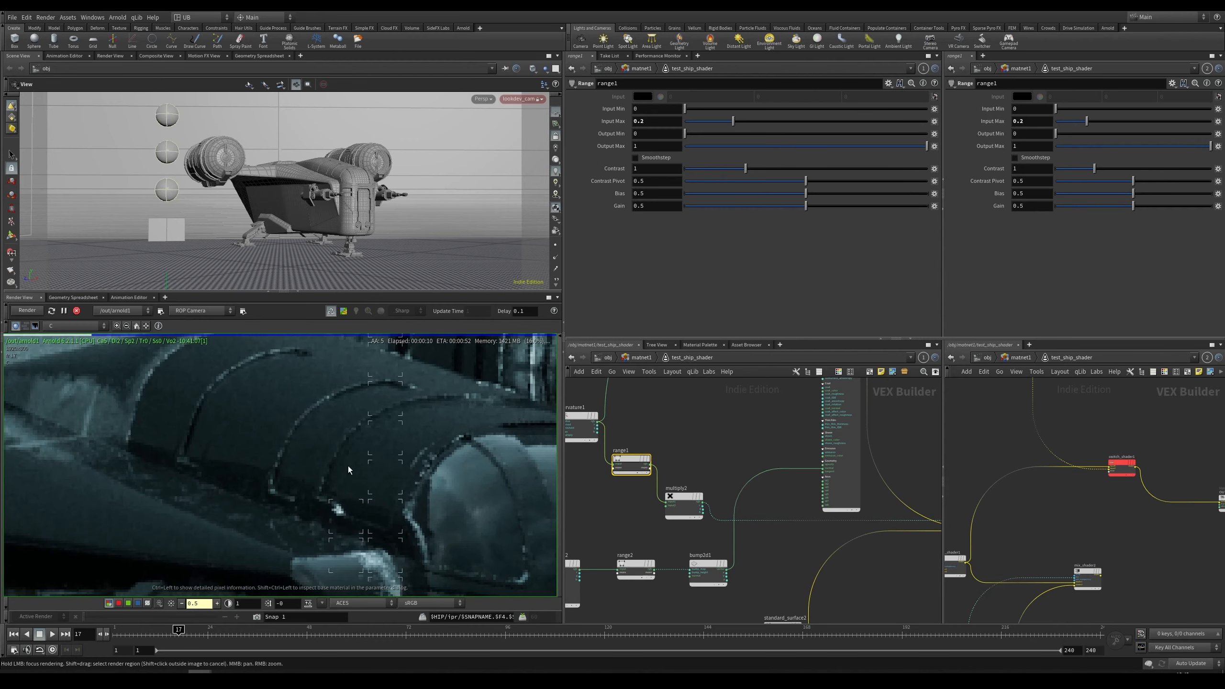
pyautogui.scroll(-3, 251, 478)
# Step: Select the curvature1 node in the ship shader network and start adjusting its curvature parameters
pyautogui.moveTo(693, 435); pyautogui.dragTo(761, 443, button='middle')
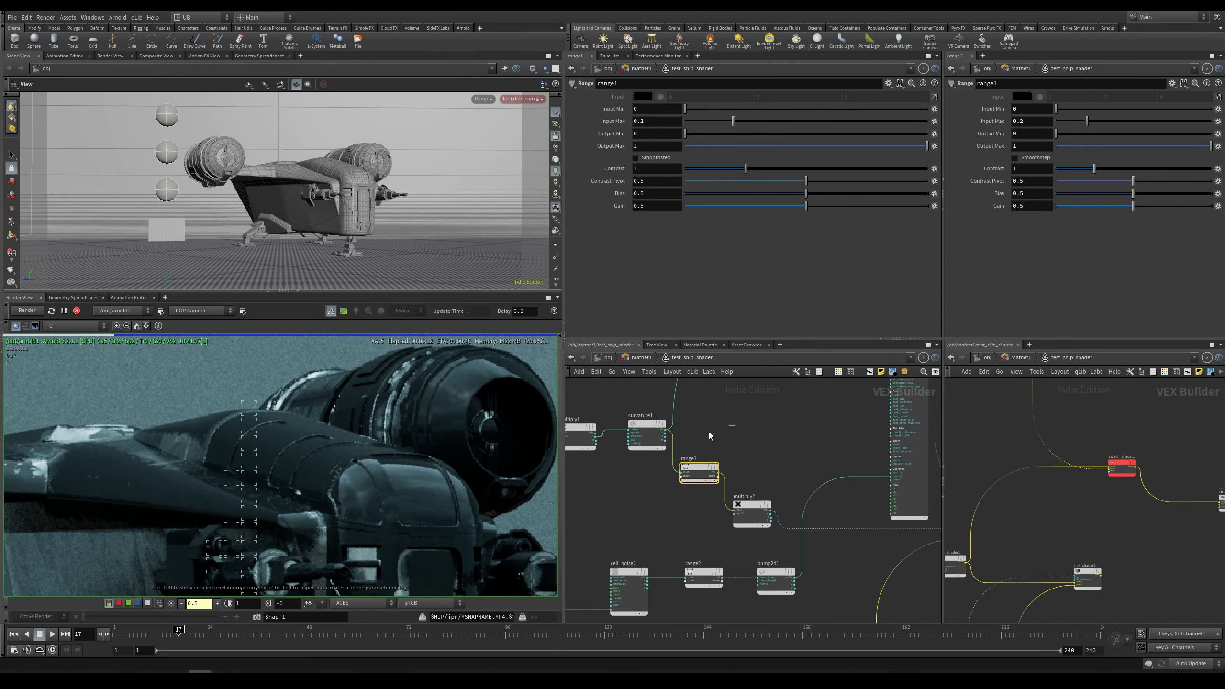
pyautogui.click(650, 432)
pyautogui.click(647, 116)
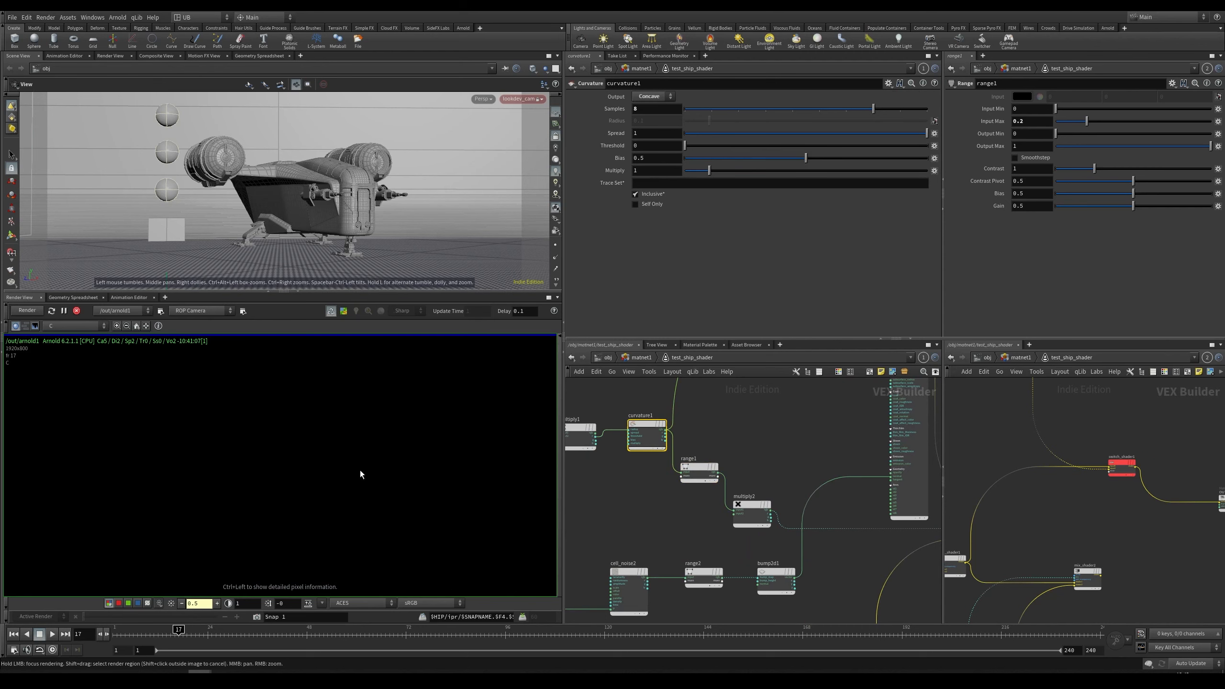
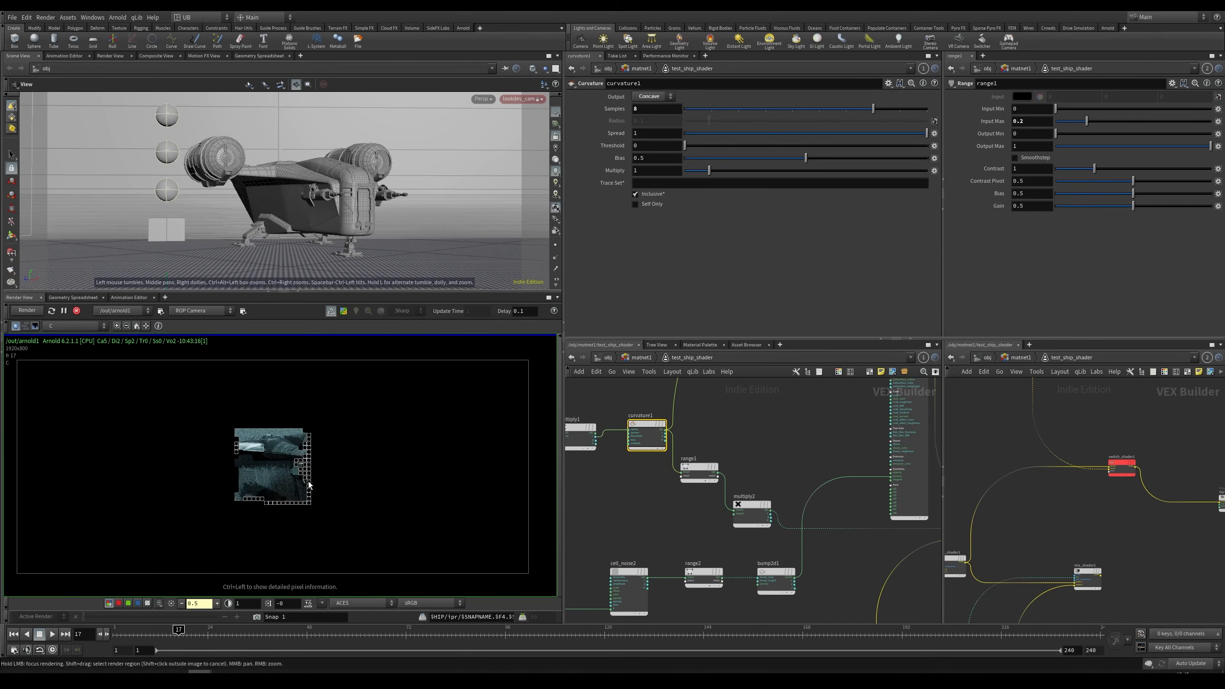
# Step: Set the curvature1 node's Spread to 0.8
pyautogui.scroll(4, 338, 468)
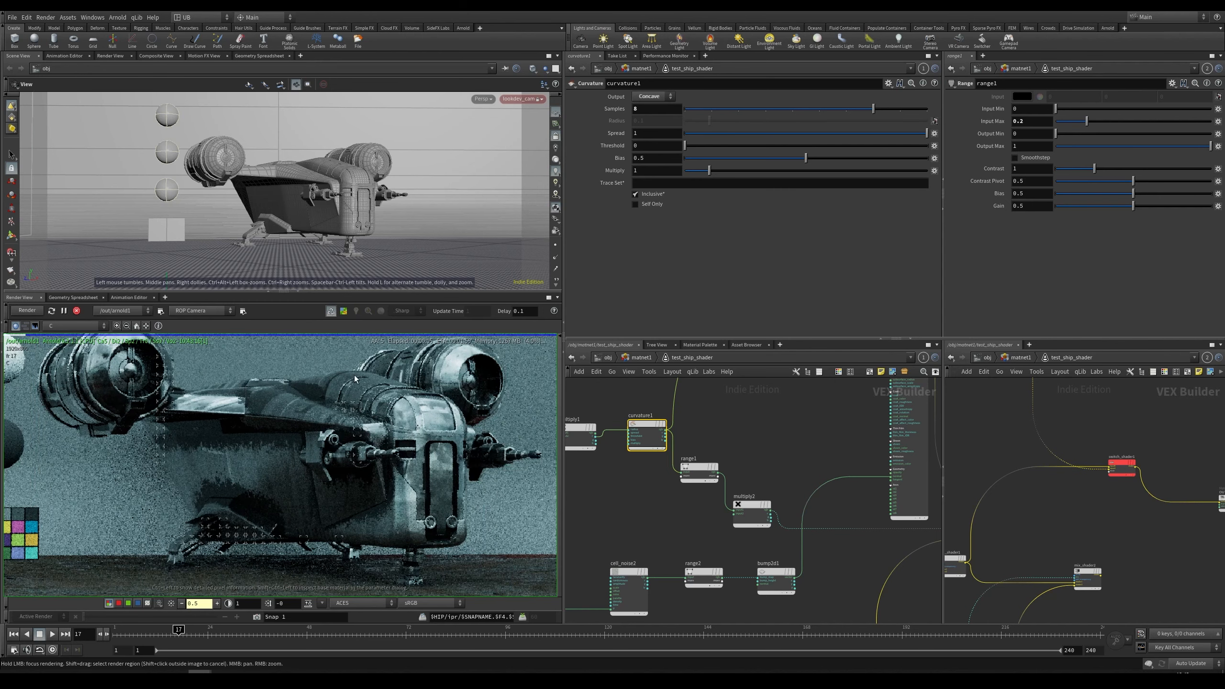
pyautogui.scroll(3, 232, 454)
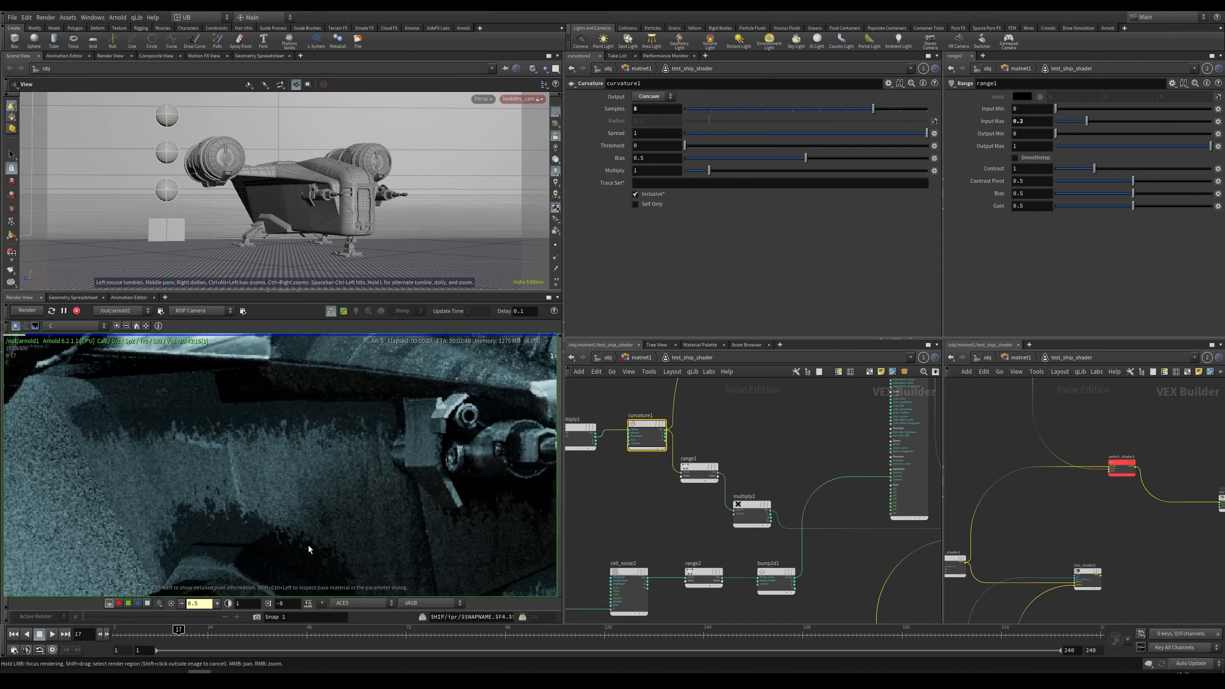
pyautogui.scroll(2, 280, 519)
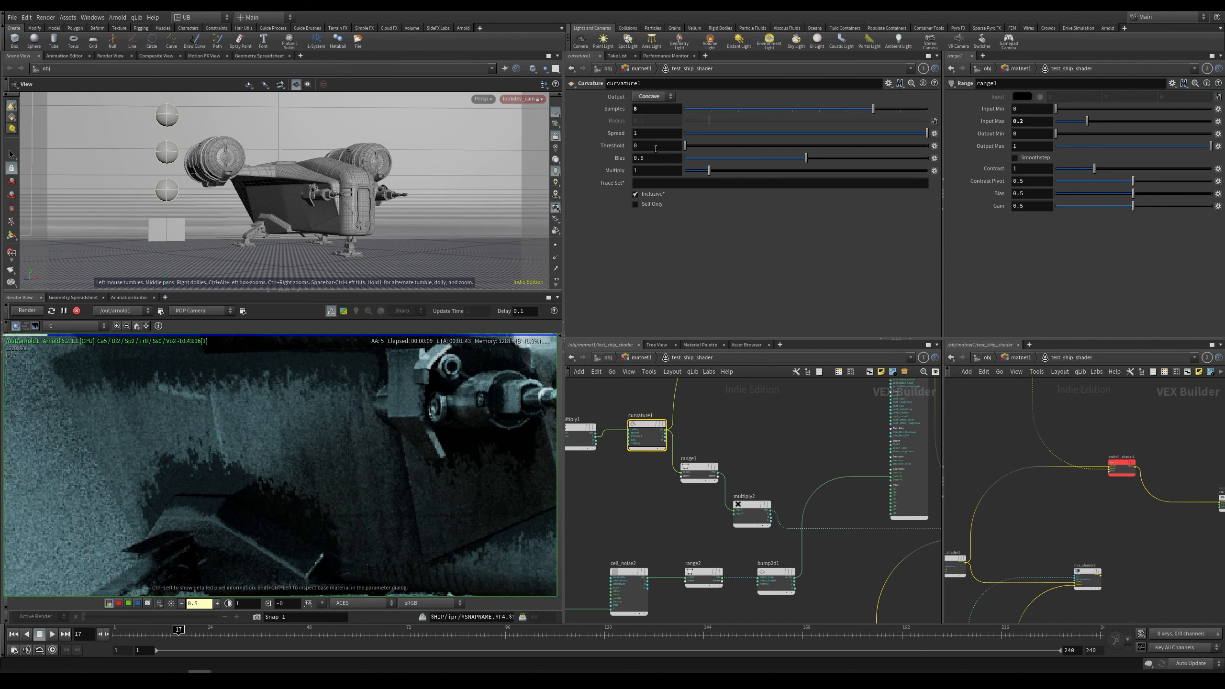
pyautogui.write('5')
pyautogui.press('Return')
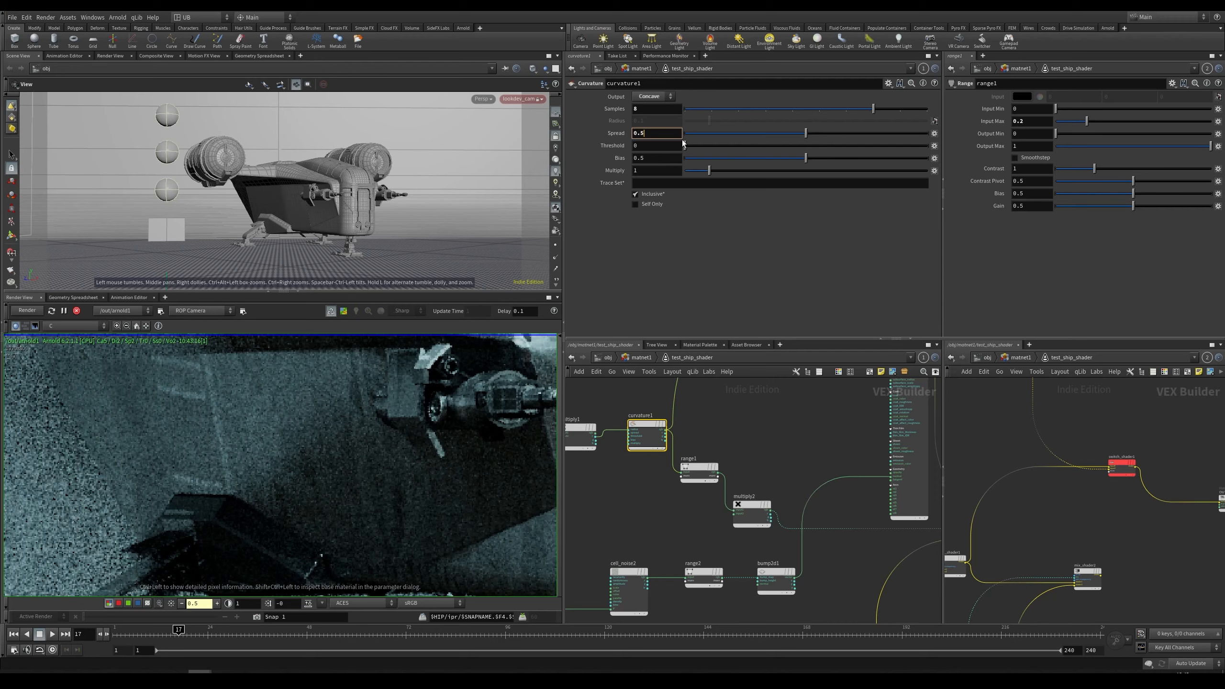
pyautogui.press('BackSpace')
pyautogui.write('8')
pyautogui.press('Return')
# Step: Inspect the ship render up close, zooming and panning over the hull
pyautogui.scroll(5, 253, 498)
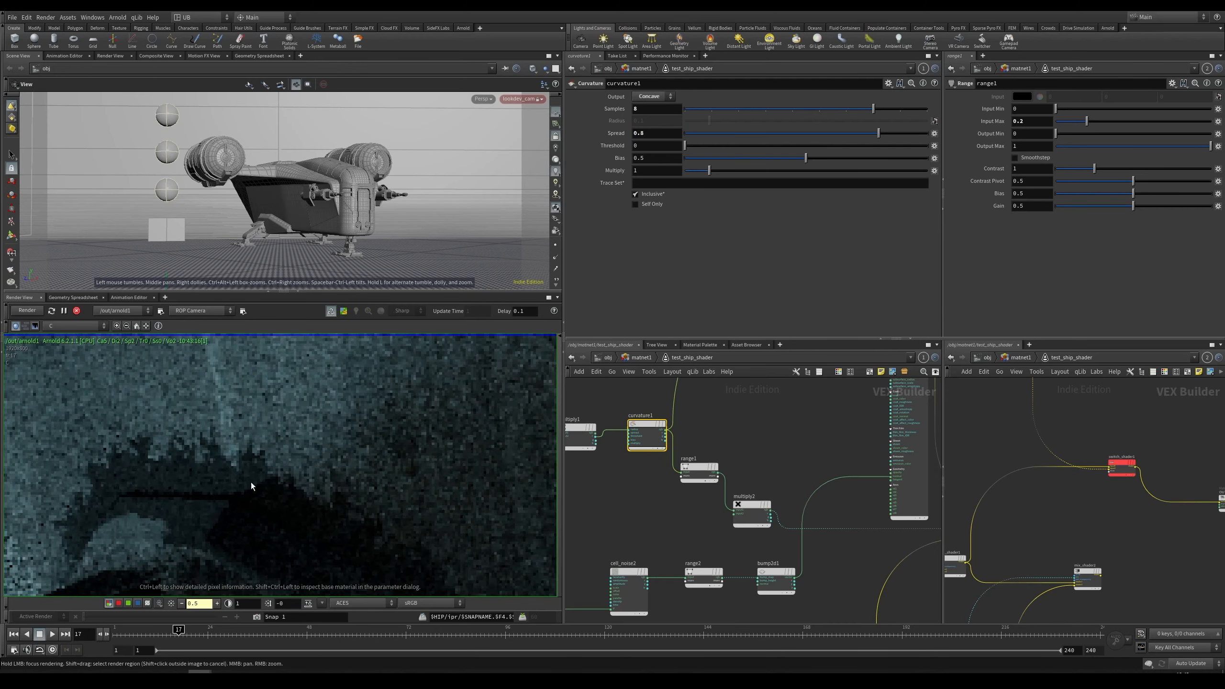
pyautogui.scroll(-3, 212, 474)
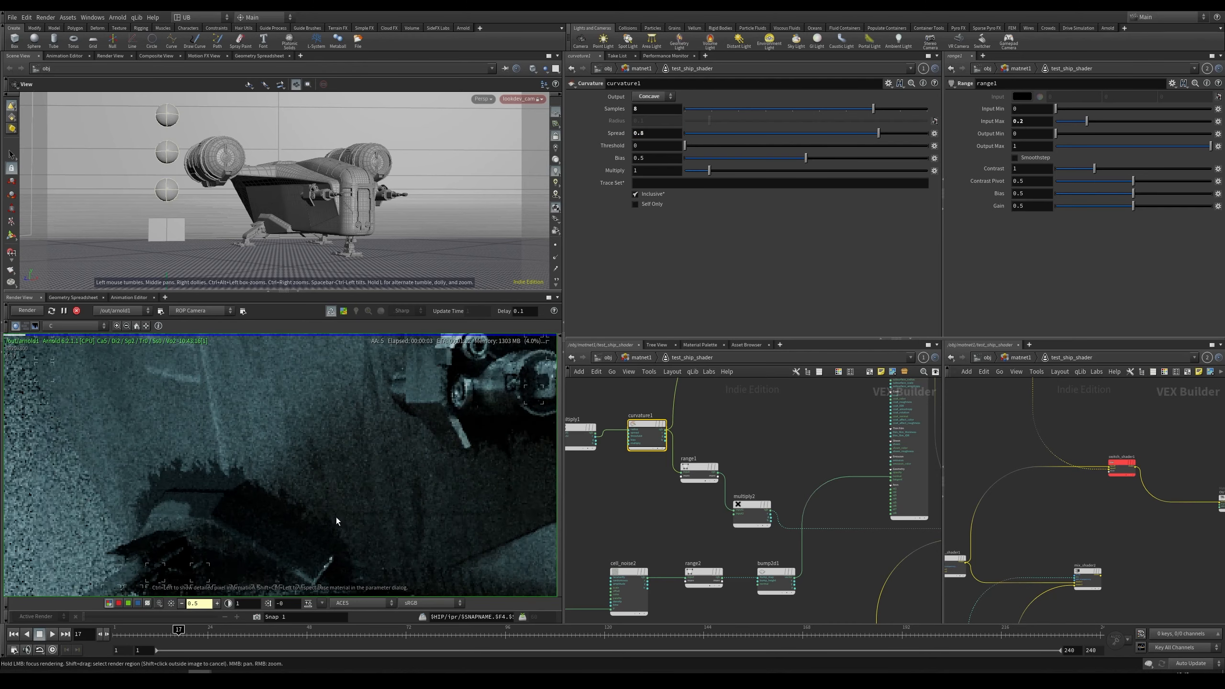
pyautogui.scroll(-4, 335, 517)
pyautogui.moveTo(332, 486); pyautogui.dragTo(295, 505, button='middle')
pyautogui.moveTo(414, 427); pyautogui.dragTo(564, 392, button='right')
pyautogui.moveTo(369, 469); pyautogui.dragTo(331, 450, button='middle')
pyautogui.moveTo(307, 454); pyautogui.dragTo(111, 528, button='right')
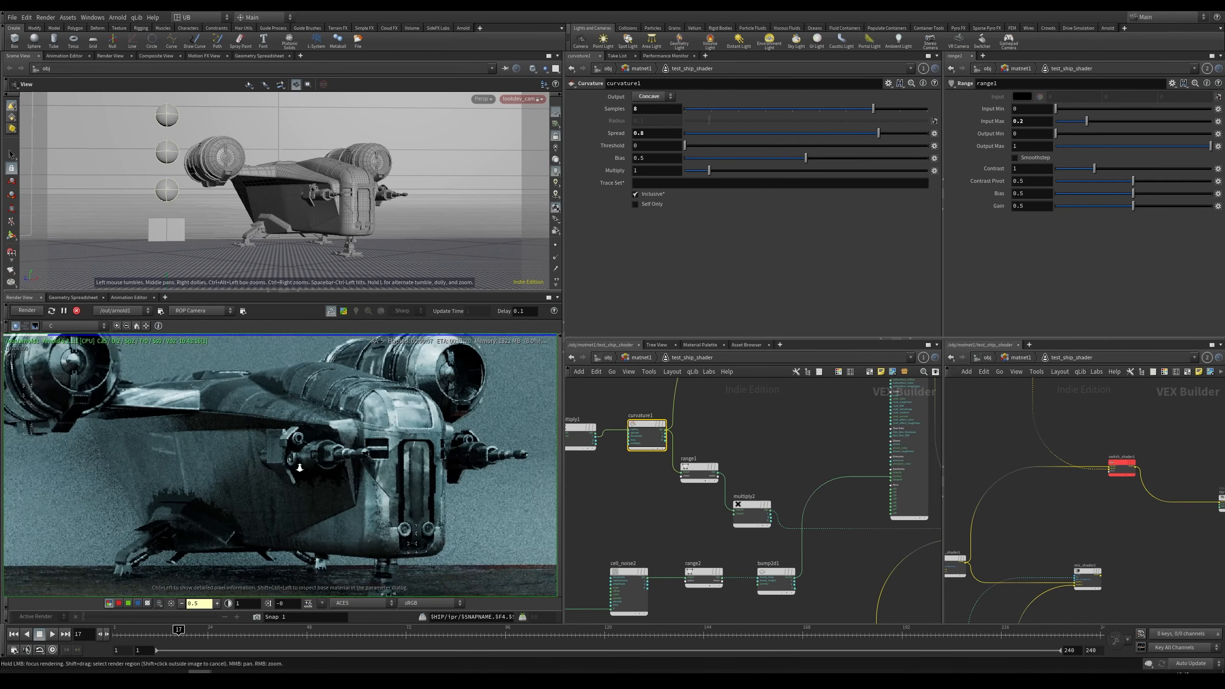
pyautogui.moveTo(169, 511); pyautogui.dragTo(191, 513, button='middle')
# Step: Set the standard_surface2 base Color to a dark gray of 0.05 in the Color Editor
pyautogui.moveTo(824, 541); pyautogui.dragTo(735, 398, button='middle')
pyautogui.moveTo(822, 504); pyautogui.dragTo(735, 474)
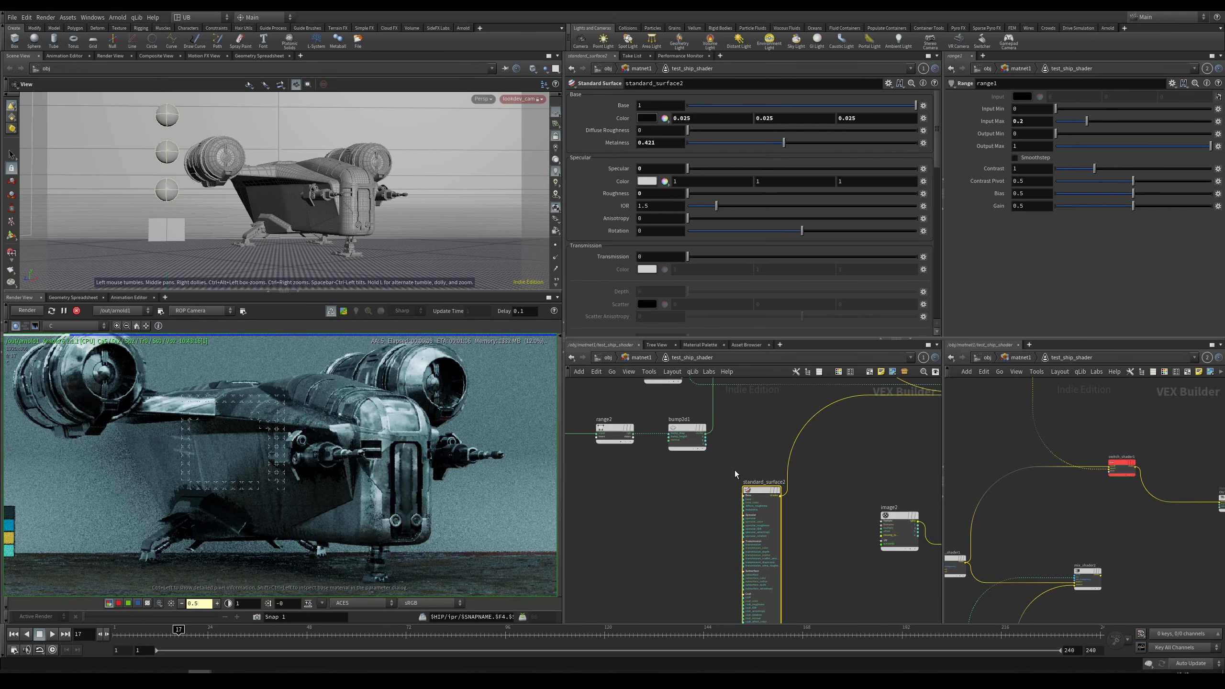
pyautogui.click(665, 118)
pyautogui.click(767, 112)
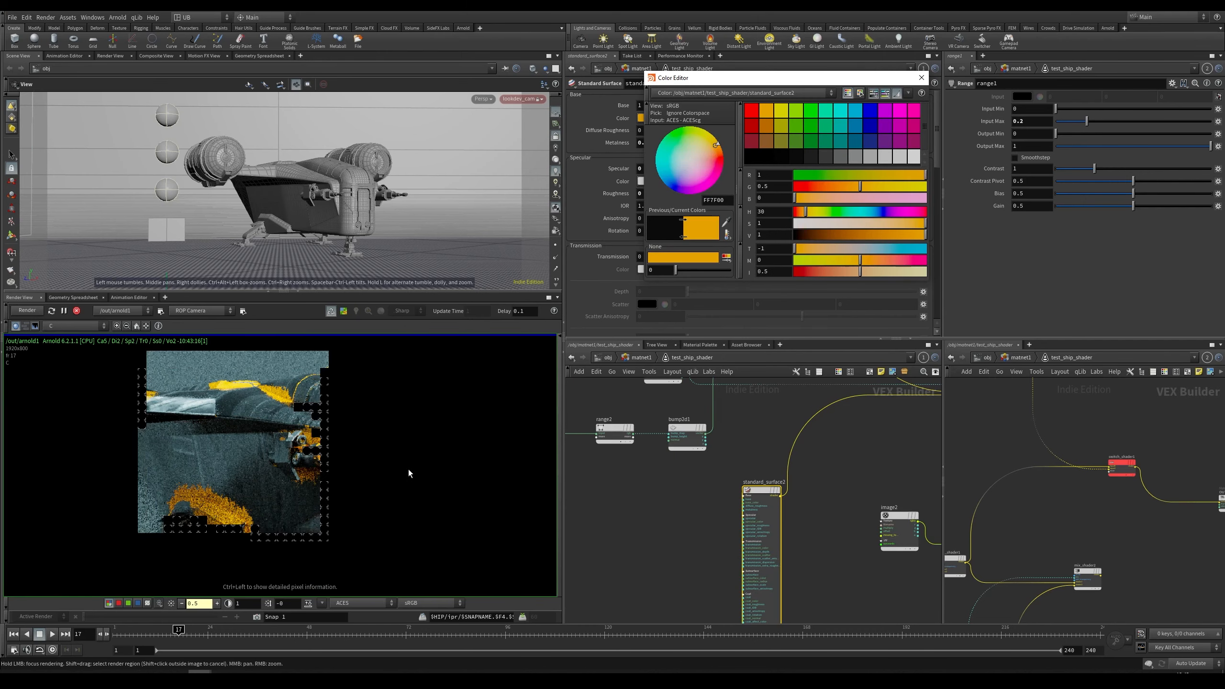
pyautogui.click(826, 156)
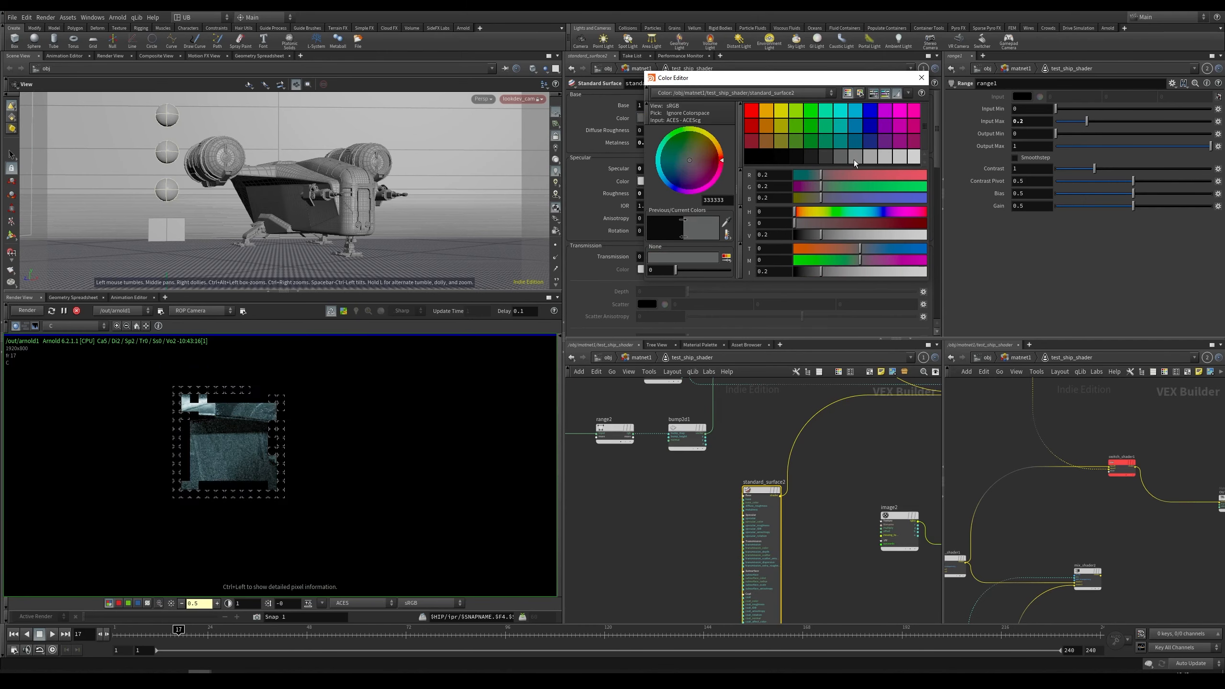
pyautogui.click(813, 158)
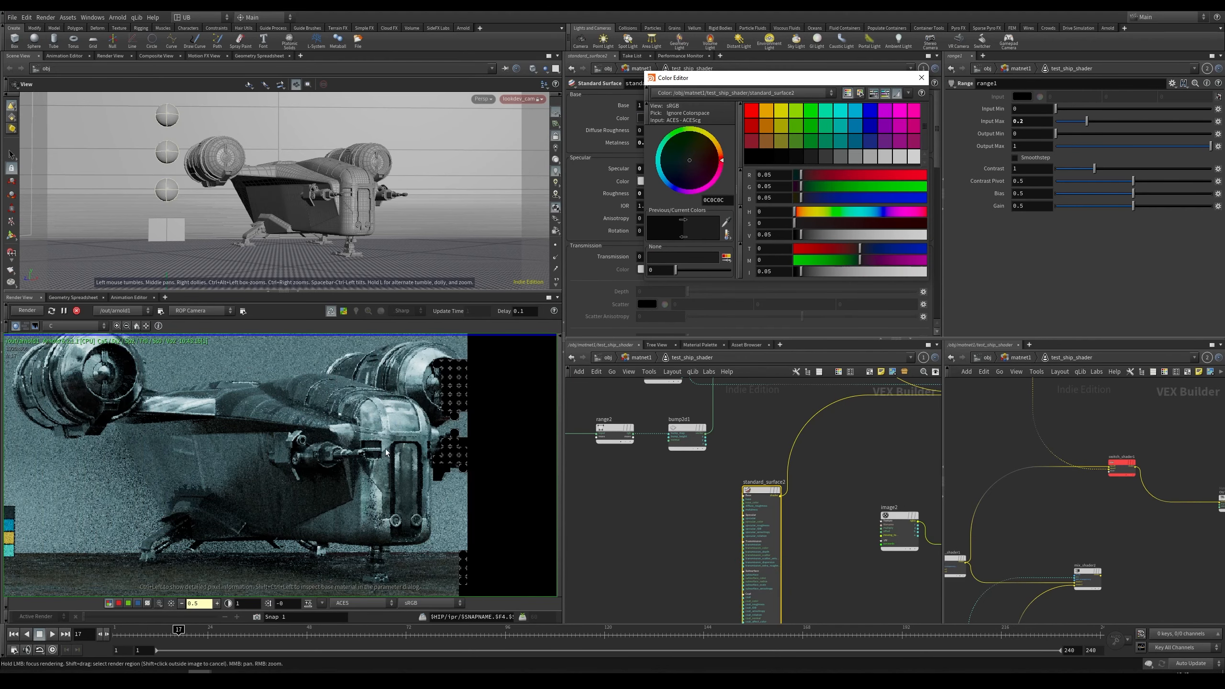
pyautogui.click(921, 77)
# Step: Set switch_shader1's Index to 1 to preview the curvature mask in the render
pyautogui.scroll(3, 310, 464)
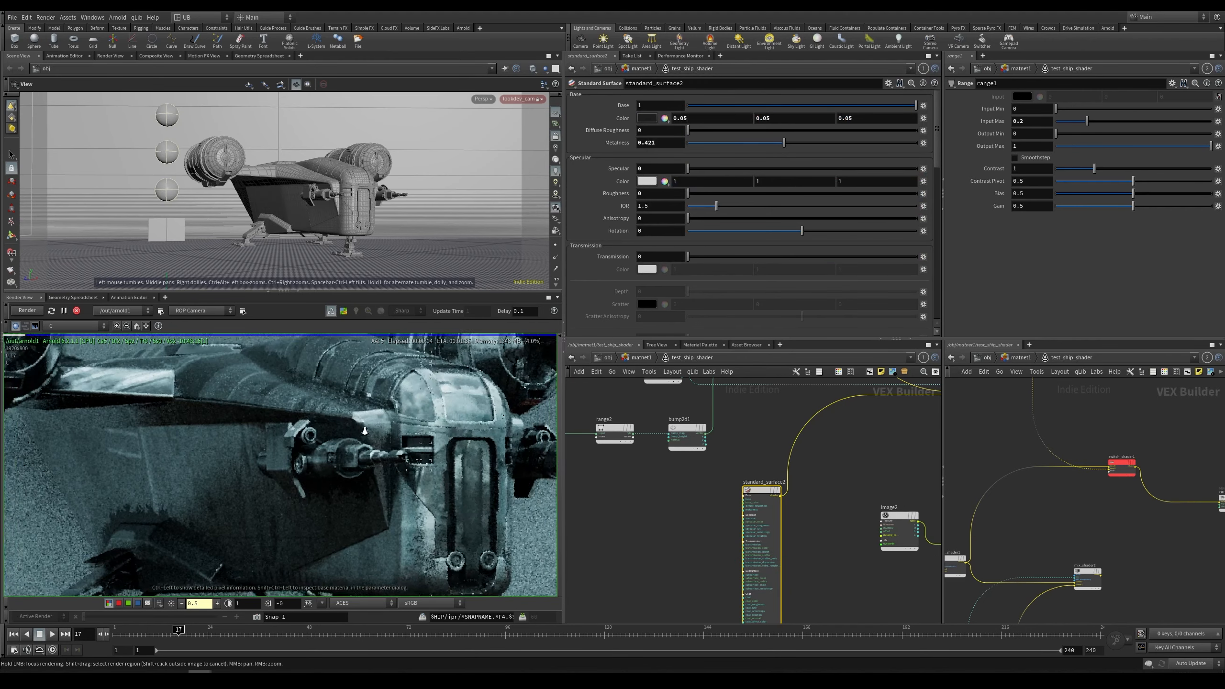
pyautogui.scroll(-5, 186, 511)
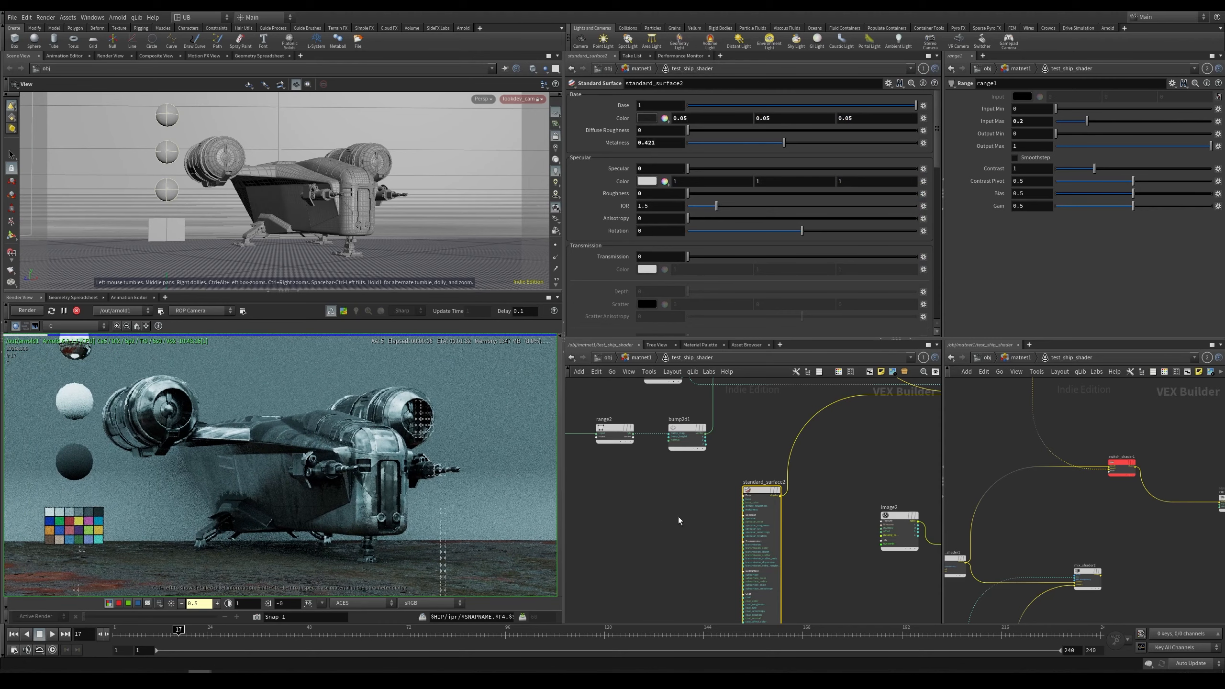
pyautogui.moveTo(678, 520); pyautogui.dragTo(767, 570, button='middle')
pyautogui.moveTo(694, 443); pyautogui.dragTo(703, 509, button='middle')
pyautogui.moveTo(728, 400); pyautogui.dragTo(724, 486, button='middle')
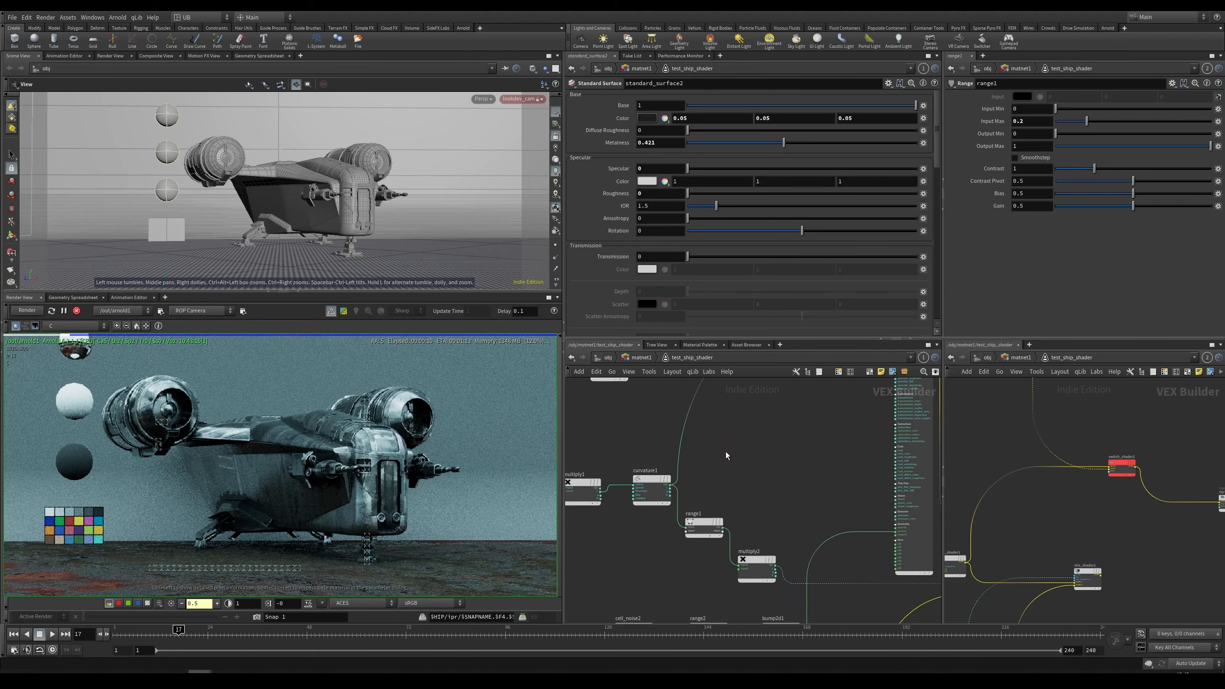
pyautogui.click(652, 491)
pyautogui.scroll(-5, 765, 466)
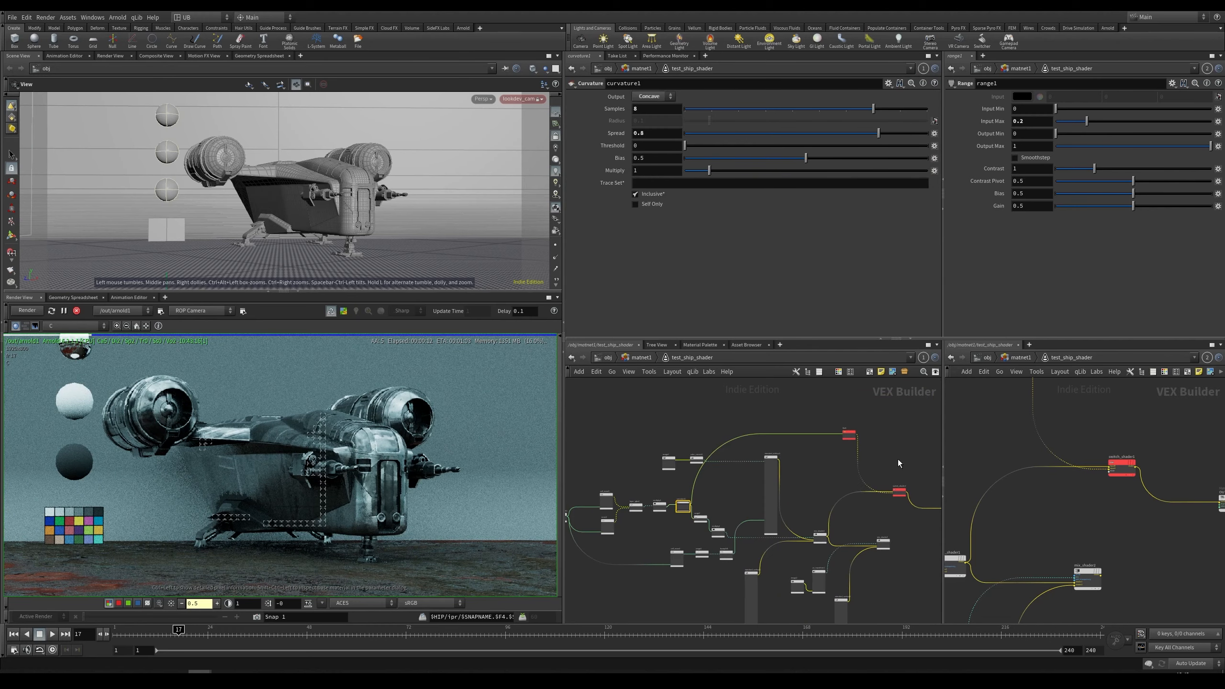
pyautogui.click(899, 492)
pyautogui.write('1')
pyautogui.press('Return')
# Step: Examine the curvature mask in the render and the surrounding shader nodes
pyautogui.scroll(3, 305, 478)
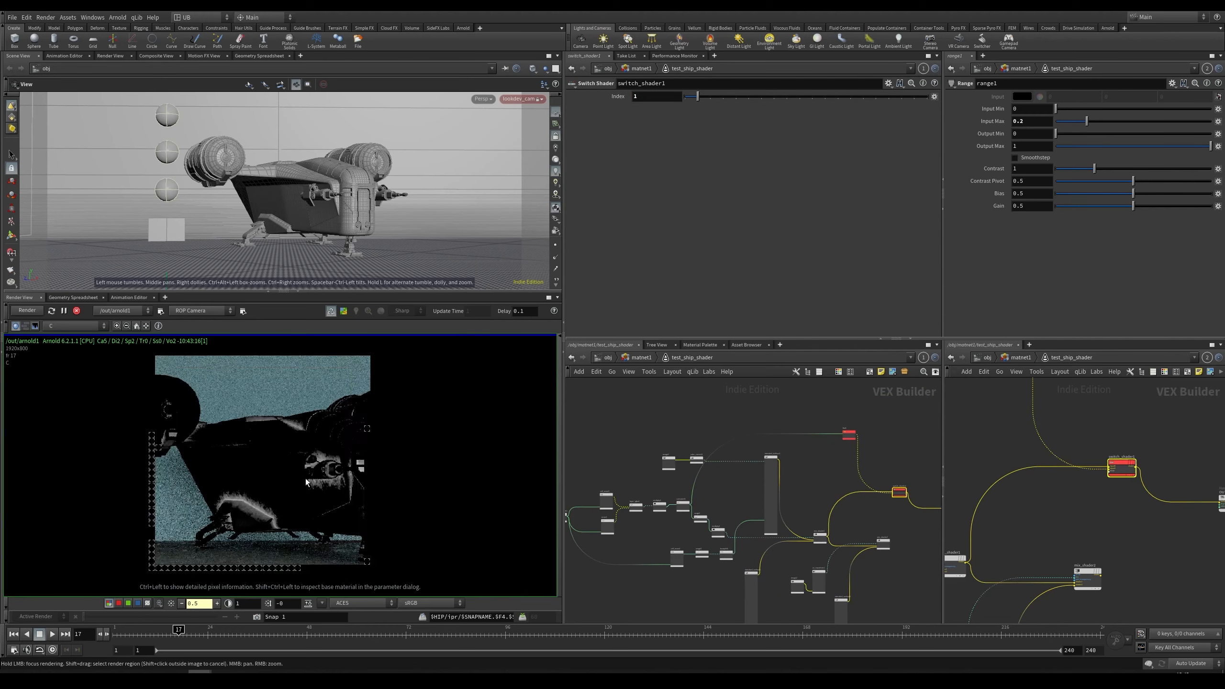
pyautogui.scroll(2, 333, 491)
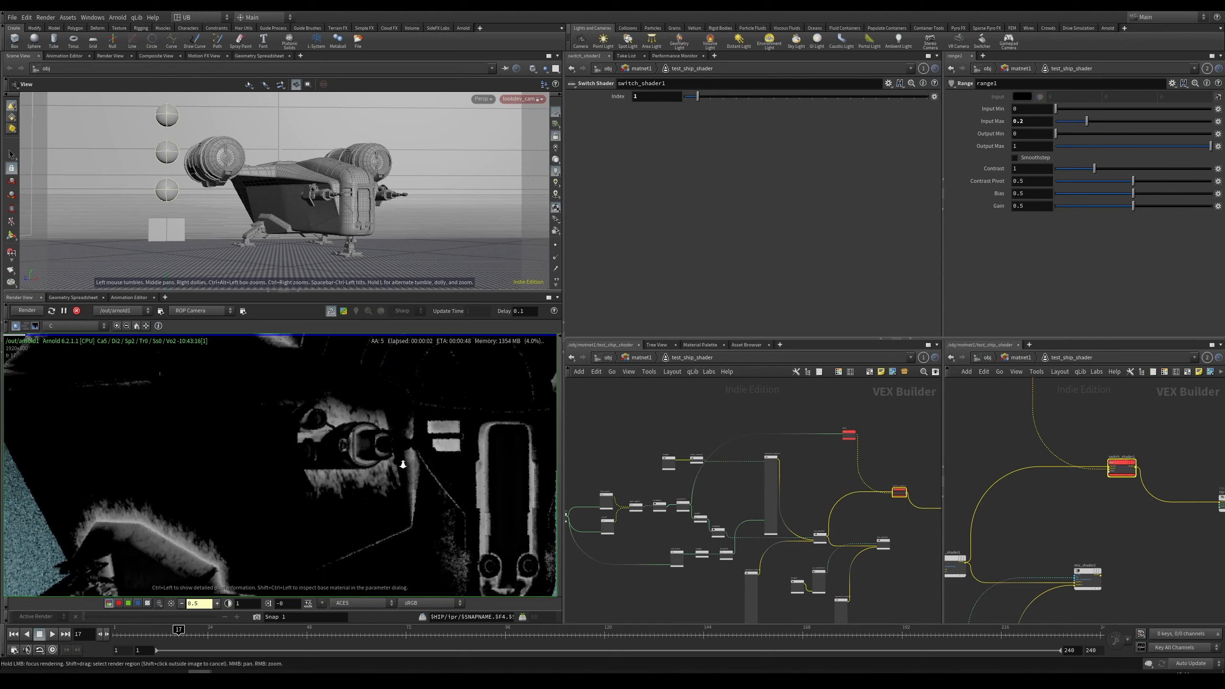
pyautogui.scroll(-3, 403, 464)
pyautogui.scroll(6, 708, 490)
pyautogui.moveTo(716, 508); pyautogui.dragTo(761, 473, button='middle')
pyautogui.moveTo(785, 465); pyautogui.dragTo(662, 517)
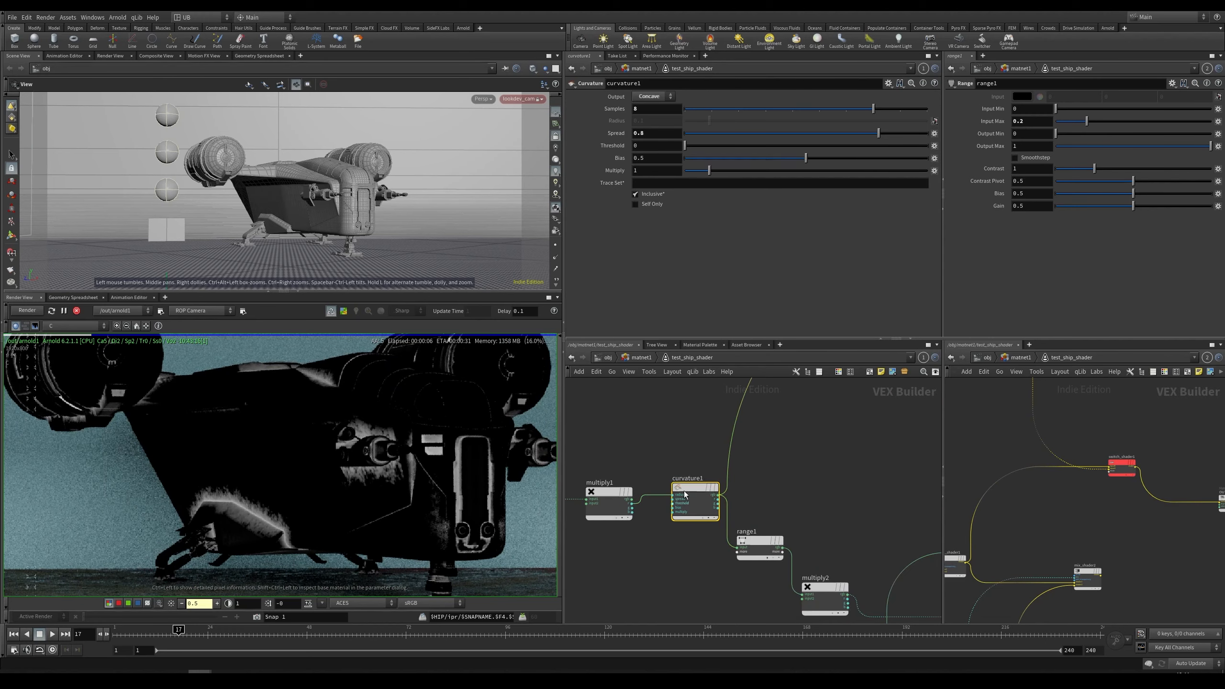
pyautogui.moveTo(665, 435); pyautogui.dragTo(868, 396, button='middle')
pyautogui.moveTo(855, 432); pyautogui.dragTo(614, 517)
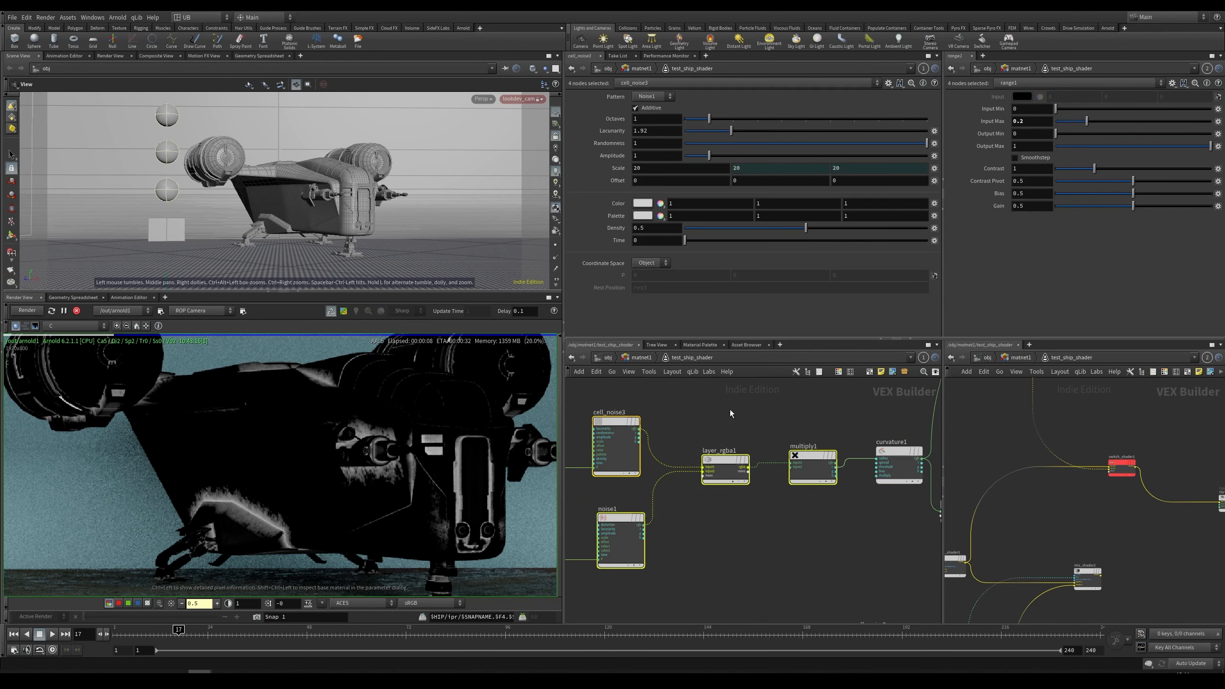
pyautogui.scroll(5, 279, 432)
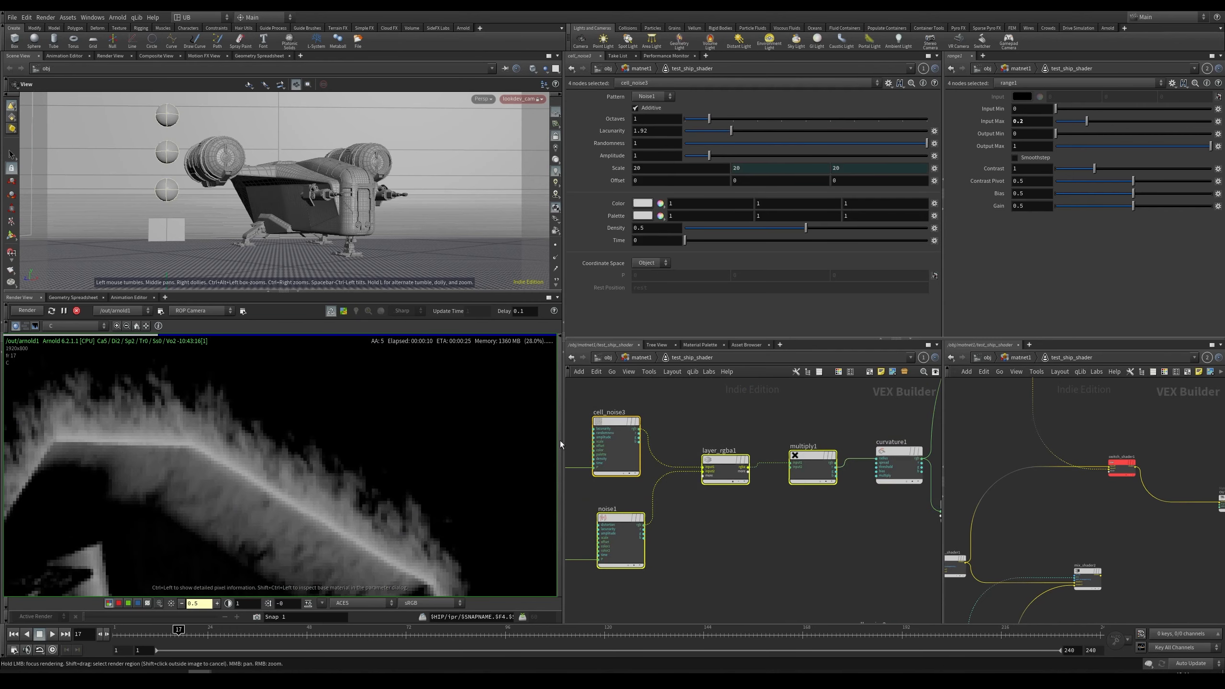
pyautogui.scroll(-6, 810, 406)
pyautogui.moveTo(901, 413); pyautogui.dragTo(795, 441, button='middle')
pyautogui.scroll(2, 795, 440)
pyautogui.scroll(5, 714, 453)
# Step: Switch the curvature1 node's Output to Convex
pyautogui.moveTo(787, 427); pyautogui.dragTo(663, 470)
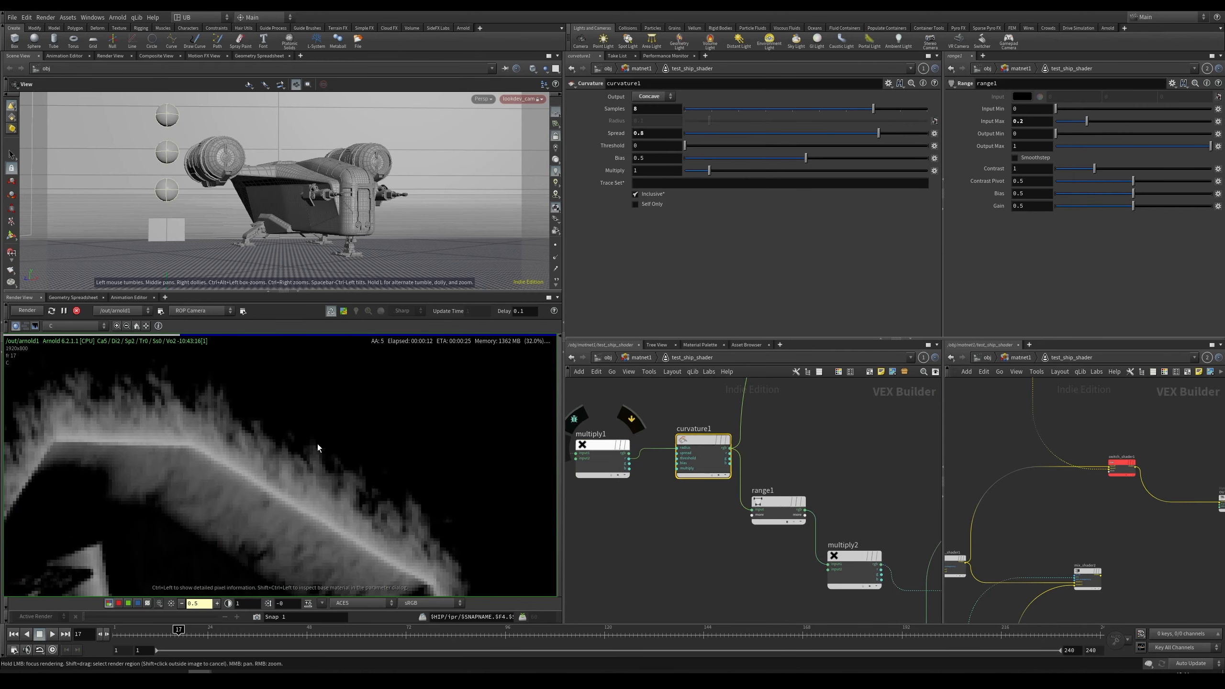
pyautogui.scroll(-4, 318, 447)
pyautogui.moveTo(439, 430); pyautogui.dragTo(347, 475, button='middle')
pyautogui.scroll(-1, 348, 475)
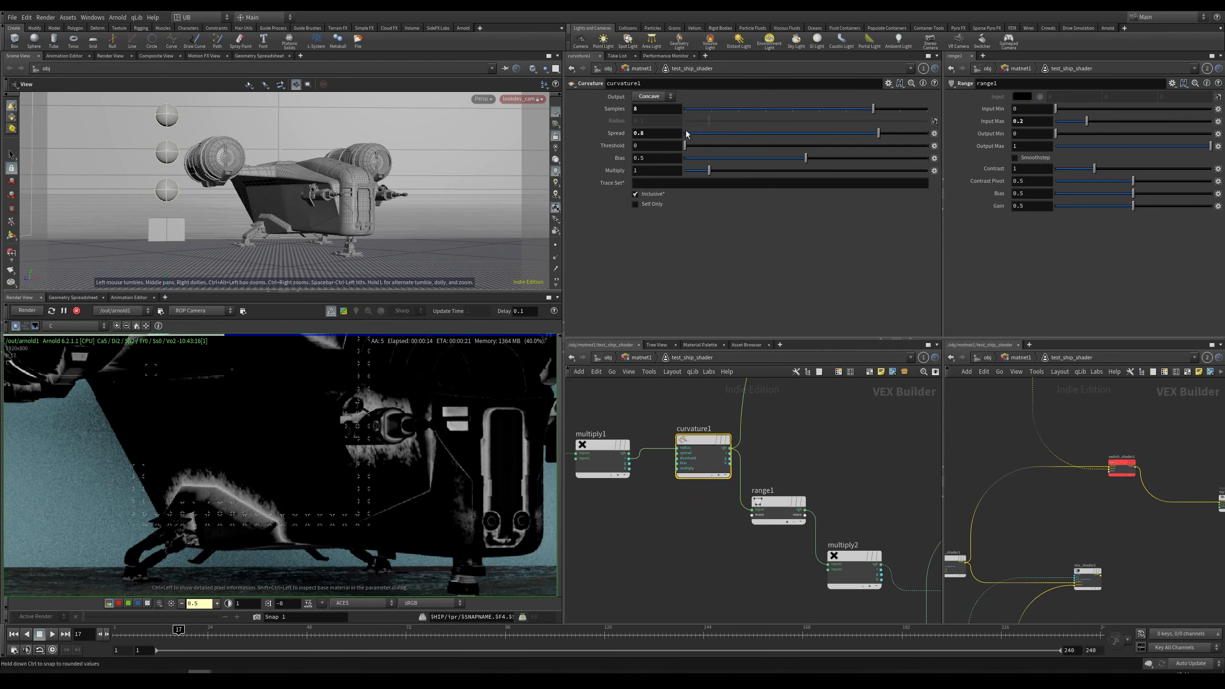
pyautogui.click(648, 109)
# Step: Set switch_shader1's Index back to 0 to render the full ship shader
pyautogui.scroll(2, 371, 475)
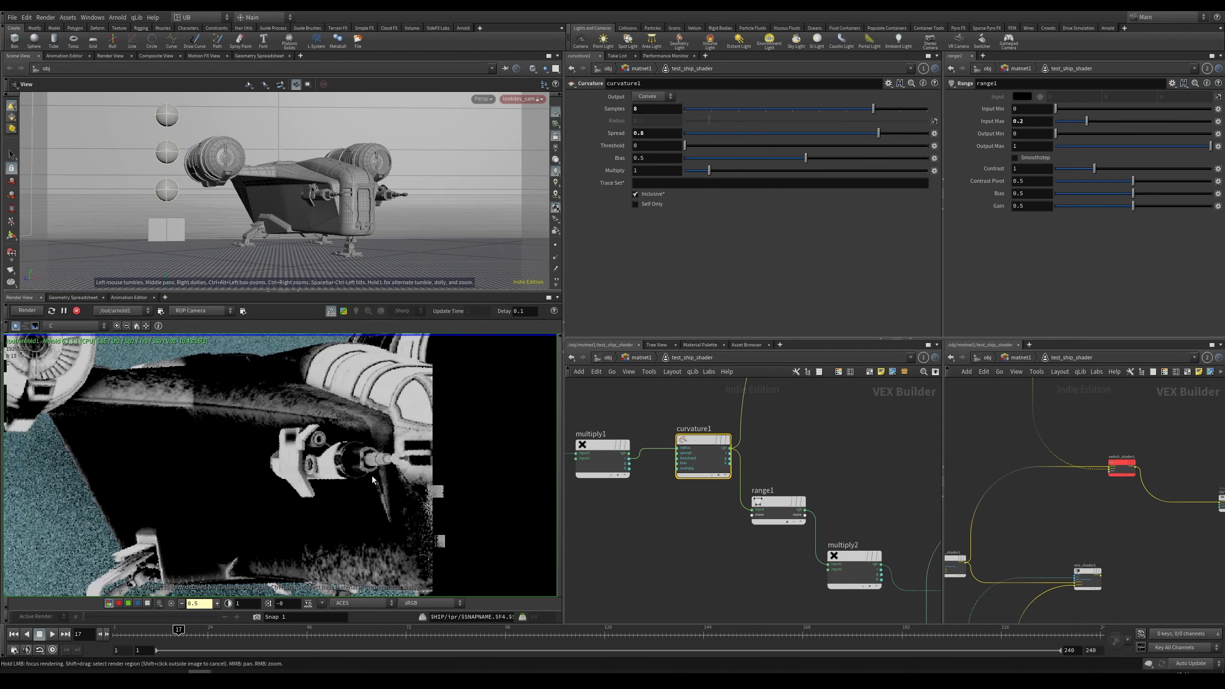
pyautogui.scroll(-2, 365, 475)
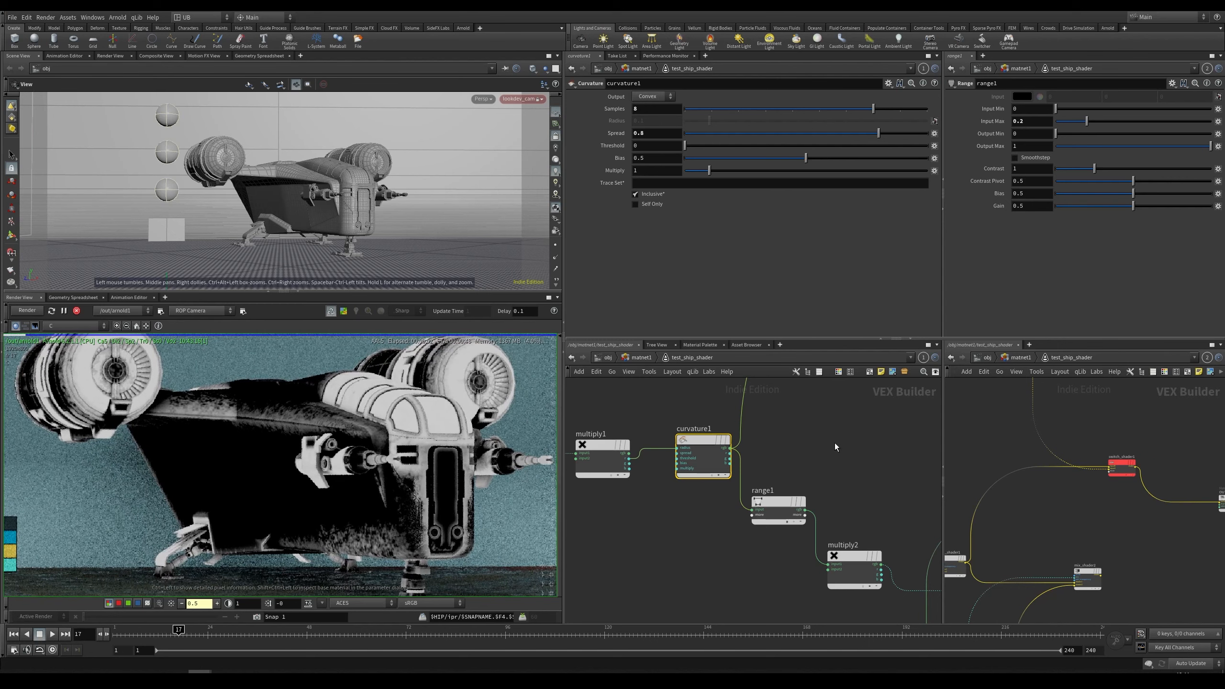
pyautogui.moveTo(834, 442); pyautogui.dragTo(697, 526, button='middle')
pyautogui.scroll(-3, 696, 526)
pyautogui.moveTo(917, 494); pyautogui.dragTo(810, 486, button='middle')
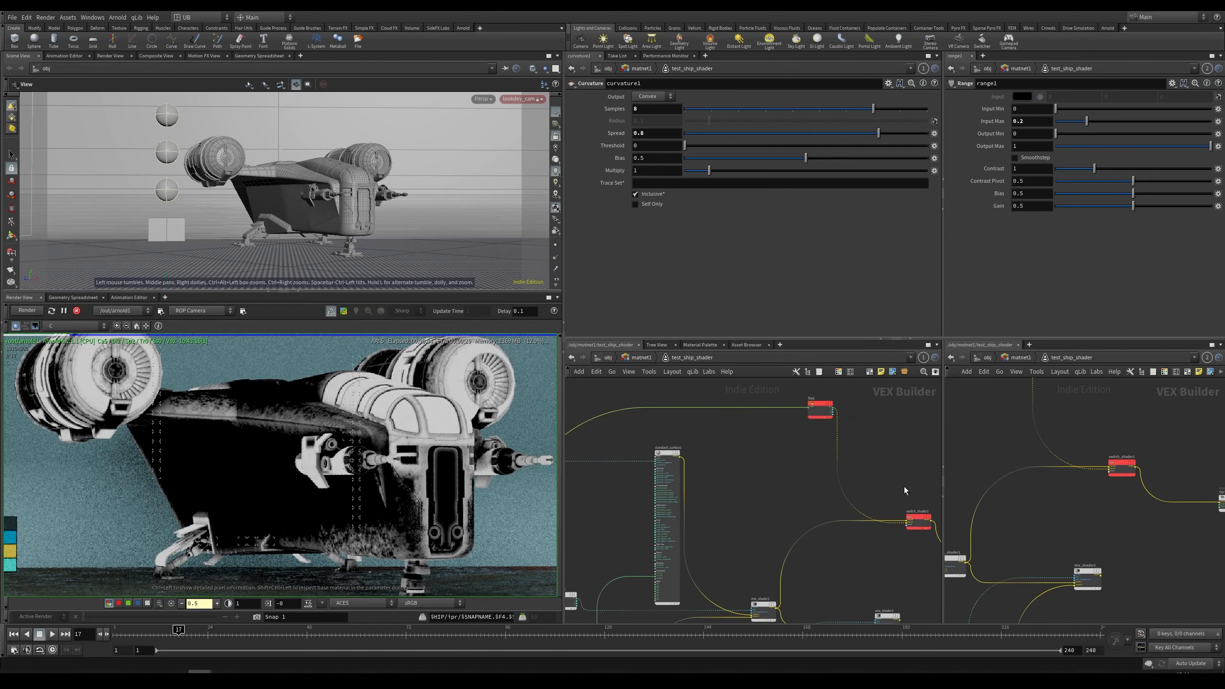
pyautogui.click(916, 521)
pyautogui.moveTo(689, 98); pyautogui.dragTo(681, 98)
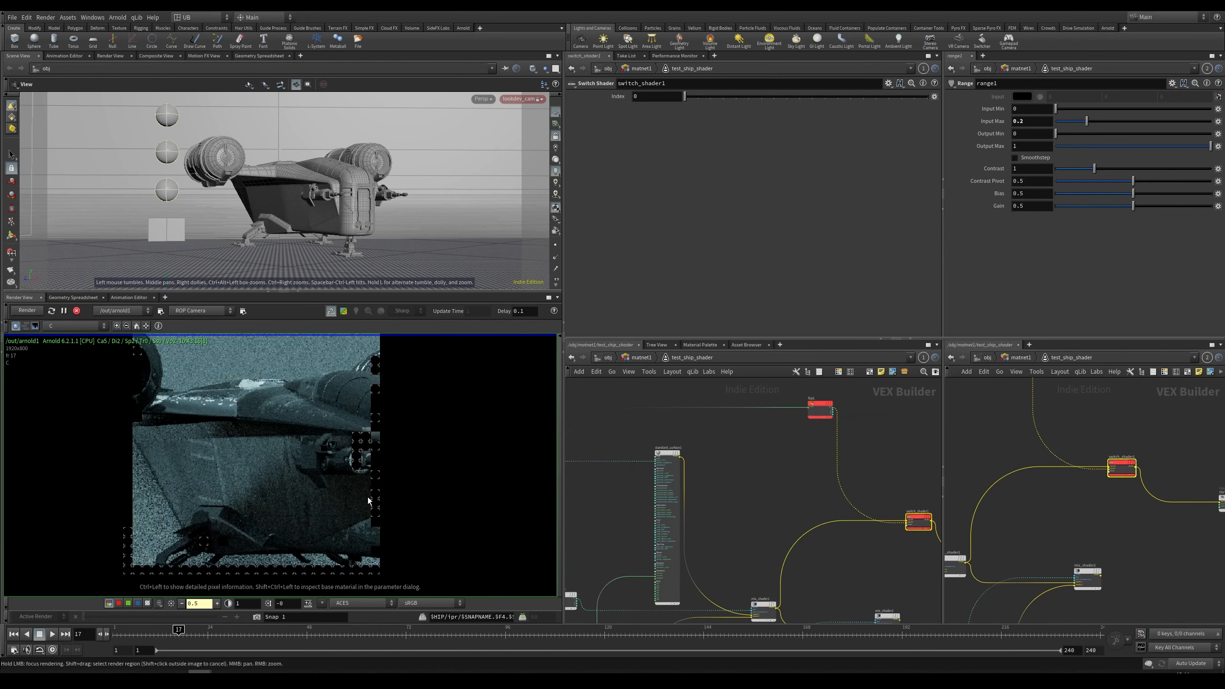
# Step: Set the curvature1 node's Spread to 1
pyautogui.scroll(-3, 364, 484)
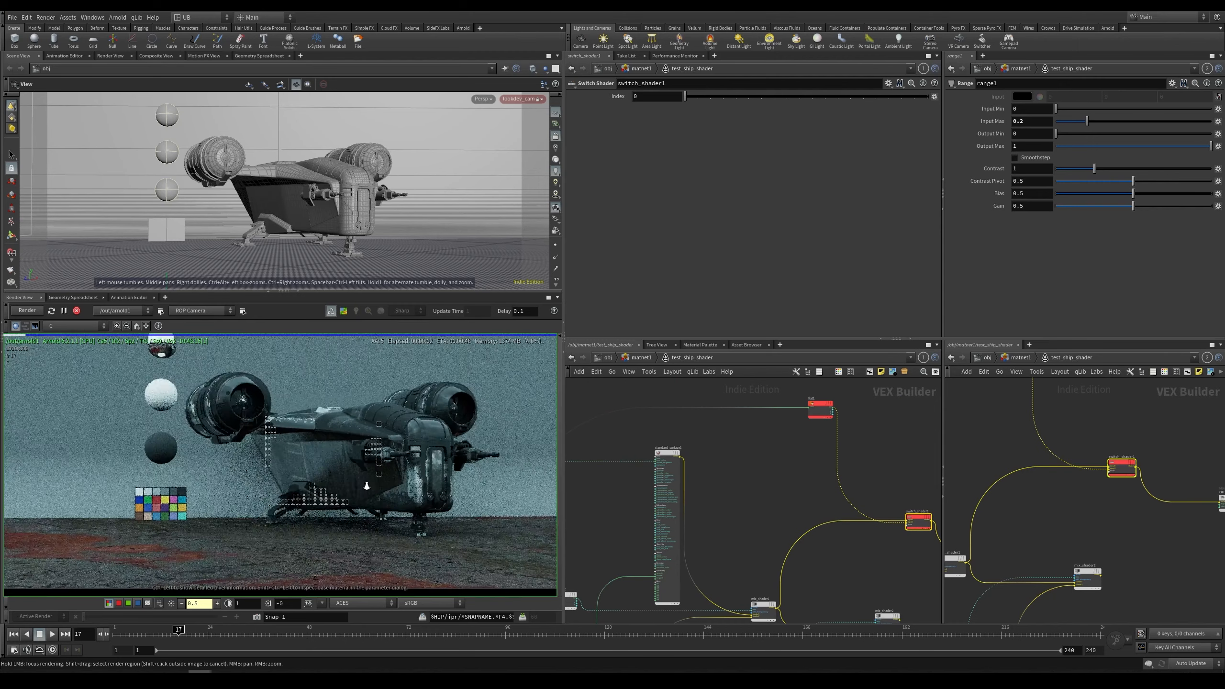
pyautogui.scroll(3, 365, 483)
pyautogui.moveTo(748, 514); pyautogui.dragTo(892, 410, button='middle')
pyautogui.scroll(3, 738, 454)
pyautogui.moveTo(644, 446); pyautogui.dragTo(748, 444, button='middle')
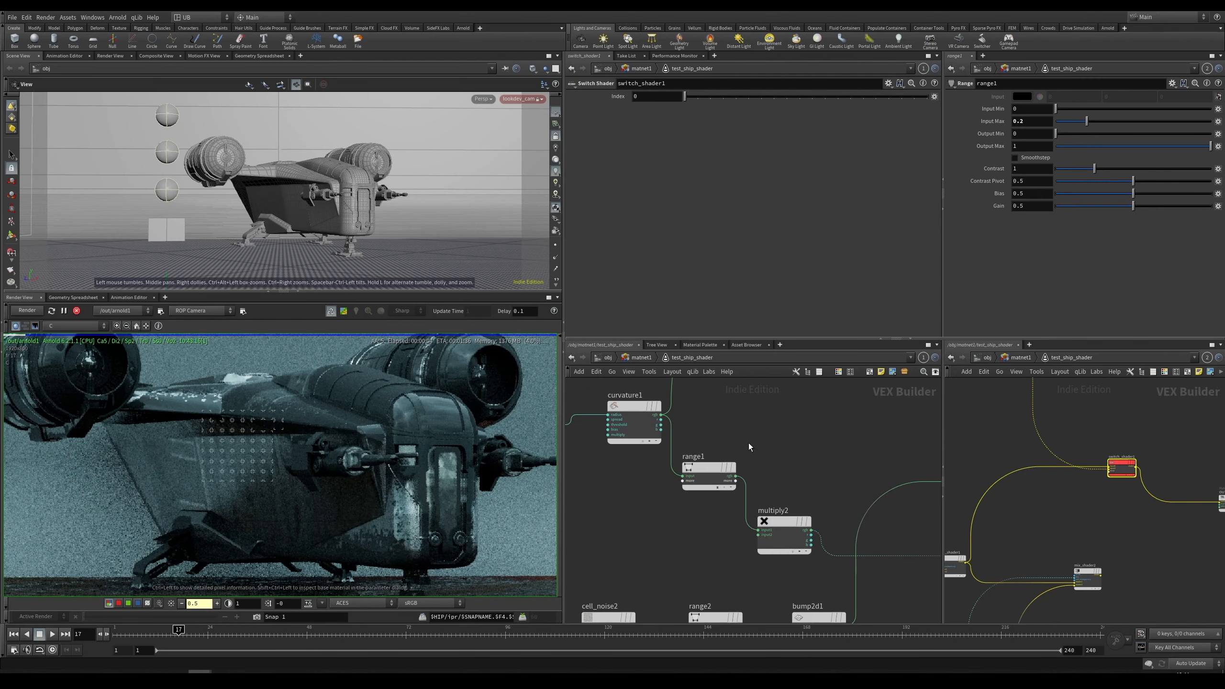
pyautogui.click(641, 422)
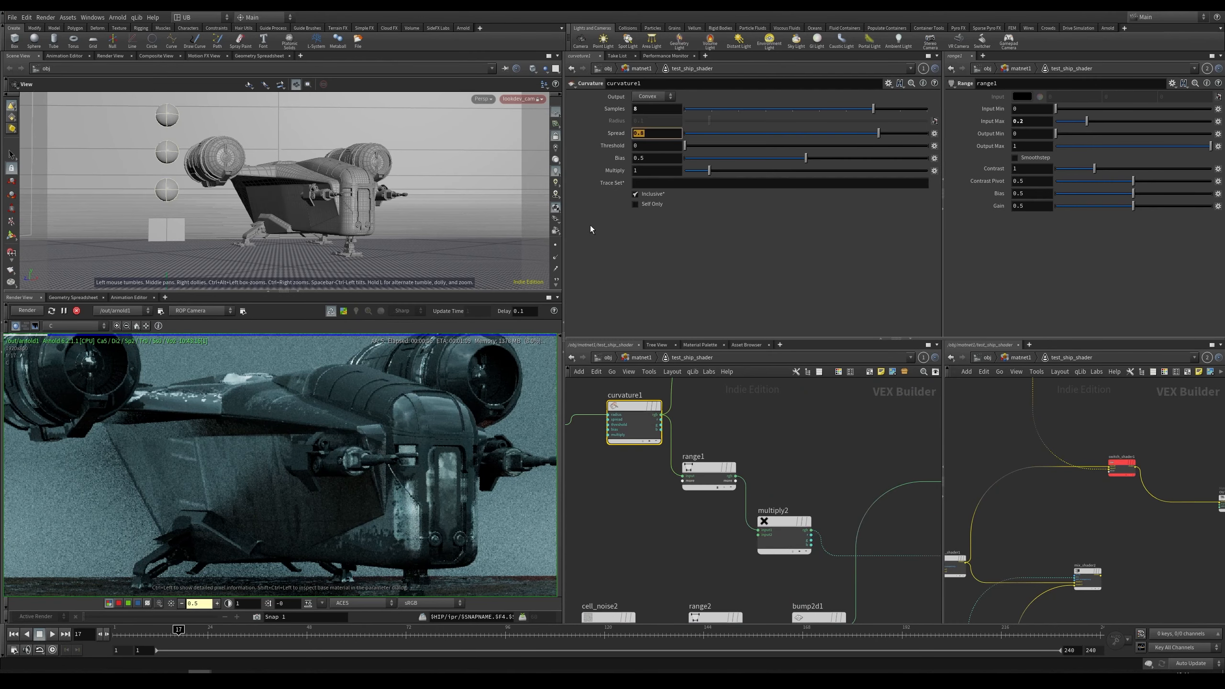
pyautogui.write('1')
pyautogui.press('Return')
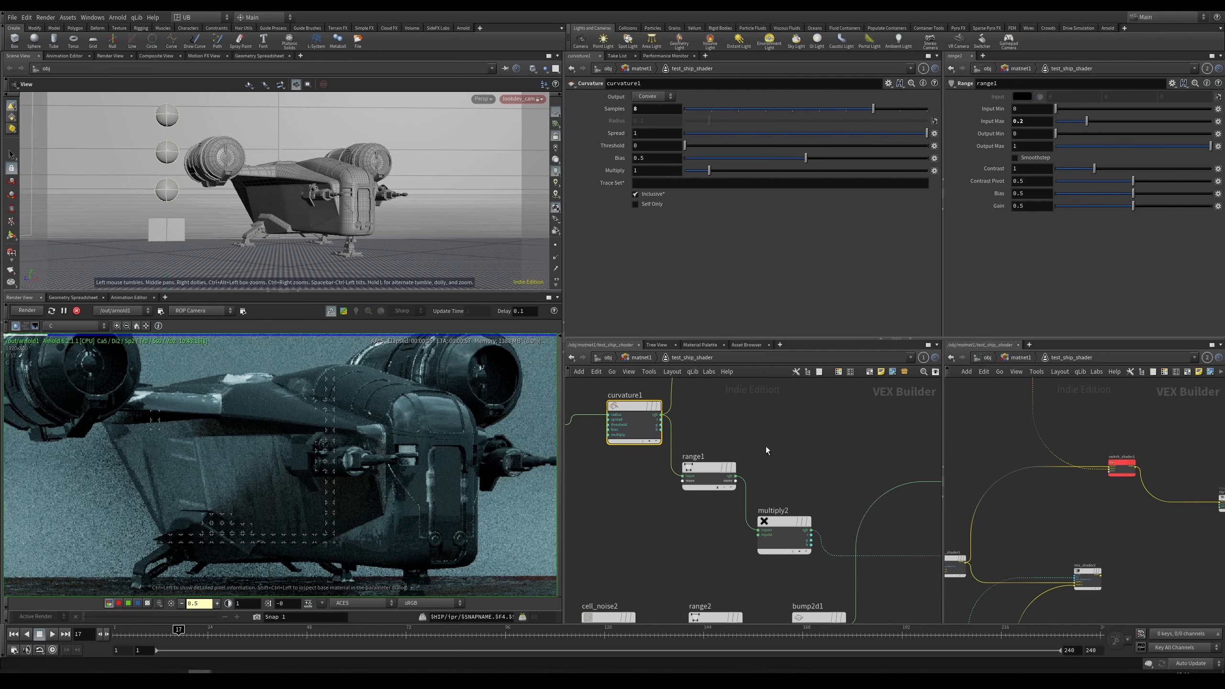
# Step: Set the range1 node's Input Max to 1 and Output Max to 3
pyautogui.click(708, 470)
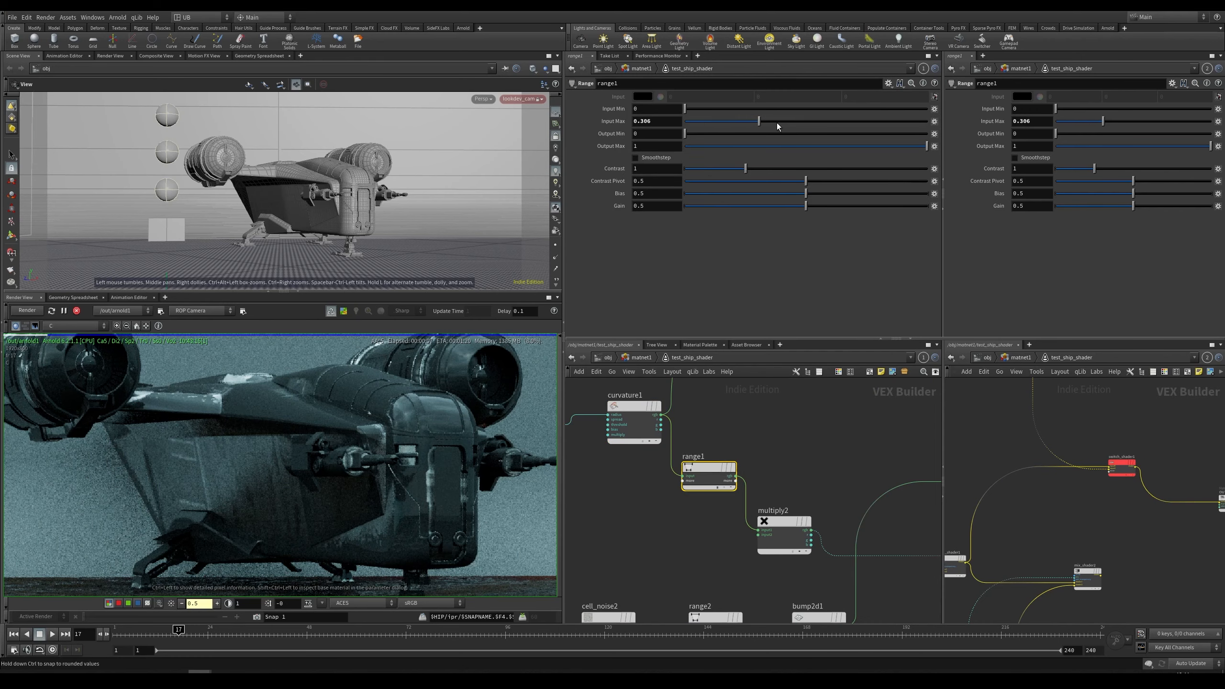
pyautogui.moveTo(777, 123); pyautogui.dragTo(685, 127)
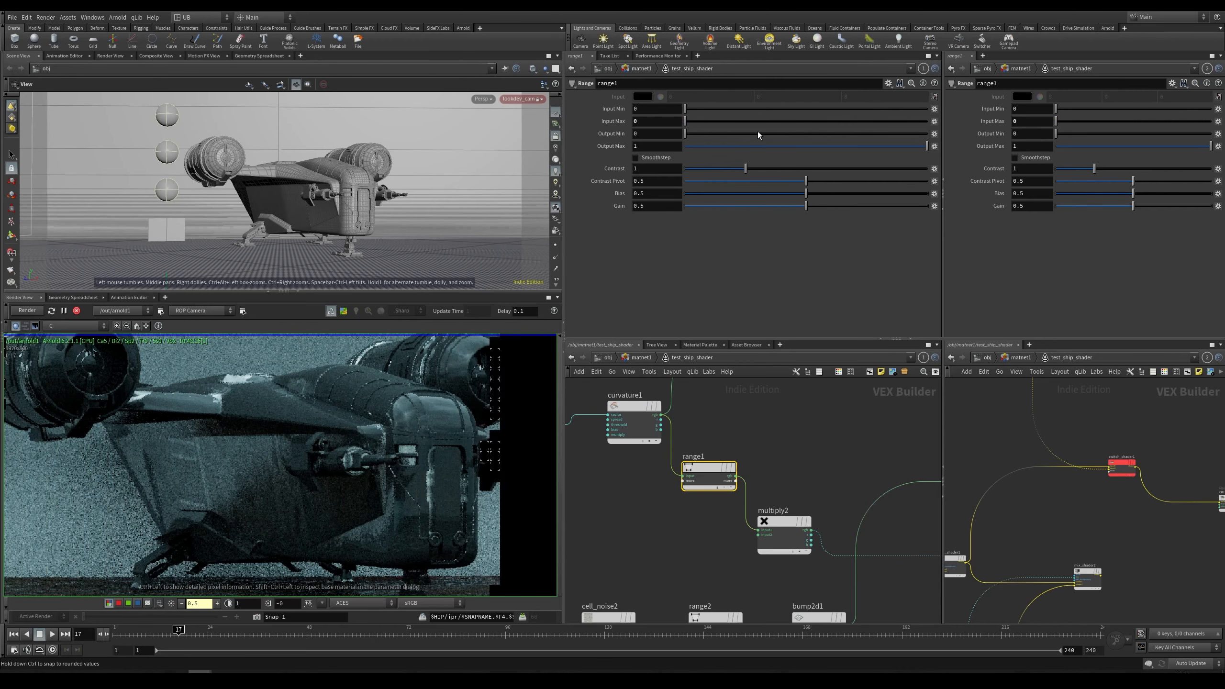
pyautogui.moveTo(869, 129); pyautogui.dragTo(927, 125)
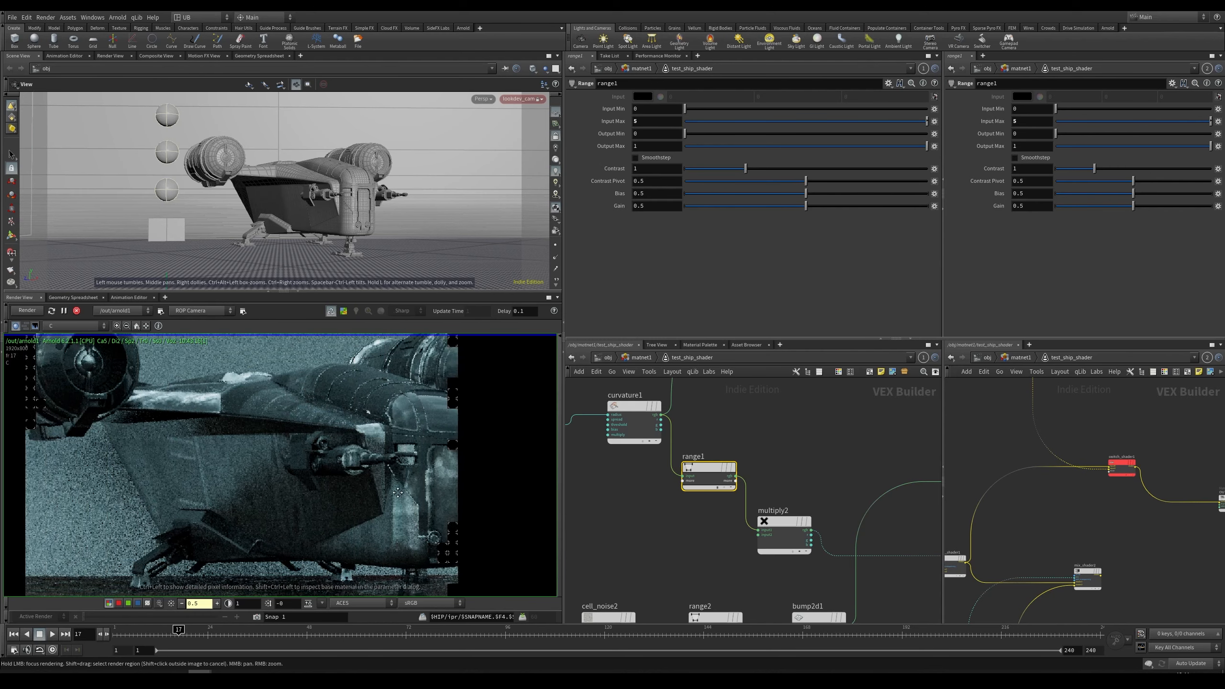
pyautogui.doubleClick(649, 146)
pyautogui.write('3')
pyautogui.press('Return')
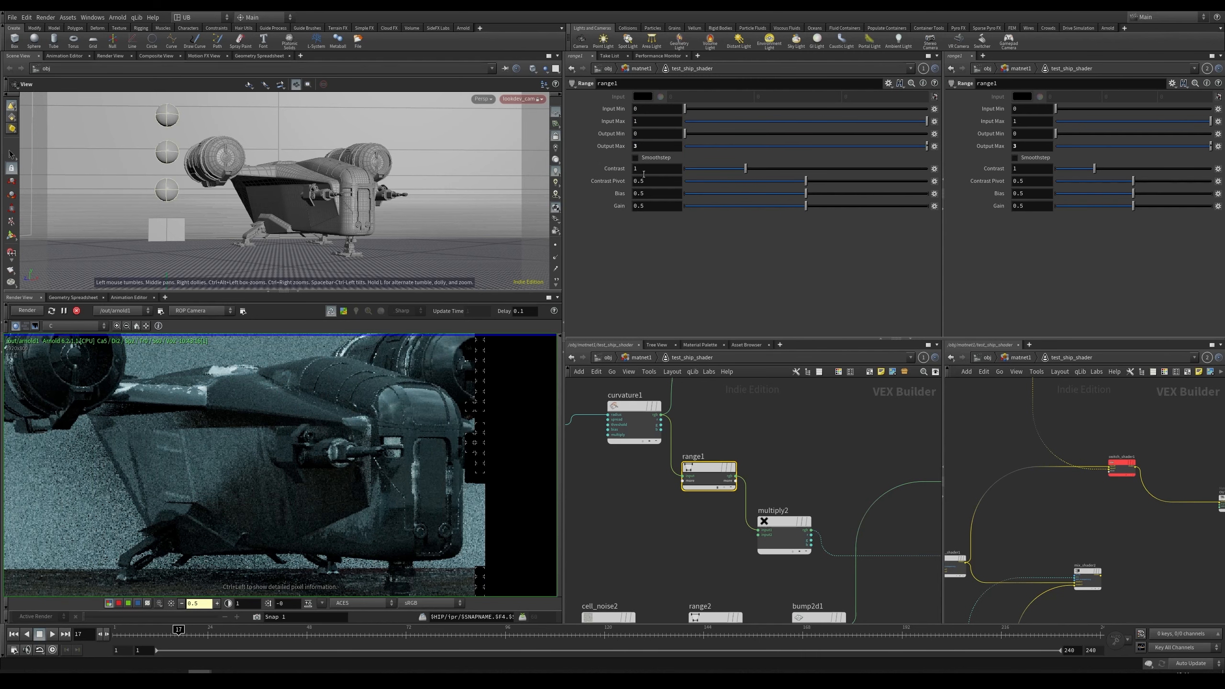
# Step: Set the range1 node's Output Min to -0.3
pyautogui.moveTo(684, 133); pyautogui.dragTo(465, 151)
pyautogui.write('-')
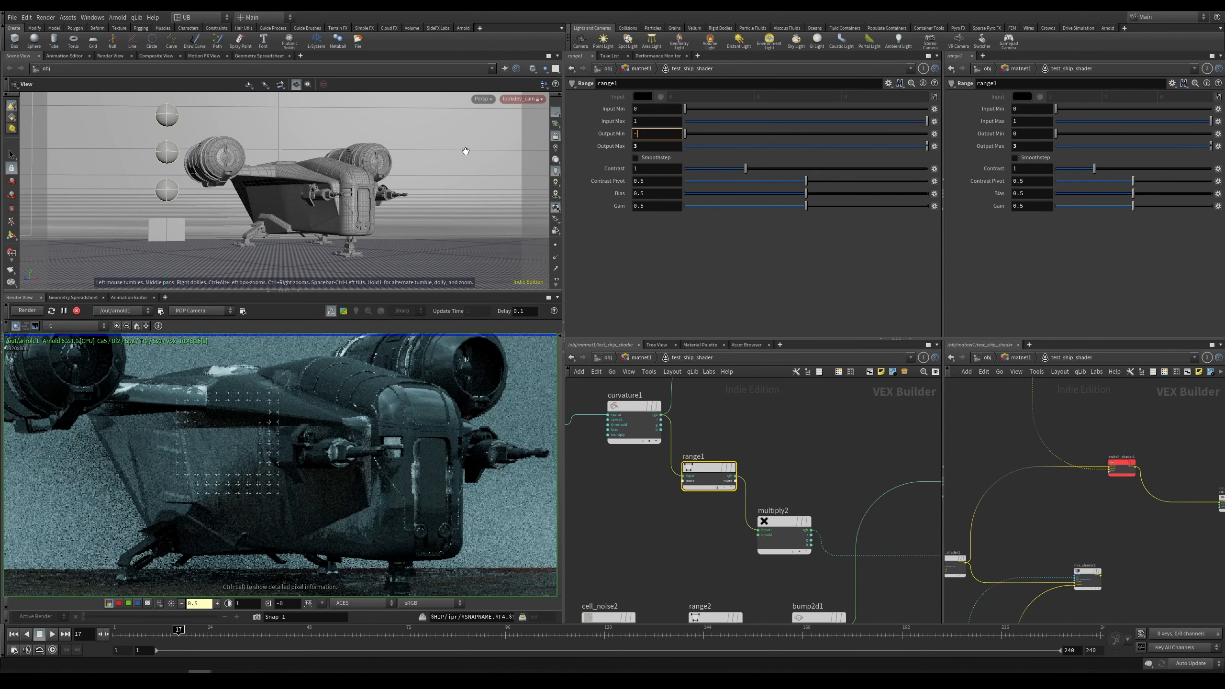
pyautogui.write('0.3')
pyautogui.press('Return')
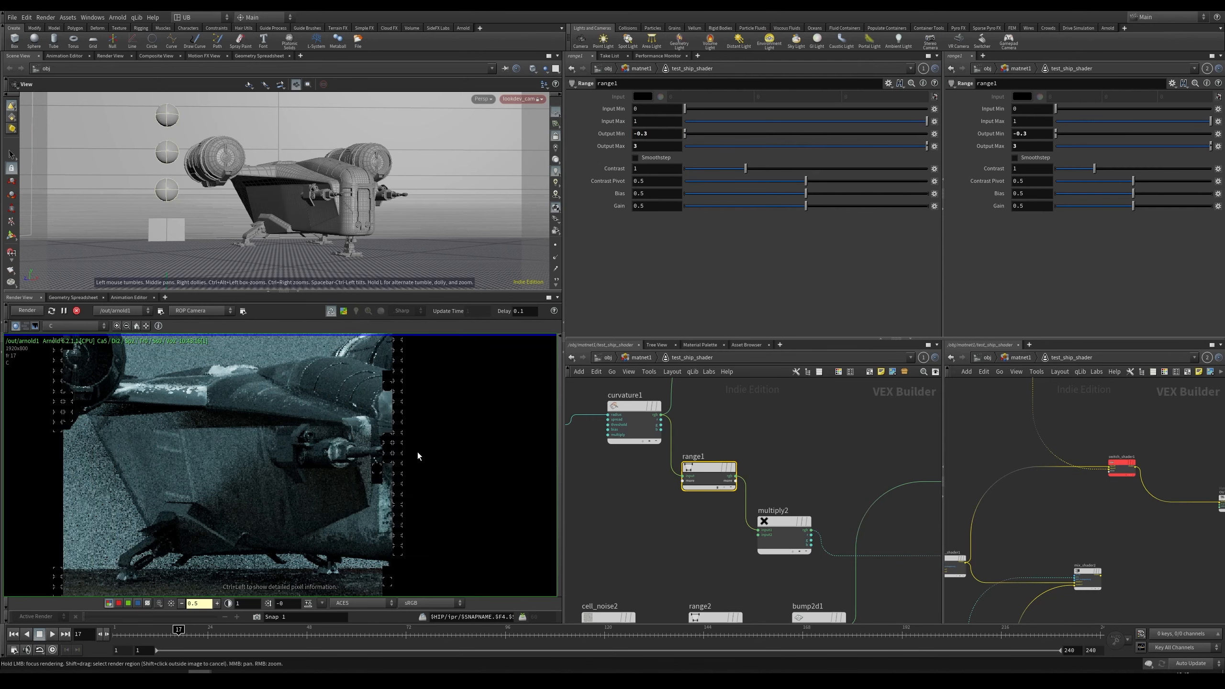
# Step: Lower the range1 node's Output Max to about 0.423
pyautogui.moveTo(734, 144); pyautogui.dragTo(706, 152)
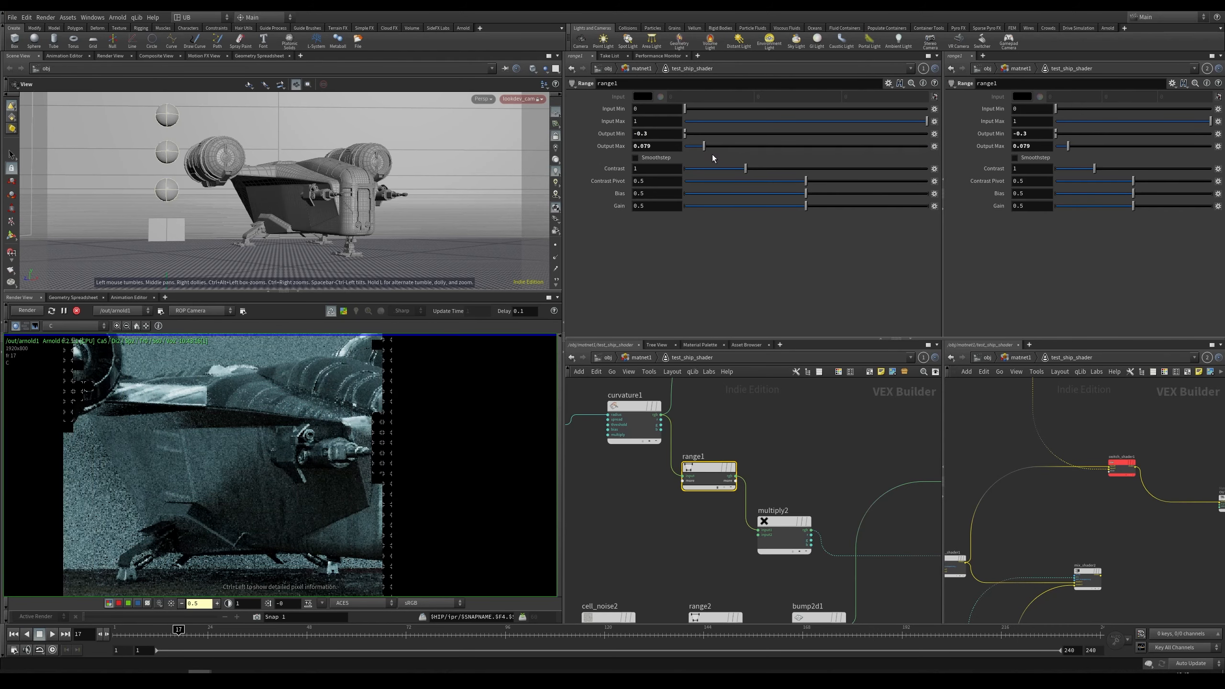
pyautogui.scroll(3, 458, 419)
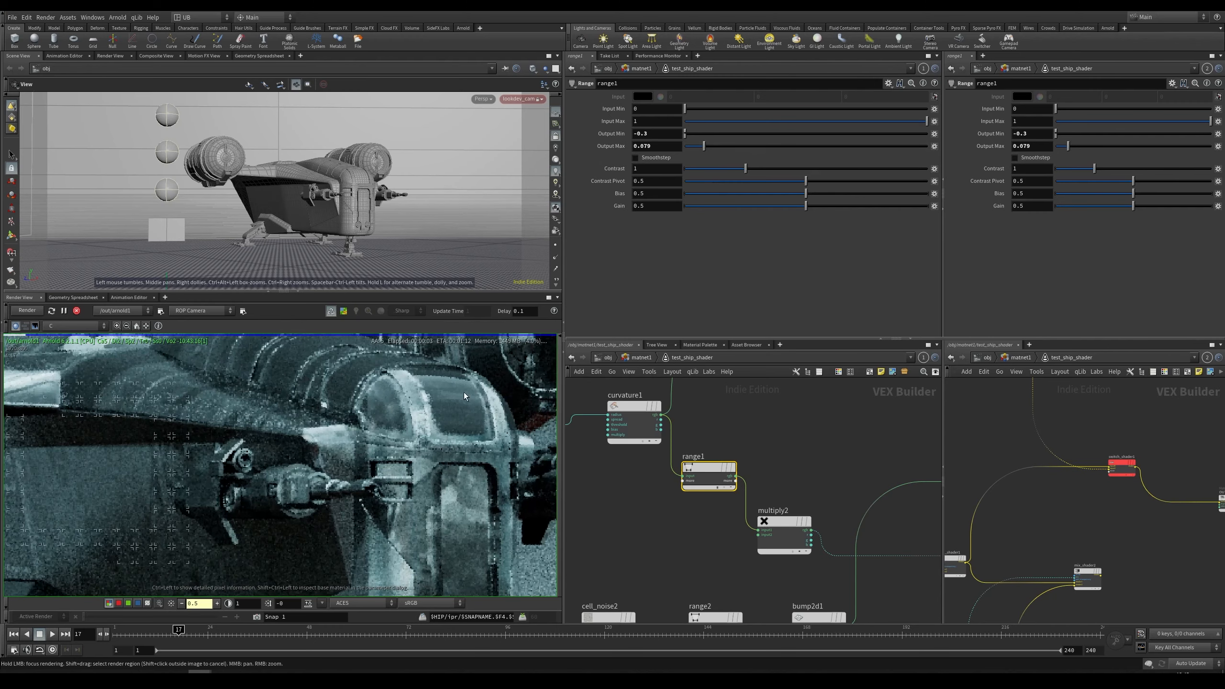
pyautogui.scroll(-1, 423, 436)
pyautogui.moveTo(424, 437); pyautogui.dragTo(360, 471, button='middle')
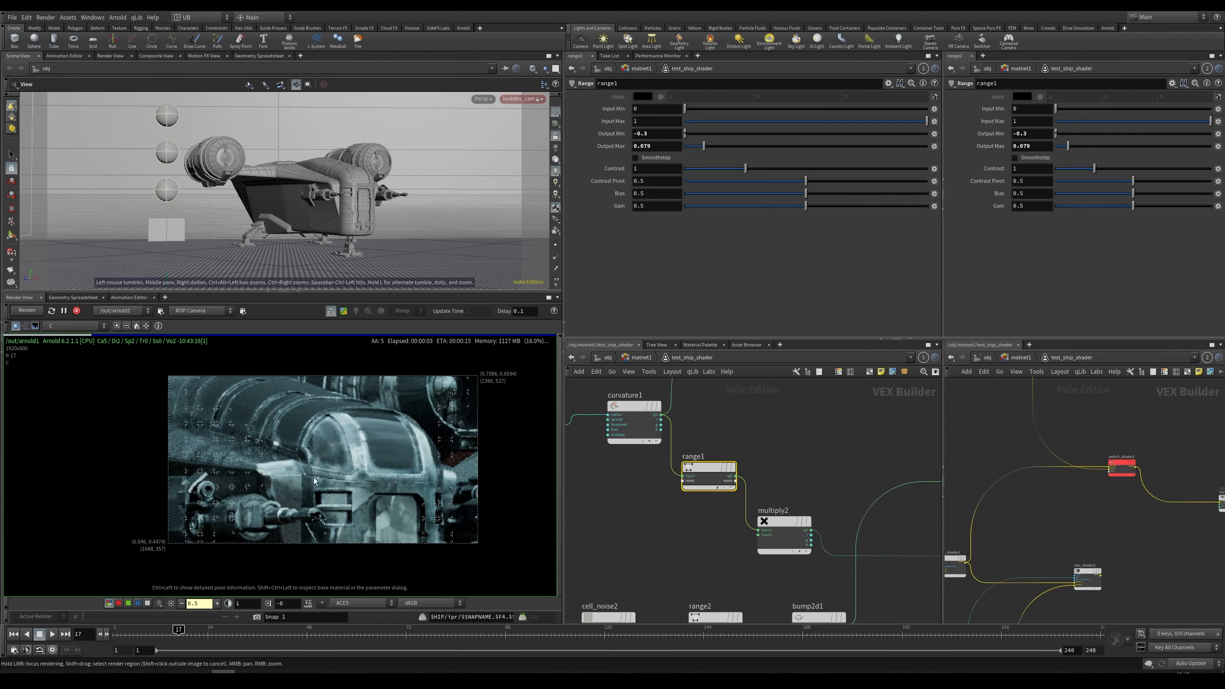
pyautogui.scroll(1, 349, 468)
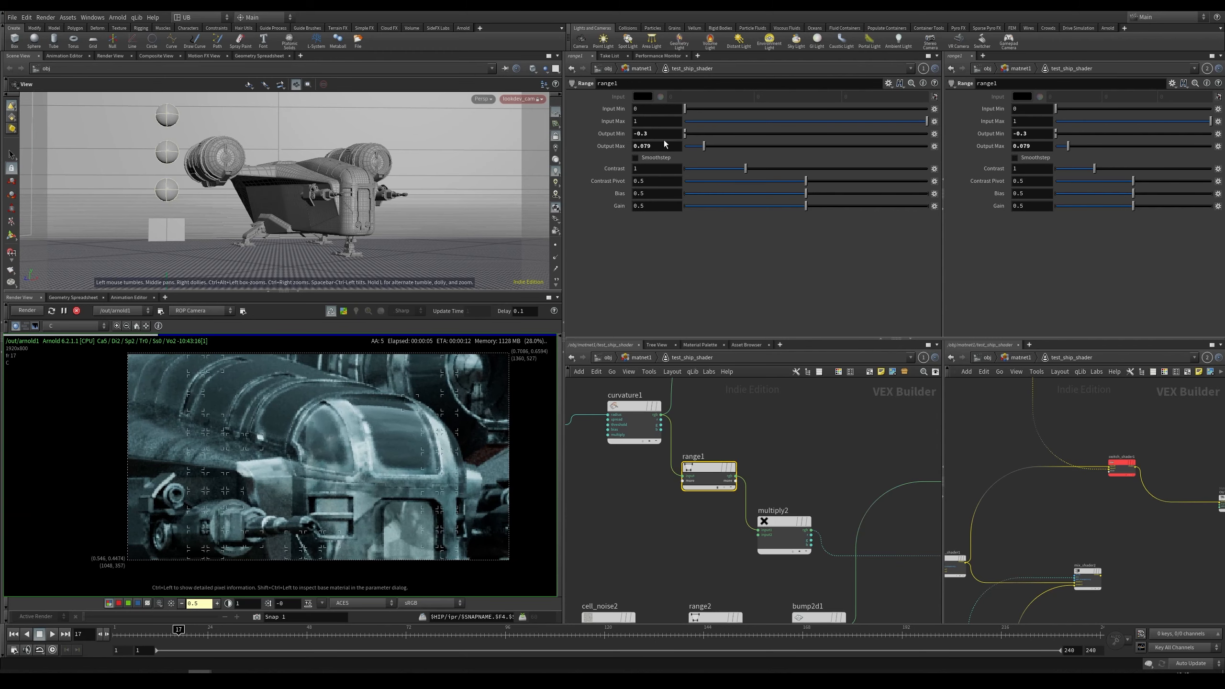
pyautogui.press('Return')
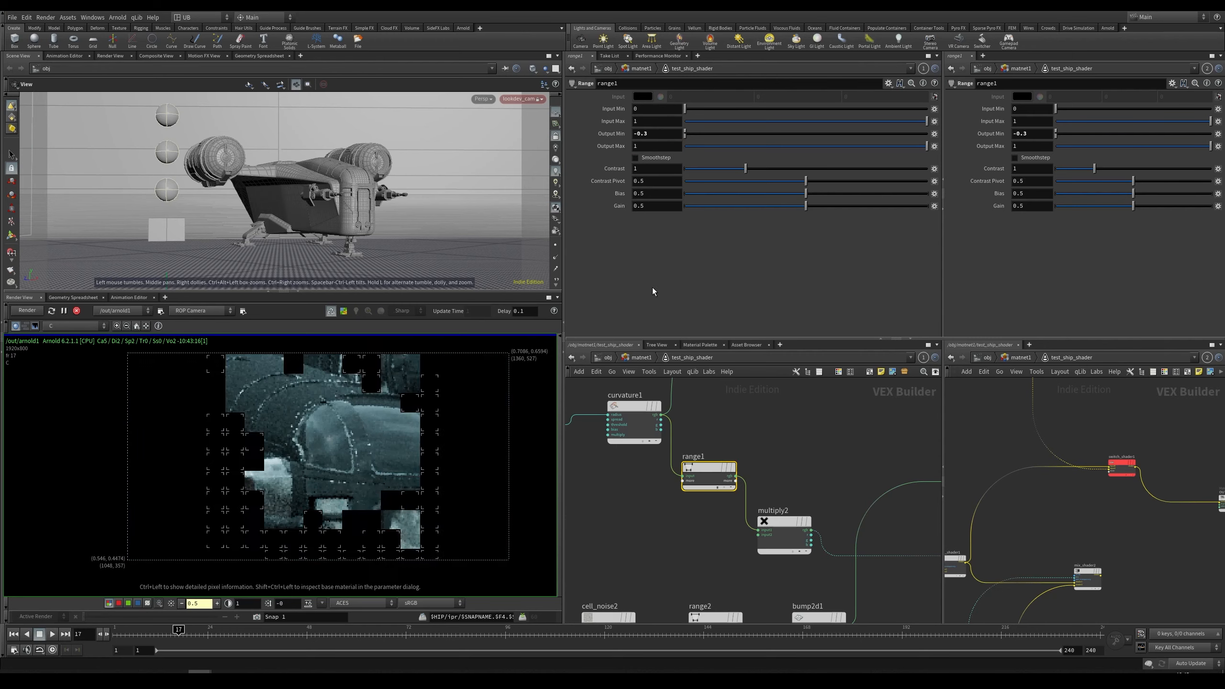
pyautogui.scroll(2, 345, 425)
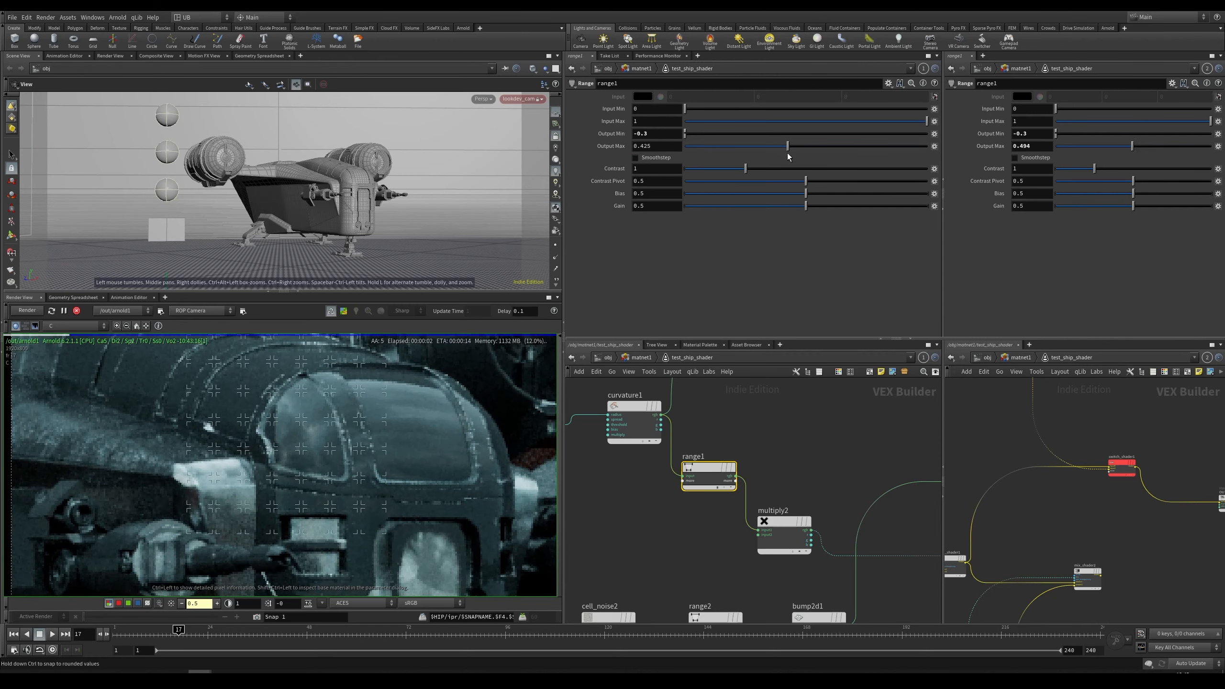
pyautogui.moveTo(789, 155); pyautogui.dragTo(789, 158)
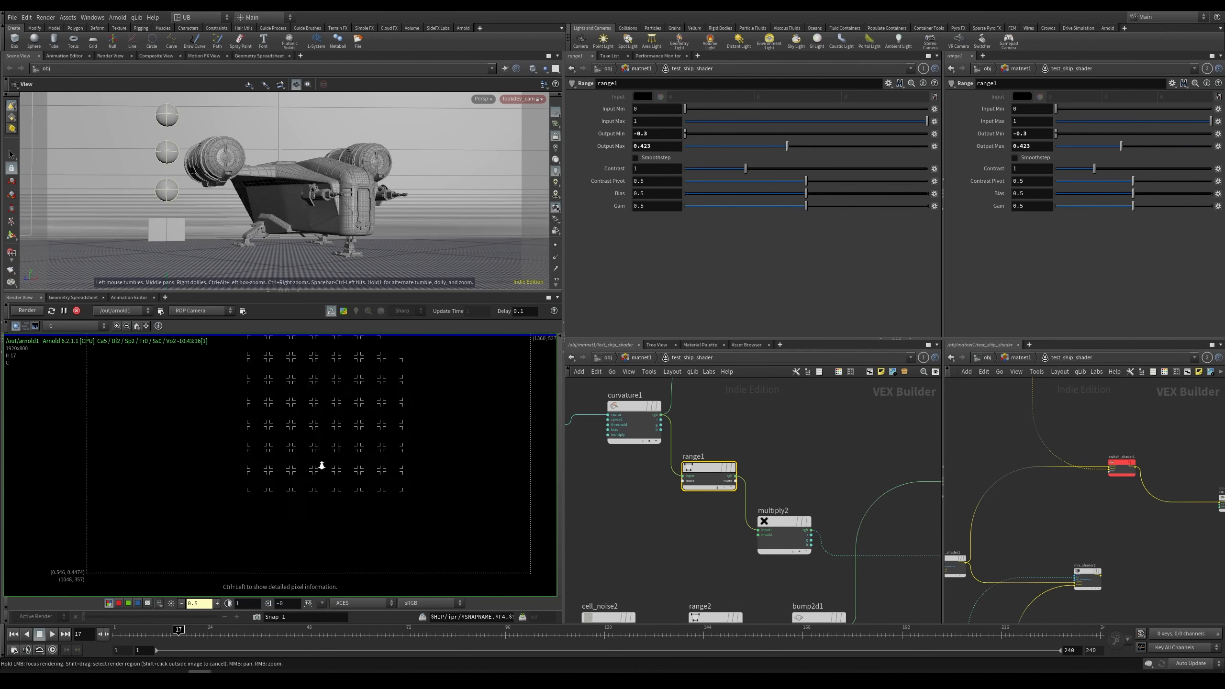
# Step: Inspect the interactive render of the ship while navigating the render view and the shader network
pyautogui.scroll(-2, 352, 456)
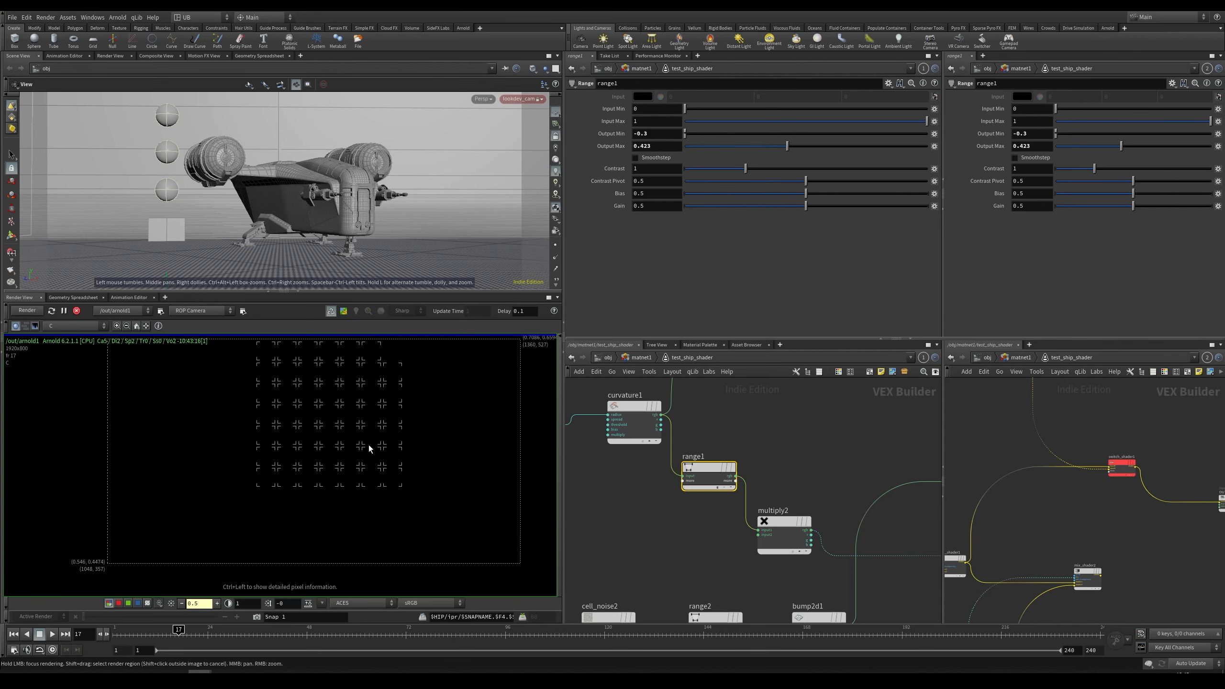
pyautogui.moveTo(368, 444); pyautogui.dragTo(352, 460, button='middle')
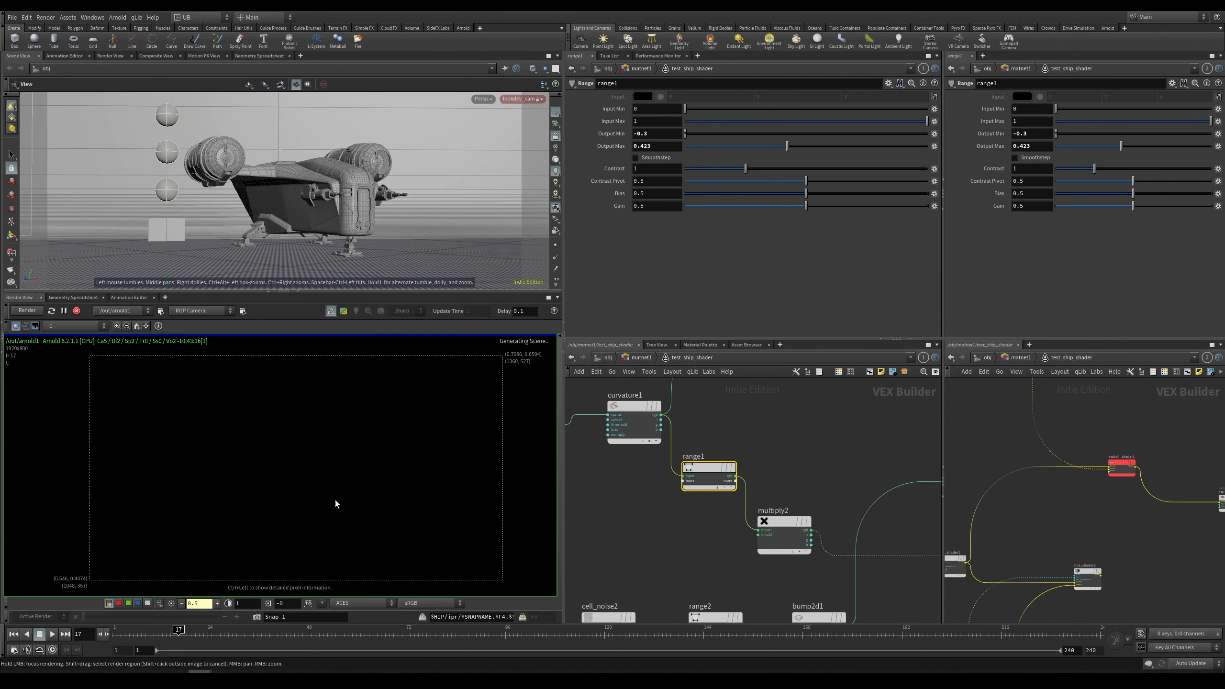
pyautogui.scroll(-1, 335, 500)
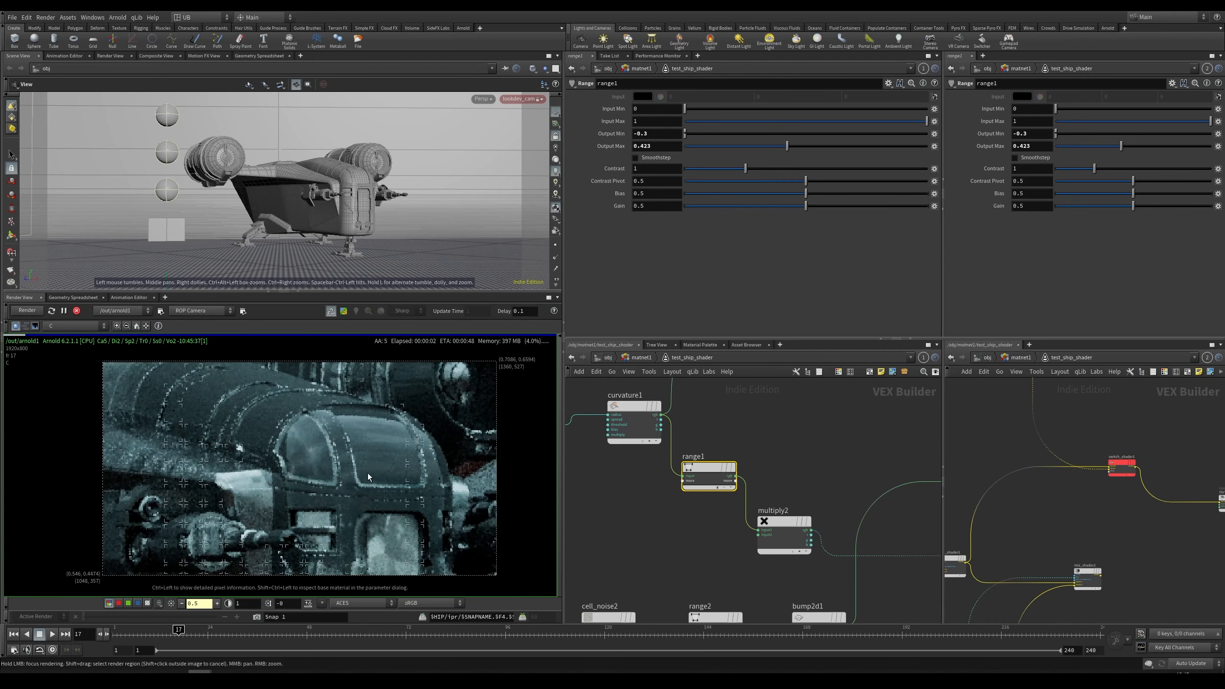
pyautogui.scroll(3, 367, 471)
pyautogui.scroll(-8, 371, 446)
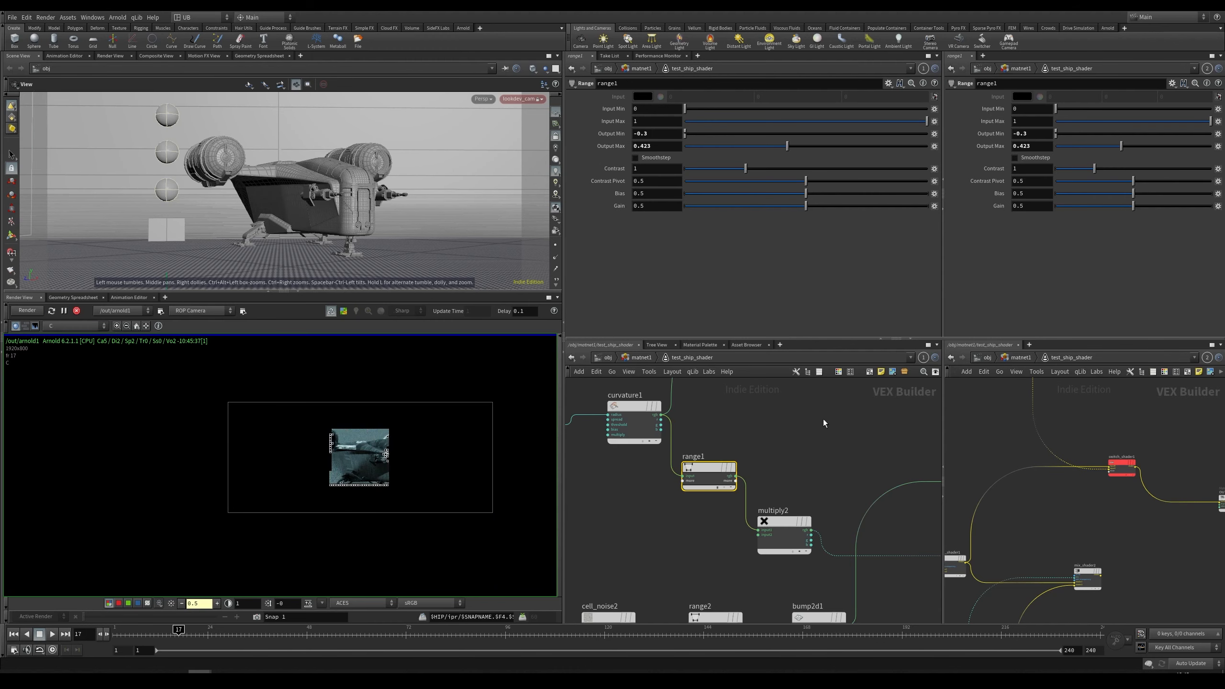
pyautogui.moveTo(797, 434); pyautogui.dragTo(679, 440, button='middle')
pyautogui.scroll(6, 448, 446)
pyautogui.scroll(-6, 817, 444)
pyautogui.moveTo(801, 517); pyautogui.dragTo(709, 516, button='middle')
pyautogui.scroll(5, 844, 516)
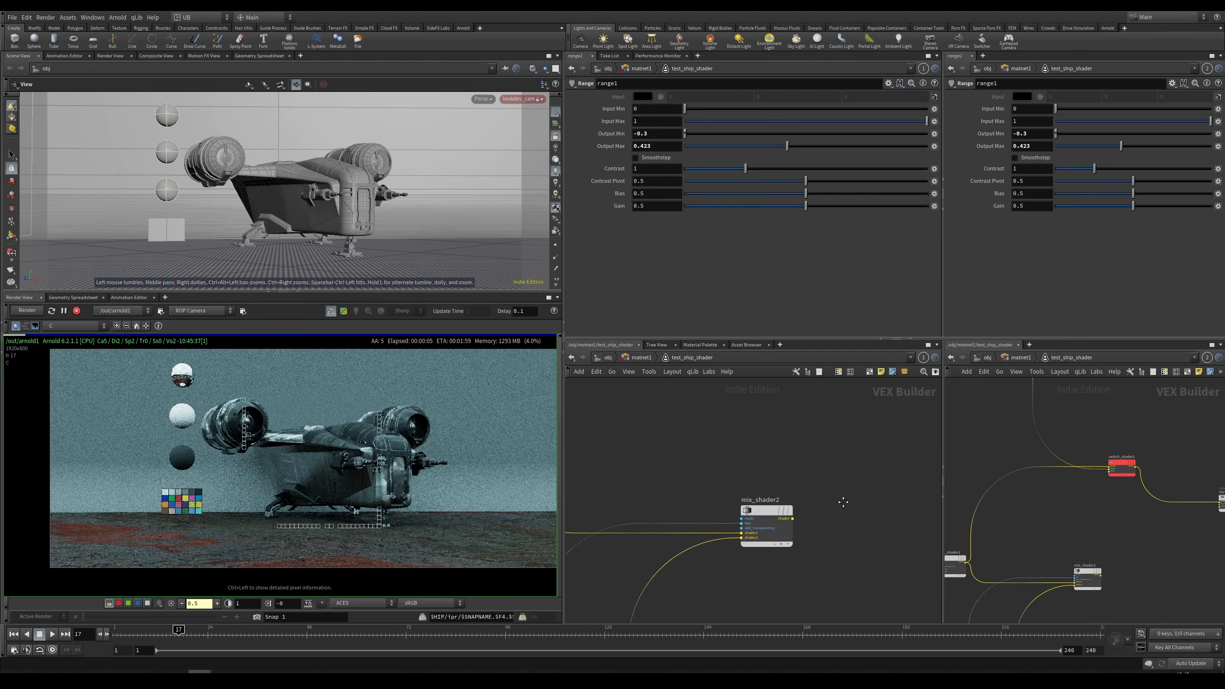
pyautogui.moveTo(752, 429); pyautogui.dragTo(796, 471, button='middle')
pyautogui.scroll(4, 307, 459)
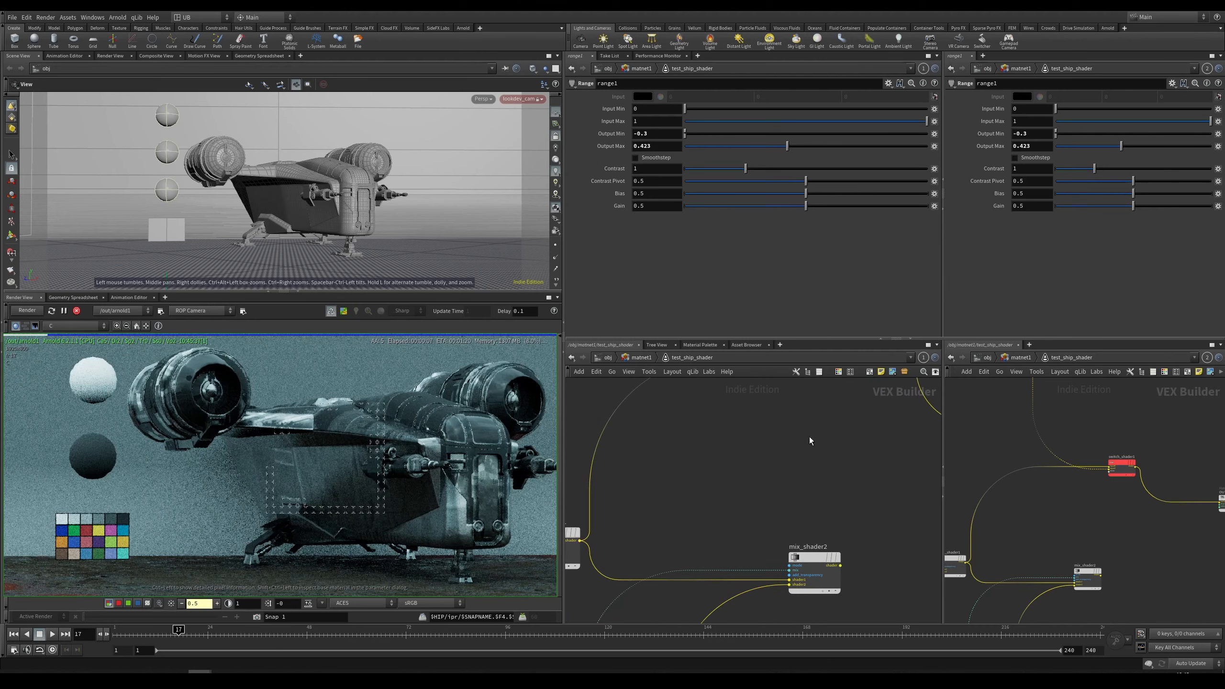
pyautogui.scroll(-3, 807, 440)
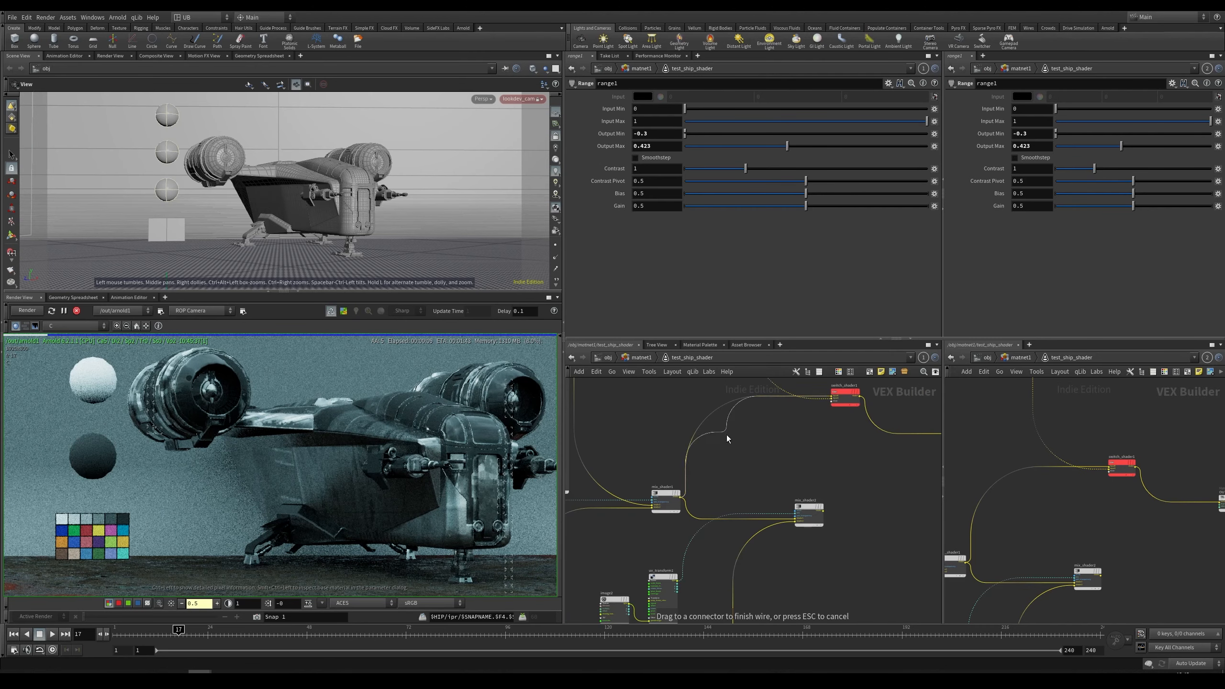
pyautogui.moveTo(845, 508); pyautogui.dragTo(800, 503)
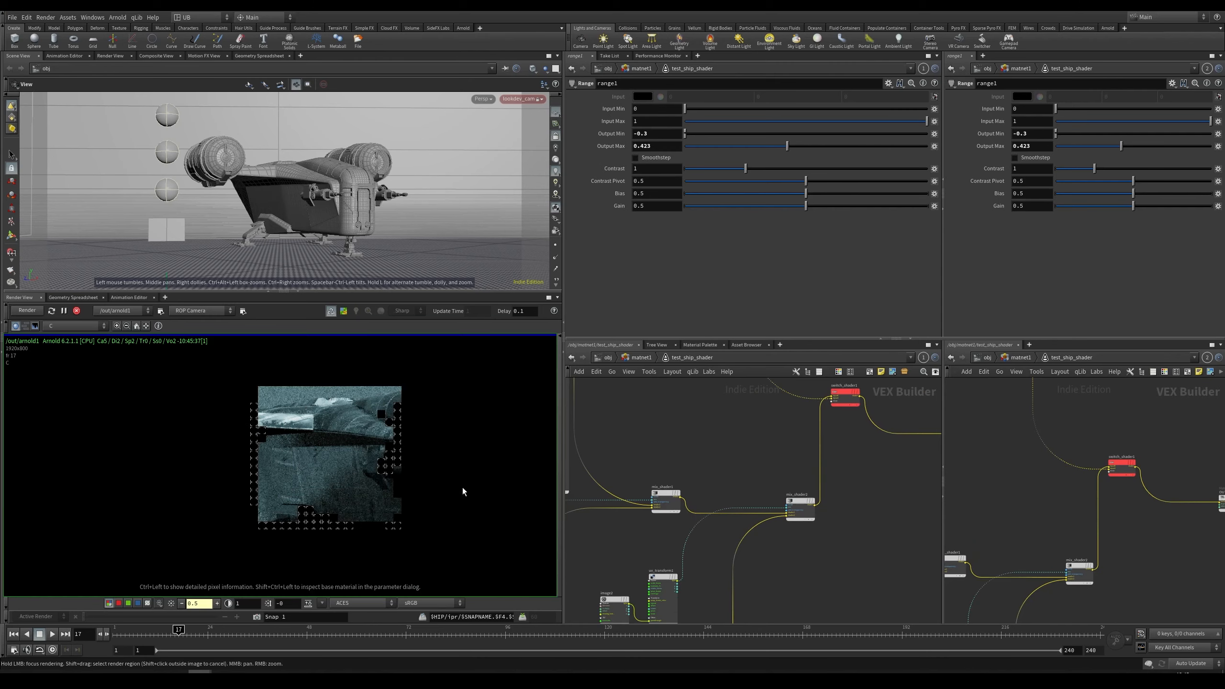
pyautogui.scroll(5, 348, 508)
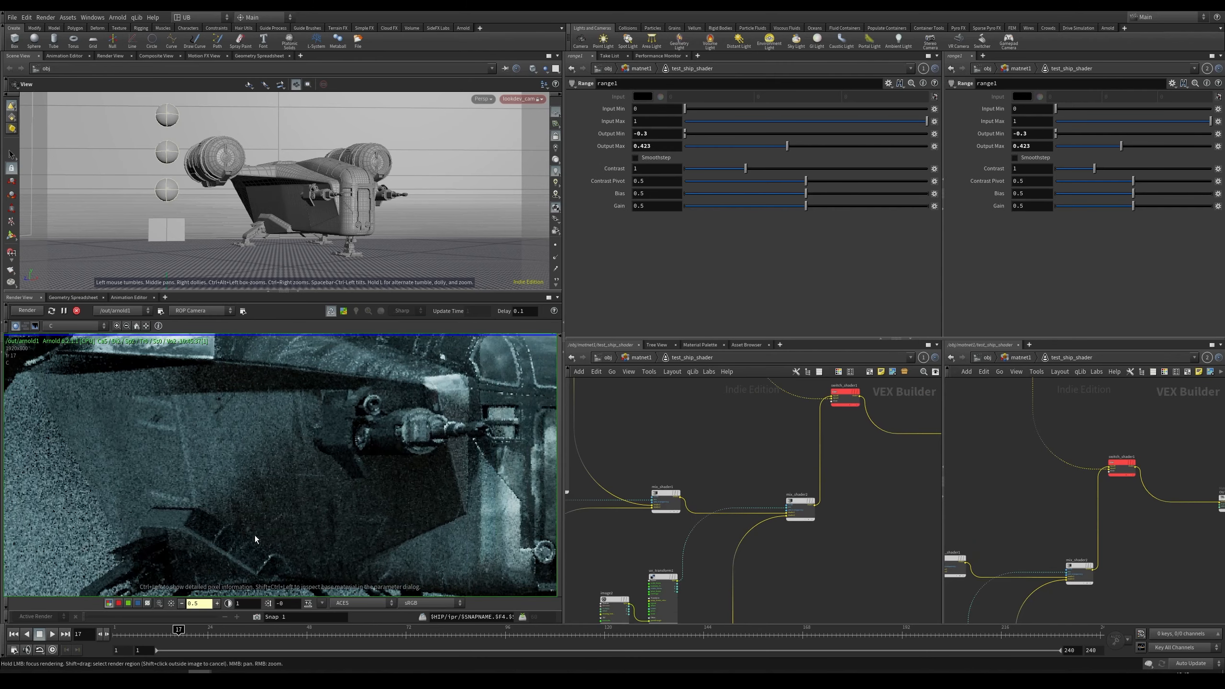
pyautogui.scroll(-2, 254, 535)
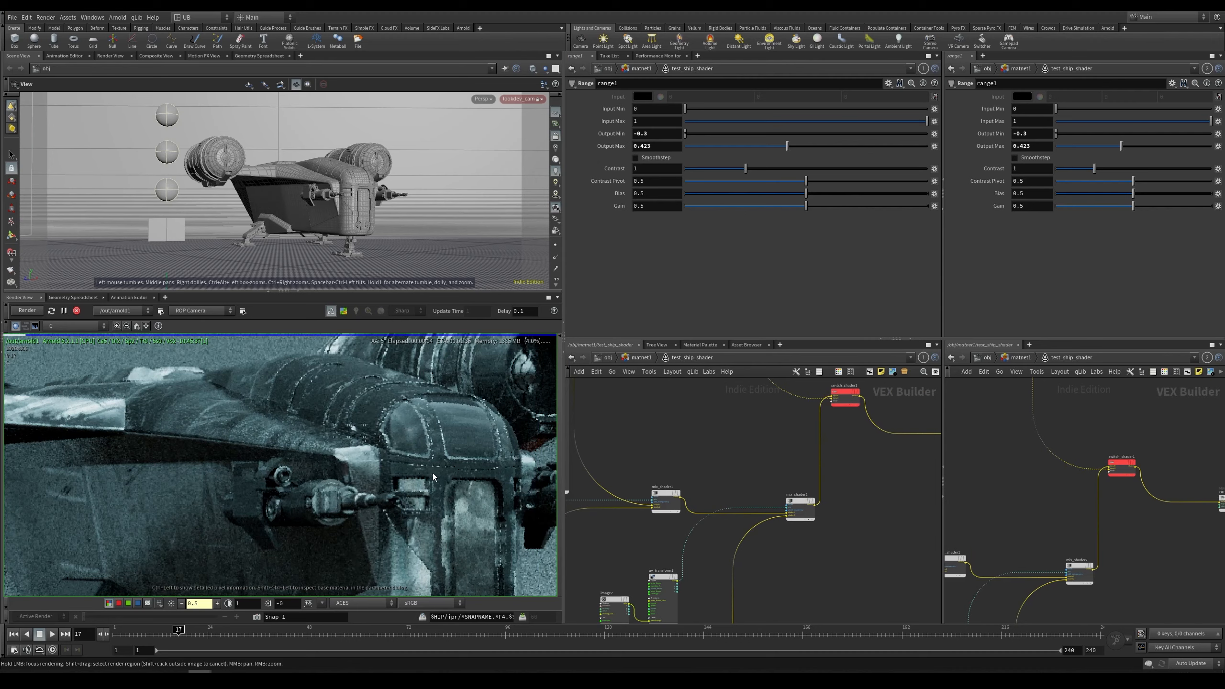
pyautogui.scroll(4, 371, 385)
pyautogui.scroll(-4, 307, 406)
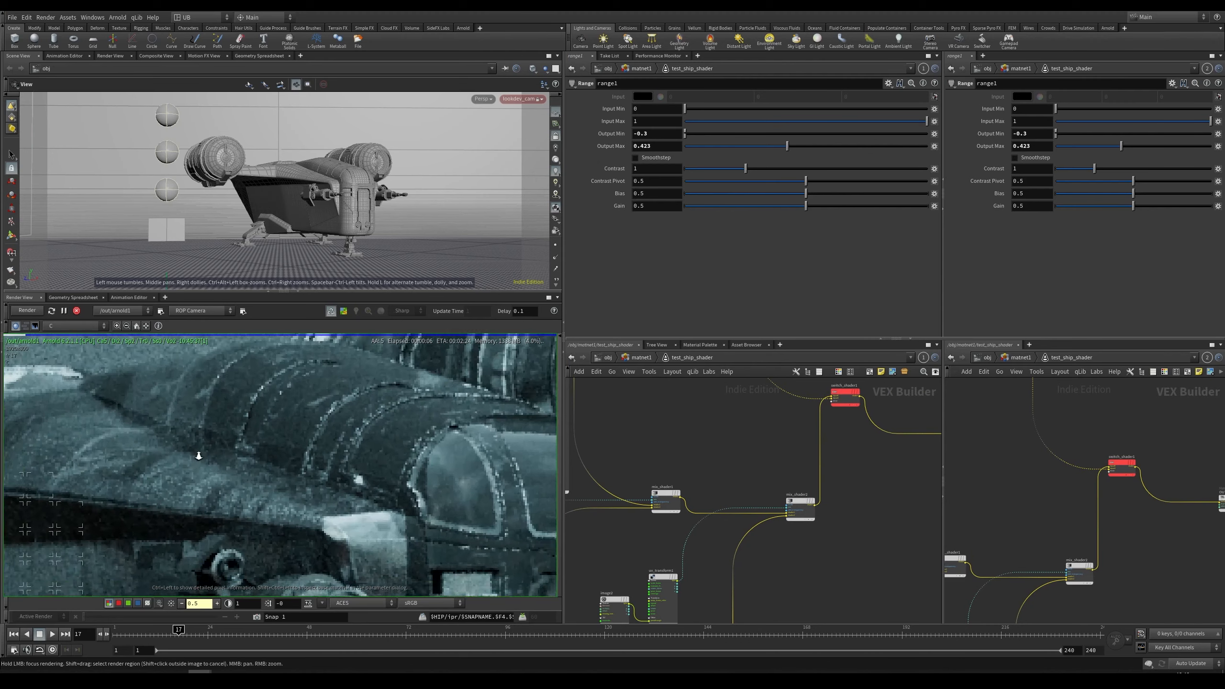
# Step: On the arnold1 output node, enable Override Camera Resolution and apply the Scope 4K resolution preset (3656 × 3112)
pyautogui.press('3')
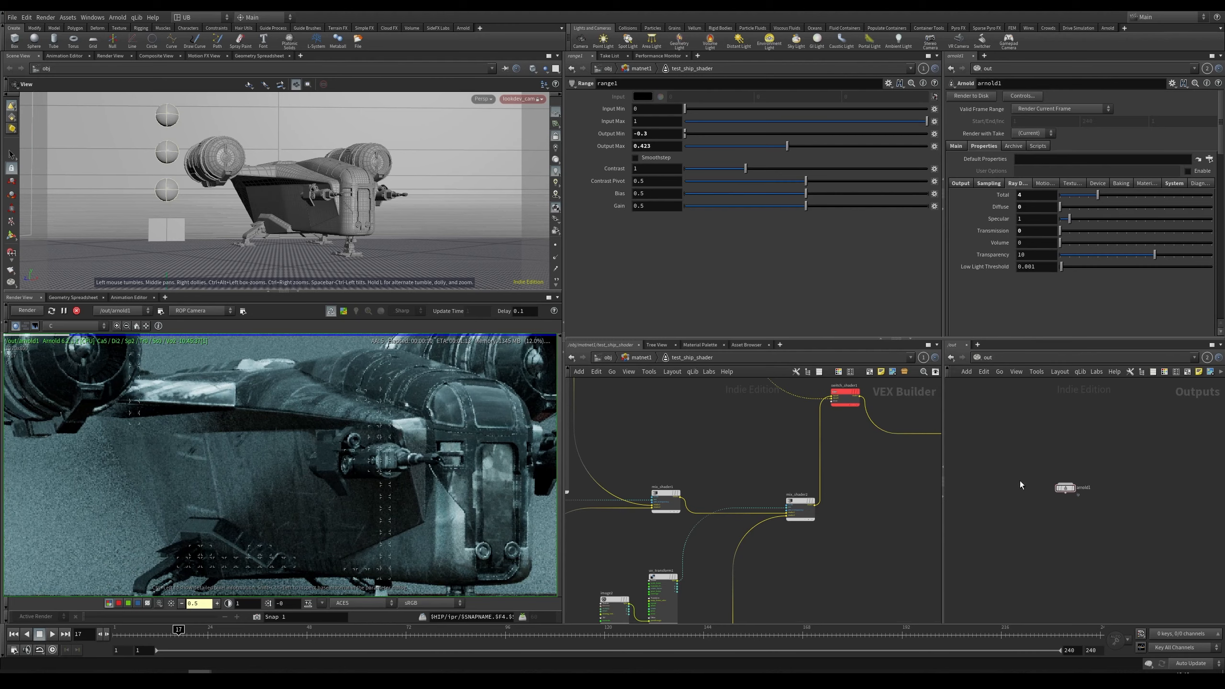
pyautogui.moveTo(726, 566); pyautogui.dragTo(758, 538, button='middle')
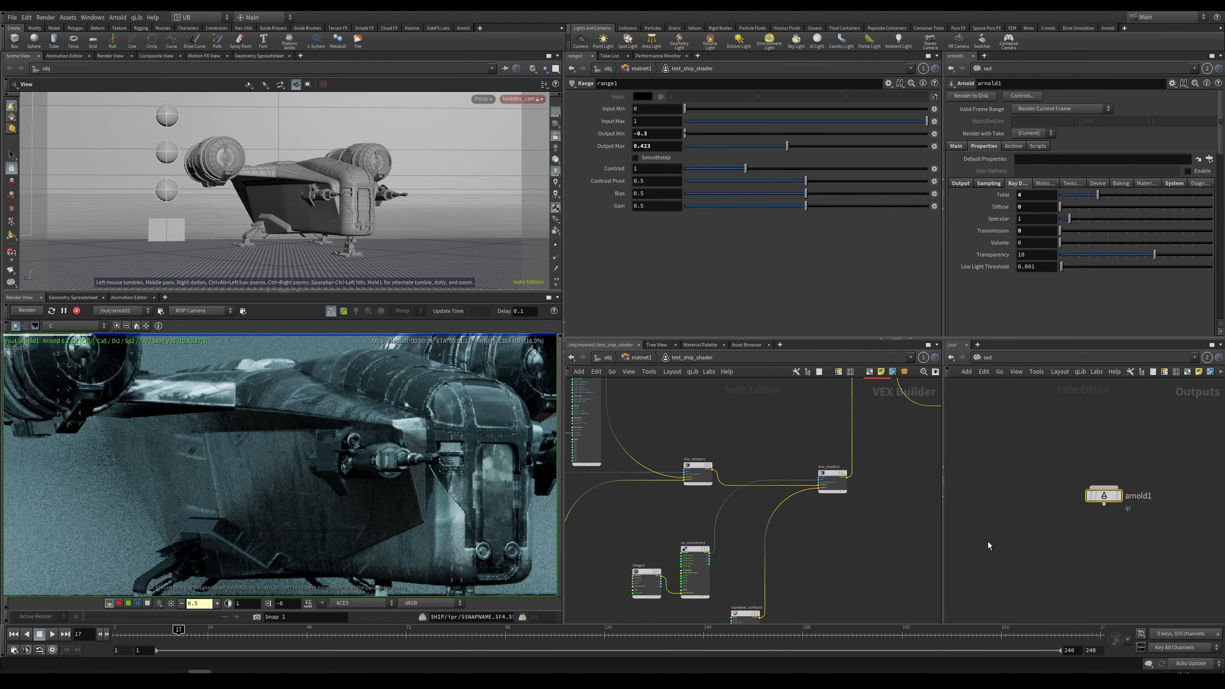
pyautogui.moveTo(855, 548); pyautogui.dragTo(828, 497, button='middle')
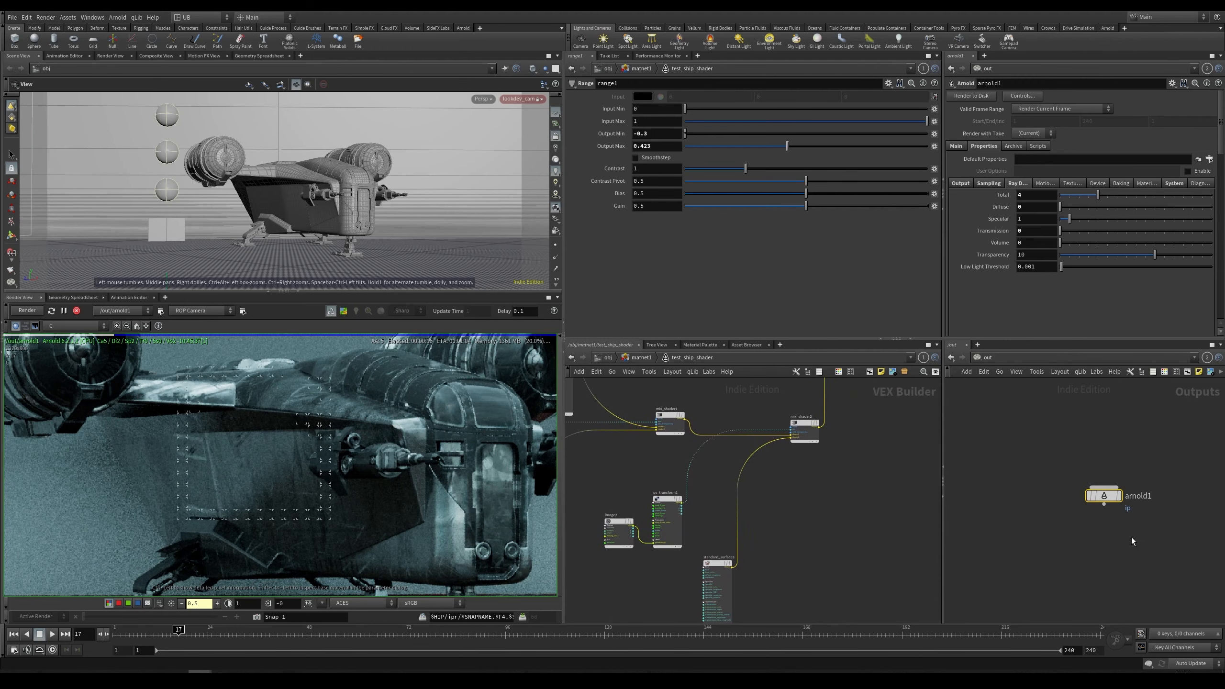
pyautogui.click(959, 184)
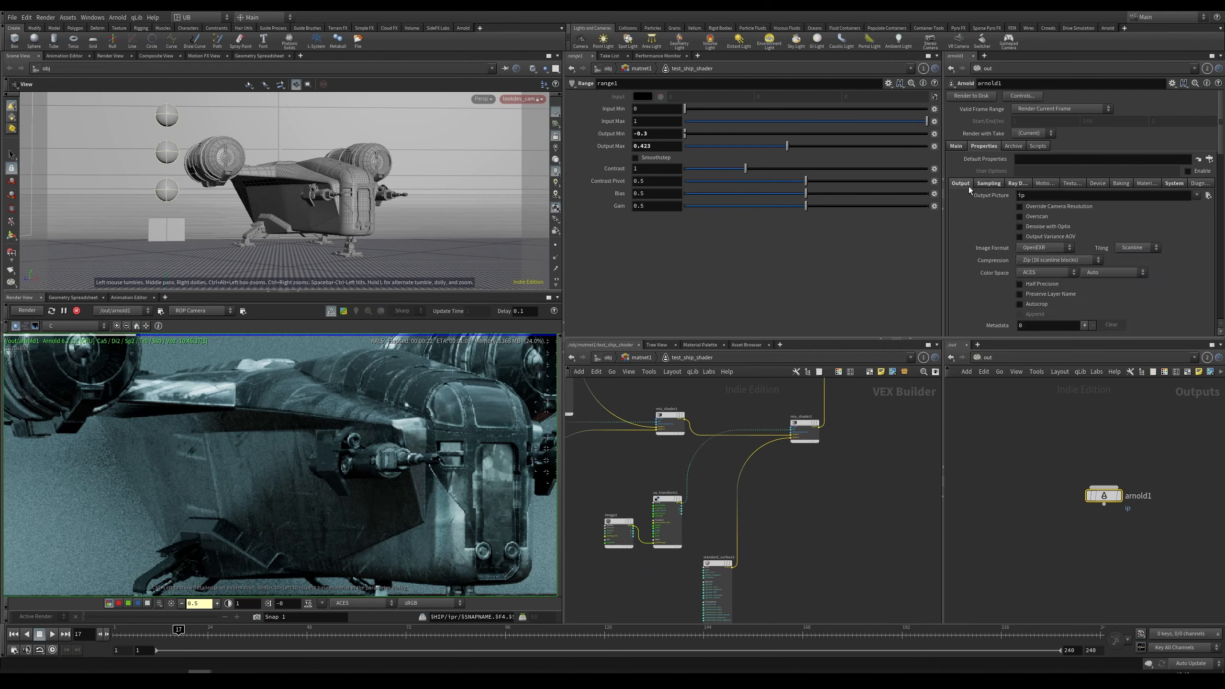
pyautogui.click(1019, 207)
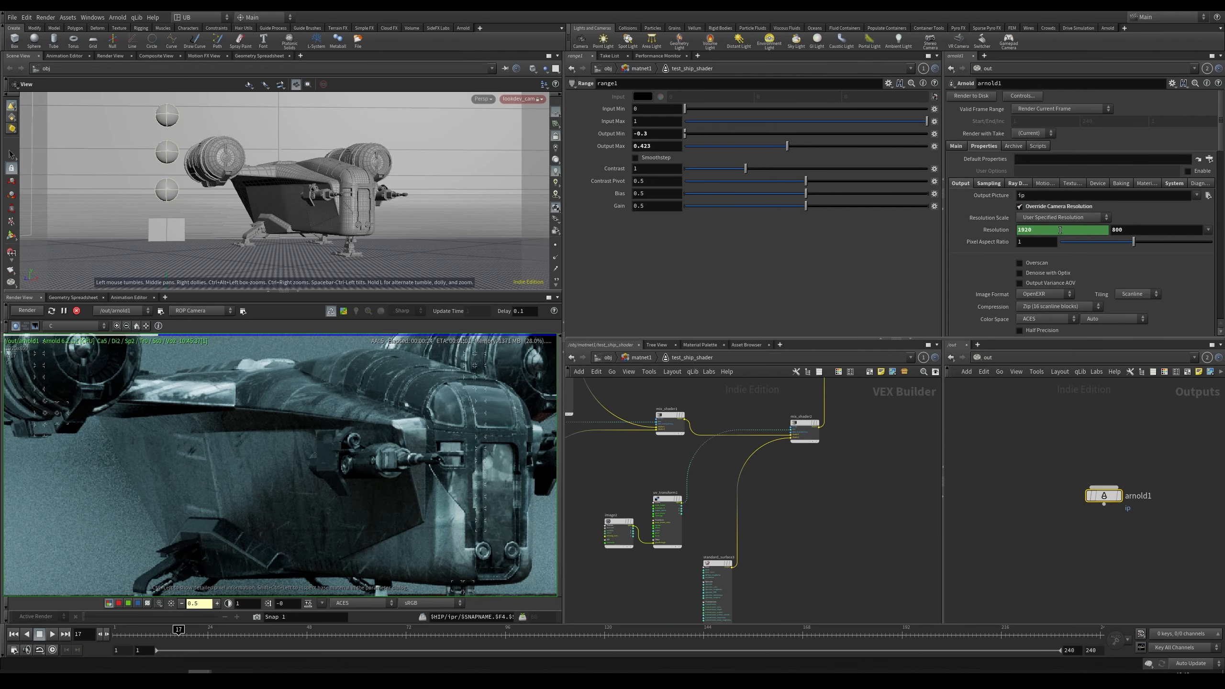
pyautogui.click(1207, 230)
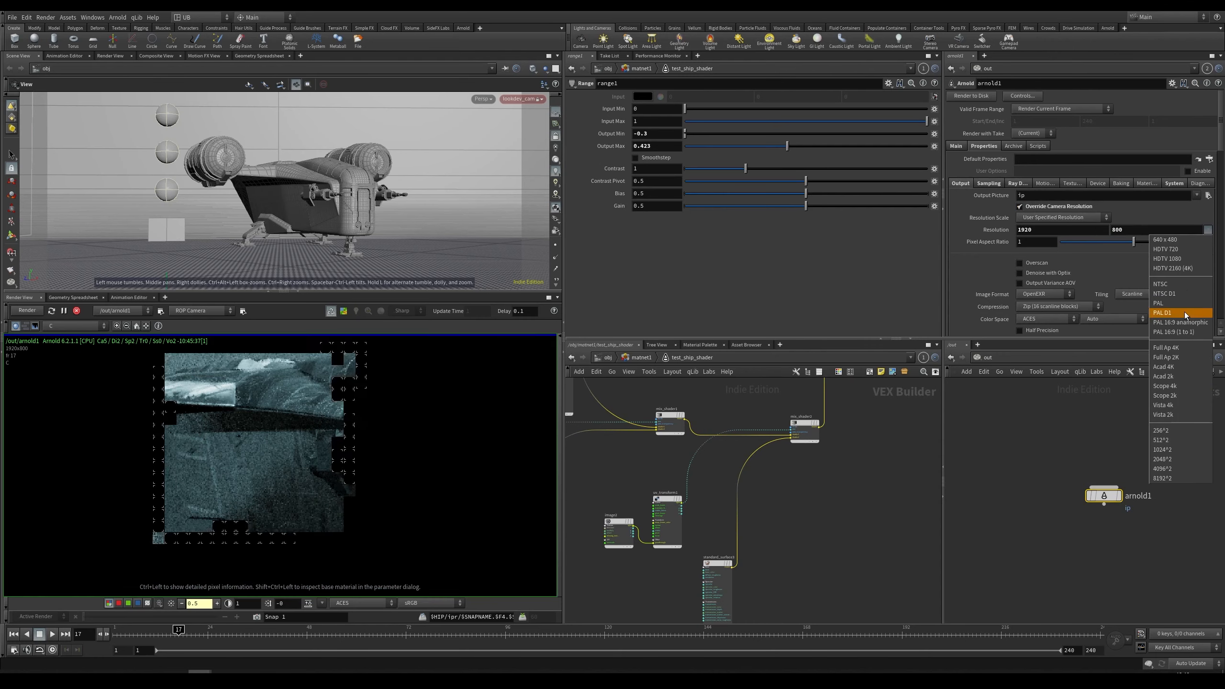
pyautogui.click(1182, 386)
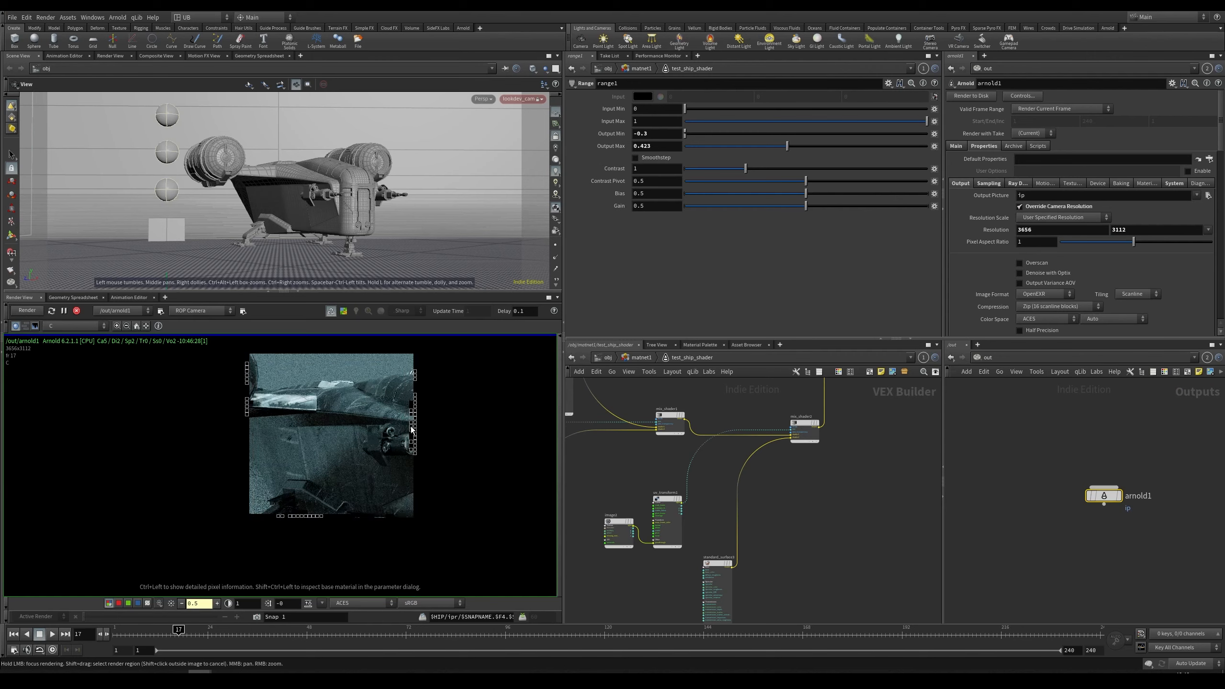
# Step: Examine the higher-resolution render of the ship's hull by zooming and panning the render view
pyautogui.moveTo(412, 427); pyautogui.dragTo(376, 431, button='middle')
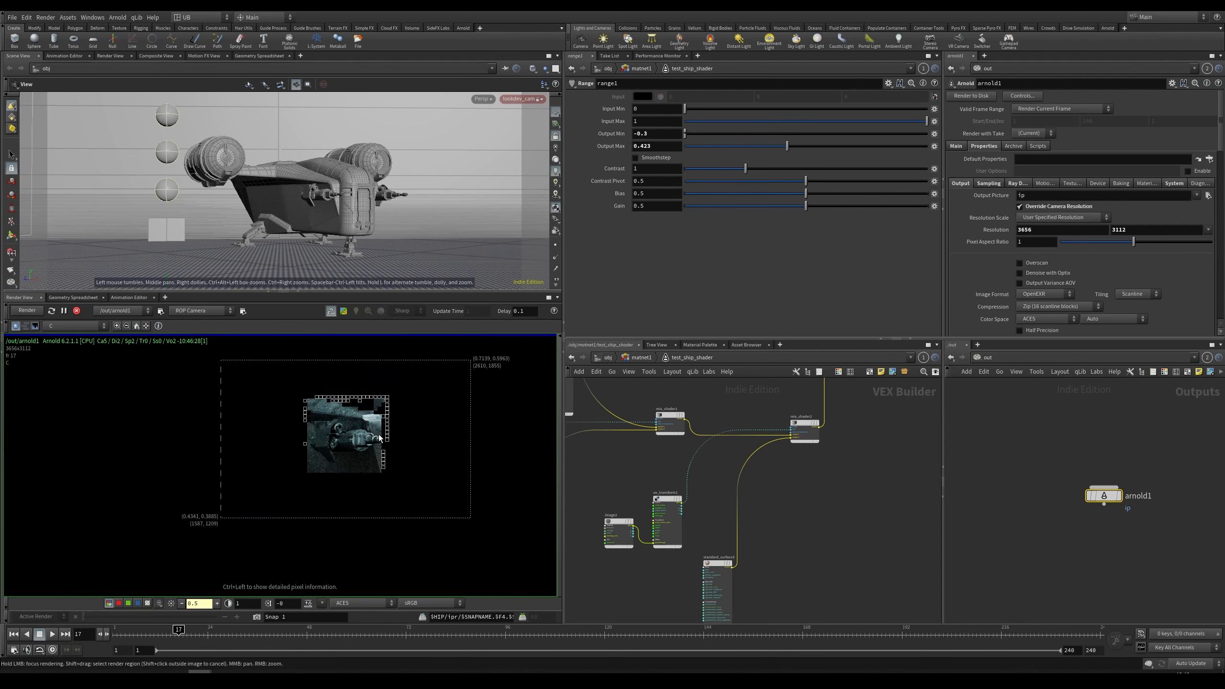
pyautogui.moveTo(423, 405); pyautogui.dragTo(410, 421, button='right')
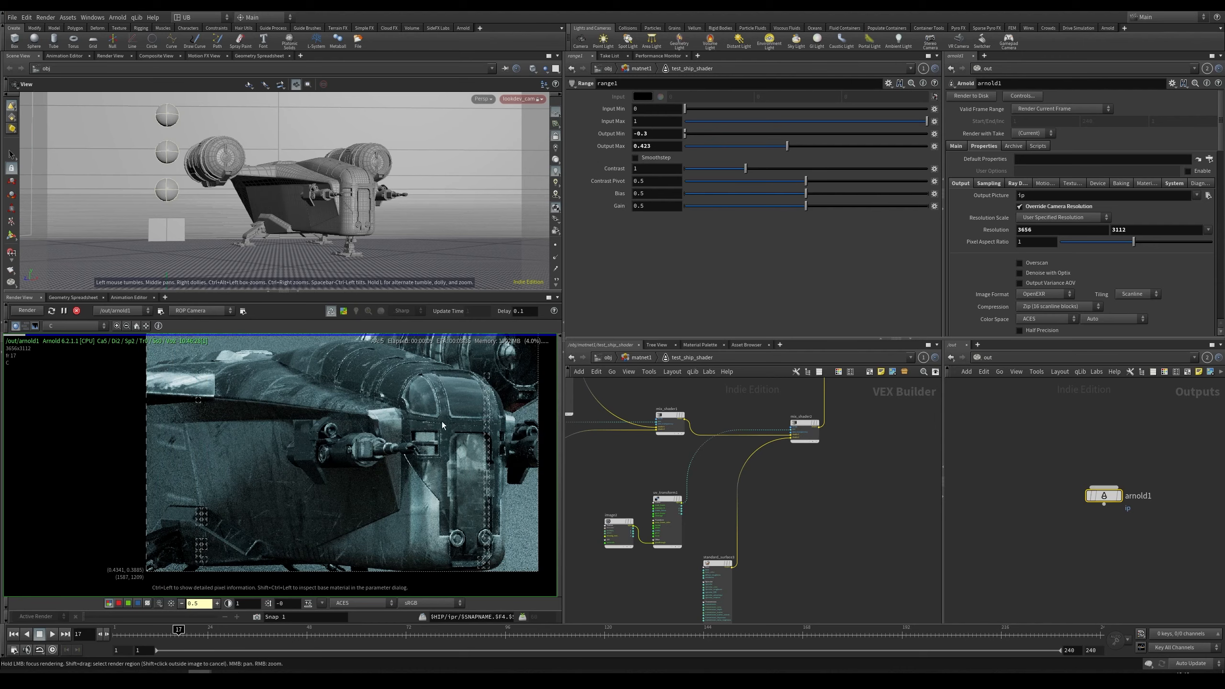
pyautogui.moveTo(502, 386); pyautogui.dragTo(504, 410, button='right')
pyautogui.moveTo(347, 367); pyautogui.dragTo(345, 448, button='middle')
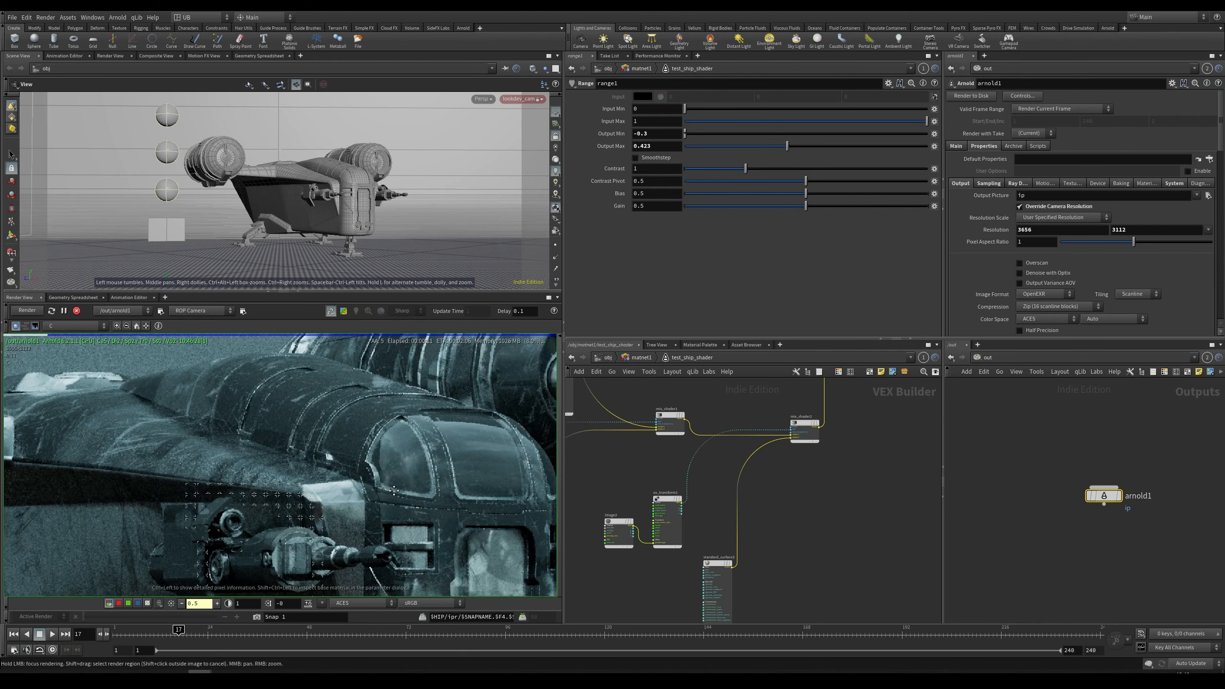
pyautogui.moveTo(345, 449); pyautogui.dragTo(360, 427, button='right')
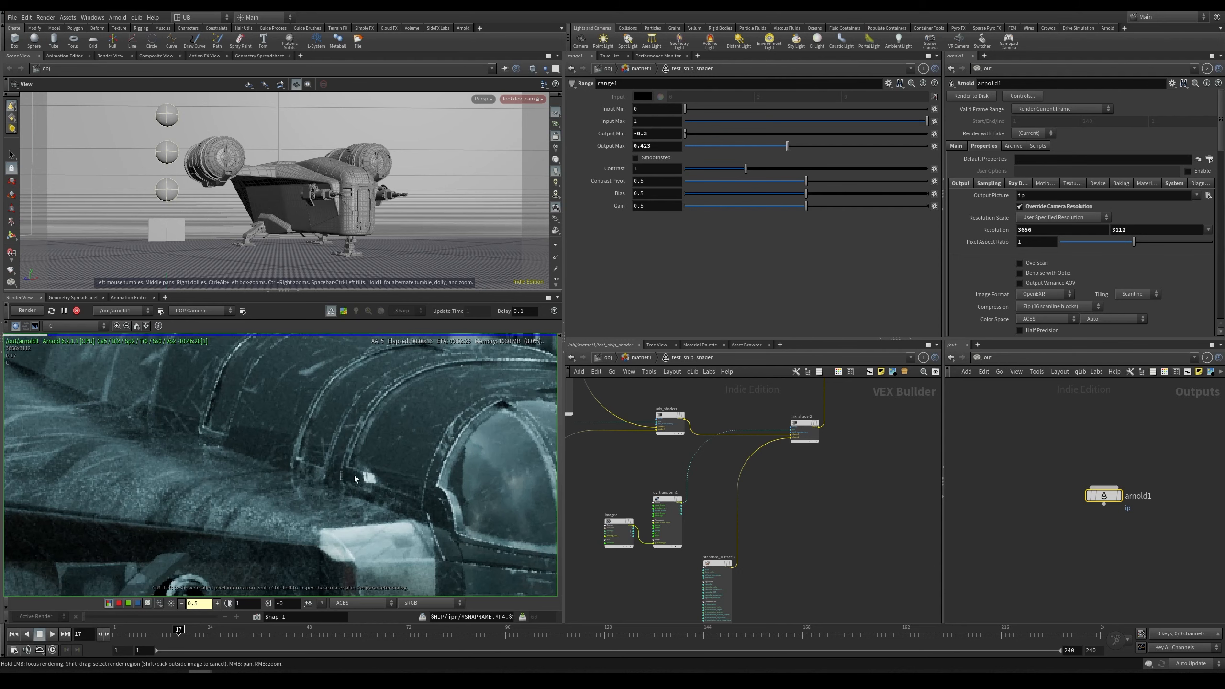
pyautogui.moveTo(367, 480); pyautogui.dragTo(280, 422, button='right')
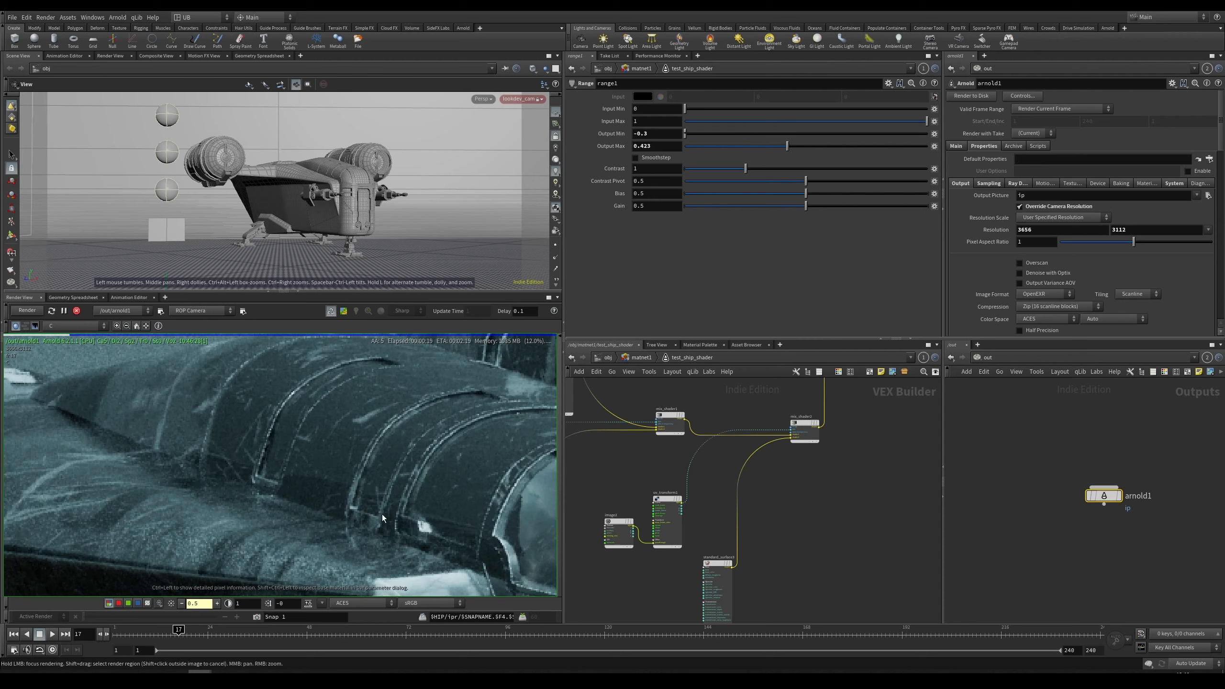
pyautogui.scroll(-3, 338, 412)
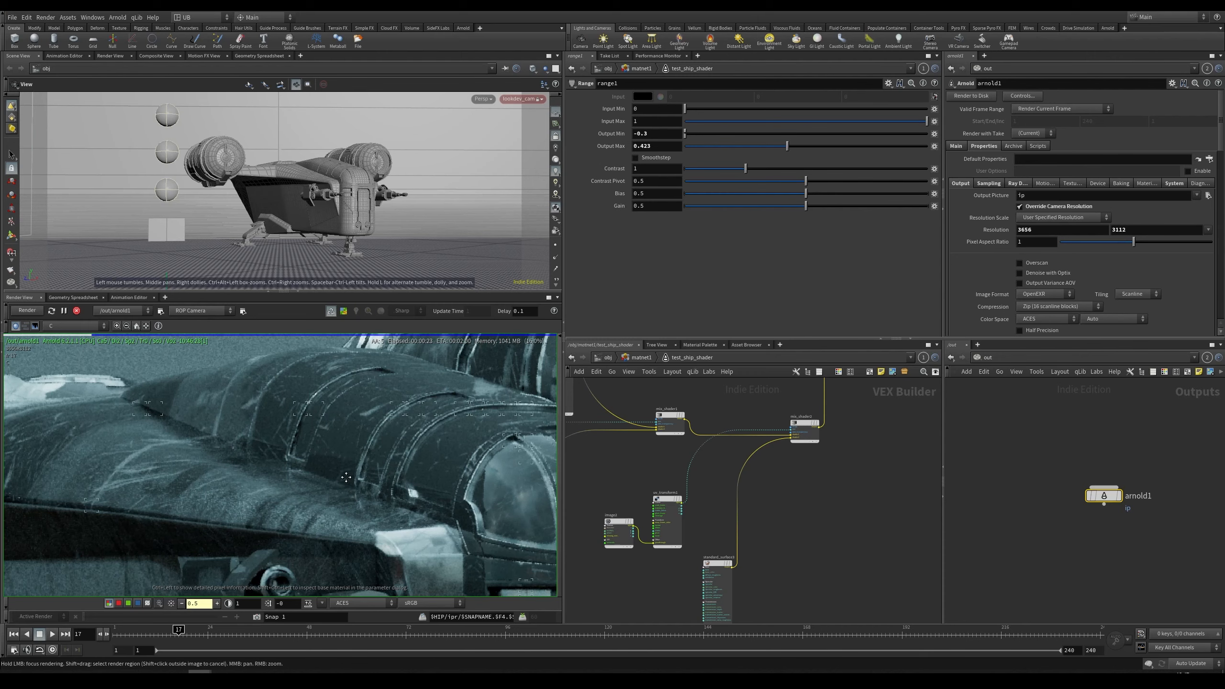
pyautogui.moveTo(346, 476); pyautogui.dragTo(277, 466, button='middle')
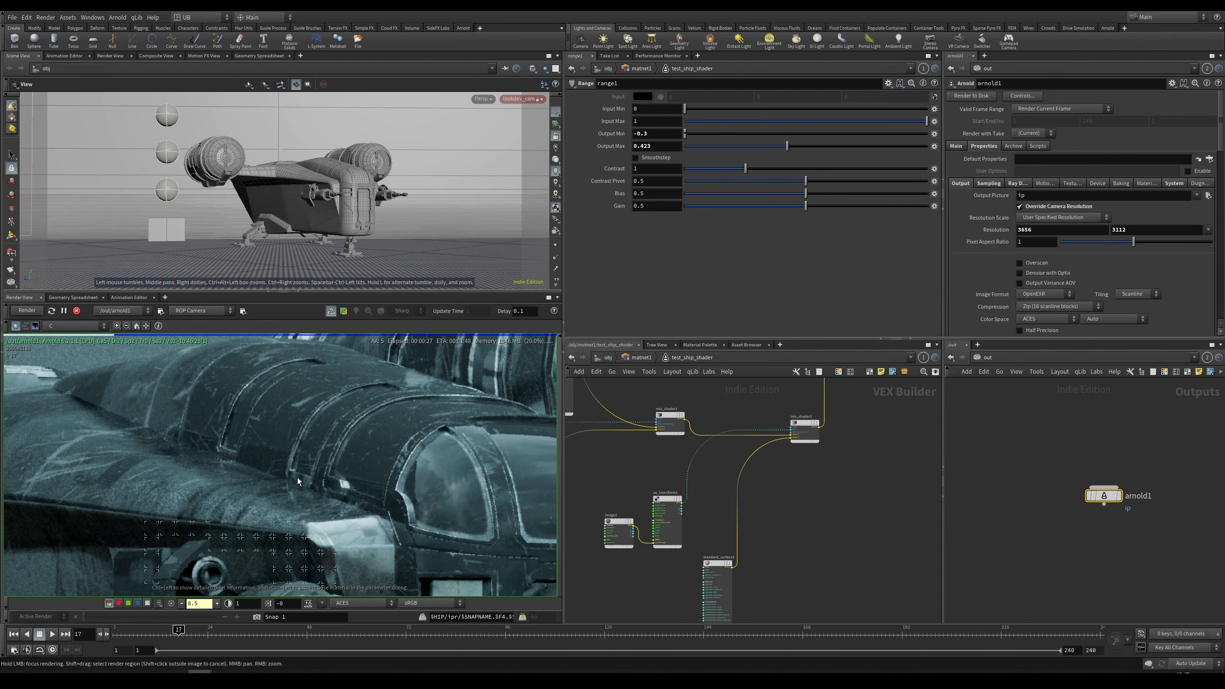
pyautogui.moveTo(215, 498); pyautogui.dragTo(179, 506, button='right')
pyautogui.moveTo(243, 519); pyautogui.dragTo(323, 461, button='middle')
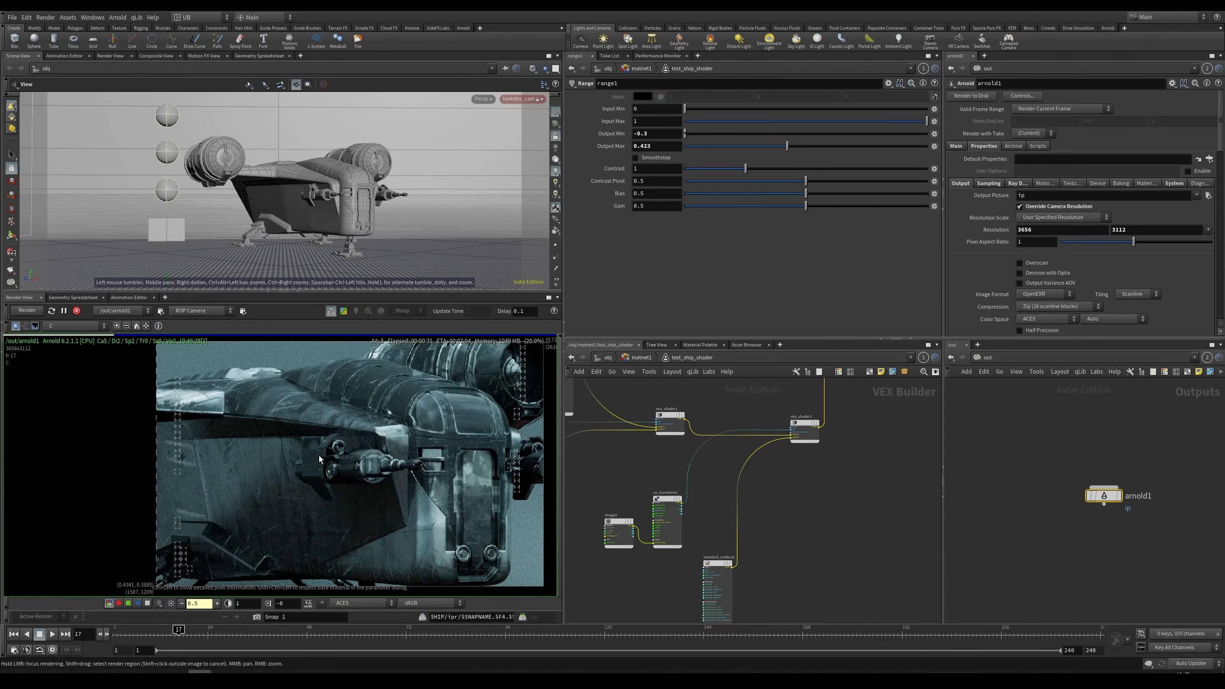
# Step: Browse the textures folder for the image2 node's texture file without changing it
pyautogui.click(619, 532)
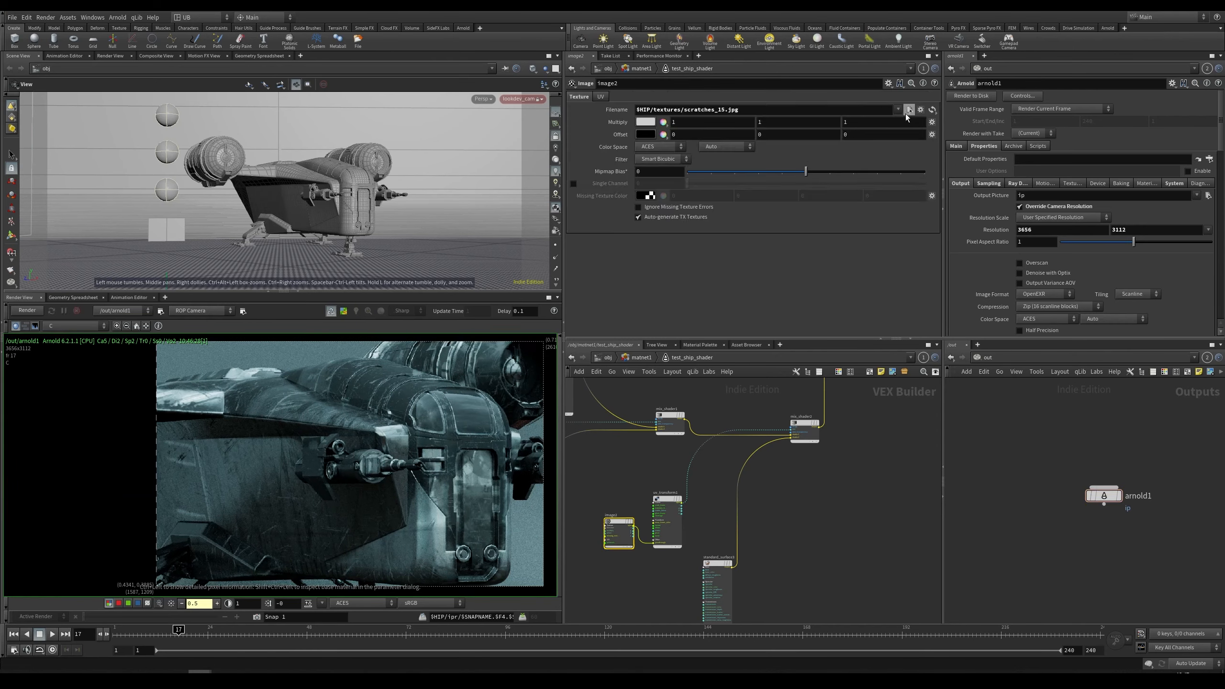
pyautogui.click(908, 110)
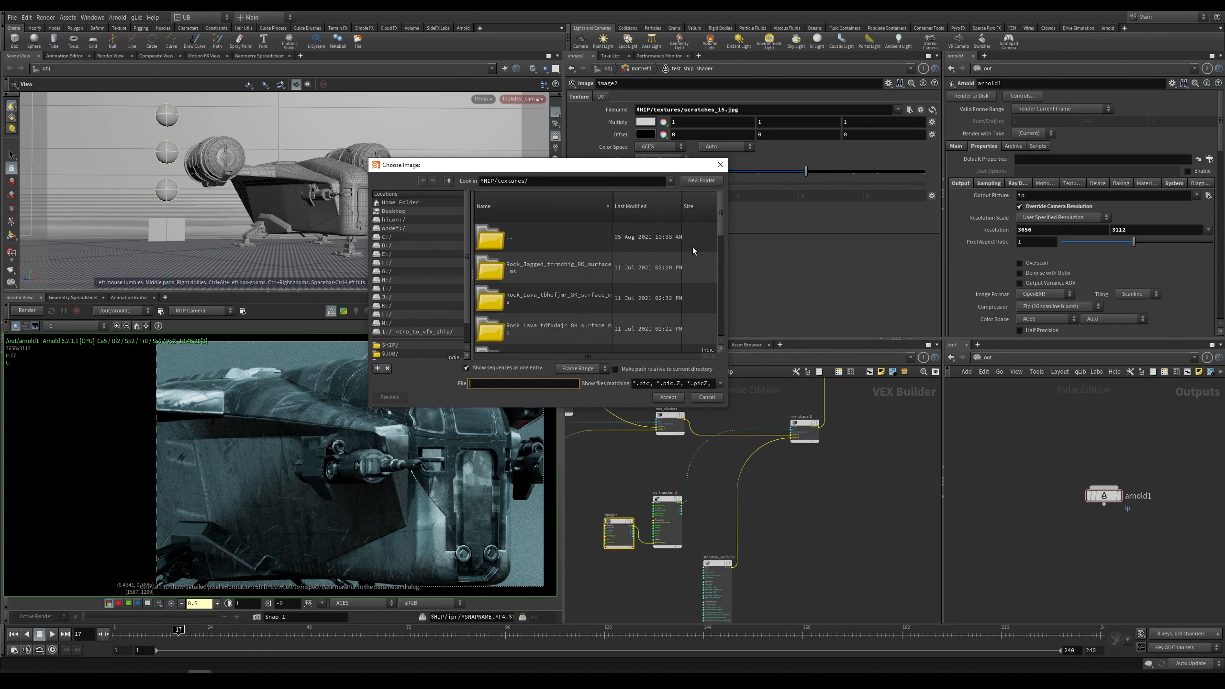
pyautogui.scroll(-10, 723, 224)
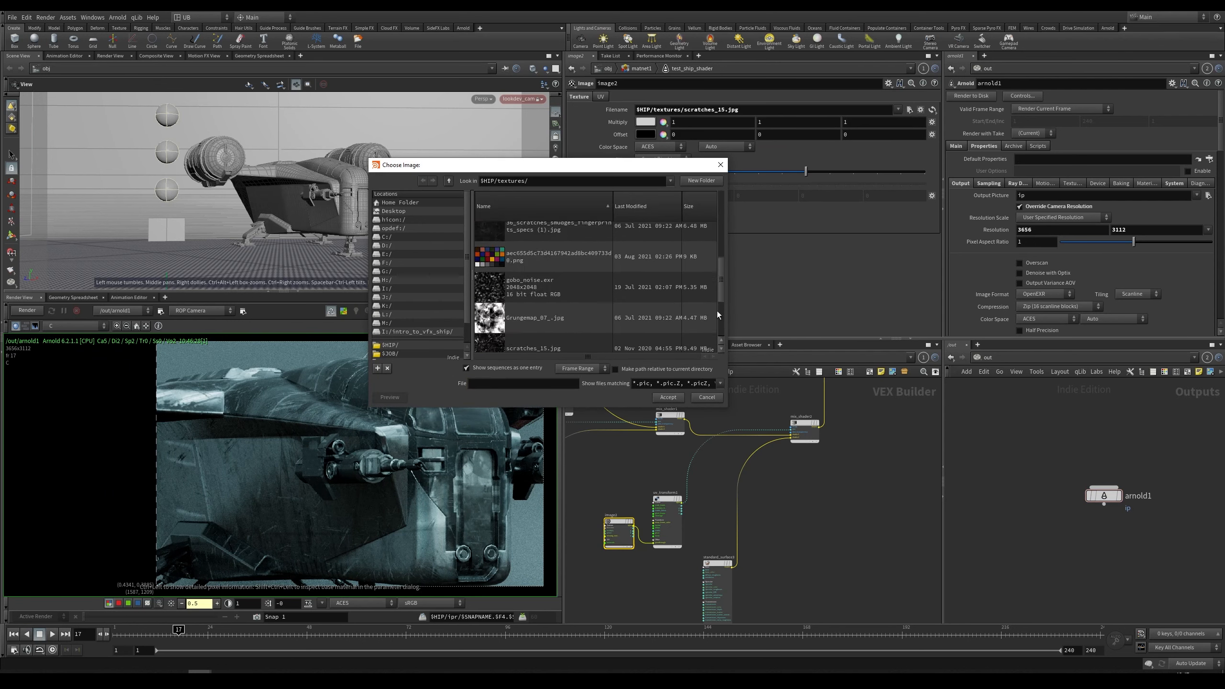
pyautogui.scroll(-1, 717, 319)
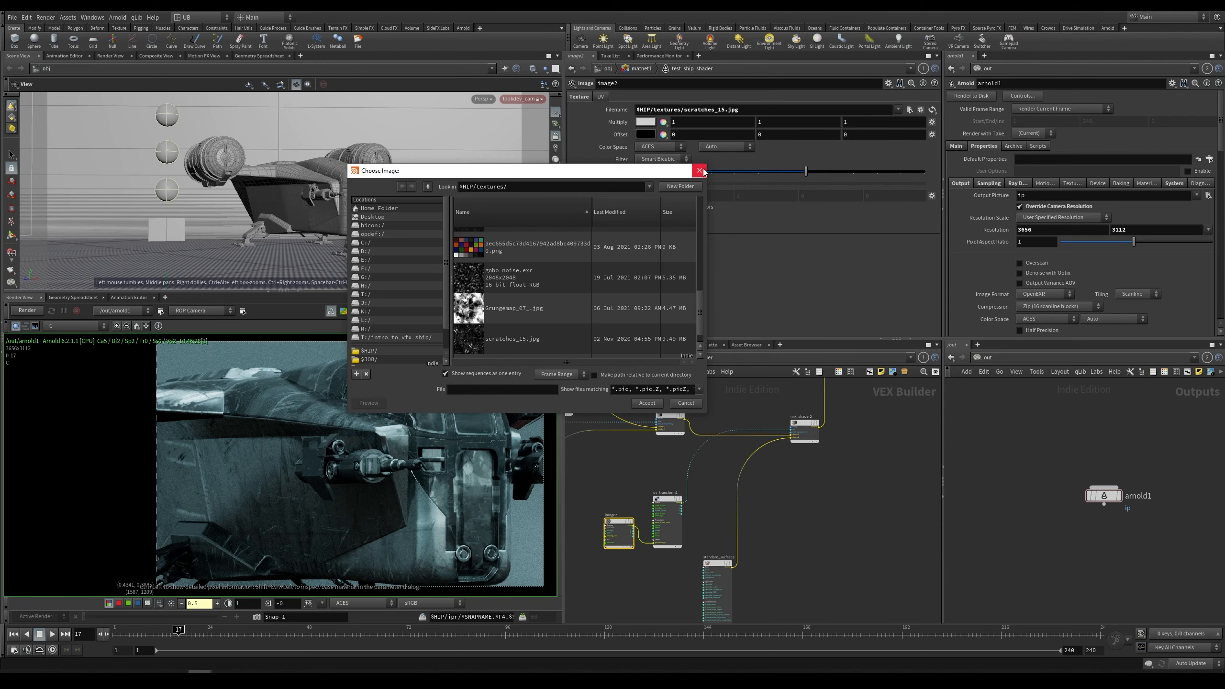
pyautogui.click(720, 164)
# Step: Disable Override Camera Resolution on the arnold1 output node
pyautogui.scroll(4, 345, 410)
pyautogui.moveTo(340, 511); pyautogui.dragTo(334, 479, button='middle')
pyautogui.scroll(-7, 333, 479)
pyautogui.moveTo(376, 436); pyautogui.dragTo(366, 486, button='middle')
pyautogui.scroll(2, 366, 485)
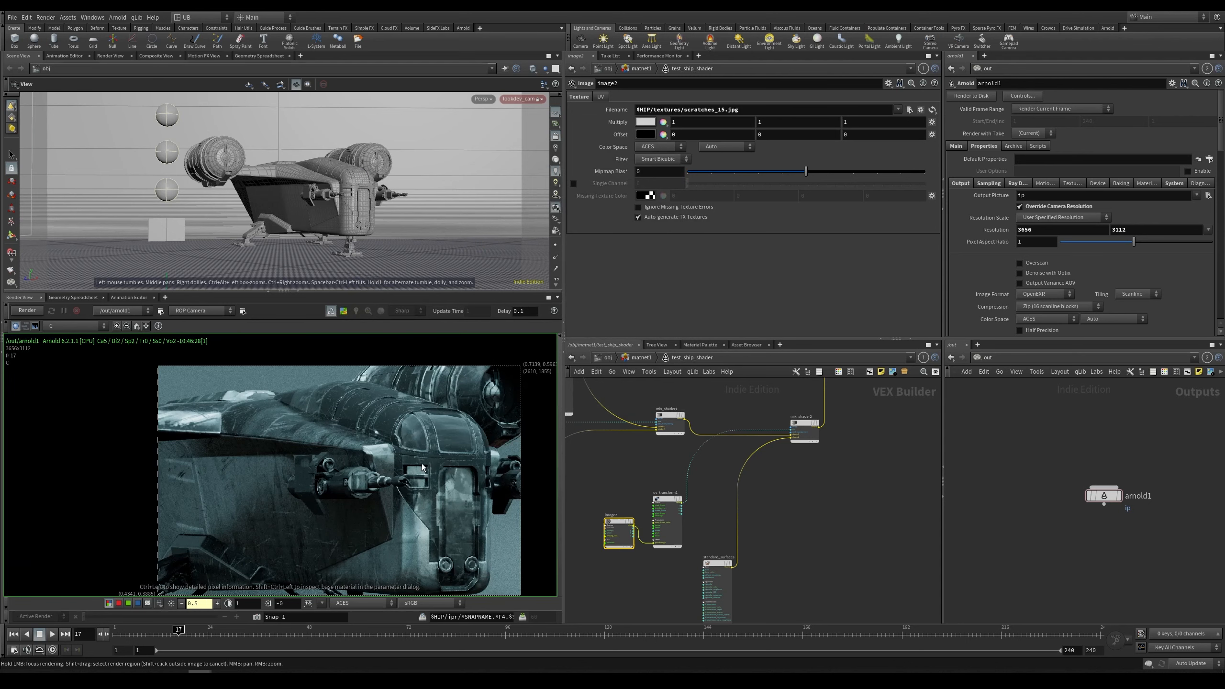
pyautogui.scroll(-3, 423, 467)
pyautogui.click(1061, 206)
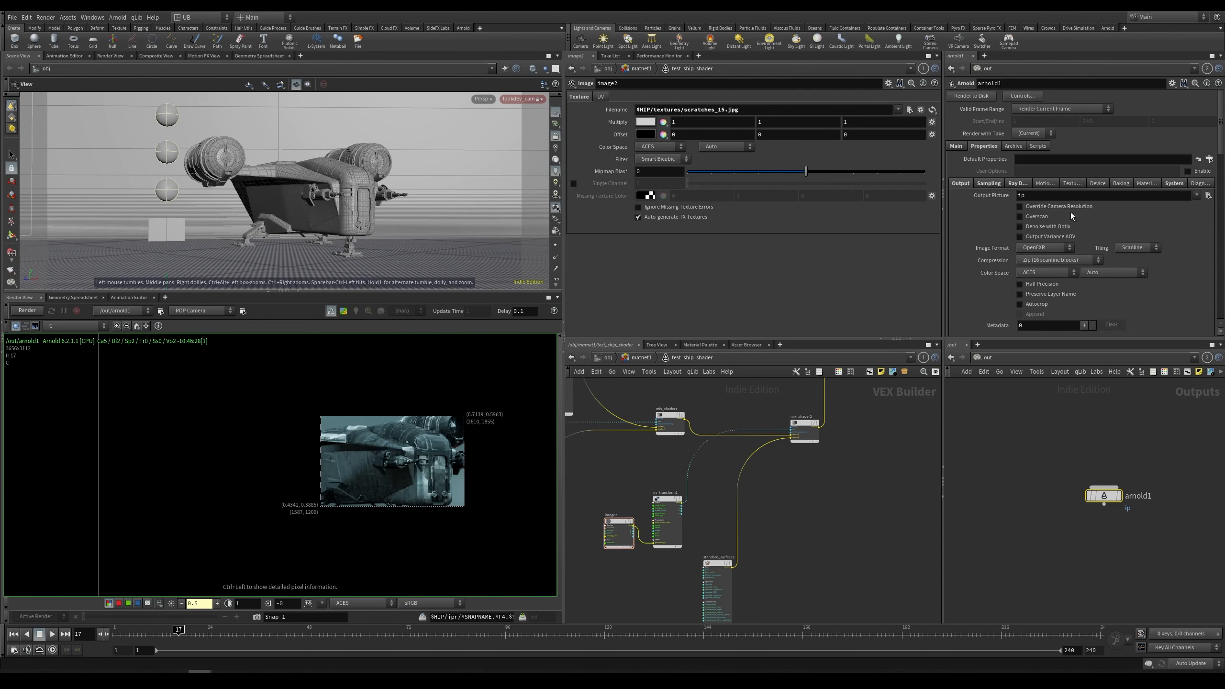
# Step: Inspect the full ship render while navigating the render view and the object network
pyautogui.scroll(-4, 410, 466)
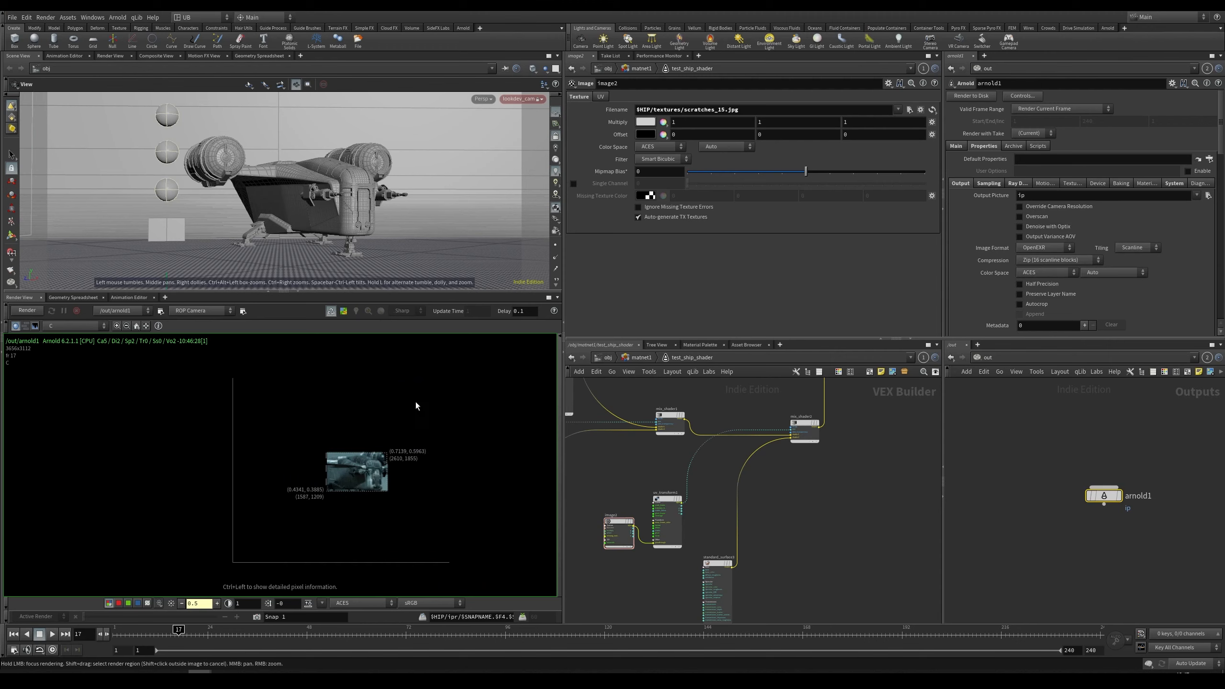
pyautogui.keyDown('shift'); pyautogui.moveTo(472, 362); pyautogui.dragTo(149, 583); pyautogui.keyUp('shift')
pyautogui.moveTo(430, 456); pyautogui.dragTo(391, 452, button='middle')
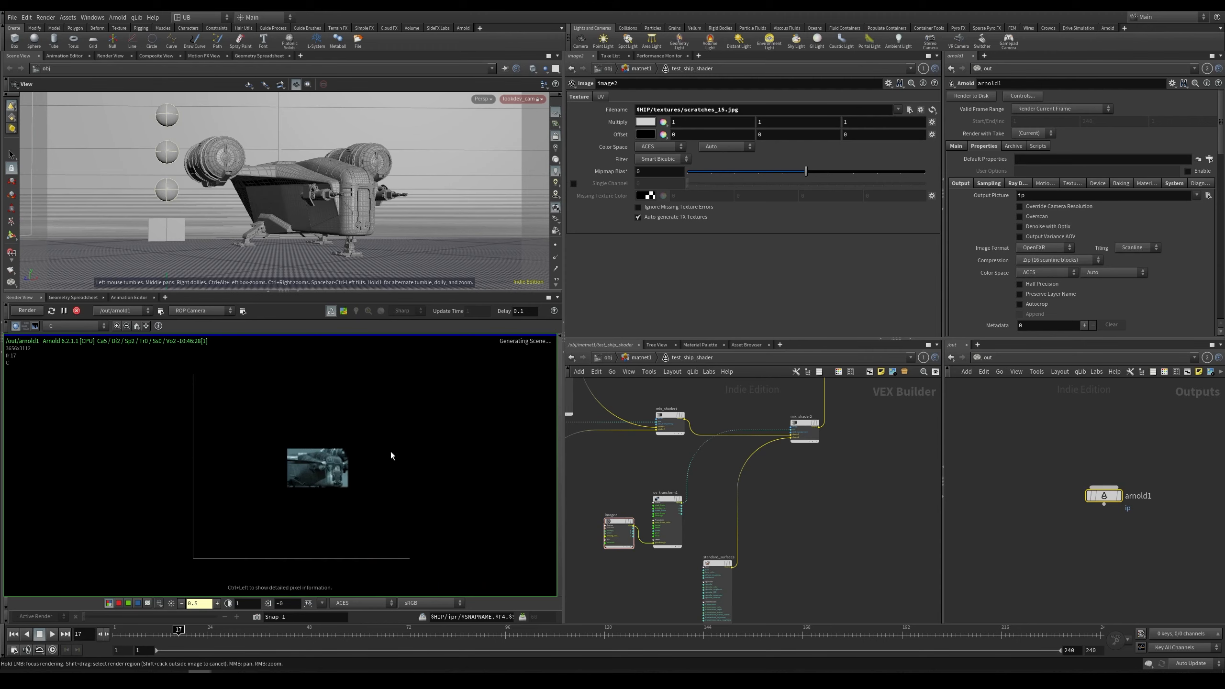
pyautogui.moveTo(311, 504); pyautogui.dragTo(410, 429, button='middle')
pyautogui.moveTo(346, 467); pyautogui.dragTo(498, 418, button='right')
pyautogui.press('1')
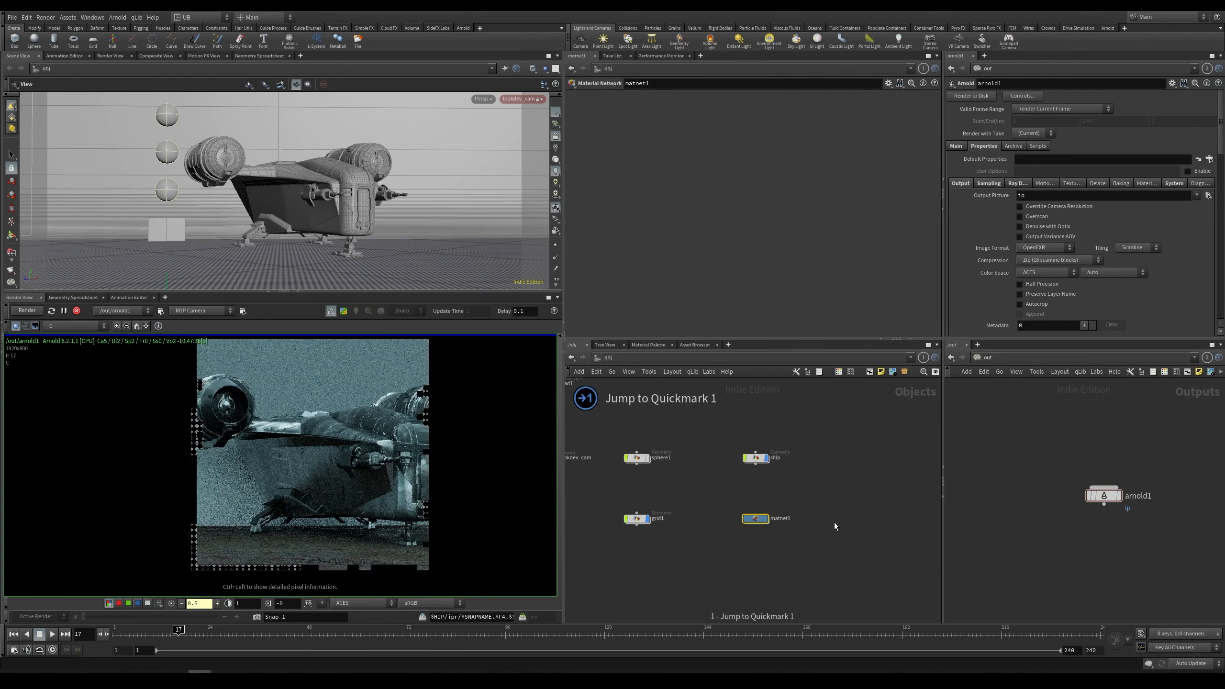
pyautogui.moveTo(791, 480); pyautogui.dragTo(881, 515, button='middle')
pyautogui.moveTo(800, 451); pyautogui.dragTo(743, 461, button='right')
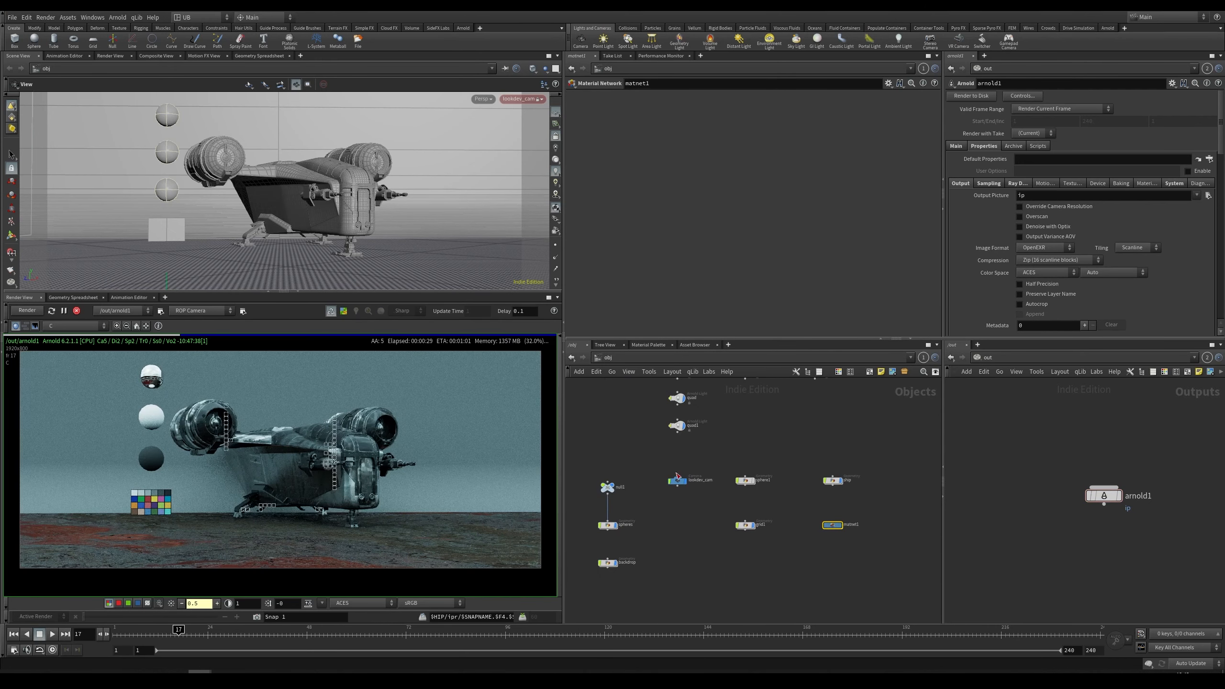
pyautogui.moveTo(726, 431); pyautogui.dragTo(746, 460, button='middle')
pyautogui.moveTo(746, 459); pyautogui.dragTo(782, 462, button='right')
pyautogui.moveTo(408, 468); pyautogui.dragTo(416, 469, button='middle')
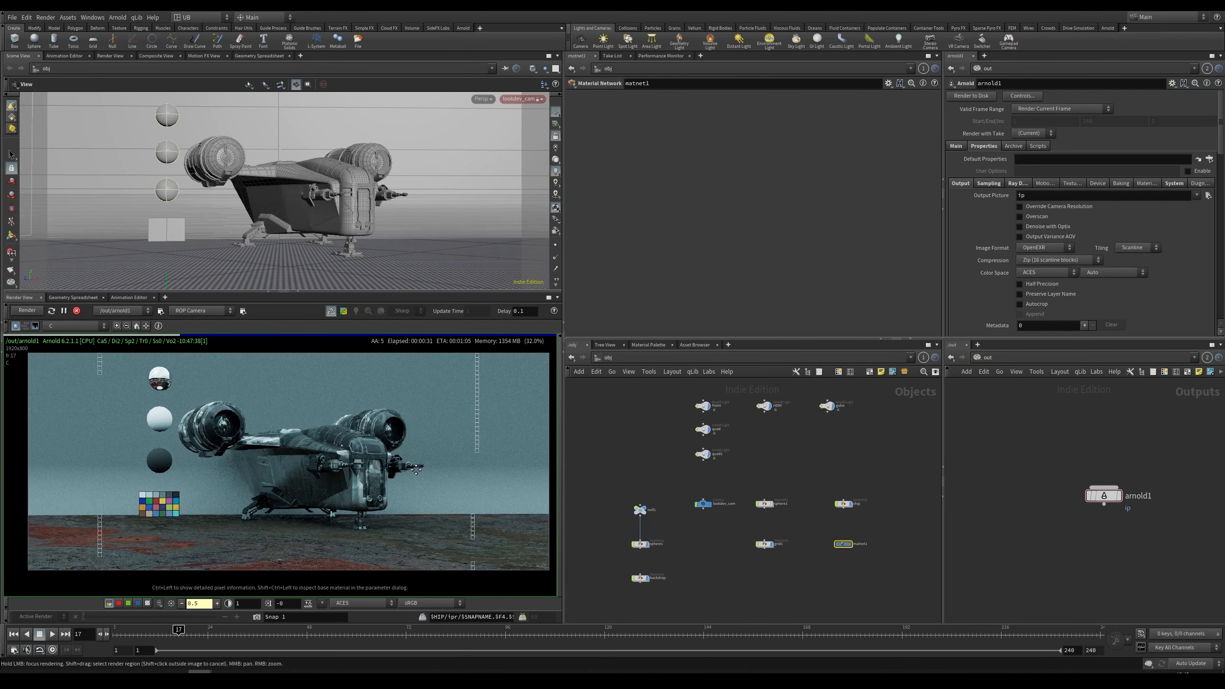
# Step: Switch to the other Houdini session with the smoke explosion shot and browse its object network
pyautogui.moveTo(262, 650)
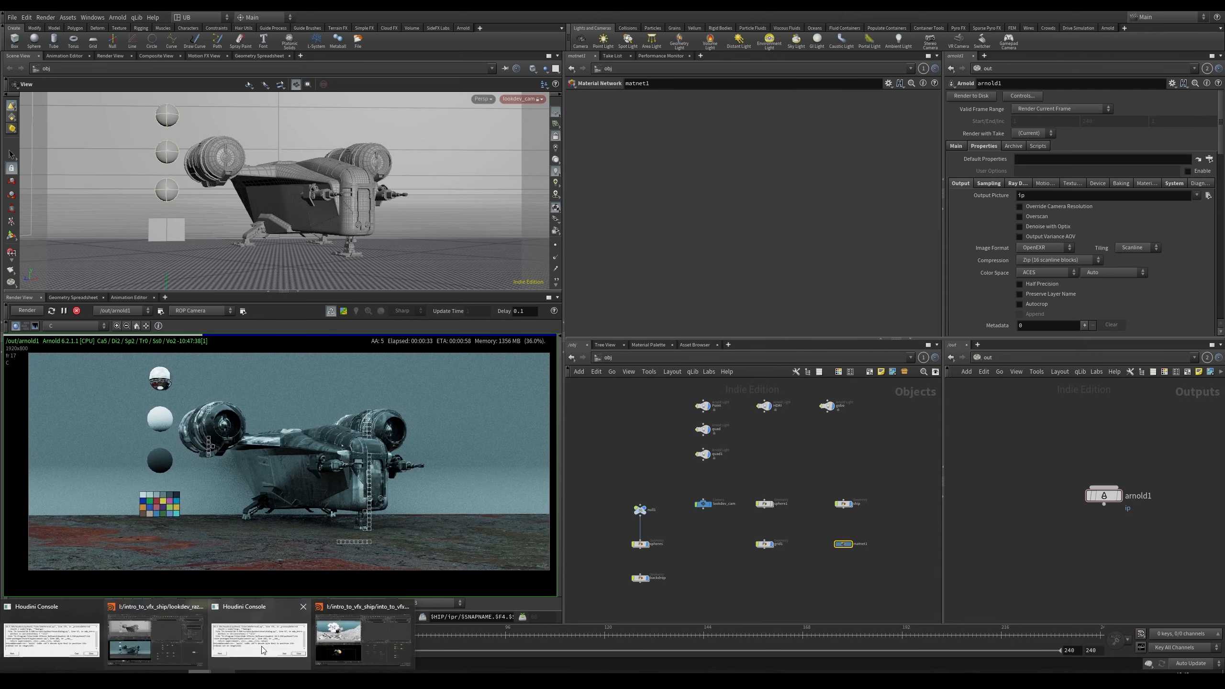
pyautogui.click(327, 636)
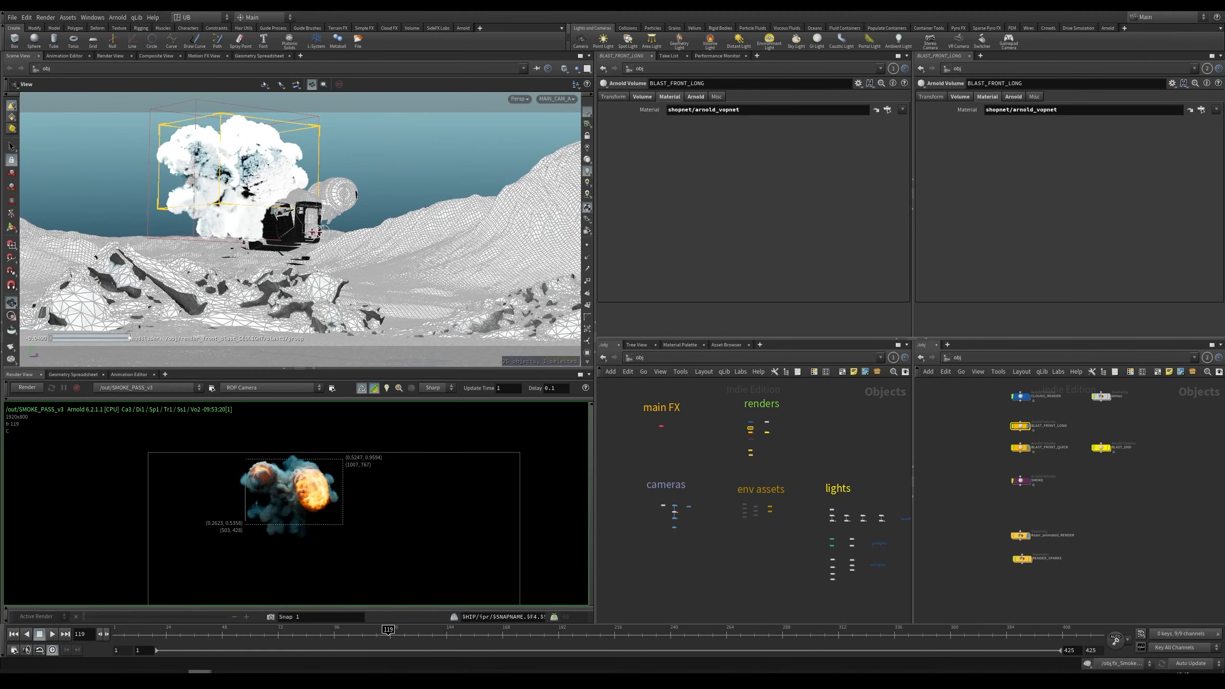
pyautogui.click(258, 649)
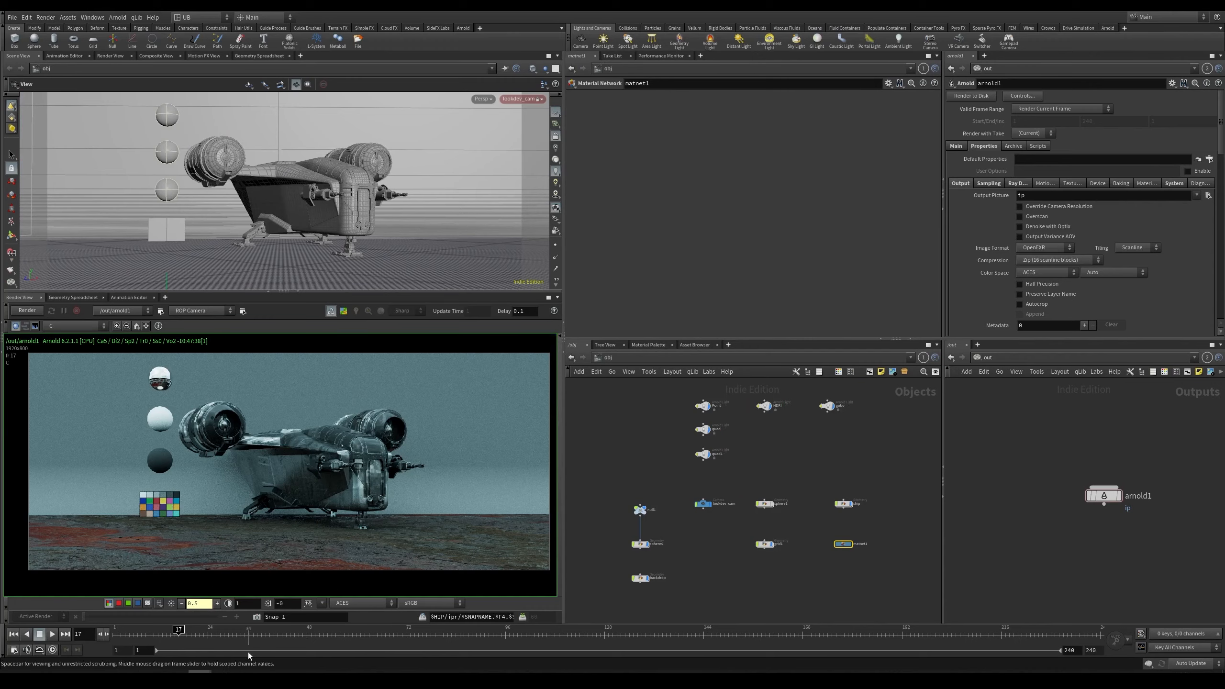
pyautogui.moveTo(205, 671)
pyautogui.click(345, 637)
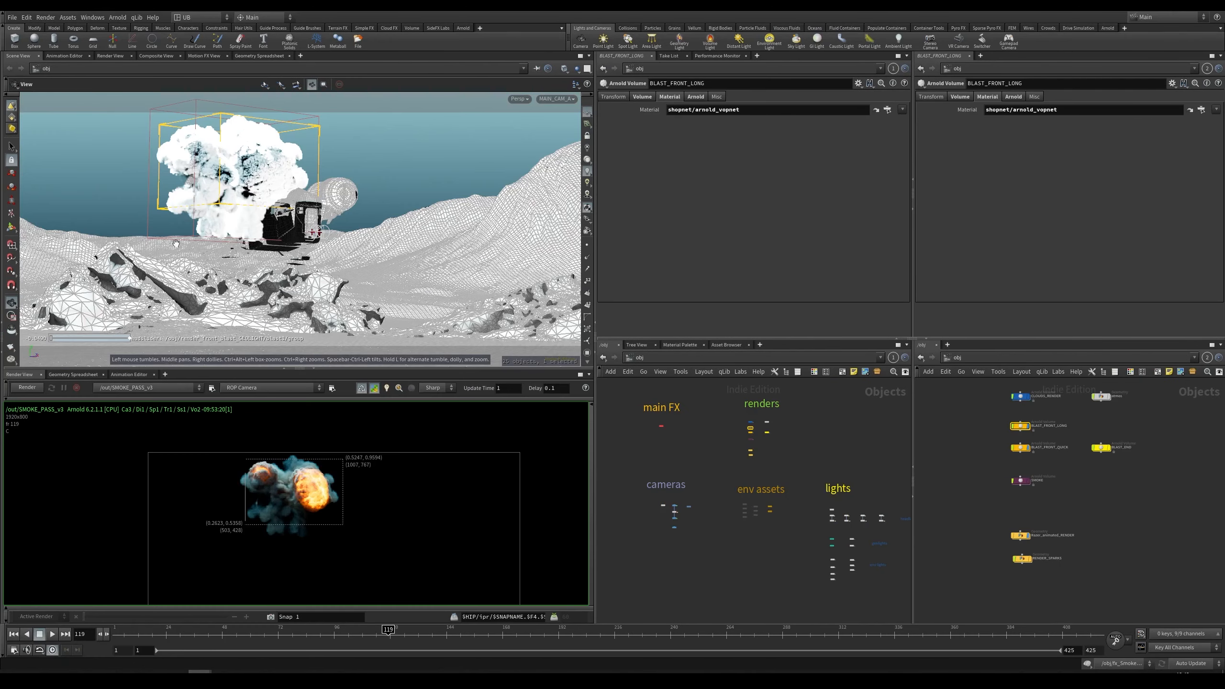
pyautogui.moveTo(299, 368); pyautogui.dragTo(299, 381)
pyautogui.moveTo(243, 530); pyautogui.dragTo(322, 502, button='right')
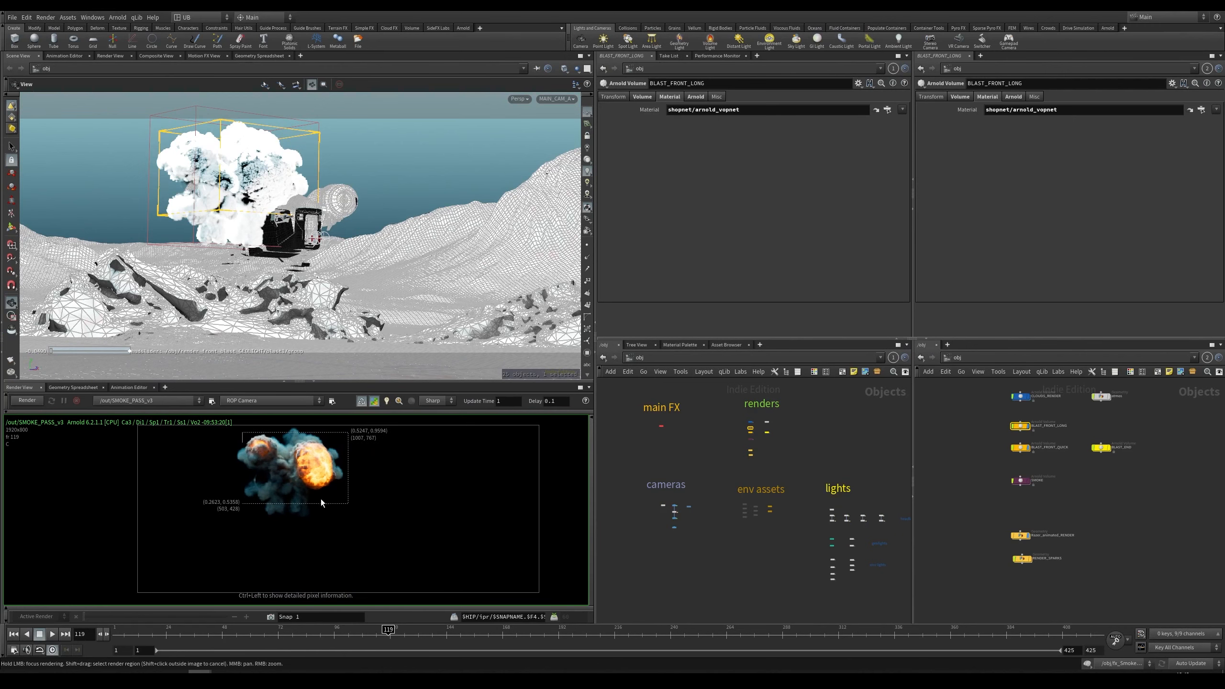
pyautogui.scroll(8, 803, 444)
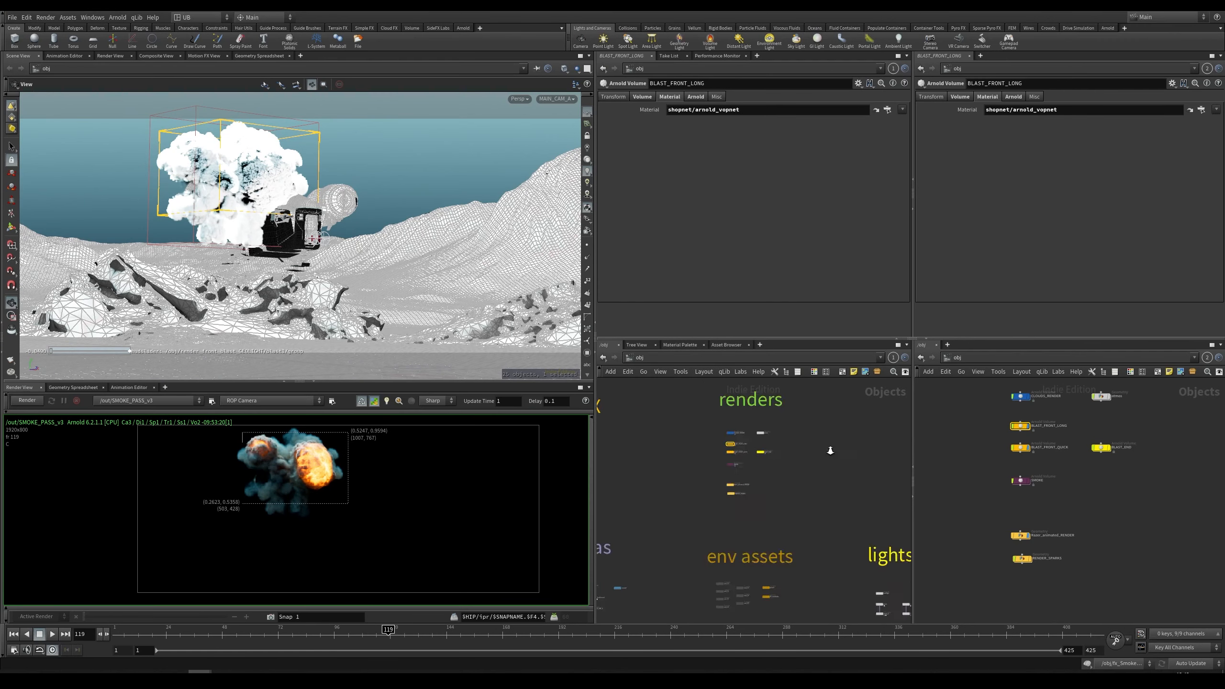
pyautogui.scroll(5, 790, 479)
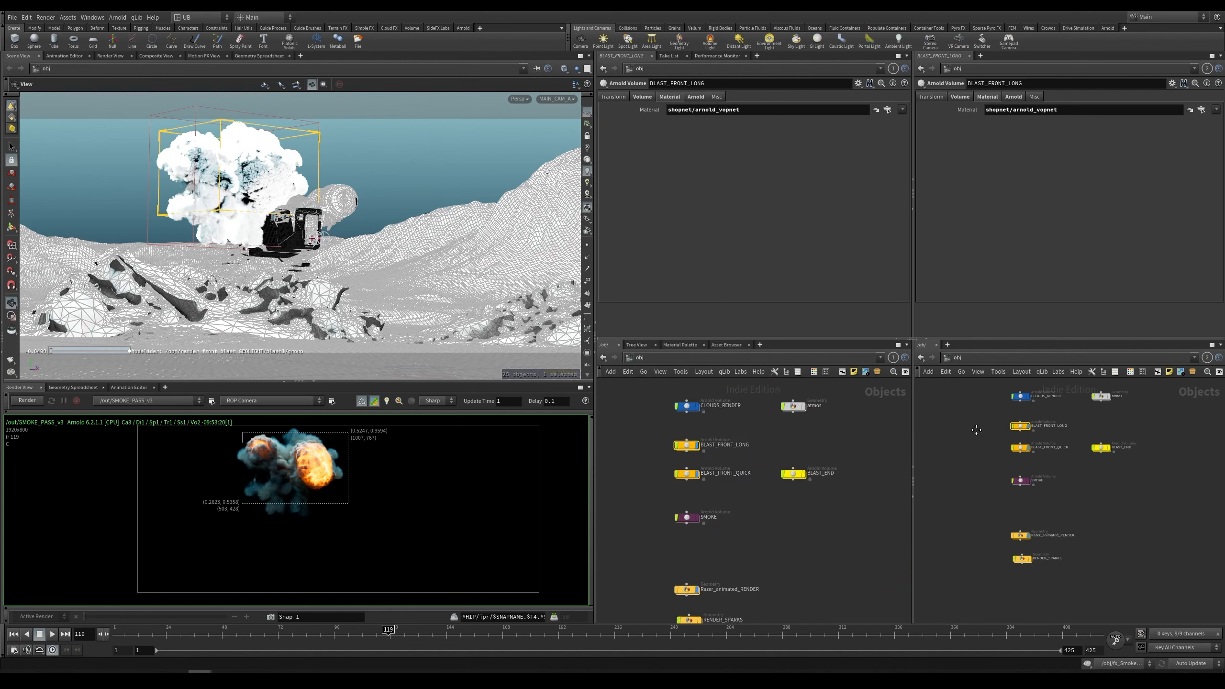
# Step: In the out network, load the GEO_PASS_v3 and then the ATMO_PASS_v03 ROP into the render view
pyautogui.press('2')
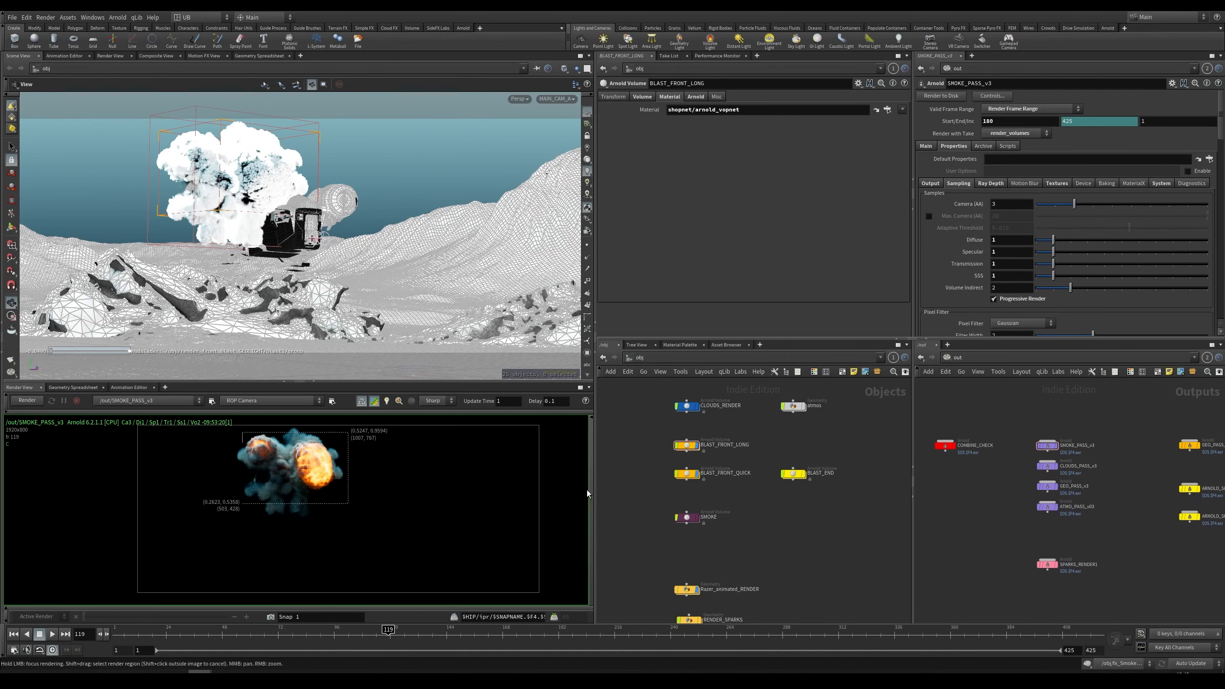
pyautogui.moveTo(595, 489); pyautogui.dragTo(541, 489)
pyautogui.scroll(3, 1074, 428)
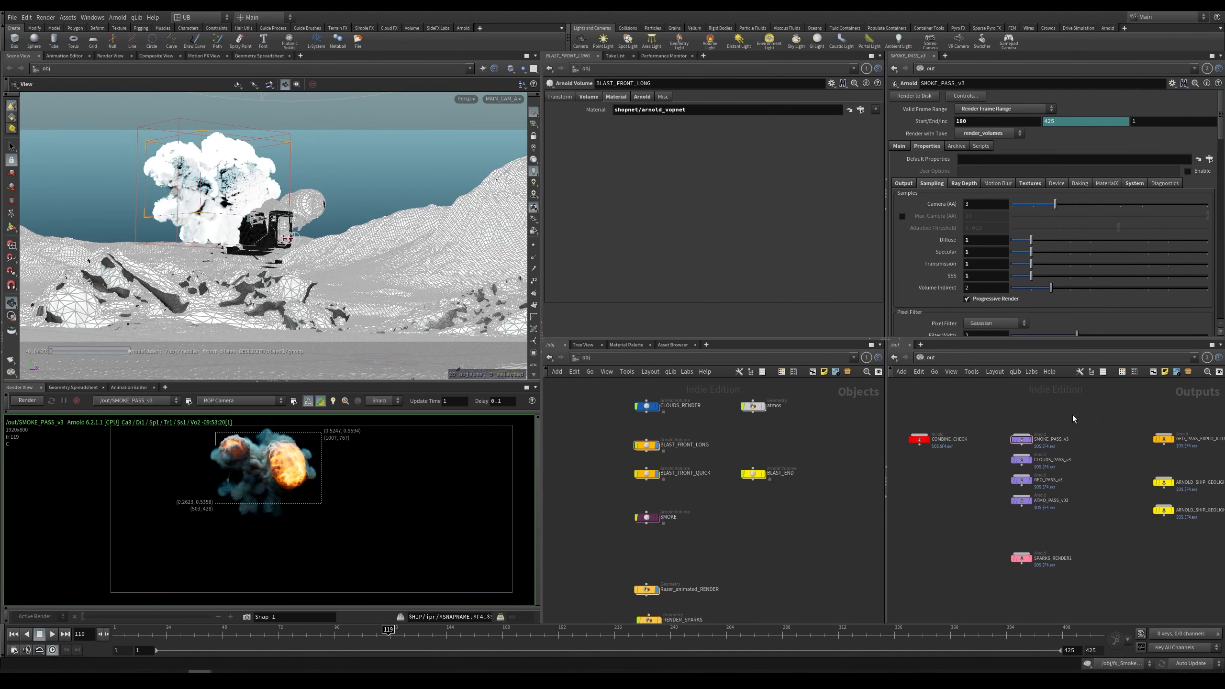
pyautogui.click(1049, 479)
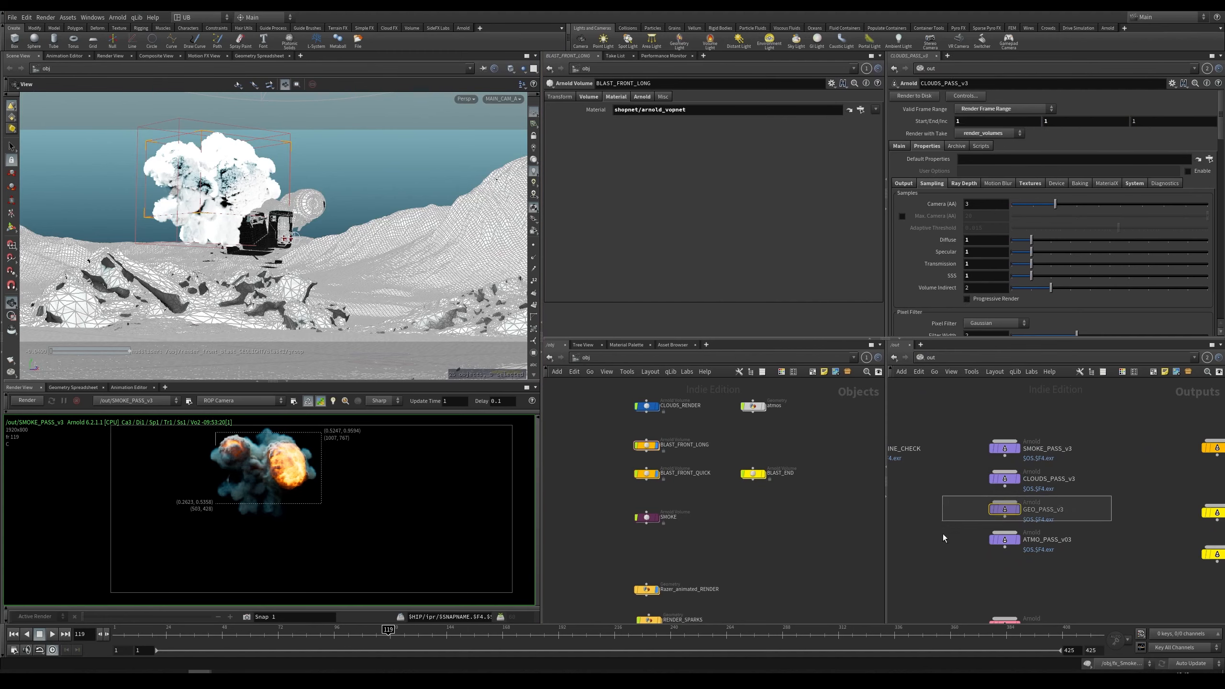
pyautogui.moveTo(984, 527); pyautogui.dragTo(1037, 573)
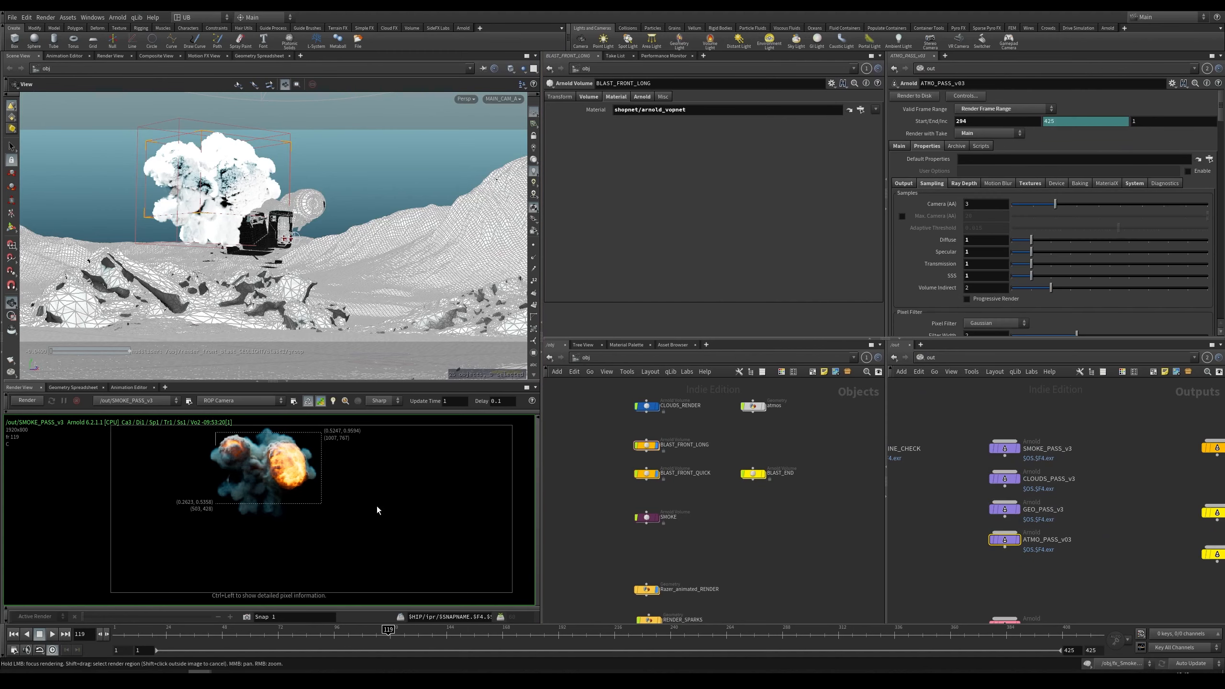
pyautogui.moveTo(378, 508); pyautogui.dragTo(358, 504, button='middle')
pyautogui.scroll(-1, 352, 497)
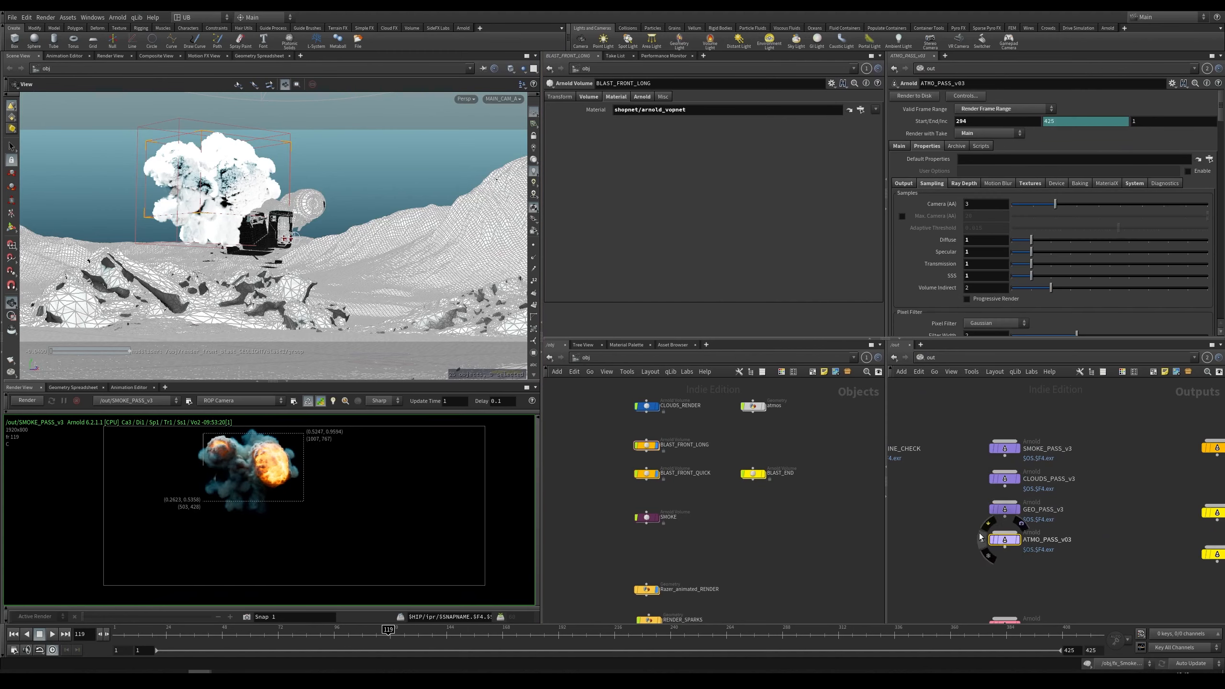
pyautogui.moveTo(1007, 453)
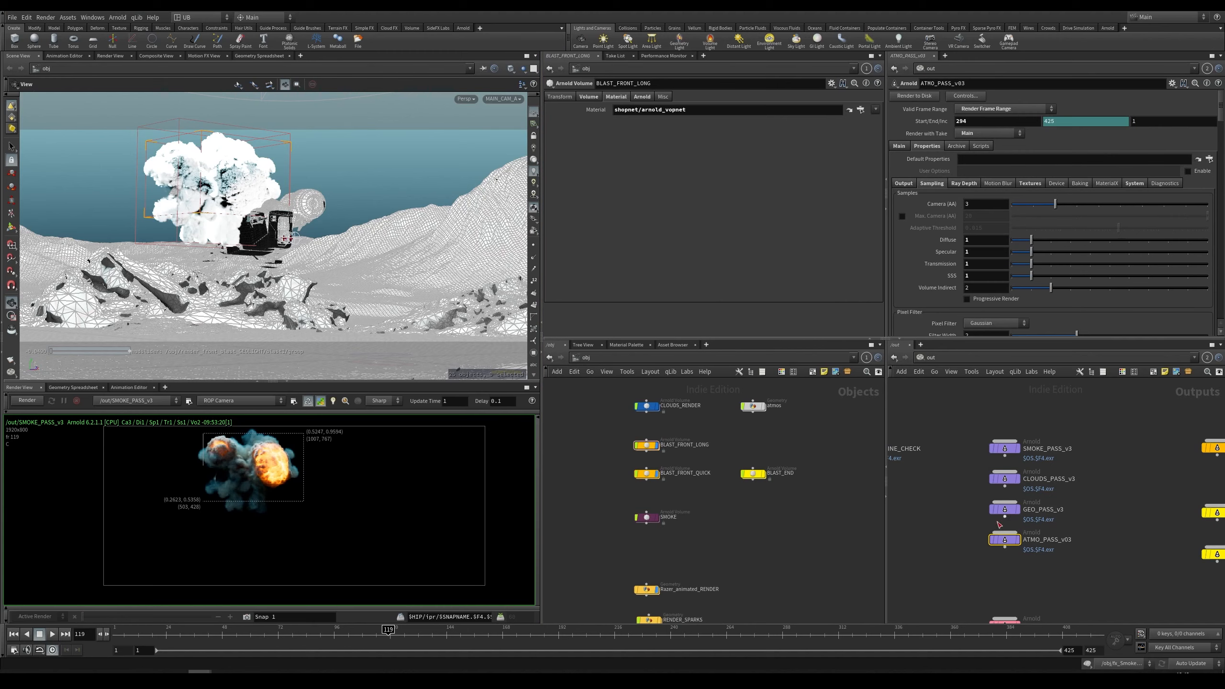
pyautogui.moveTo(1007, 510); pyautogui.dragTo(405, 561)
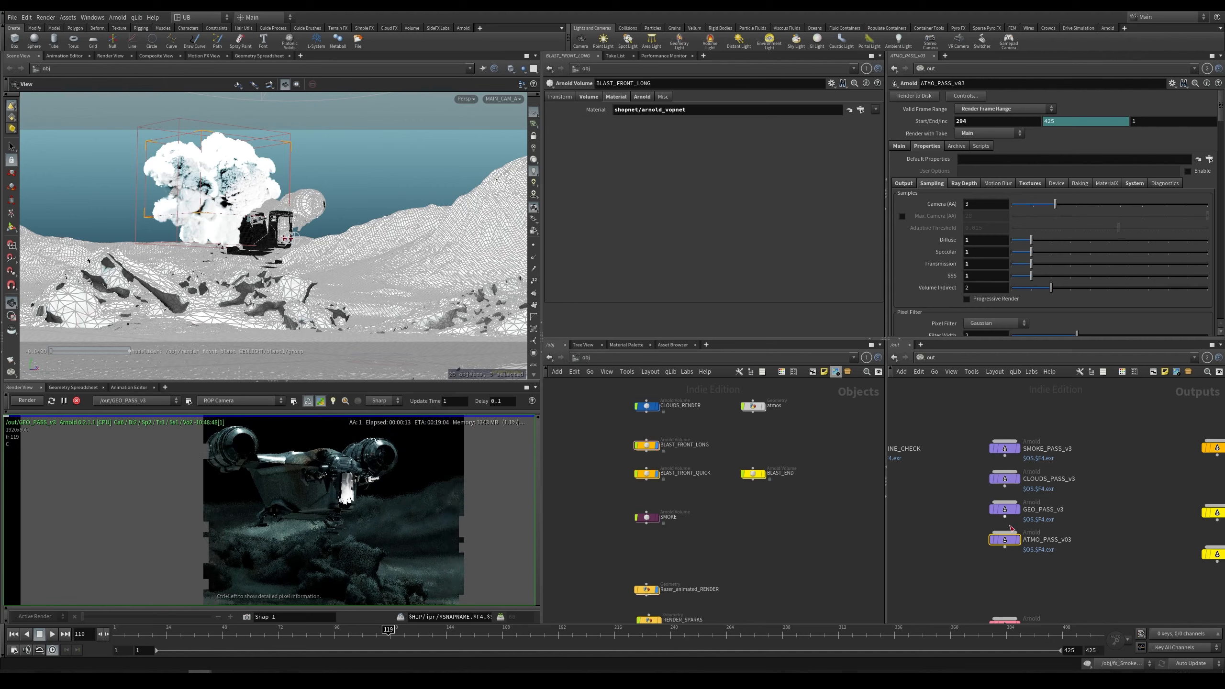
pyautogui.moveTo(1005, 544); pyautogui.dragTo(330, 567)
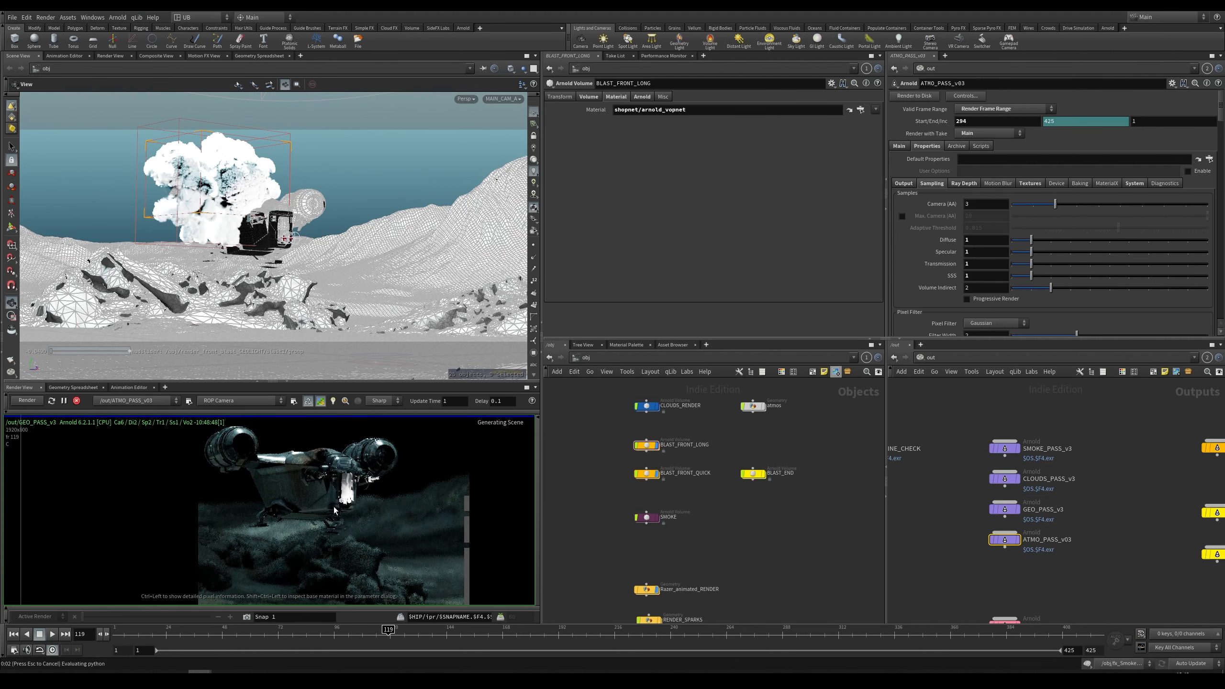
# Step: Set the render view's highlighted display value to 1
pyautogui.scroll(-3, 342, 533)
pyautogui.moveTo(364, 514); pyautogui.dragTo(313, 514, button='middle')
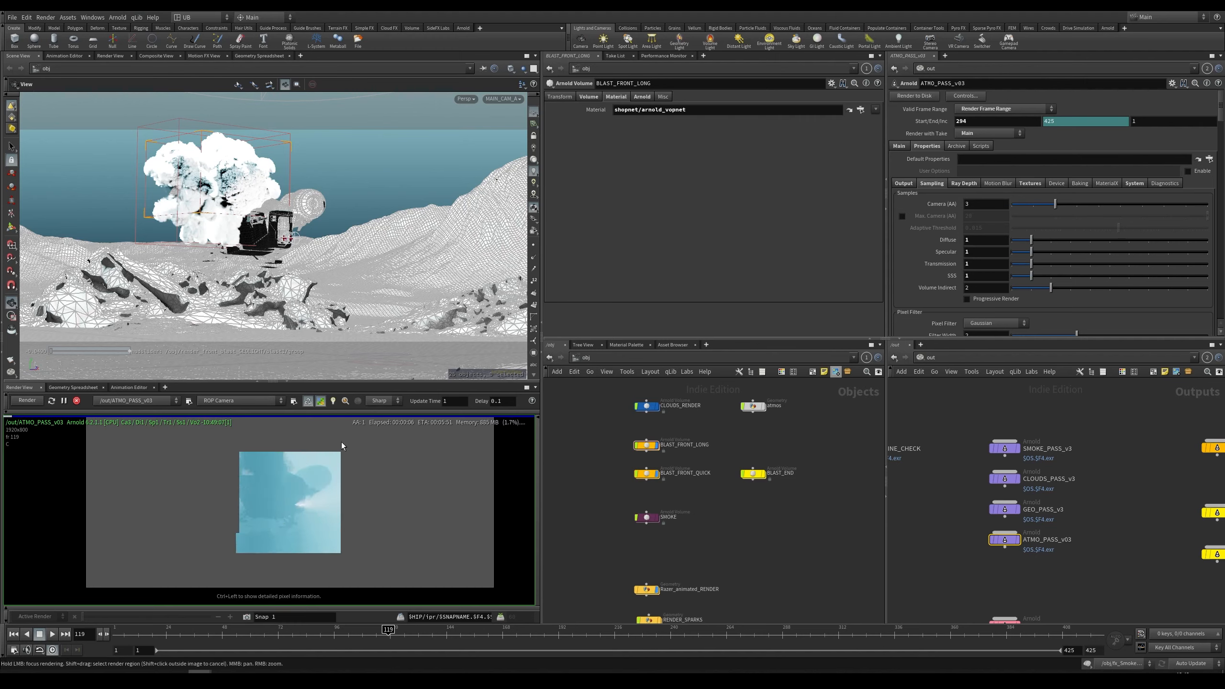
pyautogui.moveTo(306, 501); pyautogui.dragTo(424, 459, button='right')
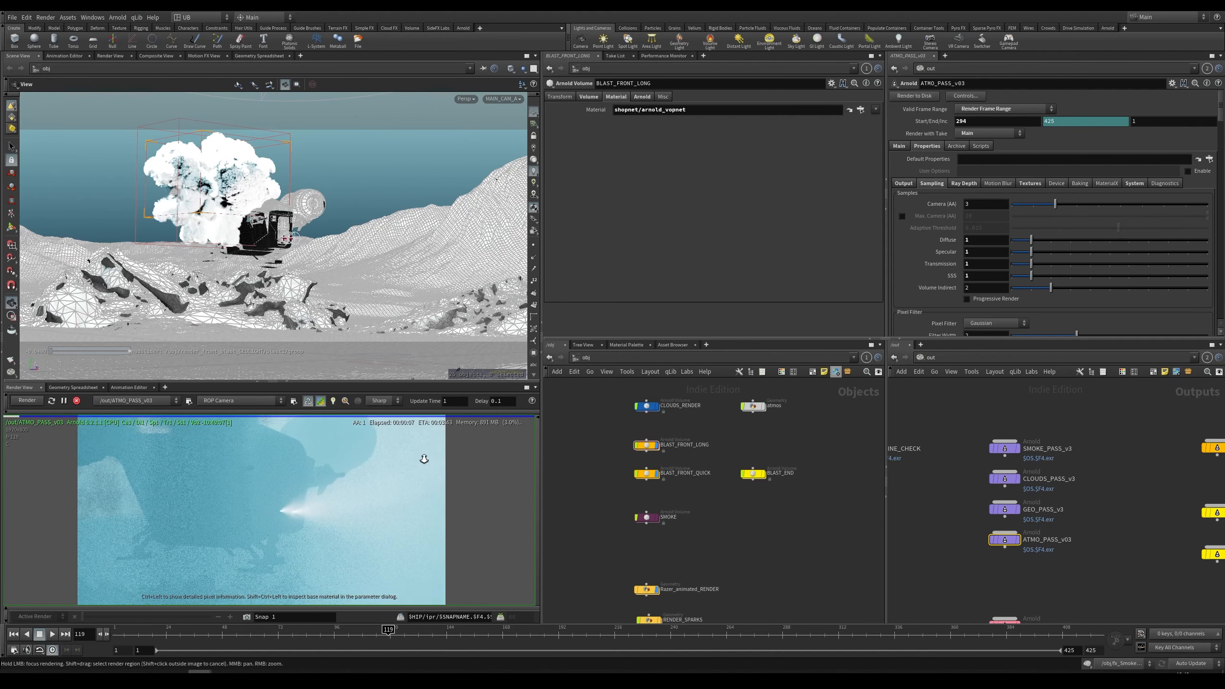
pyautogui.click(229, 608)
pyautogui.click(171, 603)
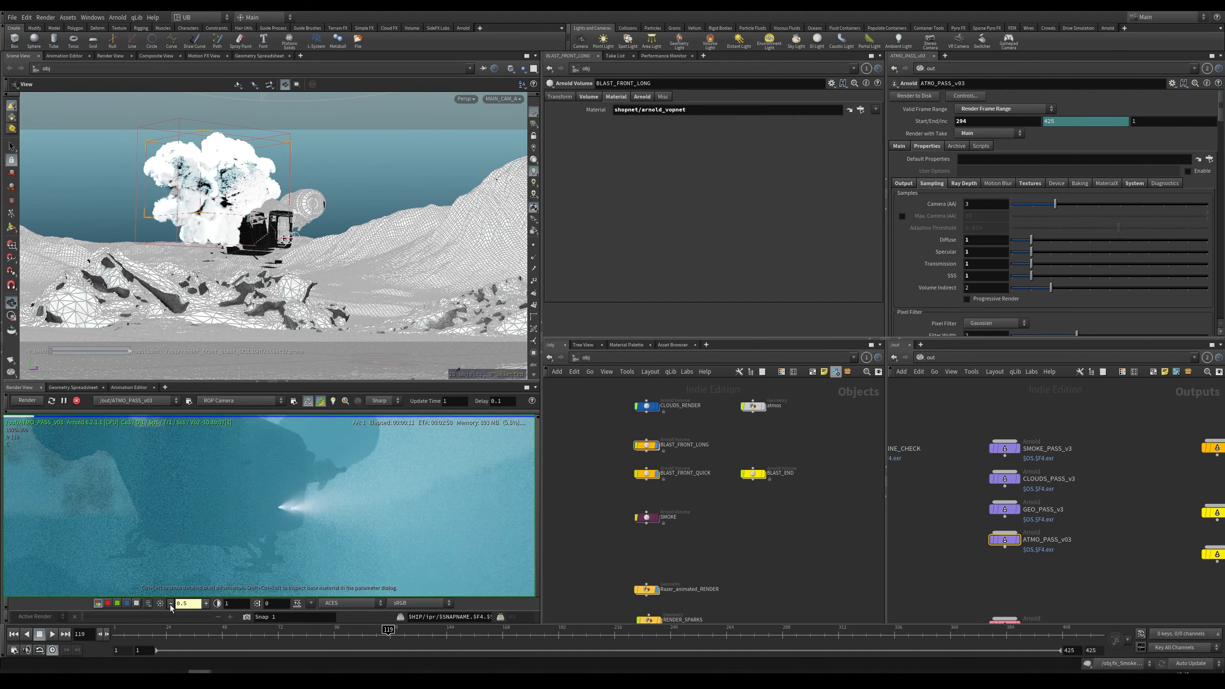
pyautogui.click(171, 603)
pyautogui.press('BackSpace')
pyautogui.press('BackSpace')
pyautogui.press('BackSpace')
pyautogui.press('BackSpace')
pyautogui.write('1')
pyautogui.moveTo(242, 507); pyautogui.dragTo(227, 524, button='right')
pyautogui.press('Return')
pyautogui.moveTo(262, 515); pyautogui.dragTo(314, 506, button='middle')
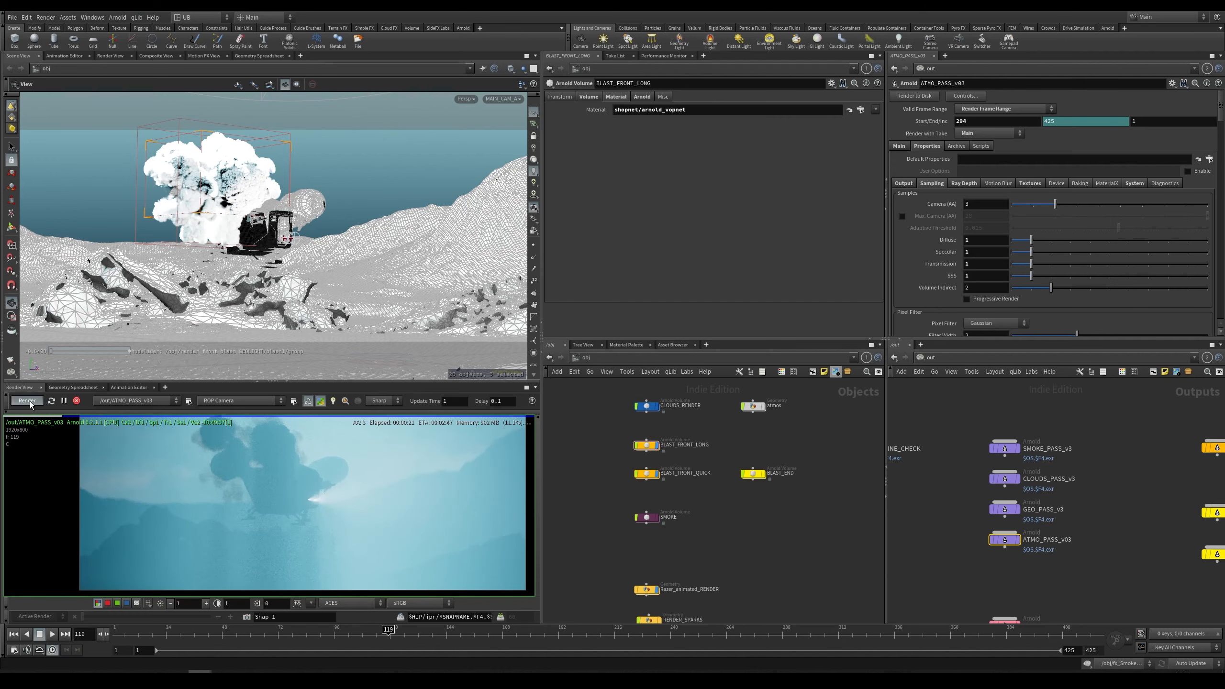
# Step: Show the render view's AOV selector and view the RGBA_SMOKE_BACK, RGBA_FOG_SPOT and RGBA_enlight light-group AOVs
pyautogui.click(95, 412)
pyautogui.moveTo(303, 468); pyautogui.dragTo(277, 464, button='middle')
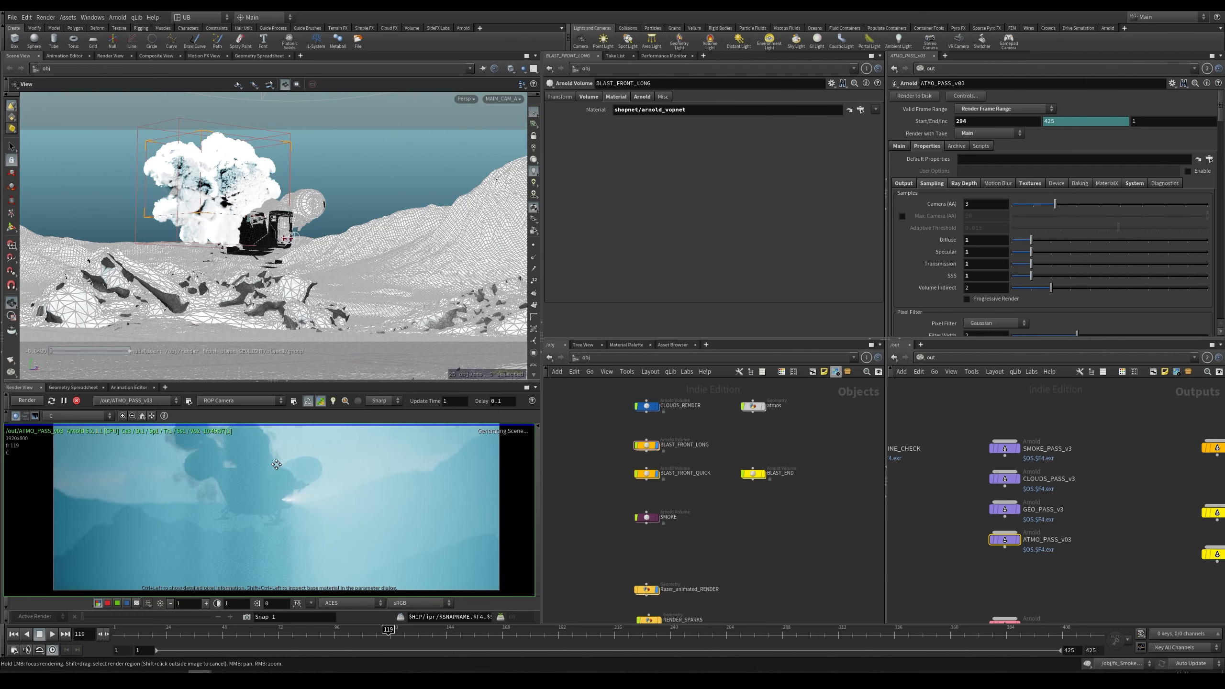
pyautogui.moveTo(150, 446); pyautogui.dragTo(110, 462, button='middle')
pyautogui.moveTo(112, 460); pyautogui.dragTo(139, 439, button='right')
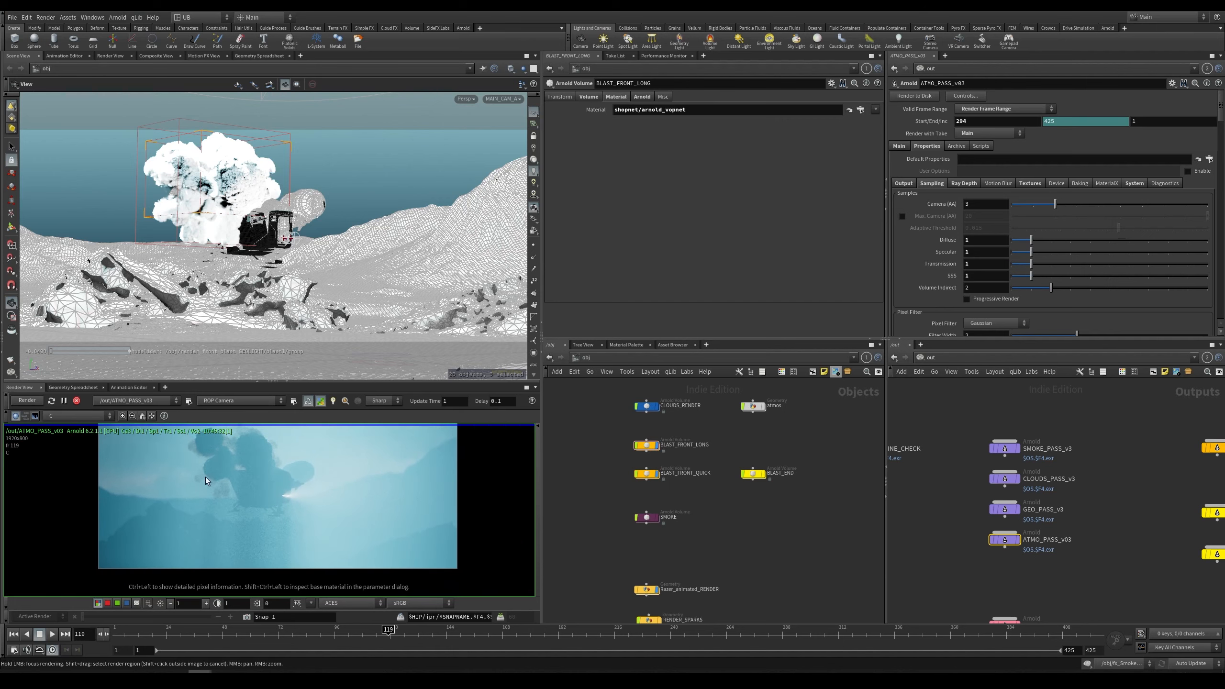
pyautogui.click(103, 416)
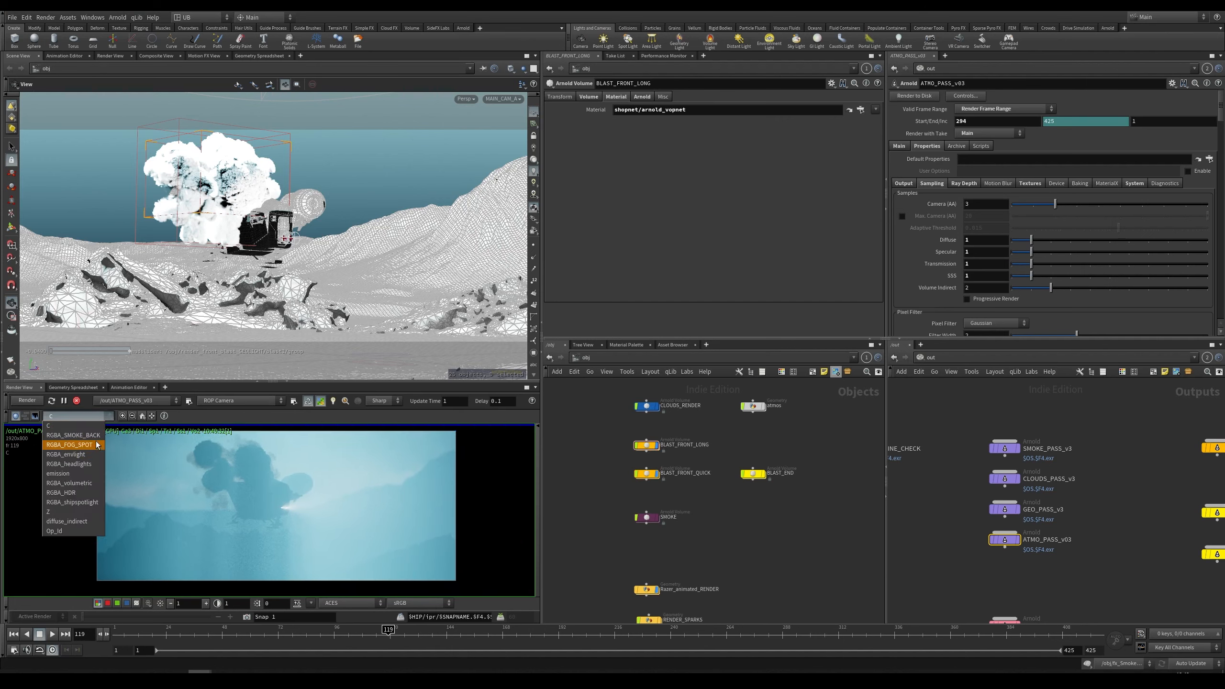
pyautogui.click(94, 436)
pyautogui.click(93, 418)
pyautogui.click(81, 444)
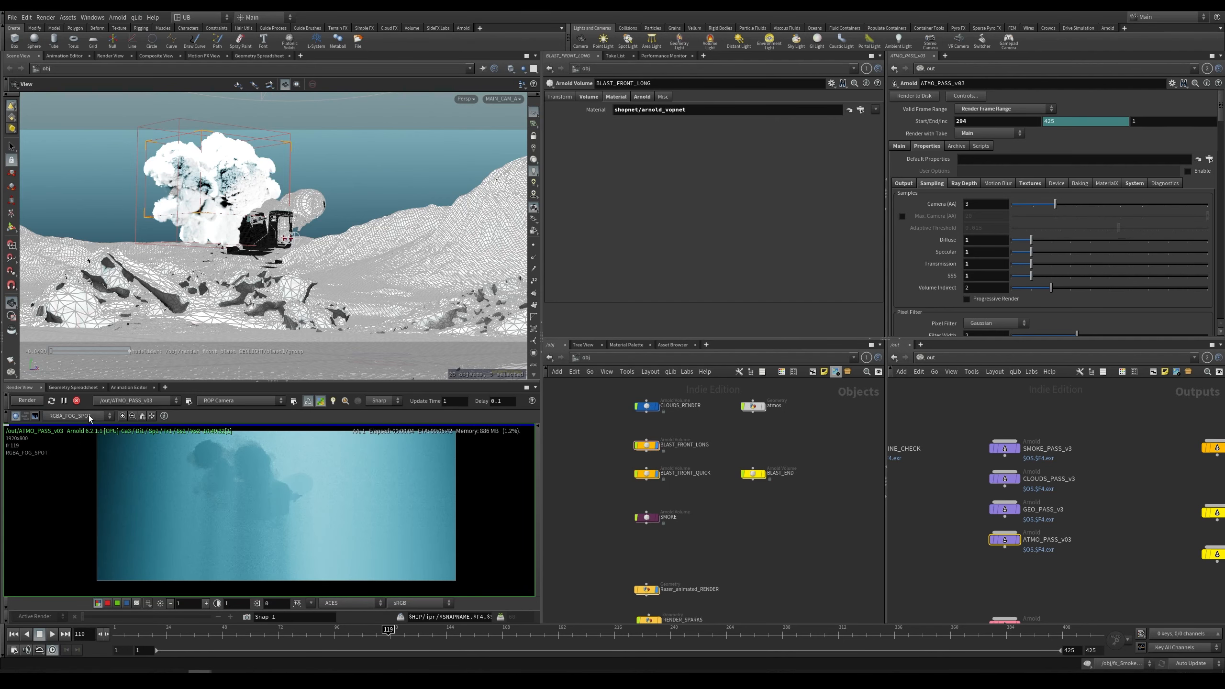
pyautogui.click(89, 418)
pyautogui.click(97, 445)
pyautogui.click(91, 416)
pyautogui.click(93, 455)
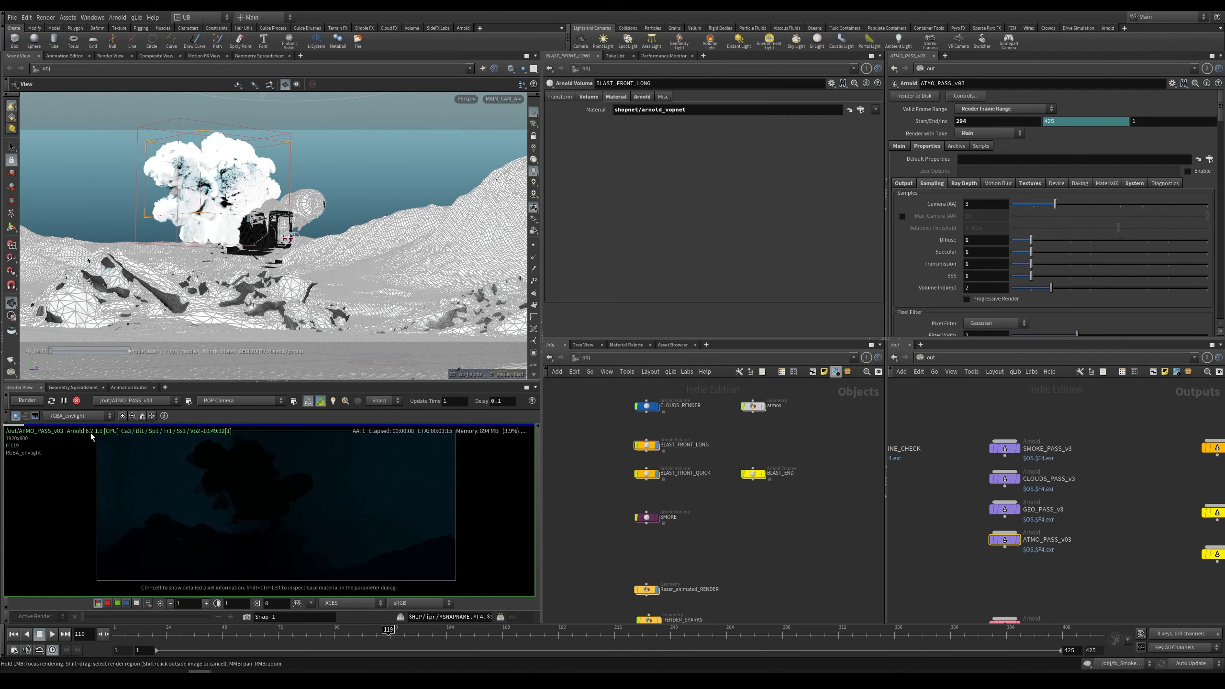
# Step: View the RGBA_headlights and RGBA_shipspotlight light-group AOVs in the enlarged render view, returning to the beauty pass
pyautogui.click(91, 415)
pyautogui.click(107, 475)
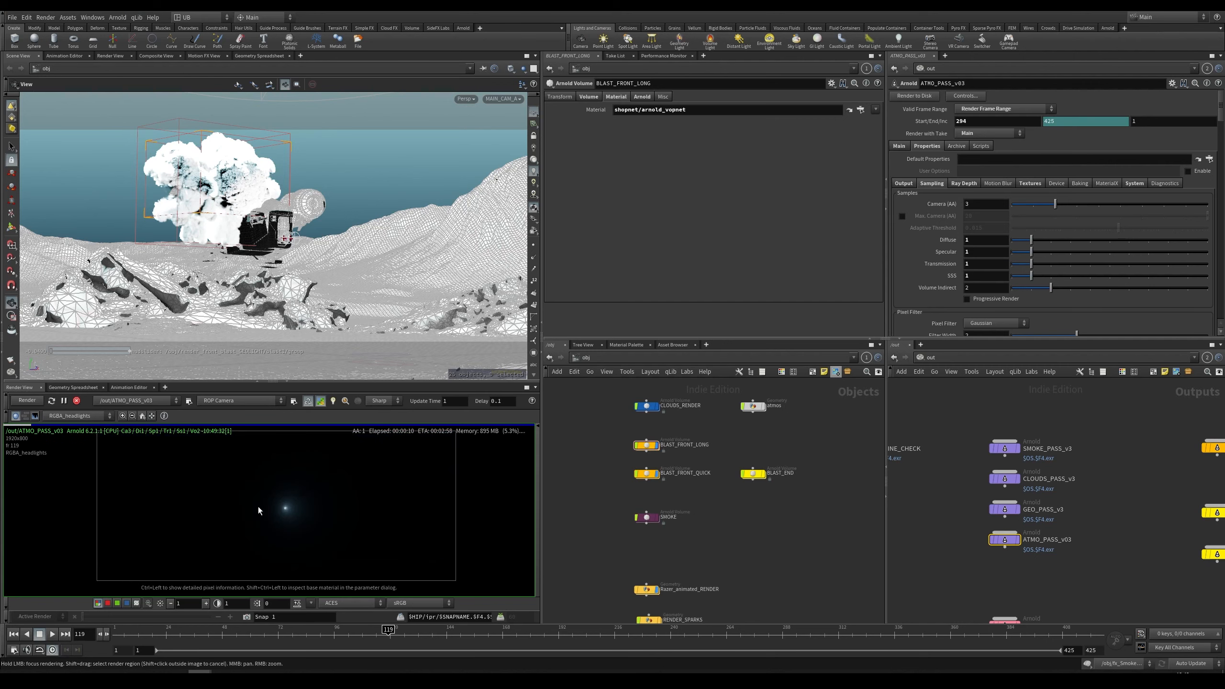
pyautogui.click(91, 416)
pyautogui.click(72, 428)
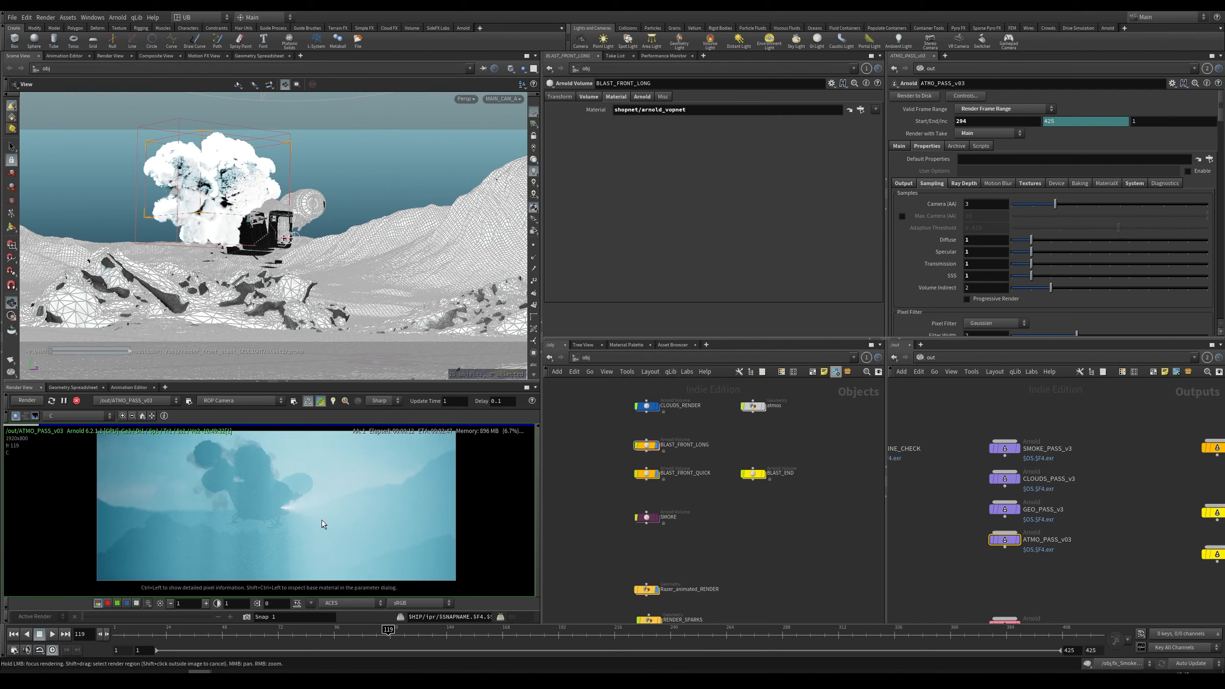
pyautogui.moveTo(278, 489); pyautogui.dragTo(250, 497, button='right')
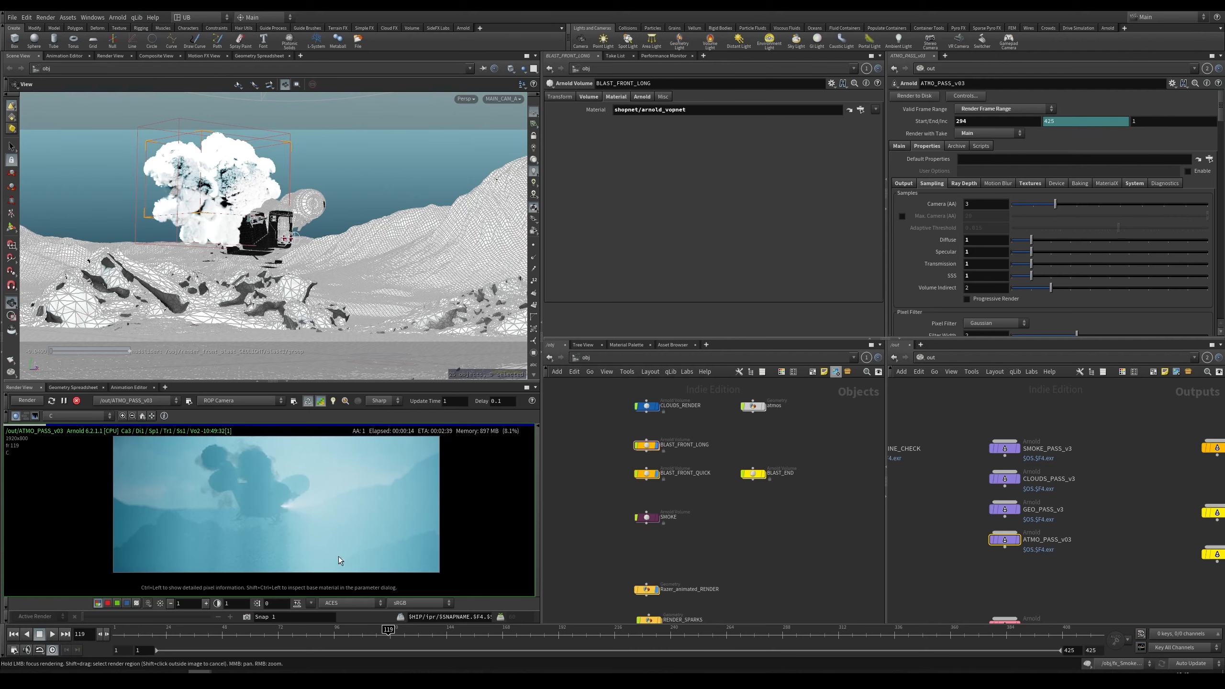
pyautogui.moveTo(272, 382); pyautogui.dragTo(295, 340)
pyautogui.moveTo(252, 453); pyautogui.dragTo(311, 444, button='right')
pyautogui.moveTo(311, 444); pyautogui.dragTo(298, 445, button='middle')
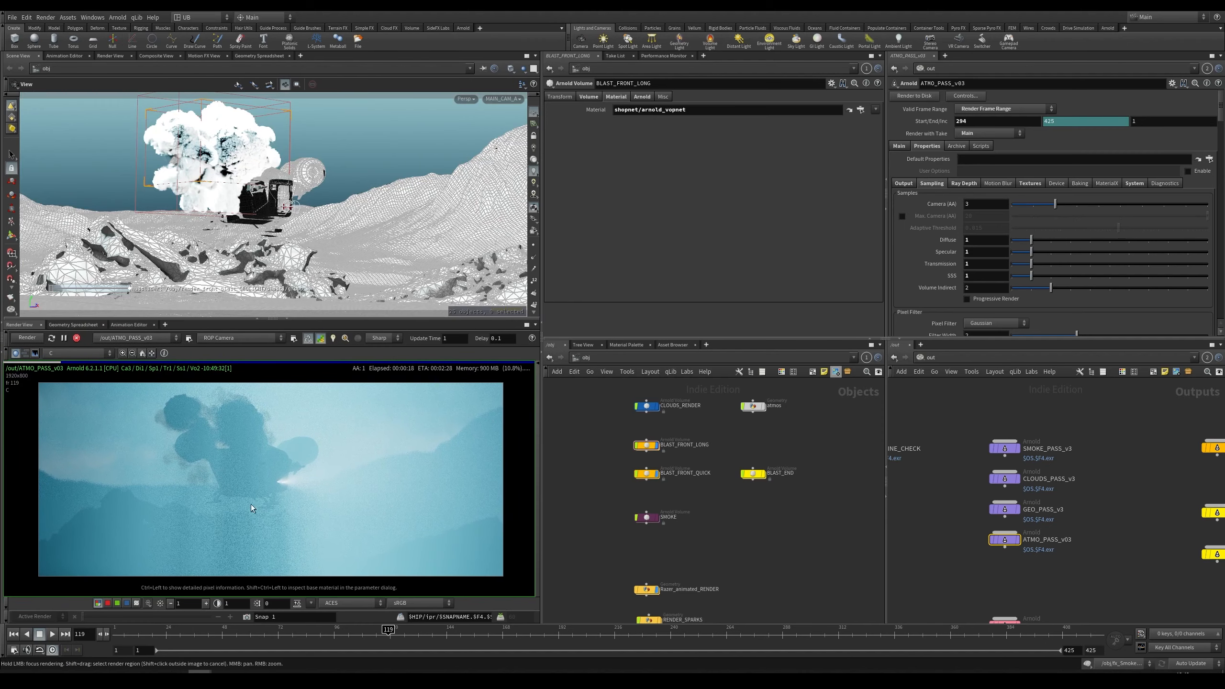
pyautogui.click(77, 353)
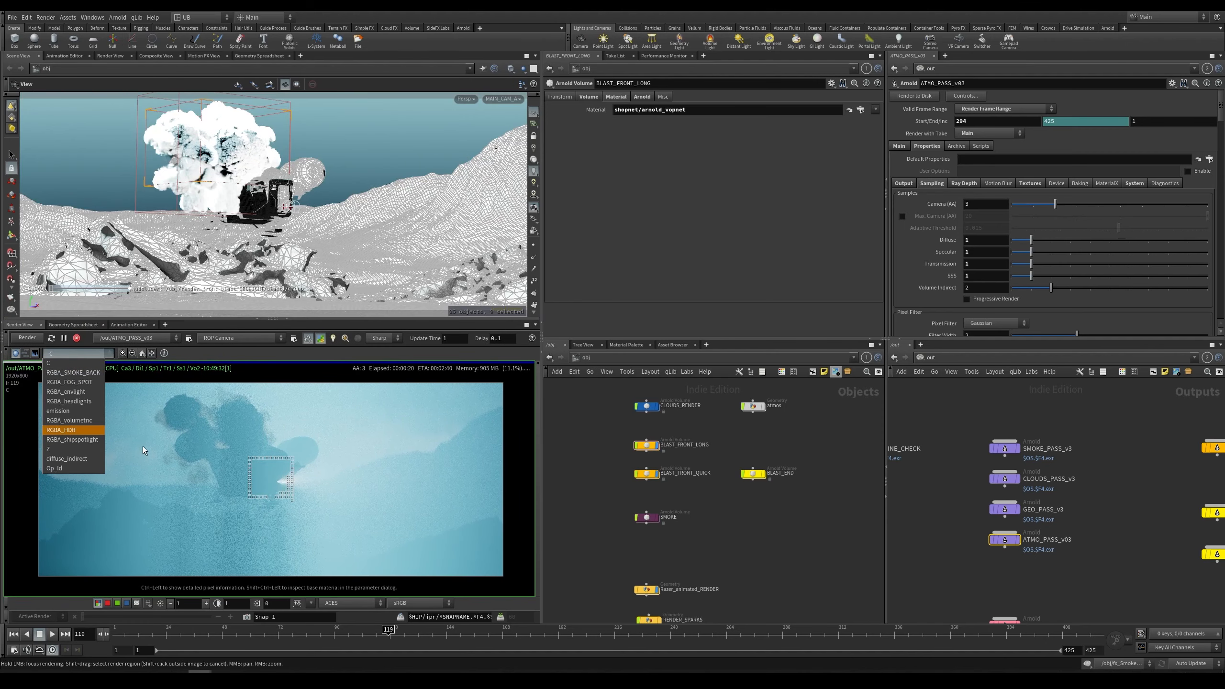
pyautogui.click(95, 440)
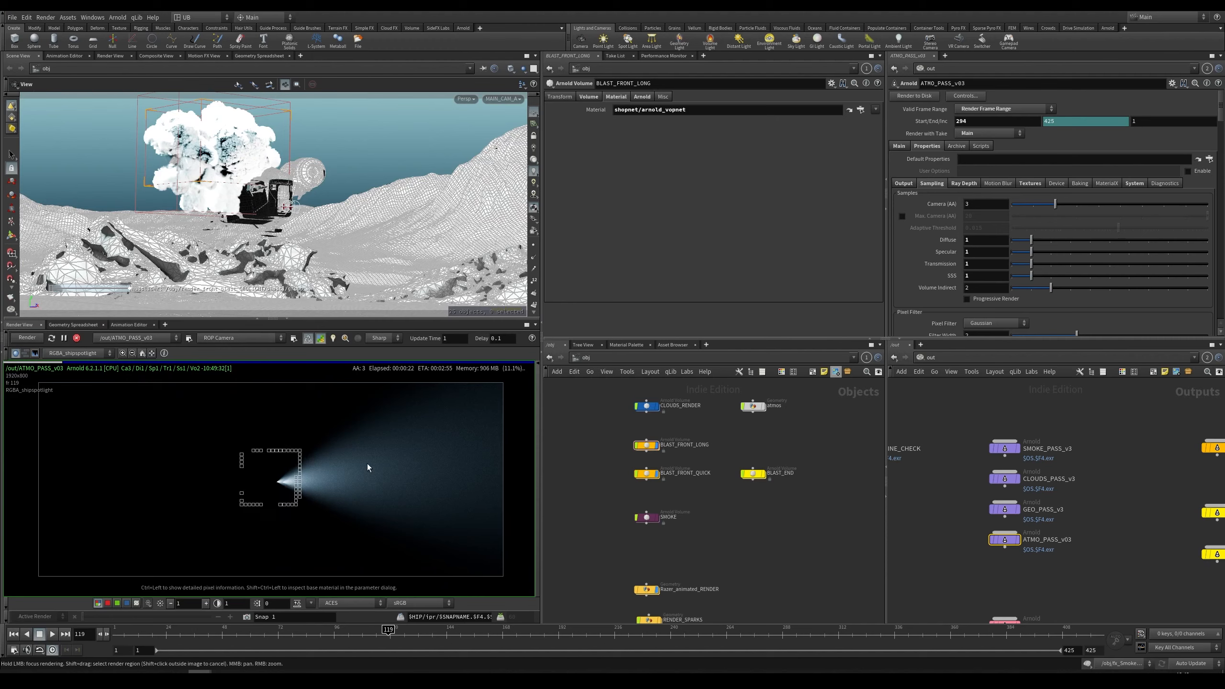
pyautogui.press('c')
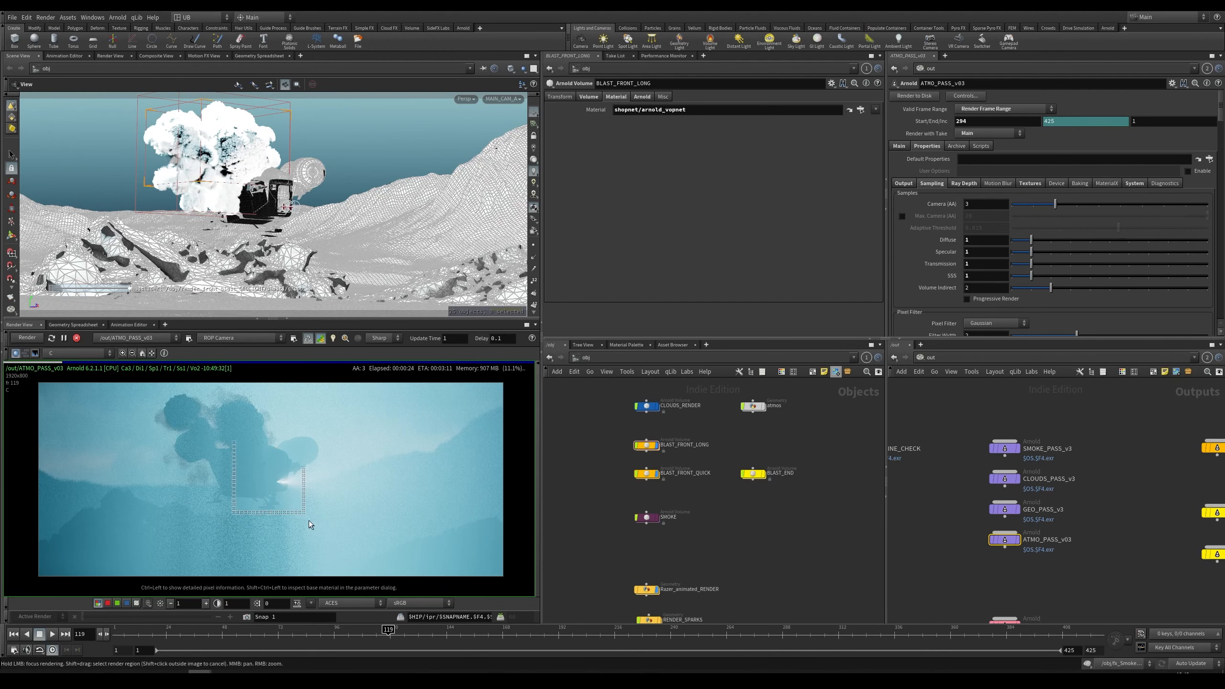
pyautogui.scroll(-1, 288, 482)
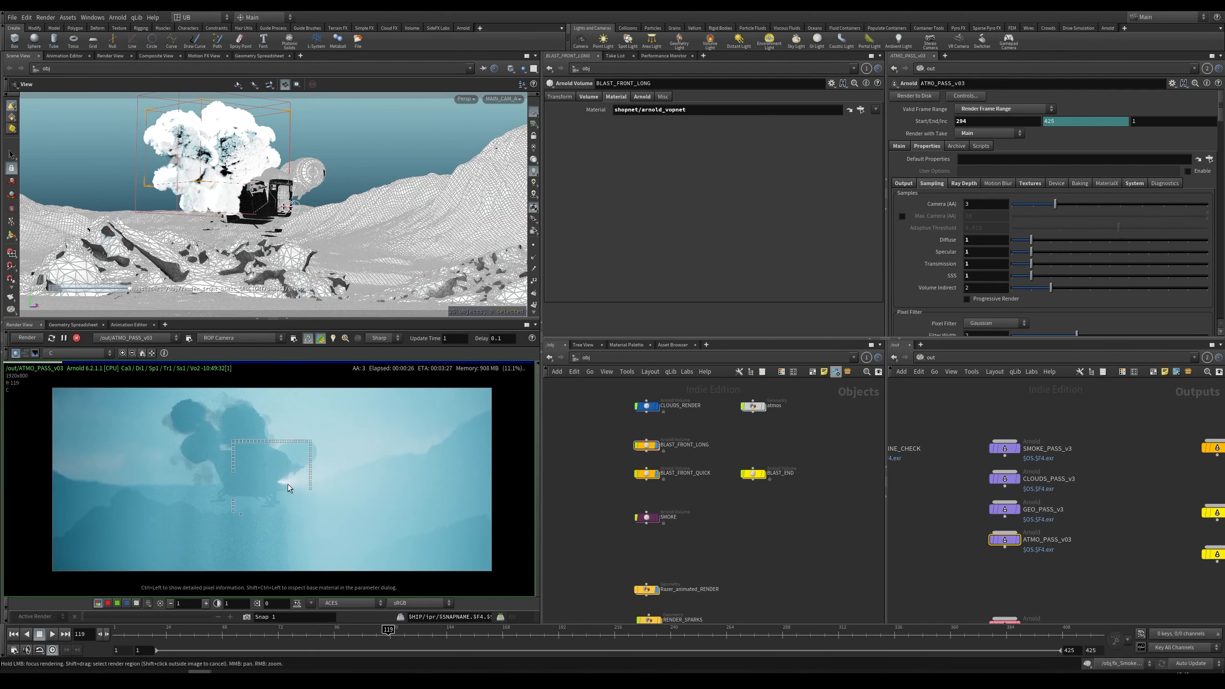
# Step: Load the SMOKE_PASS_v3 ROP into the render view
pyautogui.moveTo(1002, 511)
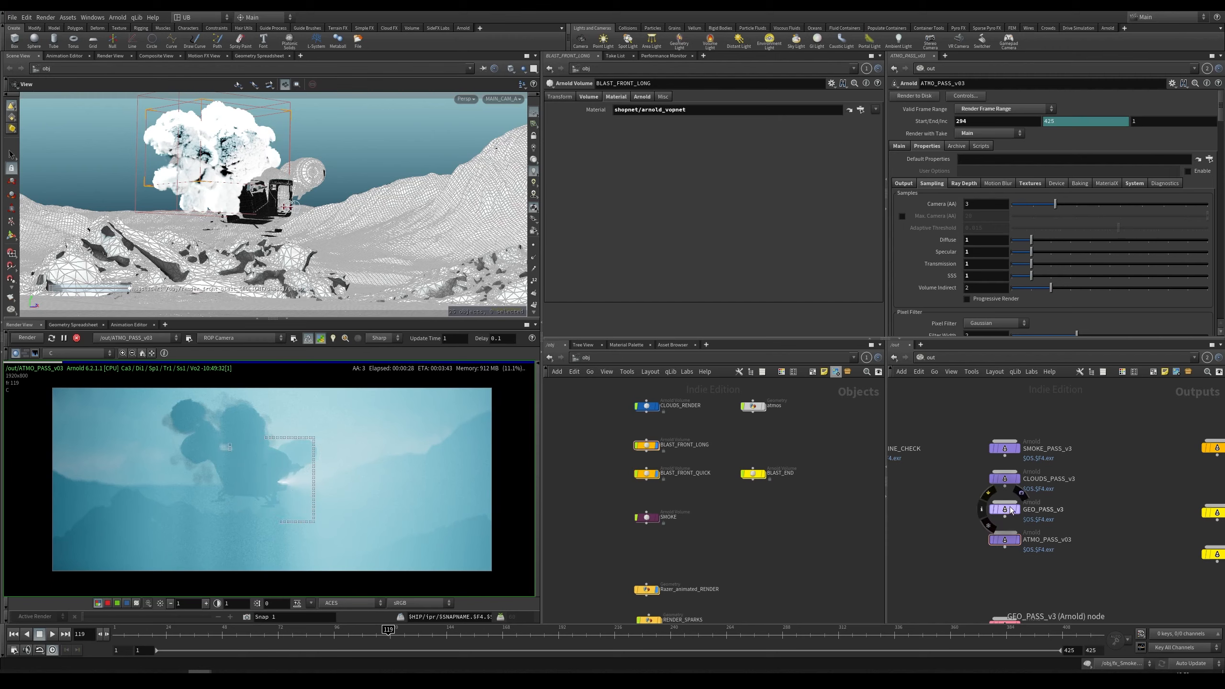
pyautogui.moveTo(1011, 510); pyautogui.dragTo(1012, 505)
pyautogui.moveTo(1009, 447); pyautogui.dragTo(342, 511)
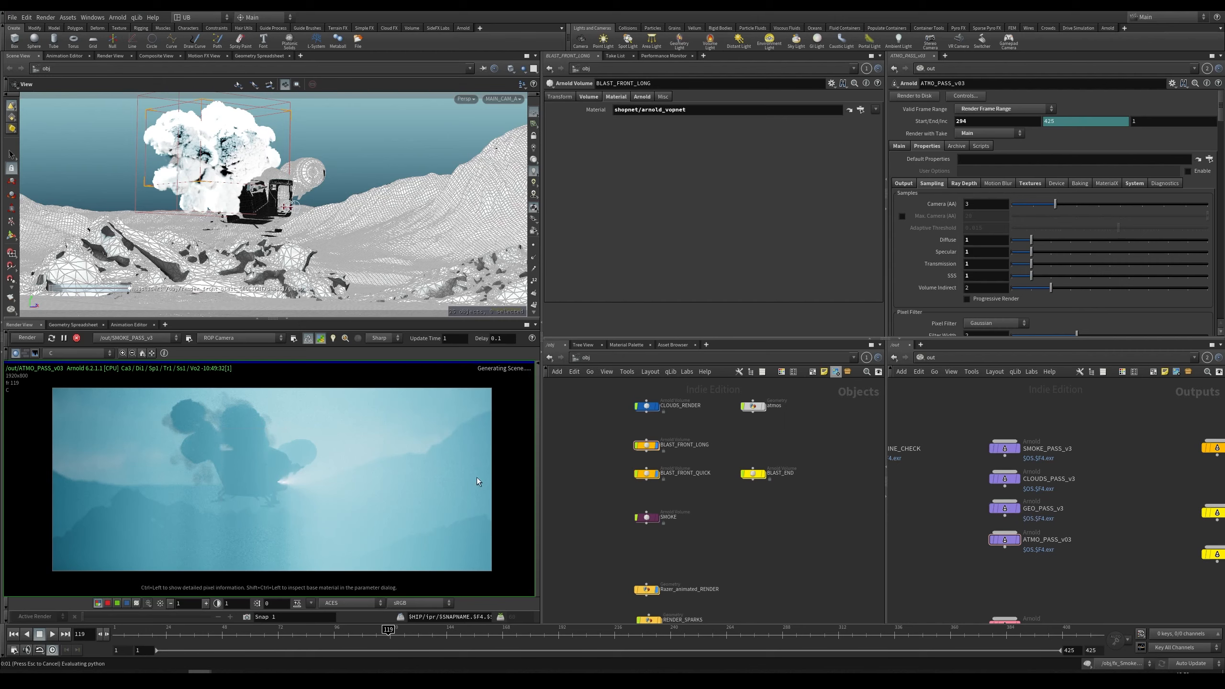
# Step: Inspect the smoke pass render of the explosion, zooming in on the fireball while the object network is arranged
pyautogui.moveTo(731, 439); pyautogui.dragTo(744, 437, button='middle')
pyautogui.moveTo(745, 428); pyautogui.dragTo(627, 485)
pyautogui.moveTo(627, 422); pyautogui.dragTo(695, 501)
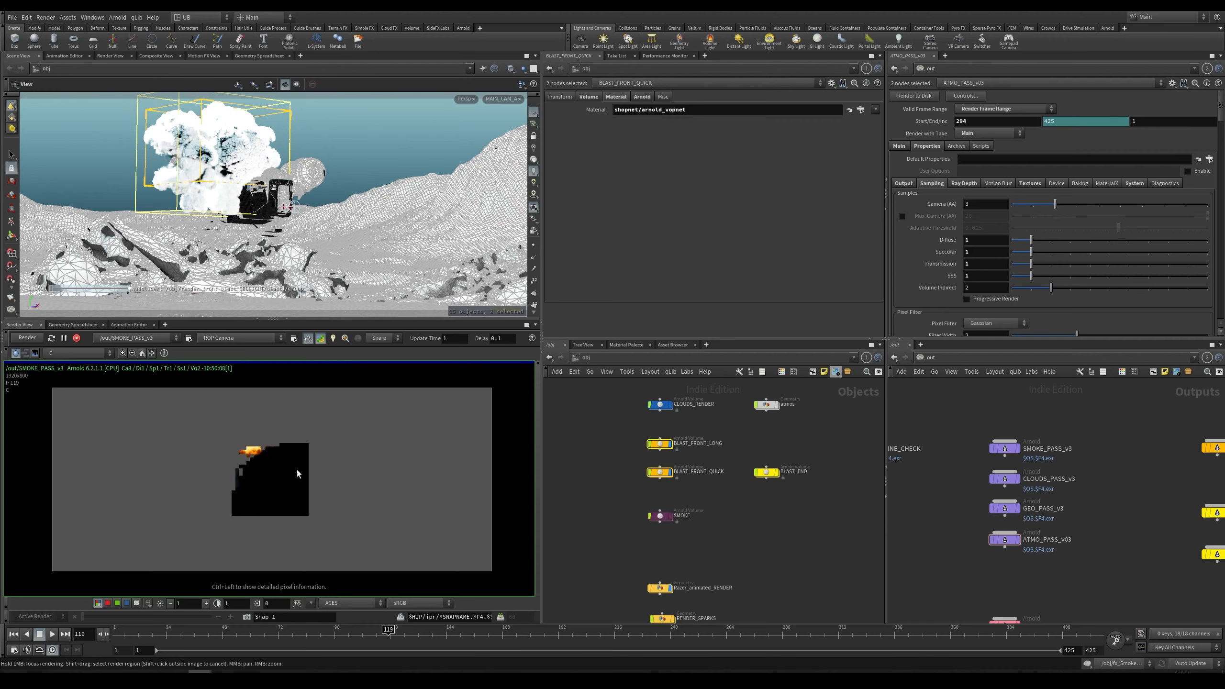
pyautogui.click(615, 428)
pyautogui.moveTo(616, 446); pyautogui.dragTo(624, 446, button='middle')
pyautogui.moveTo(329, 475); pyautogui.dragTo(335, 478, button='middle')
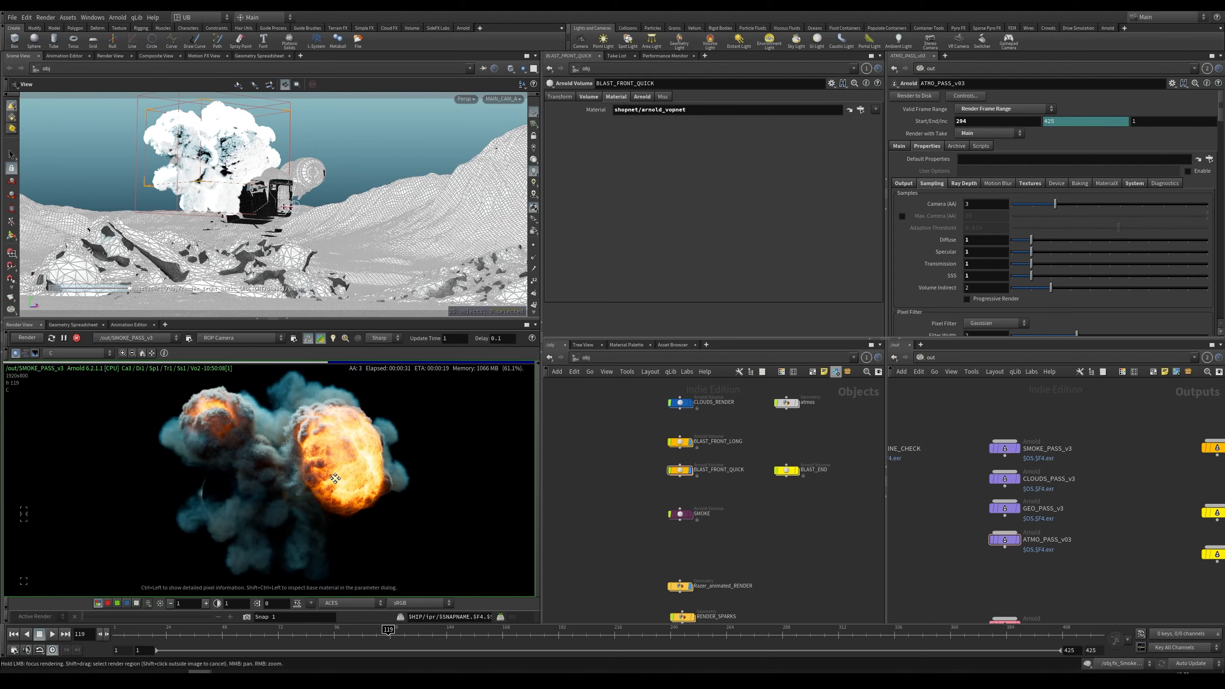
pyautogui.scroll(1, 342, 480)
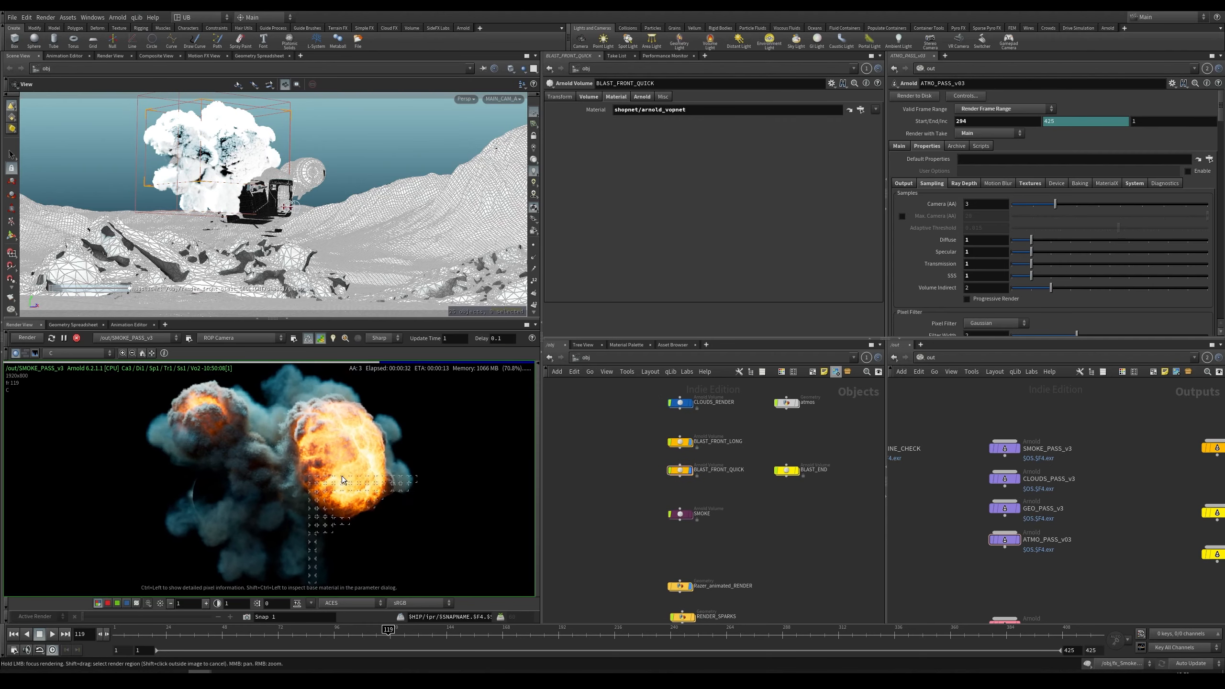
pyautogui.scroll(4, 348, 476)
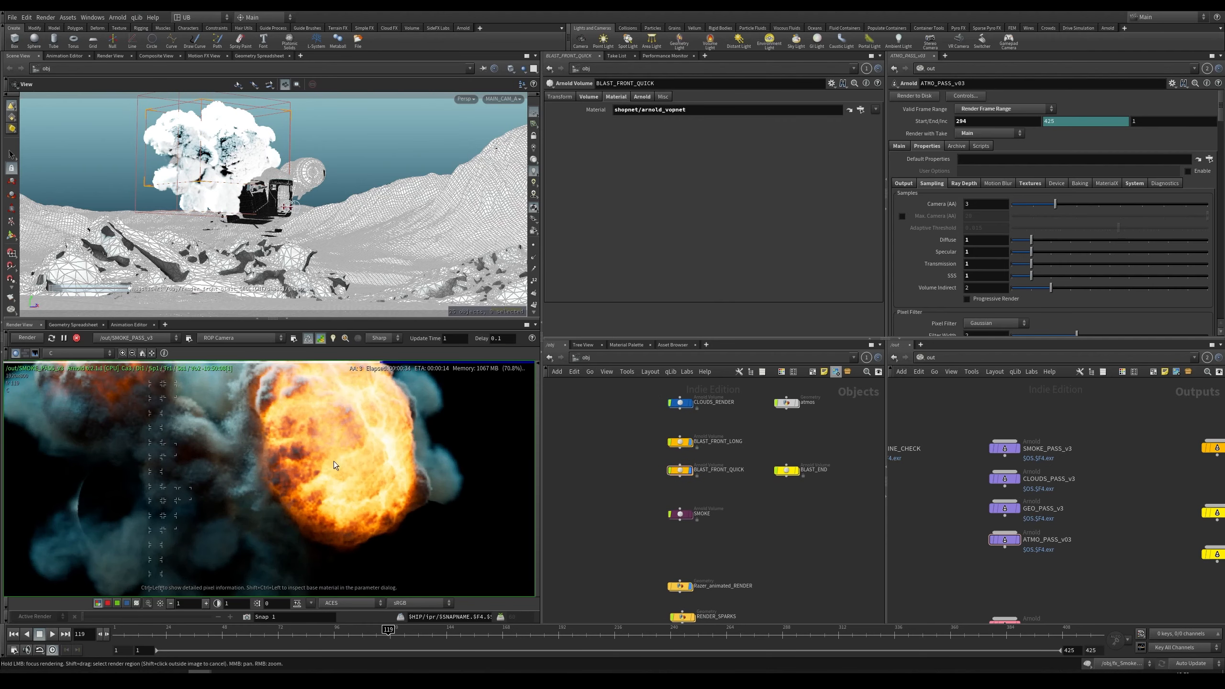
pyautogui.moveTo(333, 462); pyautogui.dragTo(337, 479, button='middle')
pyautogui.scroll(-4, 339, 484)
pyautogui.scroll(-4, 342, 501)
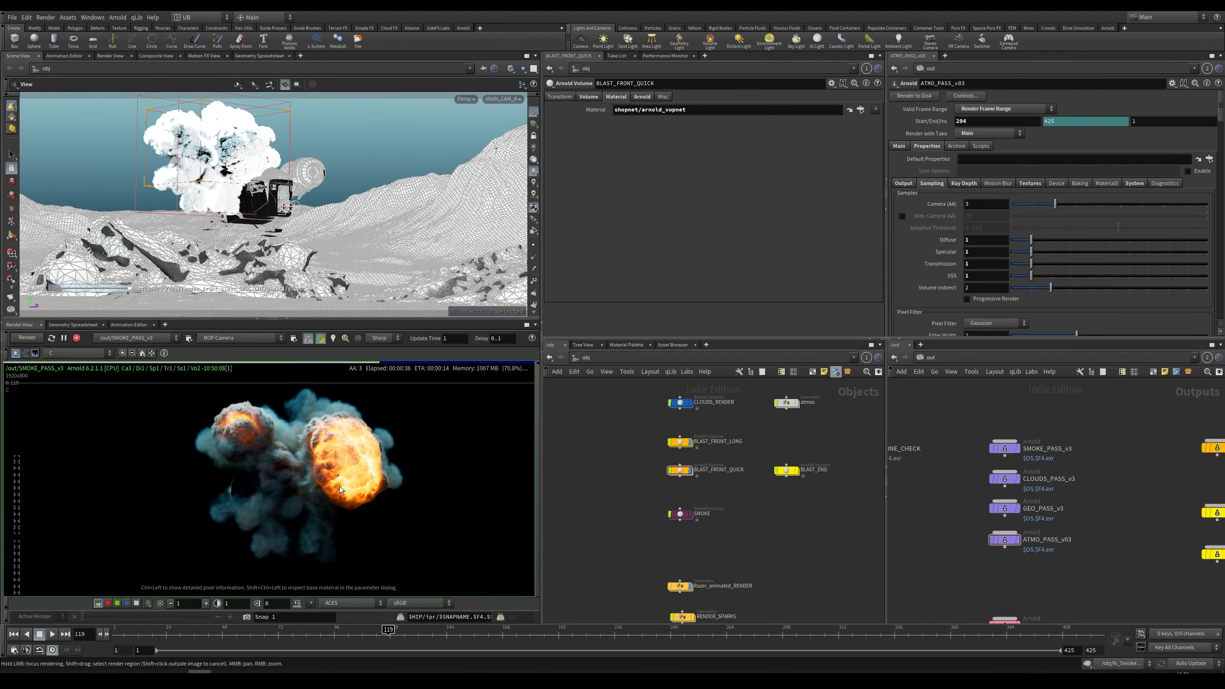
# Step: Open the BLAST_FRONT_LONG volume's material and examine its shader network and the standard_volume3 settings
pyautogui.click(680, 442)
pyautogui.moveTo(697, 489); pyautogui.dragTo(723, 496)
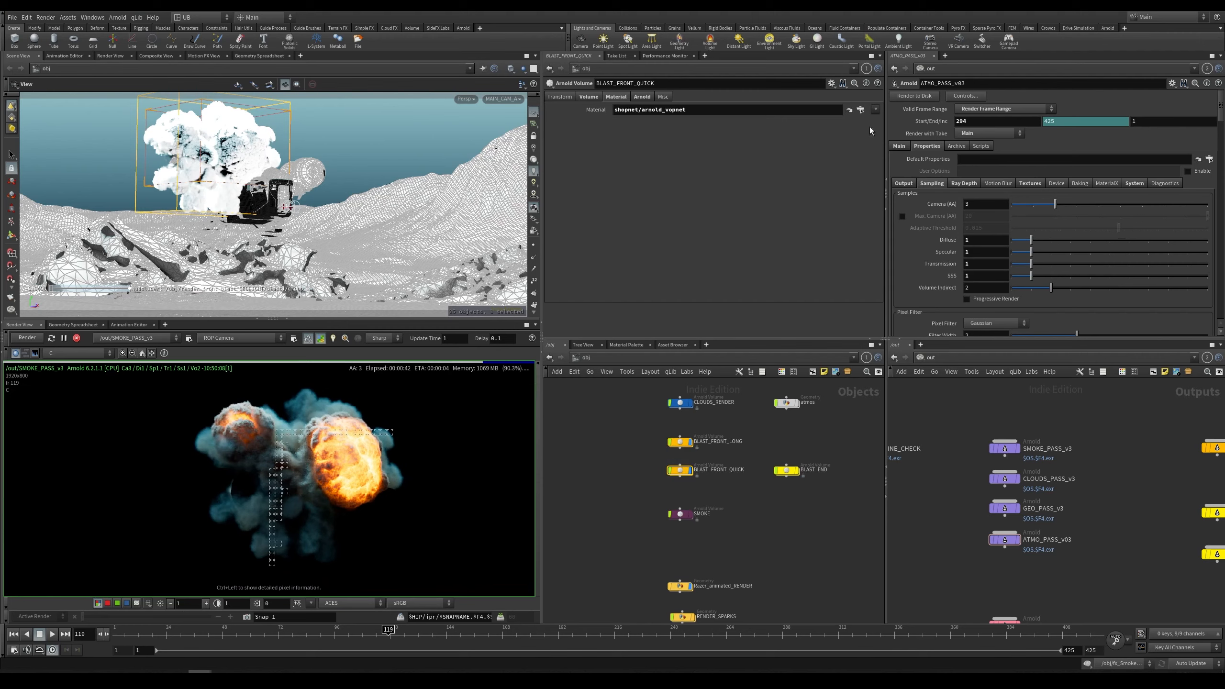
pyautogui.click(849, 110)
pyautogui.doubleClick(709, 500)
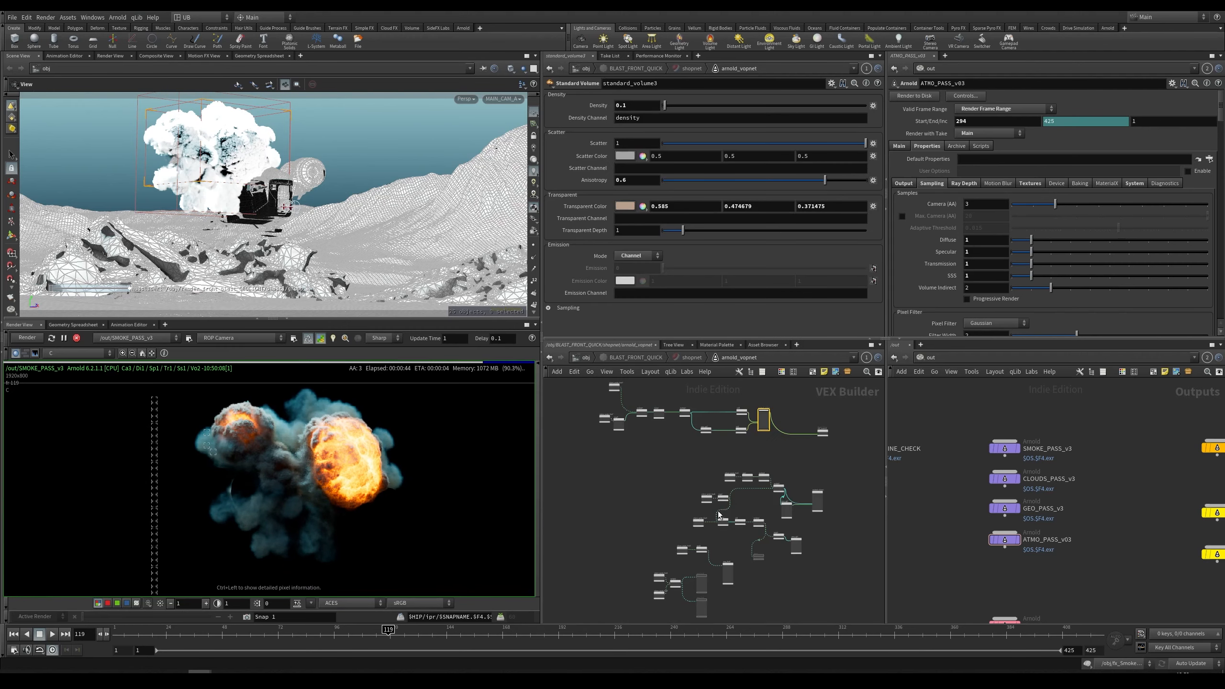
pyautogui.moveTo(733, 458); pyautogui.dragTo(728, 476, button='middle')
pyautogui.moveTo(826, 403); pyautogui.dragTo(573, 467)
pyautogui.click(599, 500)
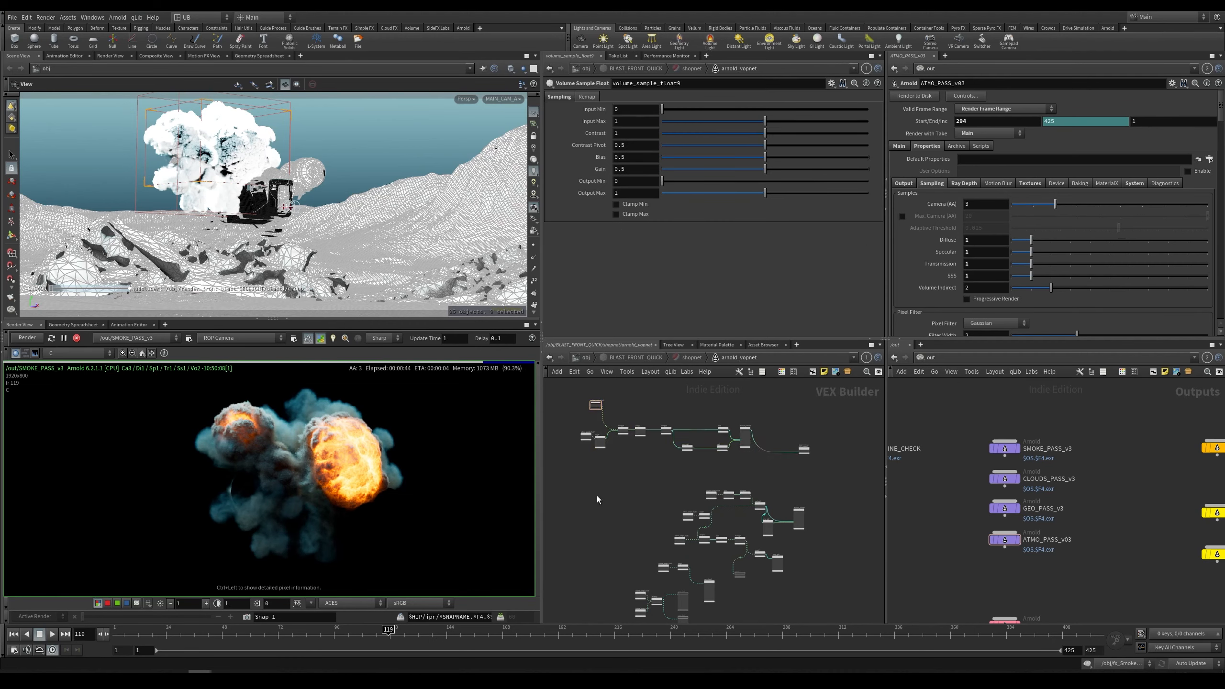
pyautogui.scroll(4, 572, 464)
pyautogui.moveTo(599, 440); pyautogui.dragTo(613, 465, button='middle')
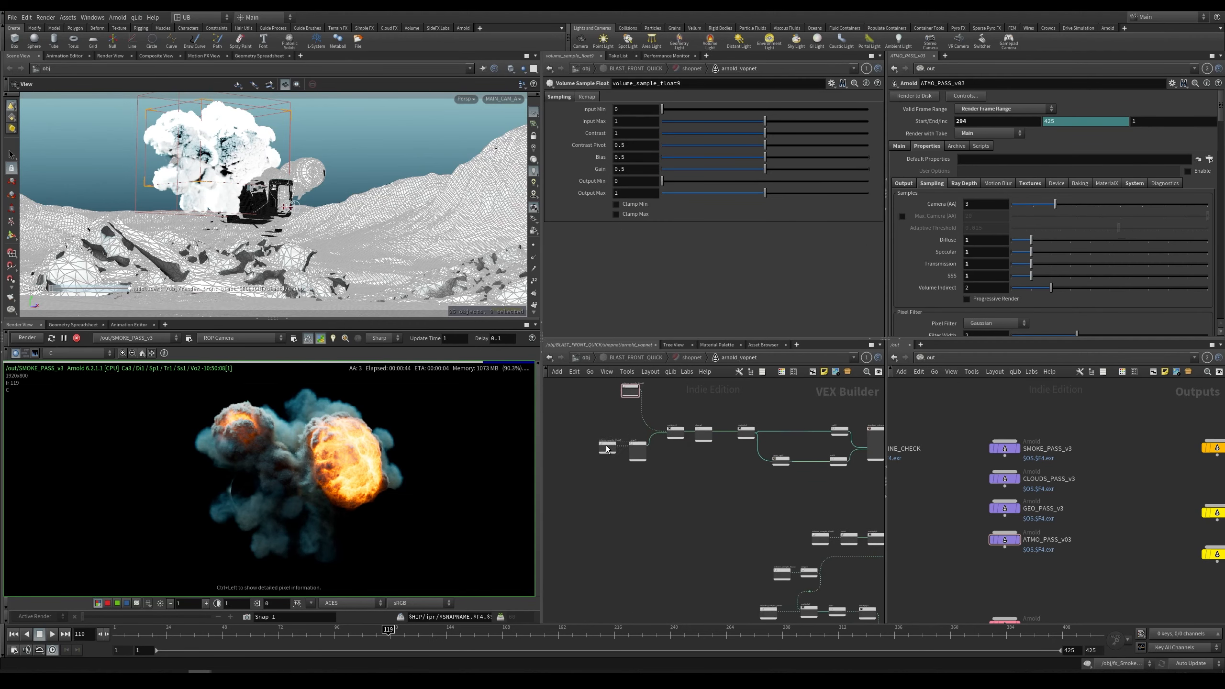
pyautogui.moveTo(710, 467); pyautogui.dragTo(608, 496, button='middle')
pyautogui.moveTo(796, 444); pyautogui.dragTo(870, 436, button='middle')
pyautogui.scroll(3, 735, 437)
pyautogui.moveTo(667, 425); pyautogui.dragTo(601, 433, button='middle')
pyautogui.moveTo(732, 443); pyautogui.dragTo(634, 431, button='middle')
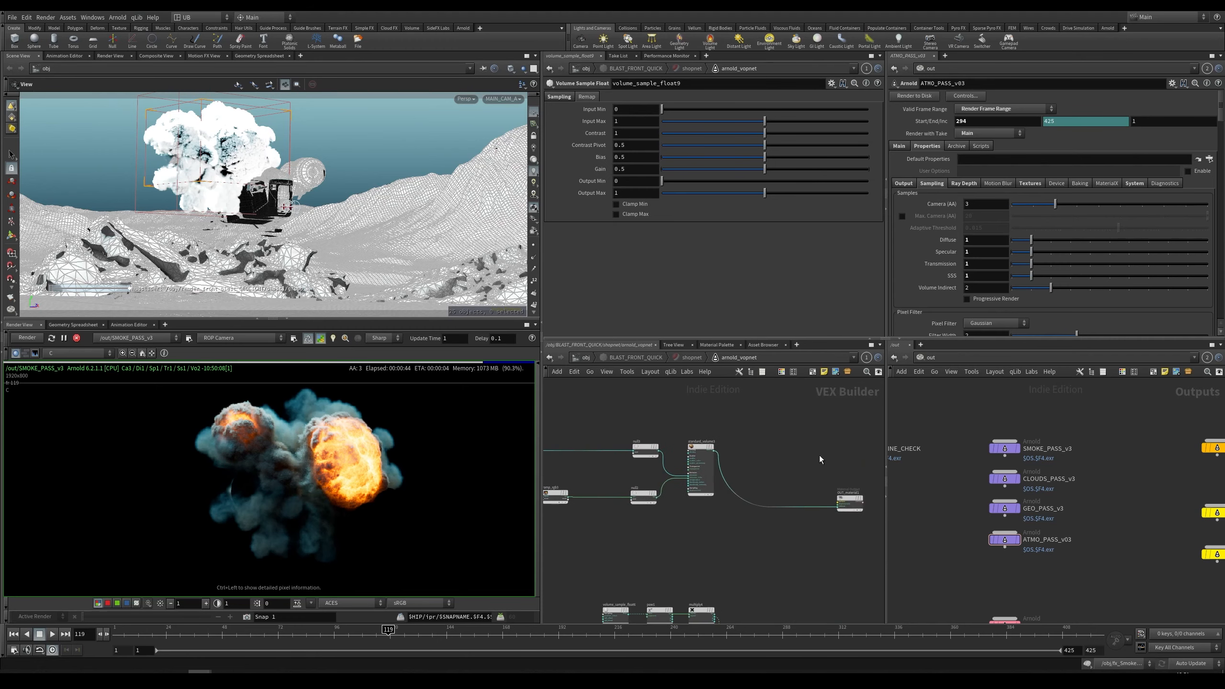
pyautogui.moveTo(820, 459); pyautogui.dragTo(753, 453, button='middle')
pyautogui.click(633, 460)
pyautogui.moveTo(601, 421); pyautogui.dragTo(663, 423, button='middle')
pyautogui.scroll(2, 663, 423)
pyautogui.moveTo(598, 504); pyautogui.dragTo(601, 506)
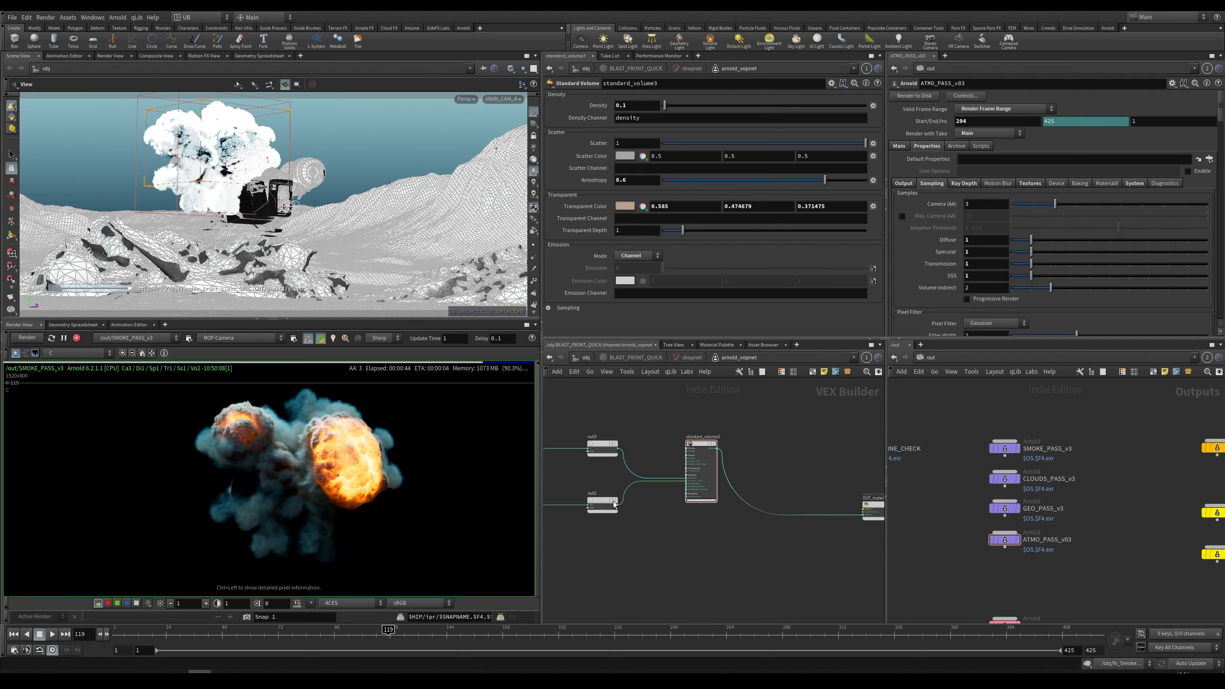
pyautogui.moveTo(645, 533); pyautogui.dragTo(661, 522, button='middle')
pyautogui.moveTo(614, 490); pyautogui.dragTo(615, 489)
pyautogui.moveTo(662, 522); pyautogui.dragTo(655, 451, button='middle')
pyautogui.moveTo(803, 584); pyautogui.dragTo(756, 500, button='middle')
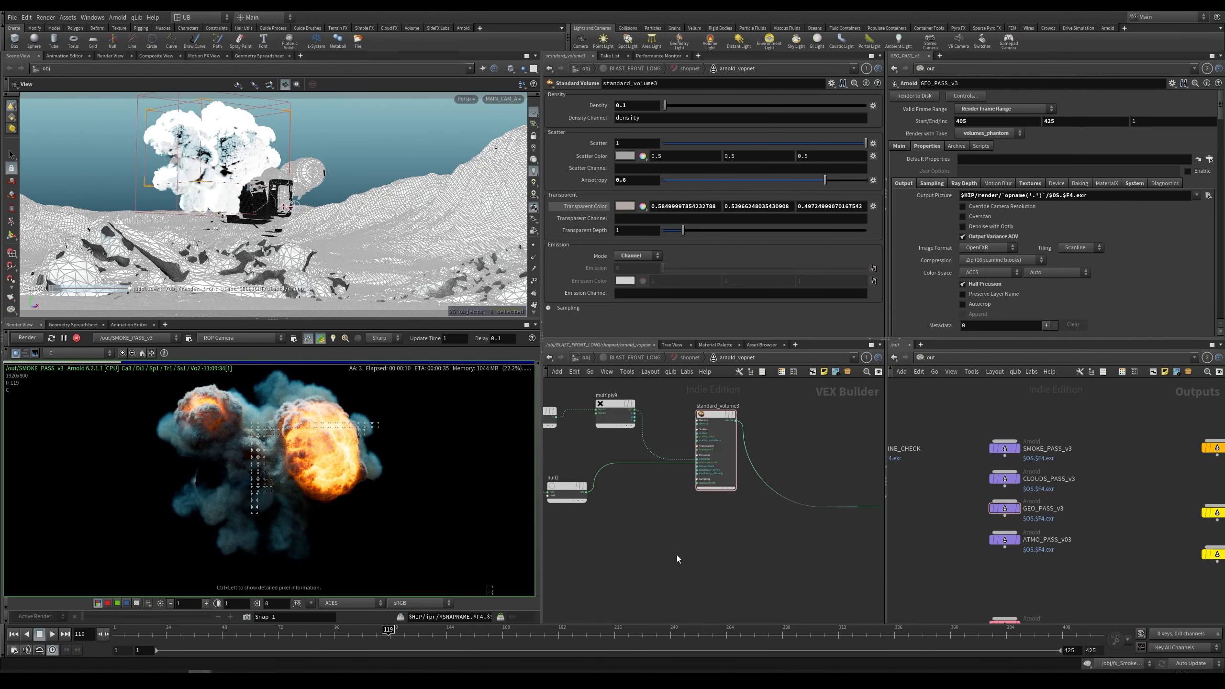
pyautogui.moveTo(721, 538); pyautogui.dragTo(710, 519, button='middle')
pyautogui.scroll(-2, 703, 509)
pyautogui.scroll(2, 712, 523)
# Step: Add a new Standard Volume shader node to the material network
pyautogui.press('Tab')
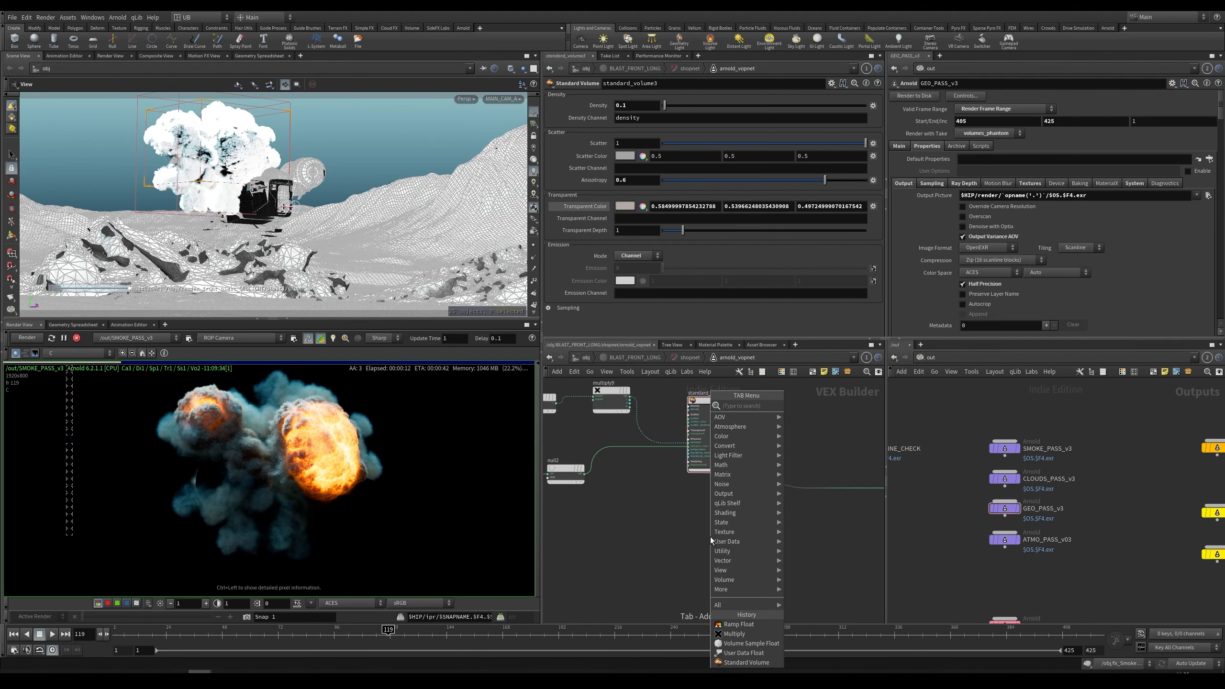
pyautogui.write('stan')
pyautogui.press('Down')
pyautogui.press('Down')
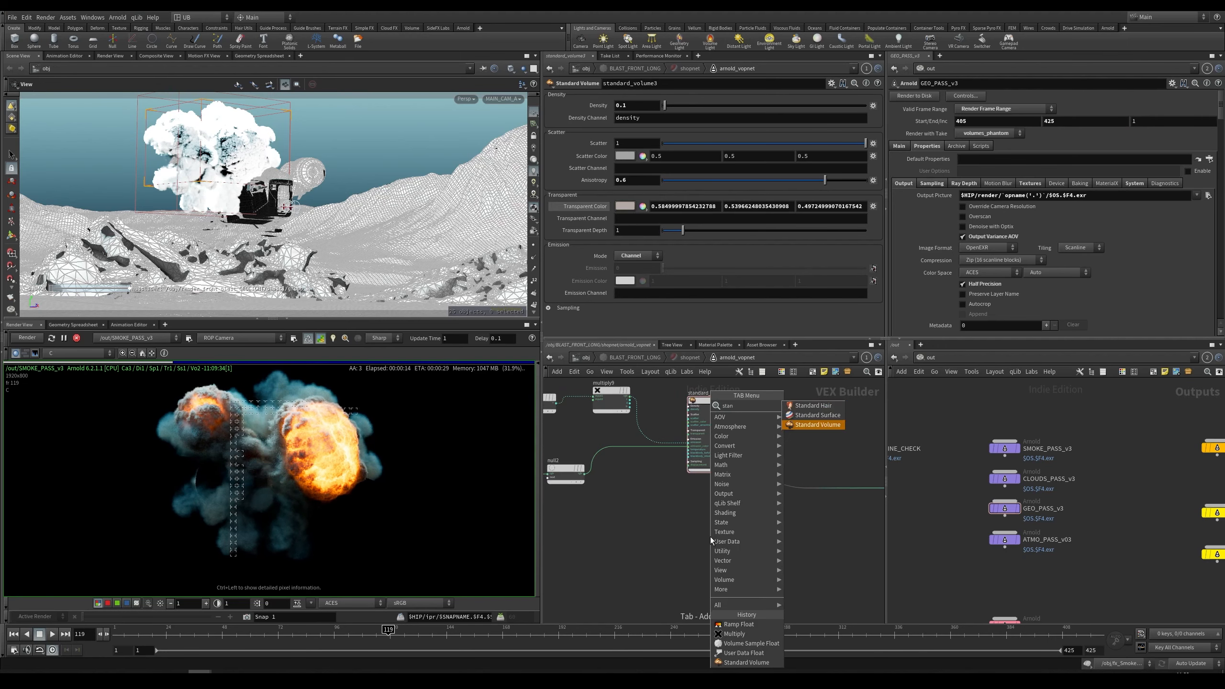
pyautogui.press('Return')
# Step: Connect the new standard_volume1 shader to the material's output in place of the old volume shader
pyautogui.scroll(3, 740, 525)
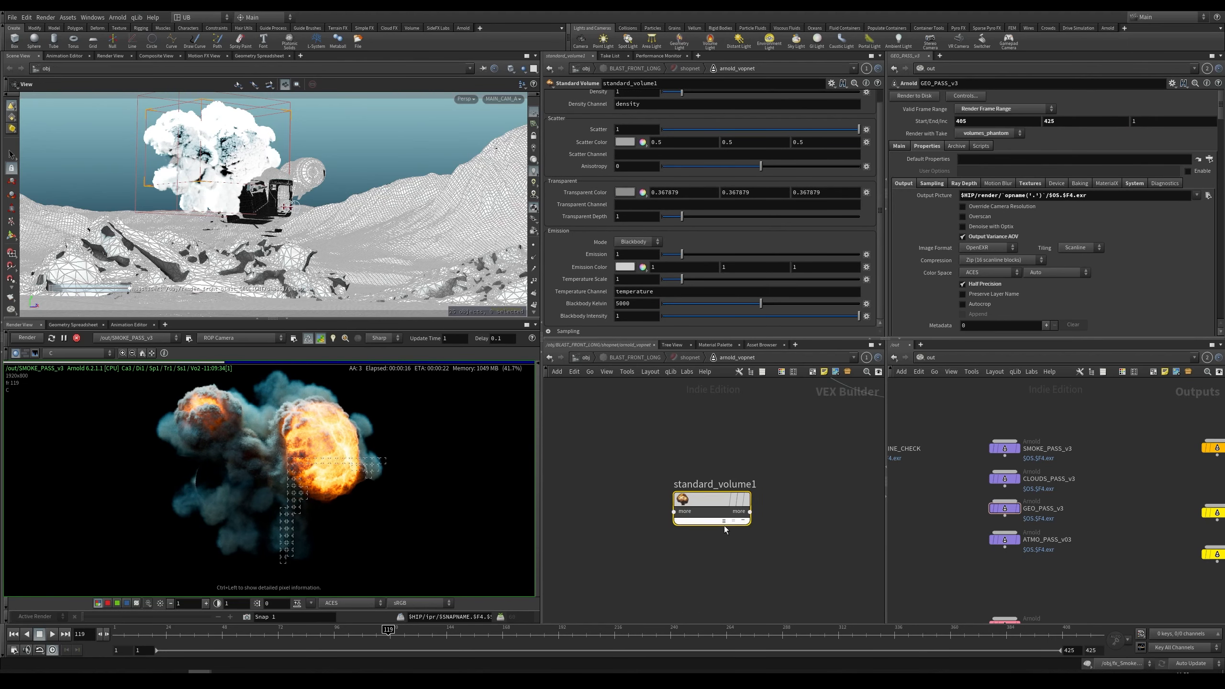
pyautogui.click(723, 520)
pyautogui.scroll(-3, 772, 550)
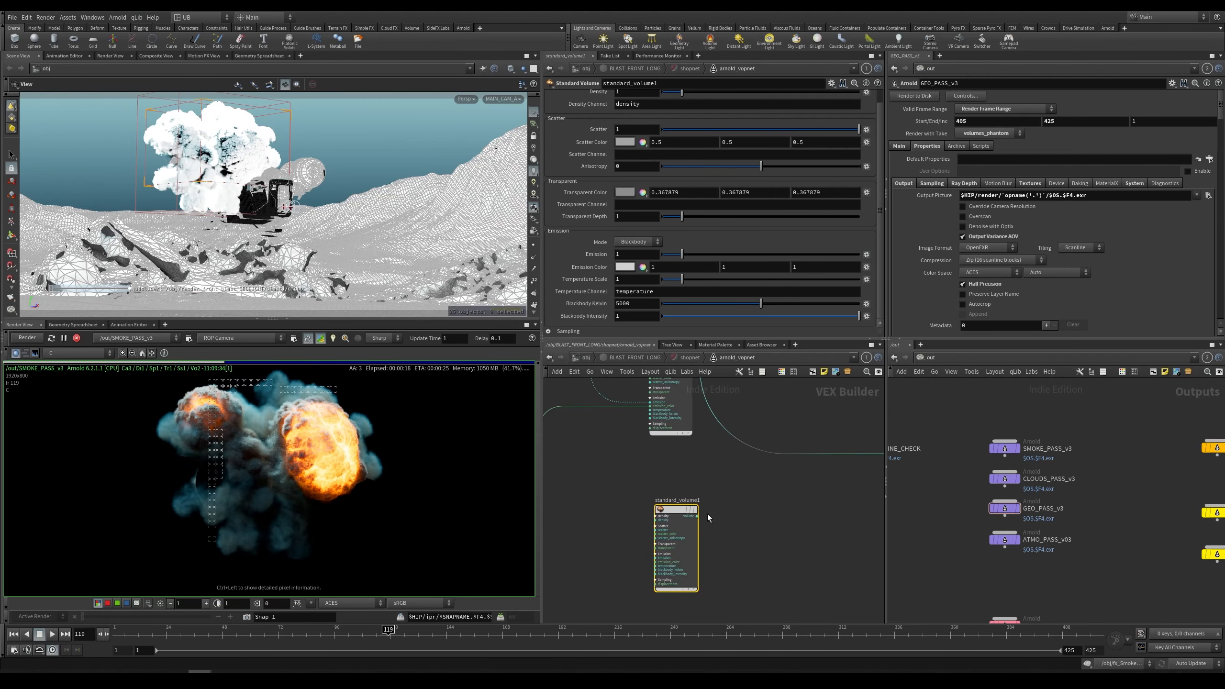
pyautogui.click(697, 516)
pyautogui.moveTo(766, 510)
pyautogui.mouseDown(button='middle')
pyautogui.moveTo(652, 533)
pyautogui.moveTo(760, 492)
pyautogui.mouseUp(button='middle')
pyautogui.click(782, 477)
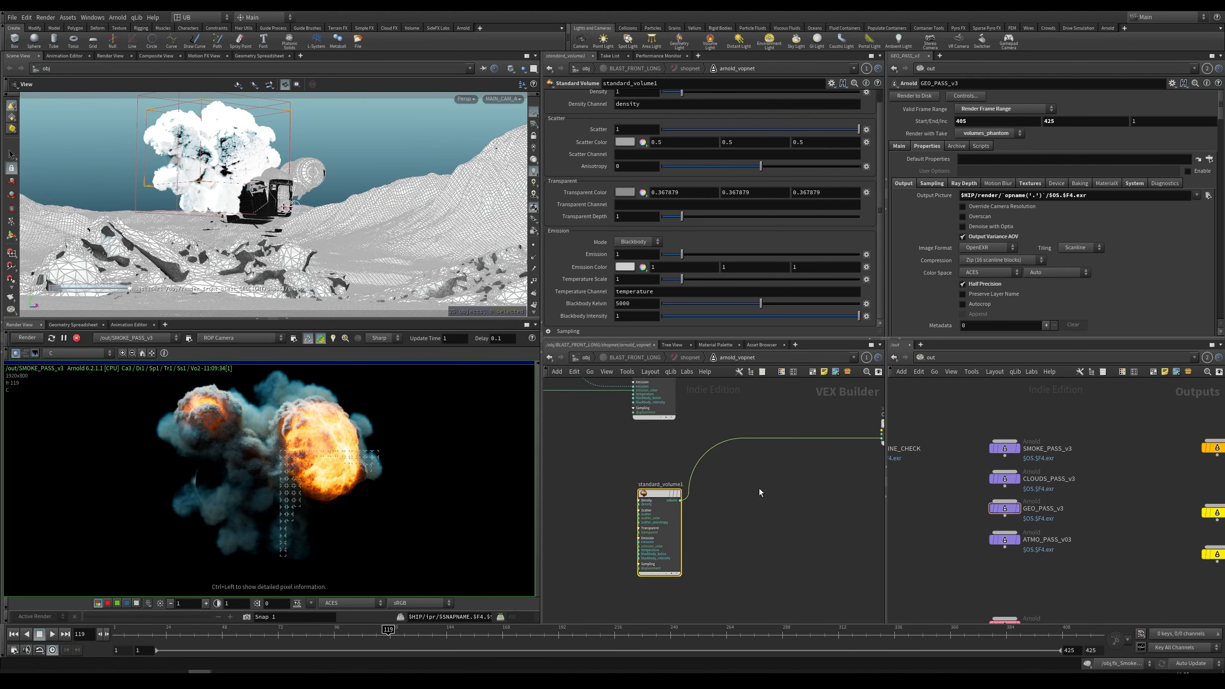
# Step: Restart the render and set the standard_volume1 density to 0.1
pyautogui.click(30, 337)
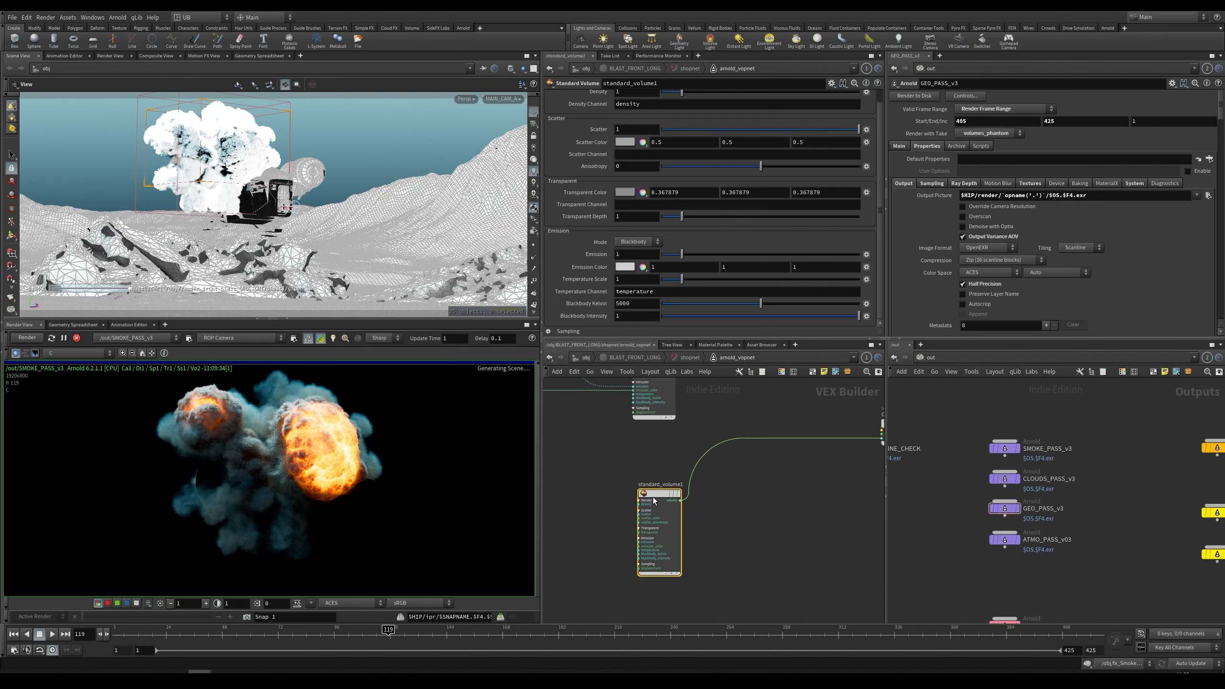
pyautogui.moveTo(655, 502); pyautogui.dragTo(654, 509)
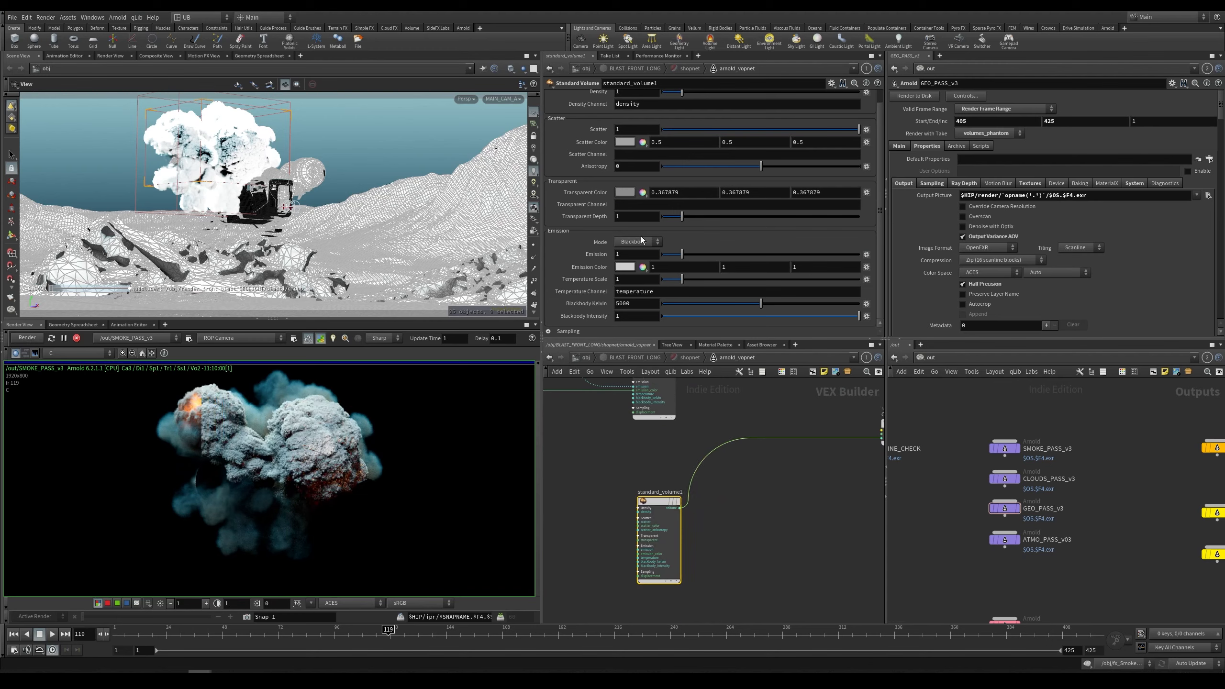
pyautogui.scroll(1, 880, 172)
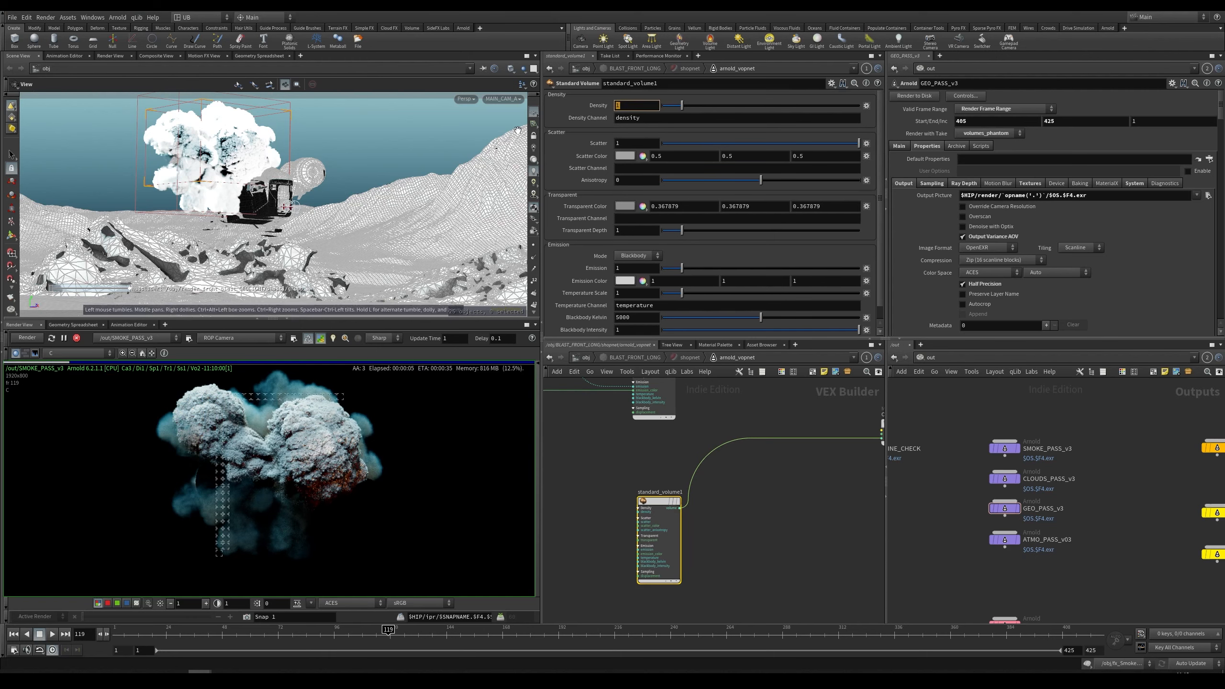
pyautogui.write('0.1')
pyautogui.press('Return')
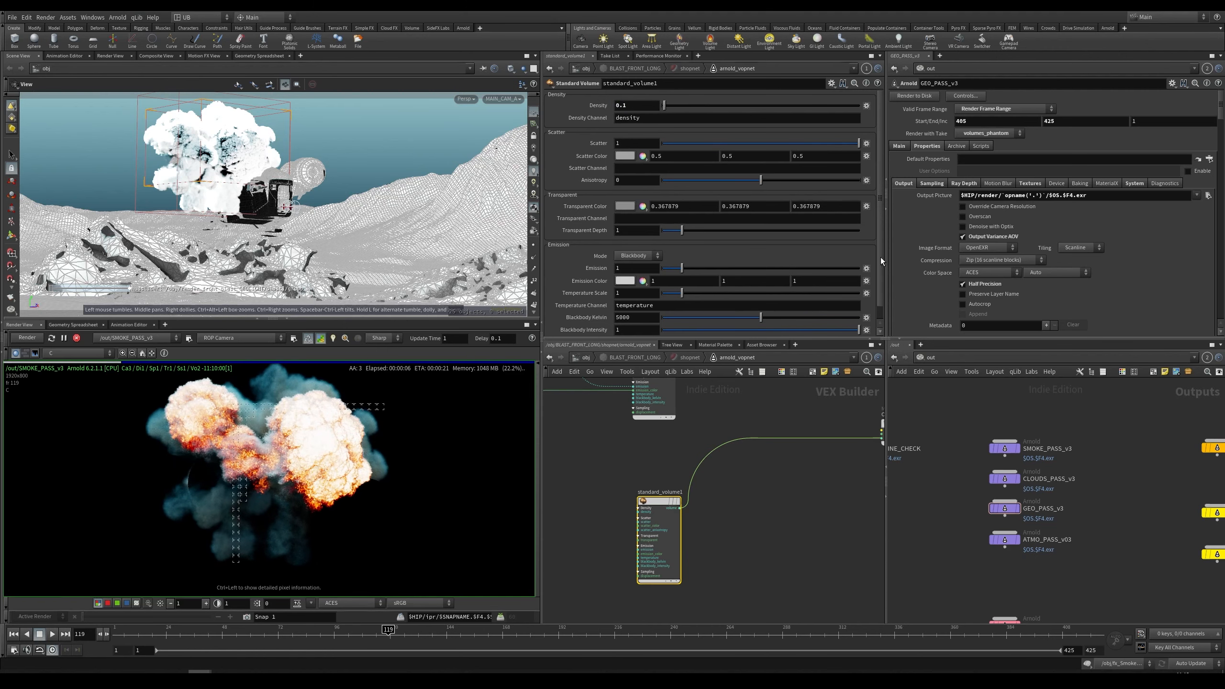
# Step: Add a Volume Sample Float node beside the standard_volume1 shader in the material network
pyautogui.scroll(-1, 880, 257)
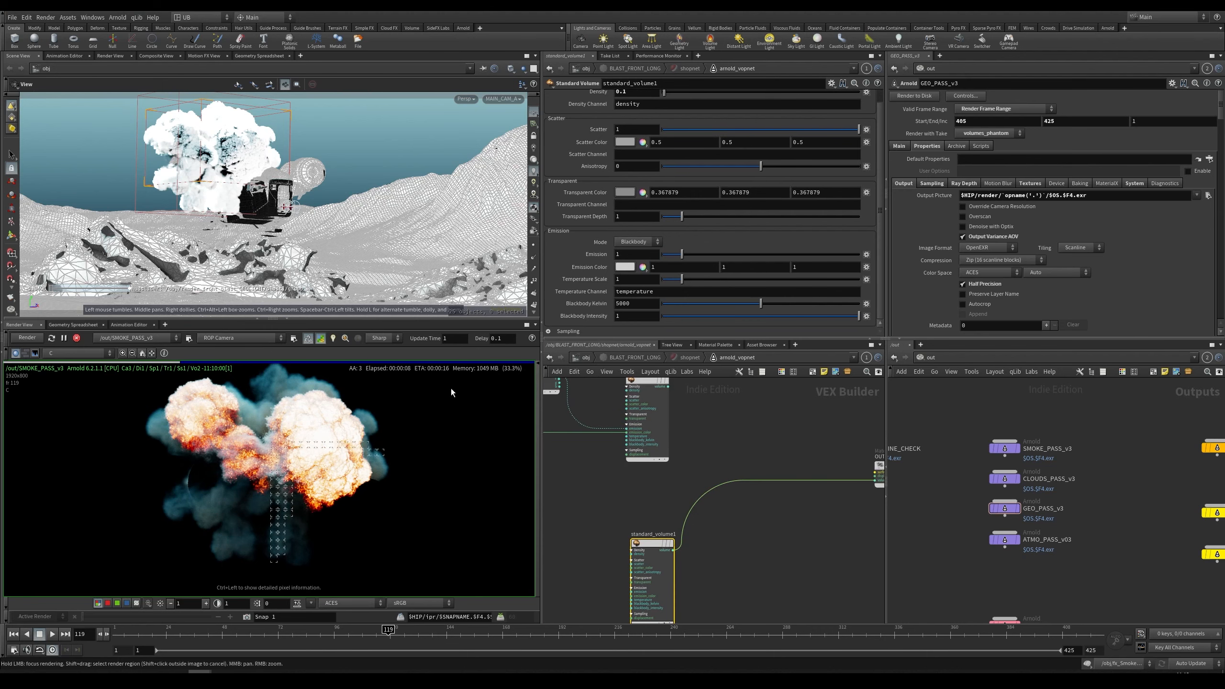
pyautogui.moveTo(640, 550); pyautogui.dragTo(652, 527, button='middle')
pyautogui.moveTo(654, 524); pyautogui.dragTo(653, 537)
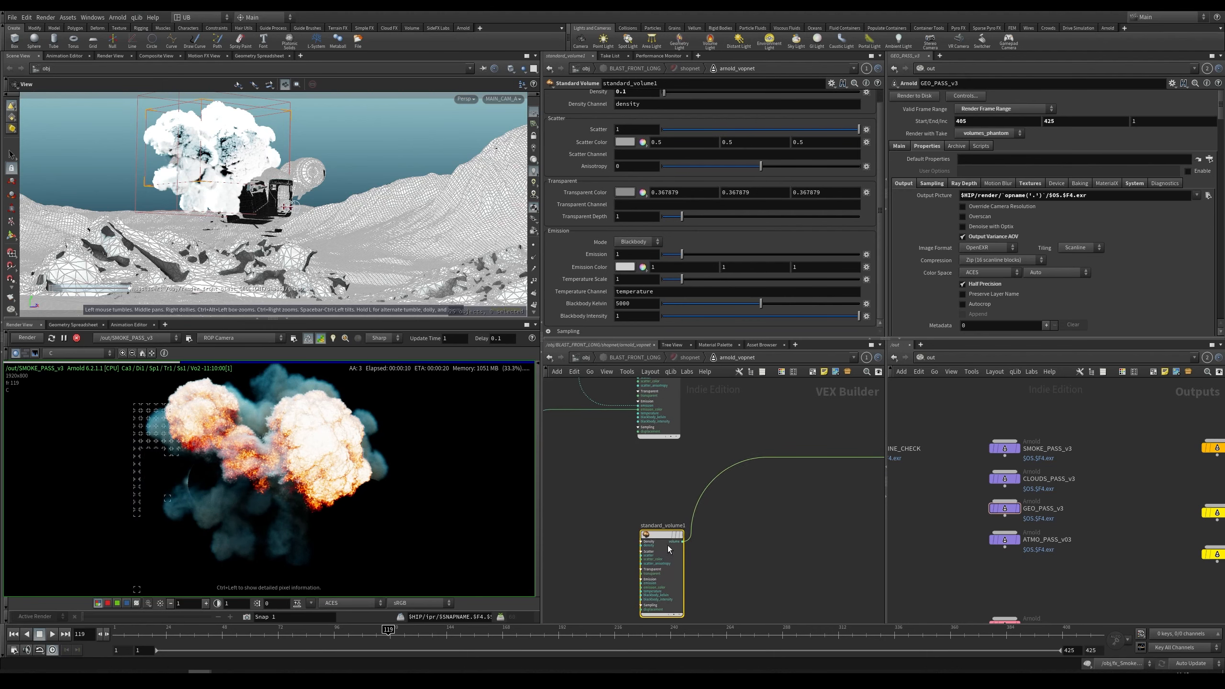
pyautogui.moveTo(728, 524); pyautogui.dragTo(736, 468, button='middle')
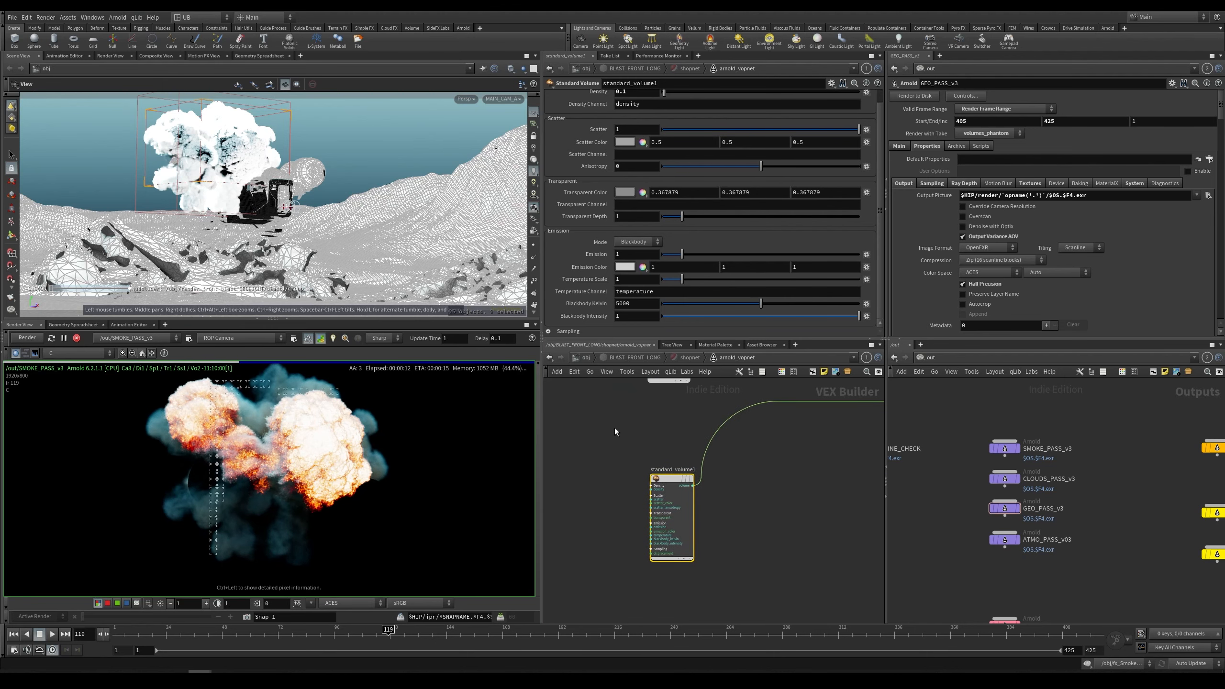
pyautogui.moveTo(545, 501); pyautogui.dragTo(599, 485, button='middle')
pyautogui.scroll(1, 599, 485)
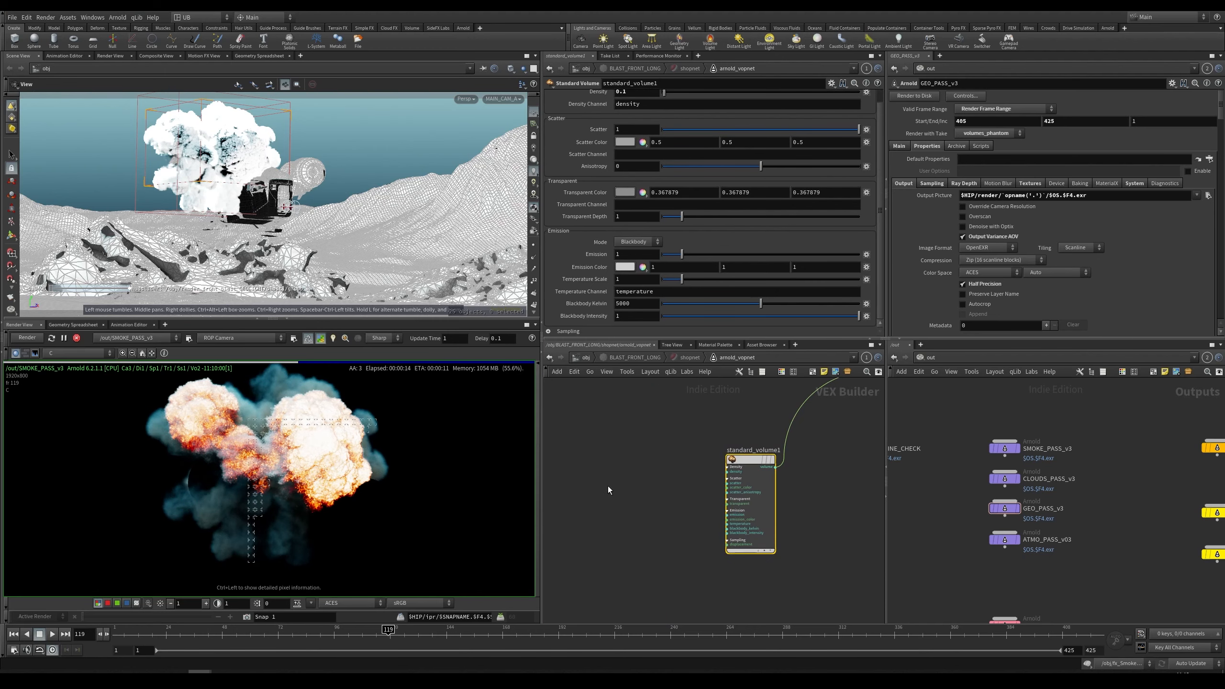
pyautogui.click(616, 485)
pyautogui.press('Tab')
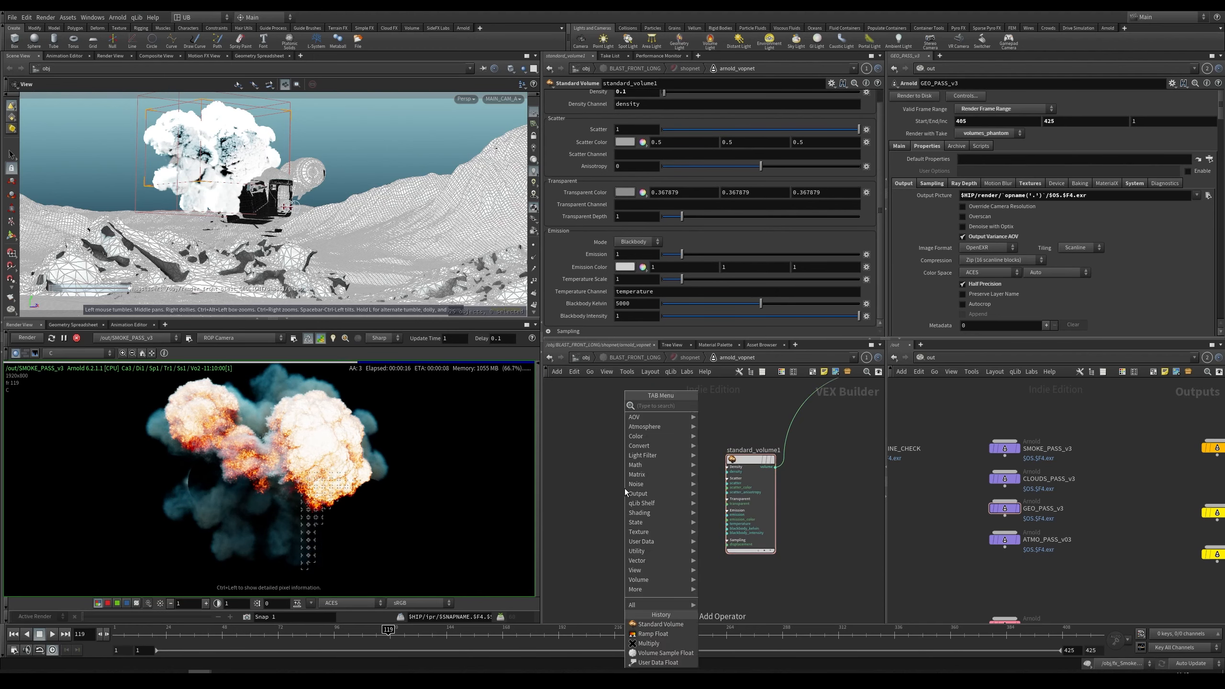
pyautogui.write('voi')
pyautogui.write('u')
pyautogui.press('Down')
pyautogui.press('Up')
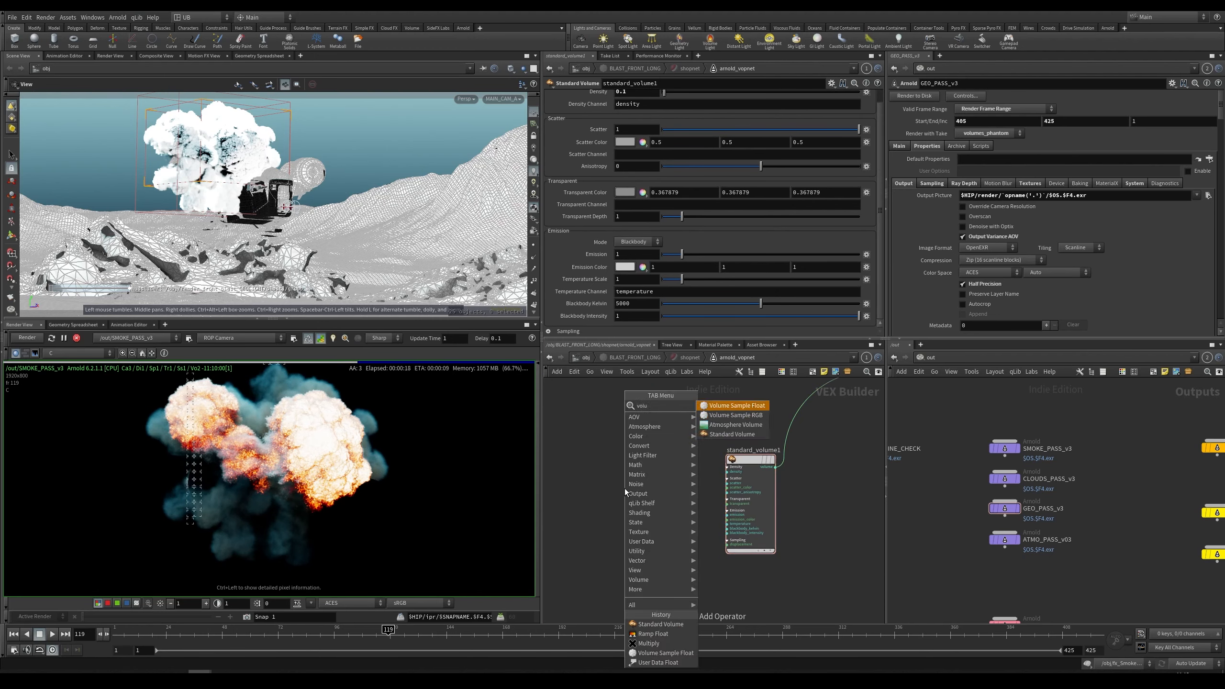
pyautogui.press('Return')
pyautogui.click(624, 488)
pyautogui.moveTo(623, 488); pyautogui.dragTo(619, 468)
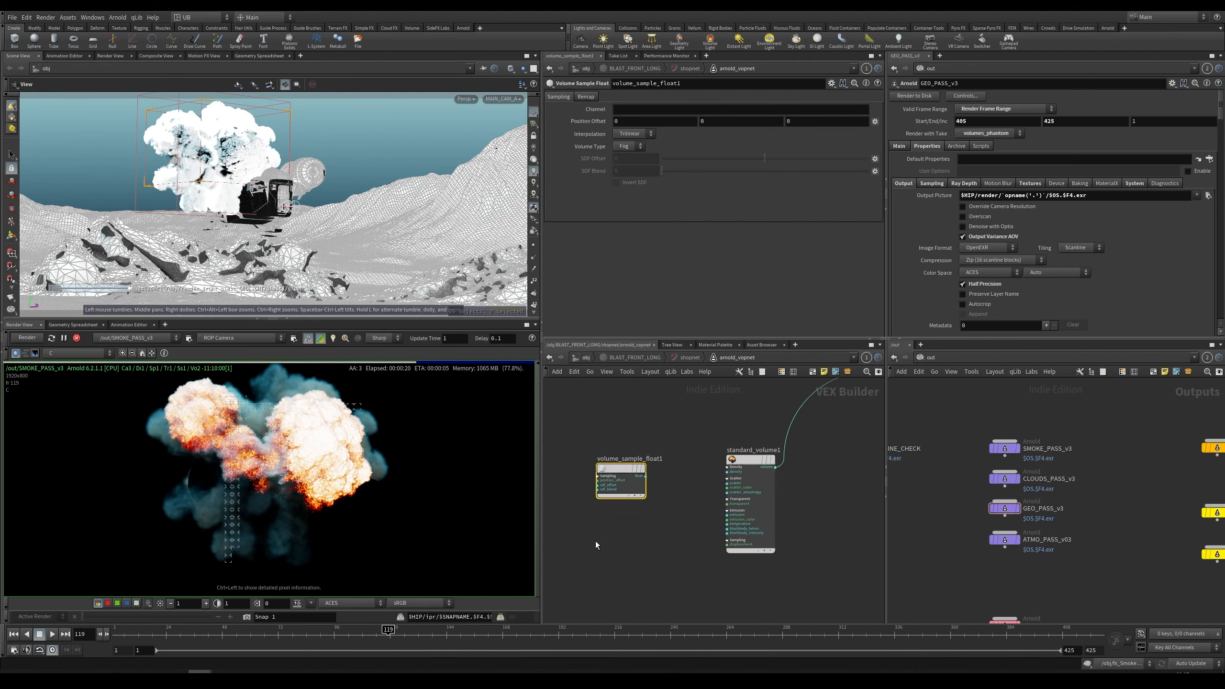
# Step: Set the volume sample's channel to temperature
pyautogui.click(659, 110)
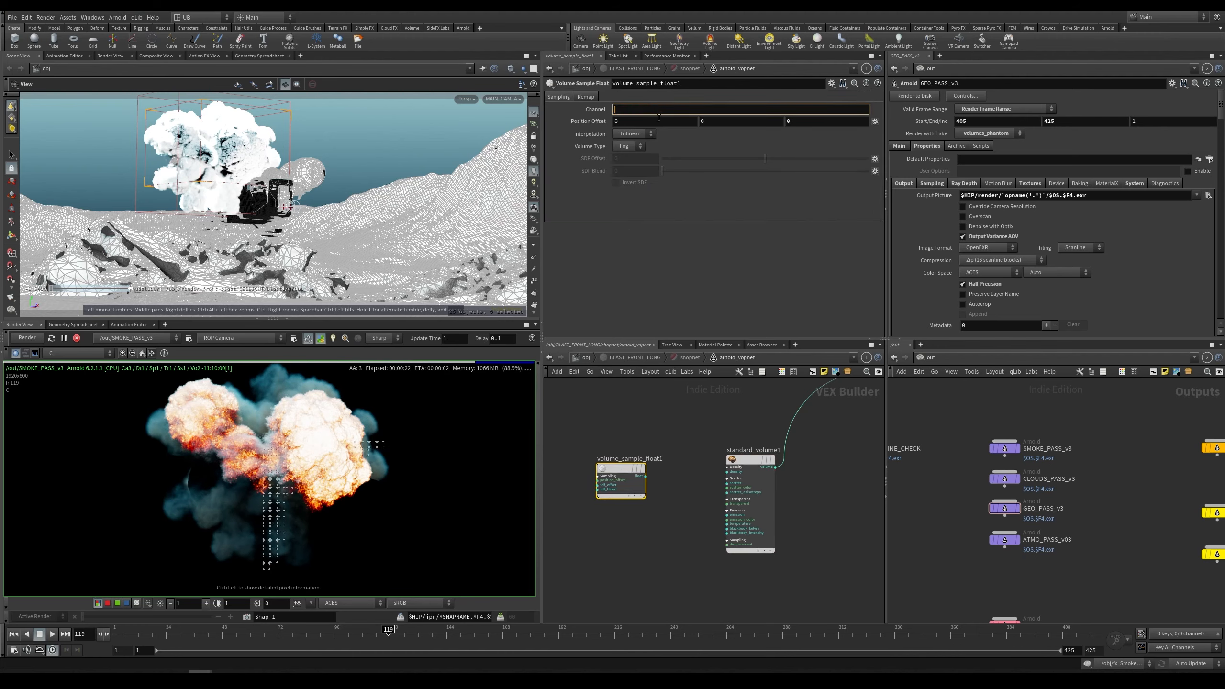
pyautogui.write('temperature')
pyautogui.press('Return')
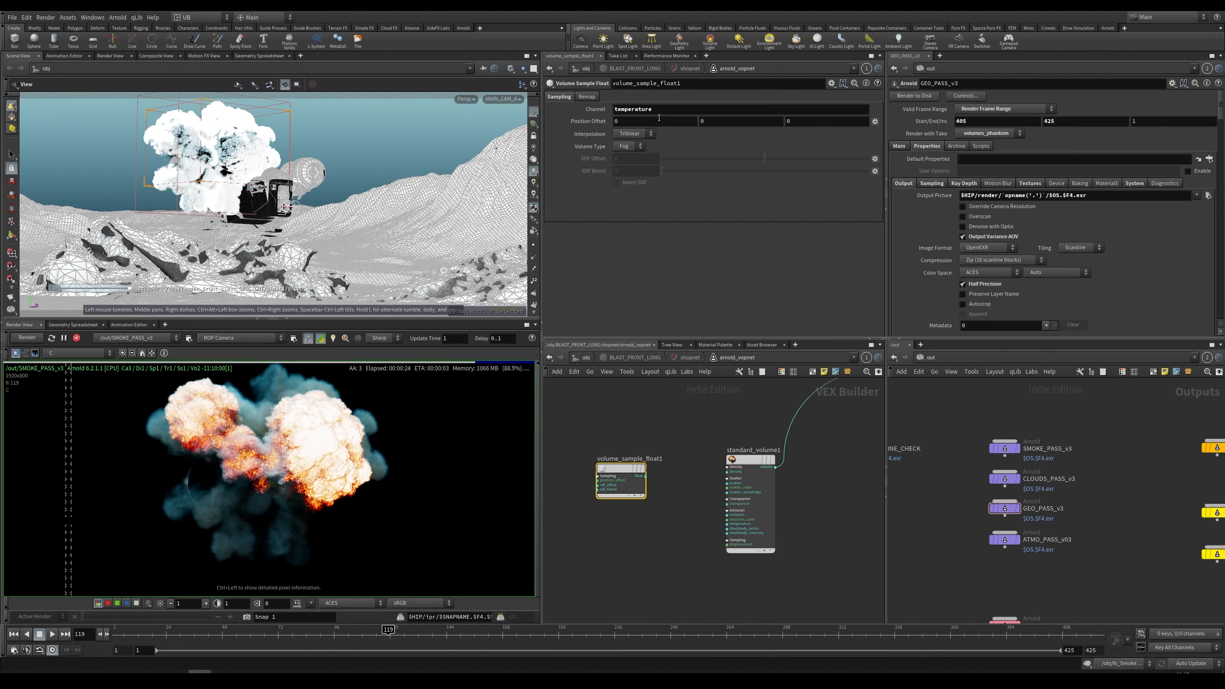
# Step: Connect the volume sample's output to the standard_volume1 emission input and refresh the render
pyautogui.scroll(3, 651, 520)
pyautogui.click(610, 453)
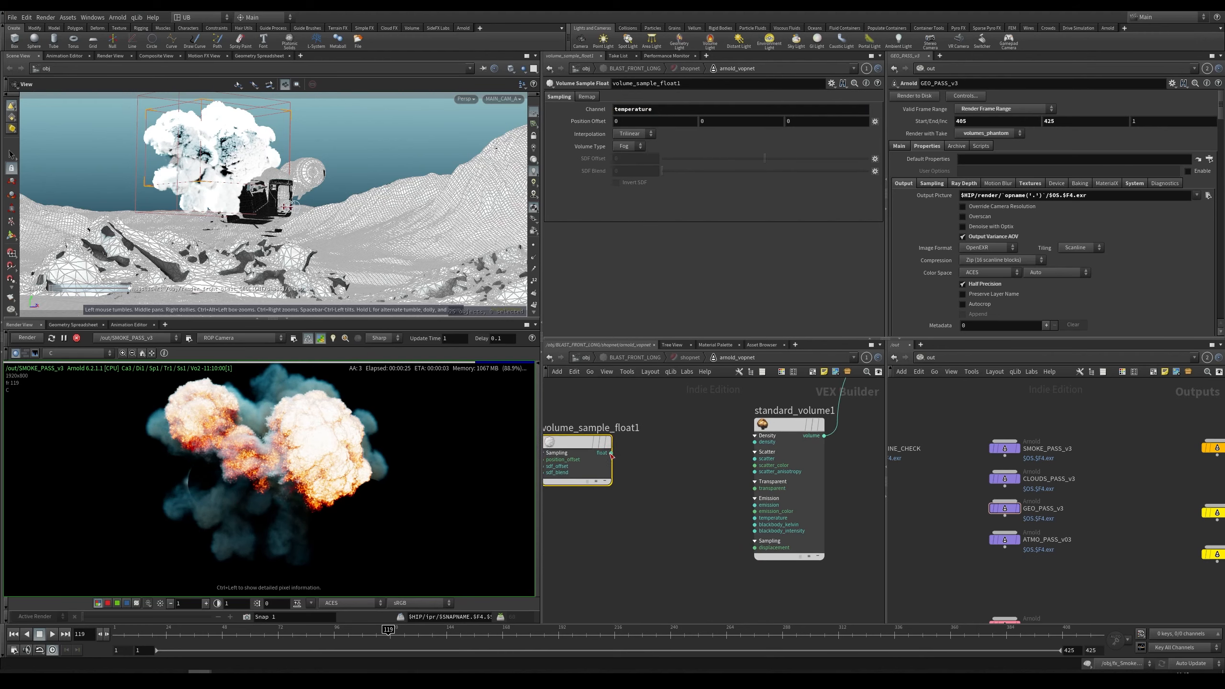
pyautogui.click(746, 505)
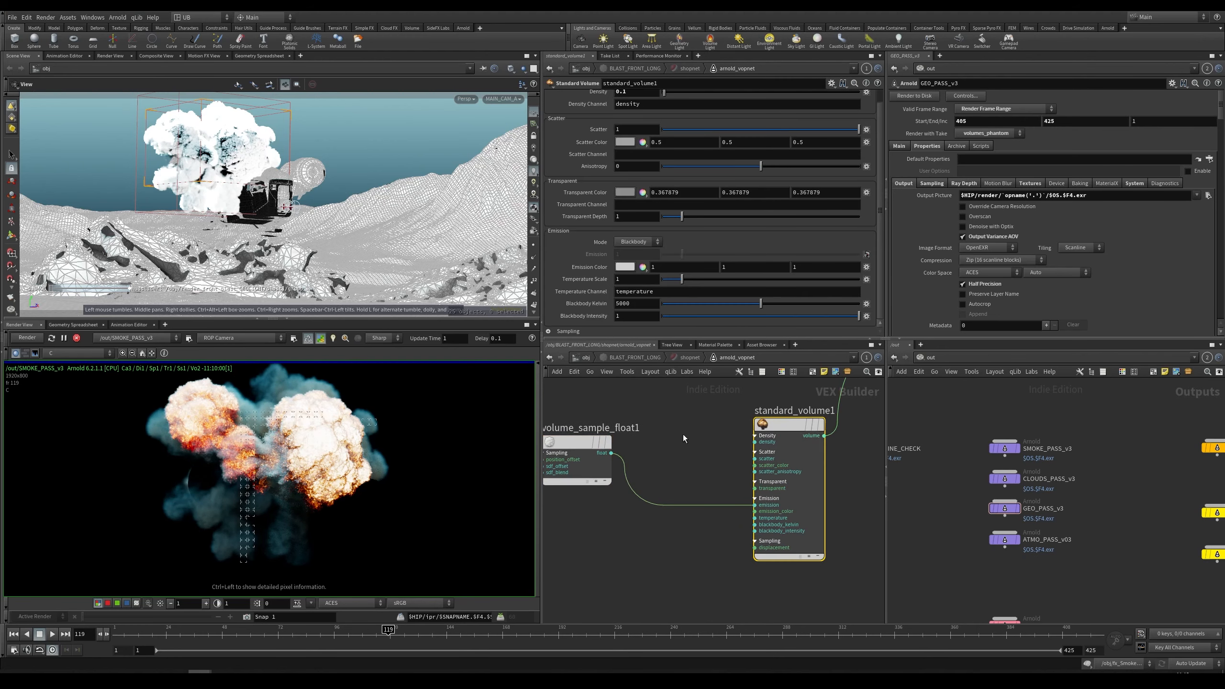
pyautogui.scroll(-3, 688, 428)
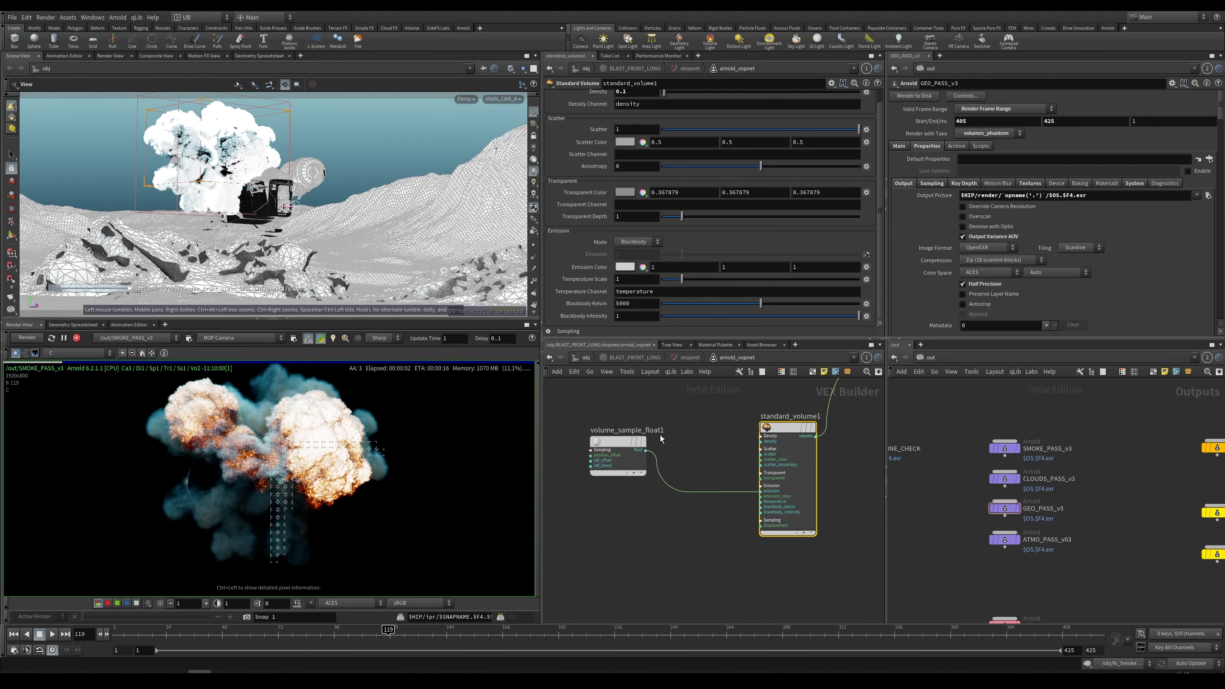
pyautogui.click(33, 340)
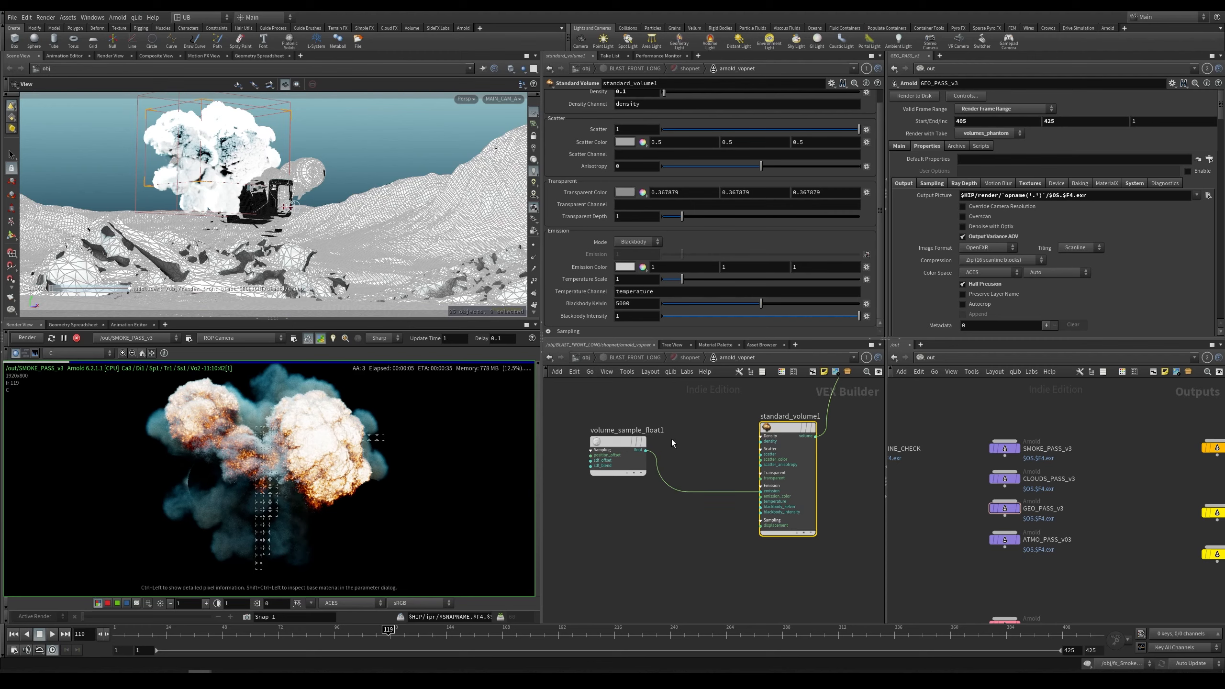
# Step: Try remapping the volume sample's Input Max to 20 and then to 10
pyautogui.click(603, 437)
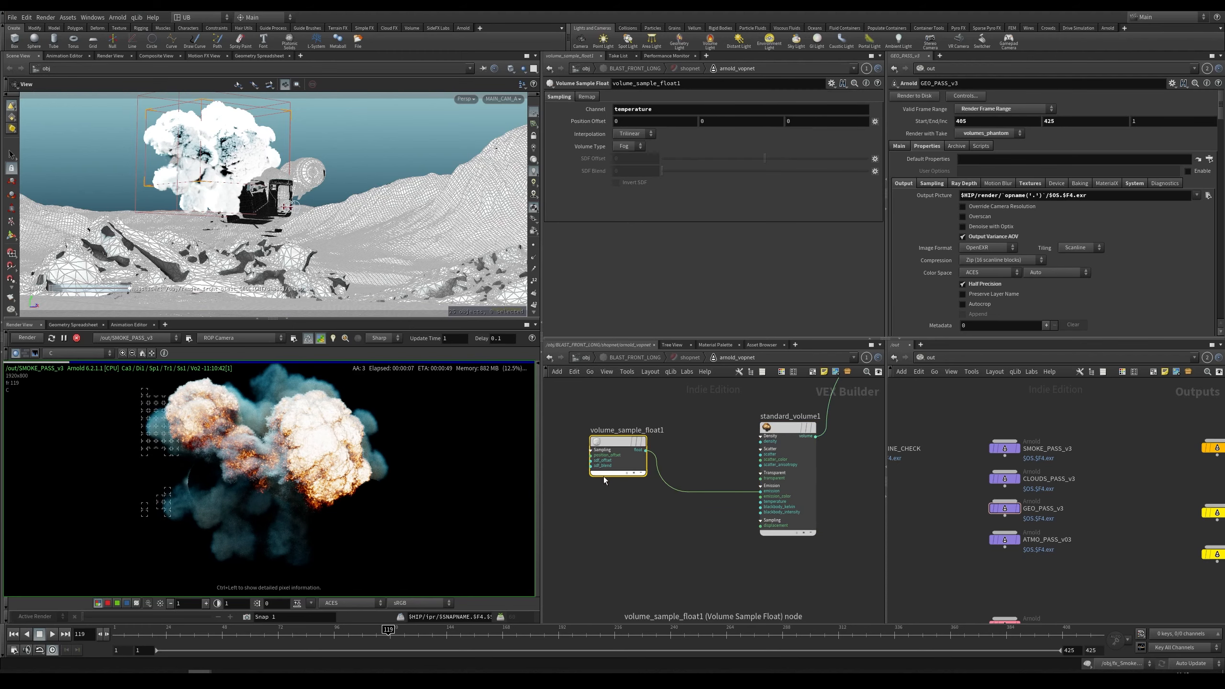
pyautogui.click(586, 96)
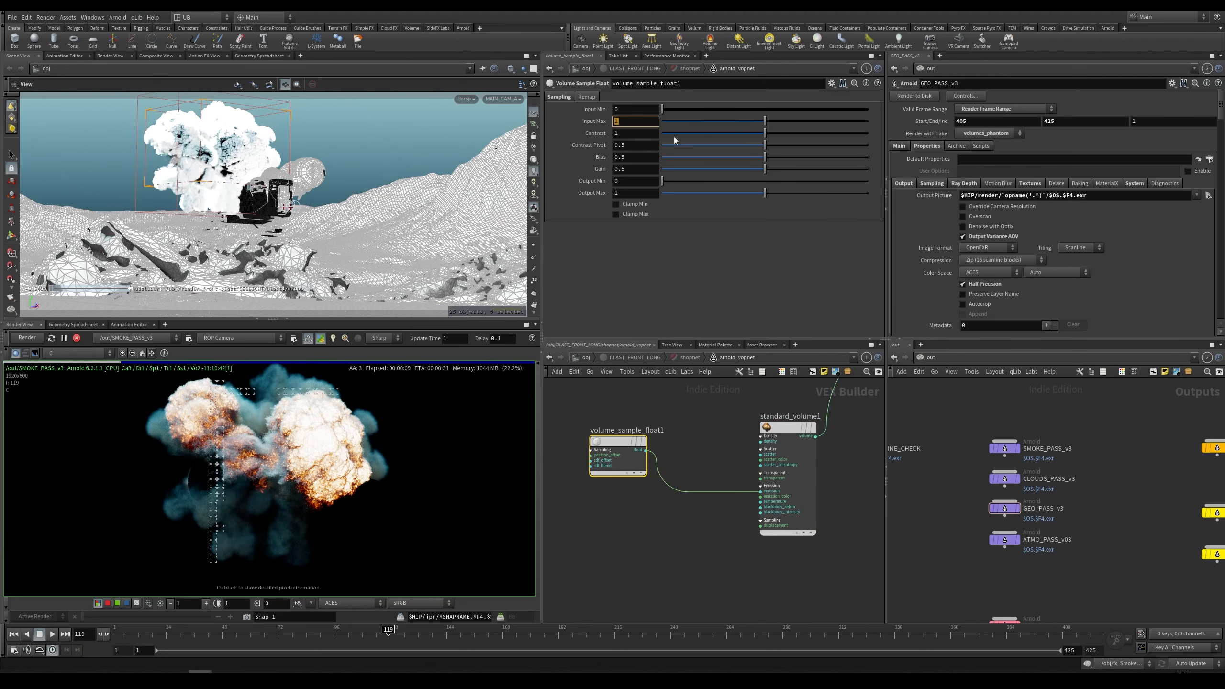
pyautogui.write('20')
pyautogui.press('Return')
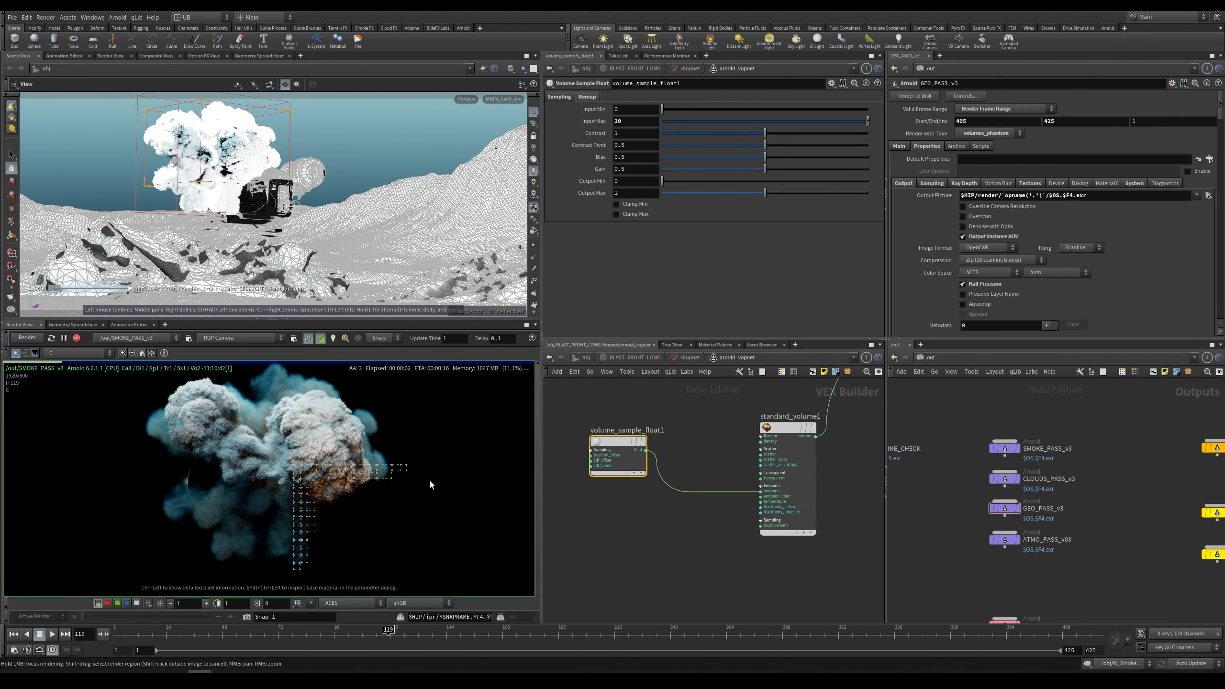
pyautogui.moveTo(758, 427); pyautogui.dragTo(785, 424)
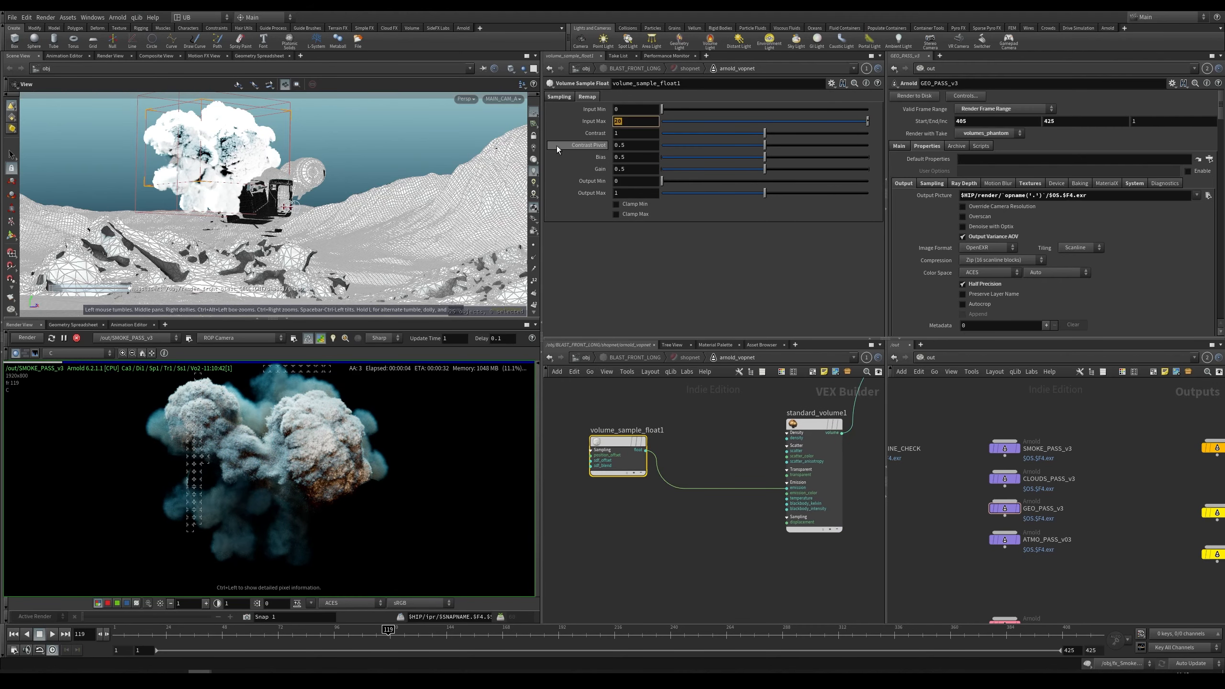
pyautogui.write('10')
pyautogui.press('Return')
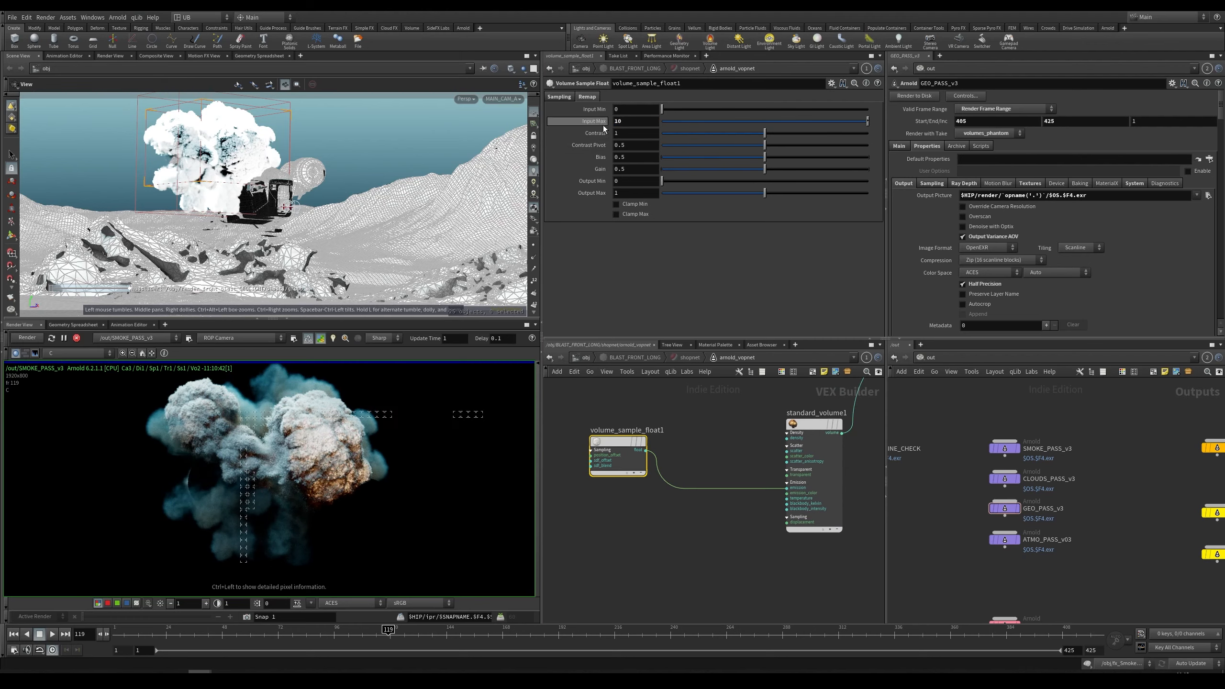
pyautogui.press('Return')
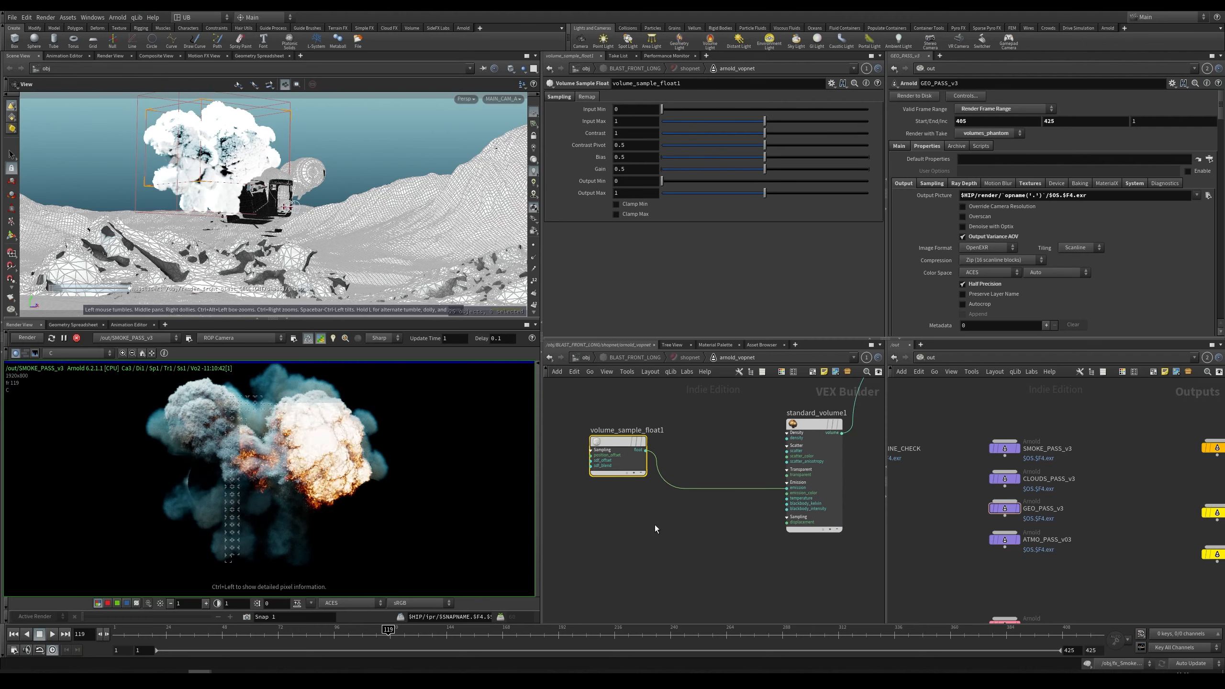
# Step: Add a Ramp Float node and feed the volume sample's output into its input
pyautogui.moveTo(624, 442); pyautogui.dragTo(613, 445)
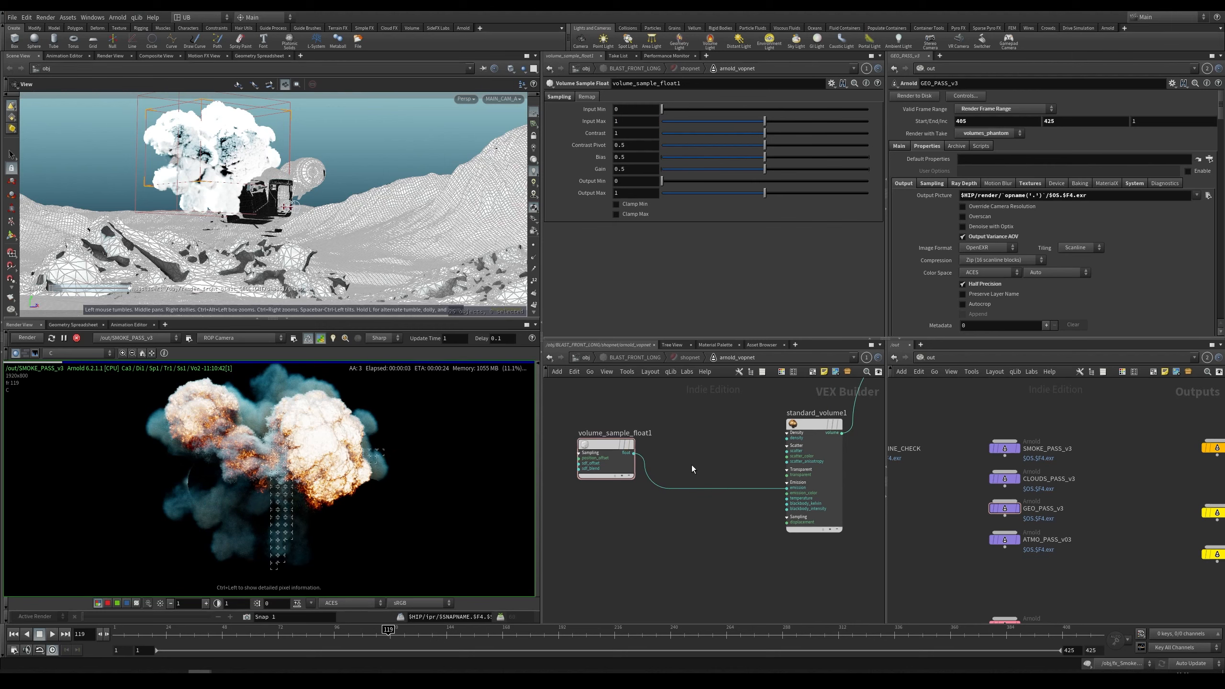
pyautogui.press('Tab')
pyautogui.write('ram')
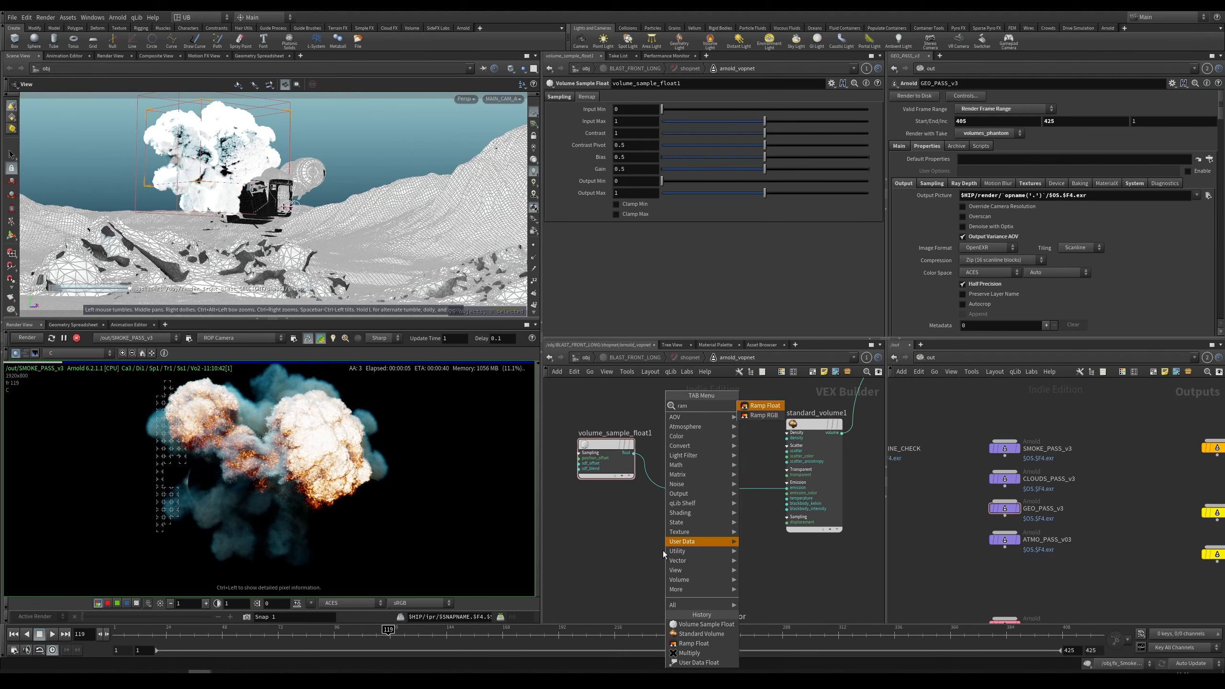
pyautogui.press('Up')
pyautogui.press('Return')
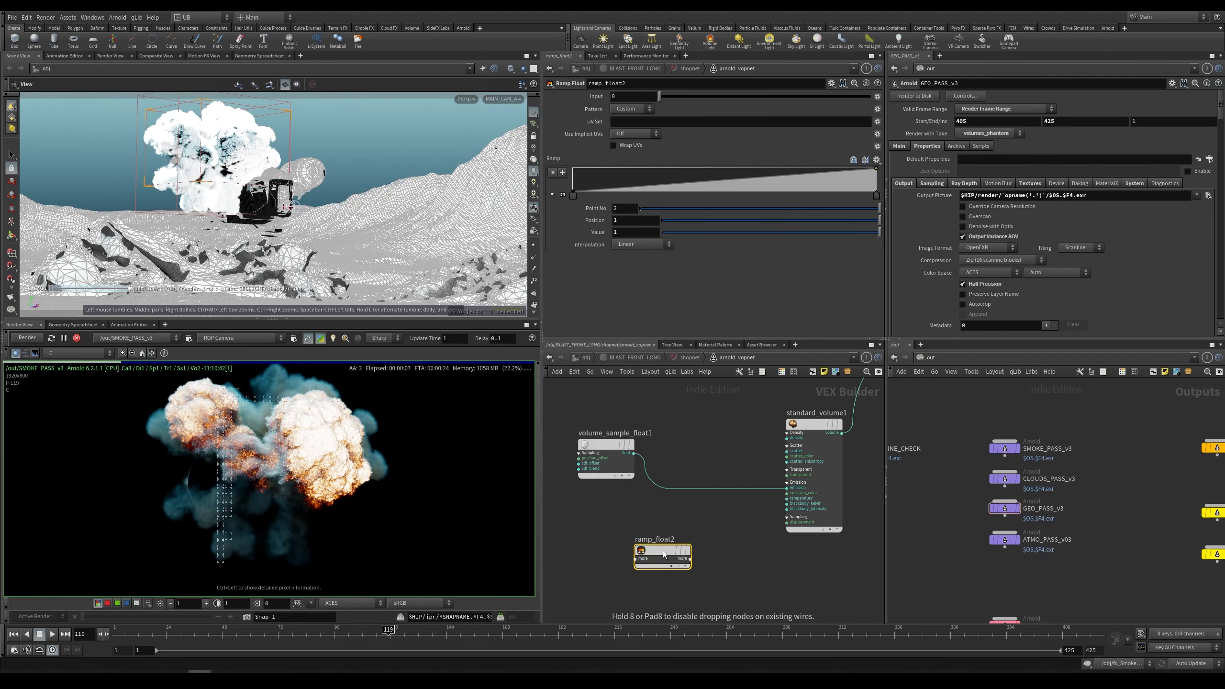
pyautogui.click(662, 551)
pyautogui.click(685, 565)
pyautogui.moveTo(679, 553); pyautogui.dragTo(710, 554)
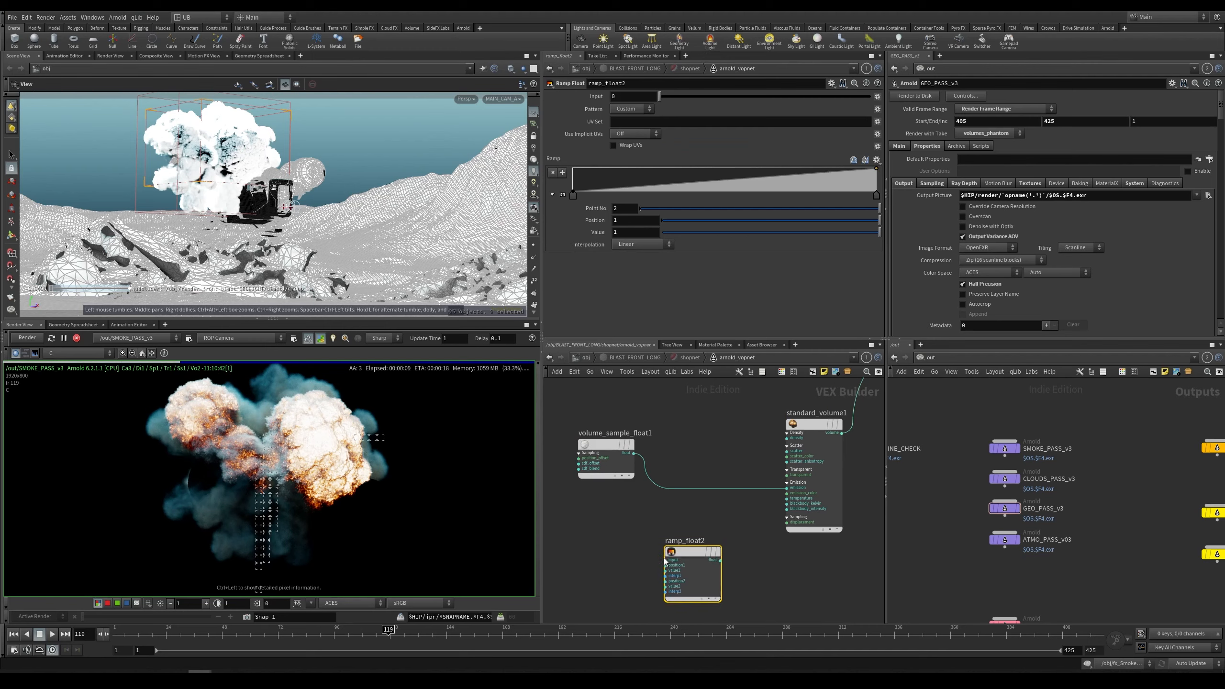
pyautogui.click(633, 453)
pyautogui.click(665, 560)
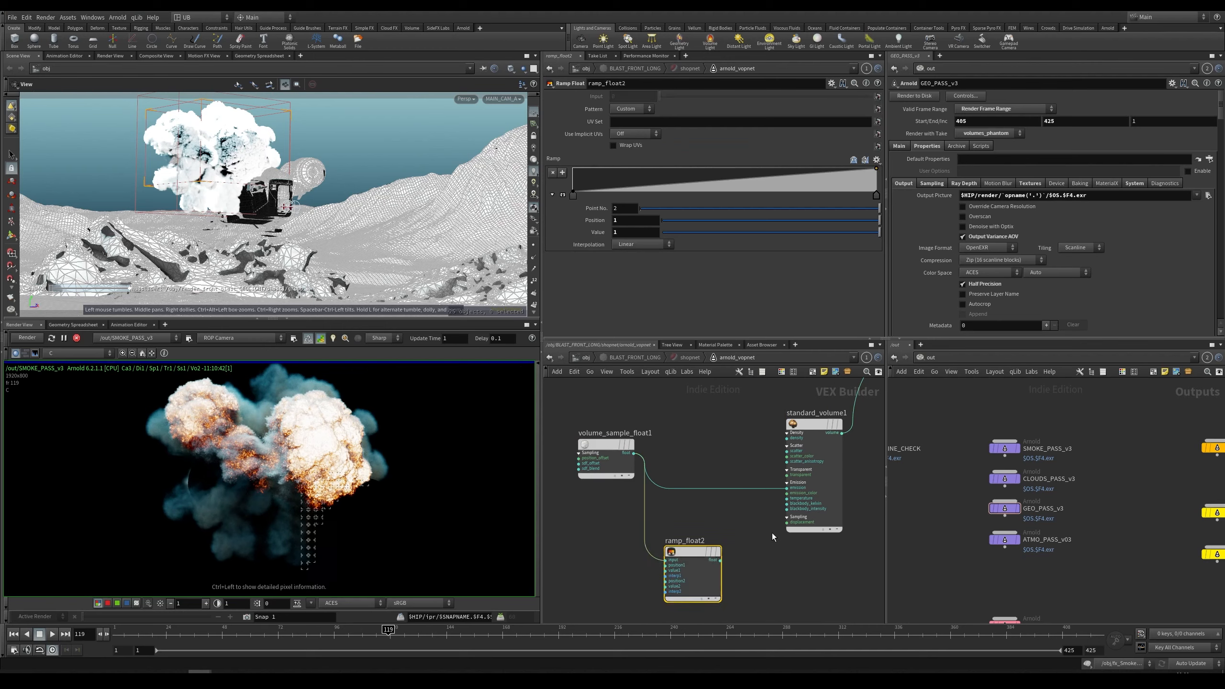
# Step: Connect the ramp's output to the standard_volume1 temperature input
pyautogui.scroll(1, 768, 526)
pyautogui.click(803, 512)
pyautogui.click(716, 564)
pyautogui.click(790, 496)
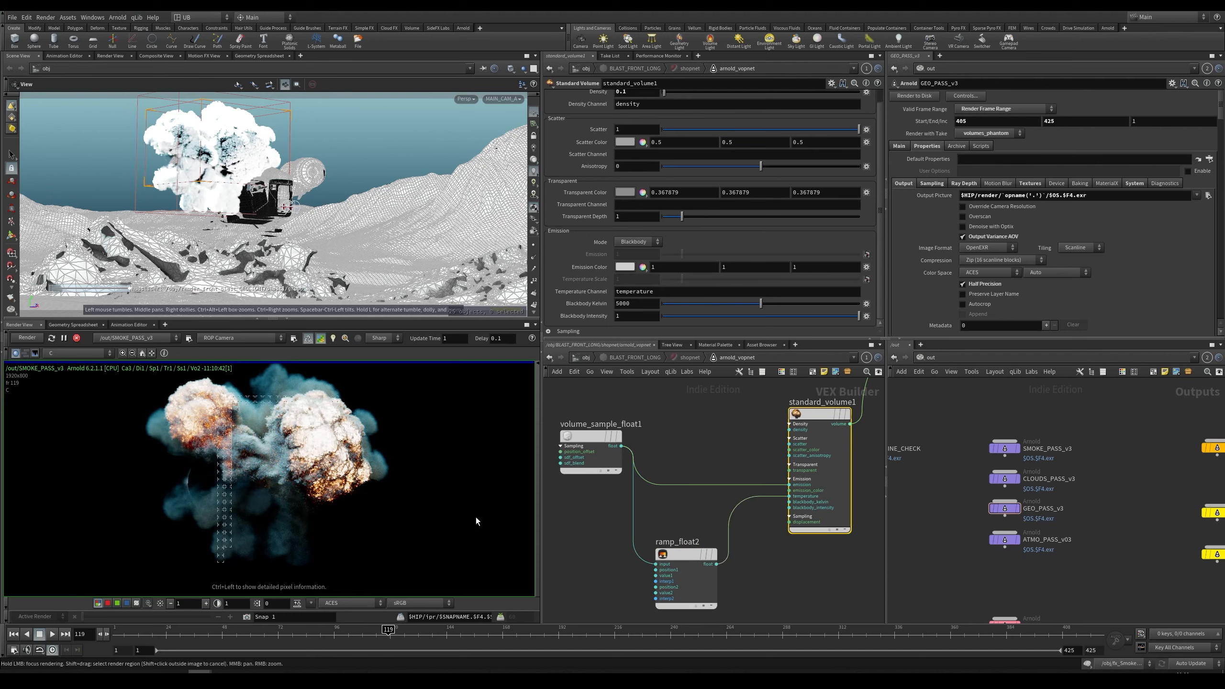
# Step: Edit the ramp_float2 curve into a single peak that is low at both ends
pyautogui.moveTo(601, 544); pyautogui.dragTo(620, 494, button='right')
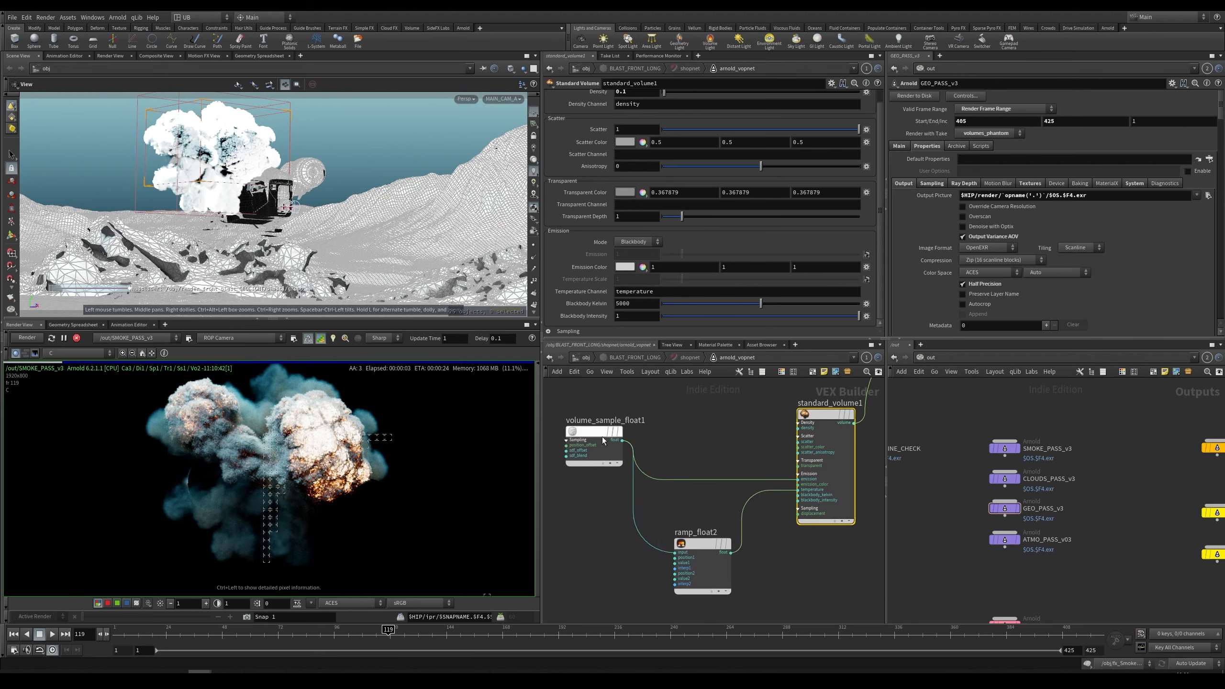
pyautogui.click(668, 567)
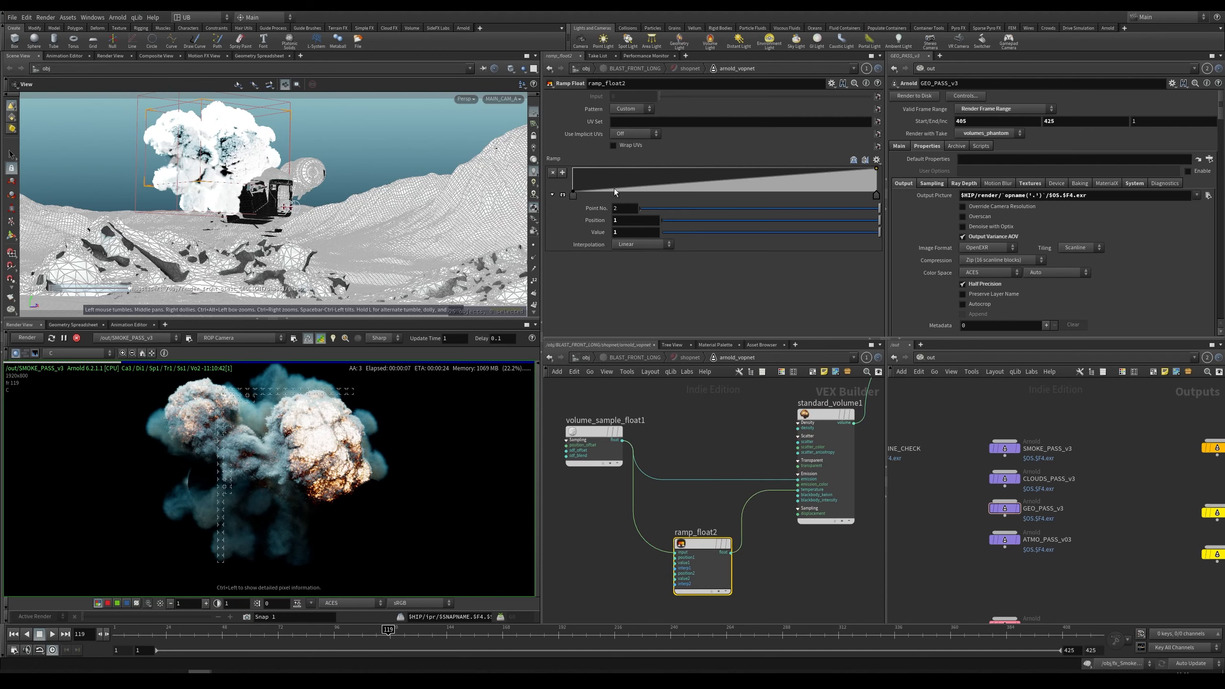
pyautogui.moveTo(614, 188); pyautogui.dragTo(694, 184)
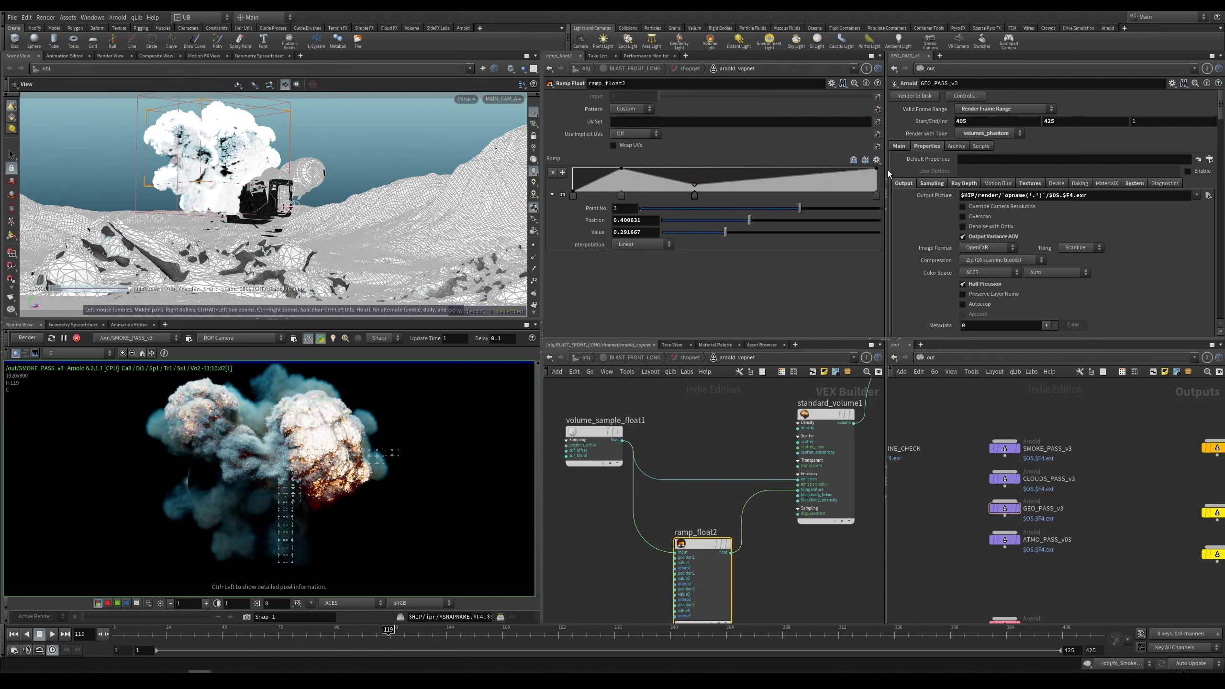
pyautogui.moveTo(876, 169); pyautogui.dragTo(864, 193)
pyautogui.moveTo(694, 195); pyautogui.dragTo(770, 195)
pyautogui.moveTo(620, 196); pyautogui.dragTo(761, 200)
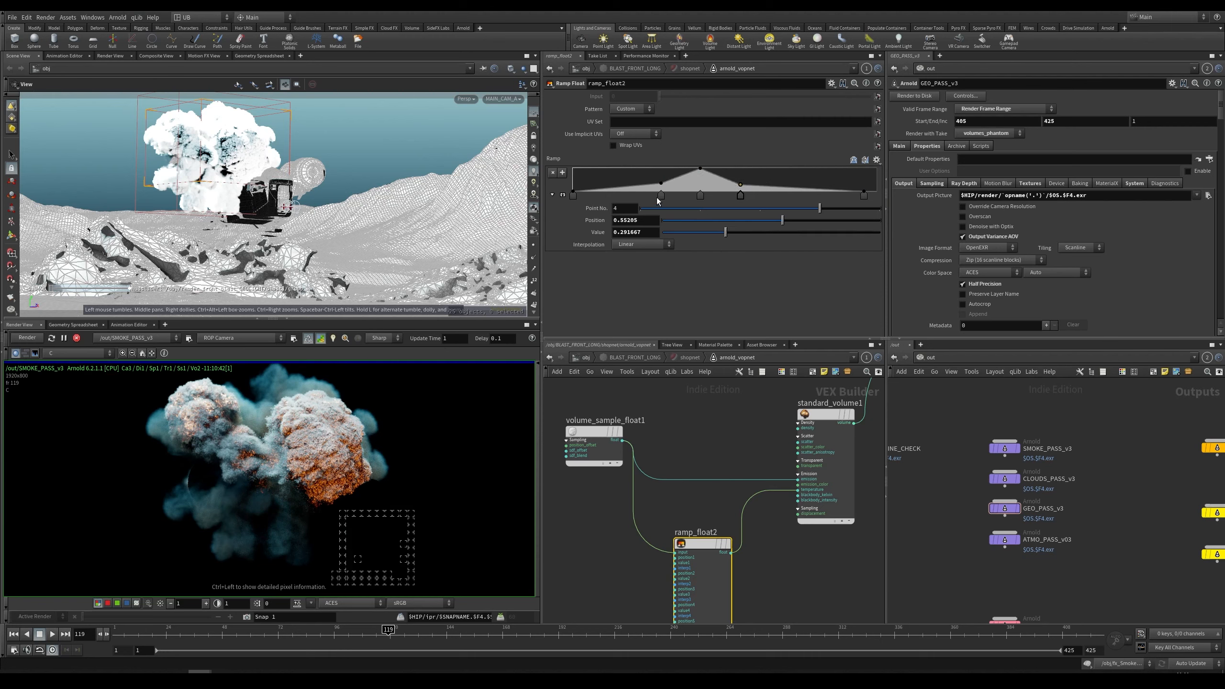
# Step: Insert a Multiply node between the volume sample and the emission input, setting its second input to 10
pyautogui.click(593, 431)
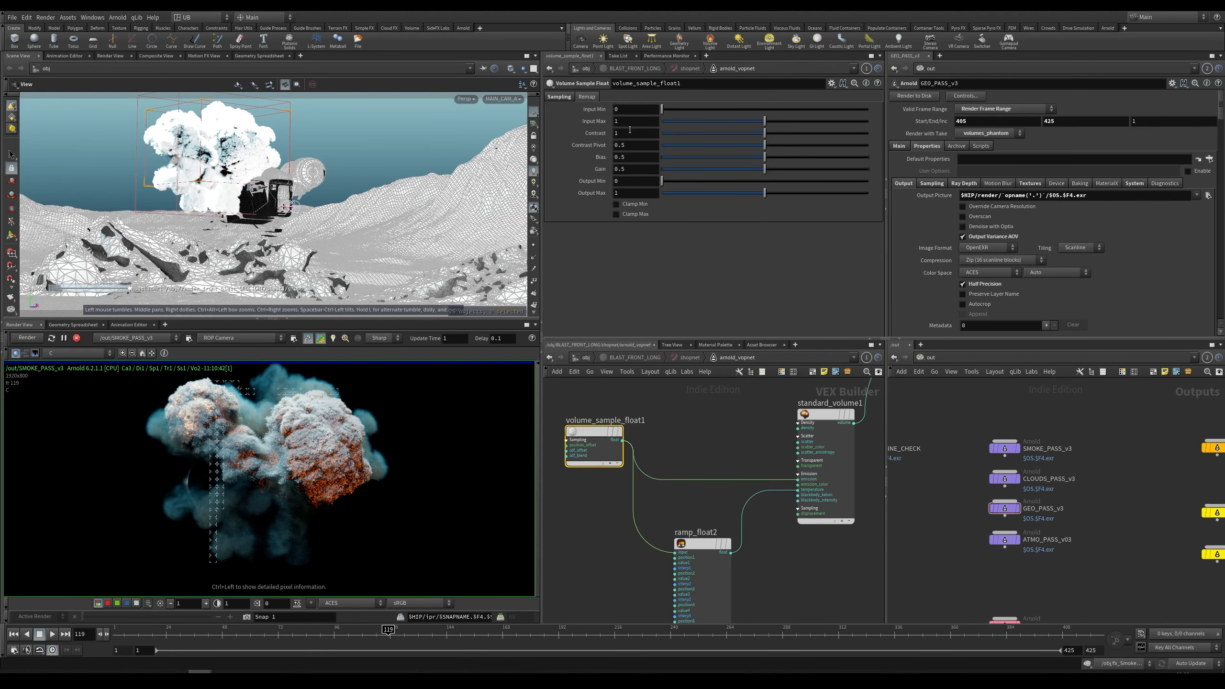
pyautogui.press('Tab')
pyautogui.write('mul')
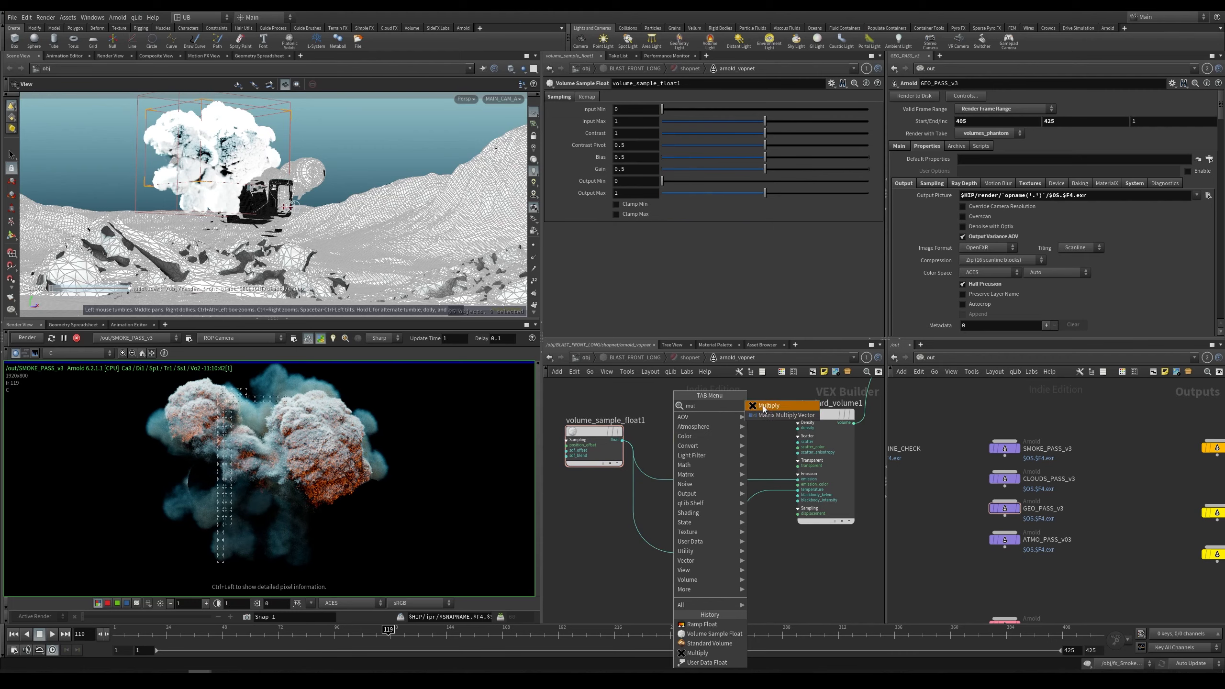
pyautogui.click(764, 409)
pyautogui.click(689, 478)
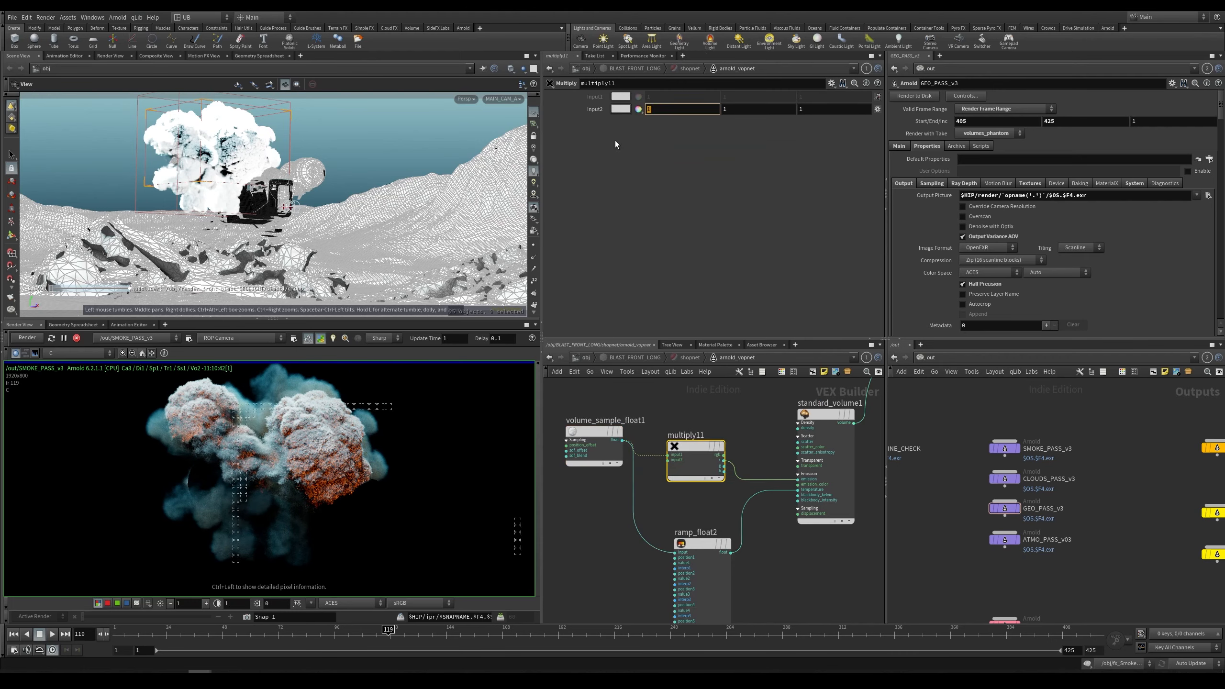
pyautogui.write('10')
pyautogui.press('Return')
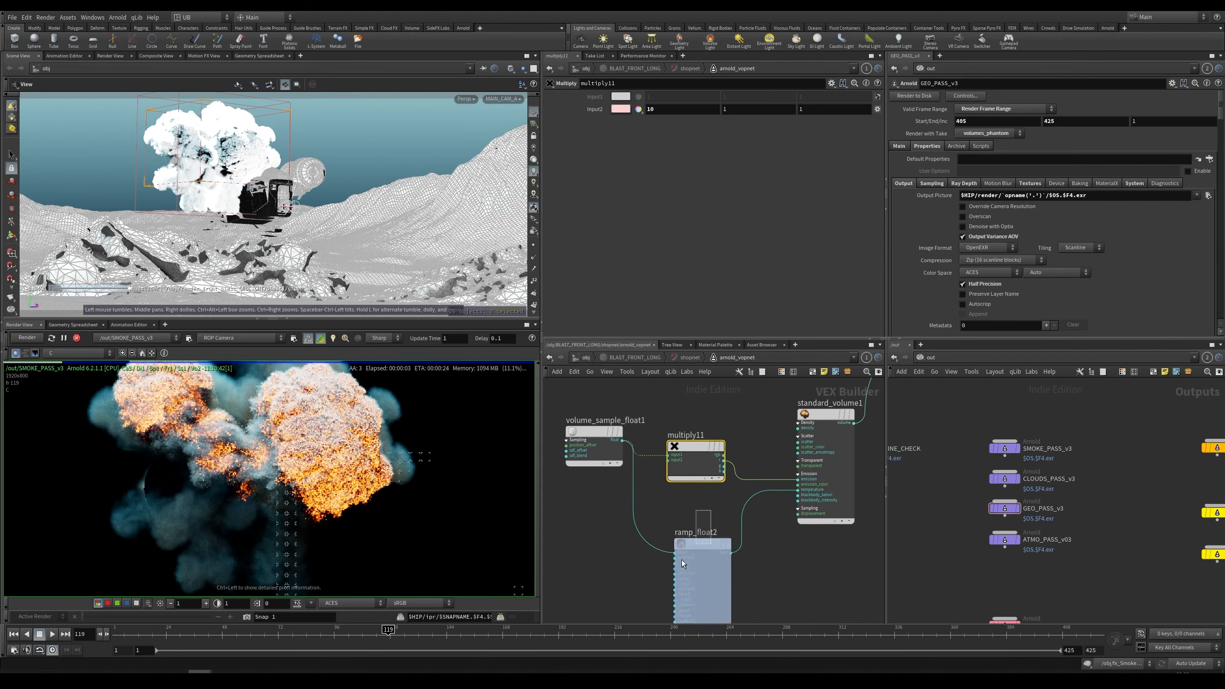
# Step: Move the ramp's outer points inward to narrow the curve's peak
pyautogui.moveTo(711, 510); pyautogui.dragTo(681, 559)
pyautogui.moveTo(666, 194); pyautogui.dragTo(615, 195)
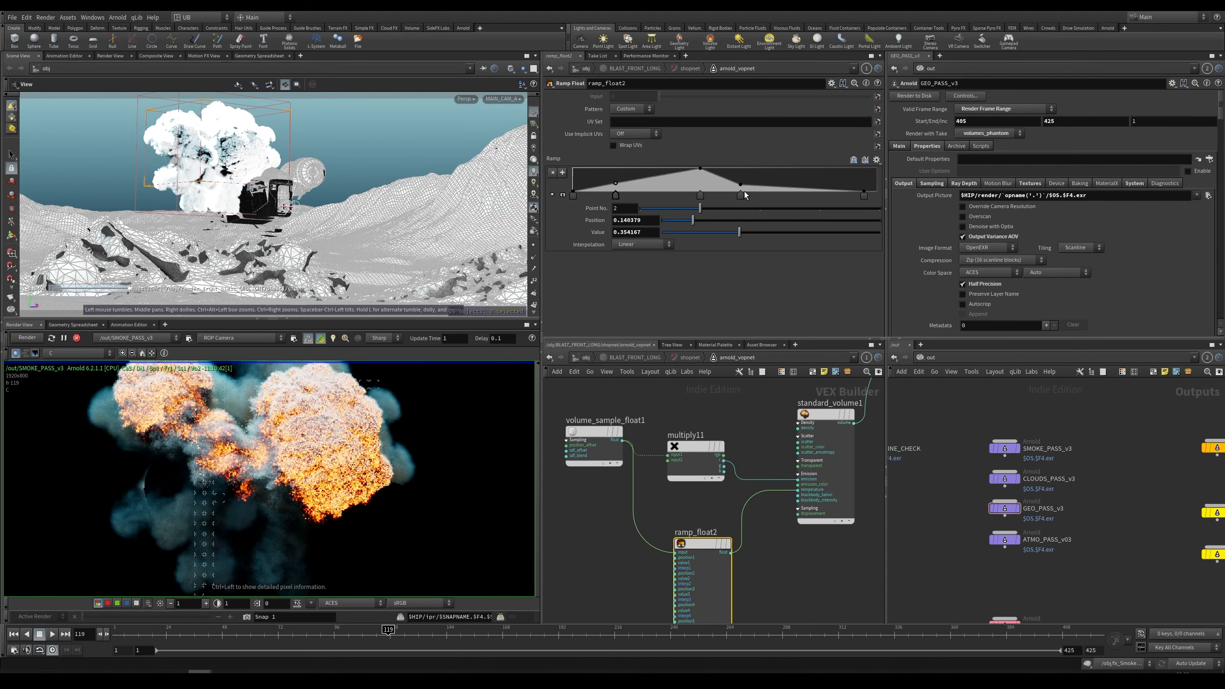
pyautogui.moveTo(740, 195)
pyautogui.mouseDown()
pyautogui.moveTo(785, 195)
pyautogui.moveTo(751, 195)
pyautogui.mouseUp()
pyautogui.moveTo(616, 195); pyautogui.dragTo(649, 196)
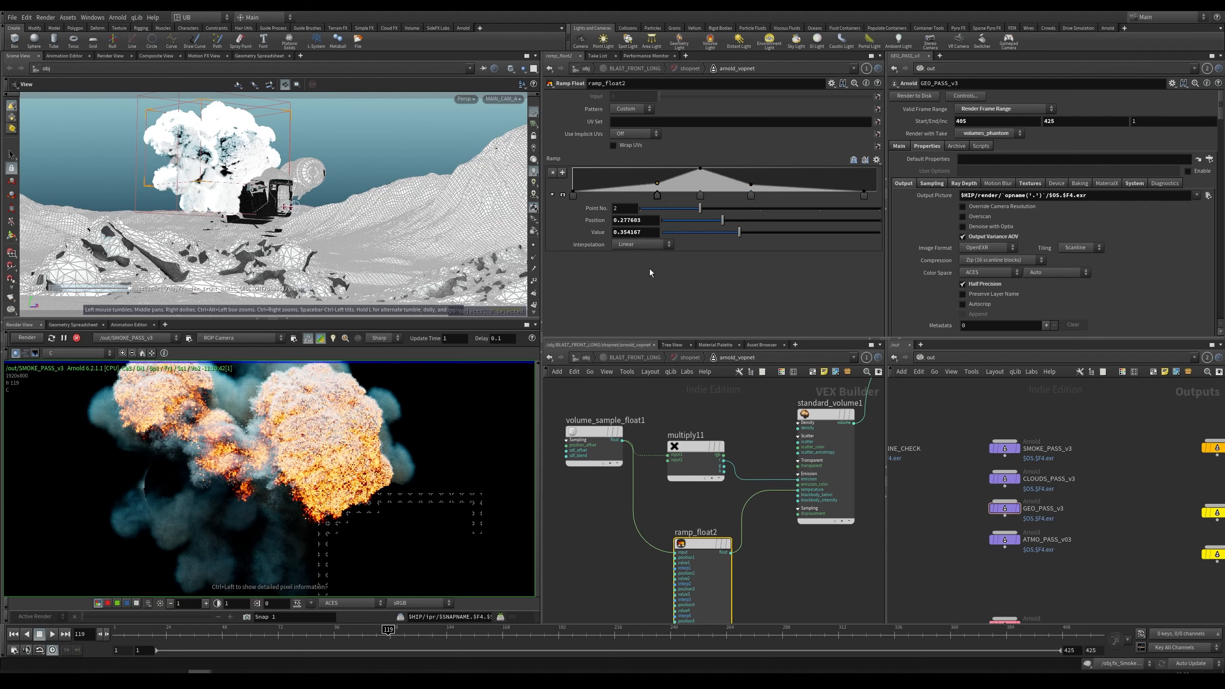
# Step: Set the volume_sample_float1 remap Input Max to 3
pyautogui.scroll(5, 305, 496)
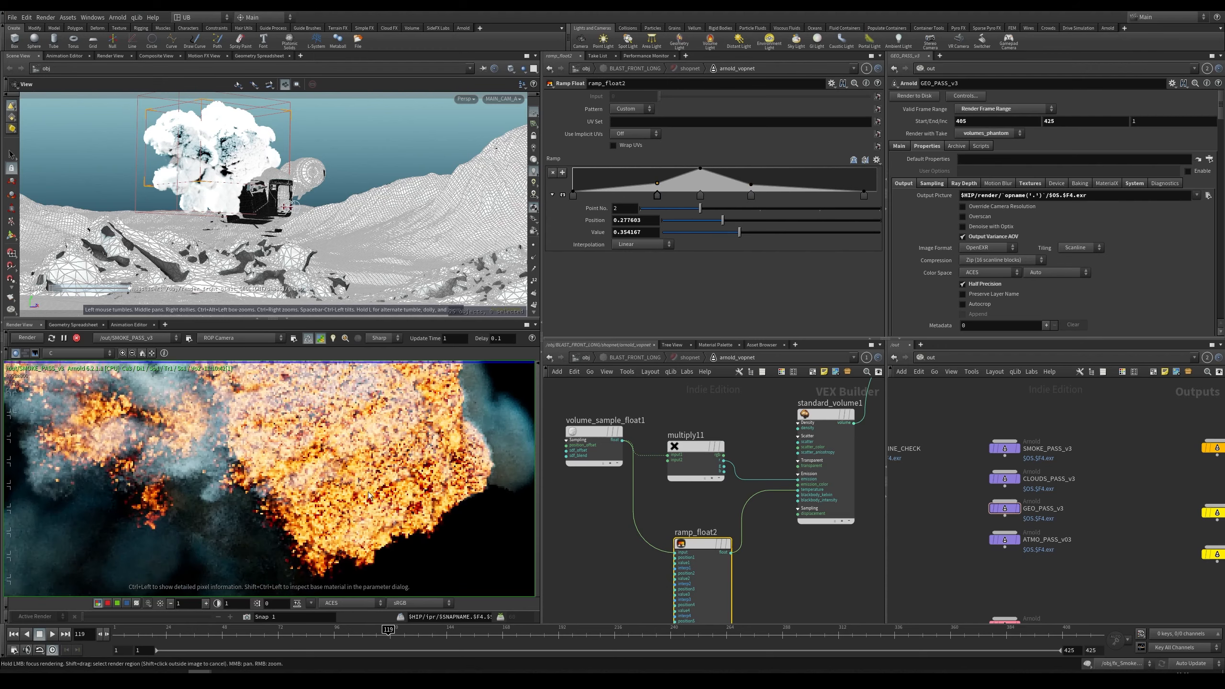
pyautogui.moveTo(332, 417); pyautogui.dragTo(328, 501, button='middle')
pyautogui.scroll(-5, 327, 500)
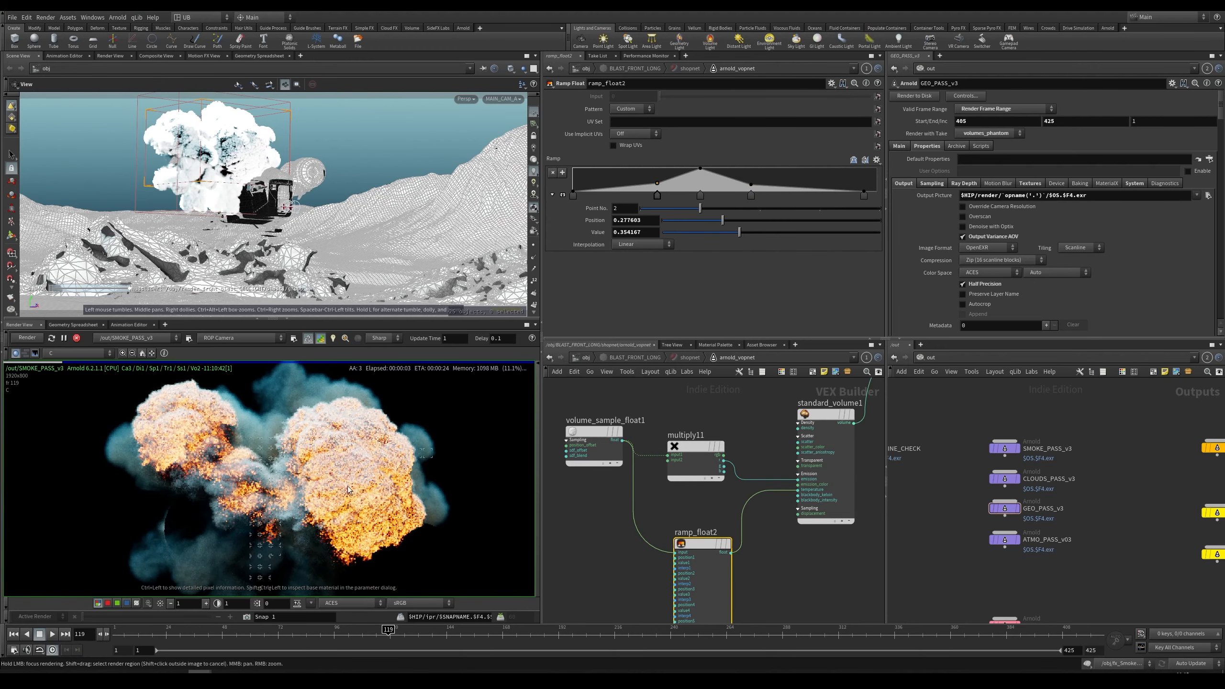
pyautogui.scroll(1, 328, 486)
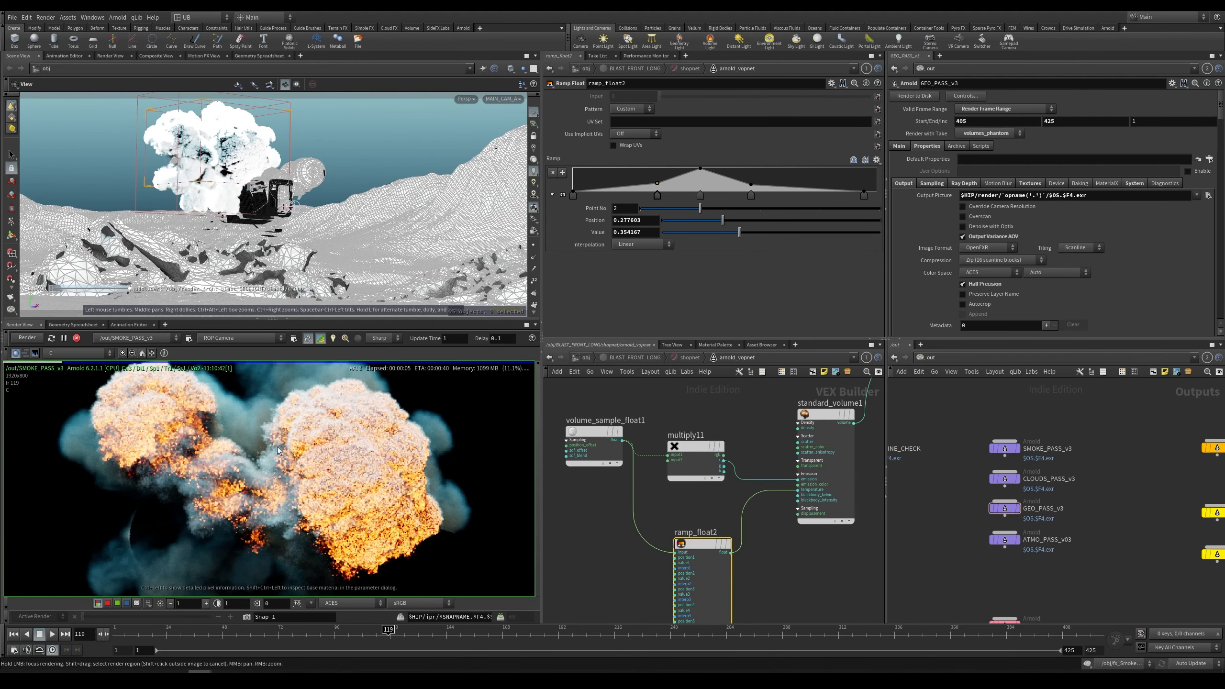
pyautogui.click(593, 441)
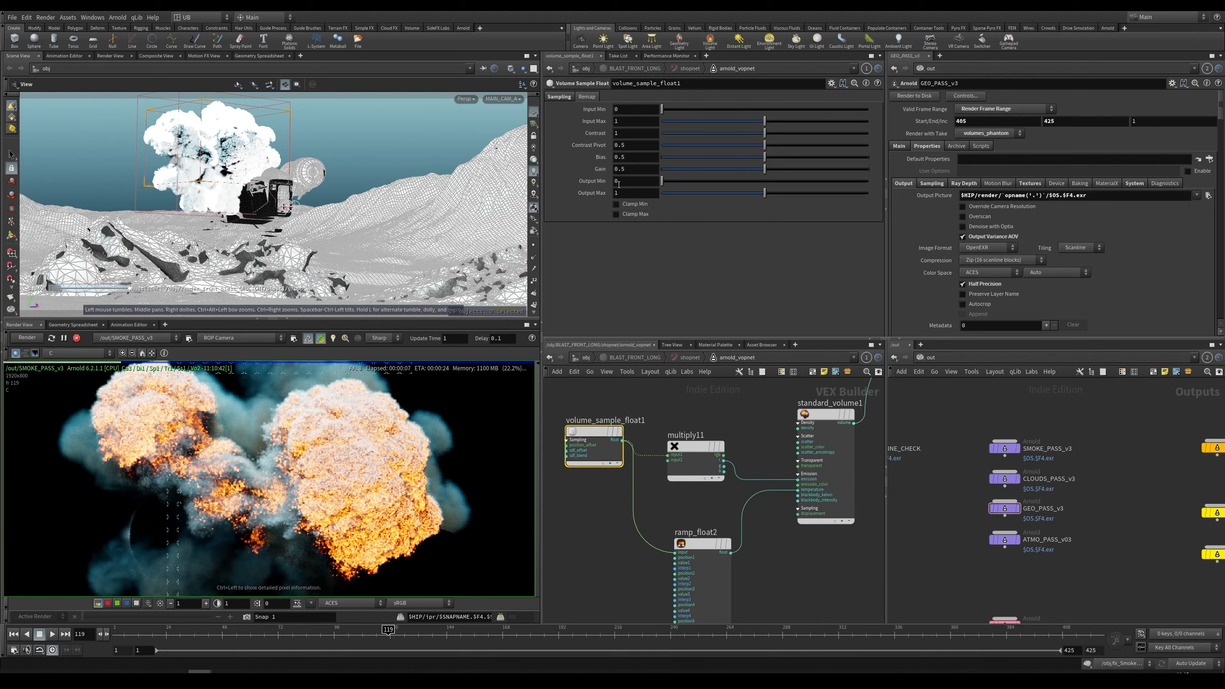
pyautogui.press('Return')
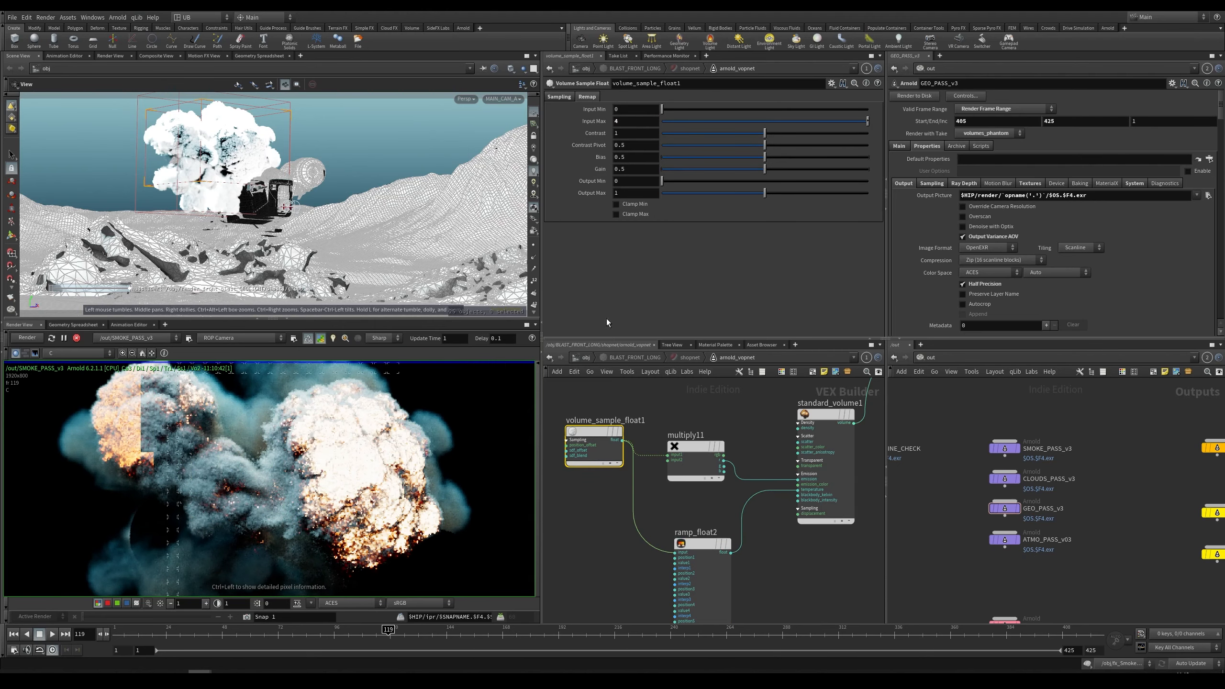
pyautogui.doubleClick(627, 121)
pyautogui.write('3')
pyautogui.press('Return')
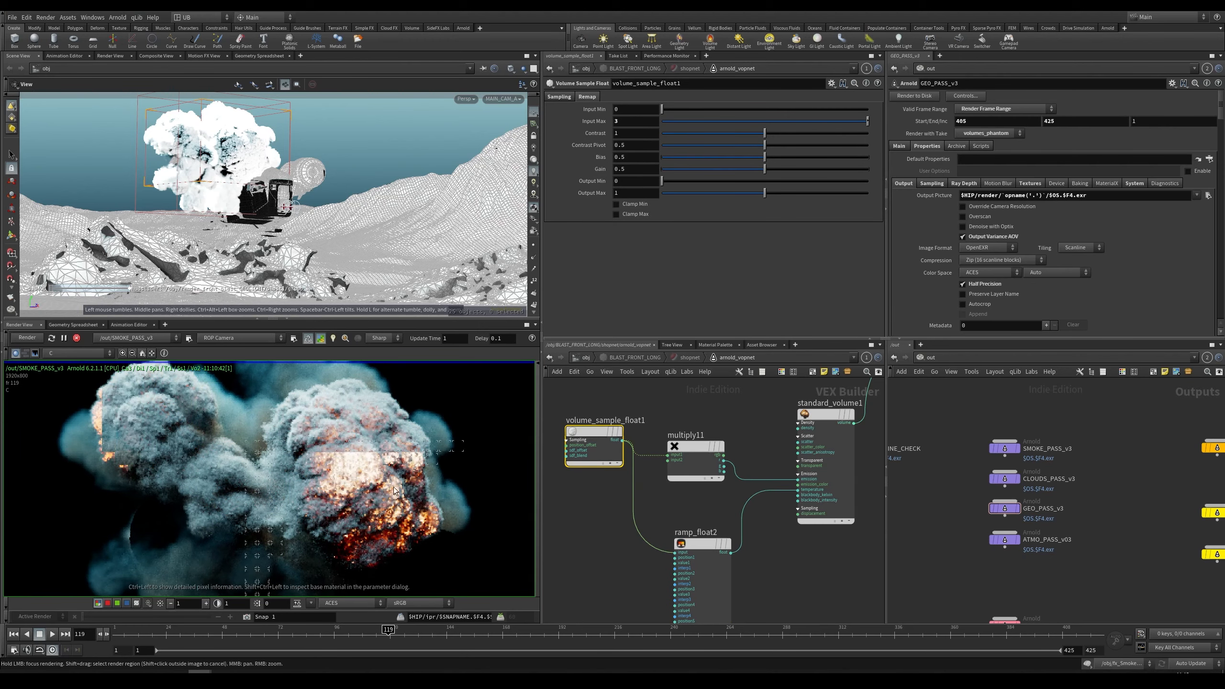
# Step: Reshape the ramp_float2 curve into a broader peak by repositioning its control points
pyautogui.scroll(3, 482, 412)
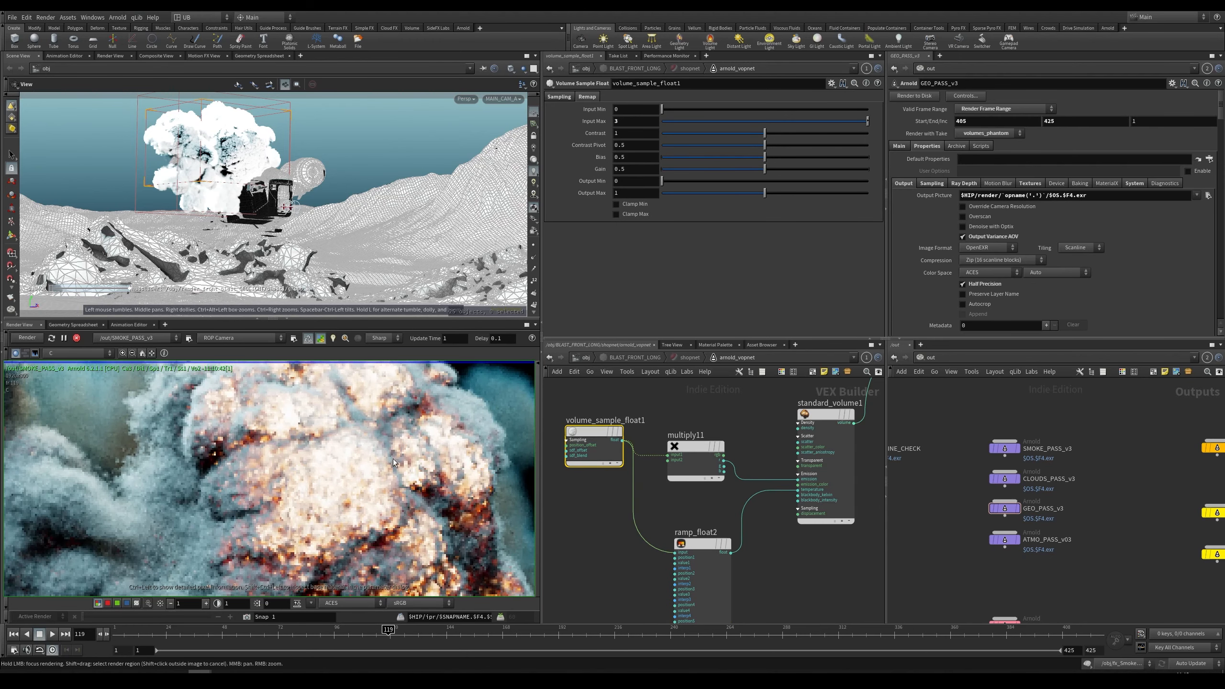
pyautogui.scroll(-4, 348, 418)
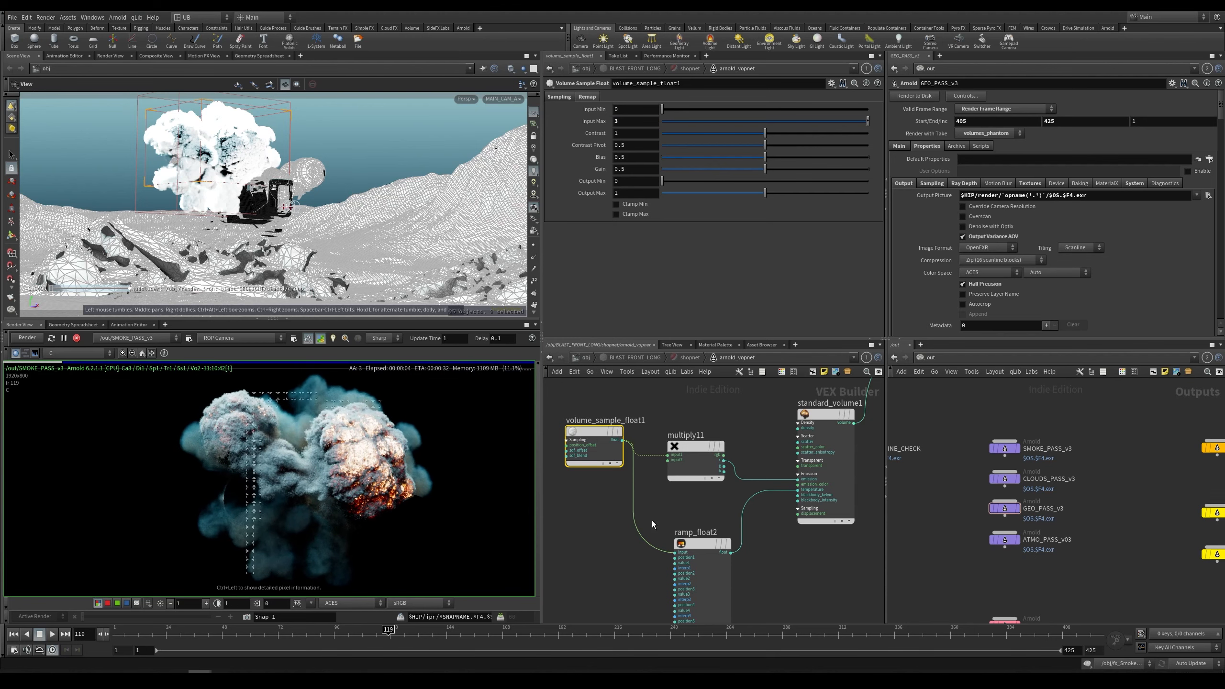
pyautogui.click(697, 544)
pyautogui.moveTo(623, 197); pyautogui.dragTo(623, 196)
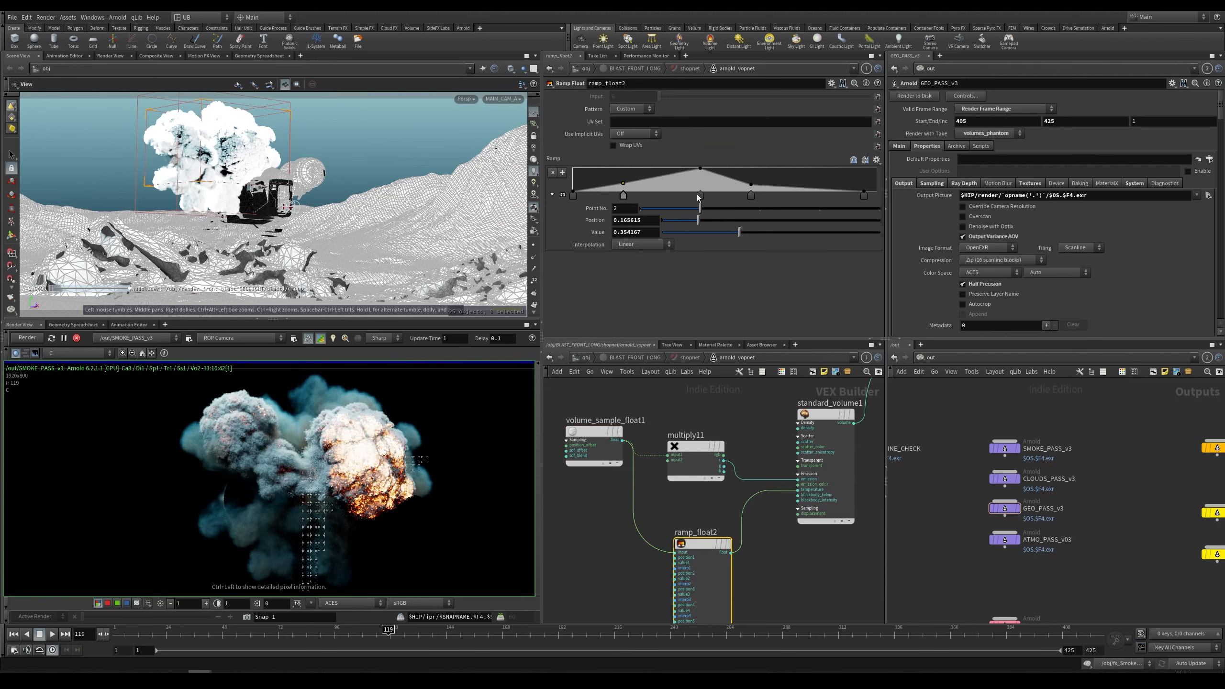
pyautogui.moveTo(697, 196); pyautogui.dragTo(680, 197)
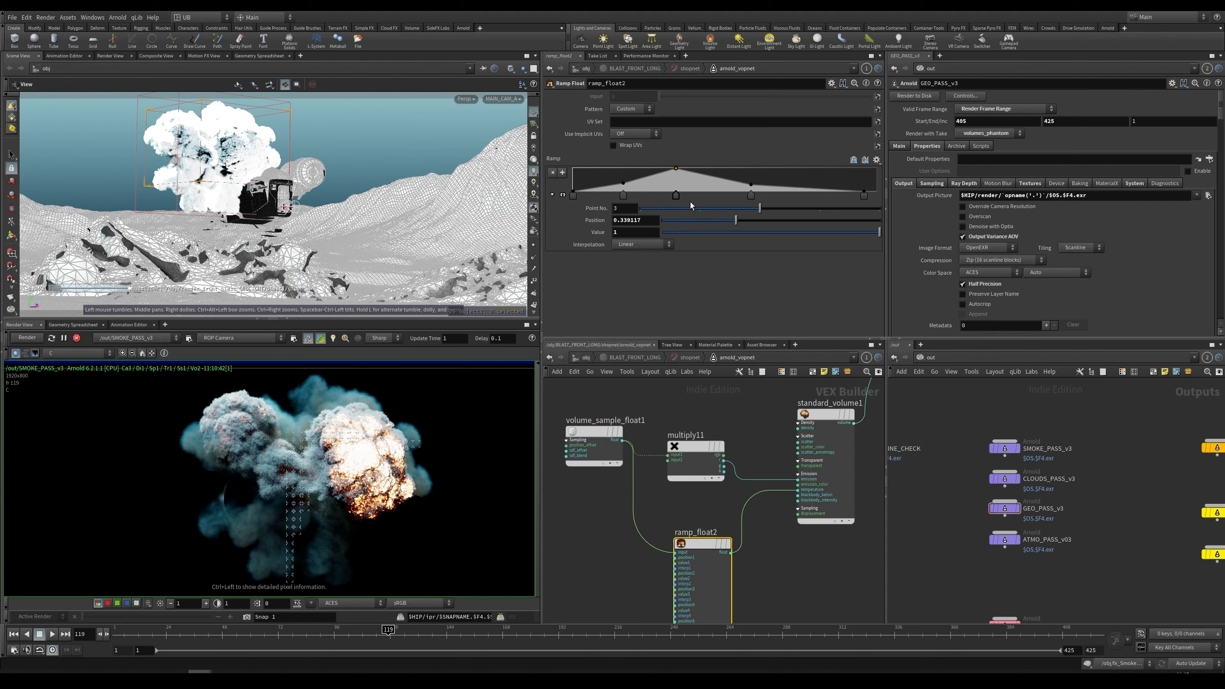
pyautogui.moveTo(751, 195); pyautogui.dragTo(797, 195)
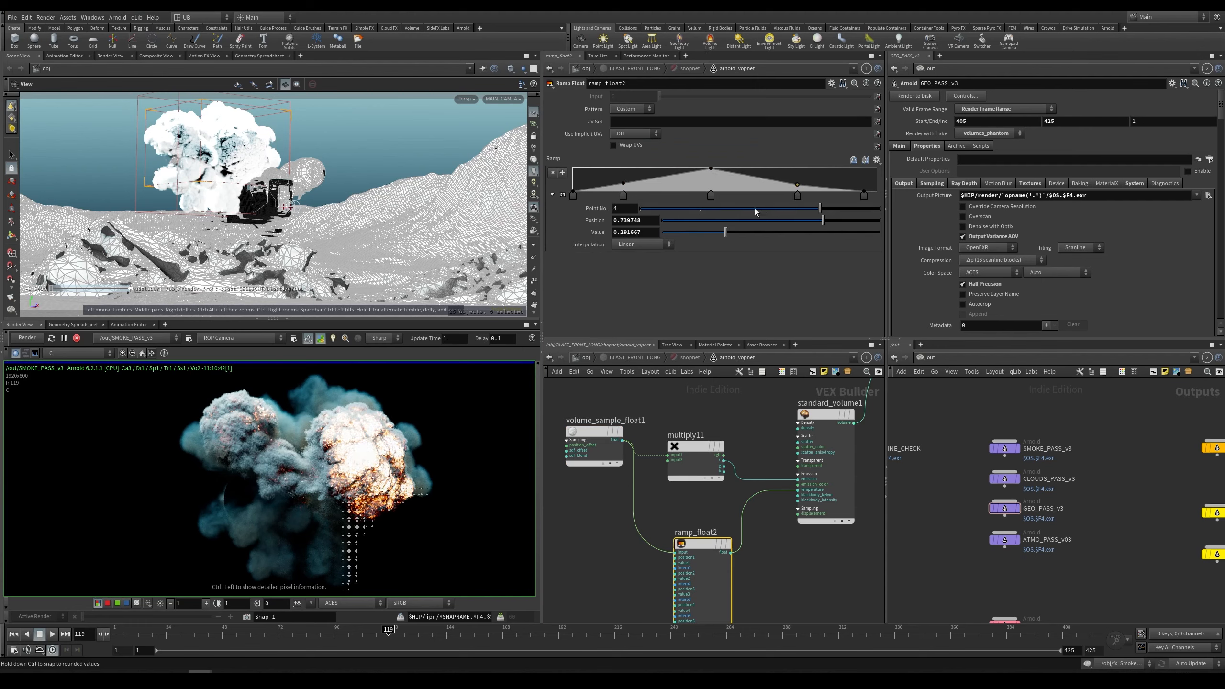
pyautogui.moveTo(711, 195); pyautogui.dragTo(688, 181)
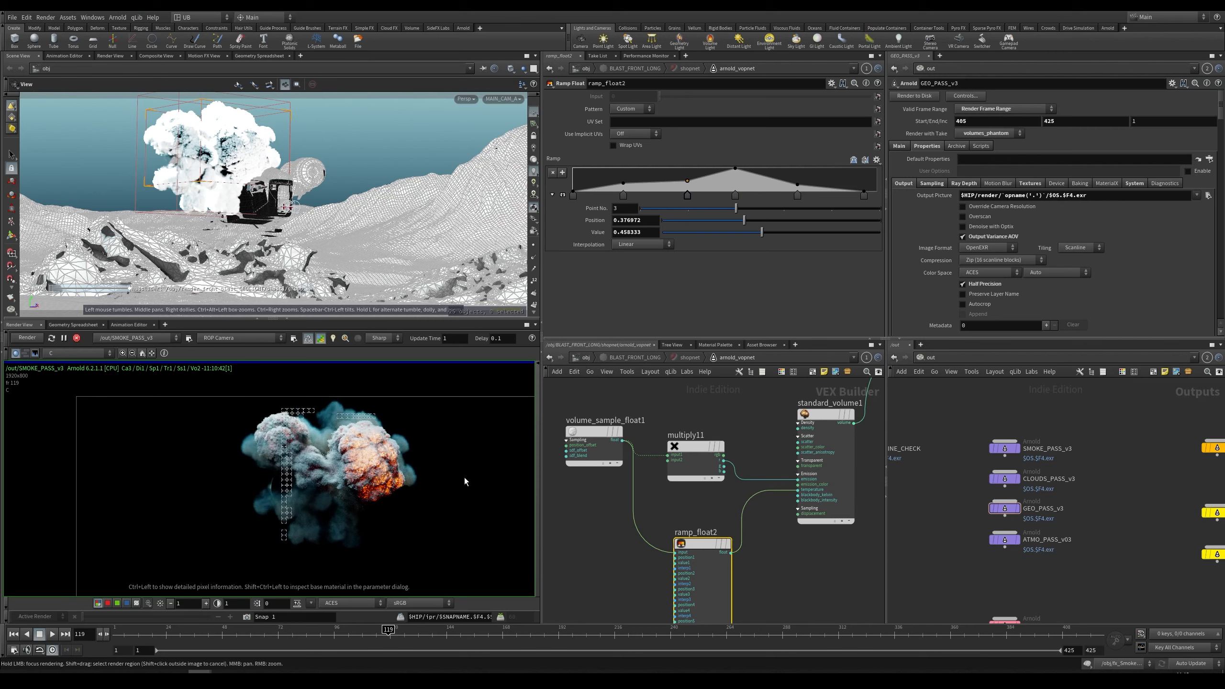
# Step: Inspect the shader network around the multiply and ramp nodes and the rendered explosion up close
pyautogui.moveTo(687, 386); pyautogui.dragTo(646, 615, button='middle')
pyautogui.moveTo(768, 558); pyautogui.dragTo(648, 544, button='middle')
pyautogui.moveTo(757, 540); pyautogui.dragTo(659, 404)
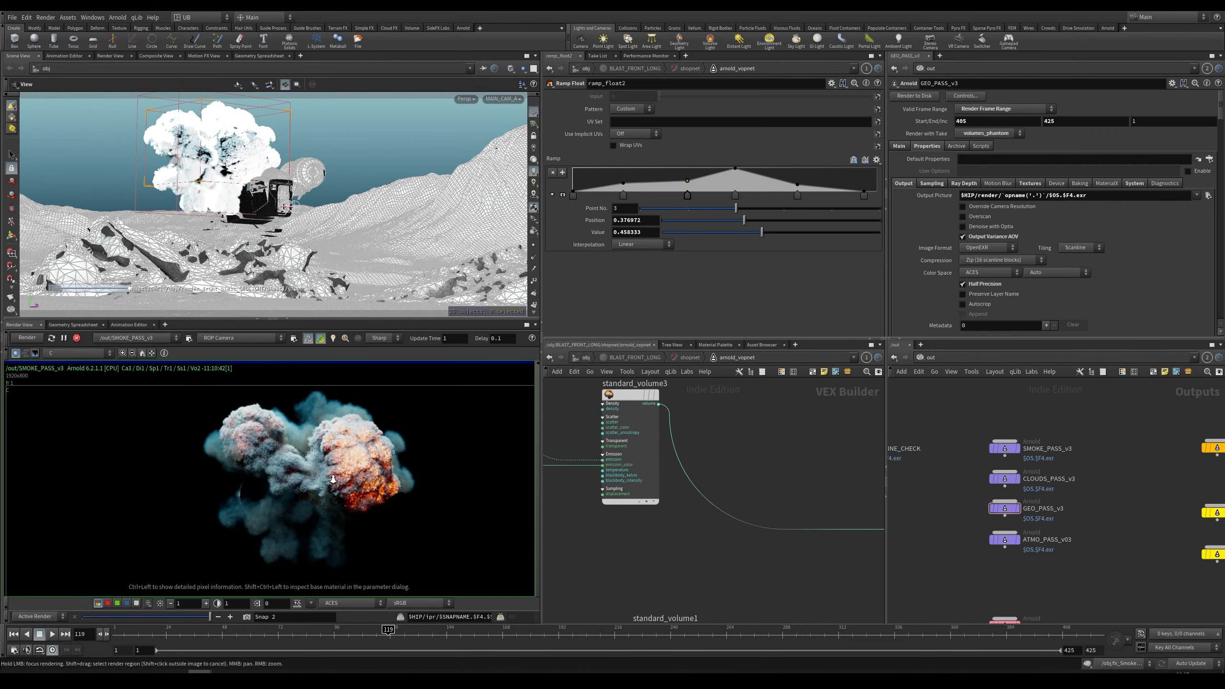
pyautogui.scroll(-5, 655, 540)
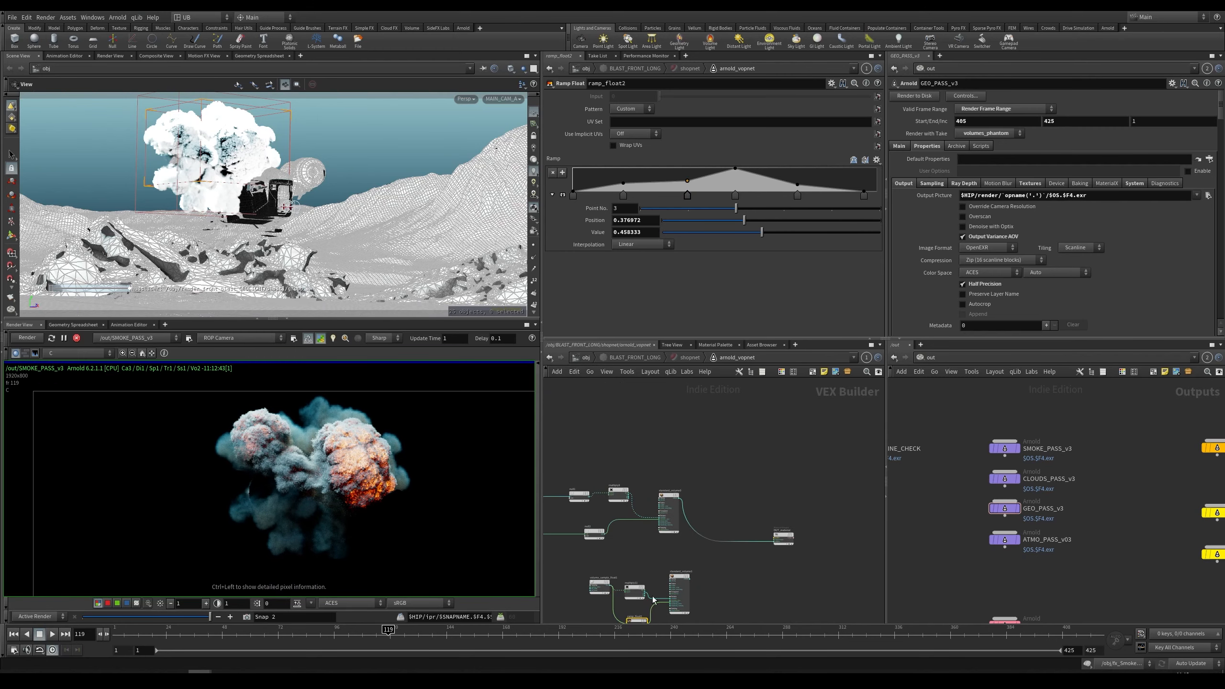
pyautogui.scroll(5, 653, 599)
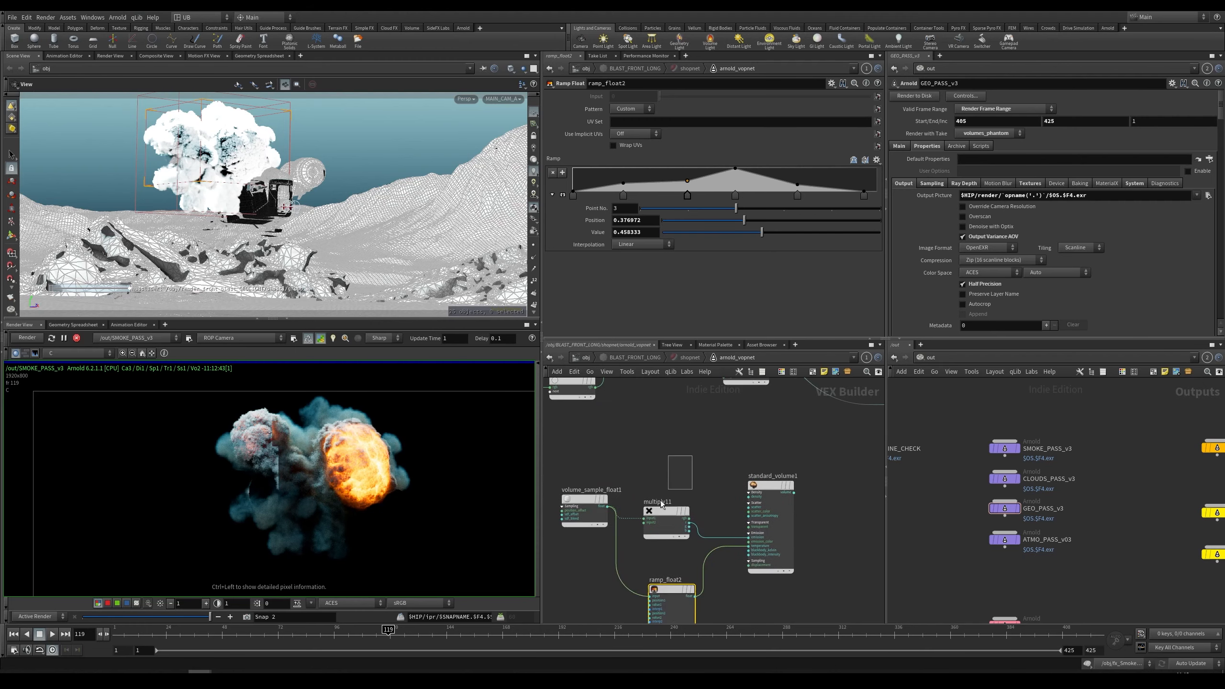
pyautogui.moveTo(661, 501)
pyautogui.mouseDown()
pyautogui.moveTo(595, 598)
pyautogui.moveTo(662, 504)
pyautogui.mouseUp()
pyautogui.click(683, 452)
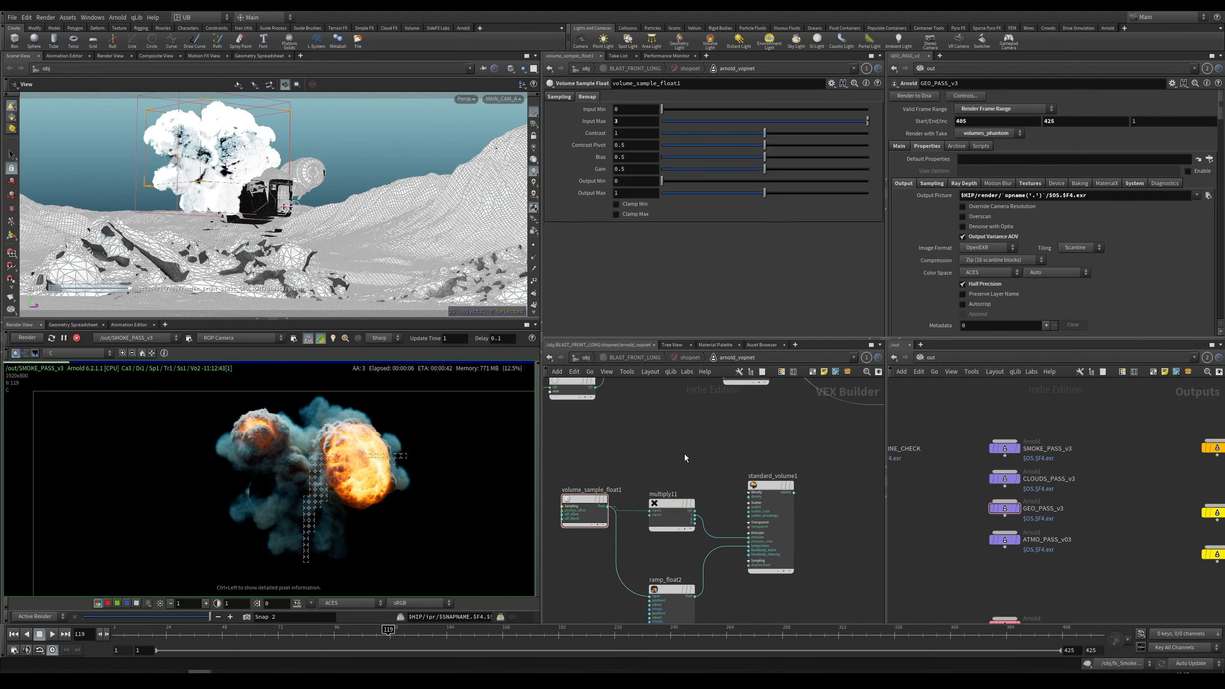
pyautogui.moveTo(721, 447); pyautogui.dragTo(650, 601)
pyautogui.moveTo(705, 450); pyautogui.dragTo(622, 524, button='middle')
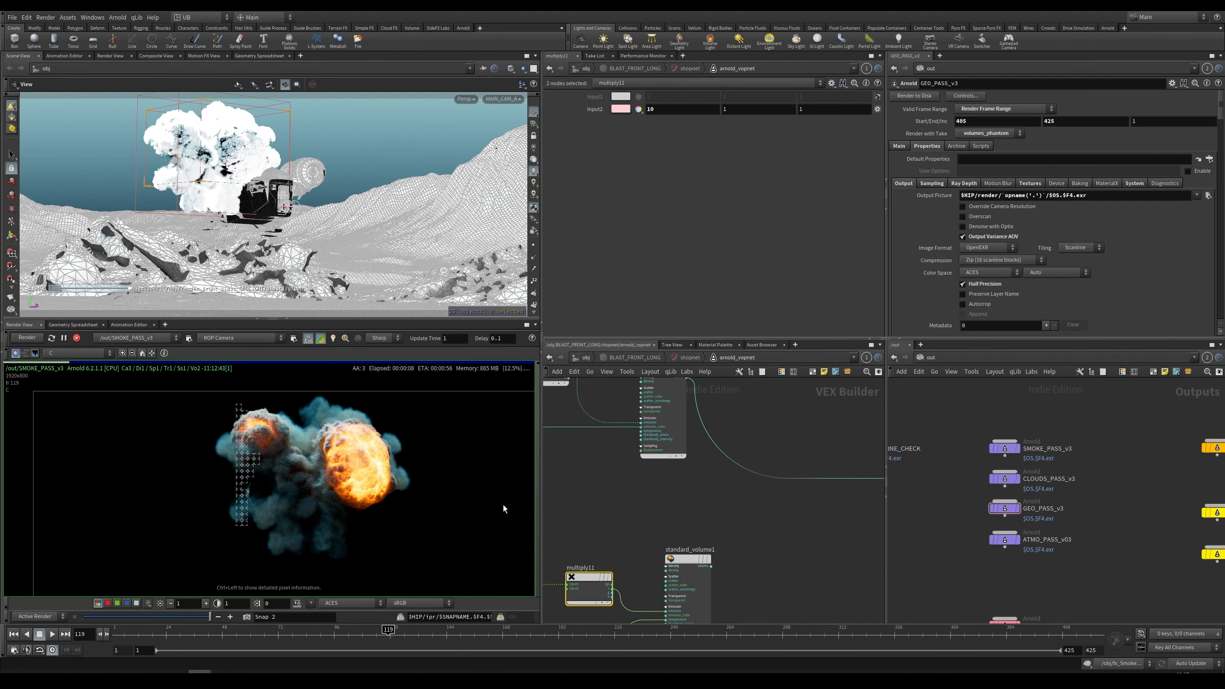
pyautogui.scroll(3, 427, 441)
pyautogui.moveTo(157, 615); pyautogui.dragTo(216, 626)
pyautogui.moveTo(399, 465); pyautogui.dragTo(330, 476, button='middle')
pyautogui.scroll(-3, 356, 471)
pyautogui.scroll(1, 330, 476)
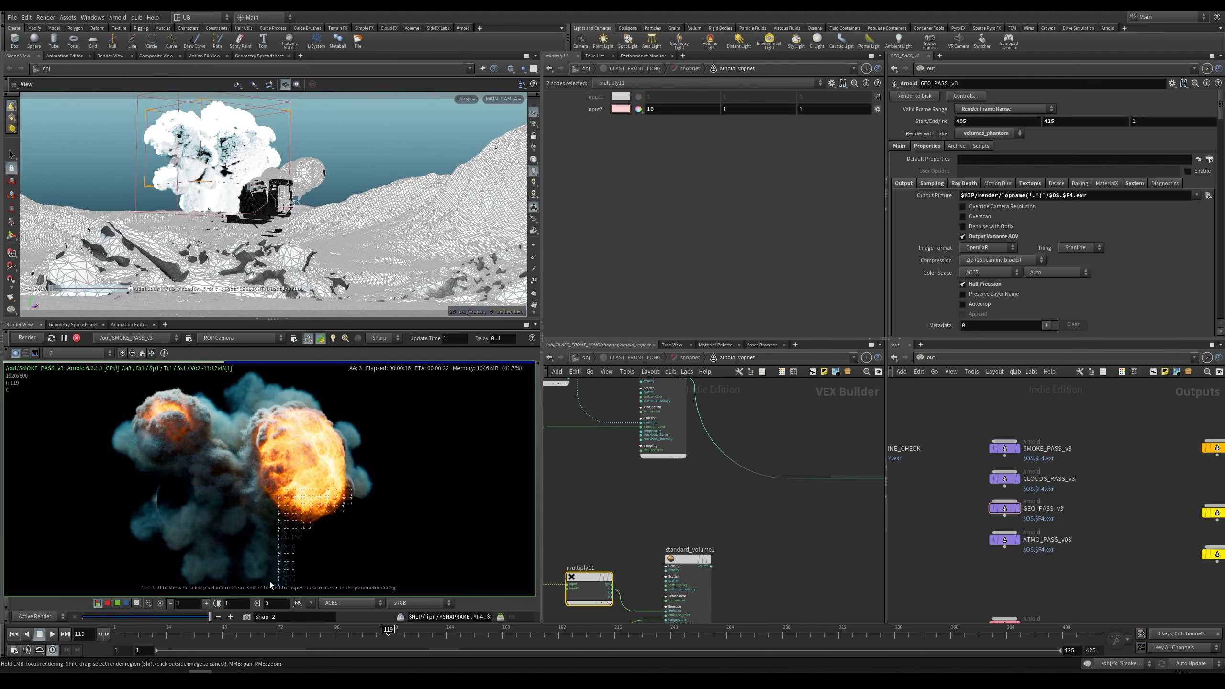
pyautogui.moveTo(623, 487)
pyautogui.mouseDown(button='middle')
pyautogui.moveTo(648, 511)
pyautogui.moveTo(620, 496)
pyautogui.moveTo(630, 486)
pyautogui.mouseUp(button='middle')
pyautogui.scroll(-2, 293, 496)
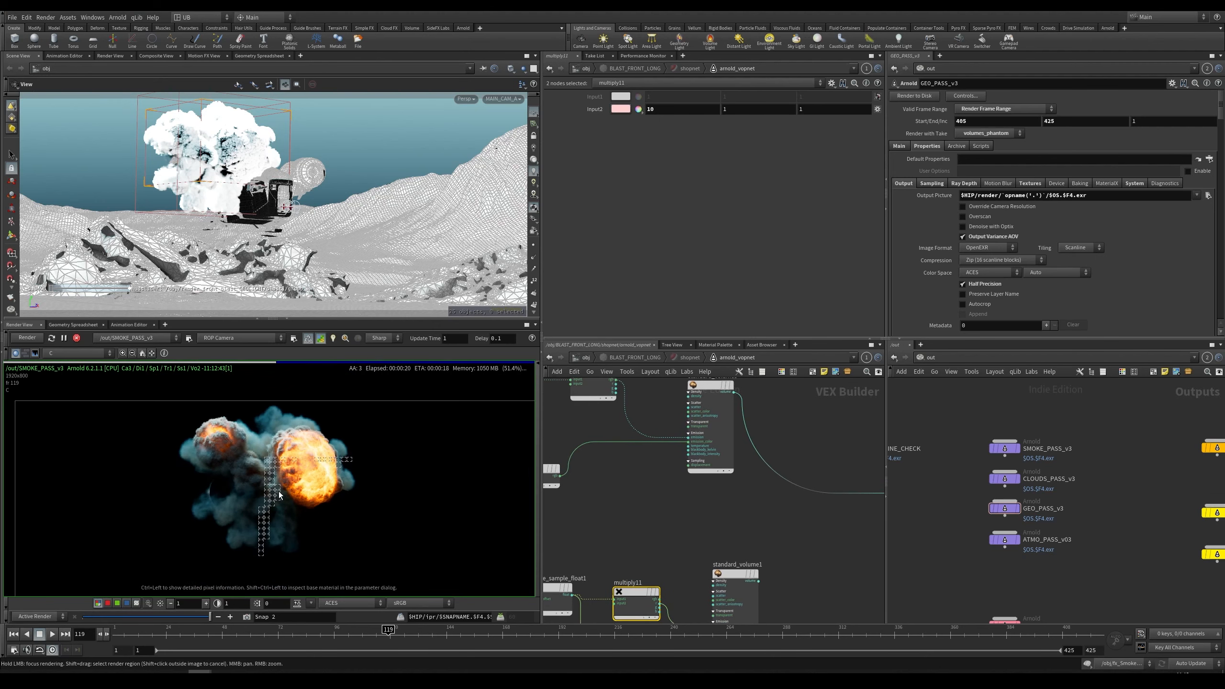
# Step: Display the emission AOV in the render view
pyautogui.click(77, 353)
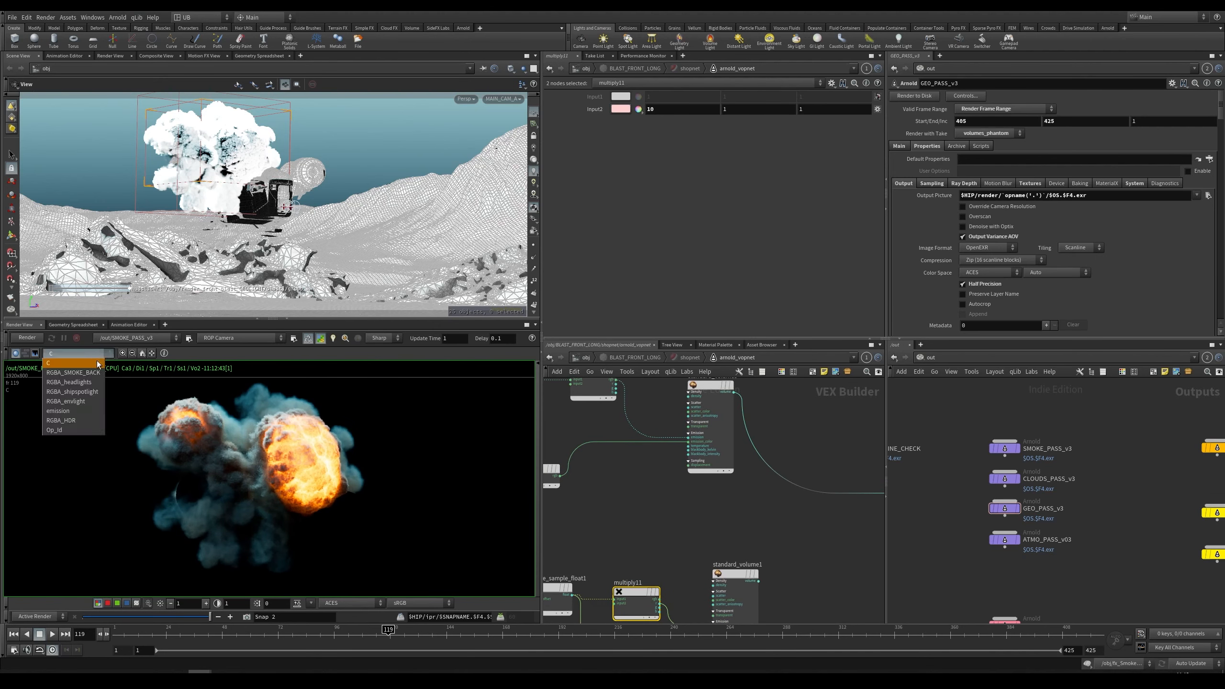
pyautogui.click(73, 408)
pyautogui.scroll(2, 313, 466)
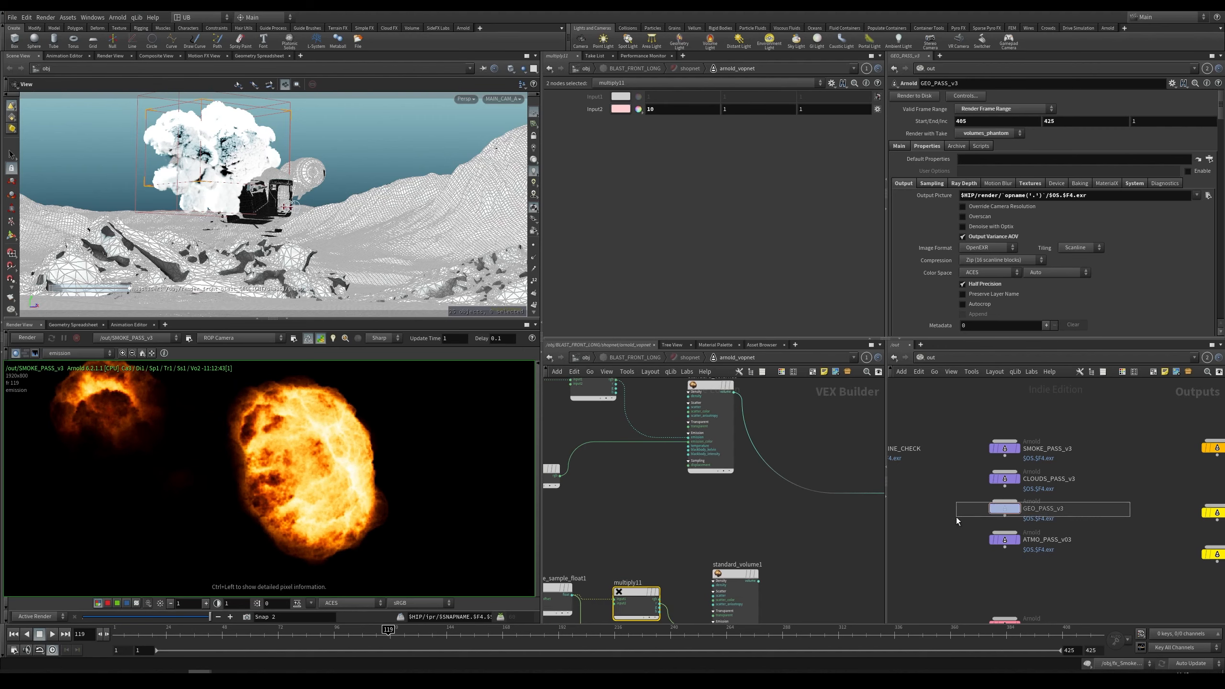
# Step: Inspect the SMOKE_PASS_v3 output AOV list for the emission AOV
pyautogui.moveTo(956, 517); pyautogui.dragTo(955, 517)
pyautogui.click(1004, 448)
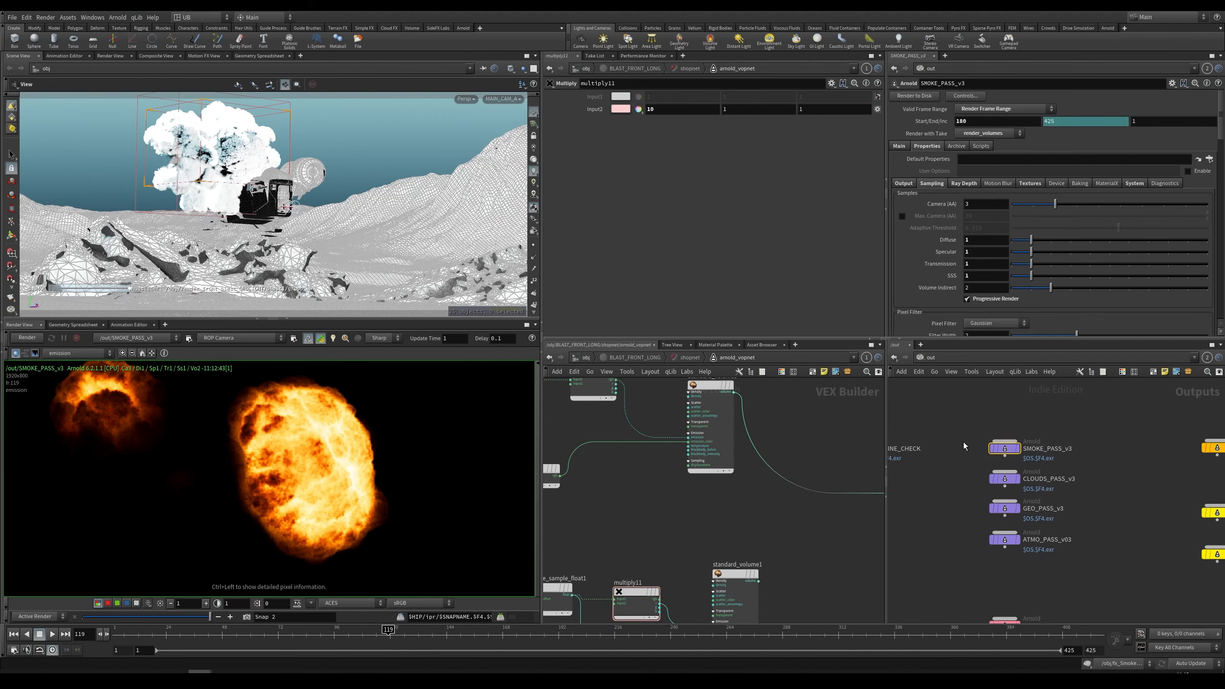
pyautogui.click(913, 183)
pyautogui.moveTo(1224, 141); pyautogui.dragTo(1223, 269)
pyautogui.moveTo(1025, 245); pyautogui.dragTo(954, 271)
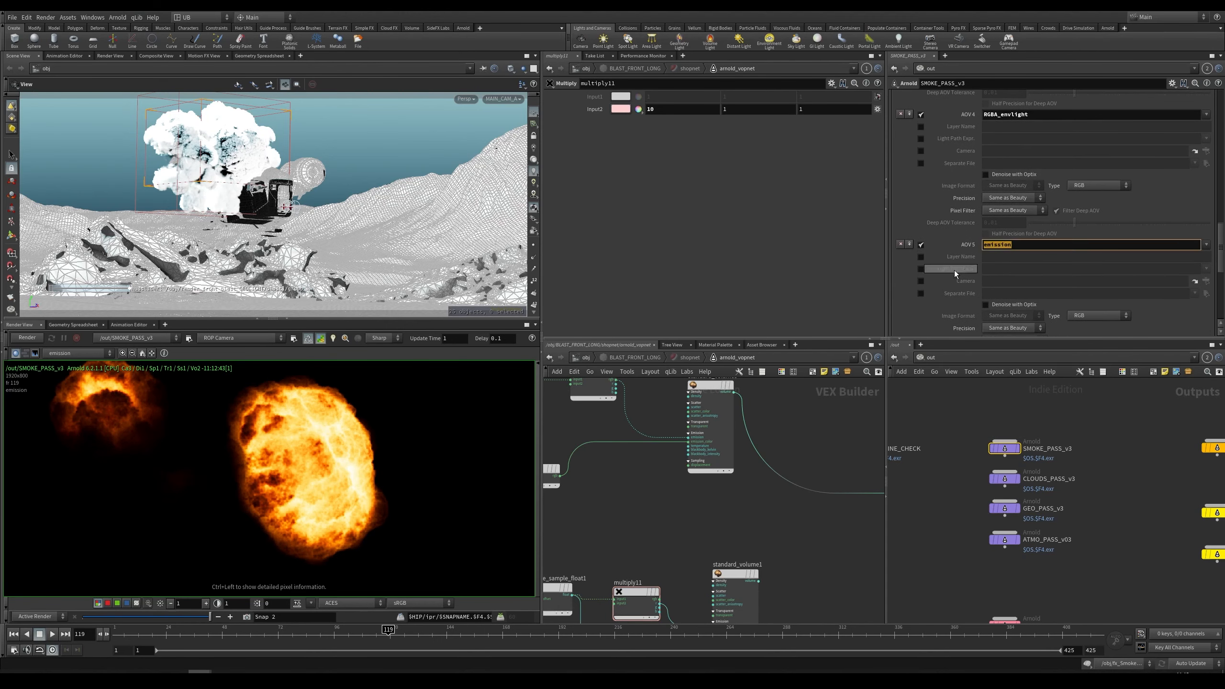
pyautogui.click(1016, 403)
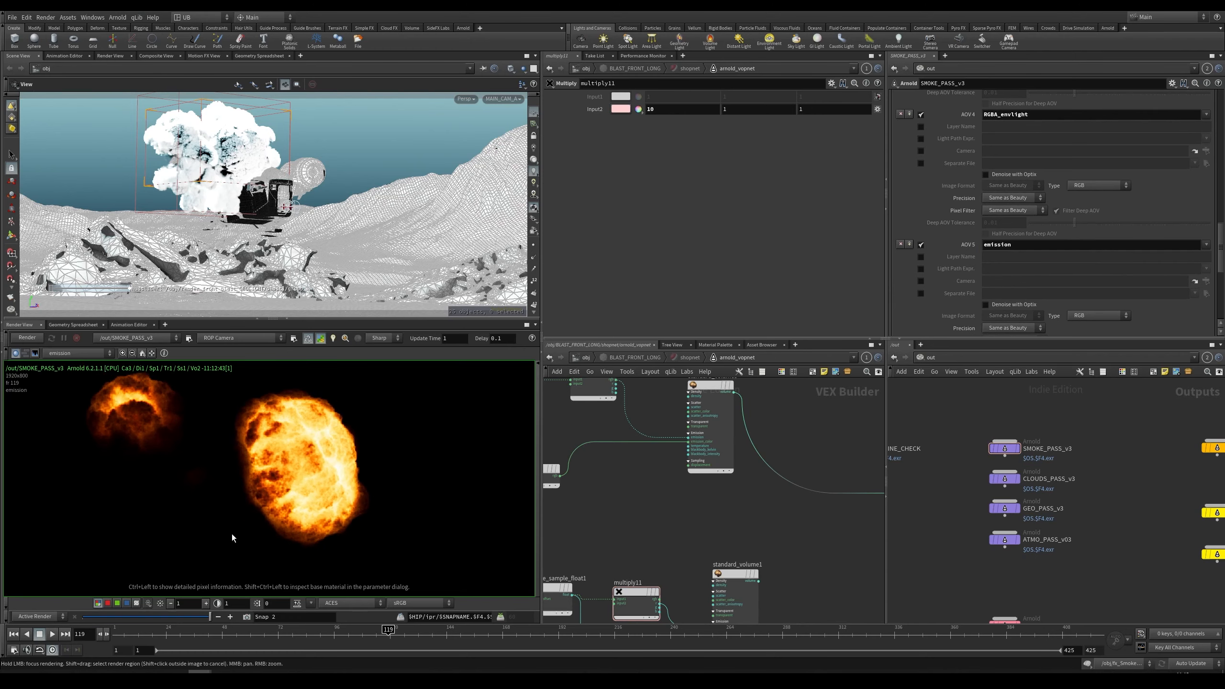
pyautogui.scroll(-2, 315, 459)
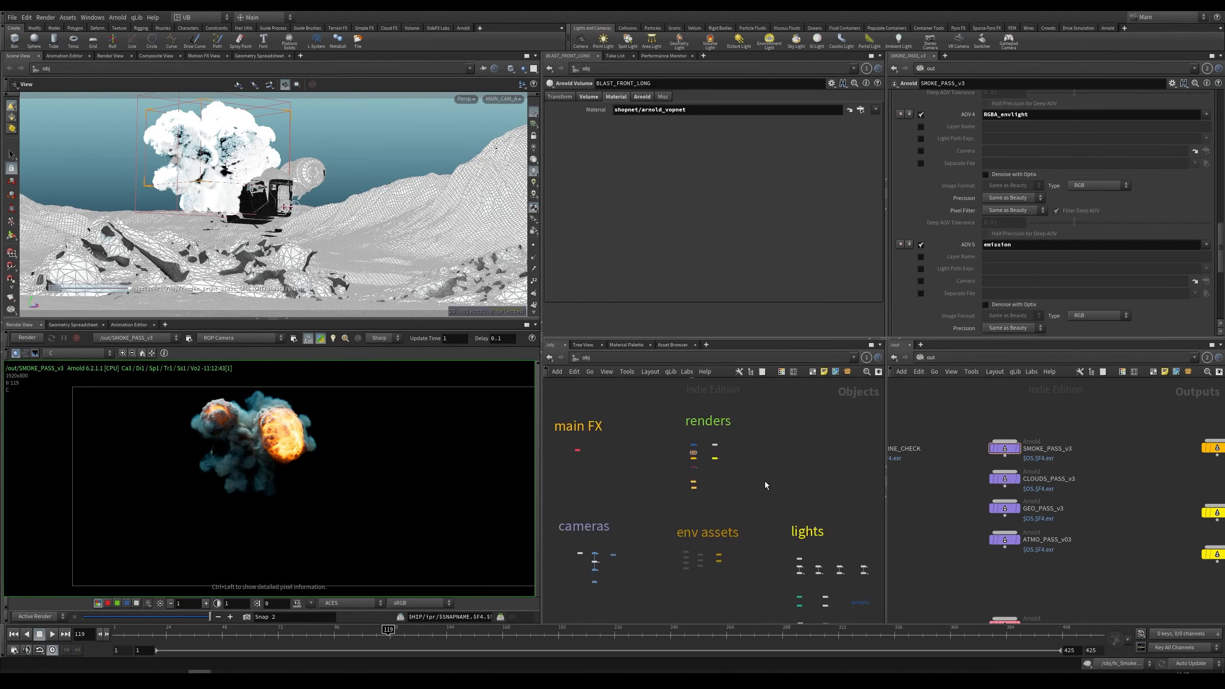
# Step: Select the SPOT_LIGTH_FRON_SHIP_LAMP light in the obj network and set its viewport Icon Scale to 20
pyautogui.scroll(-4, 766, 481)
pyautogui.scroll(4, 777, 481)
pyautogui.moveTo(854, 532); pyautogui.dragTo(811, 427, button='middle')
pyautogui.scroll(3, 791, 432)
pyautogui.moveTo(837, 399); pyautogui.dragTo(821, 443)
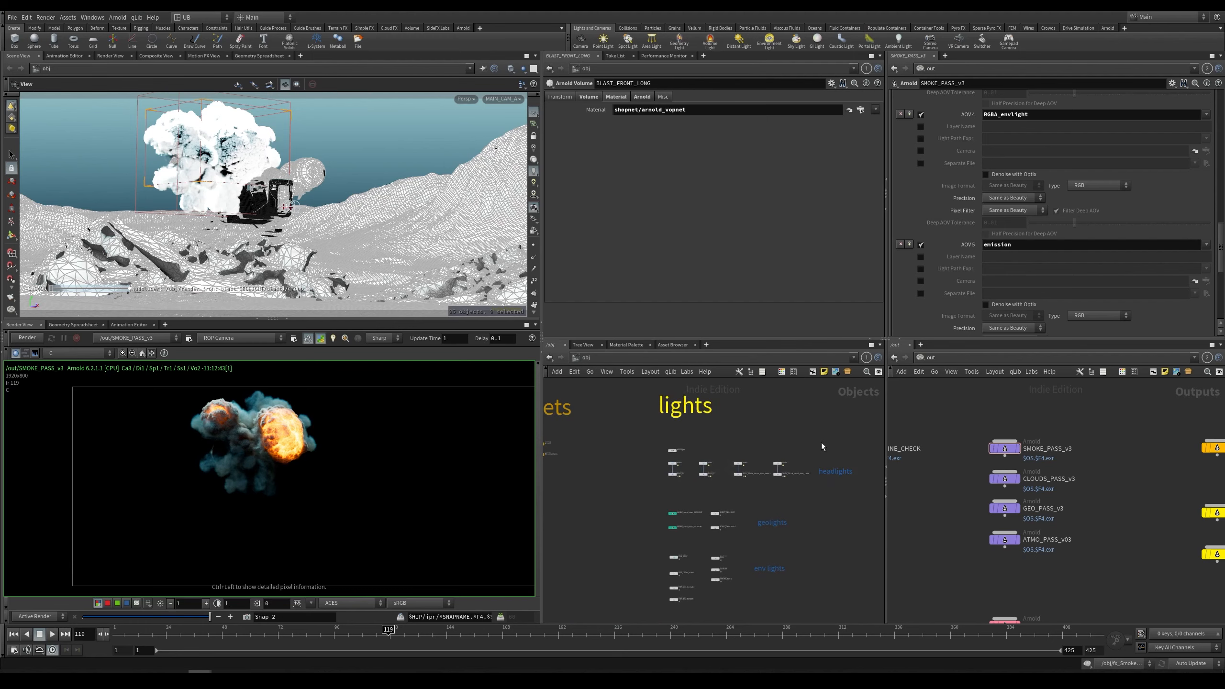
pyautogui.scroll(3, 821, 442)
pyautogui.scroll(8, 737, 439)
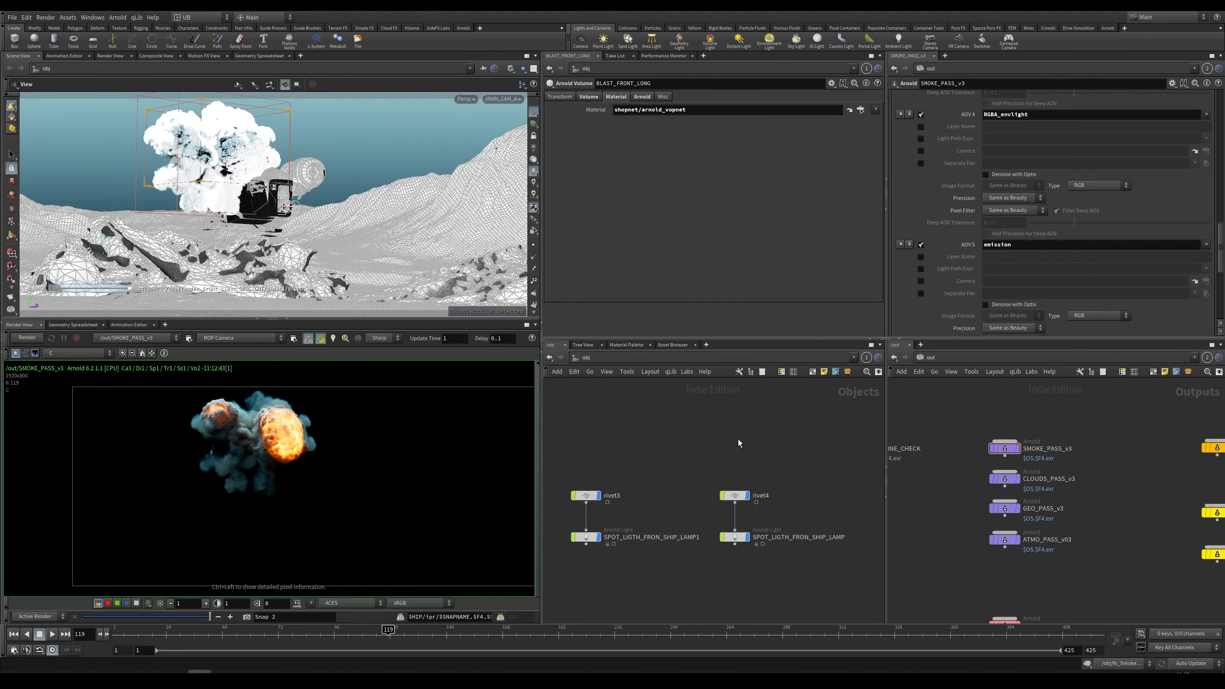
pyautogui.click(667, 467)
pyautogui.scroll(4, 783, 492)
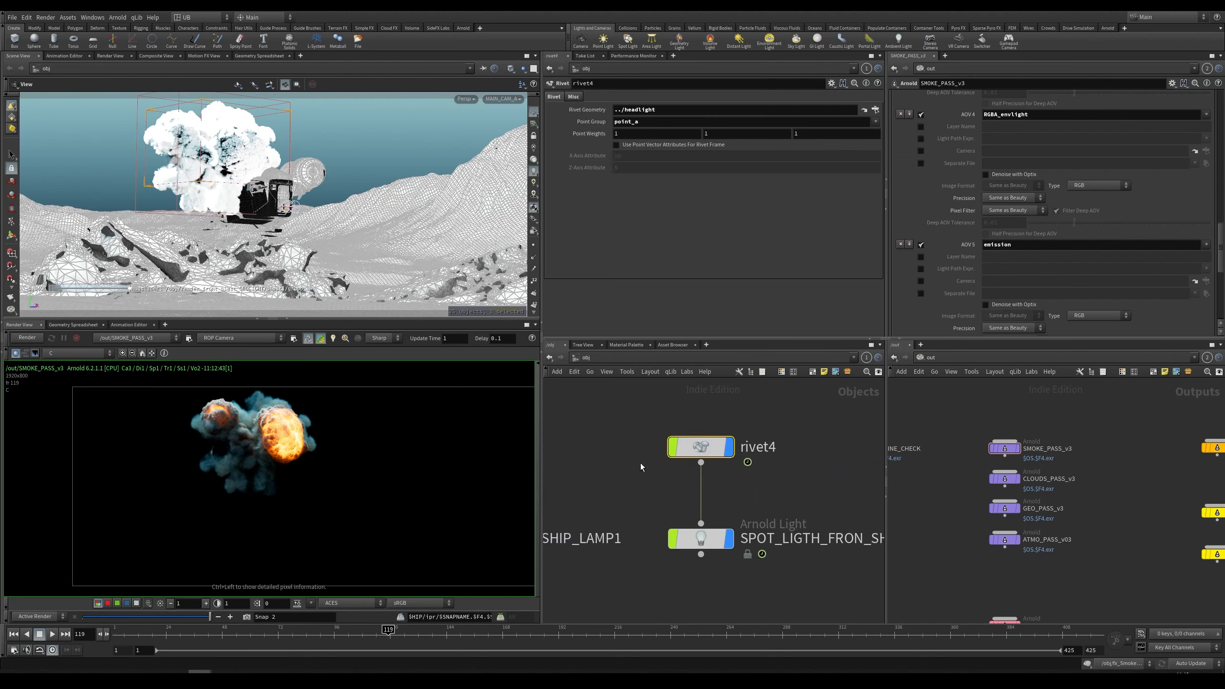
pyautogui.scroll(-2, 640, 463)
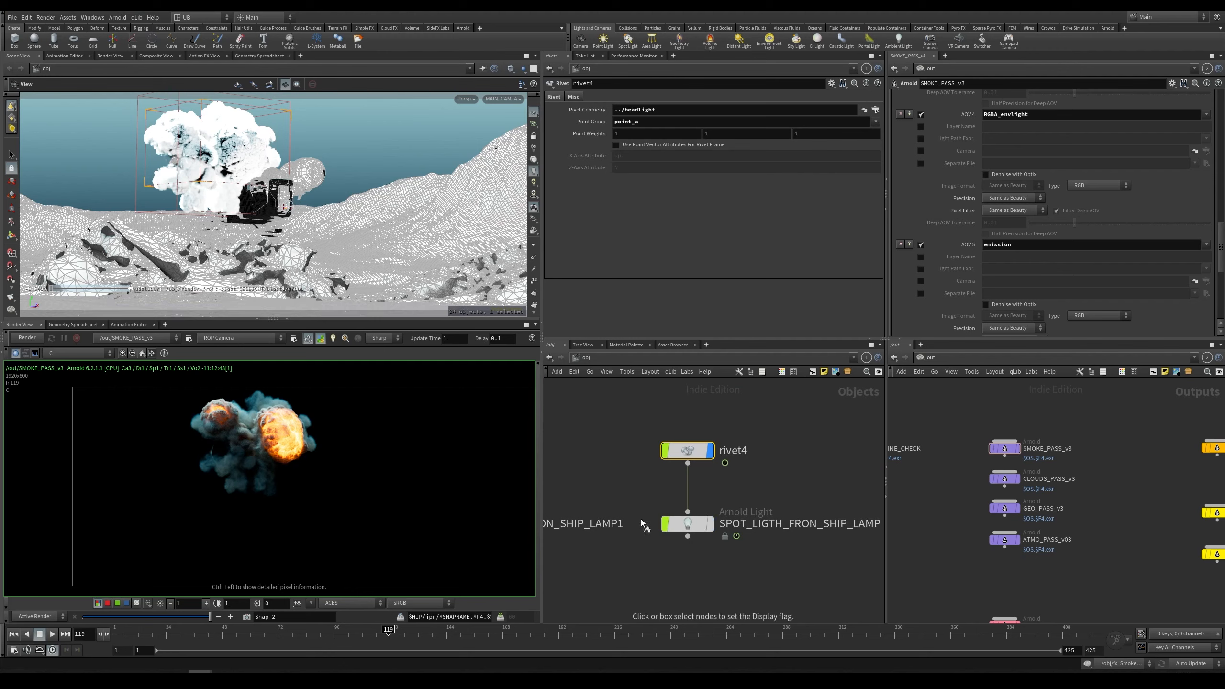
pyautogui.moveTo(706, 559); pyautogui.dragTo(616, 489)
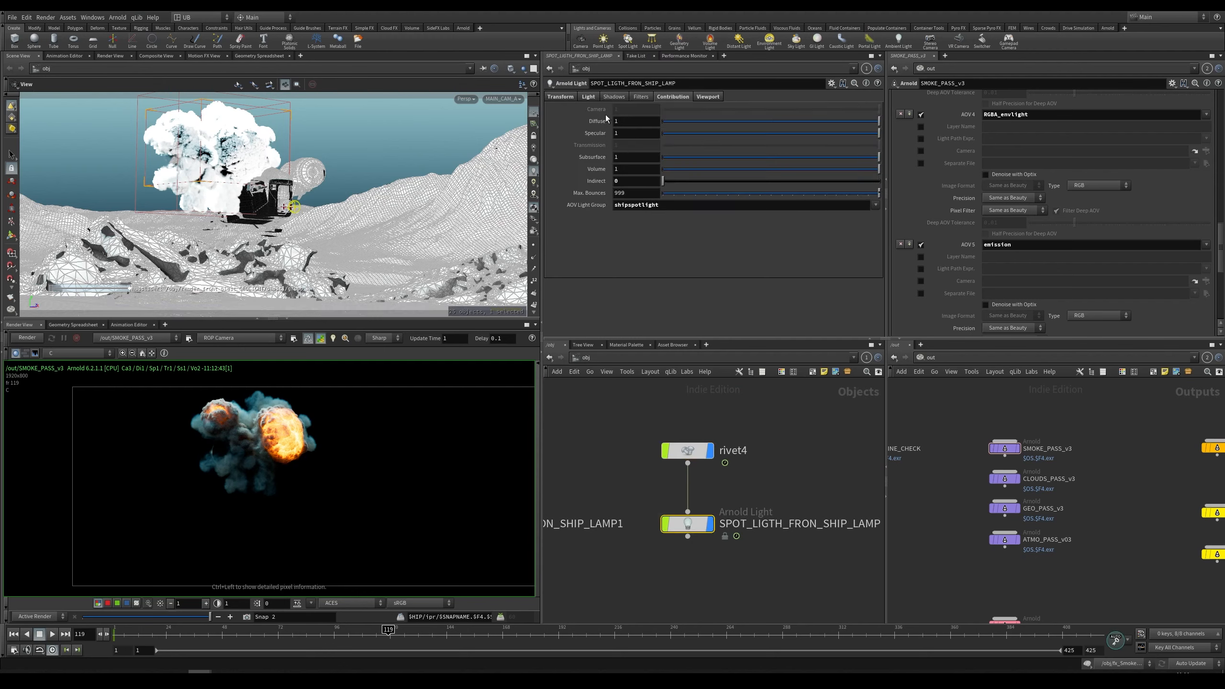
pyautogui.click(708, 97)
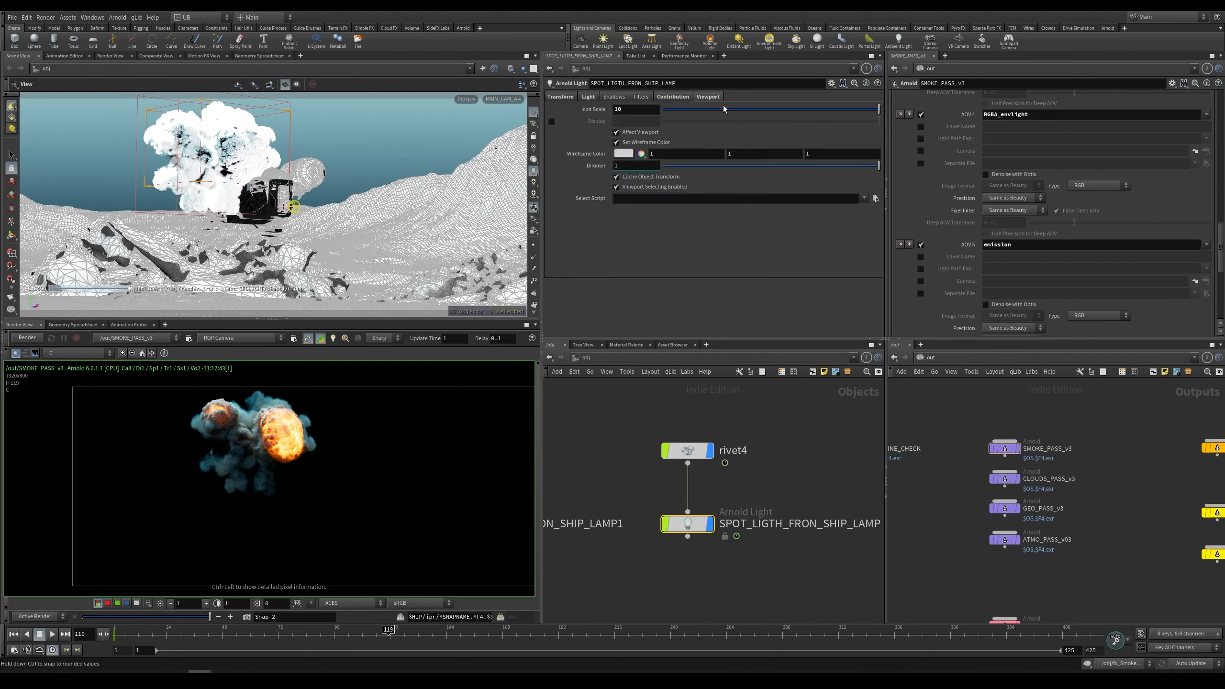
pyautogui.moveTo(633, 110); pyautogui.dragTo(597, 114)
pyautogui.write('20')
pyautogui.press('Return')
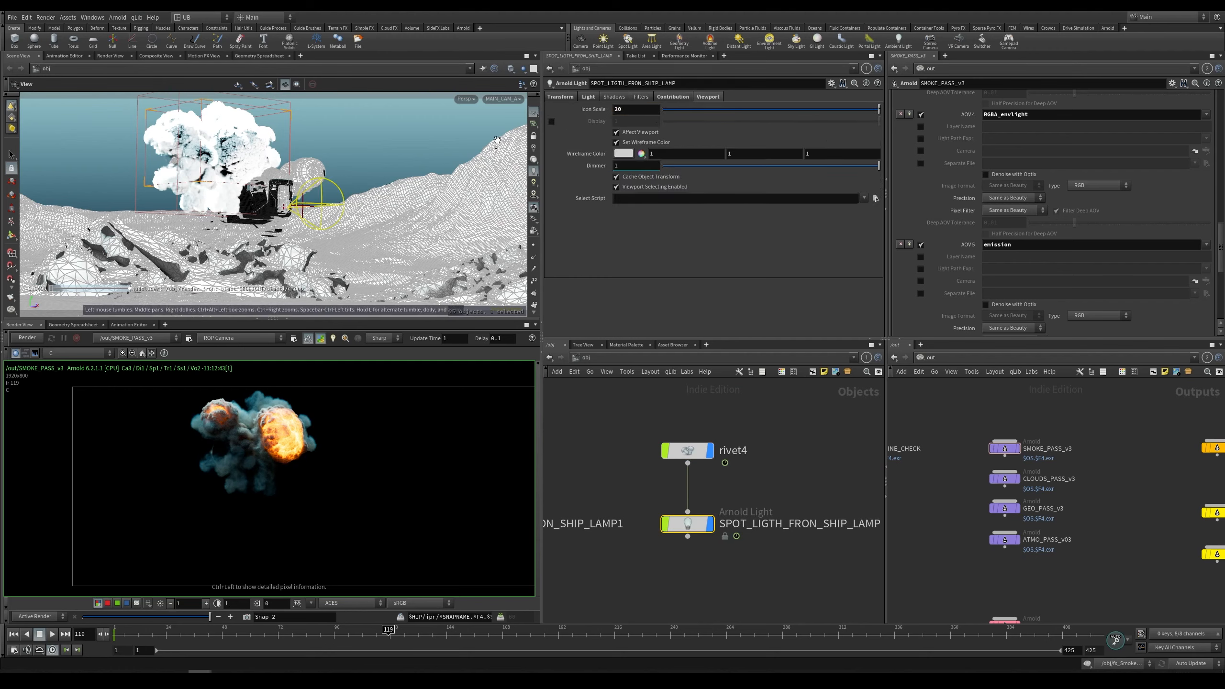
# Step: Set the current frame to 96 and return to the lights network
pyautogui.click(620, 457)
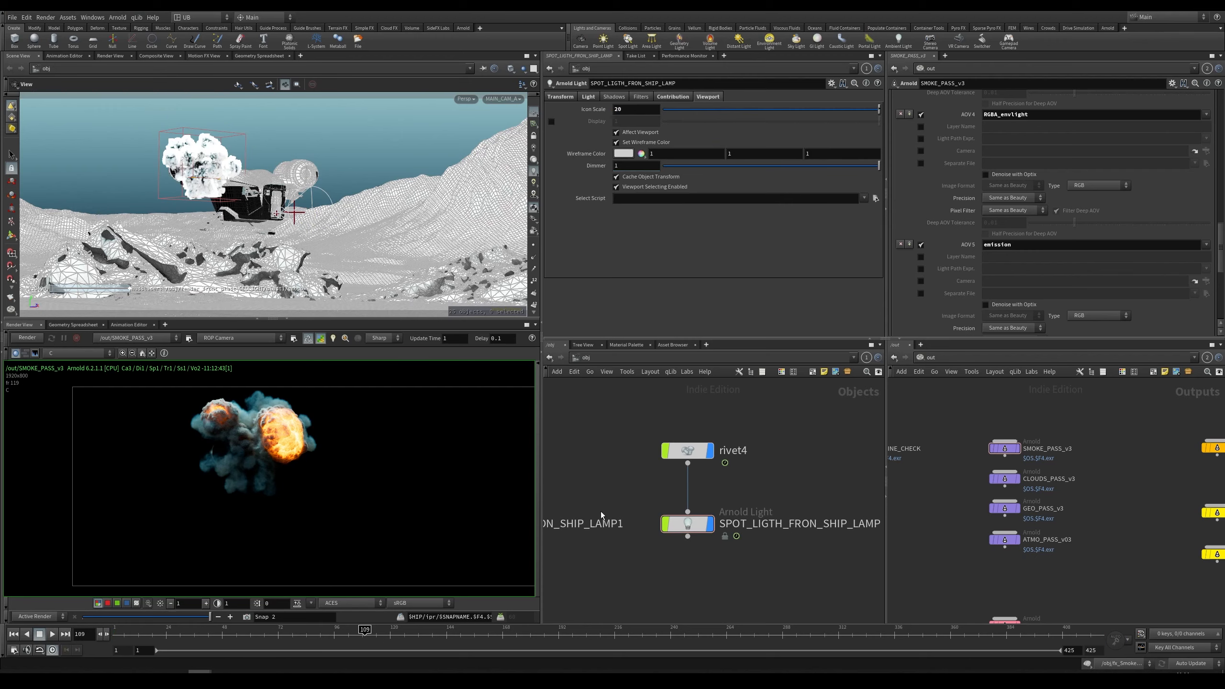
pyautogui.click(333, 634)
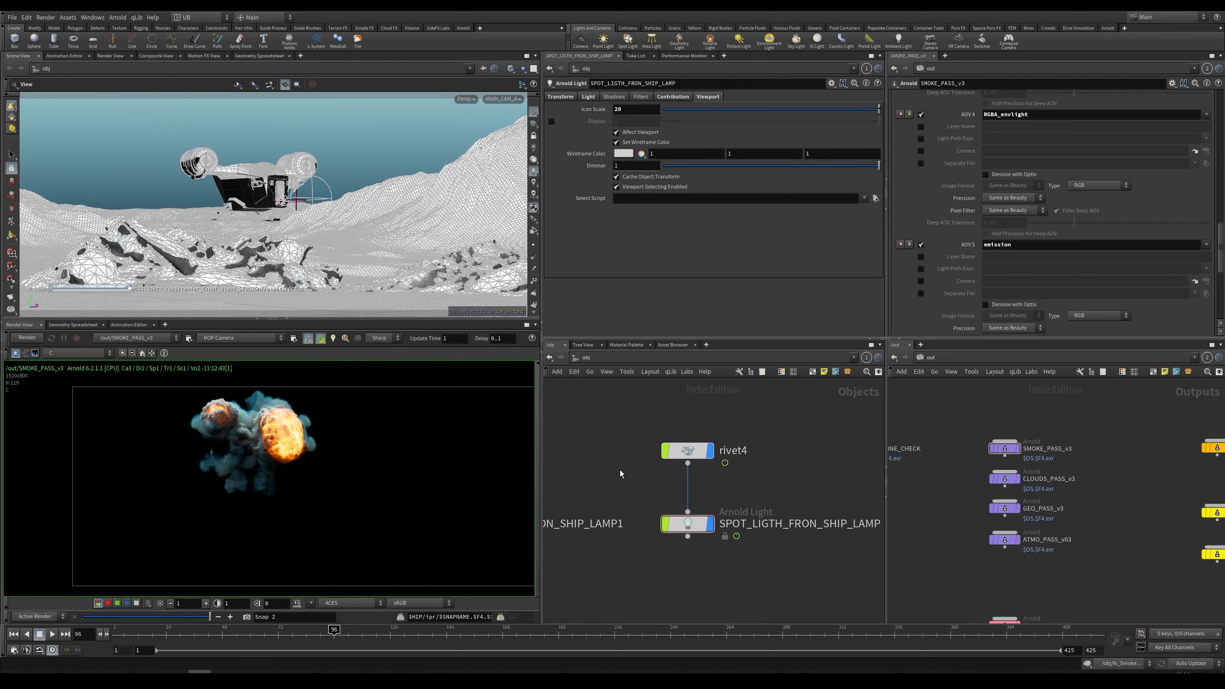
pyautogui.moveTo(630, 425); pyautogui.dragTo(726, 504, button='middle')
pyautogui.scroll(-6, 699, 502)
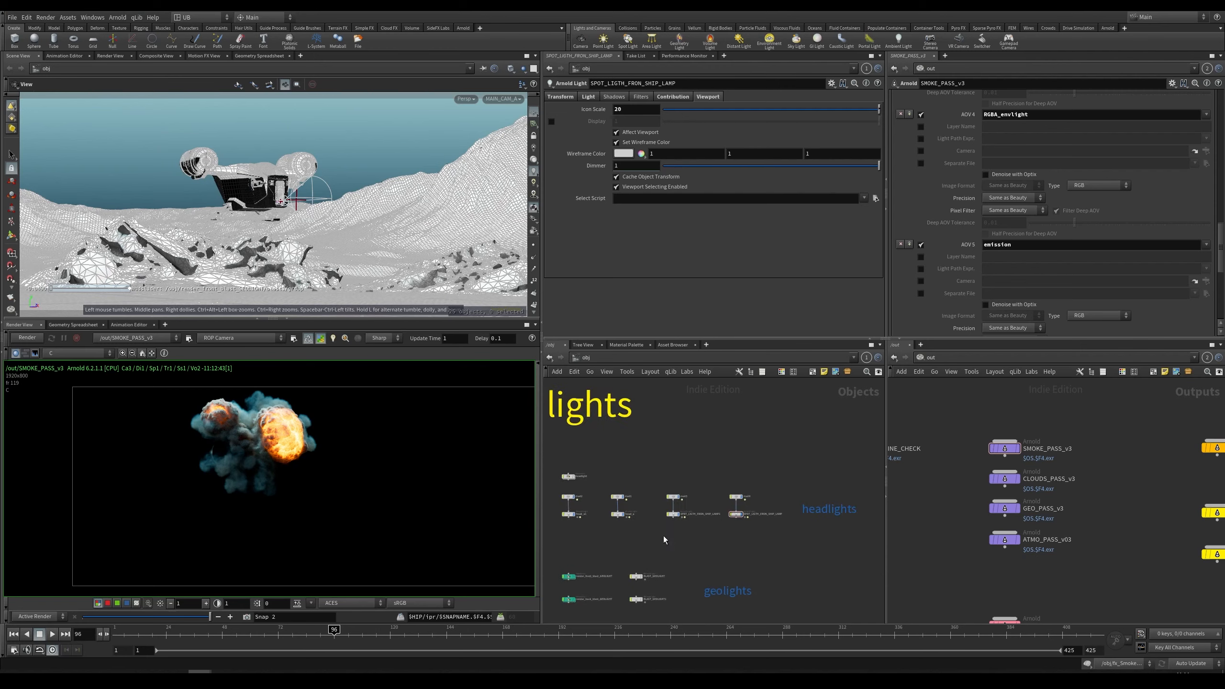
# Step: Inspect the lights in the lights network, including the ADV Light Group of HDR_BG_RENDER
pyautogui.moveTo(664, 538); pyautogui.dragTo(752, 406, button='middle')
pyautogui.scroll(4, 699, 513)
pyautogui.moveTo(701, 515); pyautogui.dragTo(715, 481, button='middle')
pyautogui.click(629, 477)
pyautogui.moveTo(646, 524); pyautogui.dragTo(656, 460, button='middle')
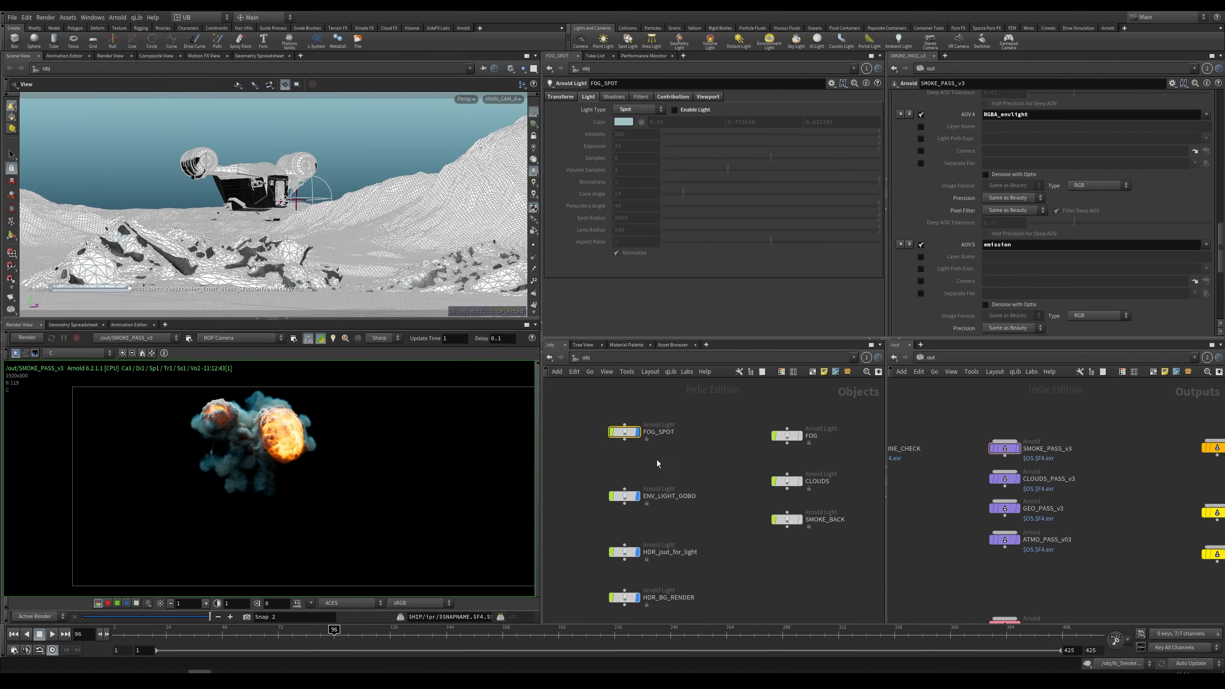
pyautogui.moveTo(598, 460); pyautogui.dragTo(598, 461)
pyautogui.moveTo(703, 402); pyautogui.dragTo(597, 446)
pyautogui.moveTo(697, 466); pyautogui.dragTo(558, 525)
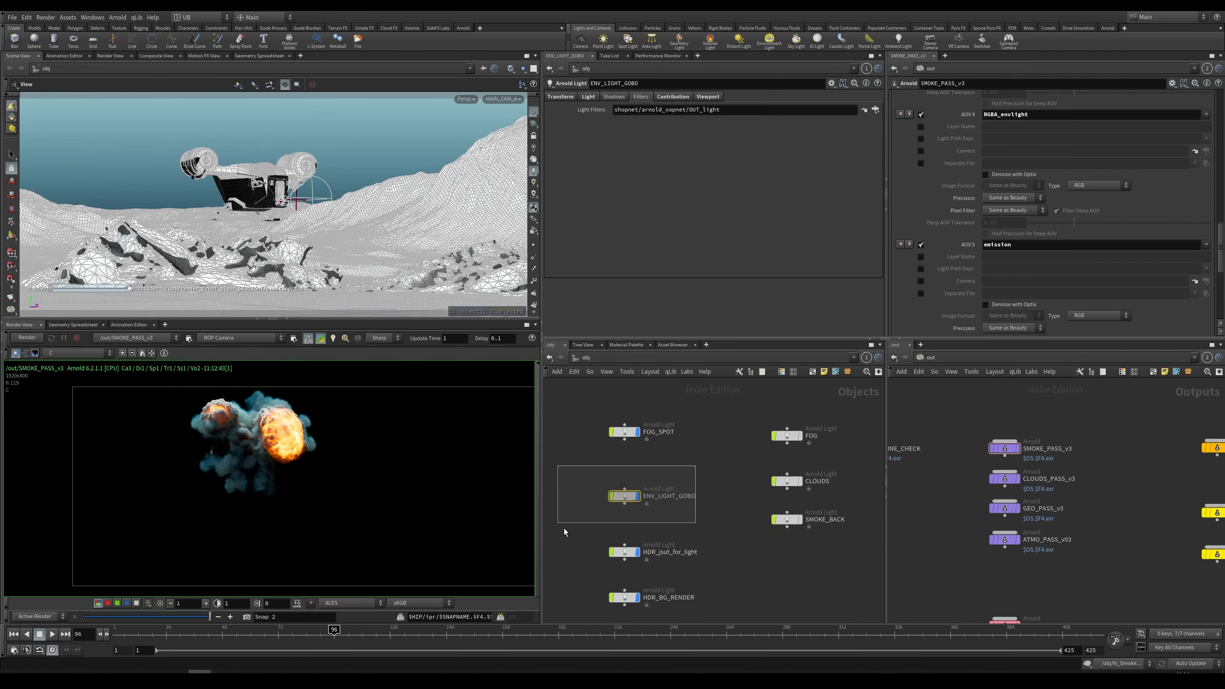
pyautogui.moveTo(692, 476); pyautogui.dragTo(688, 447, button='middle')
pyautogui.moveTo(687, 506); pyautogui.dragTo(685, 467, button='middle')
pyautogui.moveTo(685, 467); pyautogui.dragTo(613, 517)
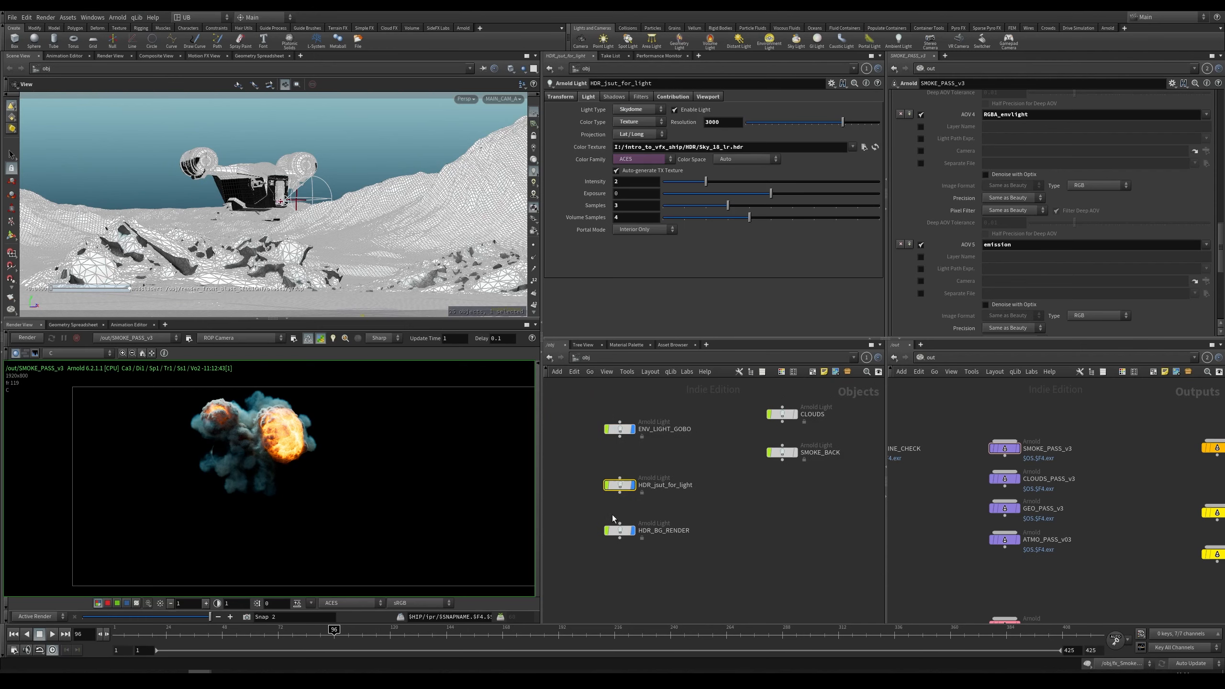
pyautogui.moveTo(698, 514); pyautogui.dragTo(620, 566)
pyautogui.moveTo(696, 512); pyautogui.dragTo(561, 564)
pyautogui.moveTo(724, 485); pyautogui.dragTo(725, 493, button='middle')
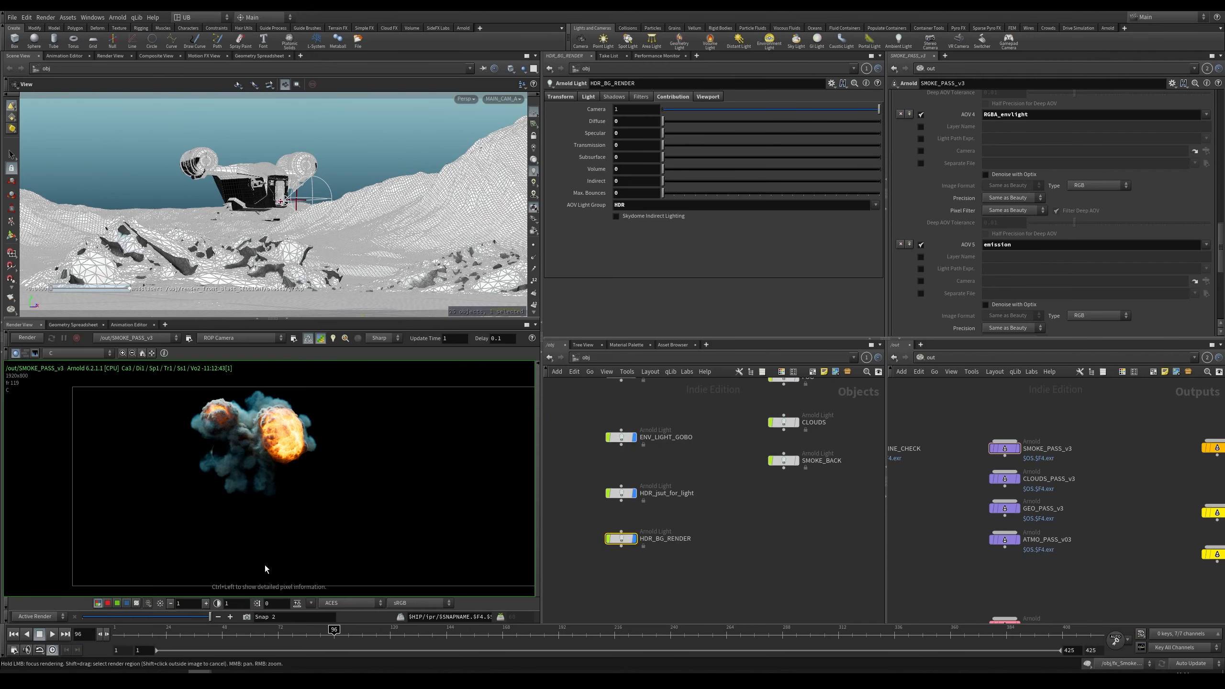
# Step: Render the ATMO_PASS_v03 output in the render view
pyautogui.moveTo(389, 481); pyautogui.dragTo(327, 481, button='middle')
pyautogui.scroll(-1, 327, 482)
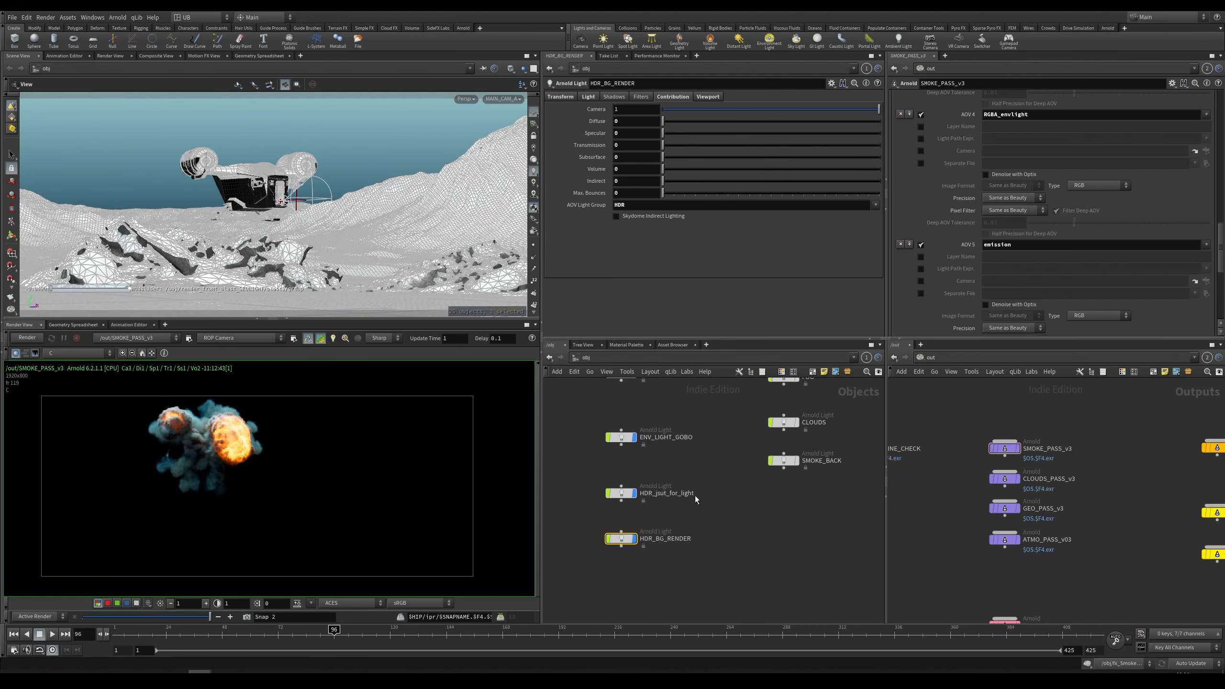
pyautogui.scroll(-6, 722, 519)
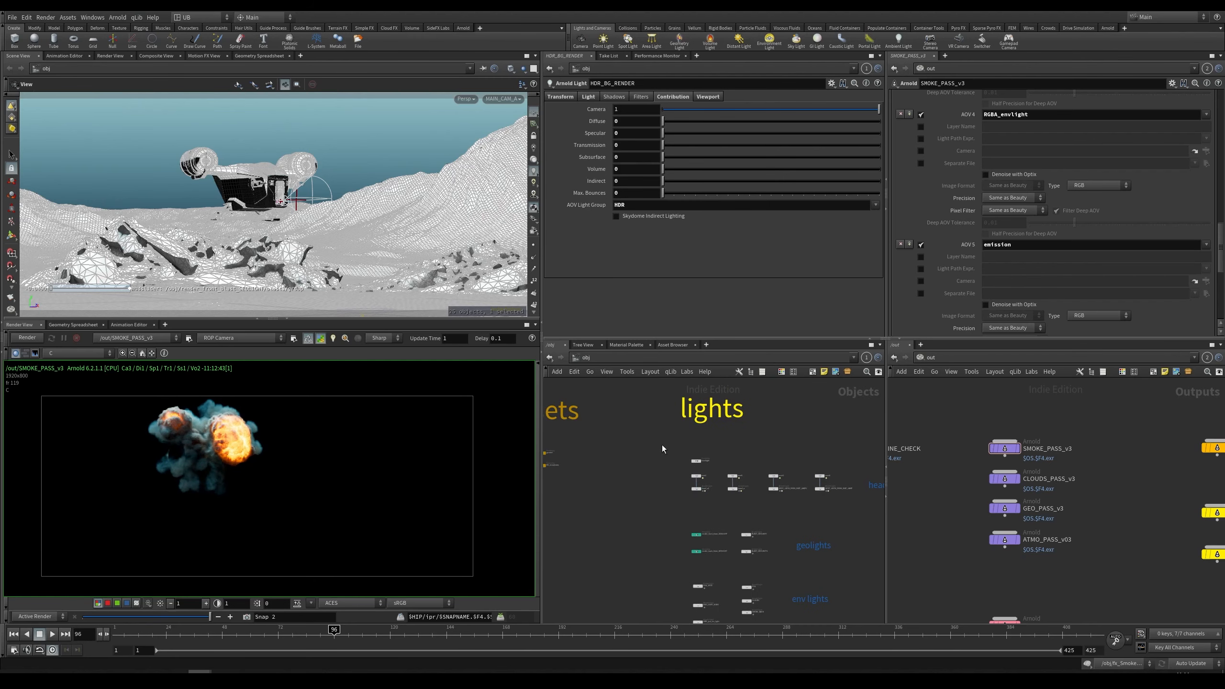
pyautogui.moveTo(647, 482)
pyautogui.mouseDown(button='middle')
pyautogui.moveTo(658, 512)
pyautogui.moveTo(664, 470)
pyautogui.mouseUp(button='middle')
pyautogui.scroll(1, 1044, 580)
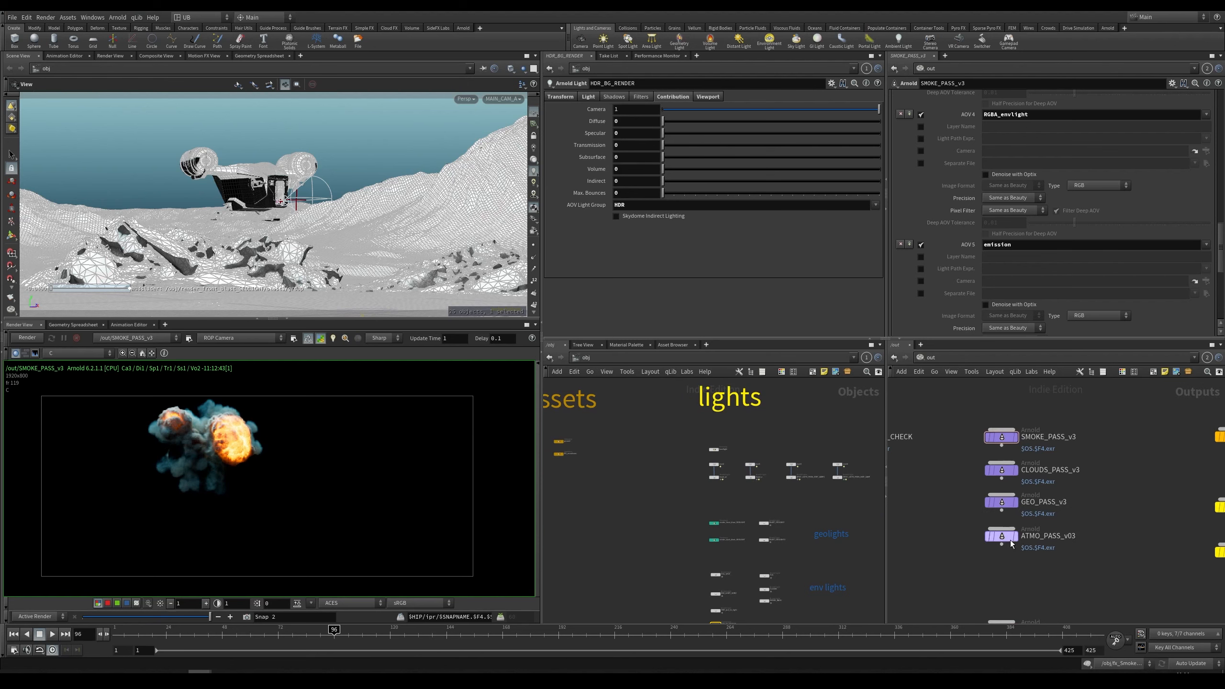
pyautogui.moveTo(1004, 538); pyautogui.dragTo(414, 519)
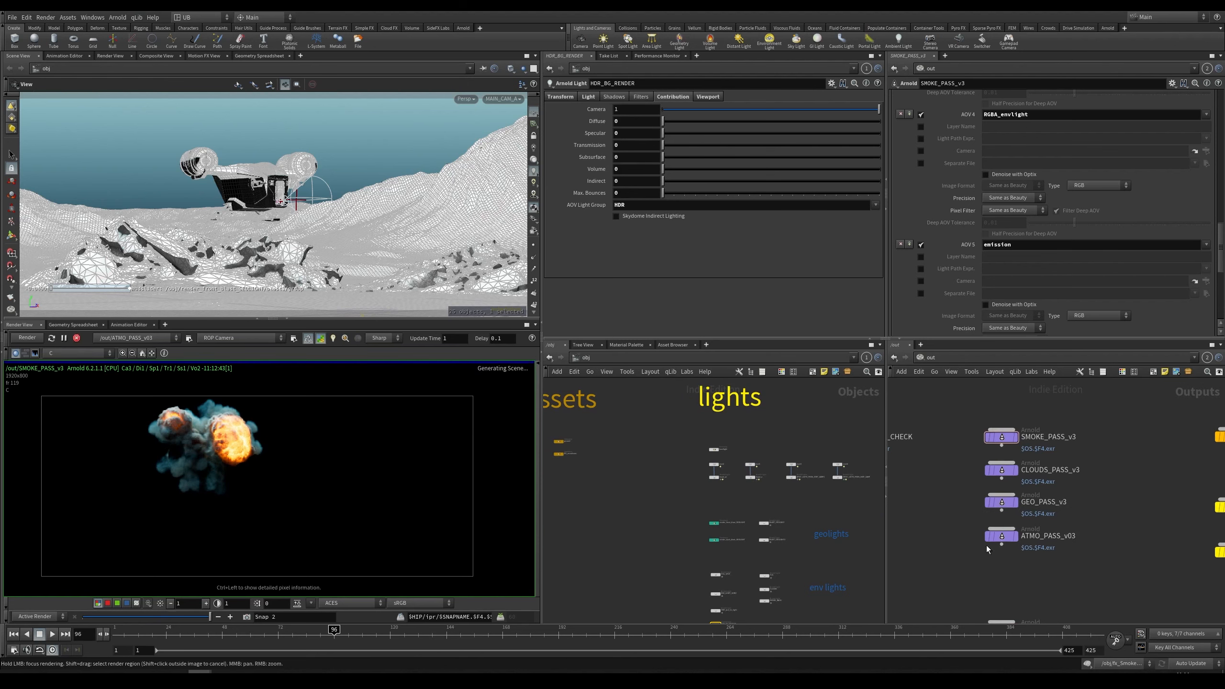
# Step: Select the atmos geometry in the renders network and inspect its Arnold visibility settings
pyautogui.moveTo(654, 487); pyautogui.dragTo(703, 570, button='middle')
pyautogui.moveTo(743, 419)
pyautogui.mouseDown(button='middle')
pyautogui.moveTo(699, 532)
pyautogui.moveTo(845, 469)
pyautogui.moveTo(777, 456)
pyautogui.moveTo(725, 508)
pyautogui.mouseUp(button='middle')
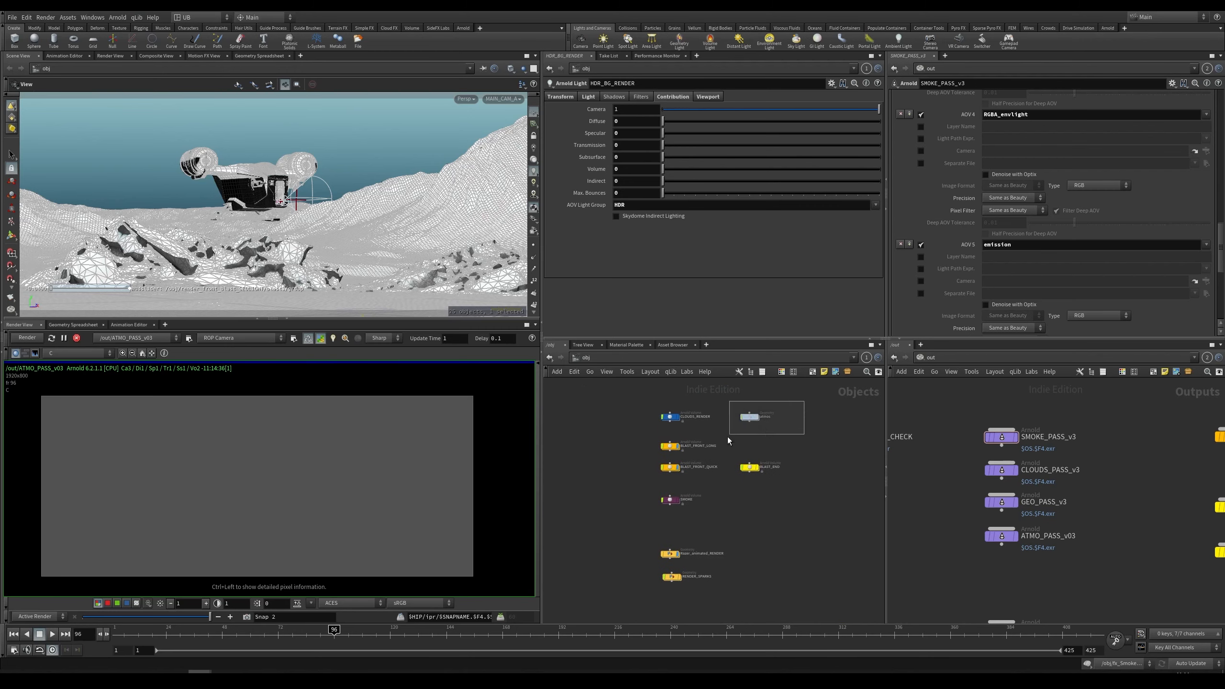
pyautogui.moveTo(727, 439); pyautogui.dragTo(728, 440)
pyautogui.moveTo(782, 439); pyautogui.dragTo(741, 461, button='middle')
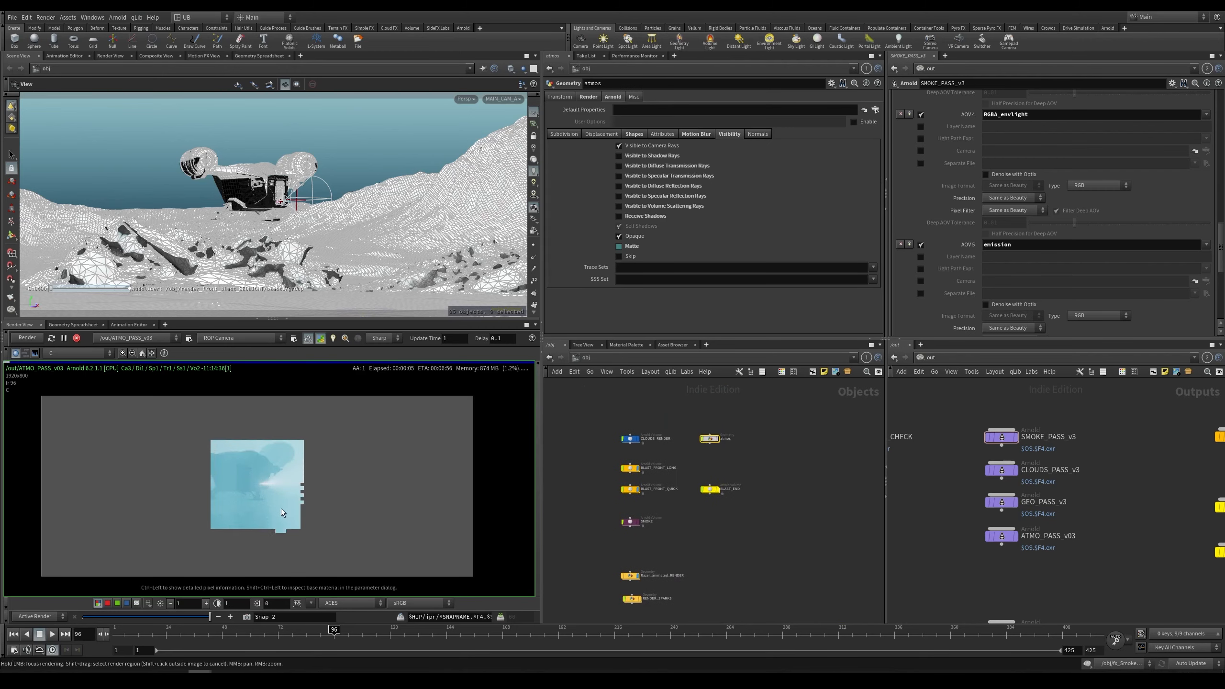
pyautogui.scroll(2, 265, 500)
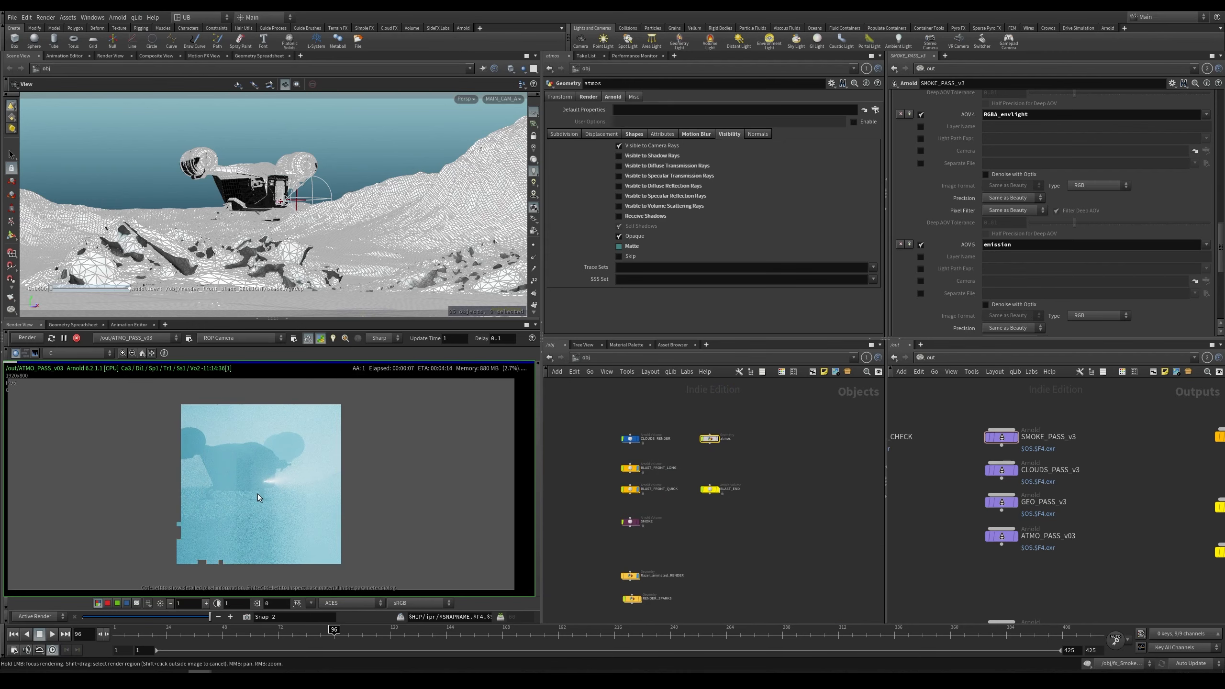
pyautogui.scroll(-1, 272, 493)
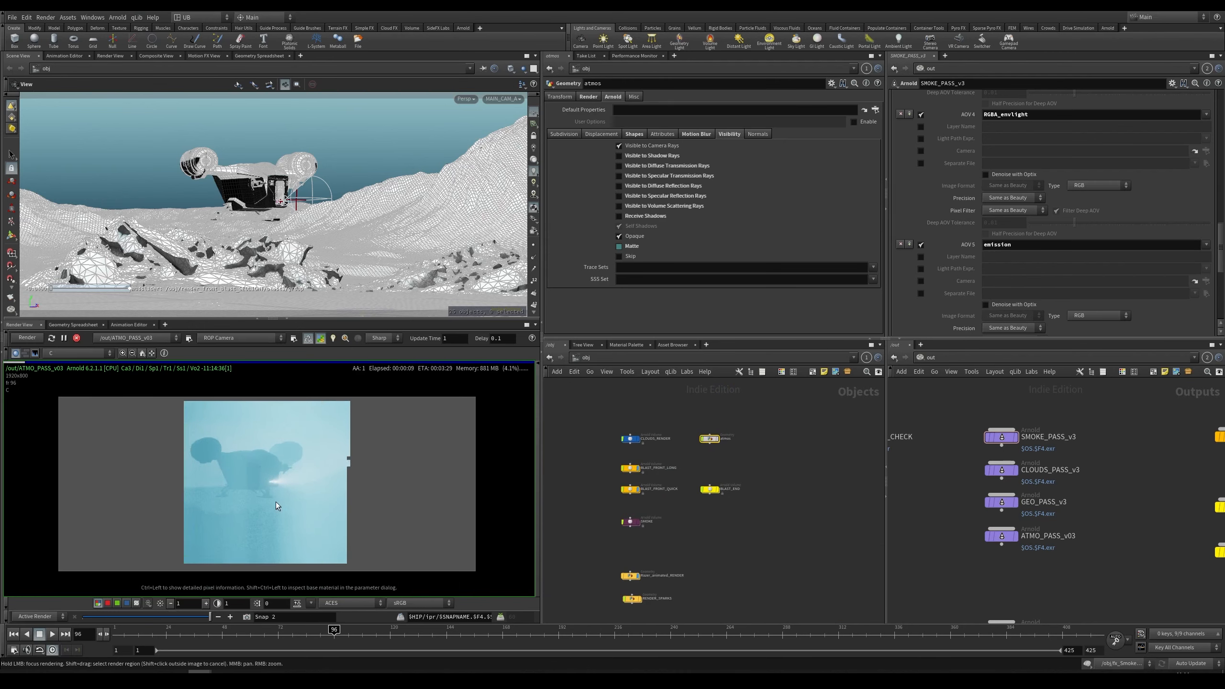
# Step: Temporarily display the atmos volume box in the viewport and frame it
pyautogui.press('Escape')
pyautogui.click(766, 427)
pyautogui.click(717, 438)
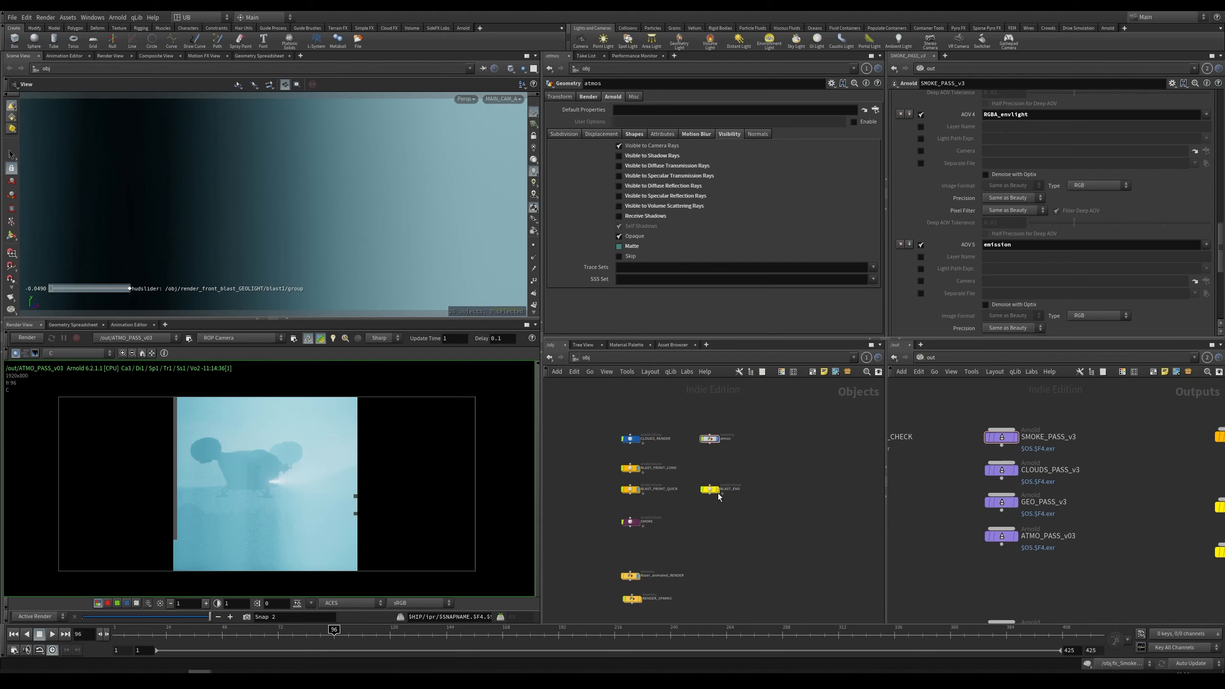
pyautogui.hotkey('space', 'h')
pyautogui.moveTo(364, 231); pyautogui.dragTo(401, 178)
pyautogui.scroll(5, 371, 255)
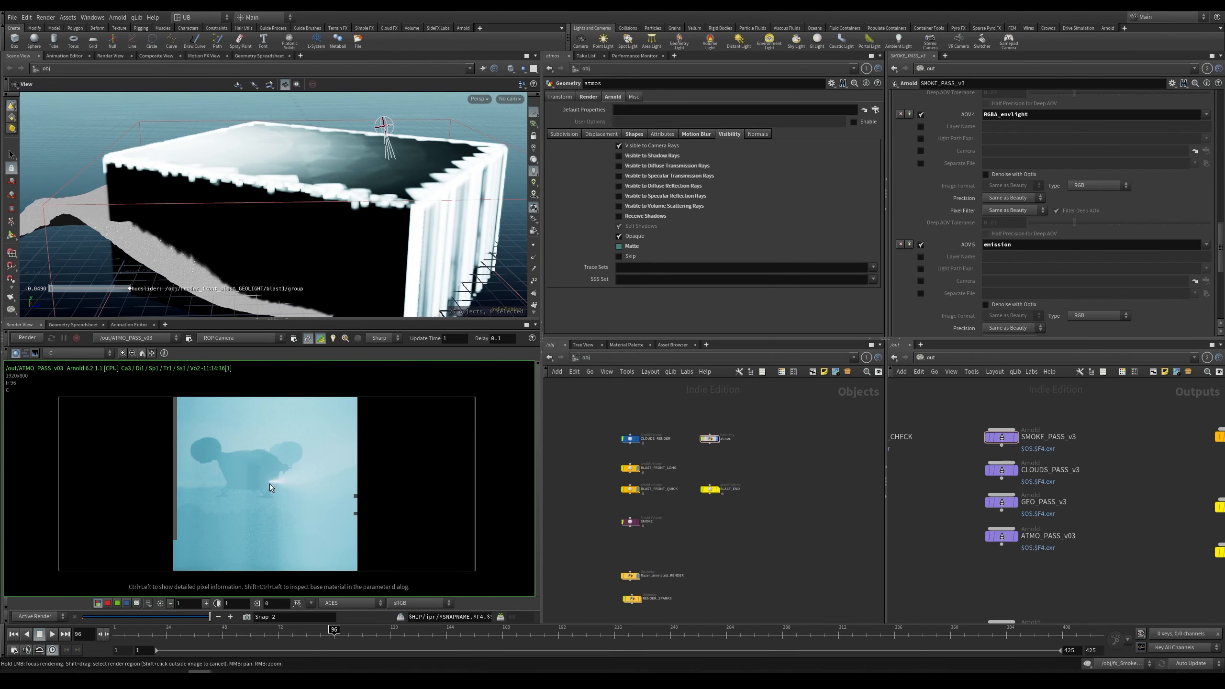
pyautogui.scroll(3, 270, 482)
pyautogui.scroll(3, 317, 450)
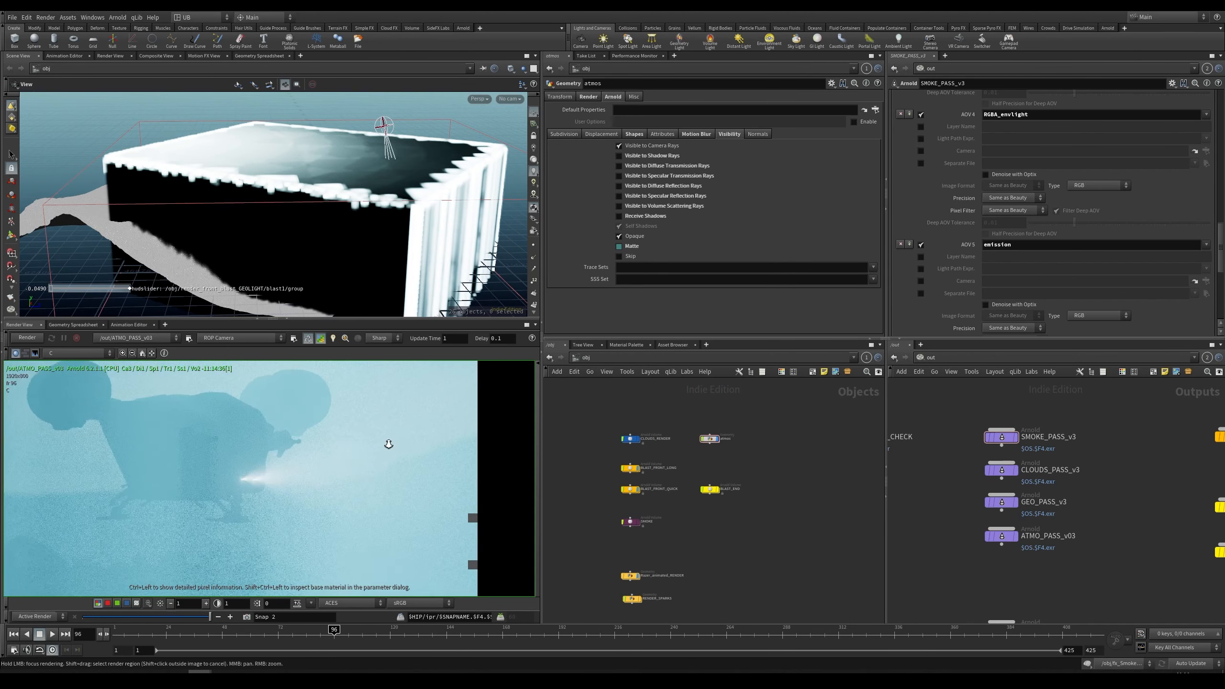
pyautogui.hotkey('ctrl', '\\')
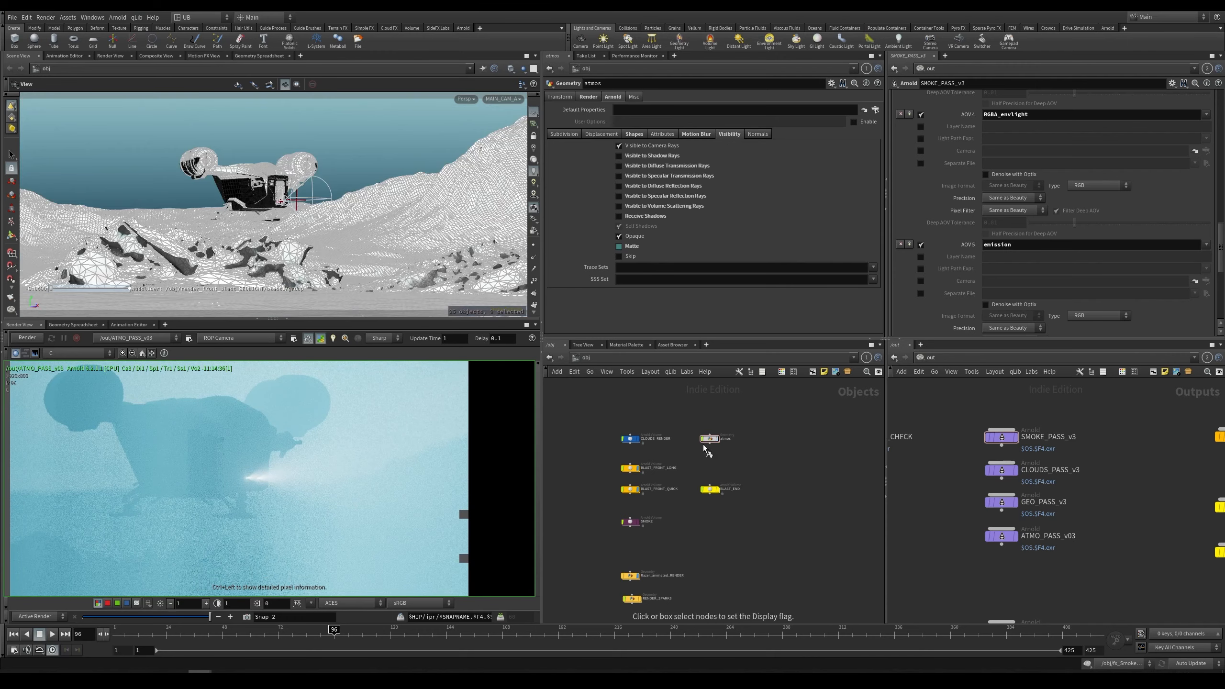
pyautogui.scroll(-4, 255, 509)
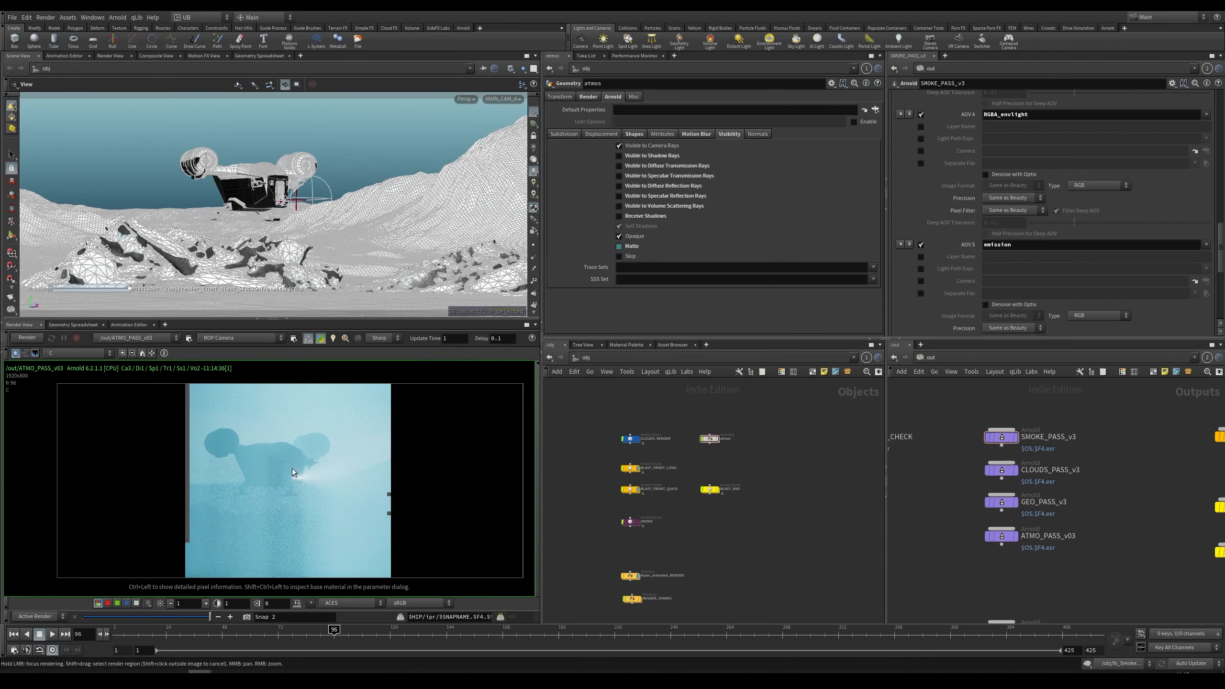
# Step: Browse the obj network overview and the clouds and renders subnetworks
pyautogui.moveTo(297, 503); pyautogui.dragTo(289, 493, button='middle')
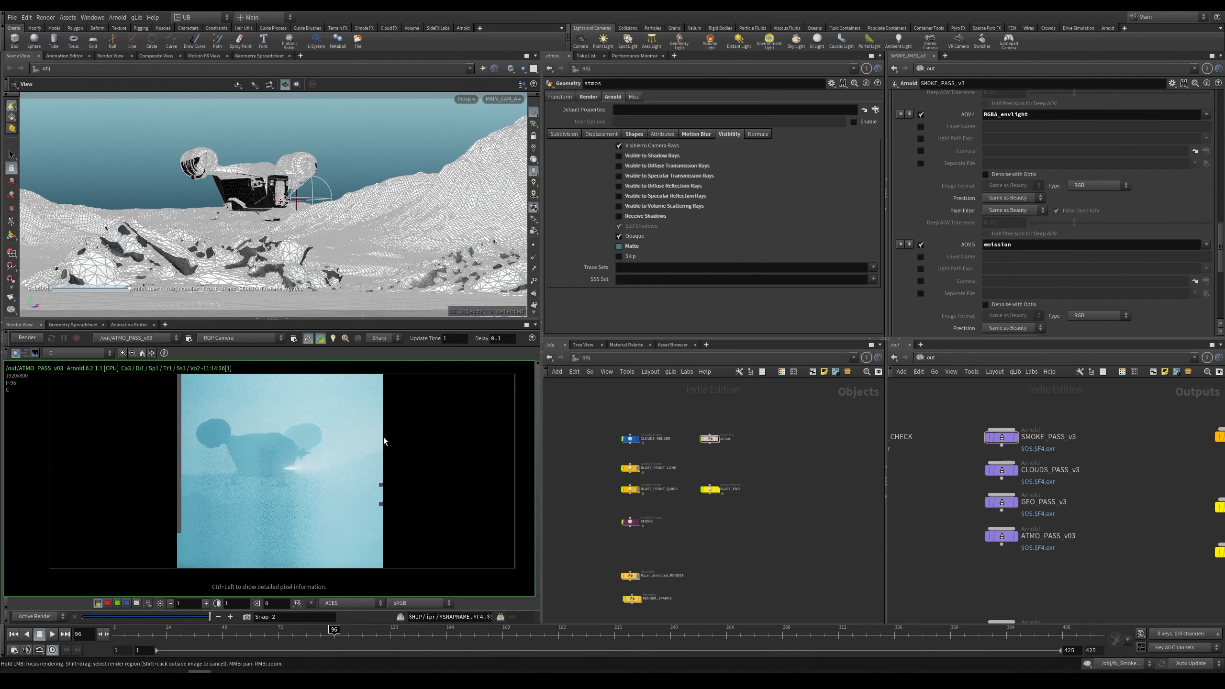
pyautogui.moveTo(384, 441); pyautogui.dragTo(385, 438, button='middle')
pyautogui.scroll(-4, 781, 473)
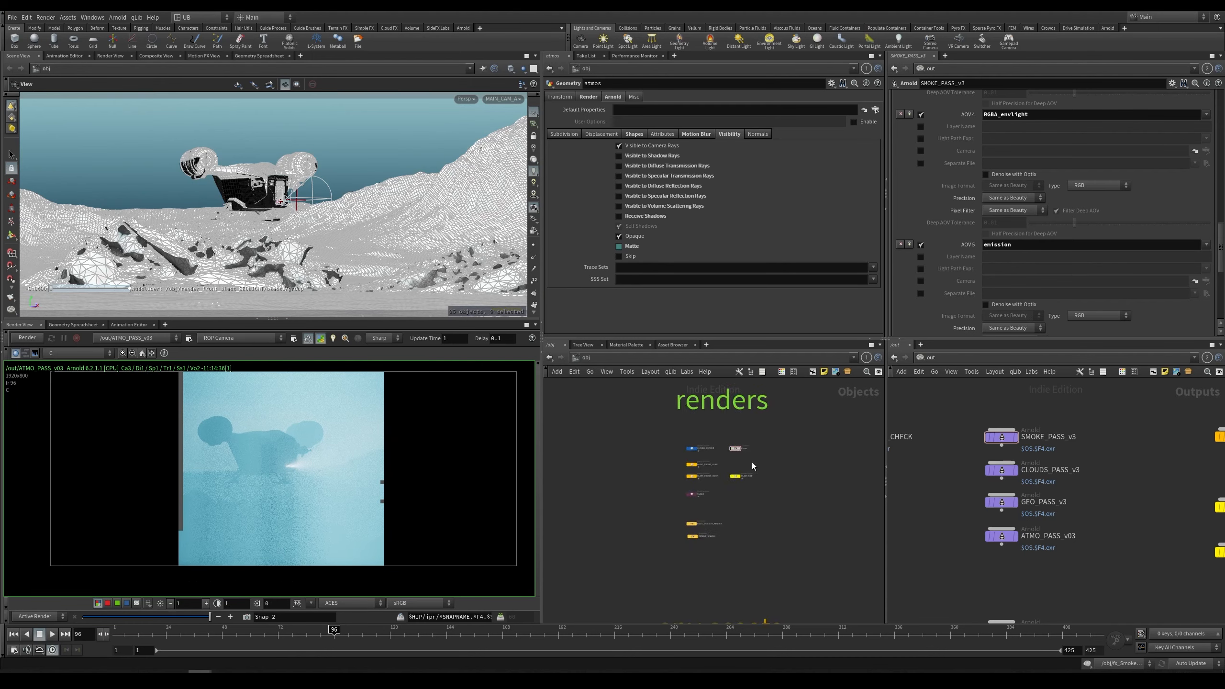
pyautogui.moveTo(752, 462); pyautogui.dragTo(731, 527, button='middle')
pyautogui.moveTo(823, 422); pyautogui.dragTo(614, 611)
pyautogui.scroll(-4, 800, 555)
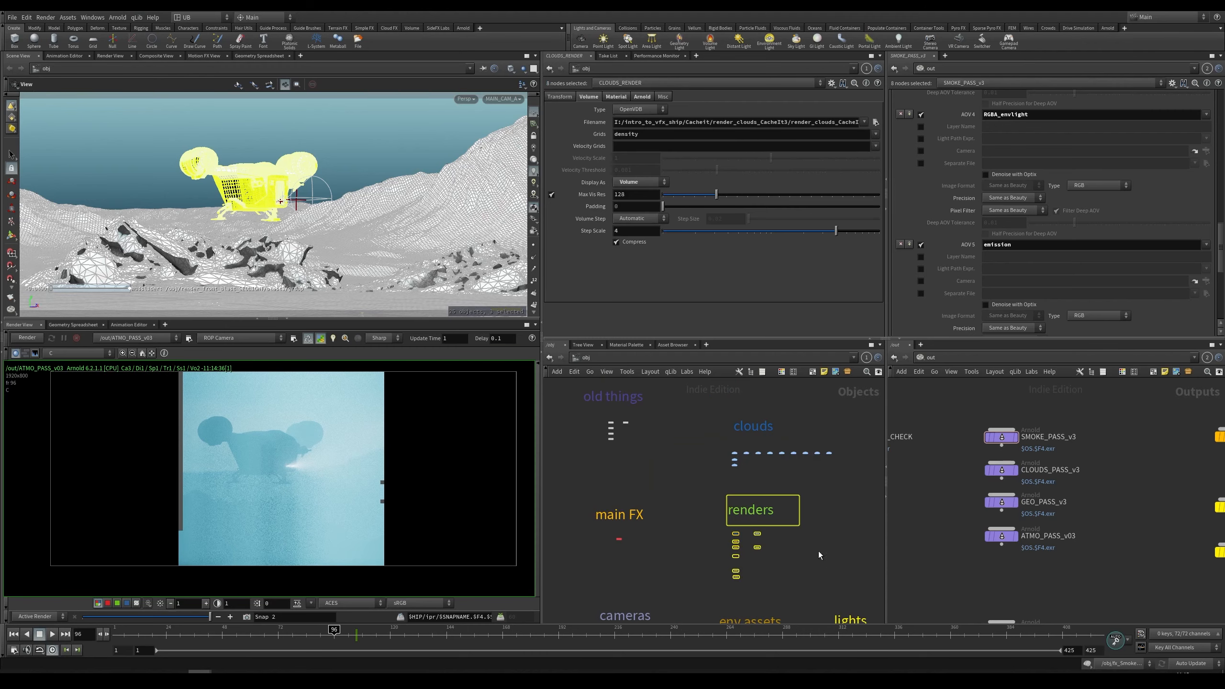
pyautogui.click(819, 549)
pyautogui.moveTo(824, 409); pyautogui.dragTo(791, 442, button='middle')
pyautogui.scroll(5, 786, 443)
pyautogui.moveTo(713, 547); pyautogui.dragTo(728, 532, button='middle')
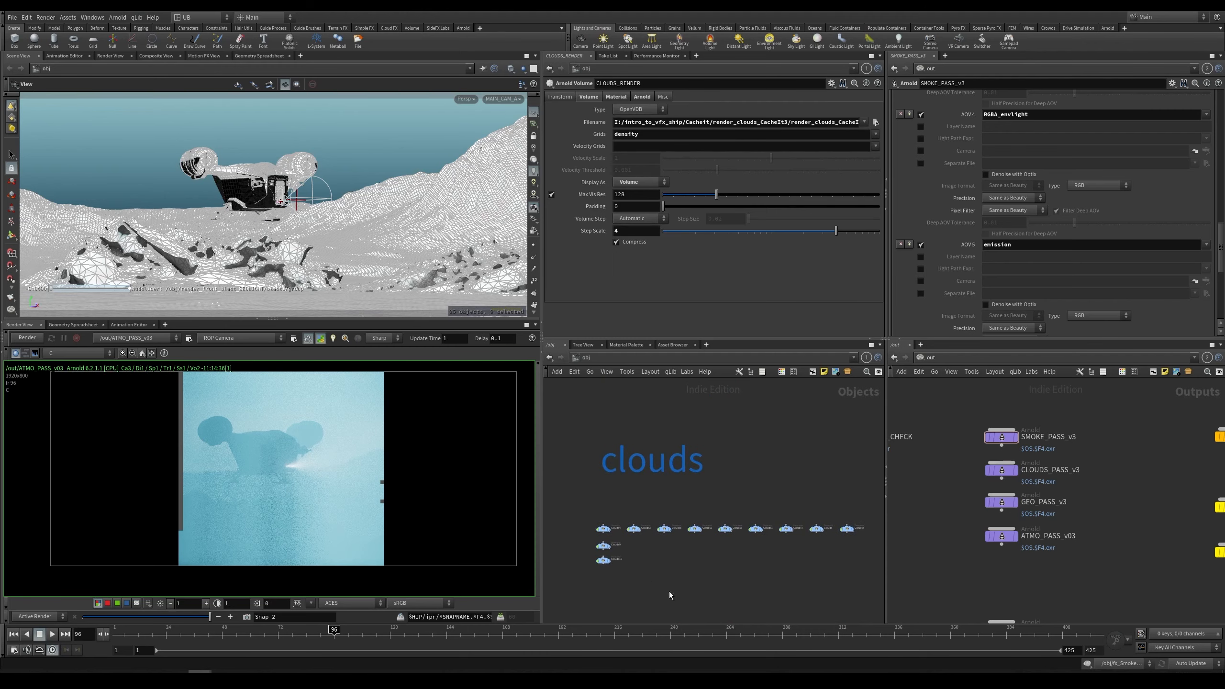
pyautogui.moveTo(669, 591); pyautogui.dragTo(803, 415, button='middle')
pyautogui.scroll(5, 661, 494)
pyautogui.moveTo(674, 451); pyautogui.dragTo(680, 610, button='middle')
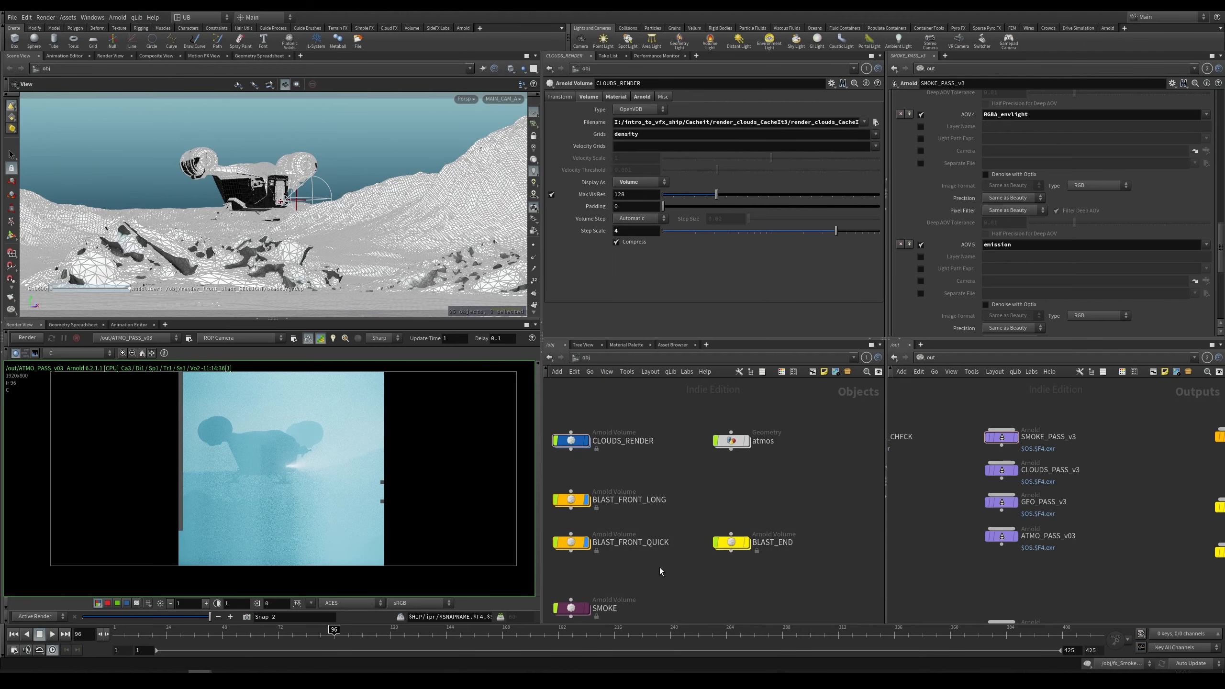
pyautogui.moveTo(655, 468); pyautogui.dragTo(722, 457, button='middle')
pyautogui.click(652, 429)
# Step: Set the current frame to 20 and render CLOUDS_PASS_v3 in the render view
pyautogui.moveTo(247, 638); pyautogui.dragTo(157, 634)
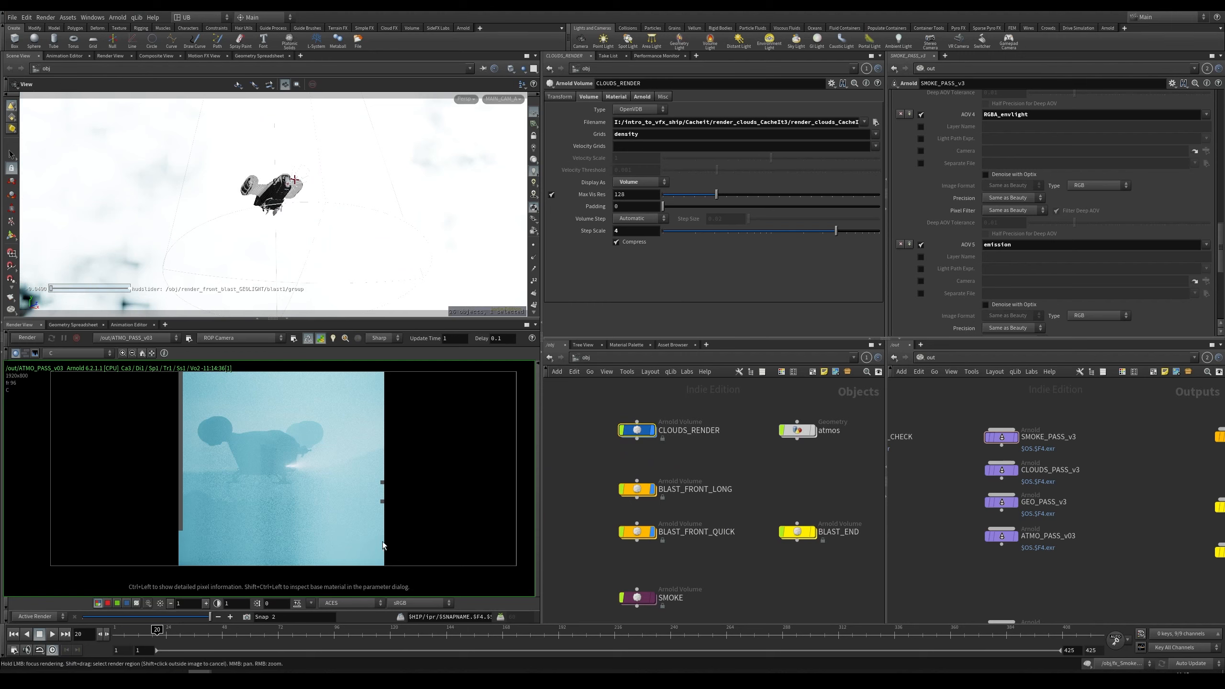
pyautogui.click(727, 422)
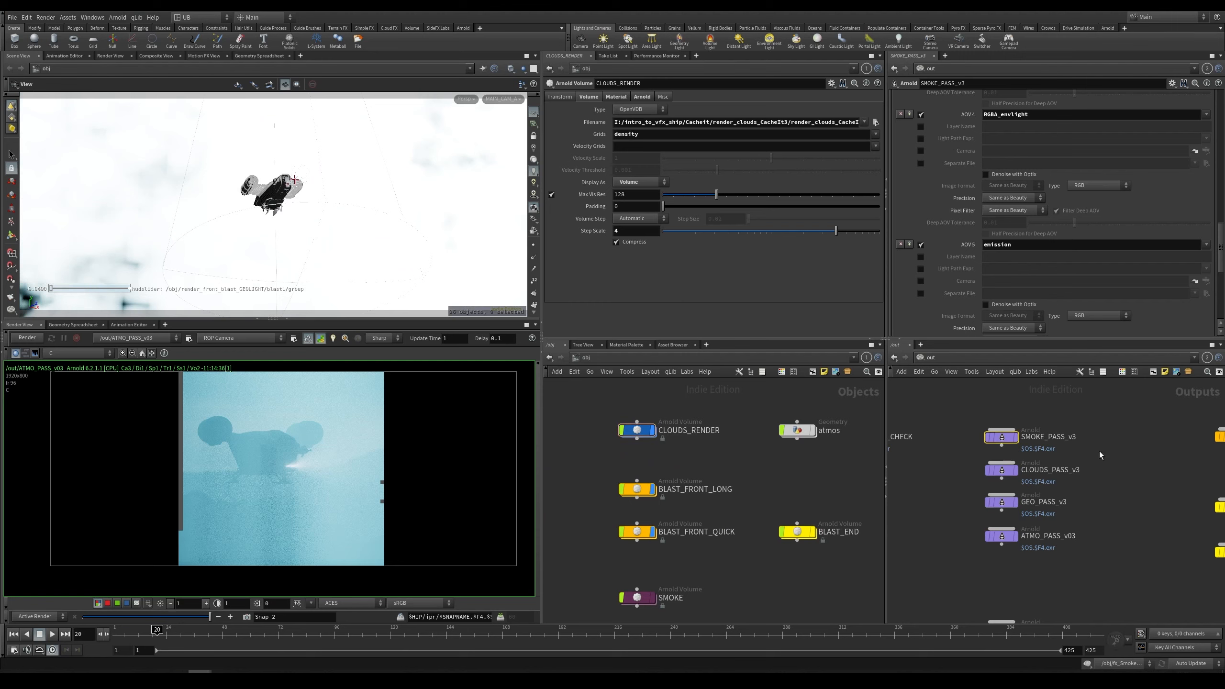
pyautogui.click(1001, 470)
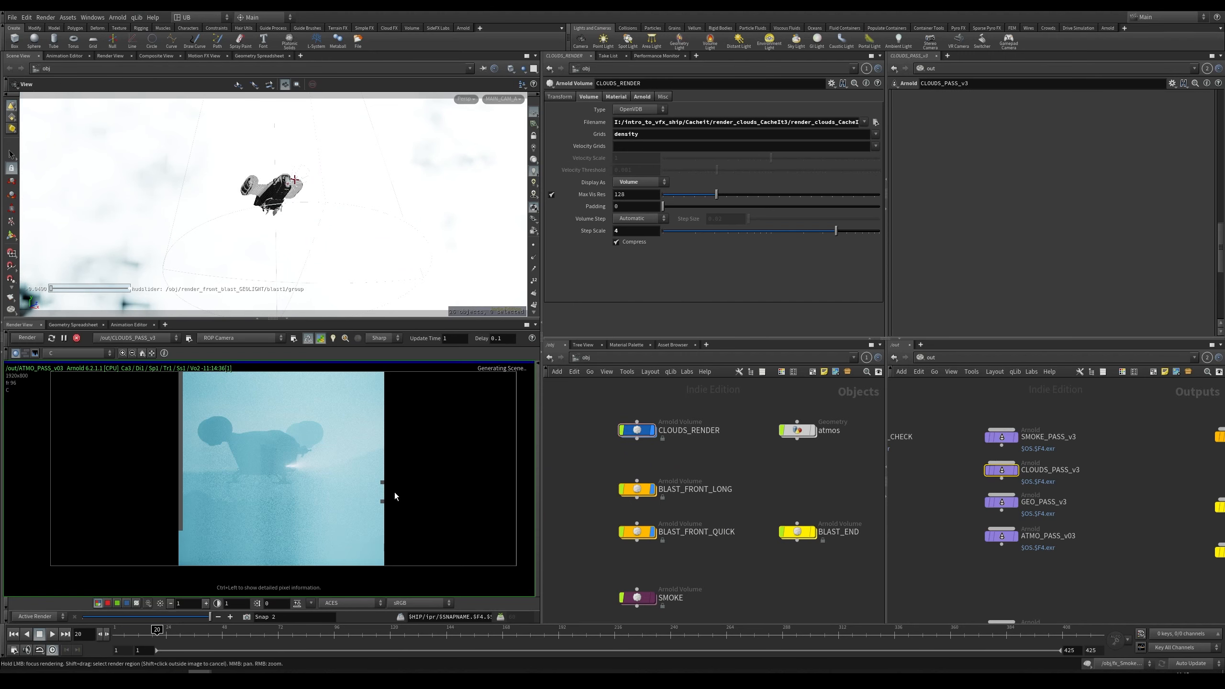
# Step: Save the scene file
pyautogui.moveTo(1085, 479); pyautogui.dragTo(1111, 463, button='middle')
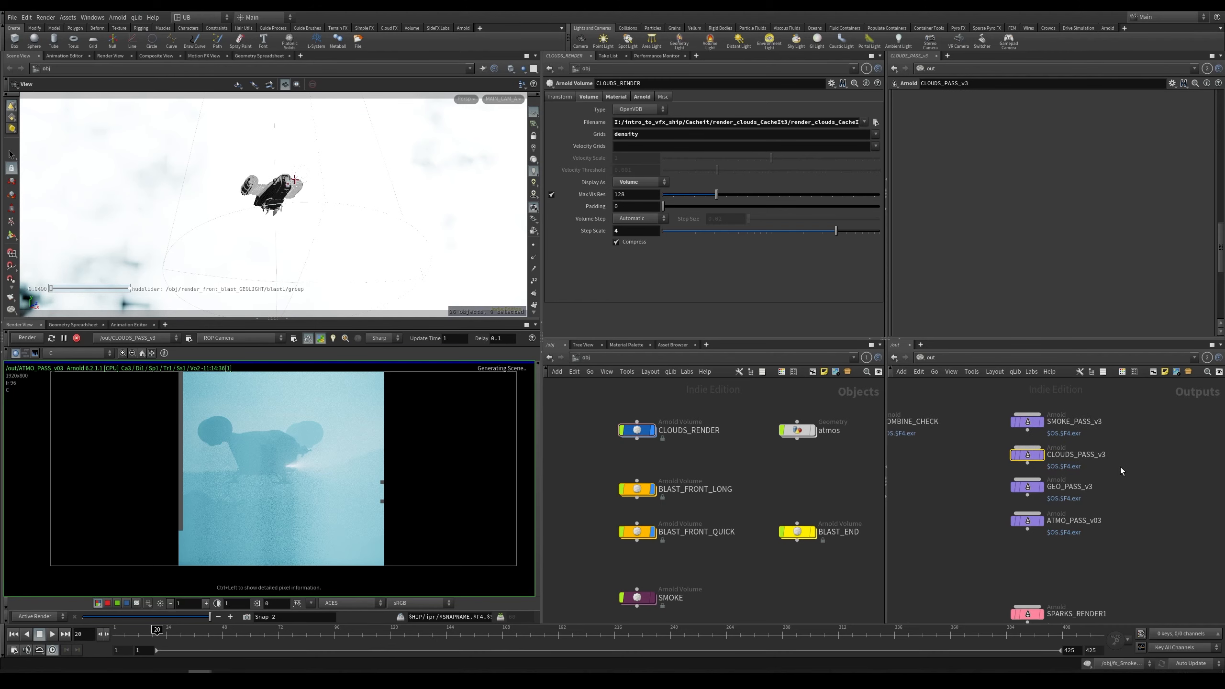
pyautogui.scroll(-2, 1127, 462)
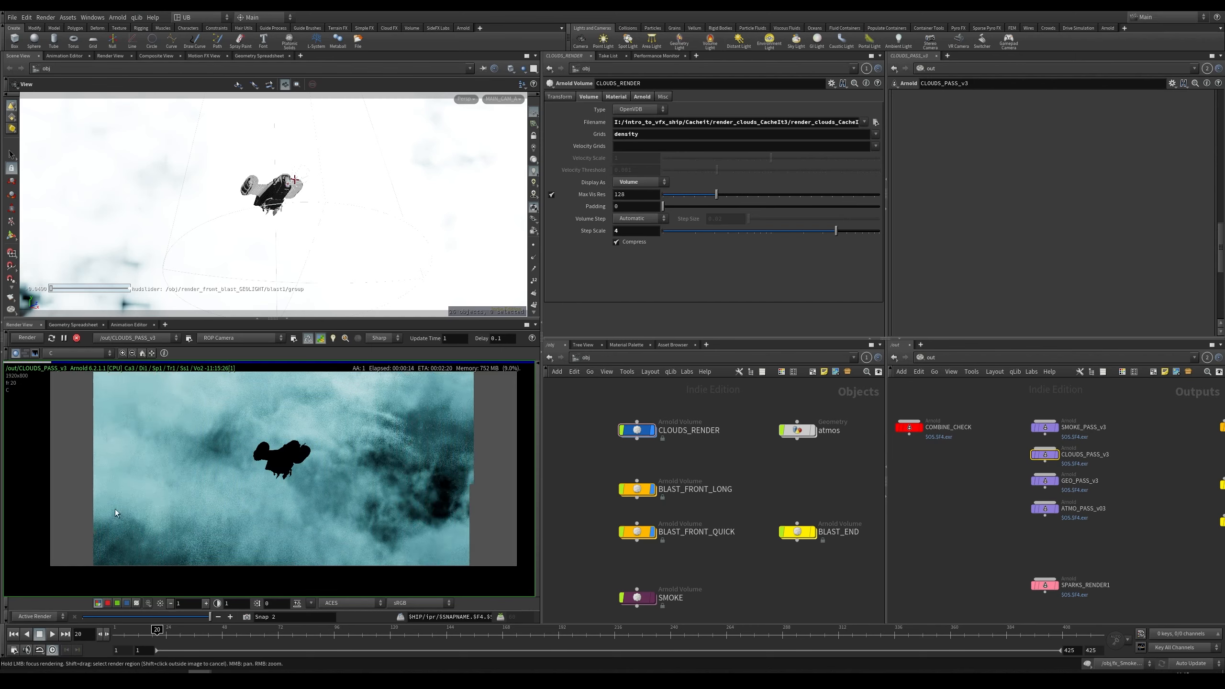
pyautogui.moveTo(131, 546); pyautogui.dragTo(211, 511, button='middle')
pyautogui.moveTo(212, 511); pyautogui.dragTo(231, 494, button='right')
pyautogui.hotkey('ctrl', 's')
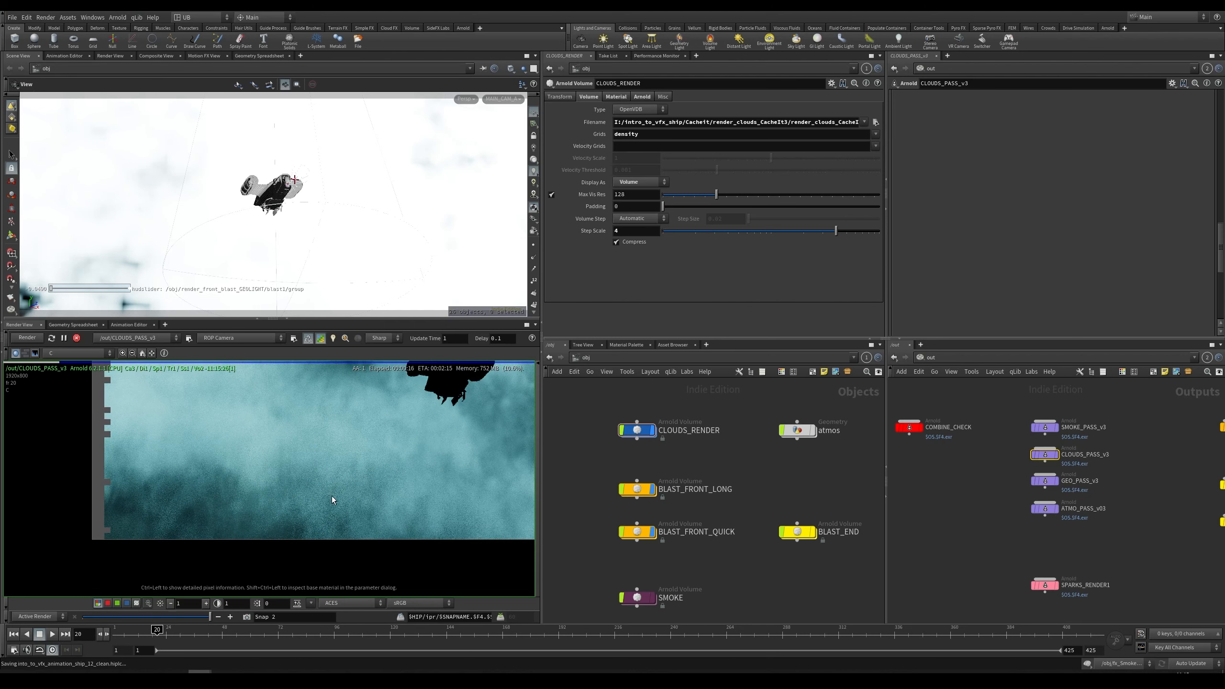
# Step: Examine the CLOUDS_PASS_v3 render by panning and zooming the render view
pyautogui.moveTo(330, 421); pyautogui.dragTo(218, 476, button='middle')
pyautogui.moveTo(333, 490); pyautogui.dragTo(273, 514, button='right')
pyautogui.moveTo(394, 507); pyautogui.dragTo(348, 511, button='middle')
pyautogui.press('Escape')
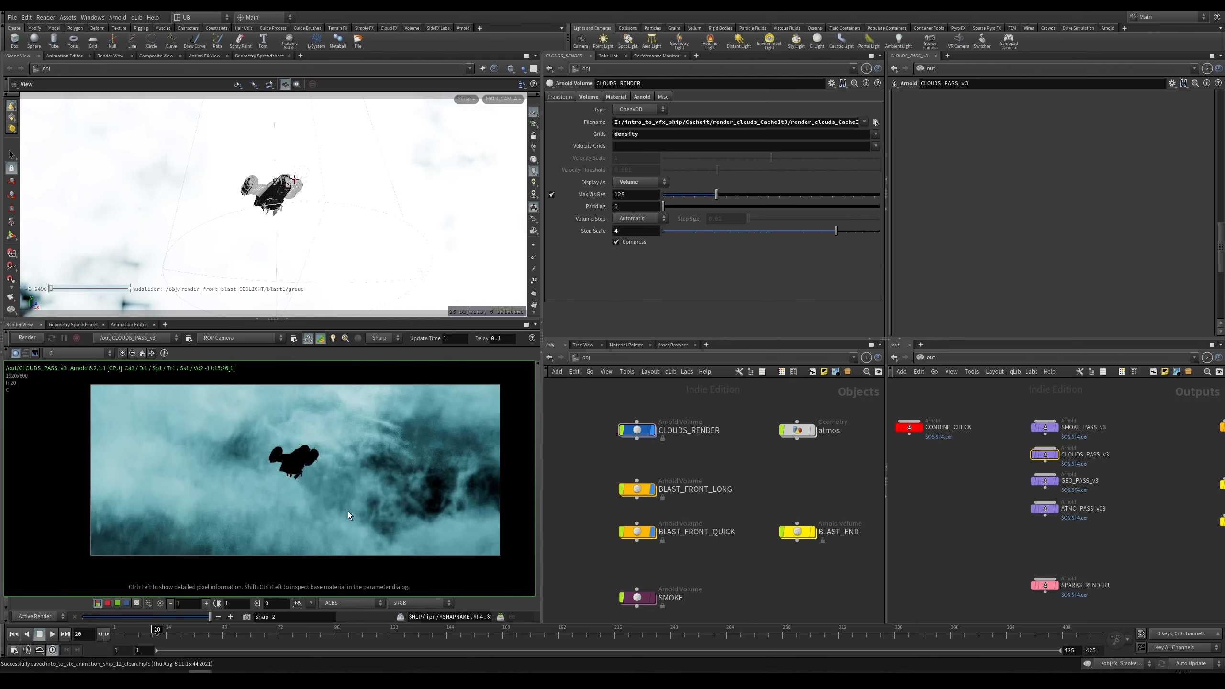
pyautogui.moveTo(332, 486); pyautogui.dragTo(375, 491, button='right')
pyautogui.moveTo(375, 490); pyautogui.dragTo(310, 492, button='middle')
pyautogui.moveTo(310, 492); pyautogui.dragTo(326, 480, button='right')
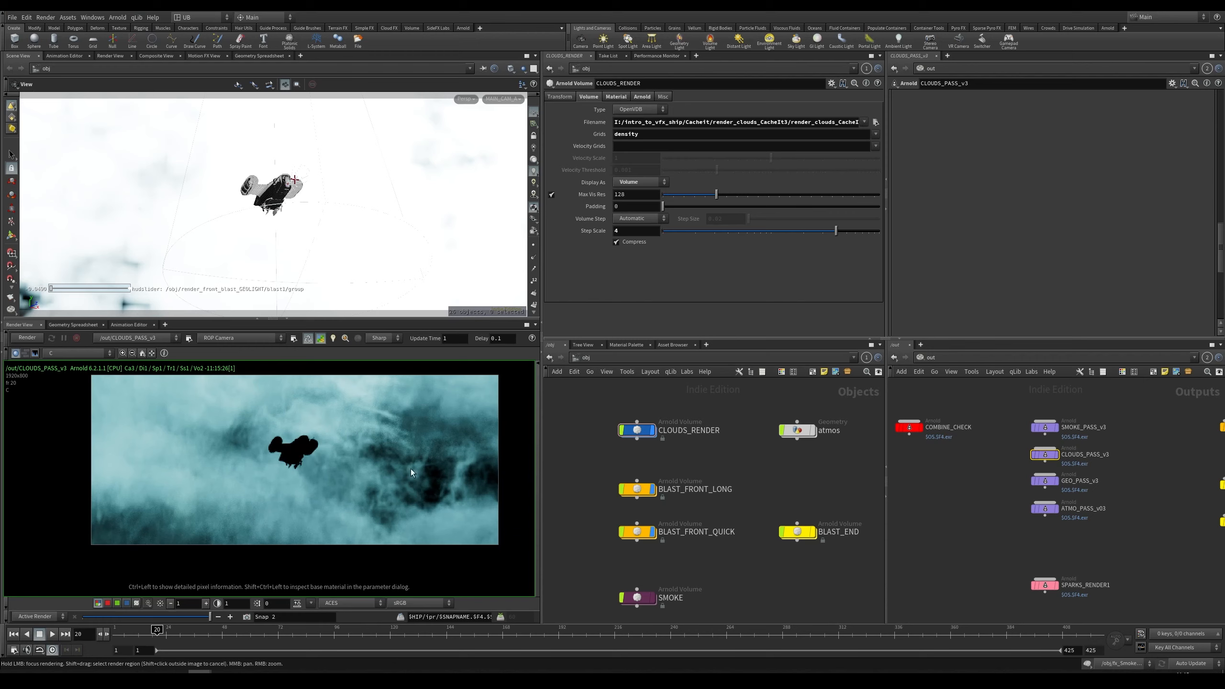
# Step: Set the current frame to 115
pyautogui.moveTo(1127, 461); pyautogui.dragTo(1124, 451, button='middle')
pyautogui.moveTo(942, 451)
pyautogui.mouseDown(button='middle')
pyautogui.moveTo(983, 469)
pyautogui.moveTo(924, 455)
pyautogui.mouseUp(button='middle')
pyautogui.moveTo(1119, 426); pyautogui.dragTo(1091, 444, button='middle')
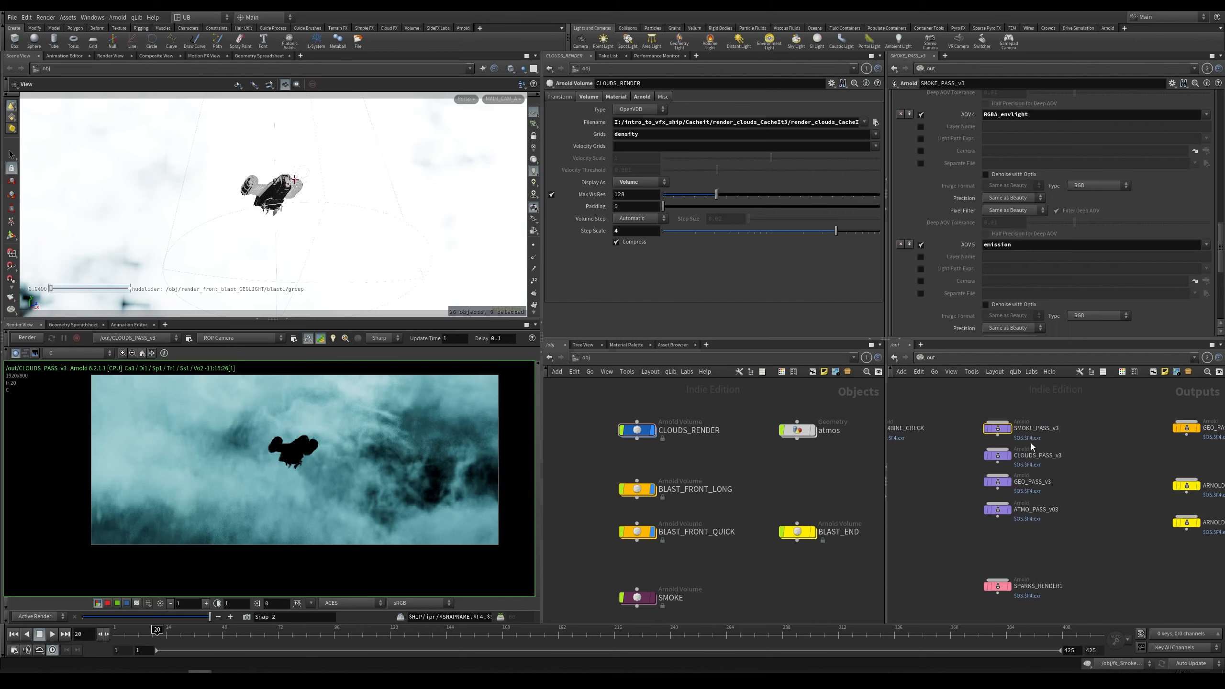
pyautogui.moveTo(1063, 502); pyautogui.dragTo(972, 518)
pyautogui.moveTo(949, 548); pyautogui.dragTo(955, 499, button='middle')
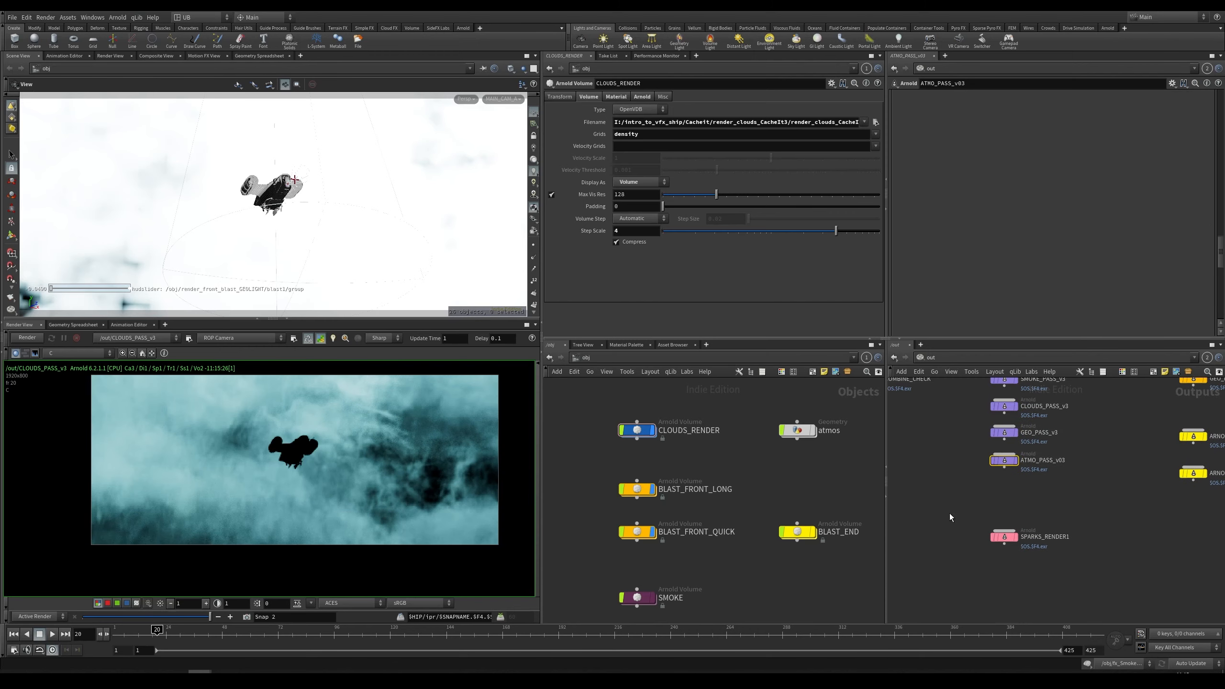
pyautogui.scroll(-1, 964, 509)
pyautogui.moveTo(949, 502); pyautogui.dragTo(1053, 574)
pyautogui.write('115')
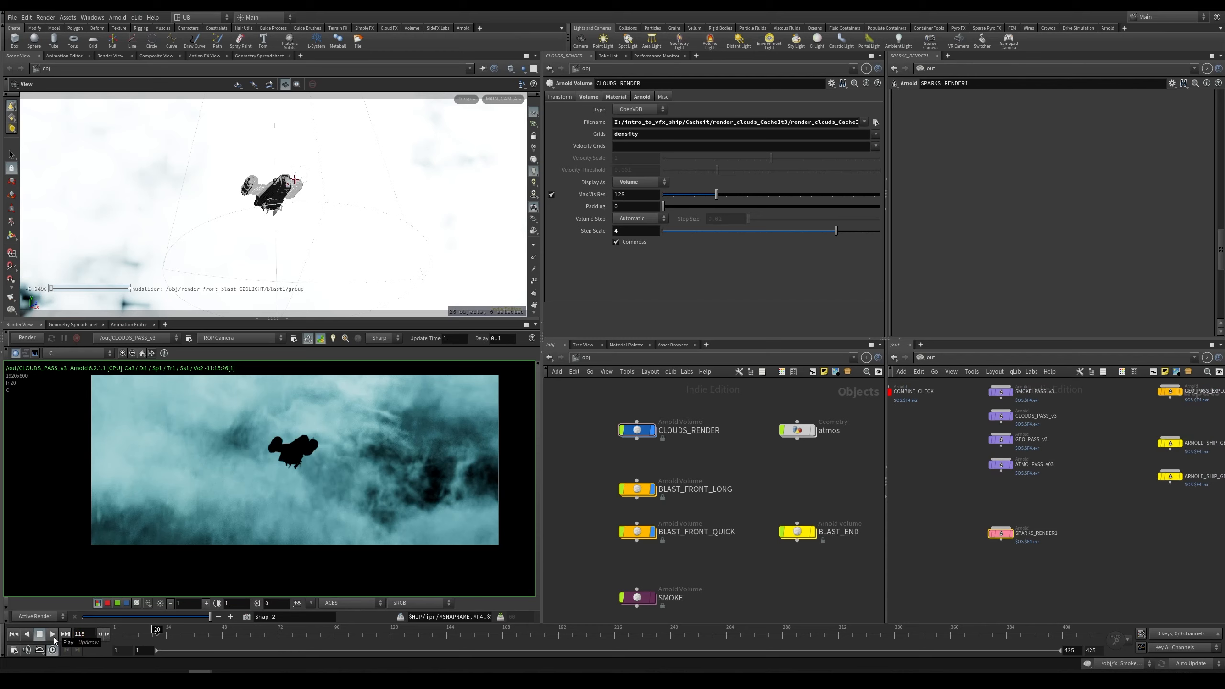
pyautogui.press('Return')
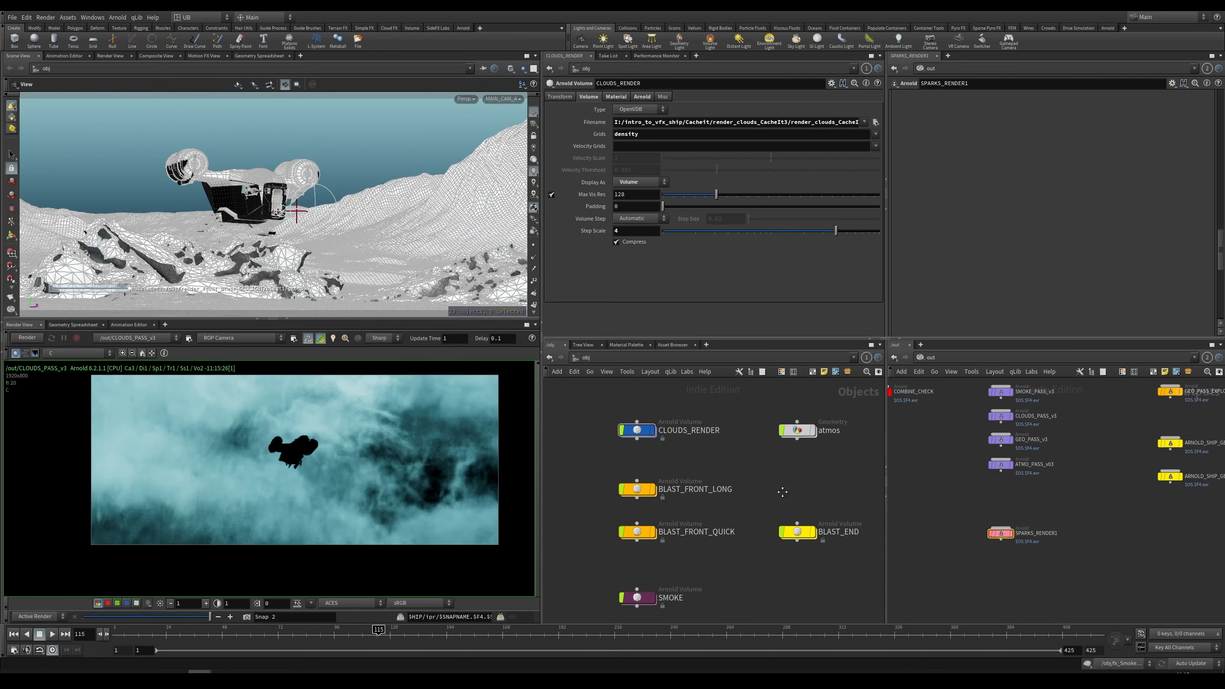
pyautogui.moveTo(782, 492); pyautogui.dragTo(829, 512, button='middle')
pyautogui.scroll(-6, 820, 516)
pyautogui.moveTo(738, 518); pyautogui.dragTo(666, 456, button='middle')
pyautogui.scroll(5, 757, 522)
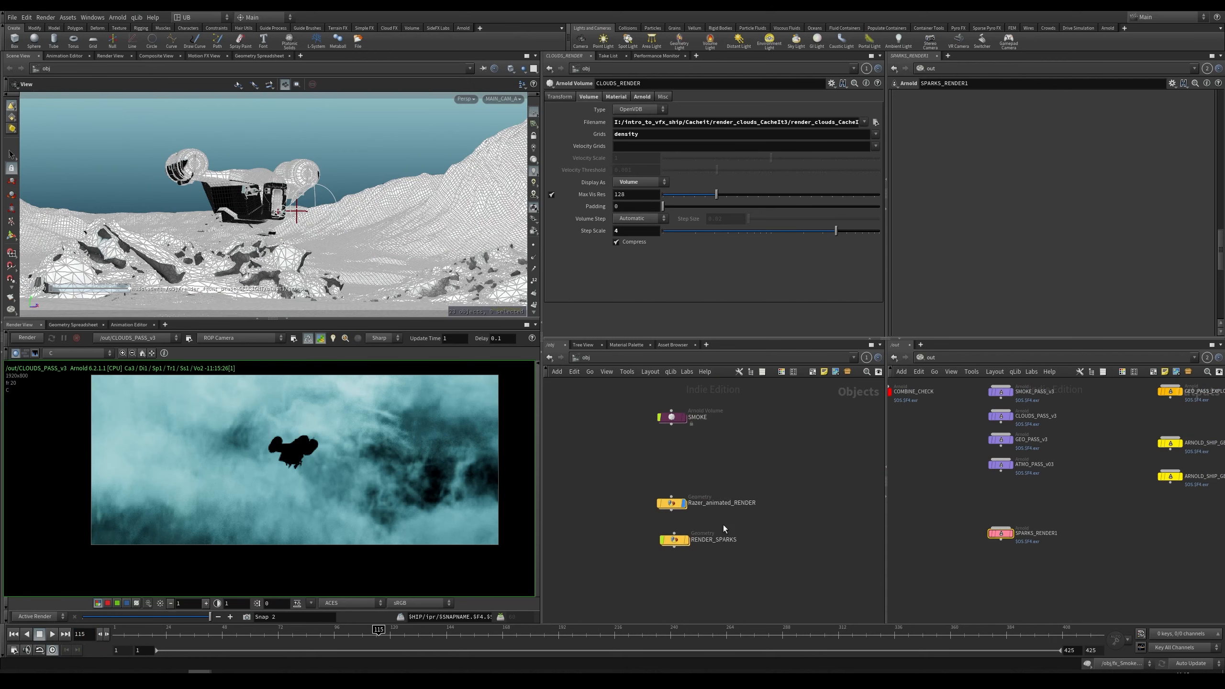
# Step: Render the SPARKS_RENDER1 output in the render view at frame 115
pyautogui.moveTo(738, 526); pyautogui.dragTo(606, 573)
pyautogui.click(769, 572)
pyautogui.moveTo(1009, 536); pyautogui.dragTo(525, 562)
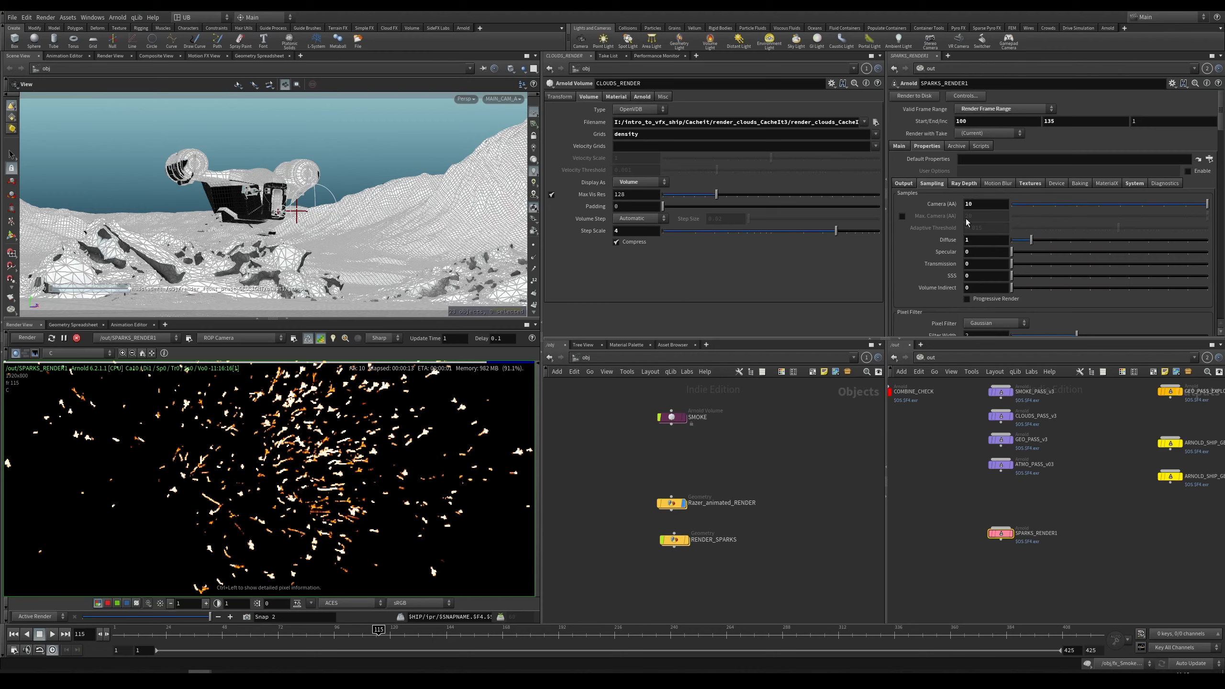
# Step: Examine the SPARKS_RENDER1 render by zooming and panning the render view
pyautogui.scroll(3, 314, 472)
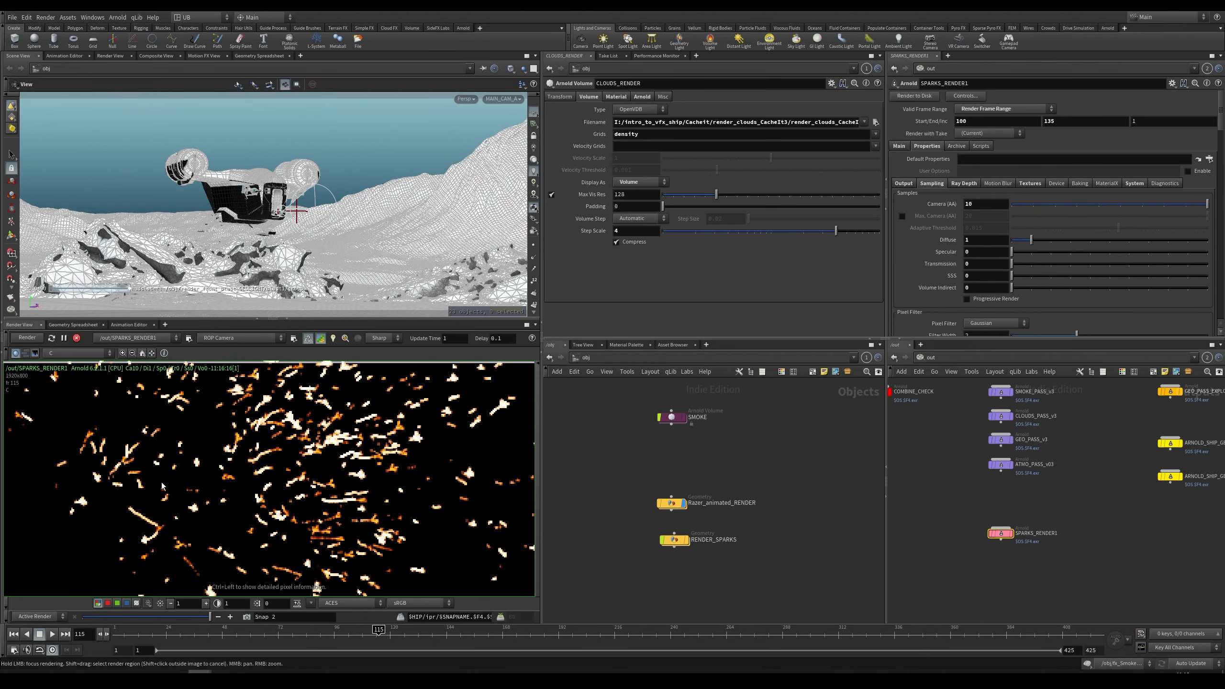
pyautogui.scroll(1, 163, 501)
pyautogui.scroll(-3, 290, 482)
pyautogui.scroll(1, 223, 526)
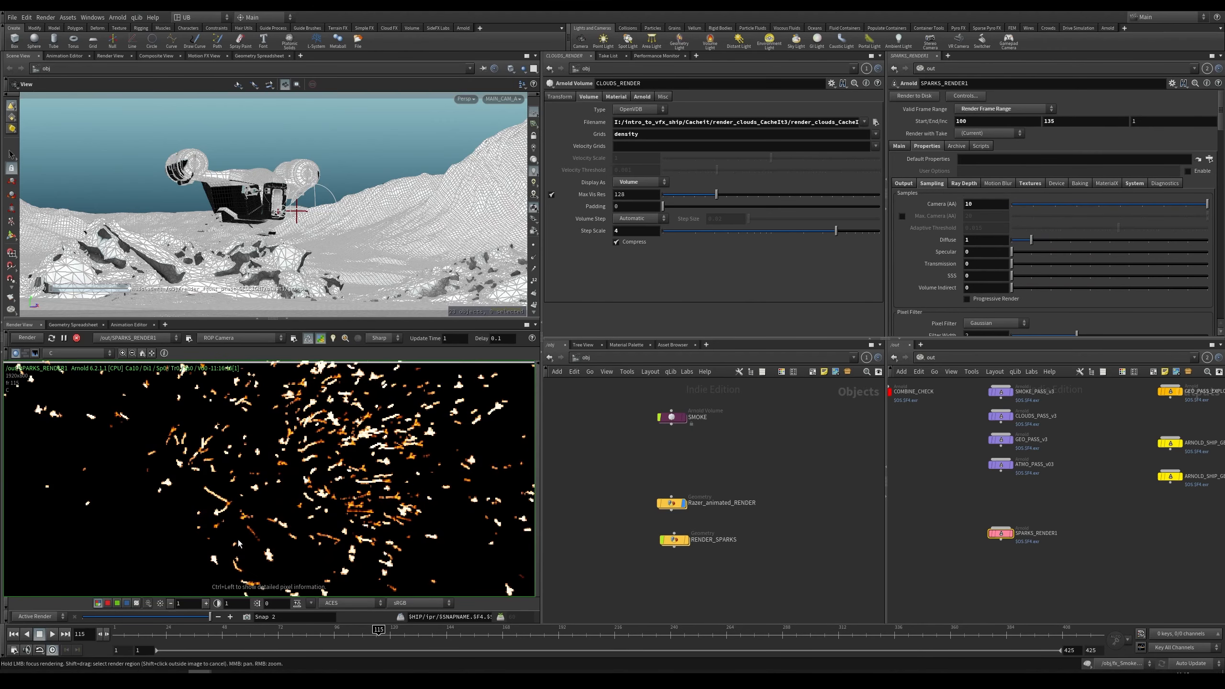
pyautogui.scroll(1, 238, 543)
pyautogui.scroll(-3, 322, 506)
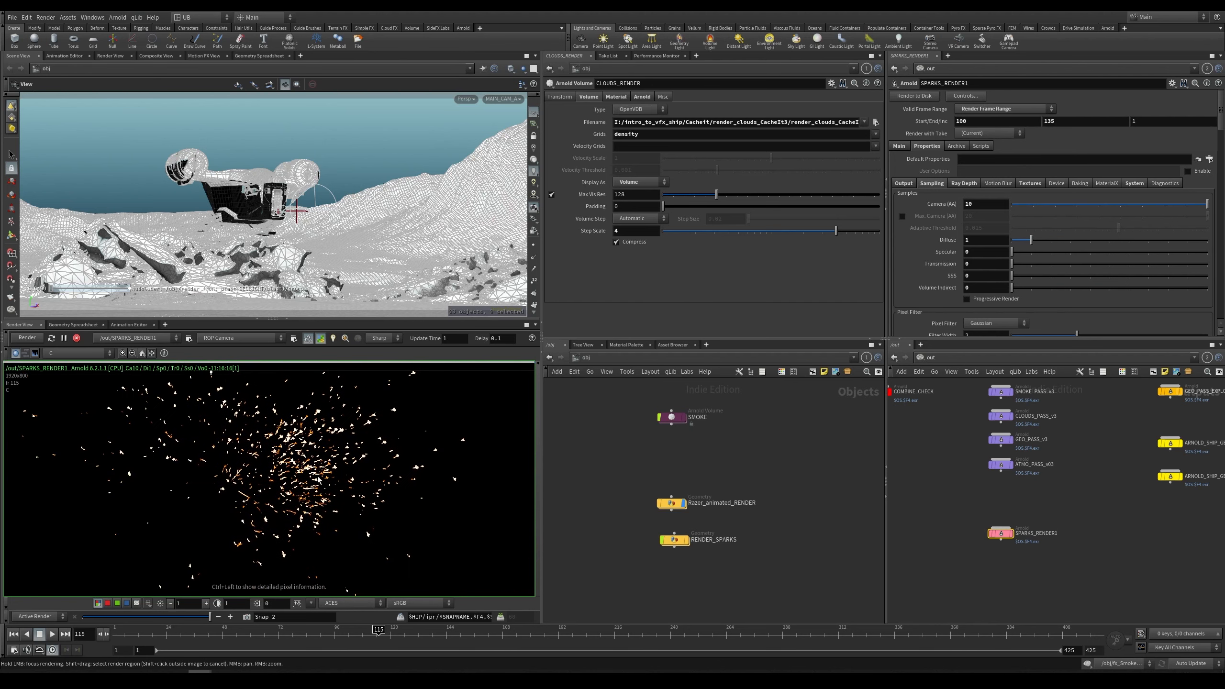
pyautogui.scroll(-2, 260, 499)
pyautogui.moveTo(259, 478); pyautogui.dragTo(214, 437, button='middle')
pyautogui.moveTo(246, 460); pyautogui.dragTo(235, 454, button='right')
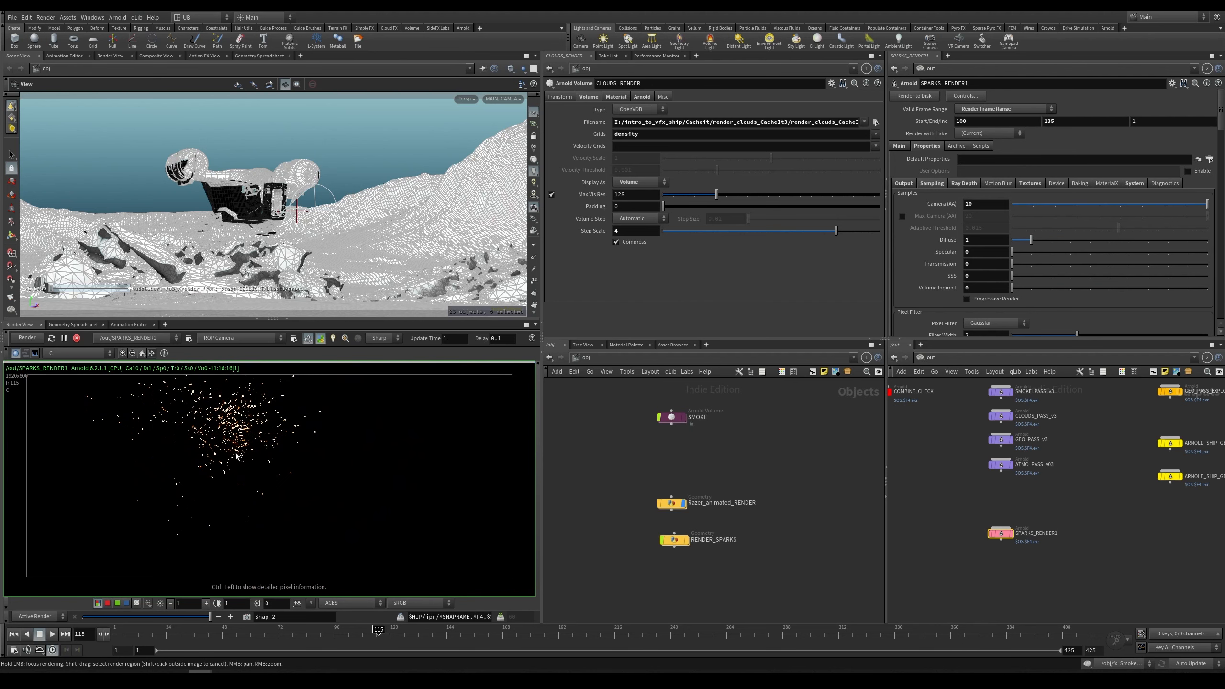
# Step: Locate the blast geometry light nodes and frame the render_front_blast_GEOLIGHT geometry in the viewport to inspect it
pyautogui.moveTo(1023, 515); pyautogui.dragTo(1083, 512, button='right')
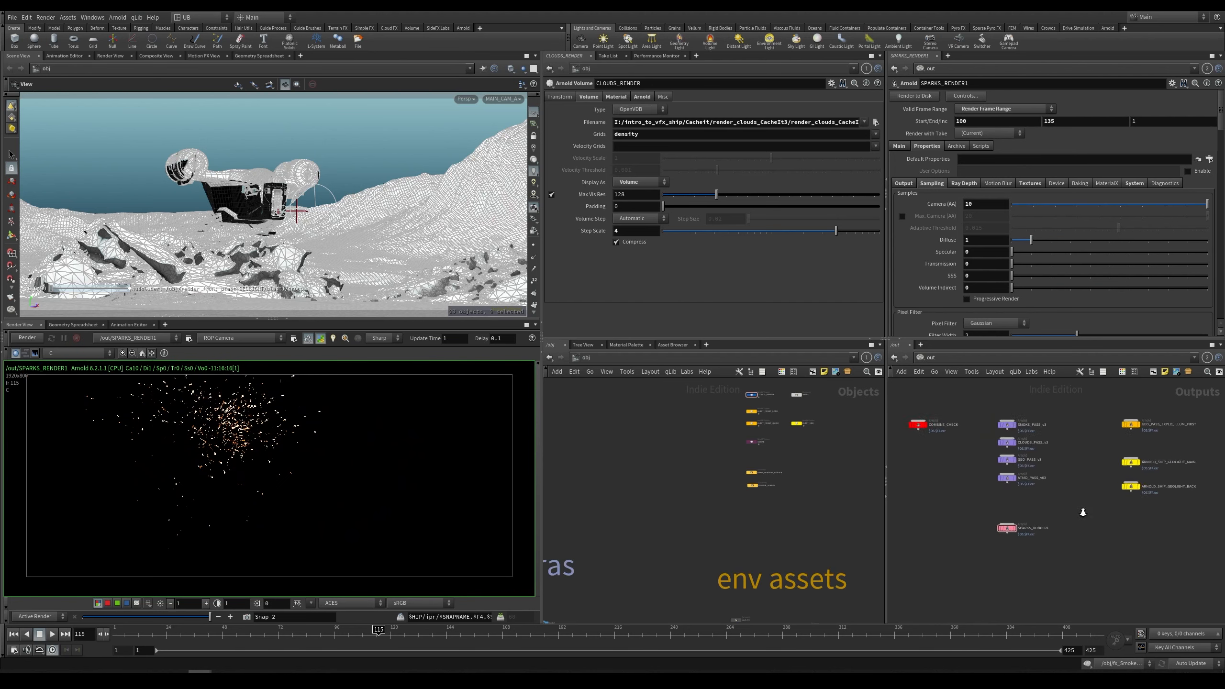
pyautogui.moveTo(1097, 510); pyautogui.dragTo(1061, 522, button='middle')
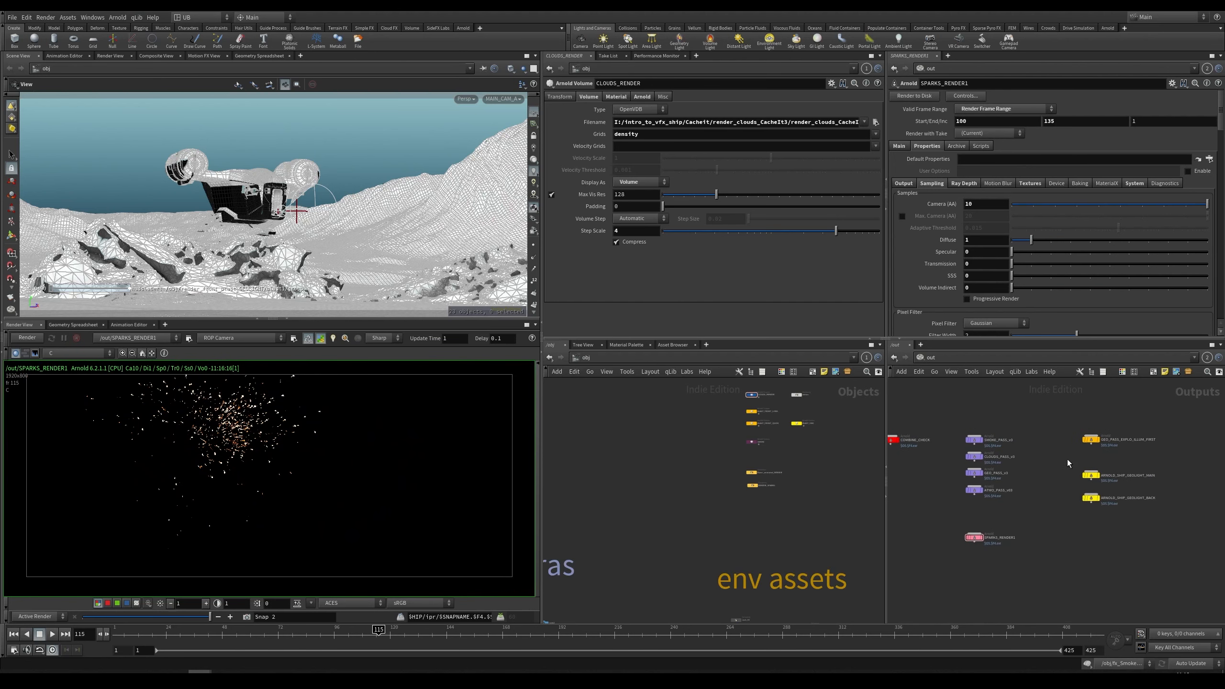
pyautogui.moveTo(1070, 463); pyautogui.dragTo(1094, 463, button='right')
pyautogui.moveTo(1092, 461); pyautogui.dragTo(1057, 464, button='middle')
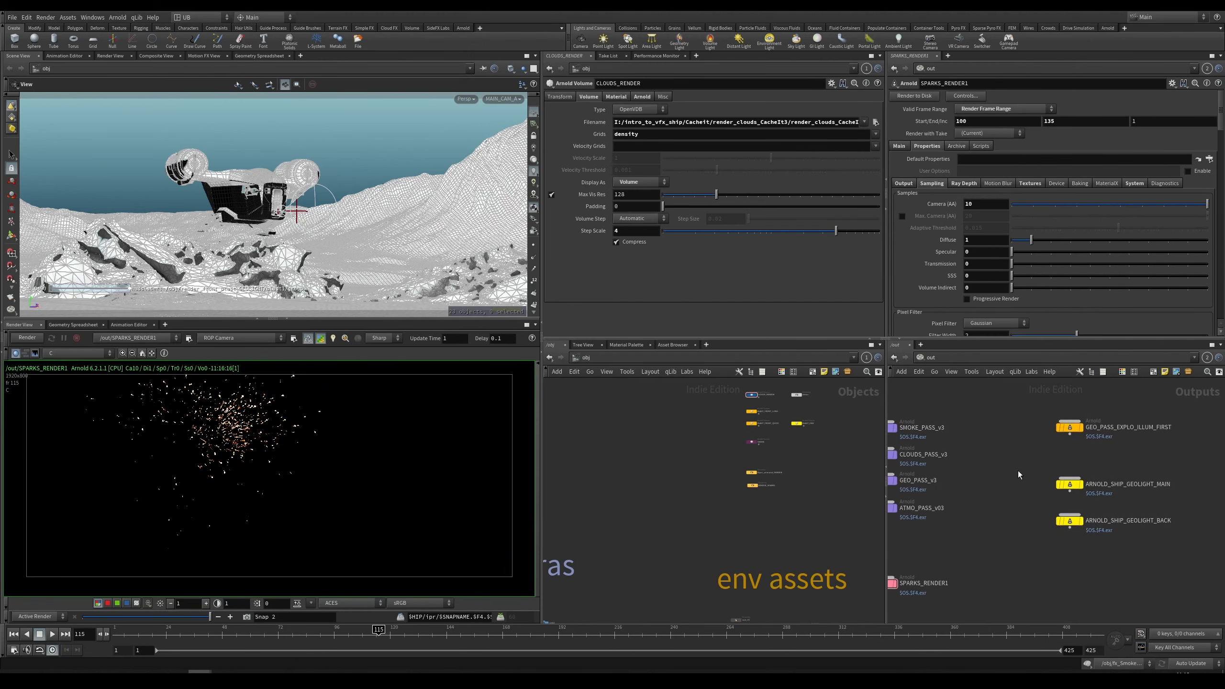
pyautogui.moveTo(771, 487); pyautogui.dragTo(714, 534, button='middle')
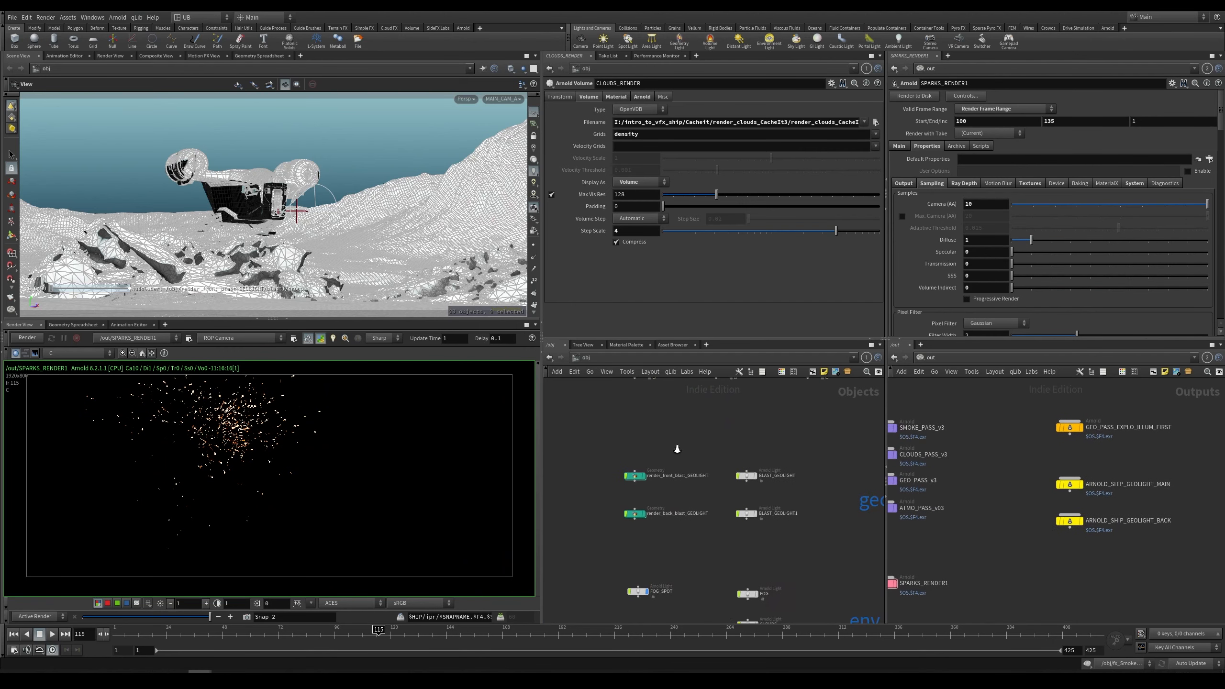
pyautogui.moveTo(674, 445); pyautogui.dragTo(688, 445, button='right')
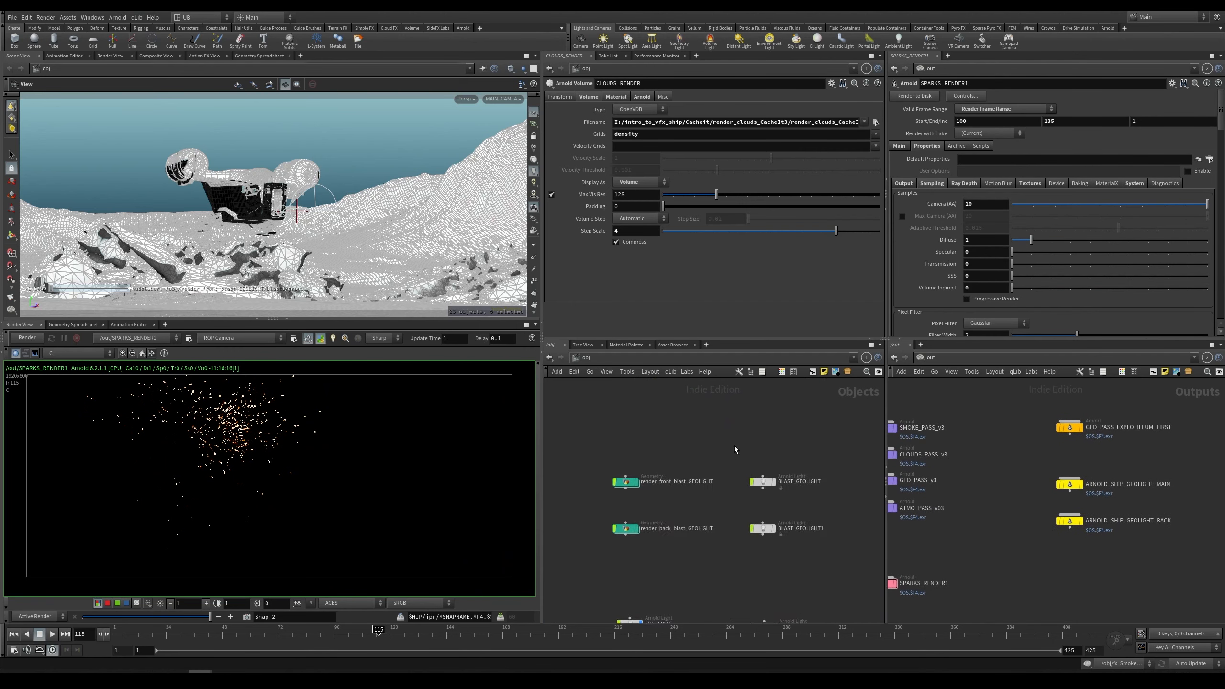
pyautogui.moveTo(741, 444); pyautogui.dragTo(795, 511)
pyautogui.click(637, 481)
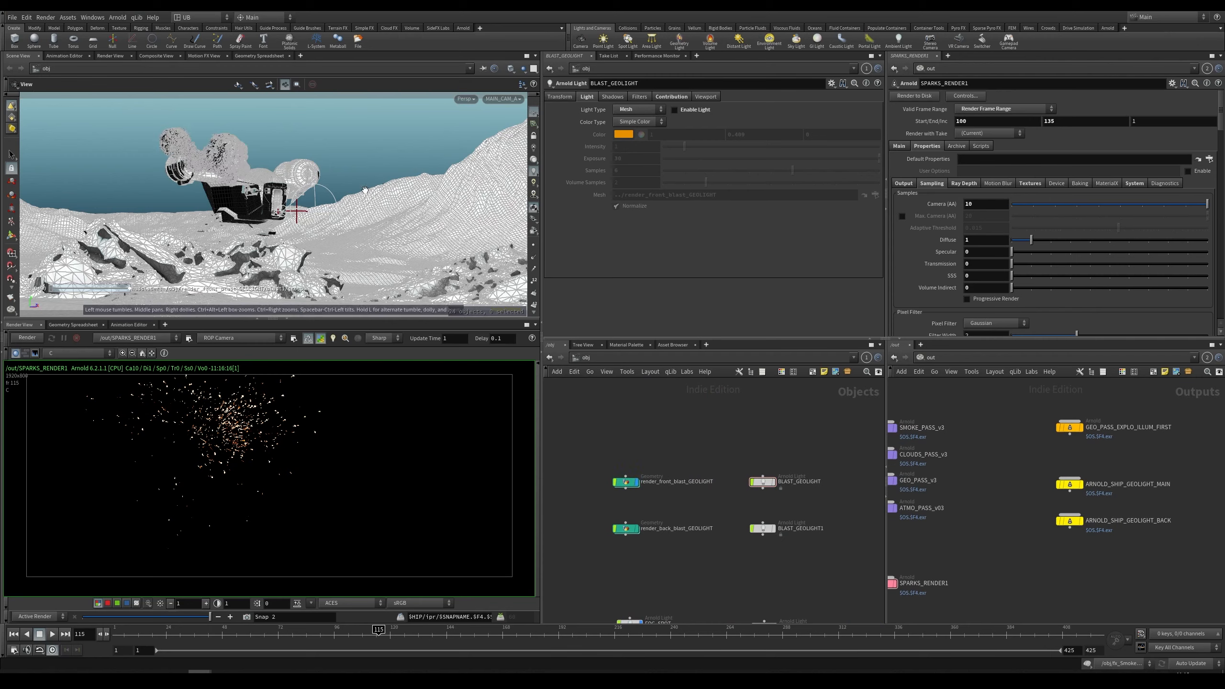
pyautogui.press('f')
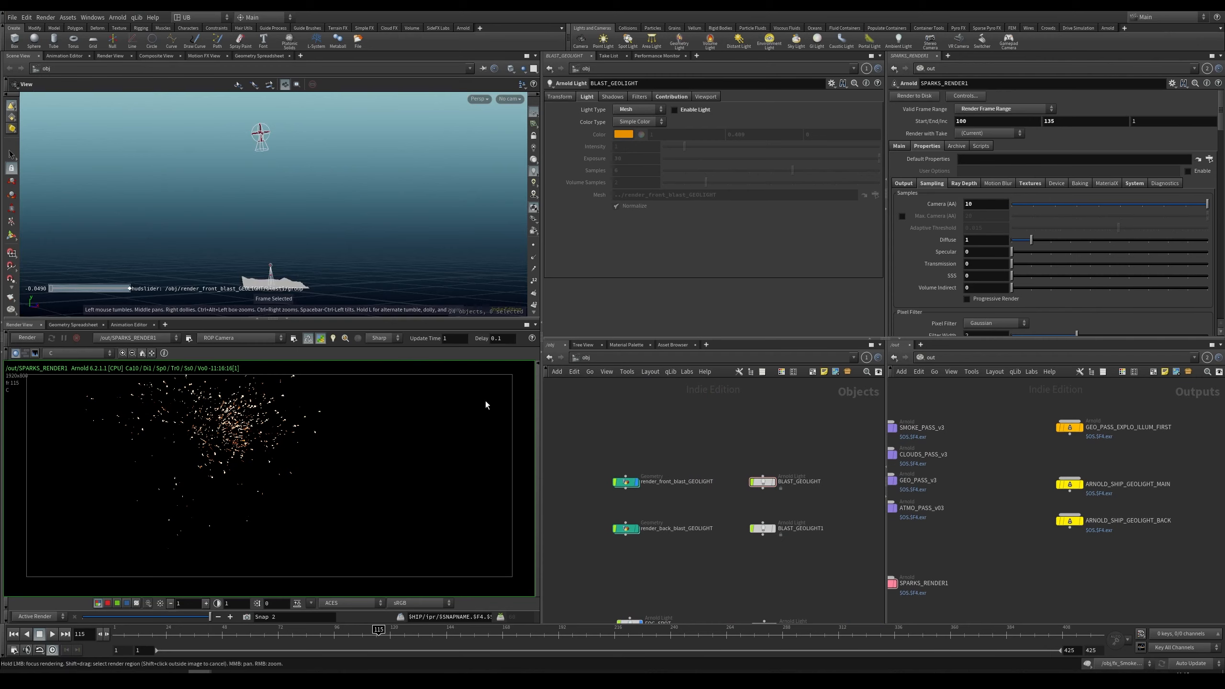
pyautogui.click(626, 482)
pyautogui.press('f')
pyautogui.moveTo(298, 236); pyautogui.dragTo(347, 212)
pyautogui.moveTo(347, 212); pyautogui.dragTo(322, 228, button='right')
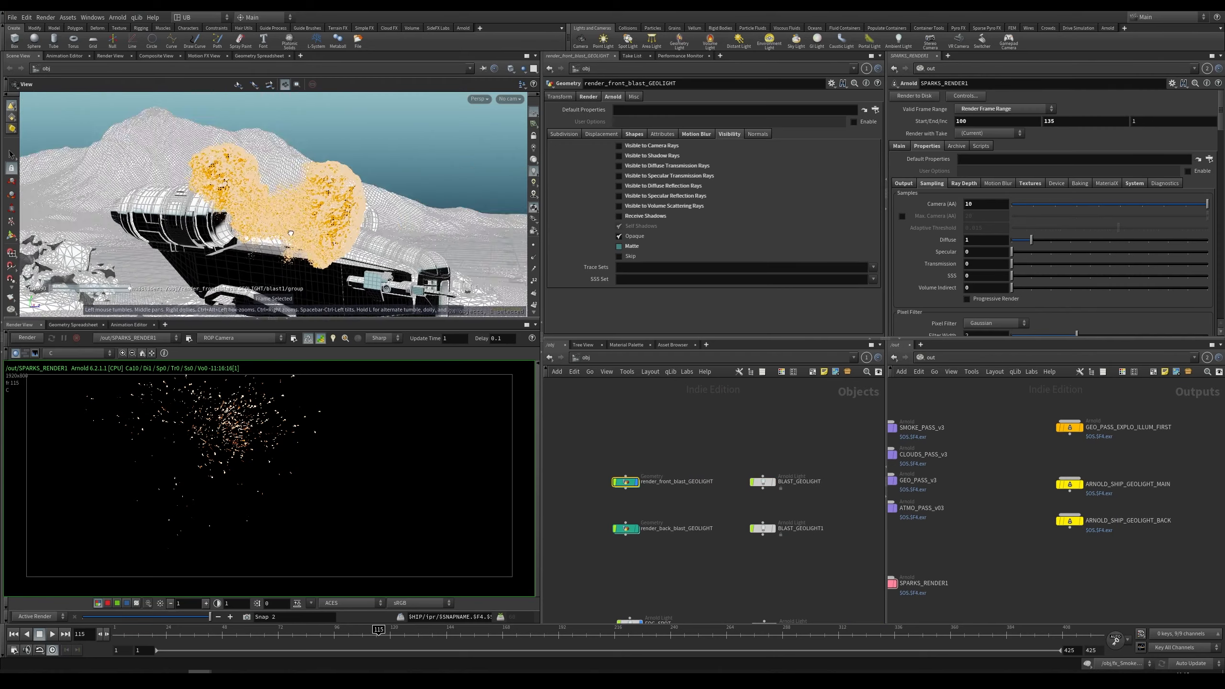
pyautogui.moveTo(322, 227); pyautogui.dragTo(276, 200, button='middle')
pyautogui.click(627, 411)
pyautogui.moveTo(336, 245); pyautogui.dragTo(299, 180)
# Step: Inspect the node network inside render_front_blast_GEOLIGHT, then return to the object level and the BLAST_GEOLIGHT light
pyautogui.doubleClick(624, 483)
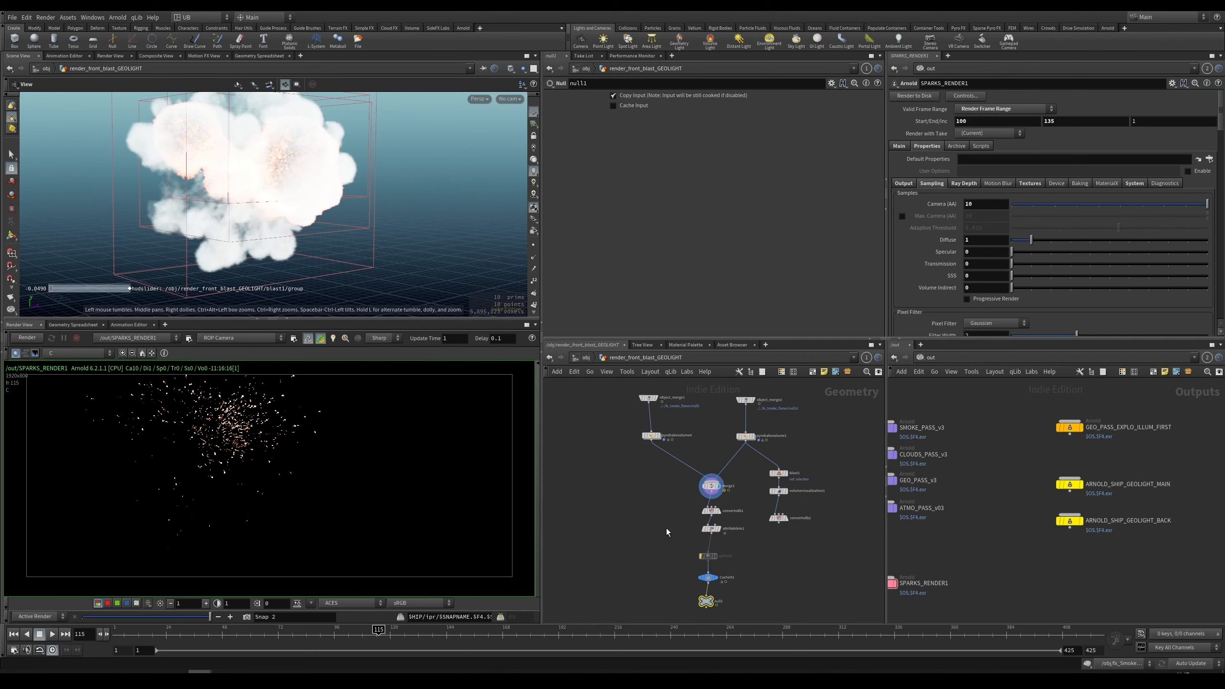
pyautogui.scroll(4, 668, 531)
pyautogui.click(750, 520)
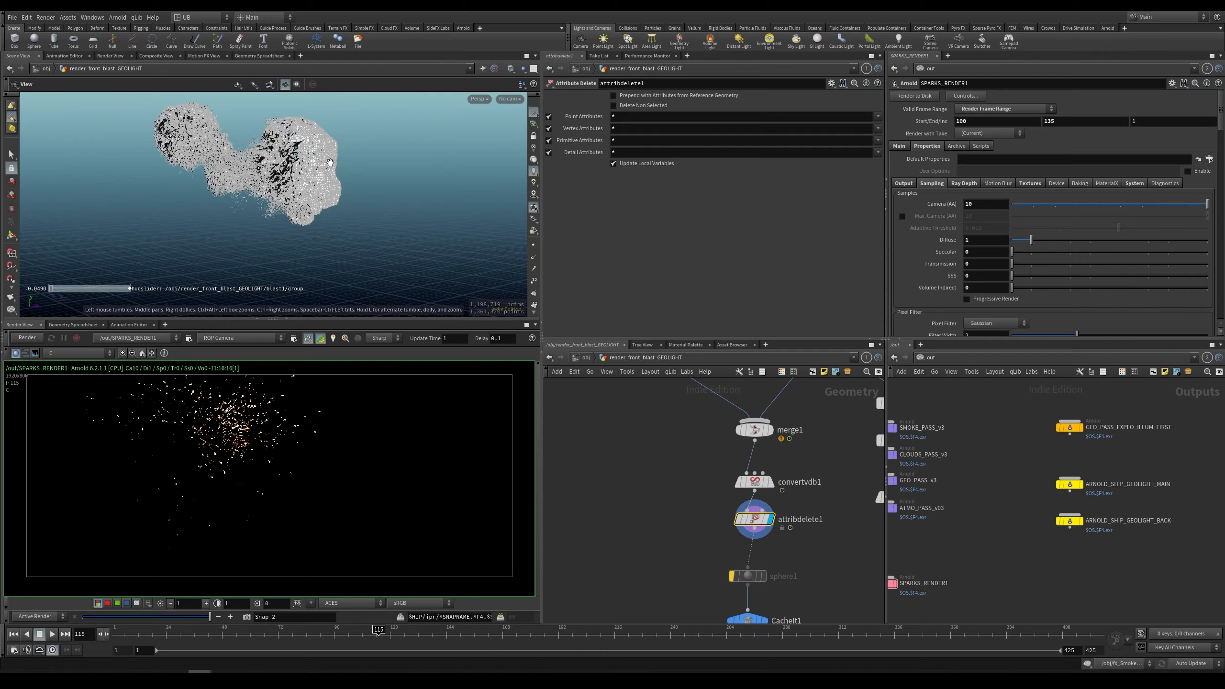
pyautogui.scroll(5, 260, 164)
pyautogui.moveTo(241, 166); pyautogui.dragTo(312, 171)
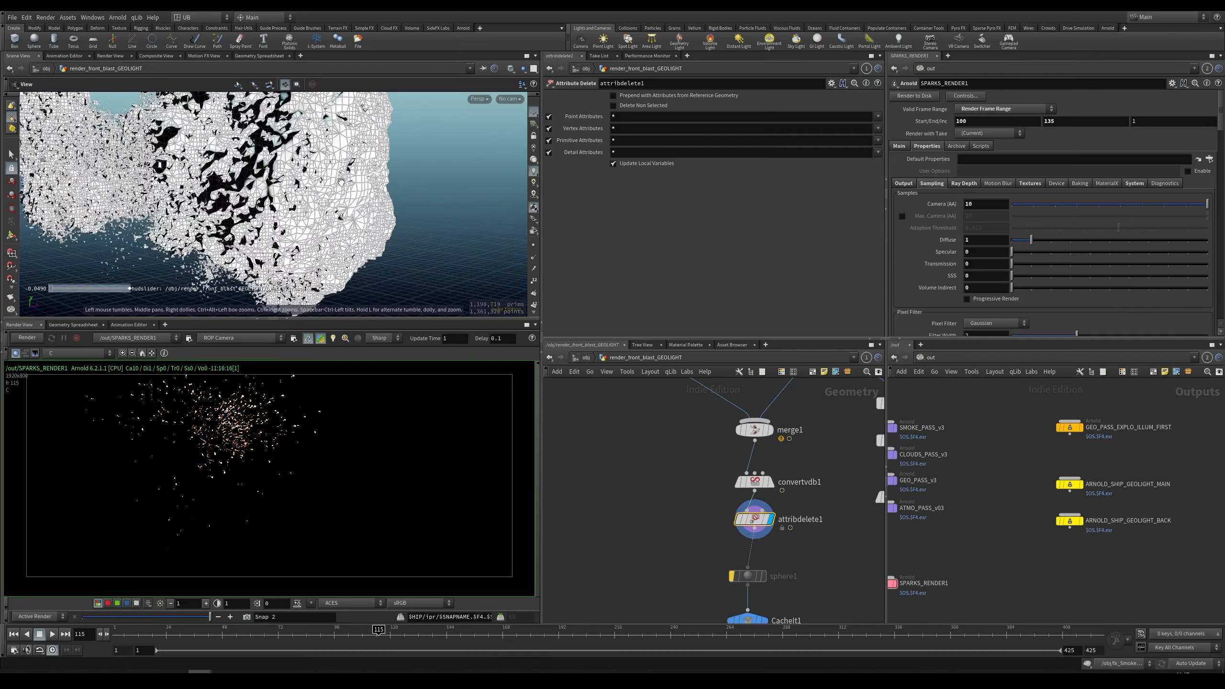
pyautogui.scroll(-6, 313, 171)
pyautogui.moveTo(674, 517); pyautogui.dragTo(665, 411, button='middle')
pyautogui.press('r')
pyautogui.click(723, 519)
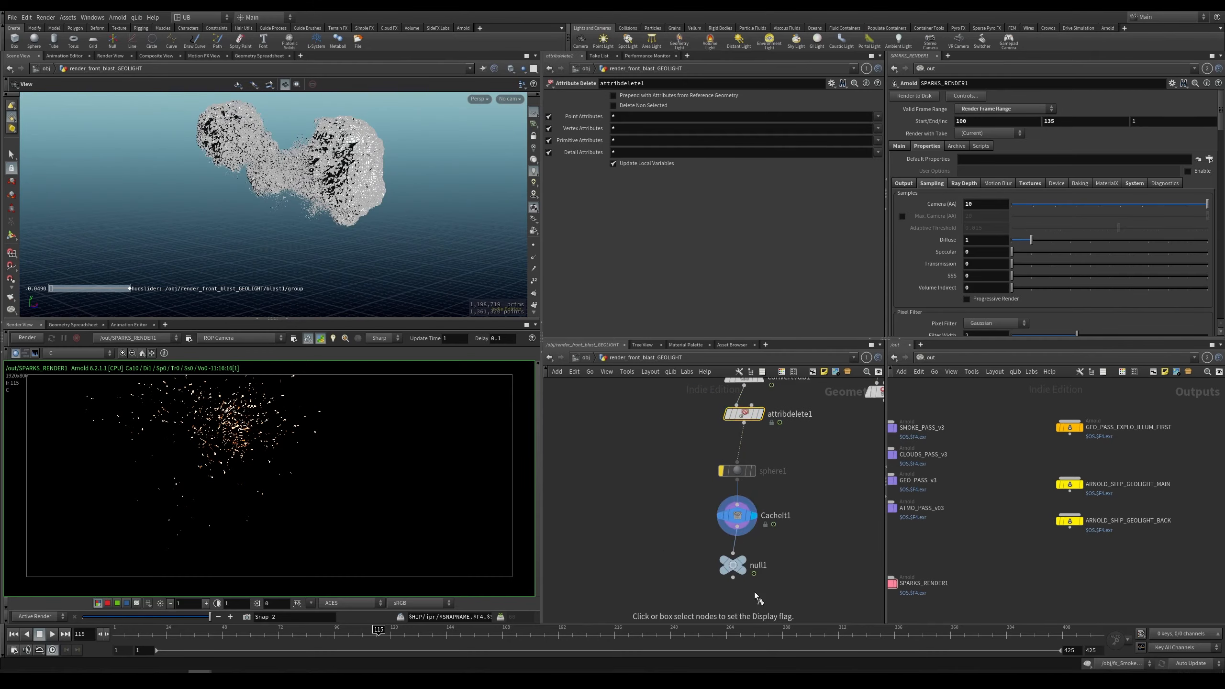
pyautogui.click(738, 570)
pyautogui.press('[')
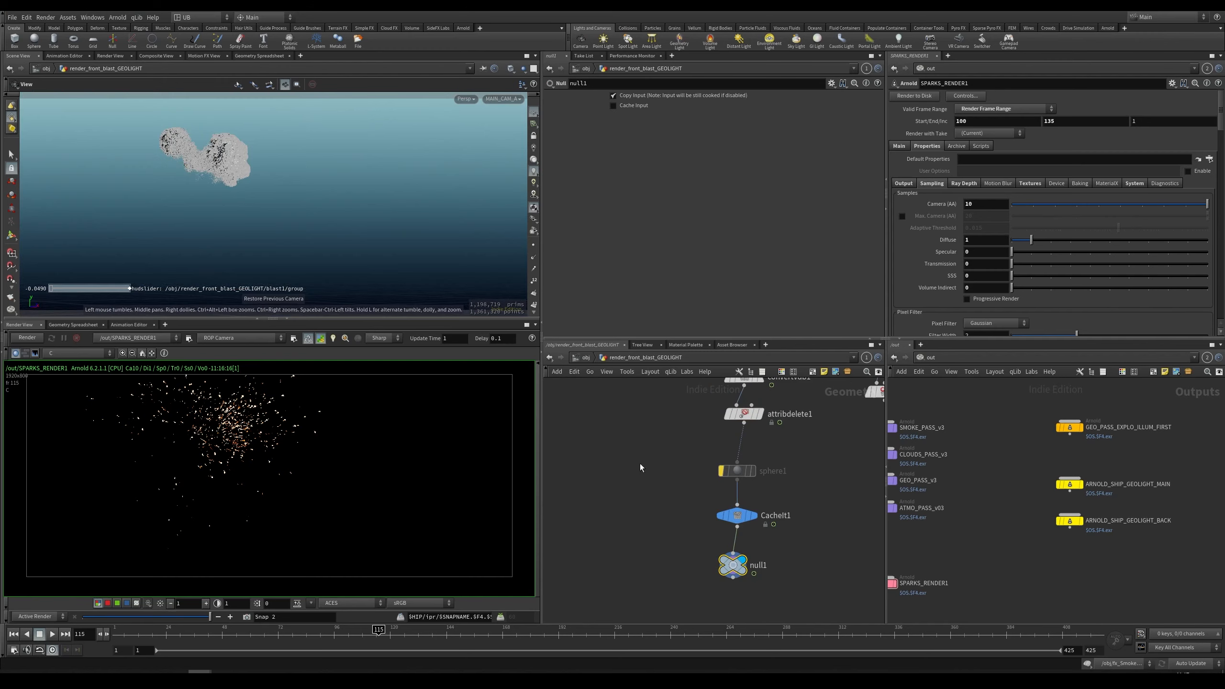
pyautogui.press('u')
pyautogui.click(762, 481)
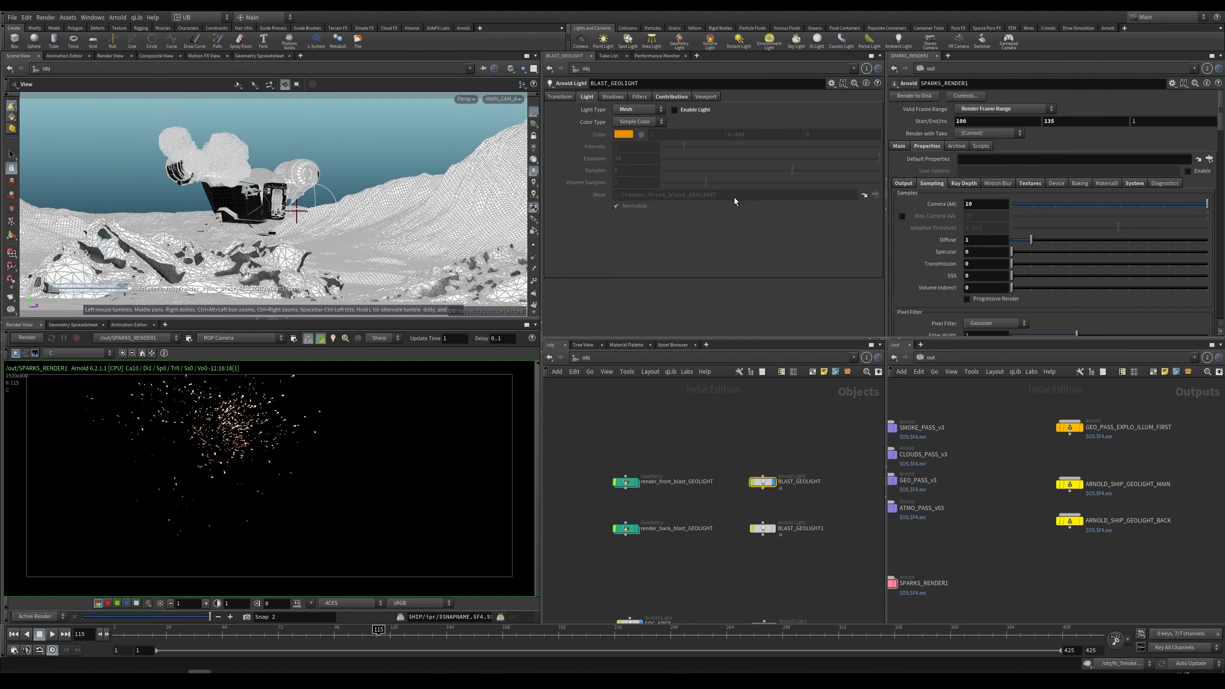
pyautogui.click(696, 442)
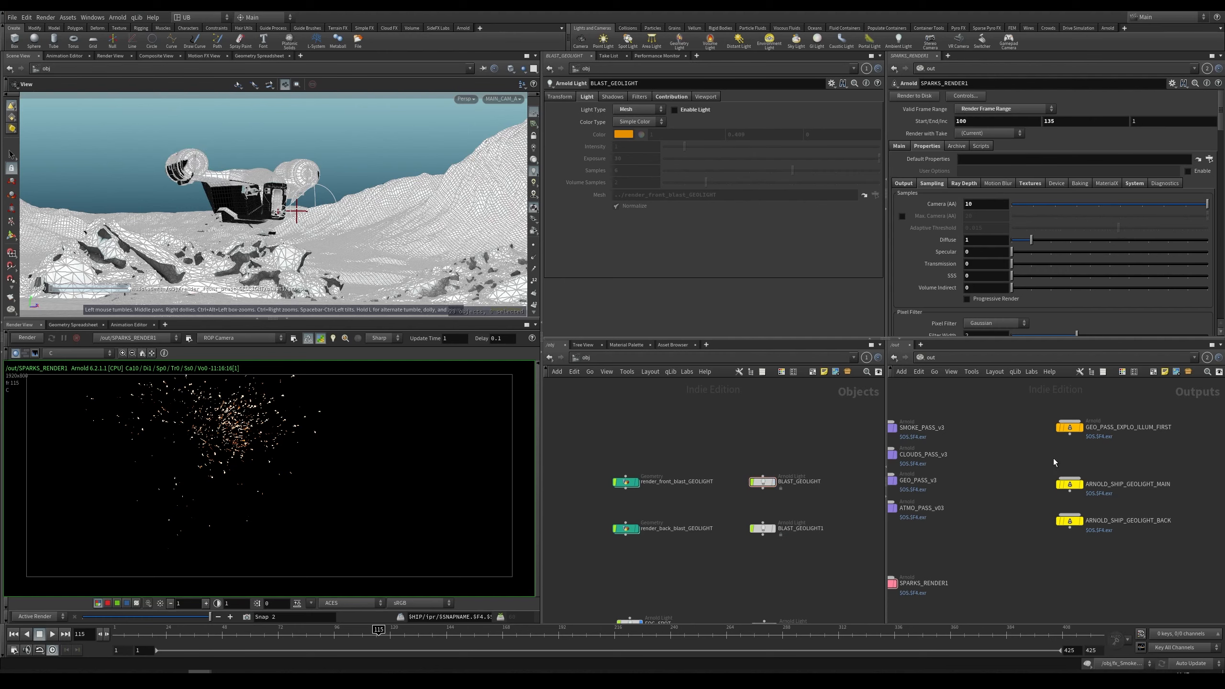
# Step: Render the ARNOLD_SHIP_GEOLIGHT_MAIN output in the render view
pyautogui.moveTo(1015, 458); pyautogui.dragTo(997, 442, button='middle')
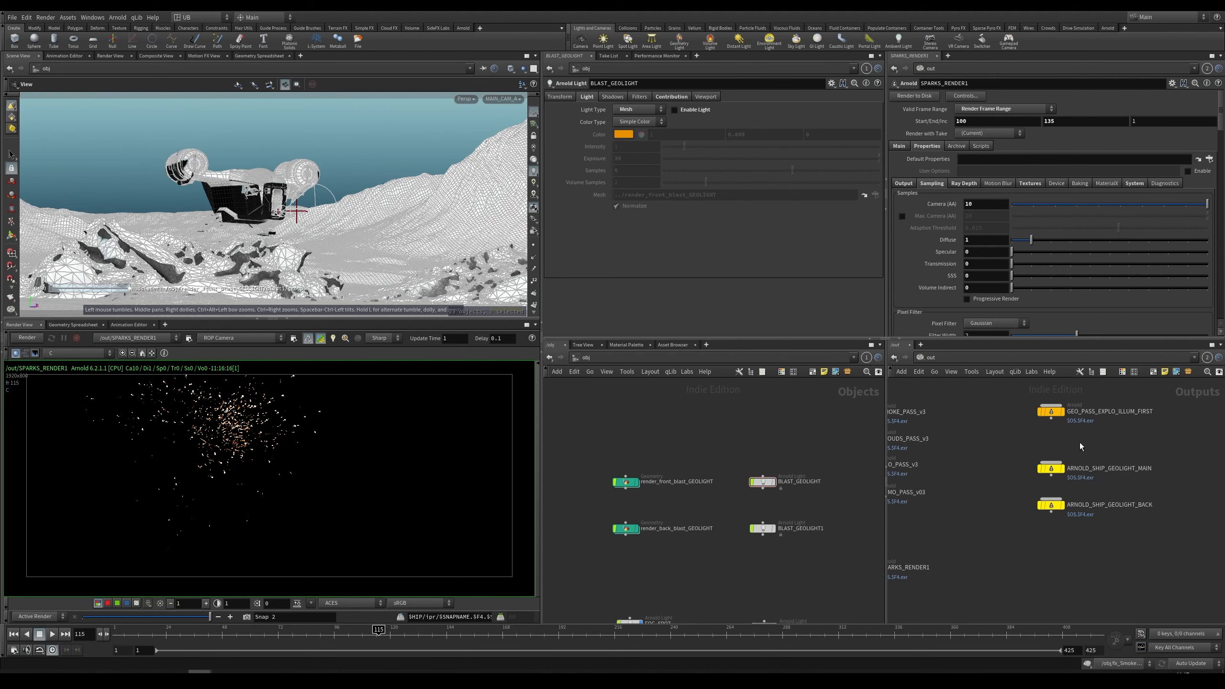
pyautogui.moveTo(1054, 470); pyautogui.dragTo(271, 461)
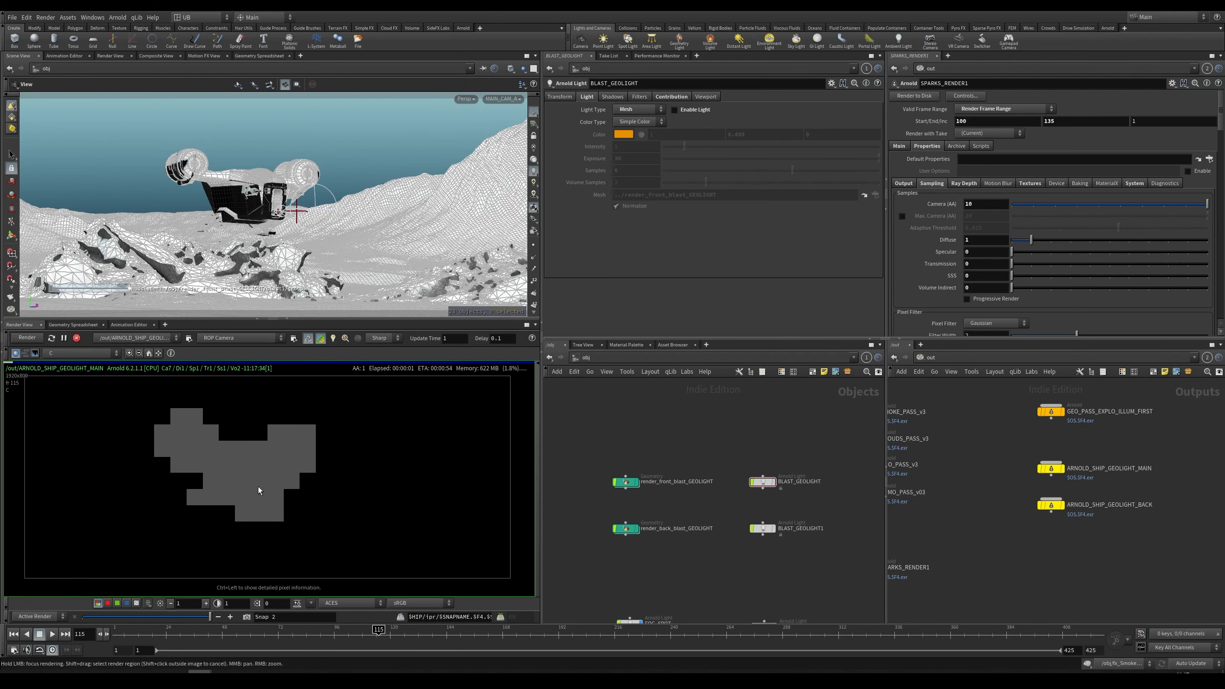
pyautogui.moveTo(249, 487); pyautogui.dragTo(259, 490, button='middle')
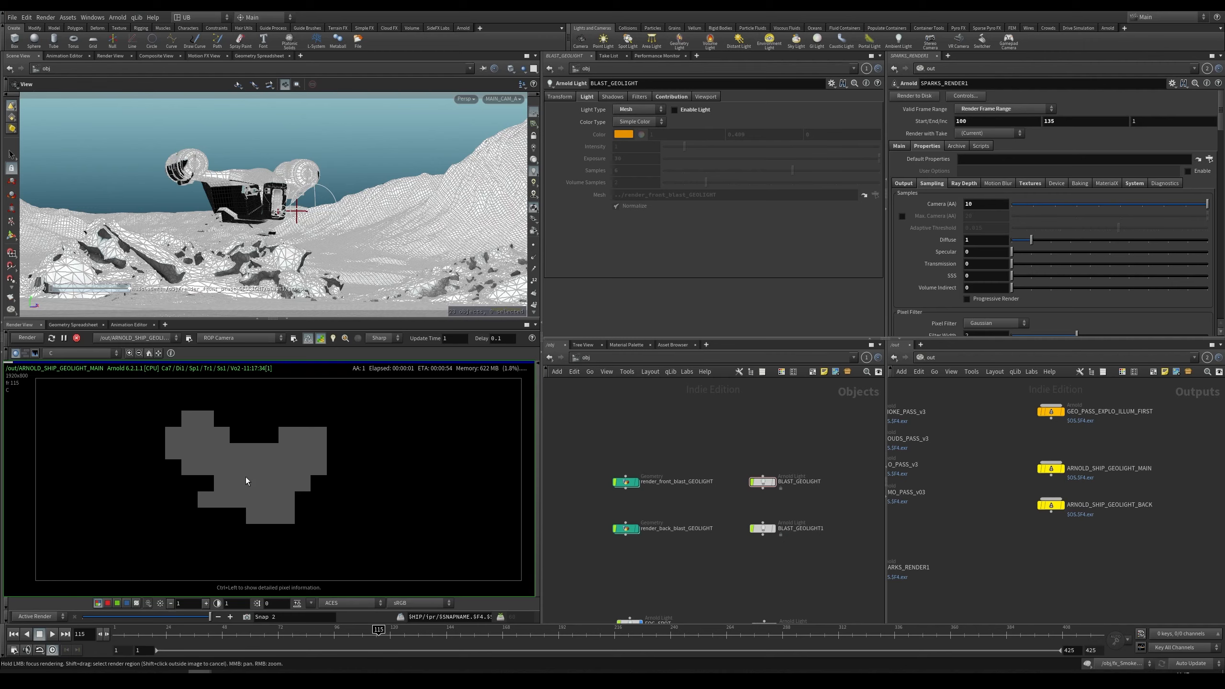
pyautogui.moveTo(711, 447); pyautogui.dragTo(740, 424, button='middle')
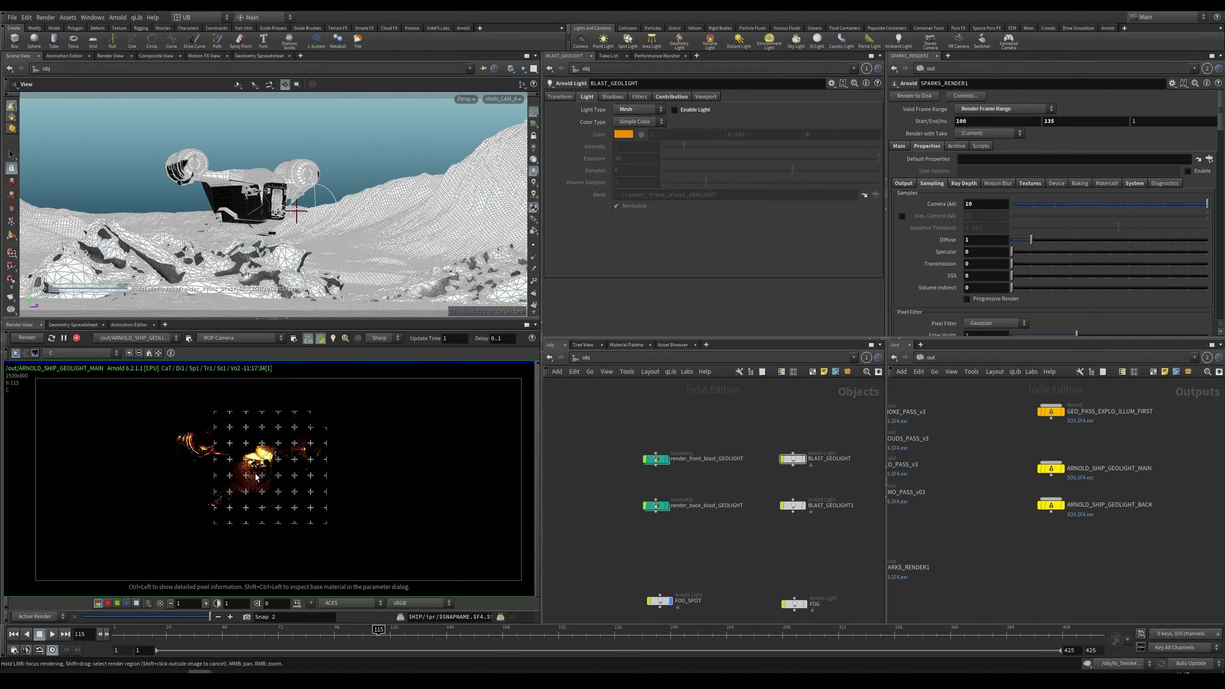
# Step: Examine the ARNOLD_SHIP_GEOLIGHT_MAIN render by zooming and panning the render view
pyautogui.moveTo(247, 472); pyautogui.dragTo(343, 519, button='right')
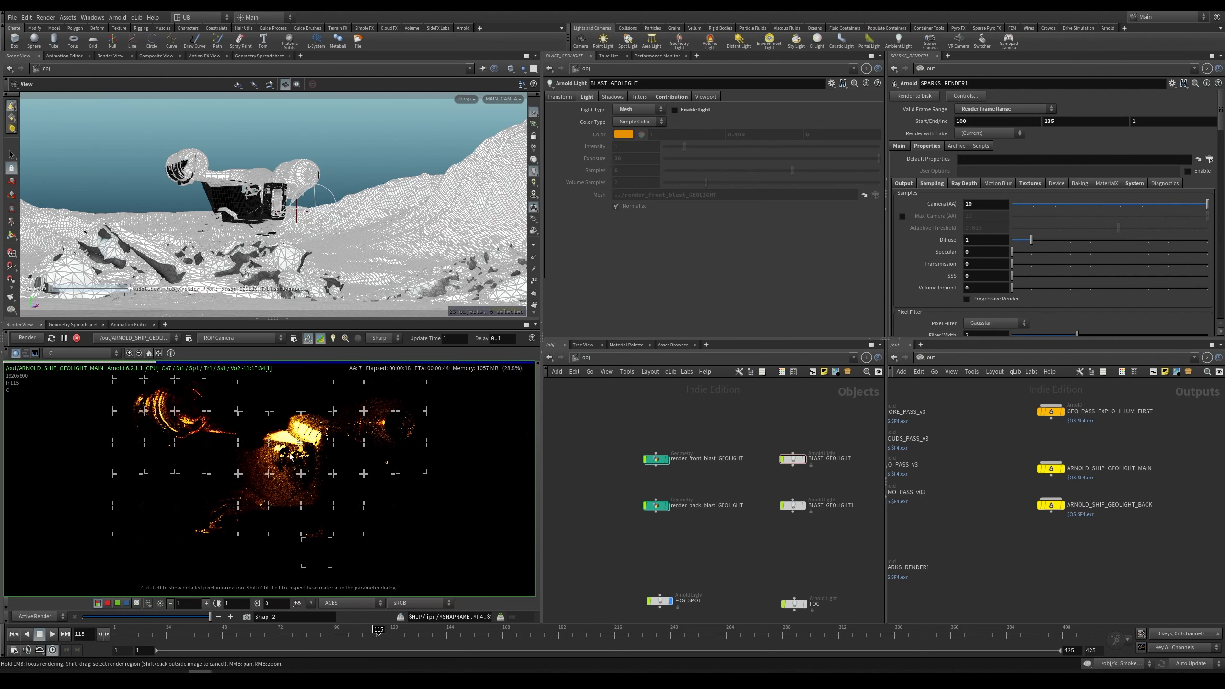
pyautogui.scroll(-4, 314, 460)
pyautogui.scroll(3, 316, 464)
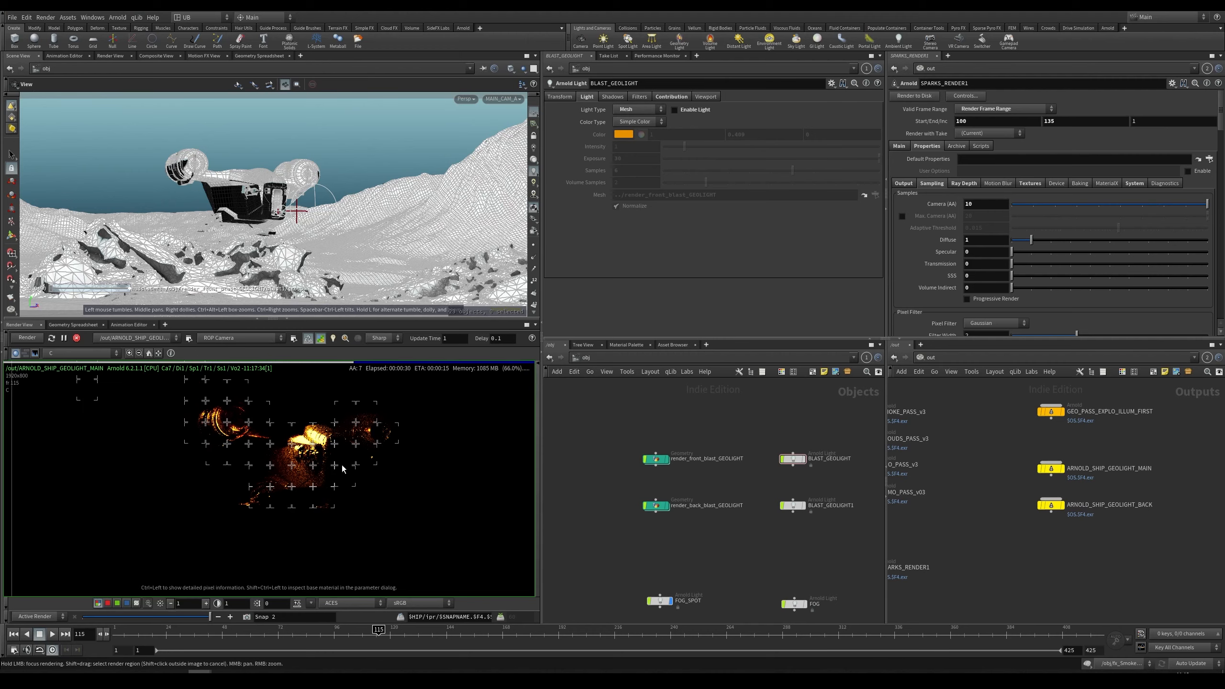
pyautogui.scroll(1, 338, 458)
pyautogui.scroll(-1, 351, 459)
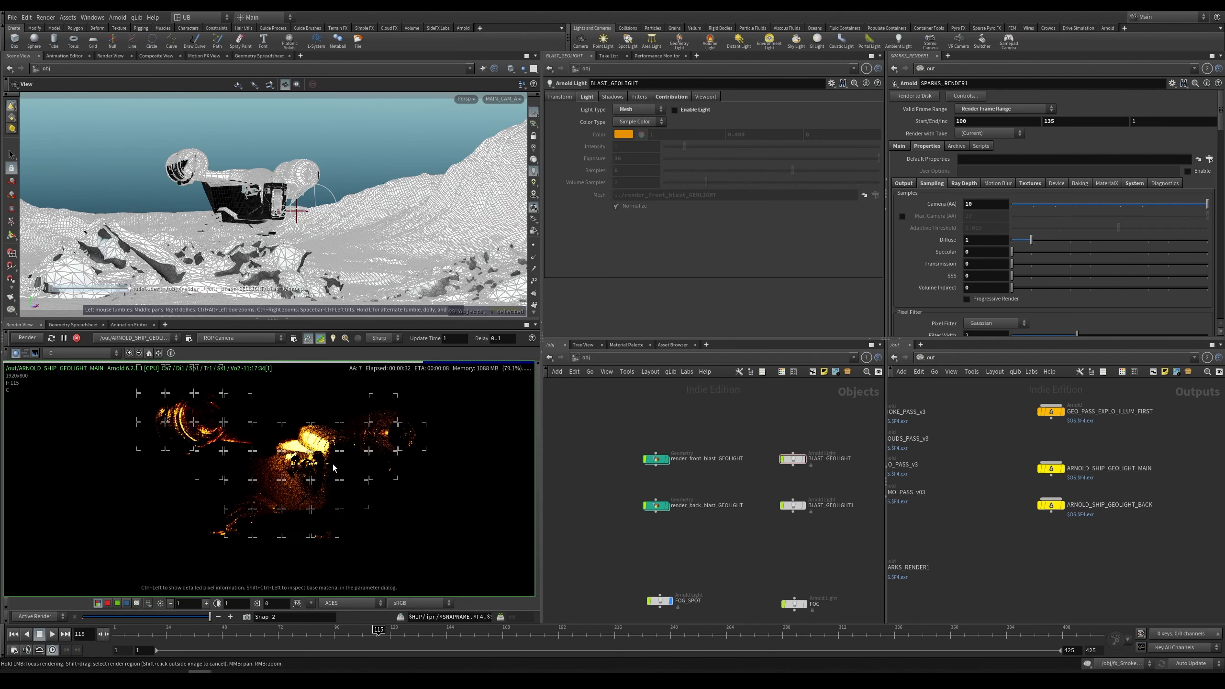
pyautogui.moveTo(323, 470); pyautogui.dragTo(292, 493, button='right')
pyautogui.moveTo(368, 484); pyautogui.dragTo(298, 480, button='middle')
pyautogui.moveTo(298, 480); pyautogui.dragTo(285, 487, button='right')
pyautogui.press('h')
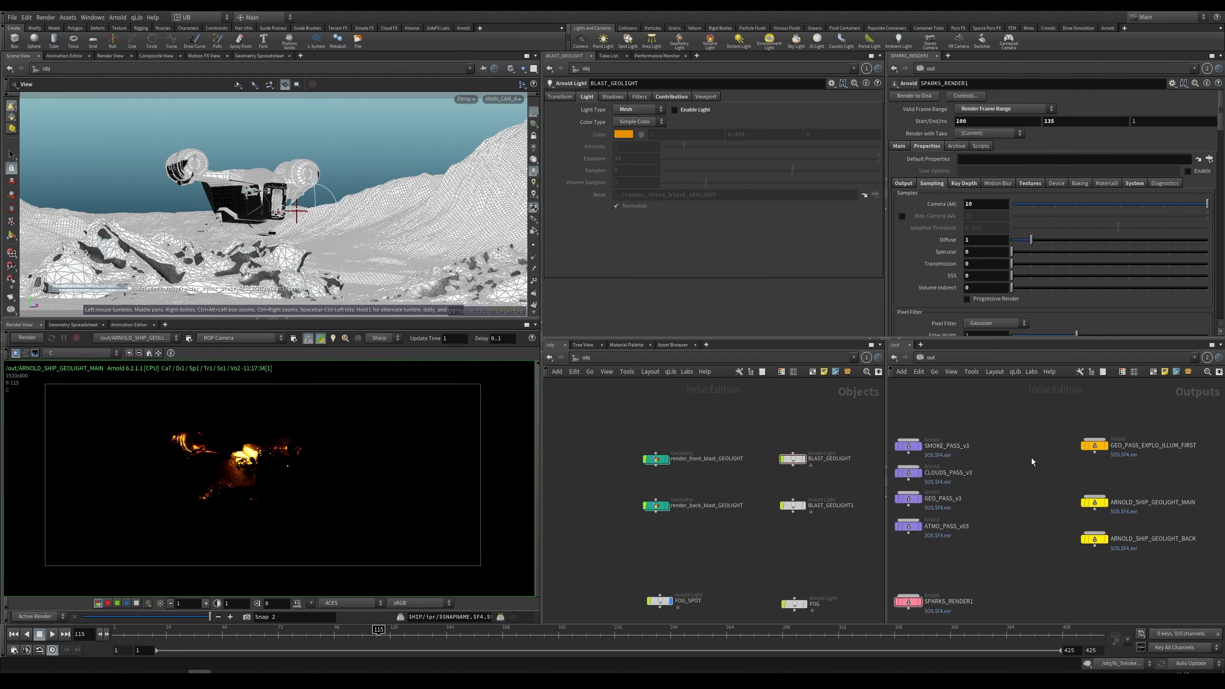
pyautogui.press('h')
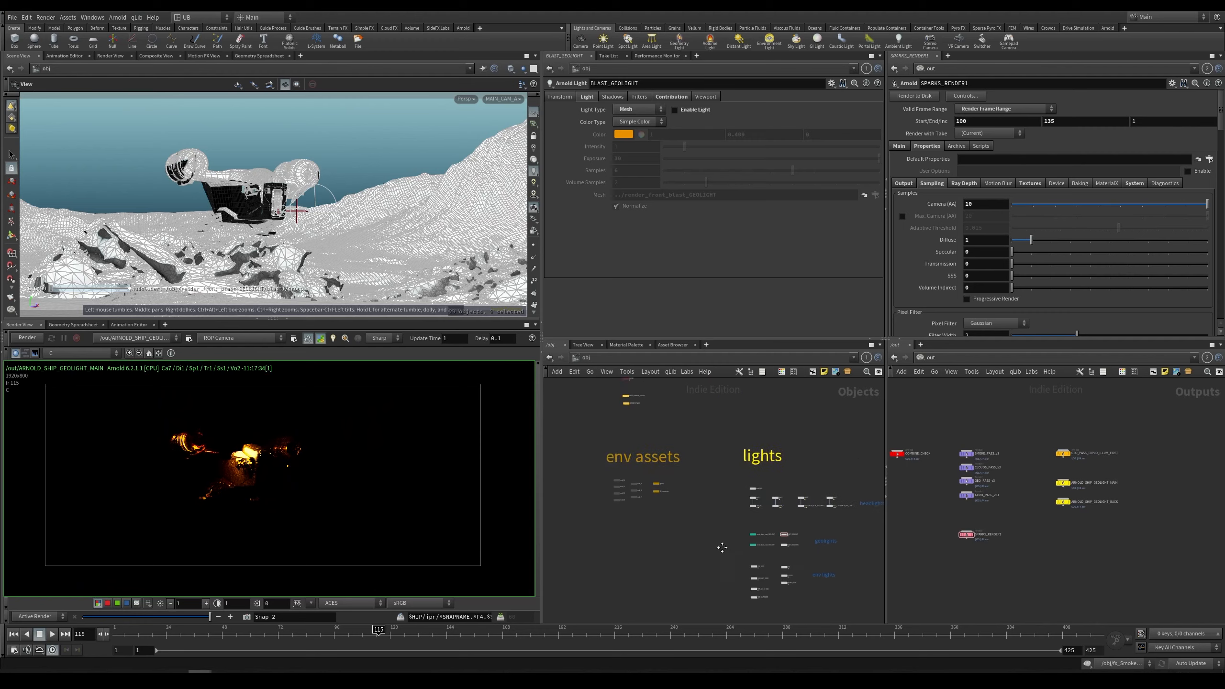
# Step: Survey the object network's labelled node groups such as renders, lights, cameras and env assets
pyautogui.moveTo(729, 489); pyautogui.dragTo(789, 516, button='middle')
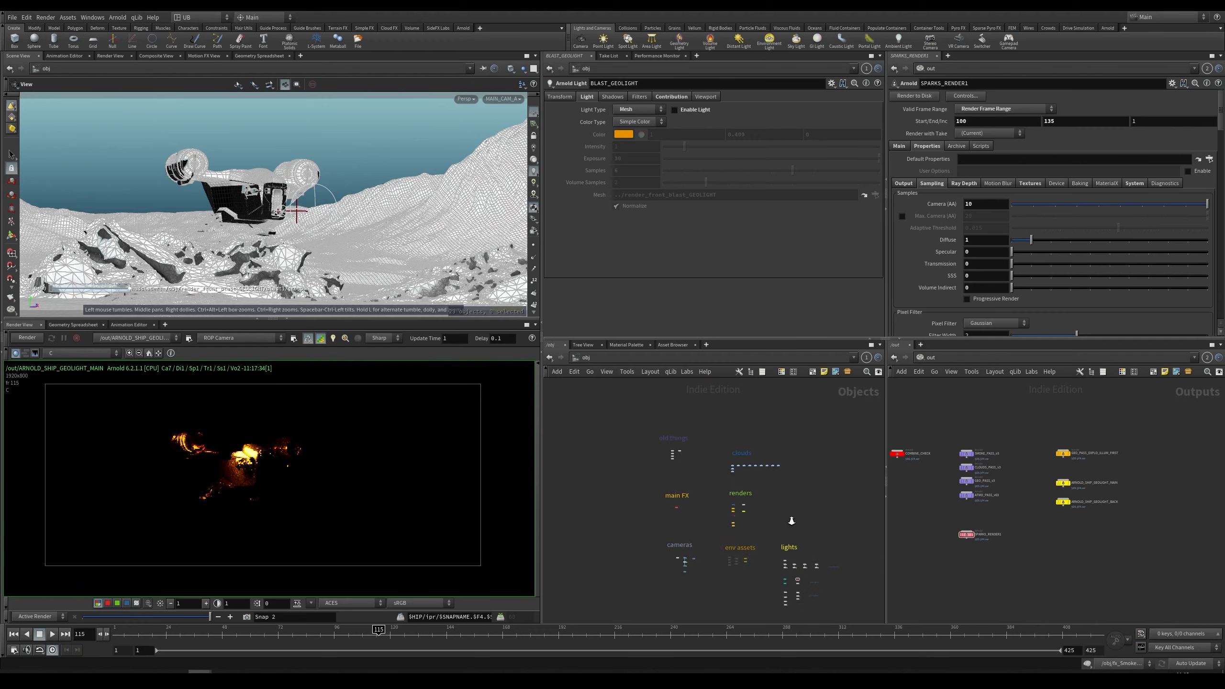
pyautogui.moveTo(789, 516); pyautogui.dragTo(789, 481, button='right')
pyautogui.moveTo(841, 410); pyautogui.dragTo(560, 604)
pyautogui.click(793, 498)
pyautogui.moveTo(751, 502); pyautogui.dragTo(758, 496, button='right')
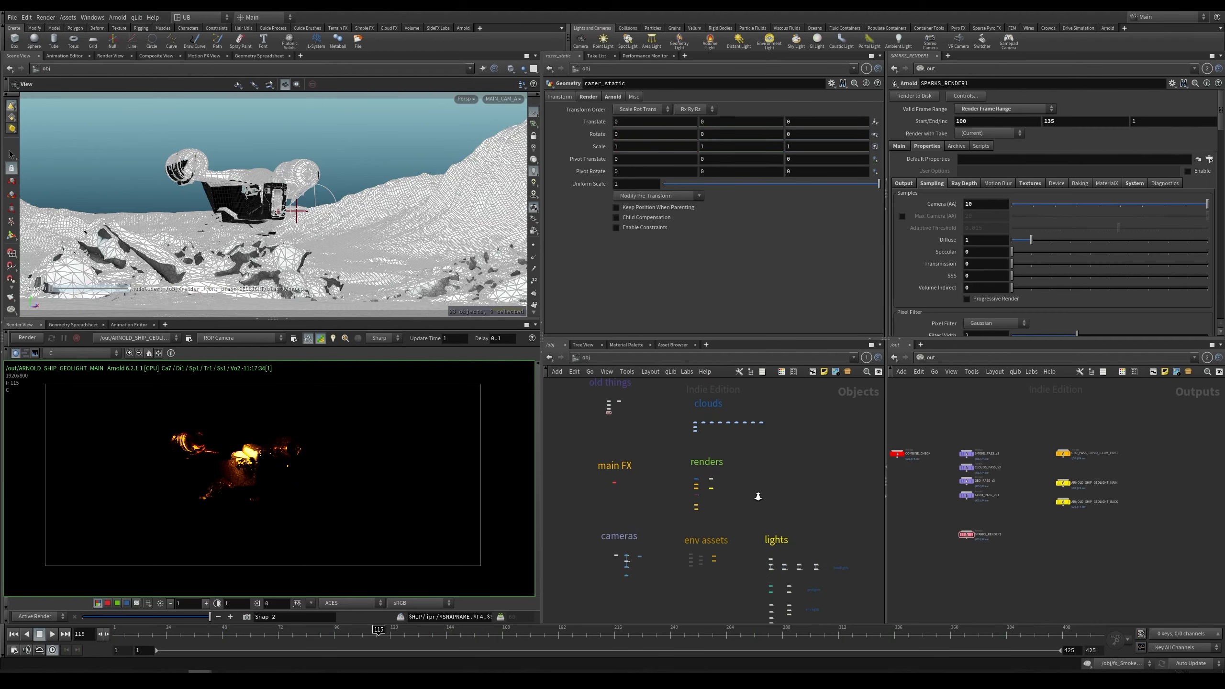
pyautogui.moveTo(766, 448); pyautogui.dragTo(767, 475, button='middle')
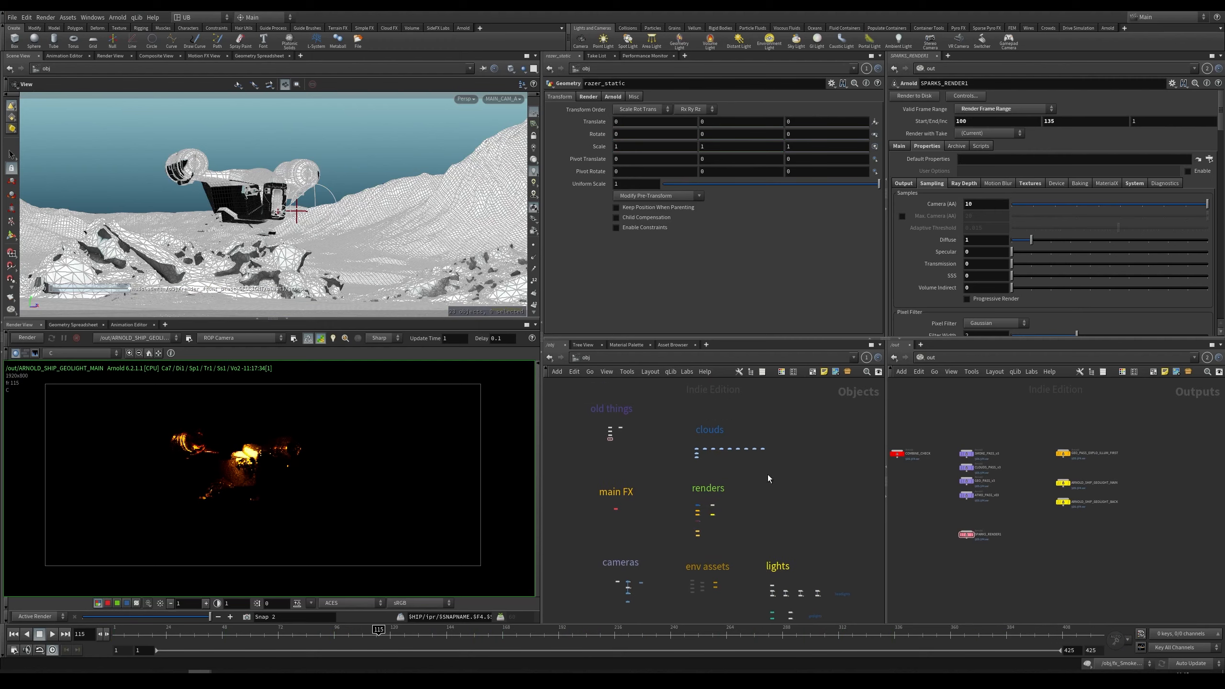
pyautogui.moveTo(724, 524); pyautogui.dragTo(734, 464, button='middle')
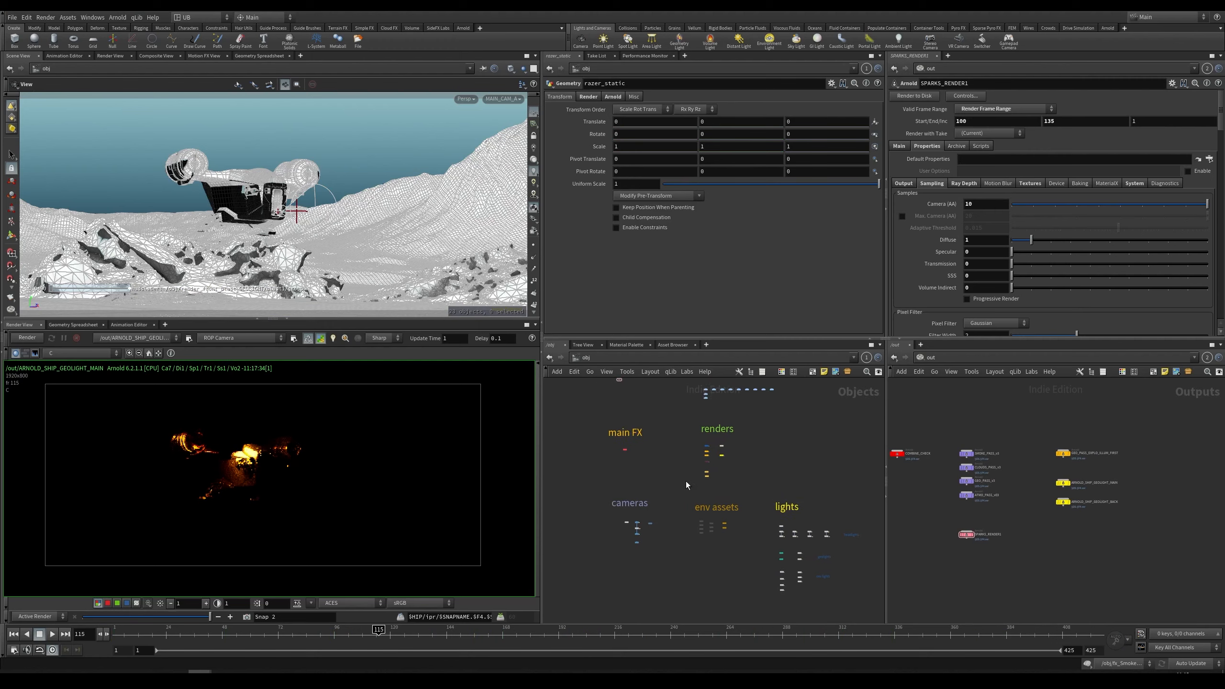
pyautogui.scroll(3, 685, 480)
pyautogui.moveTo(794, 494); pyautogui.dragTo(743, 454, button='middle')
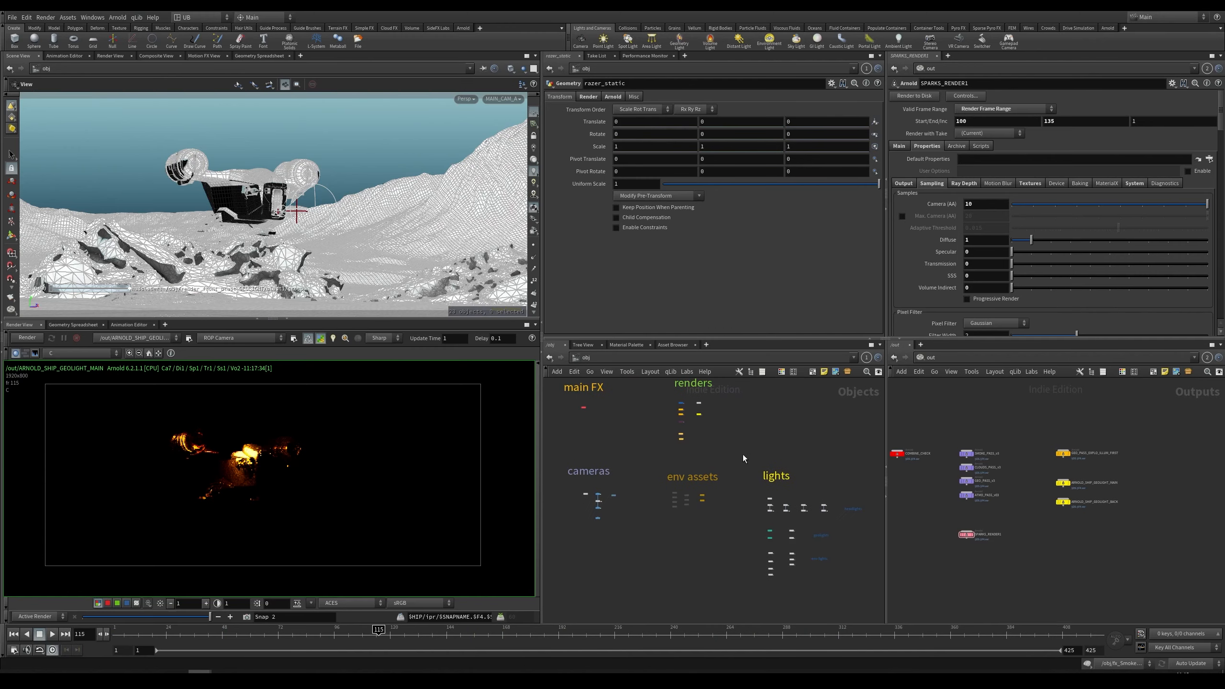
# Step: Switch to the other Houdini window with the ship lookdev scene and inspect its render view
pyautogui.moveTo(199, 671)
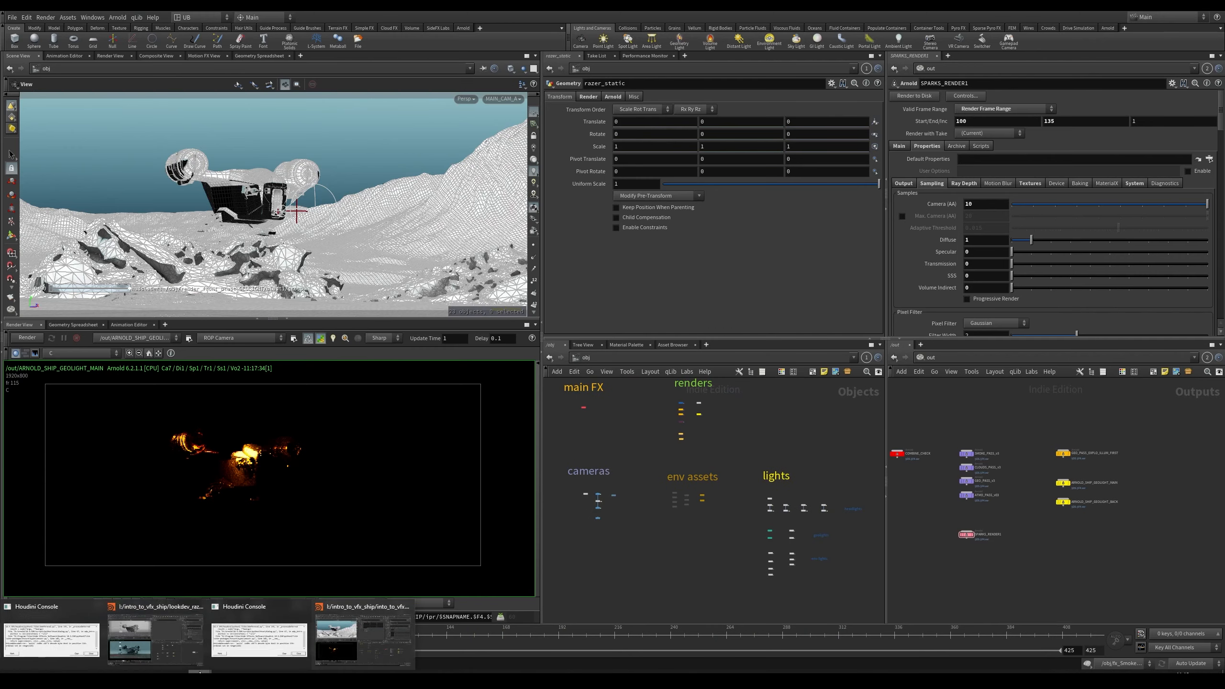
pyautogui.click(155, 637)
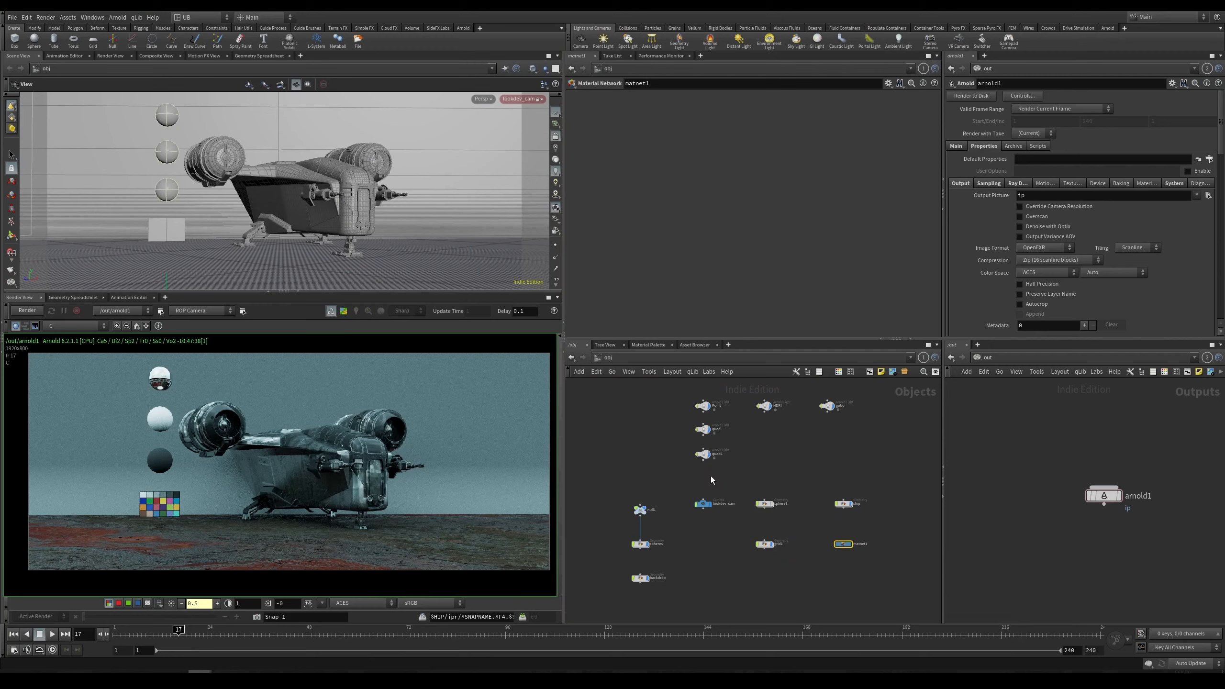
pyautogui.moveTo(765, 459)
pyautogui.mouseDown(button='middle')
pyautogui.moveTo(758, 450)
pyautogui.moveTo(782, 462)
pyautogui.mouseUp(button='middle')
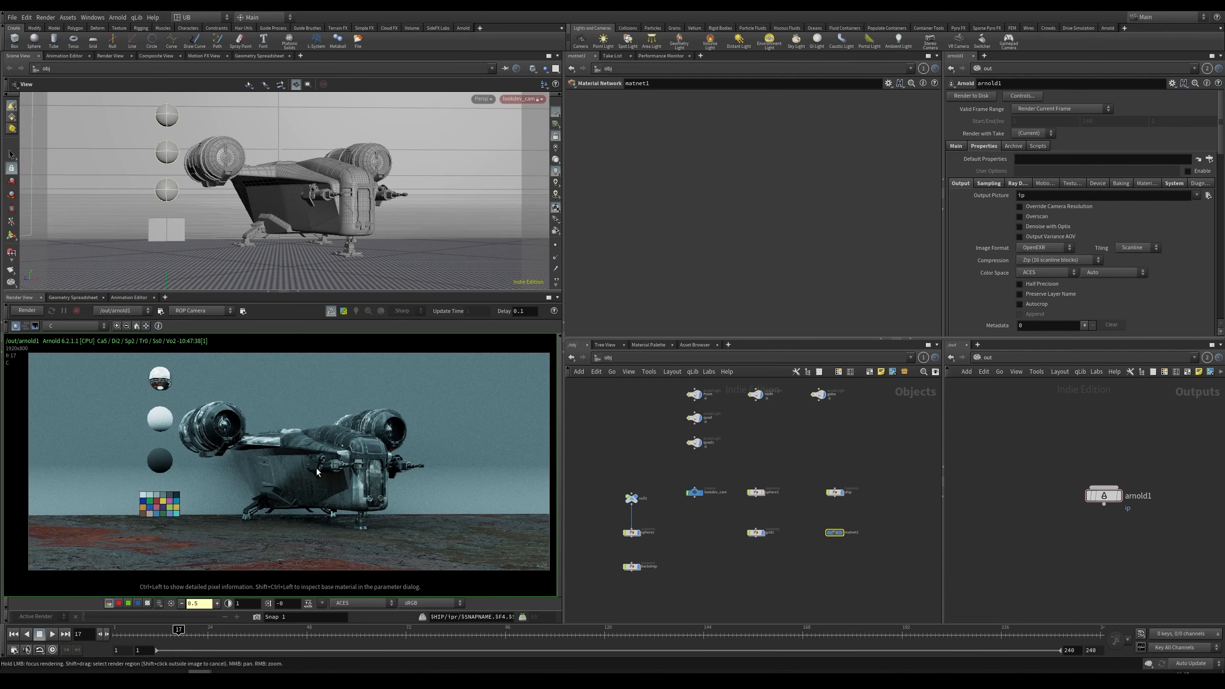
pyautogui.moveTo(322, 462)
pyautogui.mouseDown(button='middle')
pyautogui.moveTo(295, 460)
pyautogui.moveTo(327, 470)
pyautogui.mouseUp(button='middle')
pyautogui.moveTo(303, 474); pyautogui.dragTo(322, 474, button='right')
pyautogui.scroll(2, 328, 466)
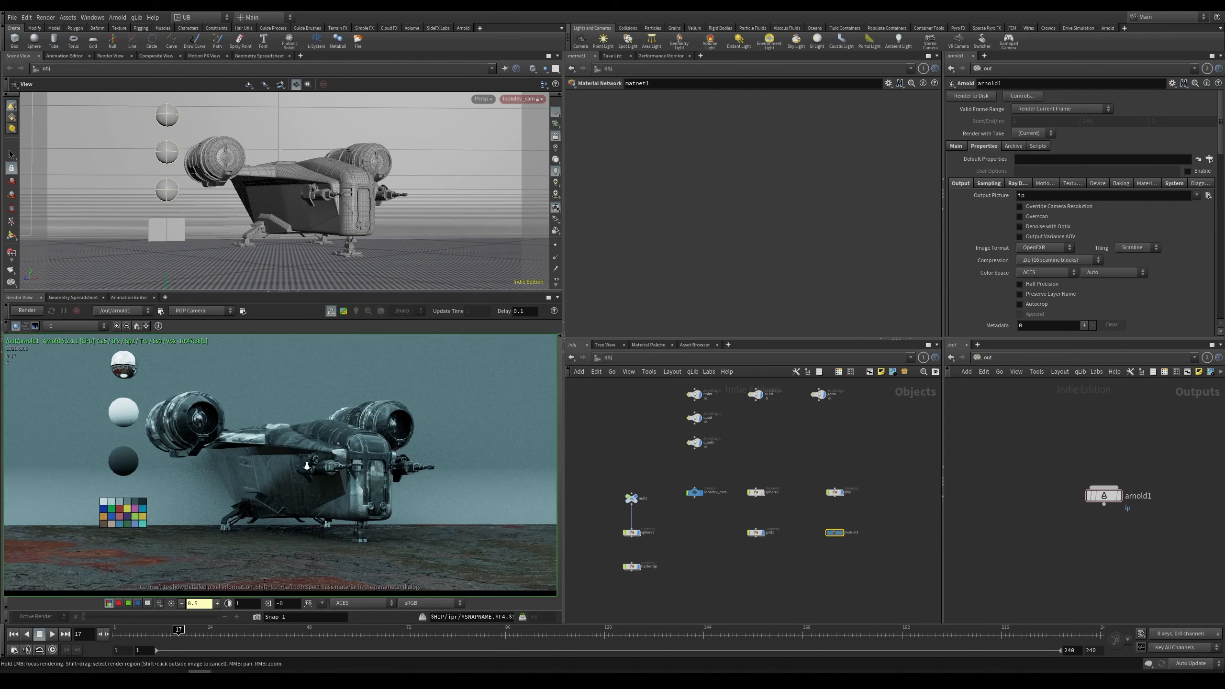
pyautogui.moveTo(322, 463); pyautogui.dragTo(330, 476, button='middle')
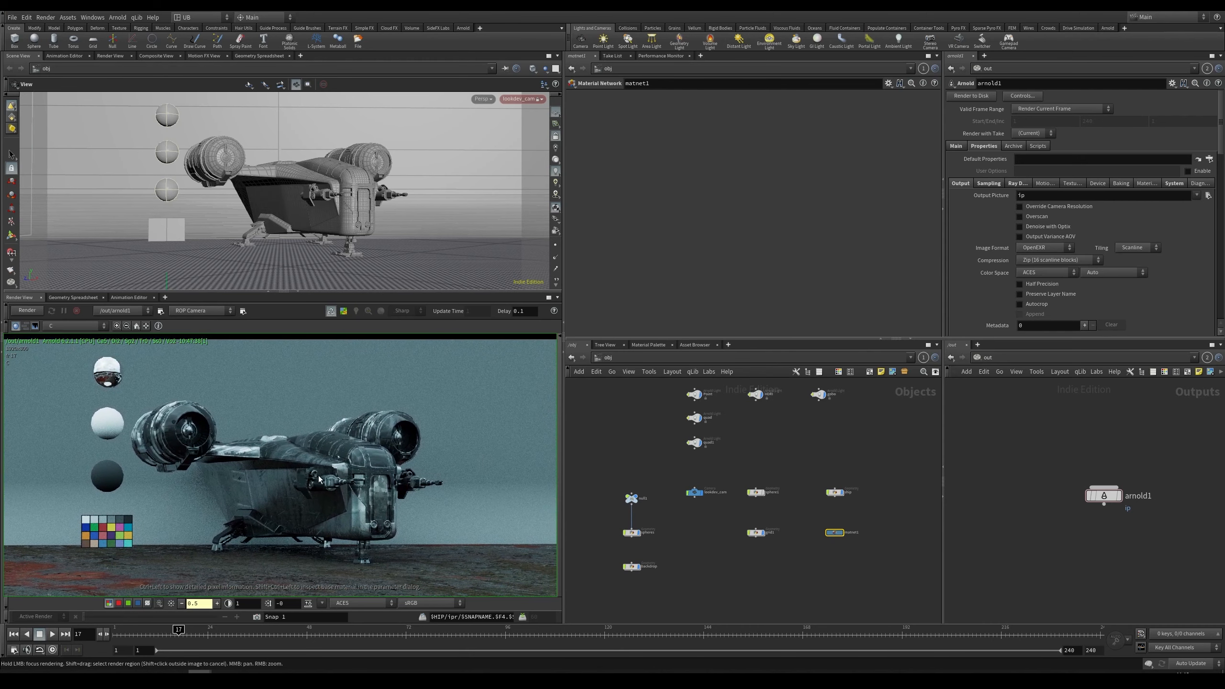